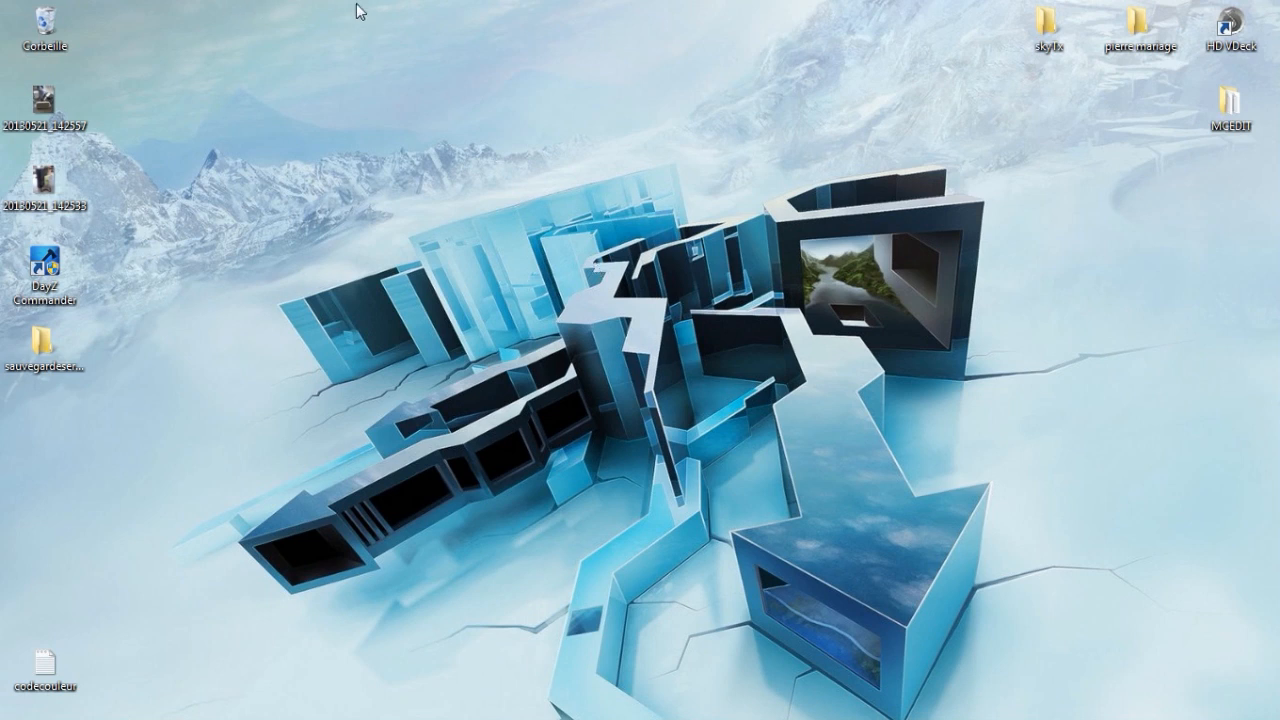
Launch Photoshop, collapse its floating Calques (Layers) panel and minimise the window to return to the desktop
mouse_move(550, 718)
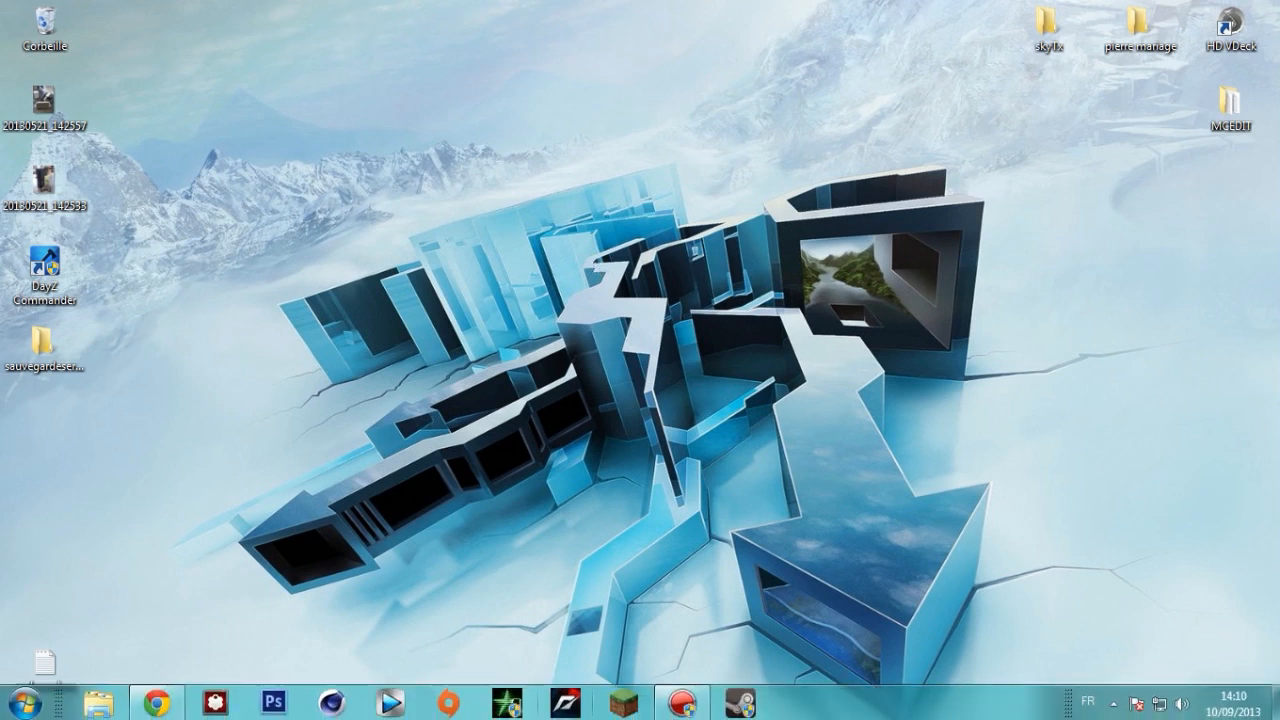
left_click(273, 703)
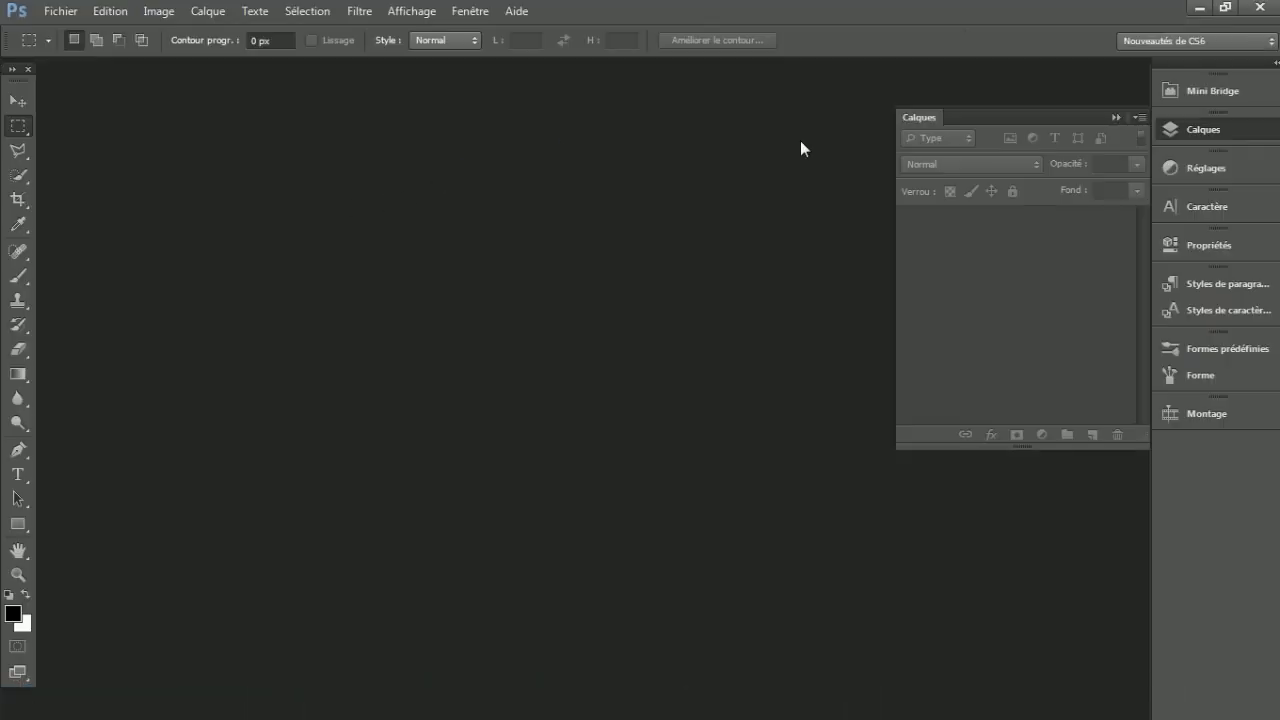
left_click(1116, 118)
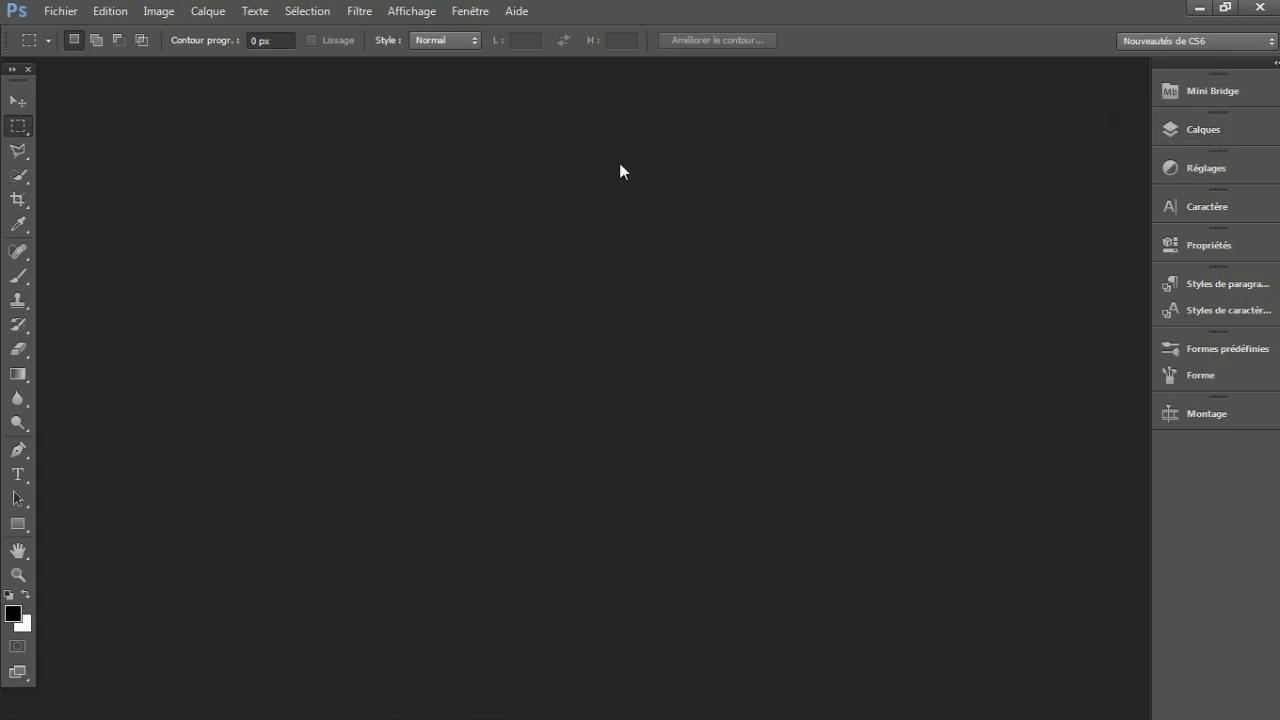
left_click(1197, 14)
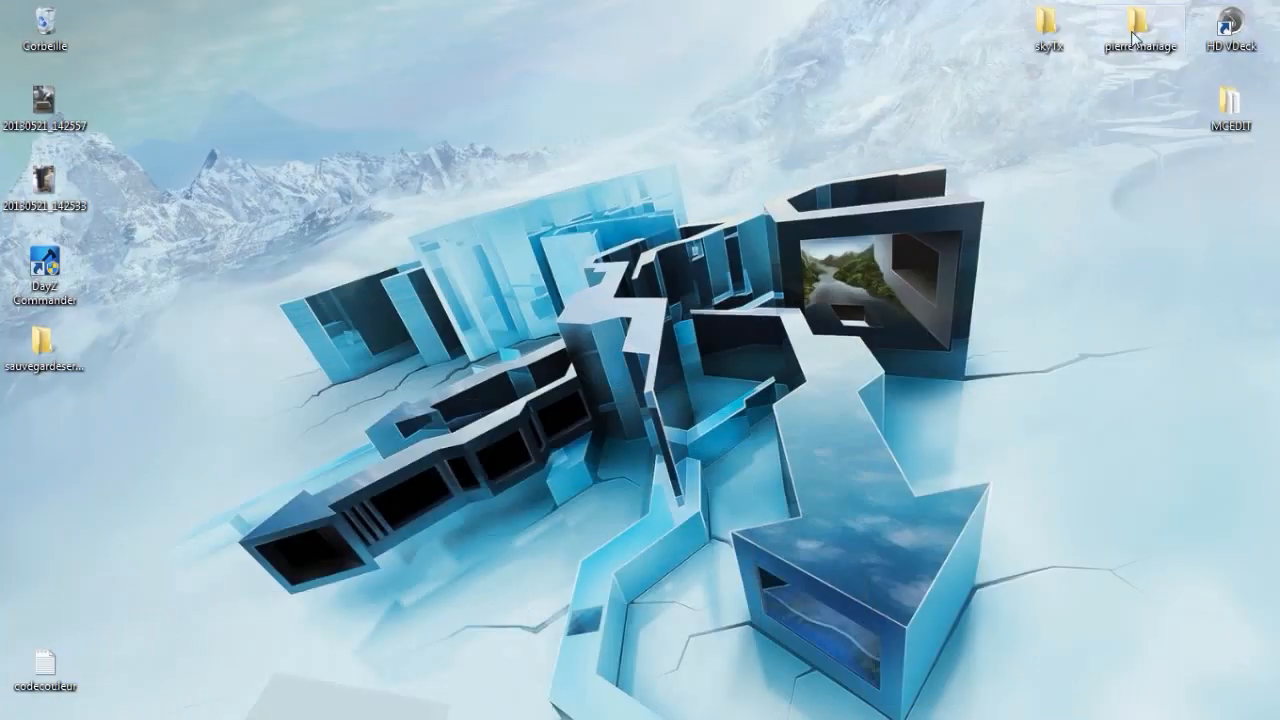
Open the %appdata% folder from Windows and go into its .minecraft folder, with the window moved nearer the desktop's centre
left_click(24, 703)
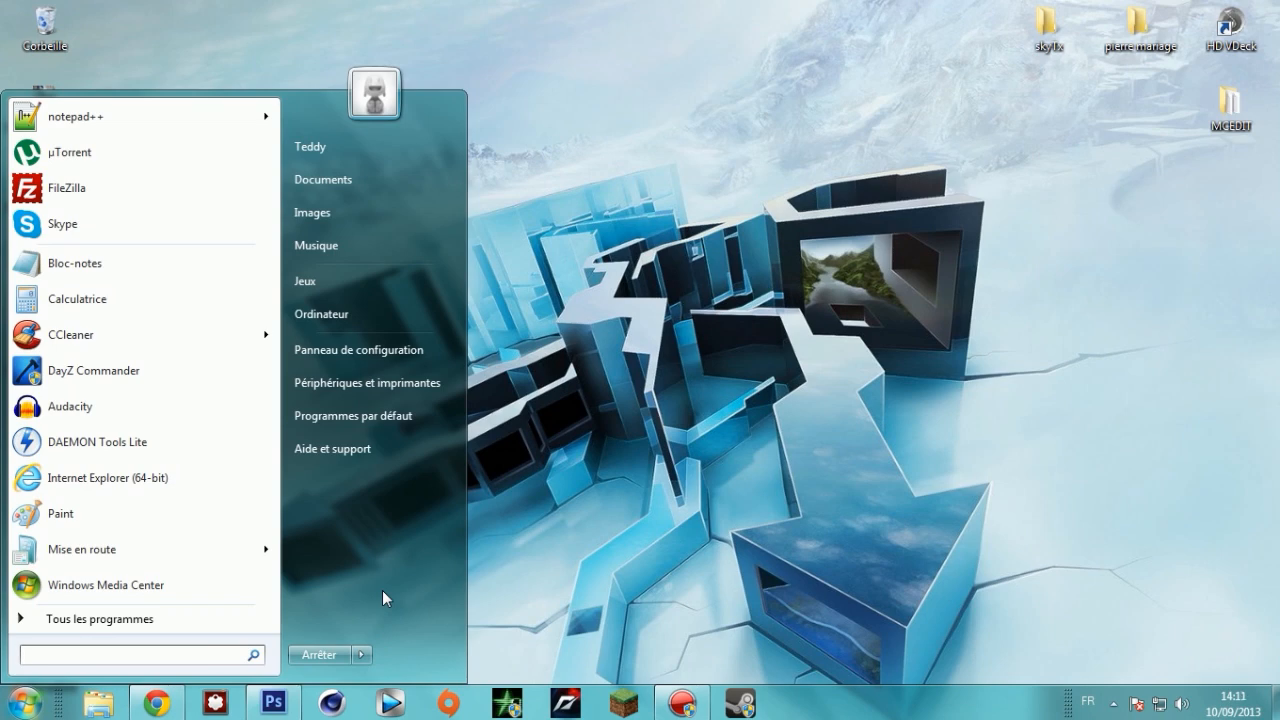
type("%")
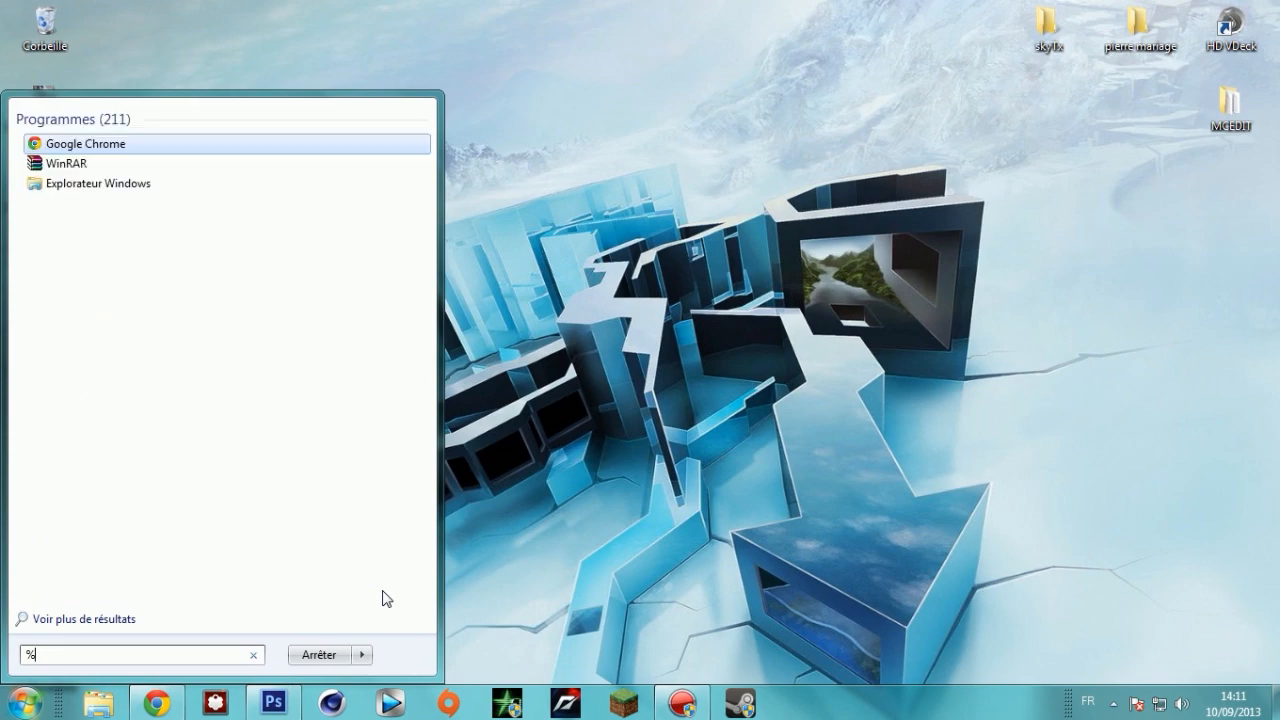
type("app")
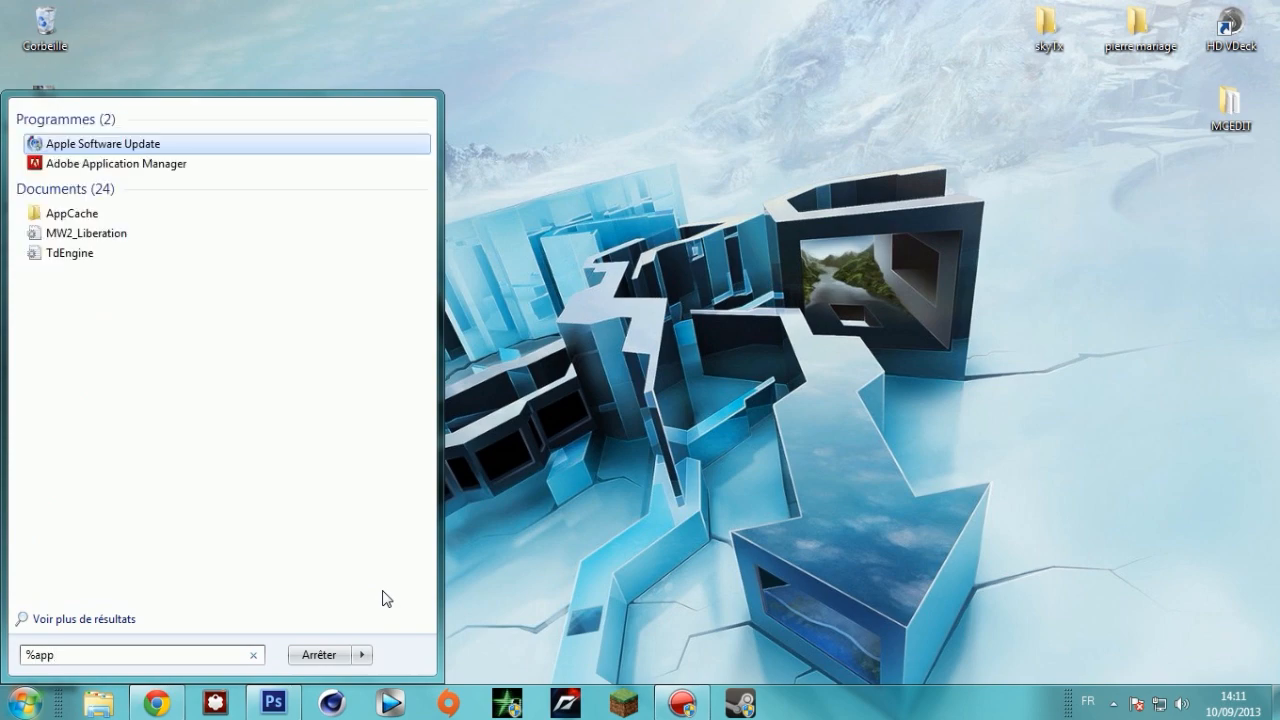
type("data%")
key("Return")
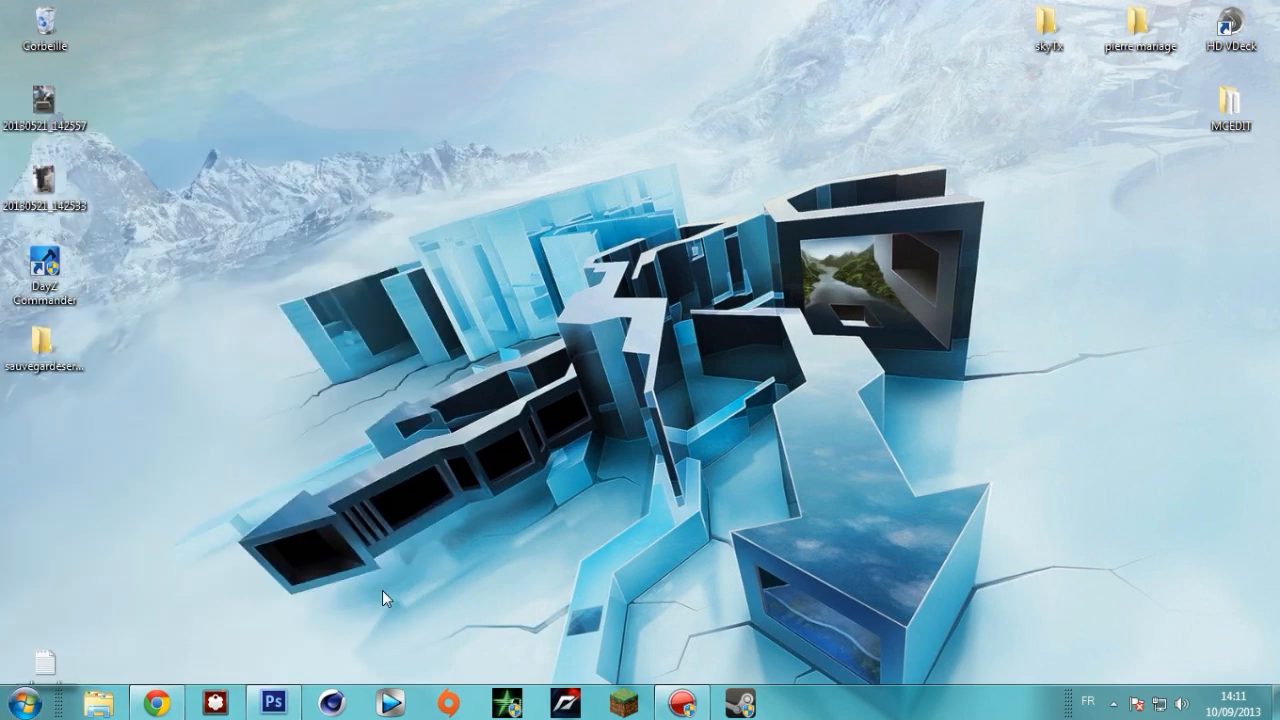
double_click(480, 306)
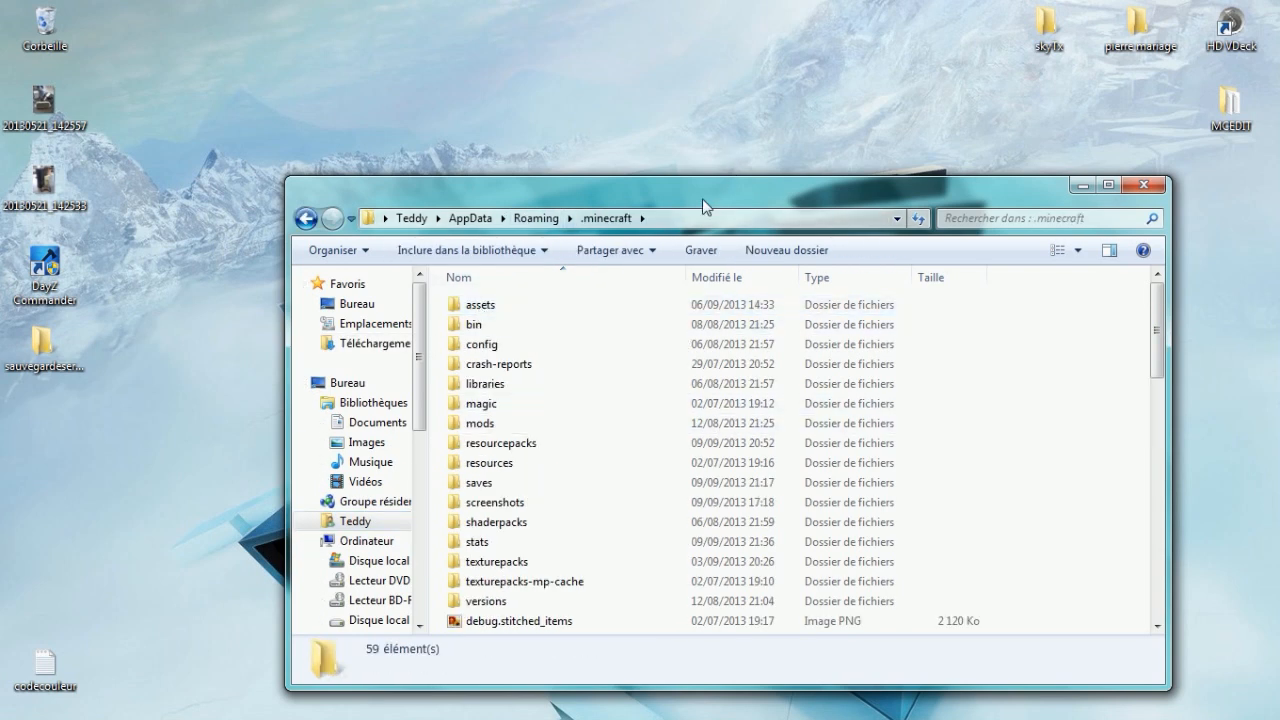
left_click_drag(710, 189, 626, 136)
mouse_move(1067, 274)
left_mouse_down()
mouse_move(1070, 322)
mouse_move(1072, 262)
mouse_move(1069, 360)
mouse_move(1070, 262)
mouse_move(1066, 330)
mouse_move(1068, 280)
left_mouse_up()
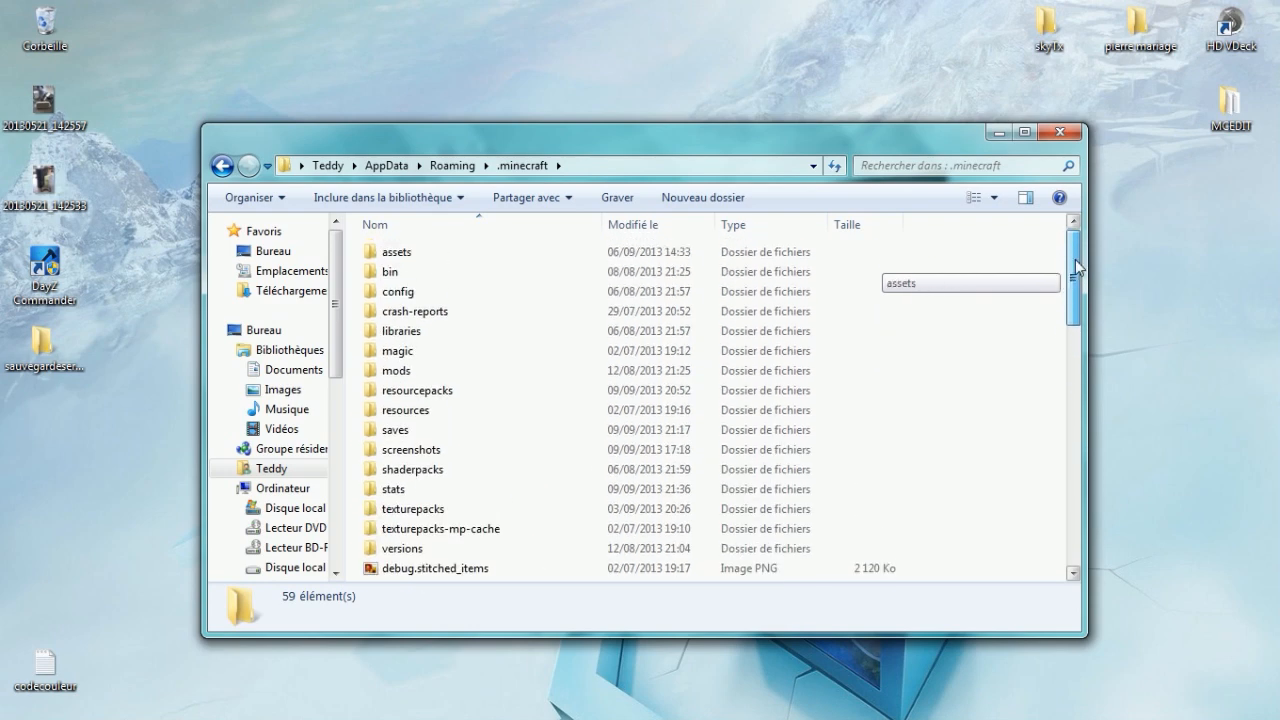
Open the Skytex archive from the texturepacks folder in WinRAR and place its window beside the file browser
double_click(423, 510)
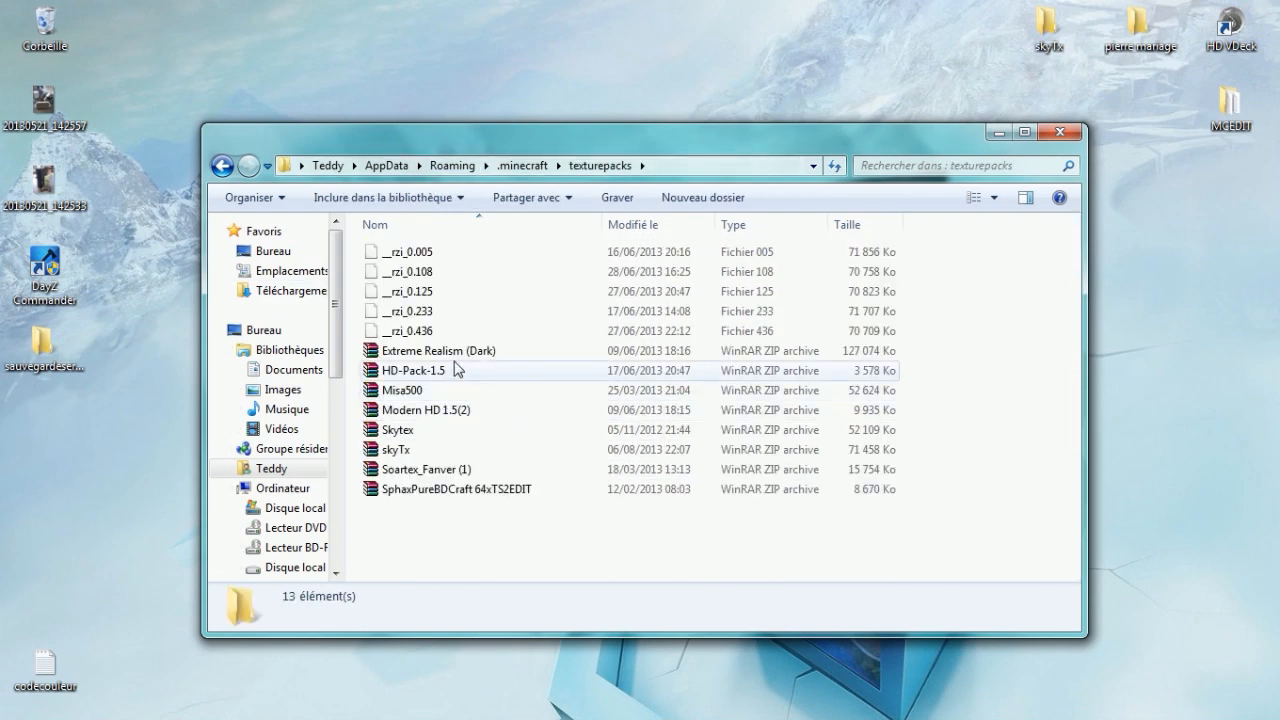
double_click(400, 430)
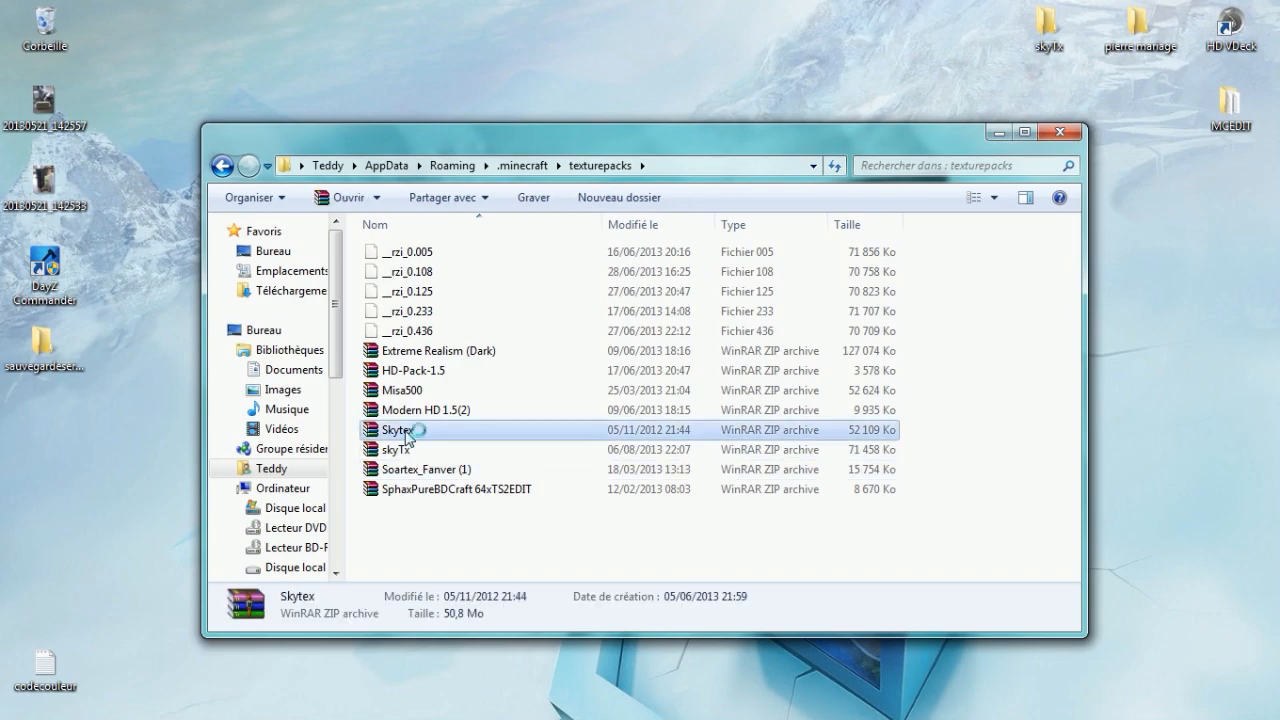
left_click_drag(472, 30, 945, 42)
left_click(428, 140)
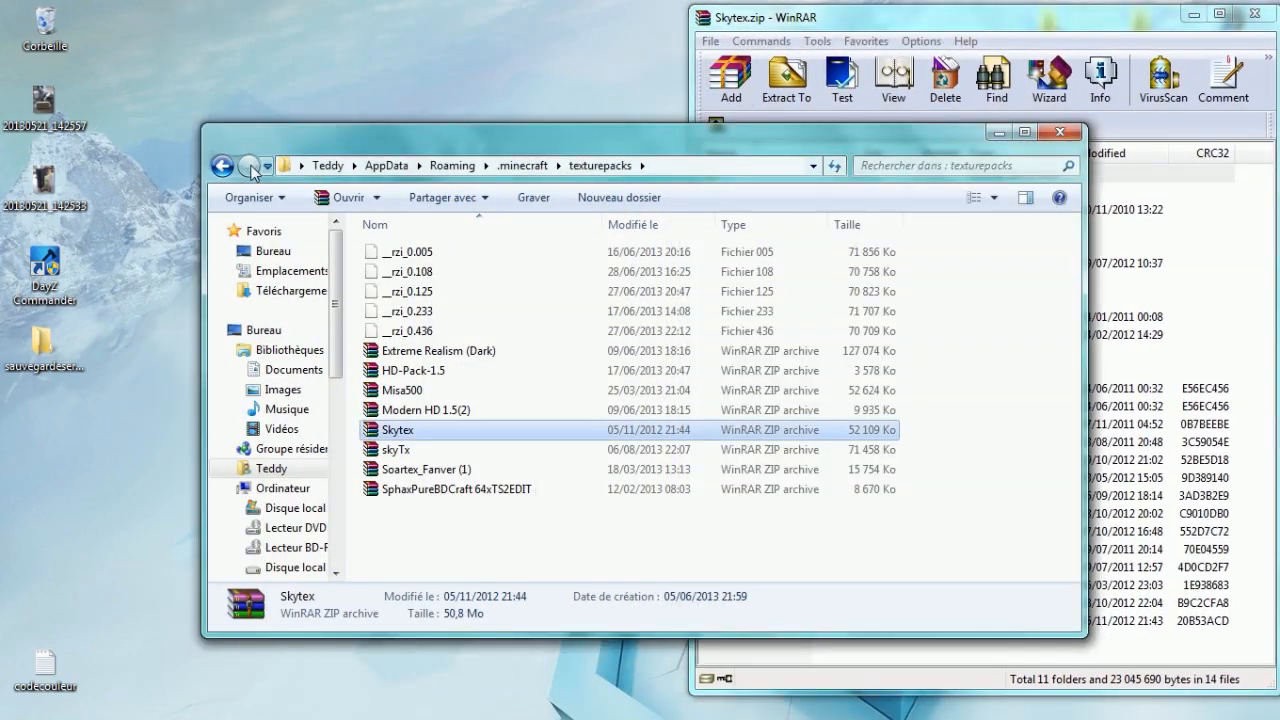
Browse to resourcepacks > skyTx > assets > minecraft > textures, dock that window beside the archive, and select all the texture folders
key("BackSpace")
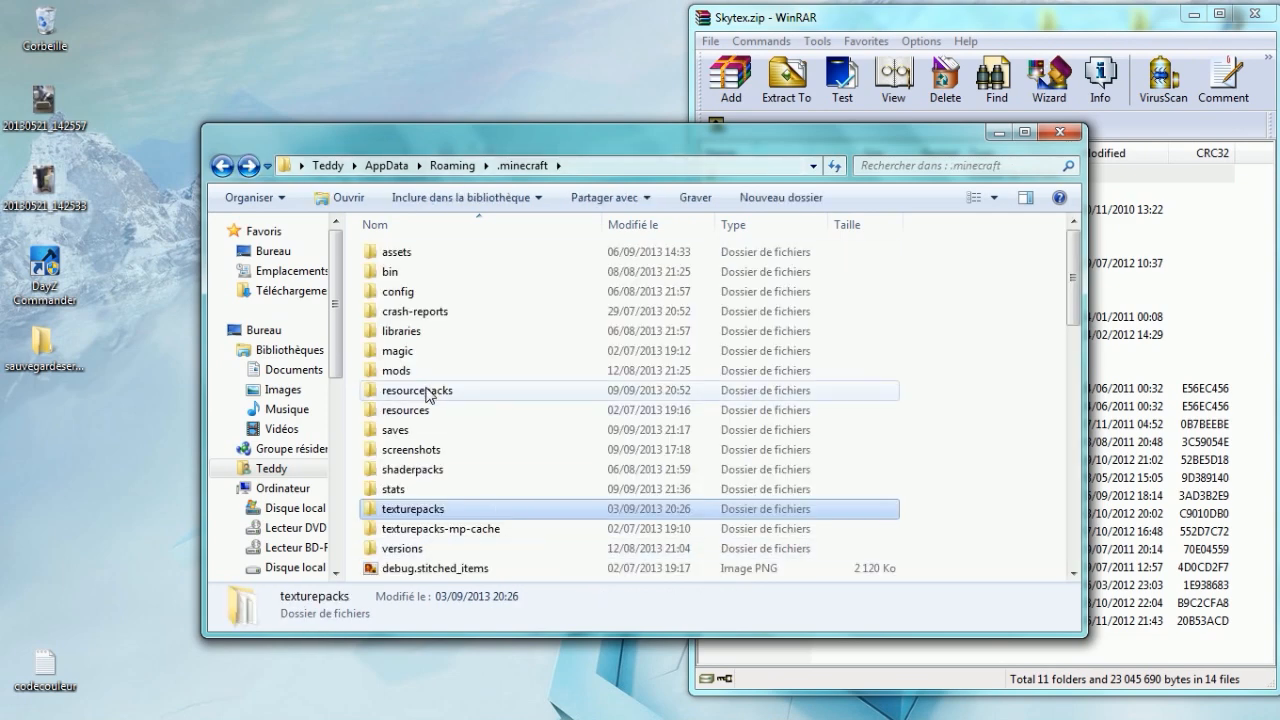
double_click(418, 391)
double_click(400, 258)
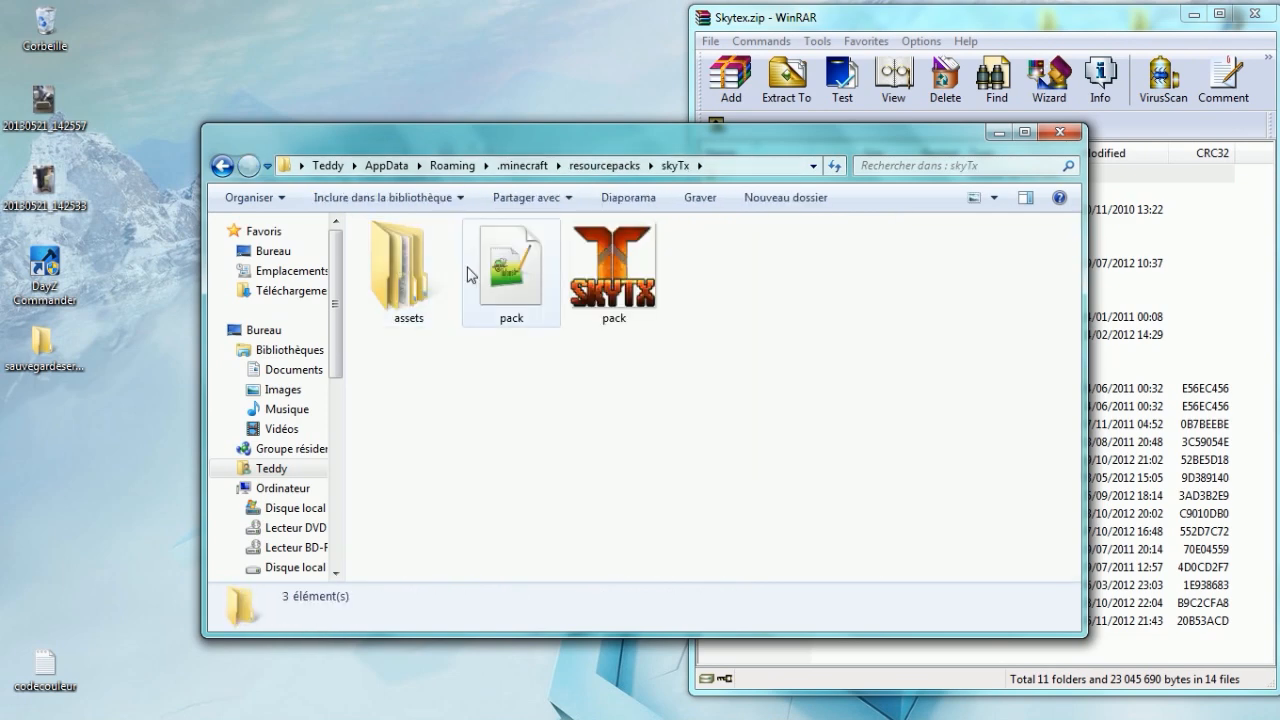
left_click_drag(677, 128, 555, 98)
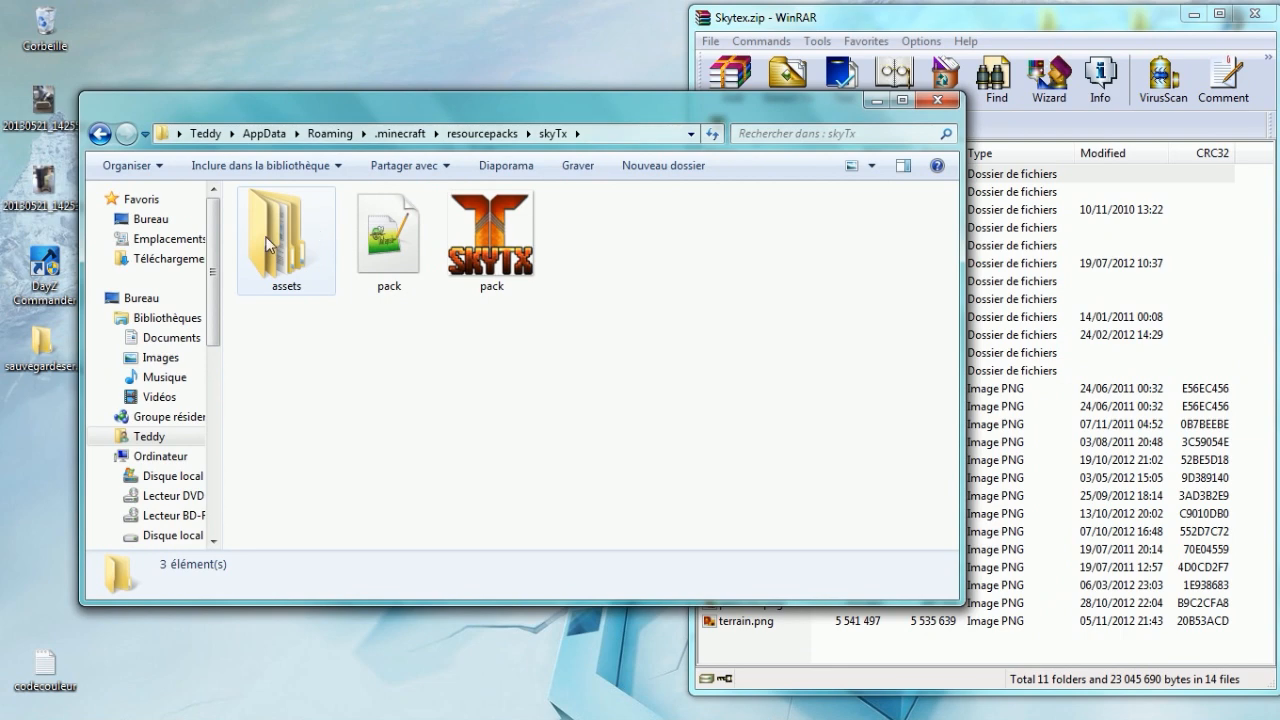
double_click(271, 243)
double_click(271, 226)
double_click(278, 299)
left_click_drag(437, 114, 0, 115)
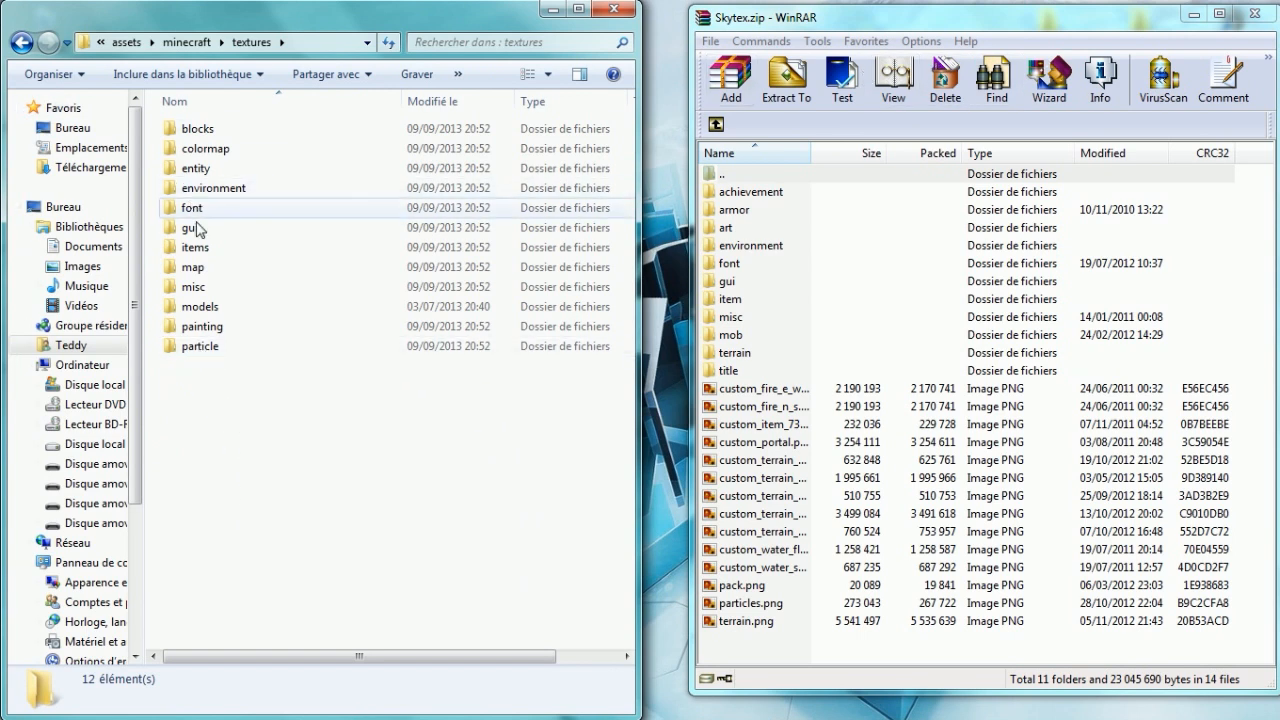
left_click_drag(198, 414, 272, 126)
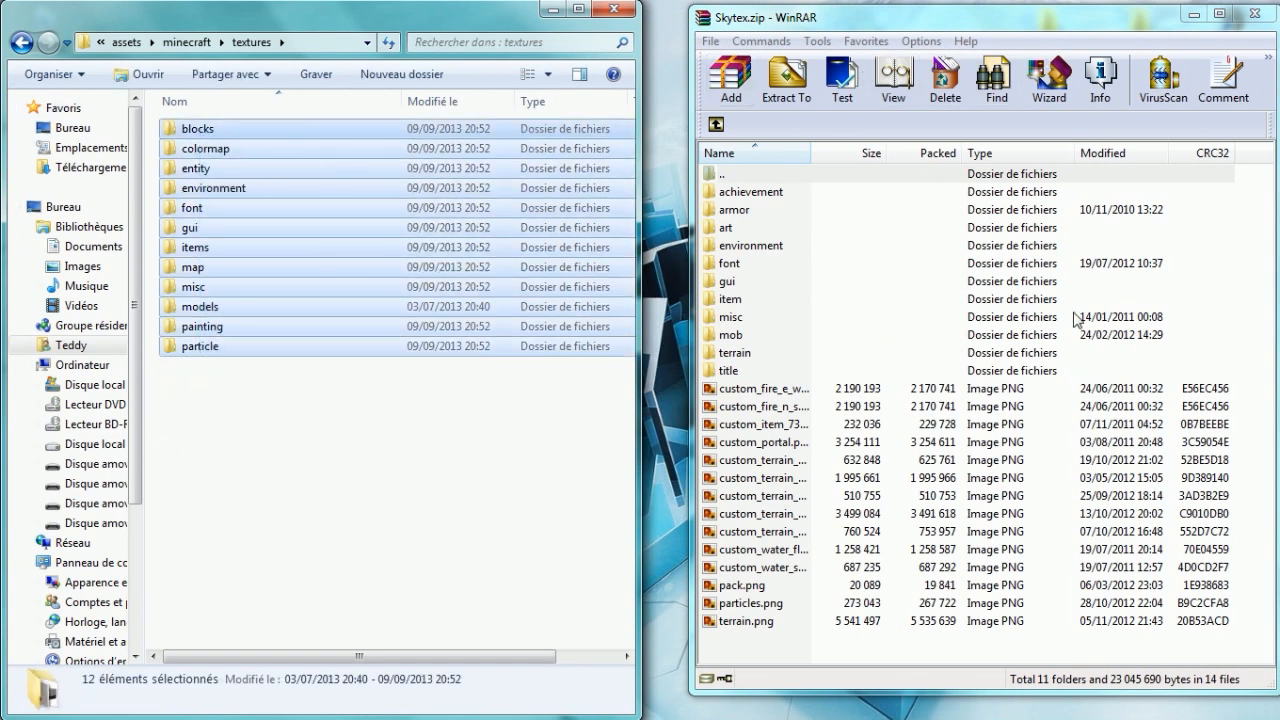
View terrain.png from the Skytex archive enlarged to examine its block texture sheet, and close the image viewer
left_click(1229, 179)
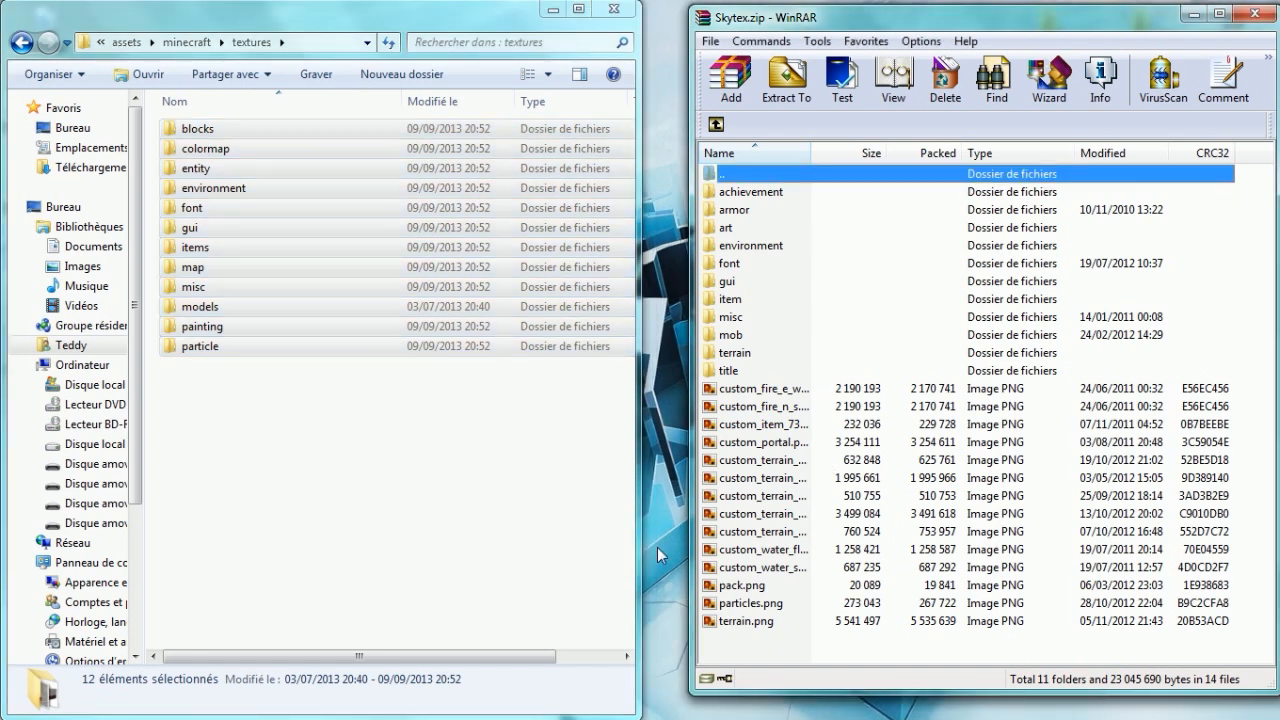
double_click(741, 622)
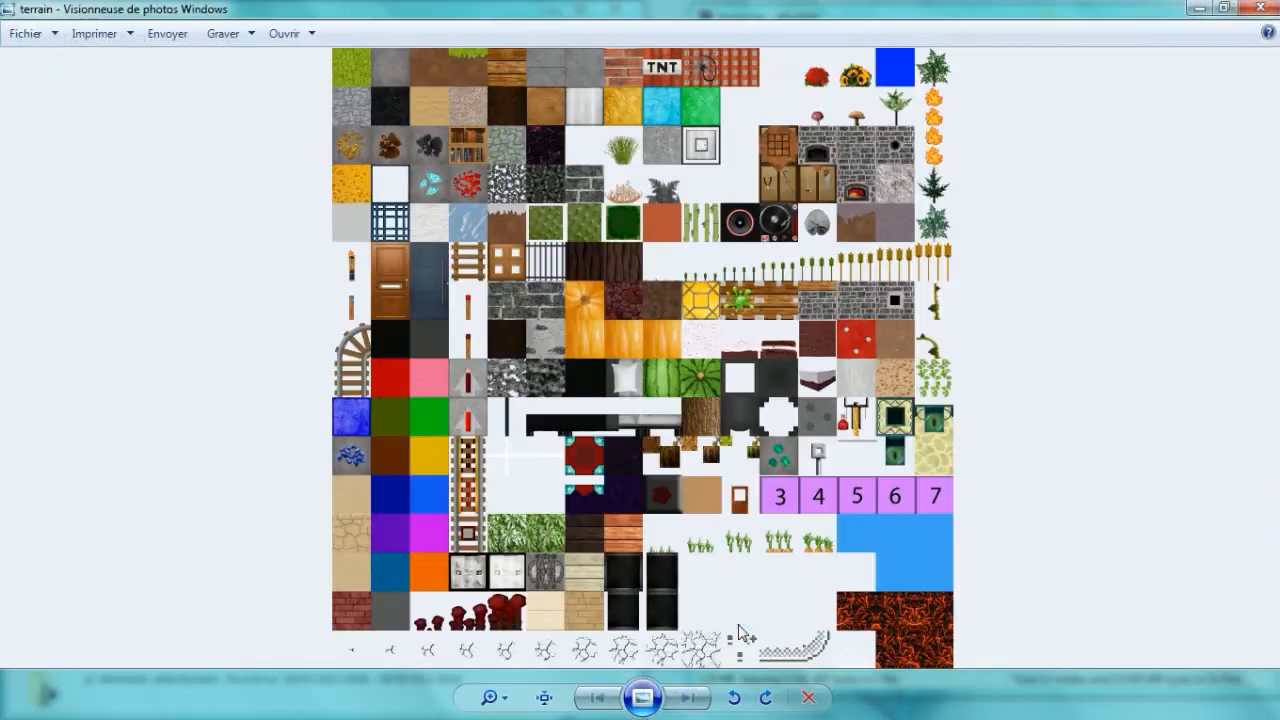
scroll(630, 334, "up", 4)
left_click_drag(620, 282, 1037, 674)
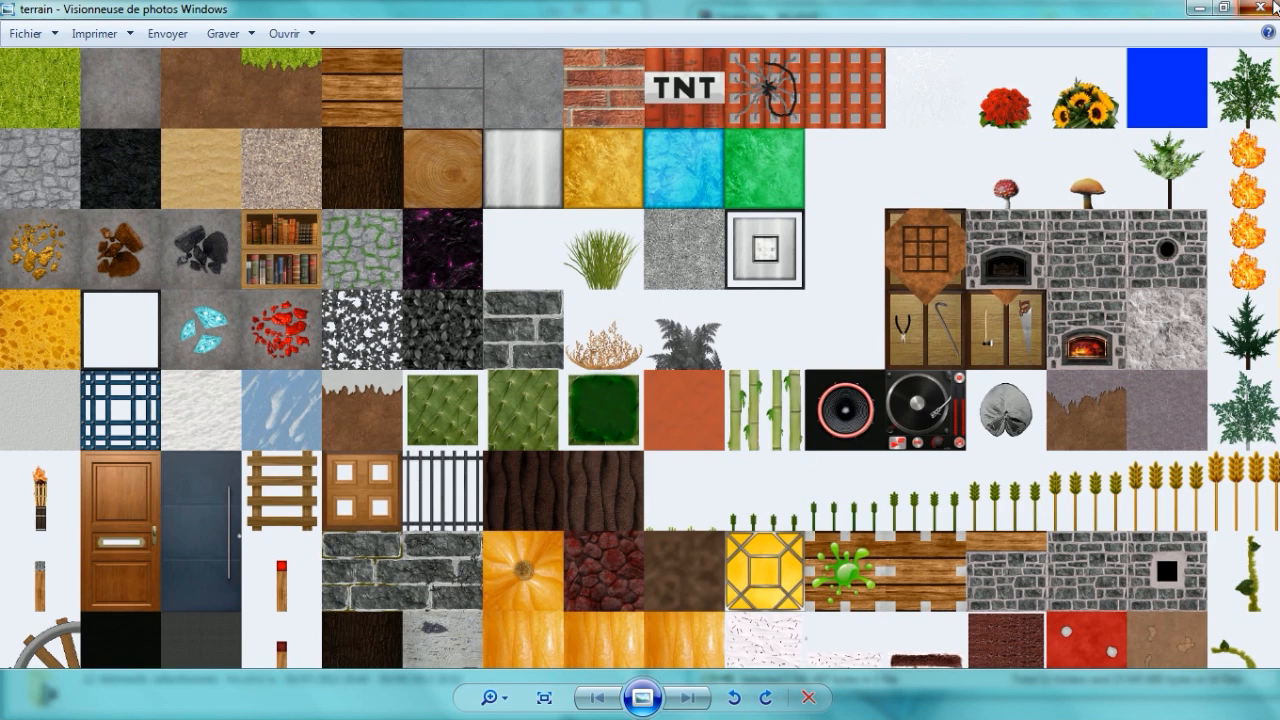
left_click(1265, 8)
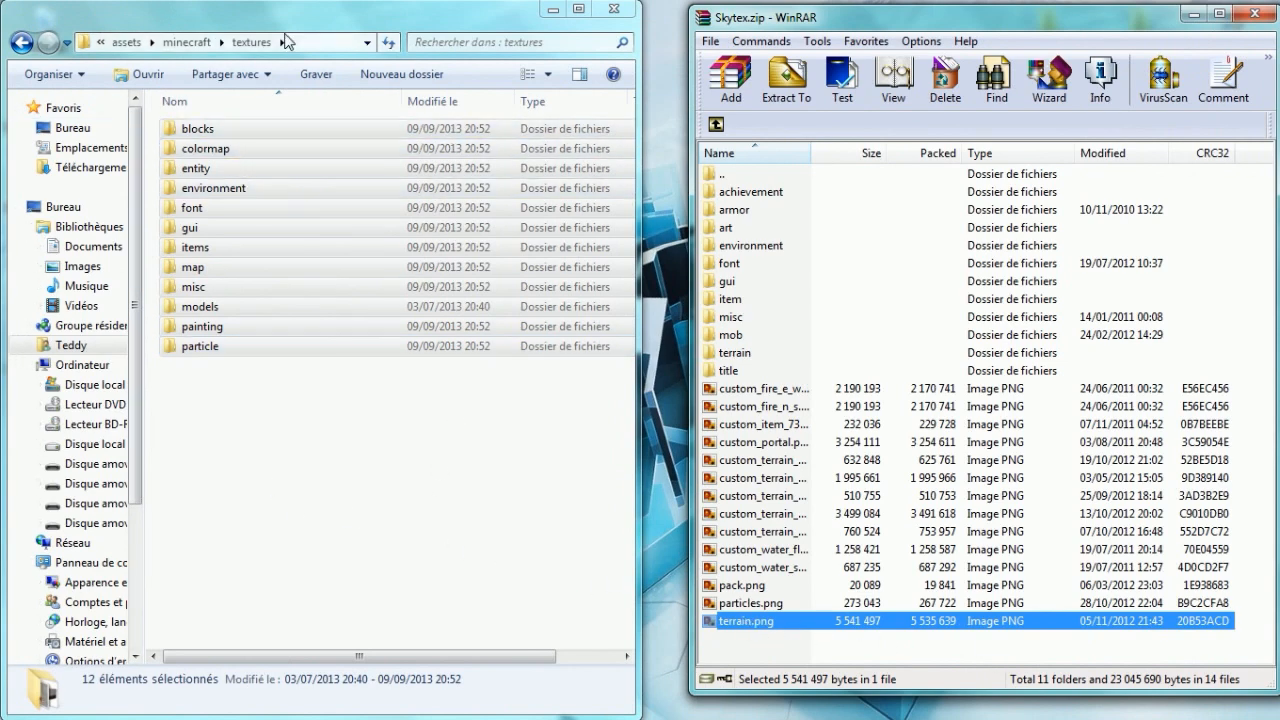
Look through the individual block textures in the blocks folder and return to the textures folder
double_click(197, 128)
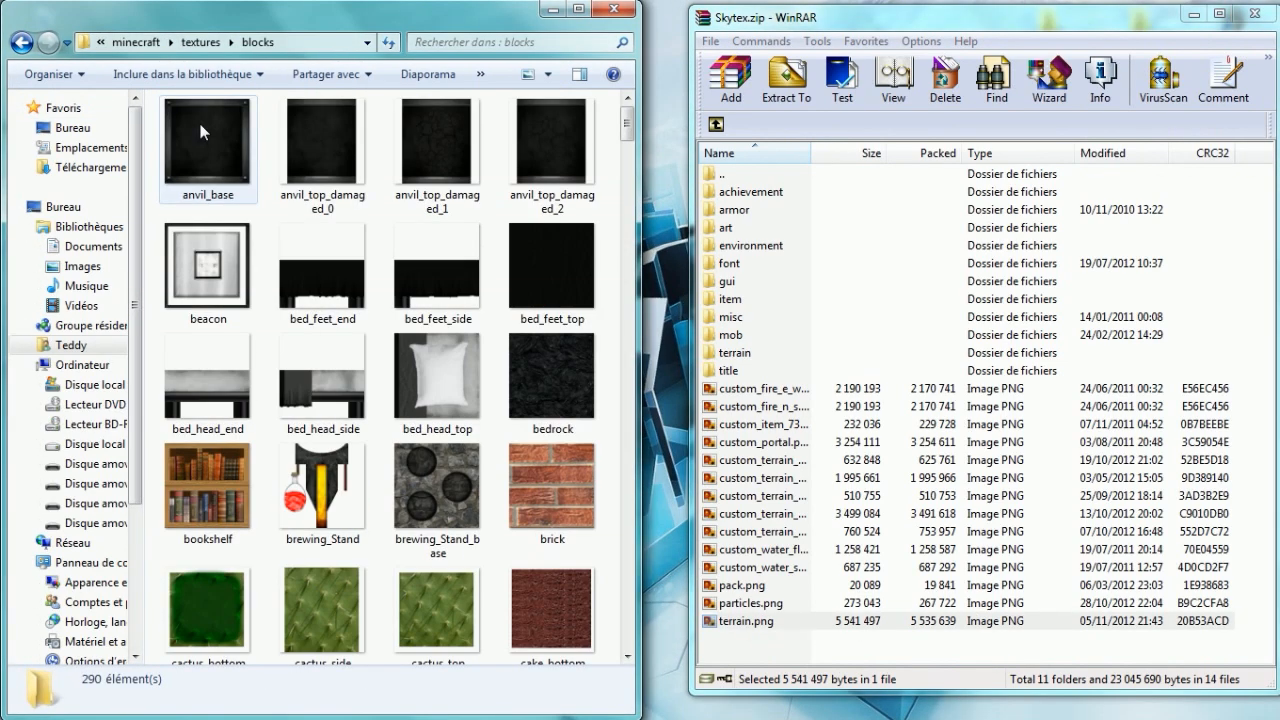
scroll(425, 405, "down", 5)
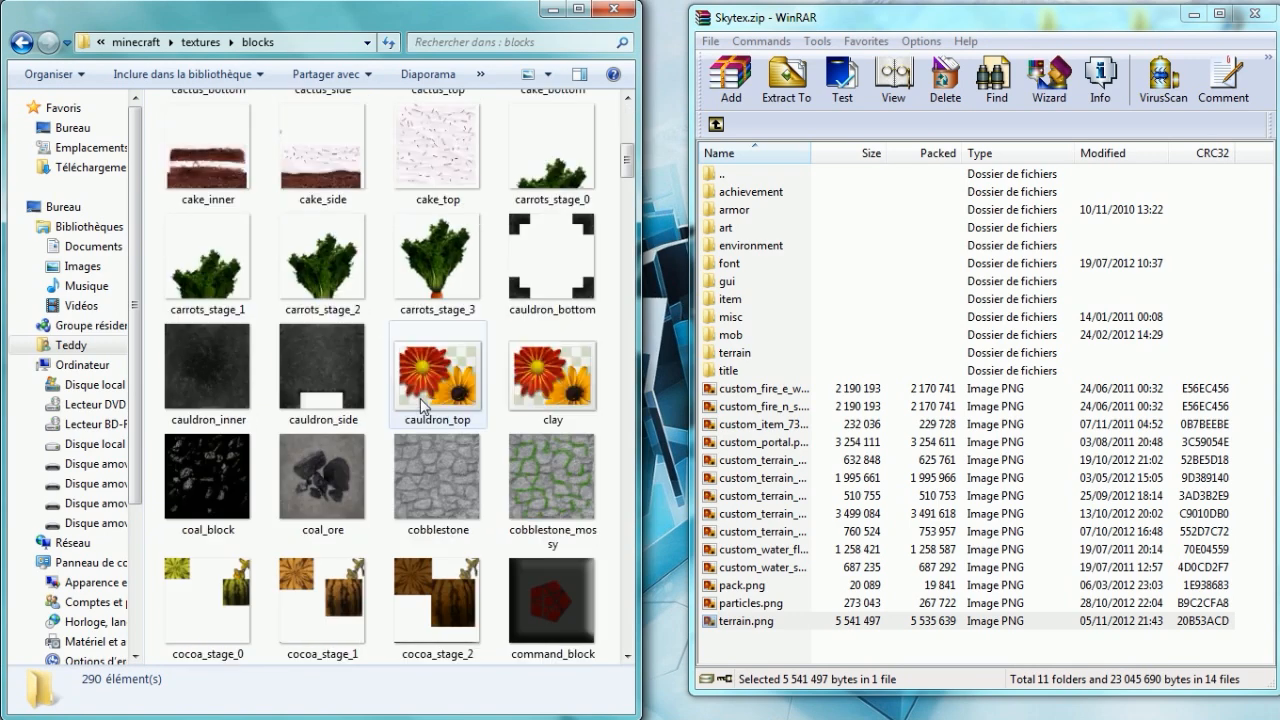
scroll(425, 405, "down", 15)
scroll(420, 405, "down", 20)
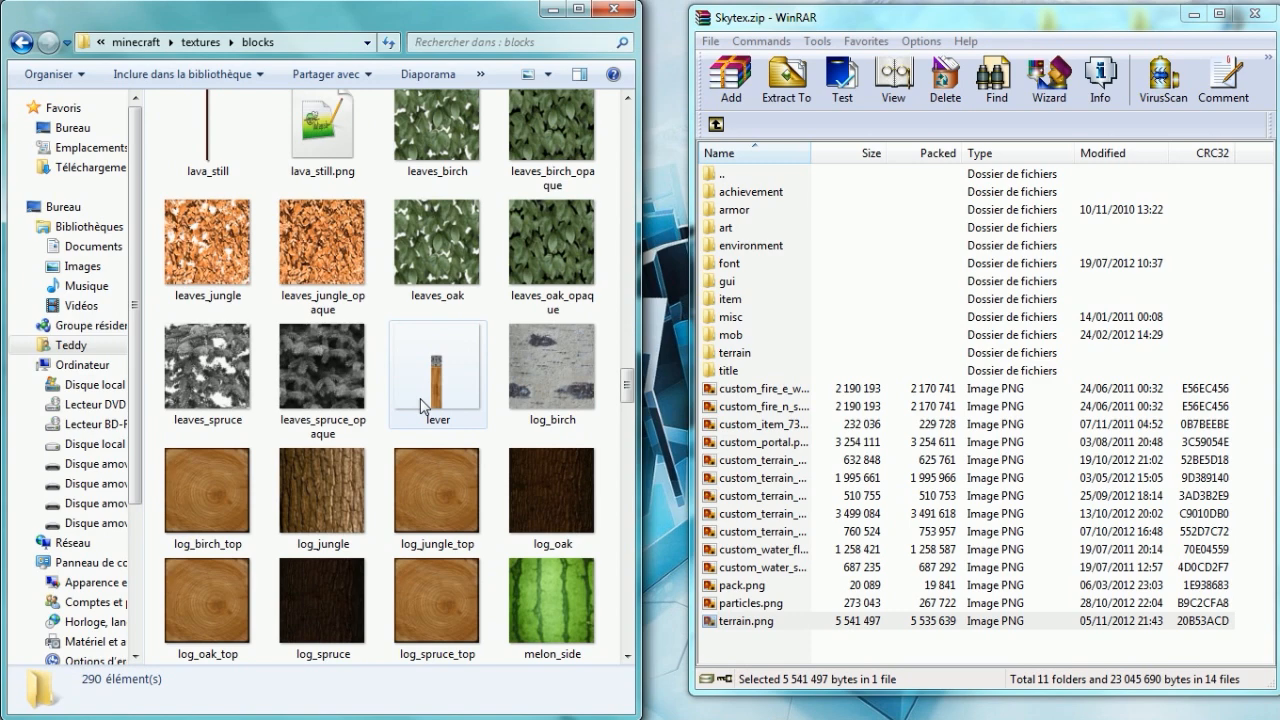
scroll(420, 403, "down", 10)
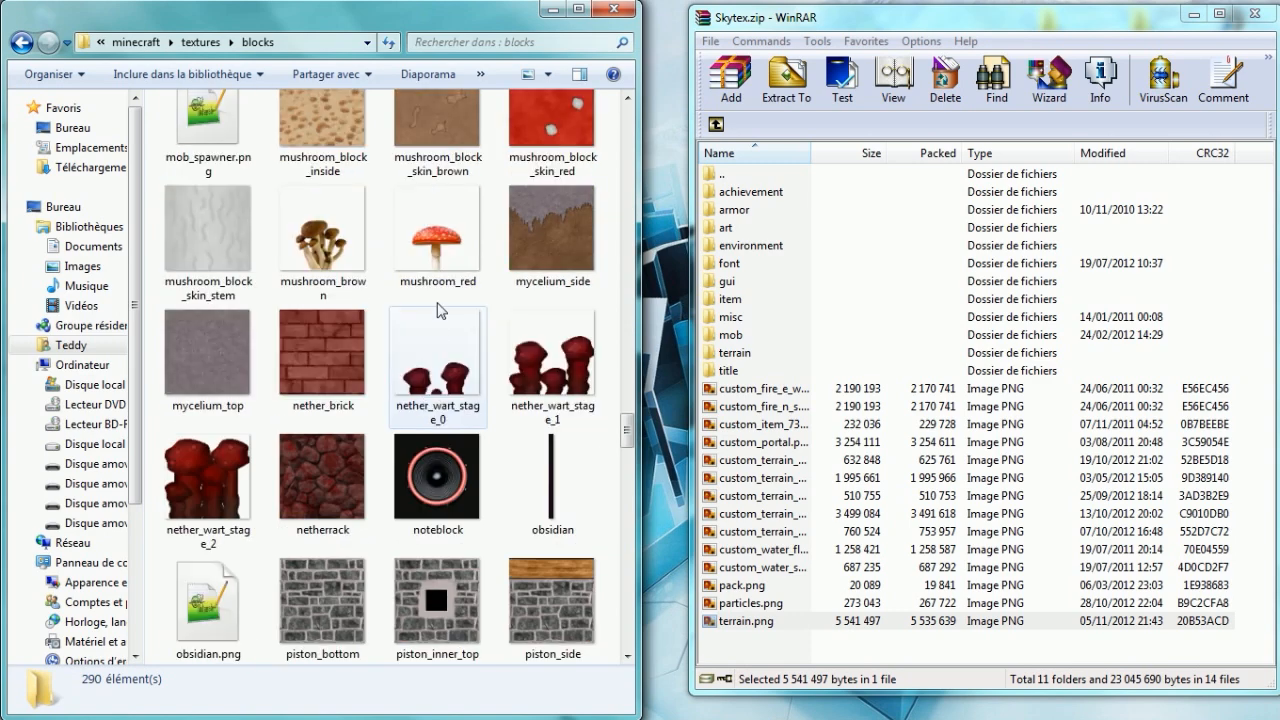
scroll(410, 505, "down", 10)
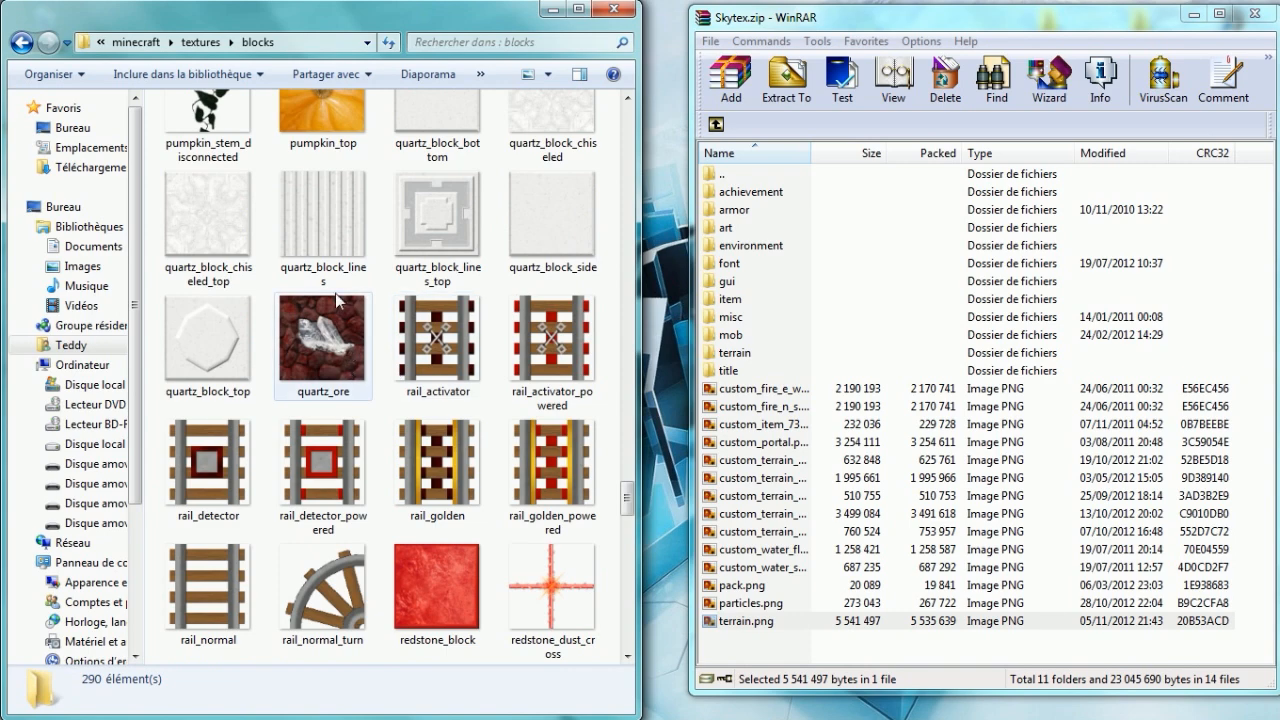
scroll(380, 330, "up", 15)
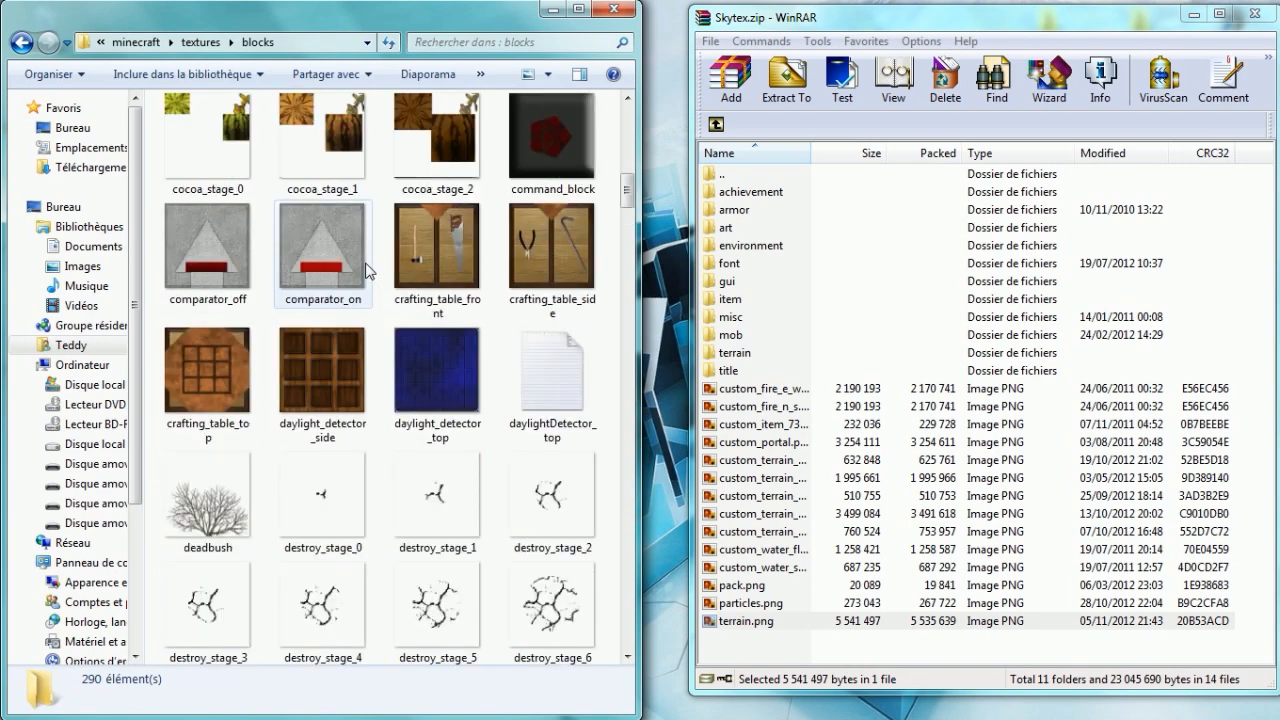
scroll(370, 270, "up", 5)
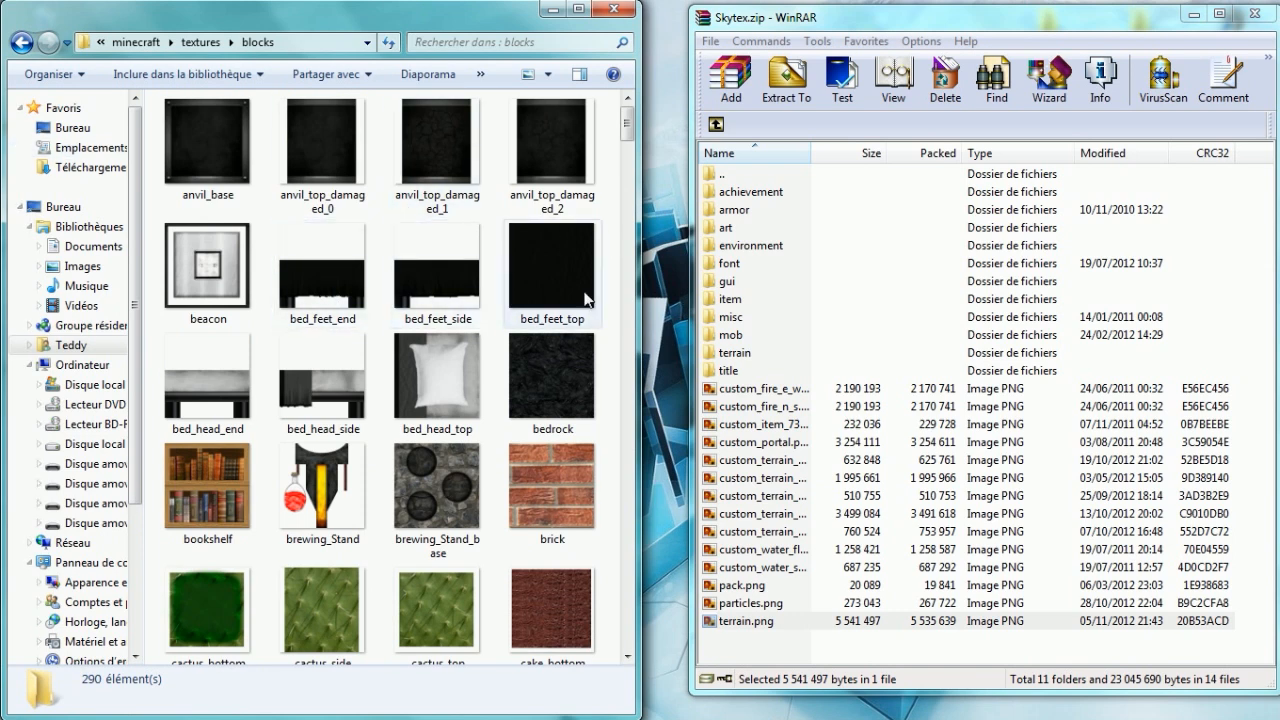
left_click(22, 46)
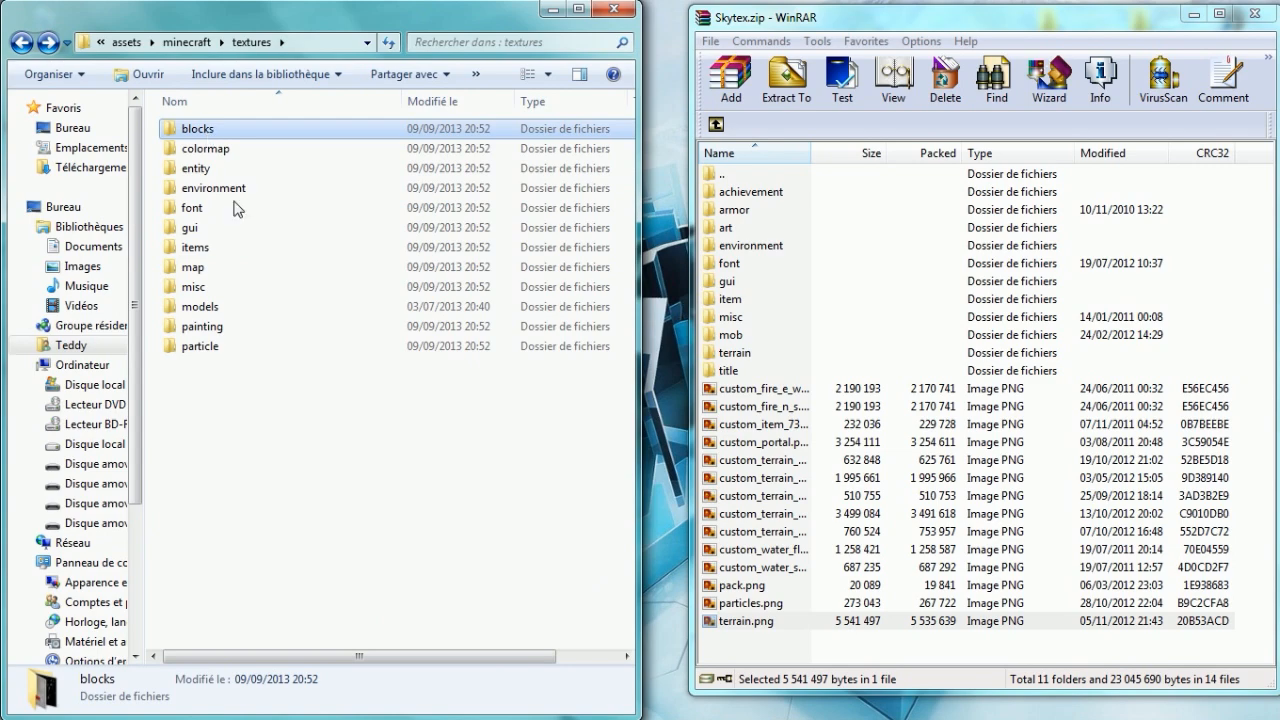
Open the items folder and look through its individual item textures
double_click(215, 248)
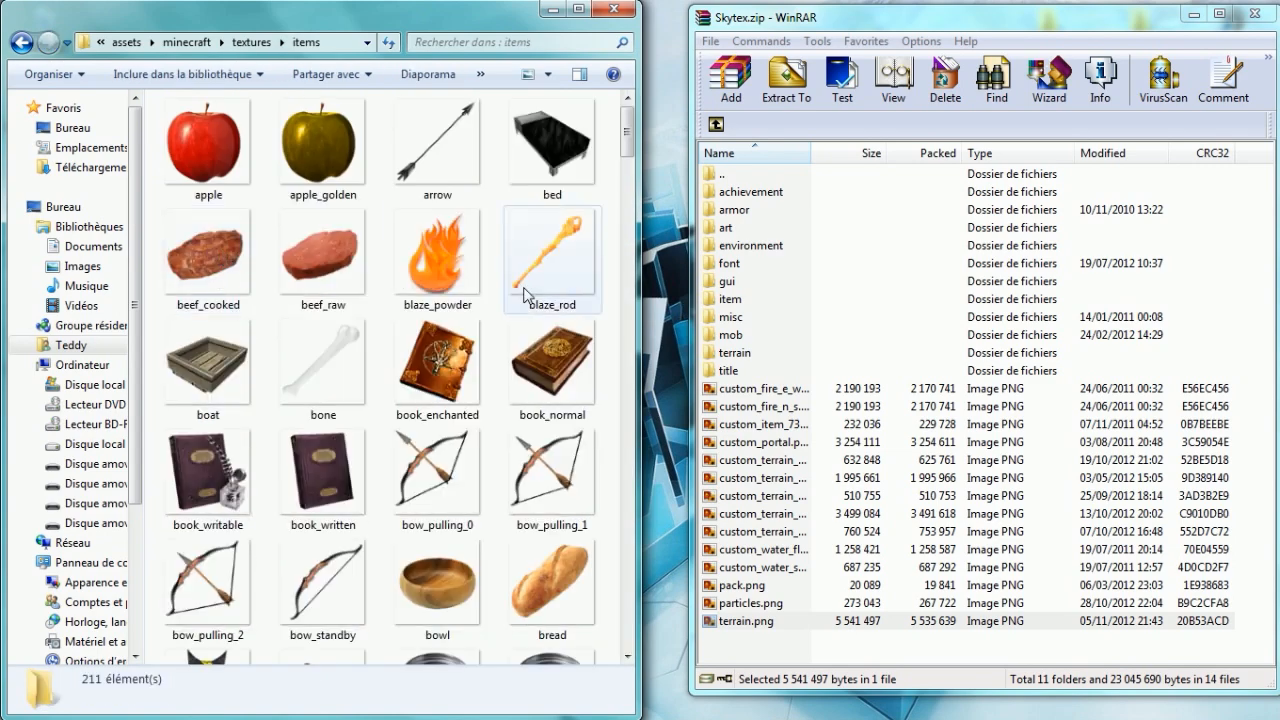
scroll(525, 295, "down", 5)
scroll(525, 295, "down", 15)
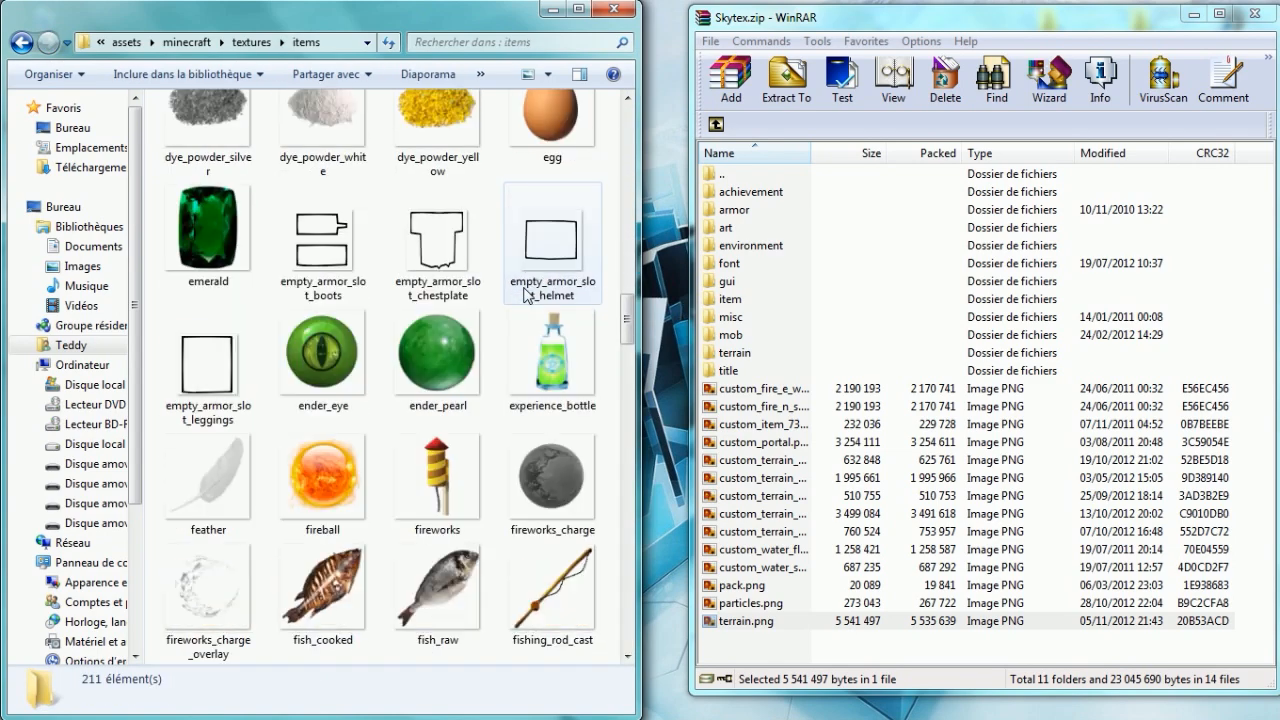
scroll(525, 295, "down", 12)
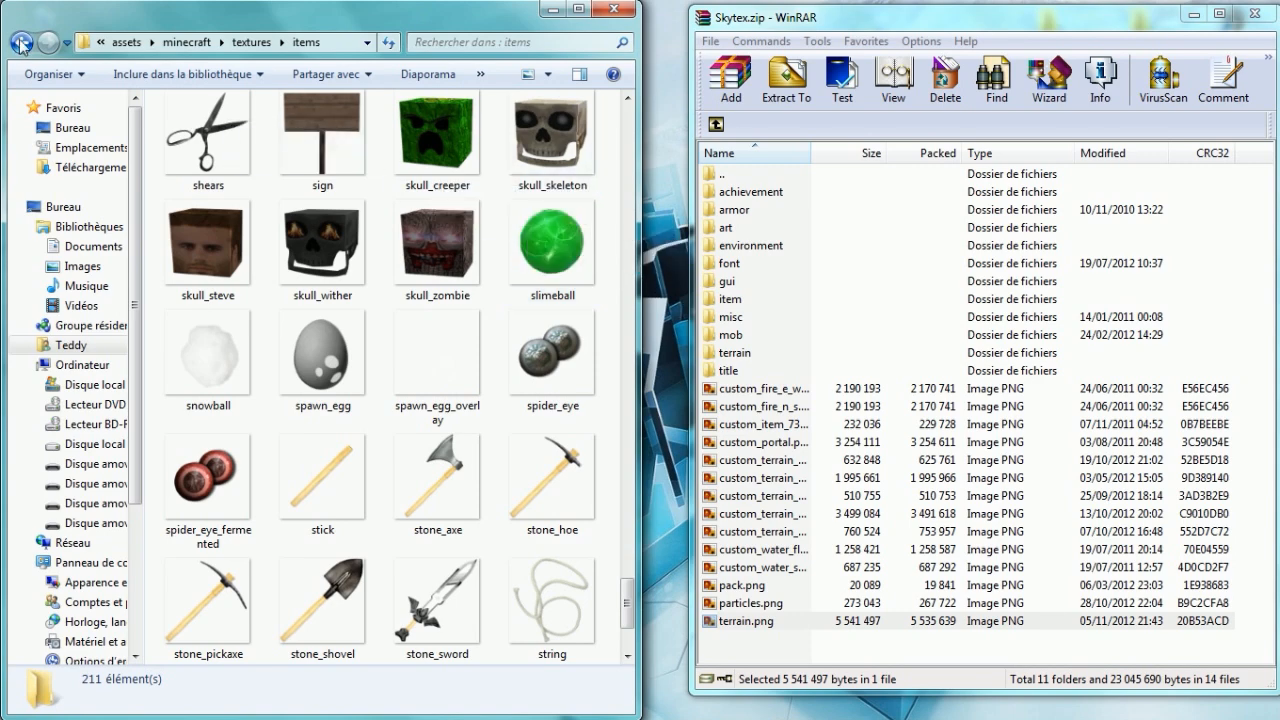
Return to the textures folder and close the Skytex archive, moving the folder window into the freed space
key("BackSpace")
left_click(1249, 10)
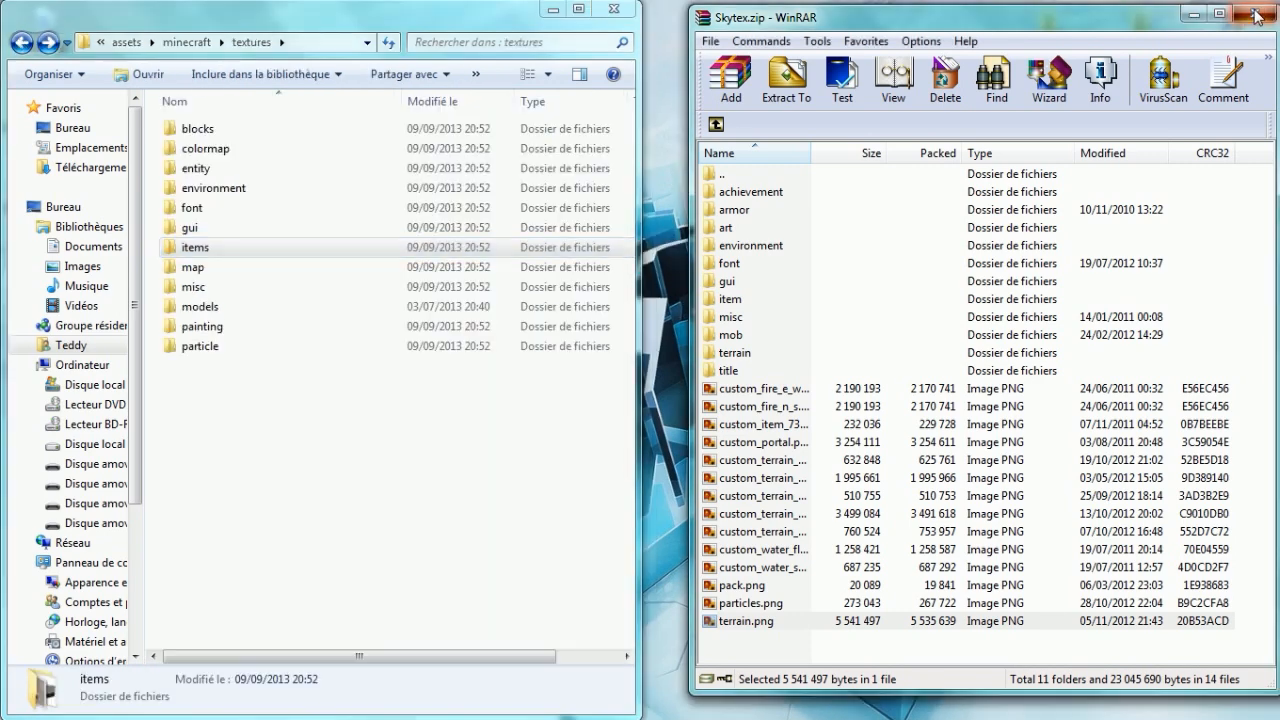
left_click_drag(372, 27, 797, 27)
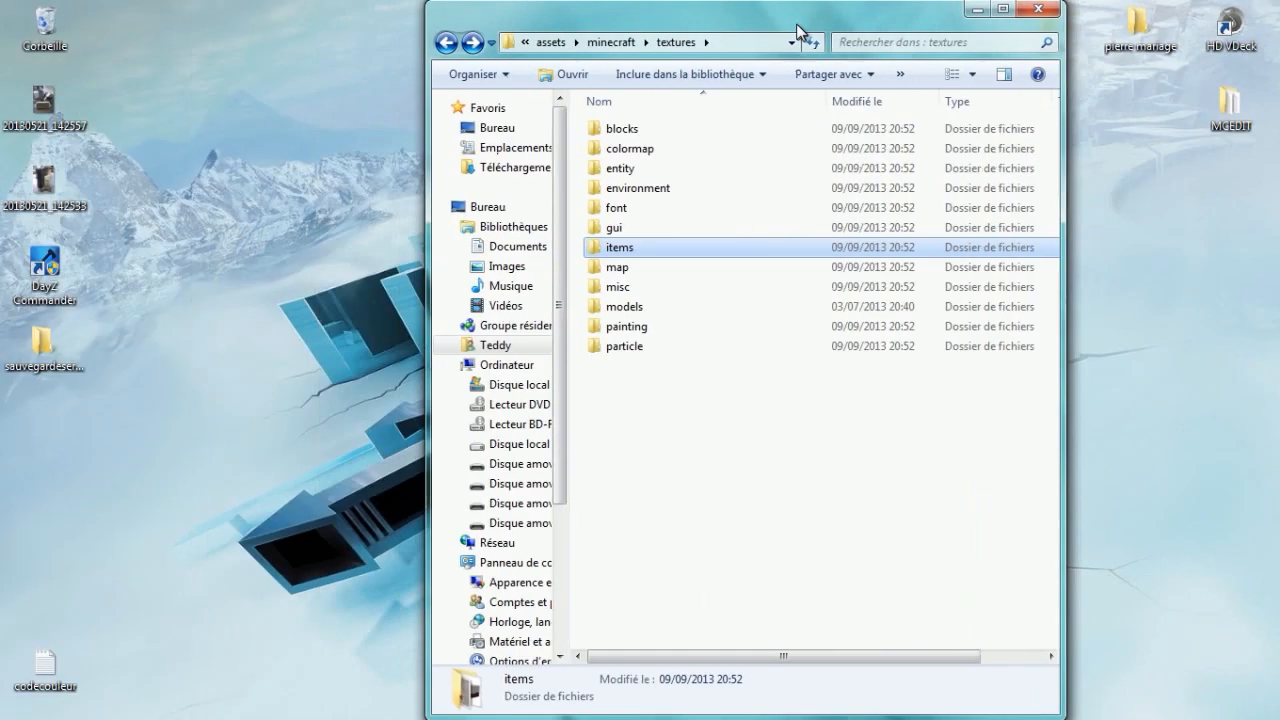
Return to the resourcepacks folder, go up to .minecraft to check where it sits, and reopen resourcepacks
left_click(446, 42)
left_click(446, 42)
left_click(446, 42)
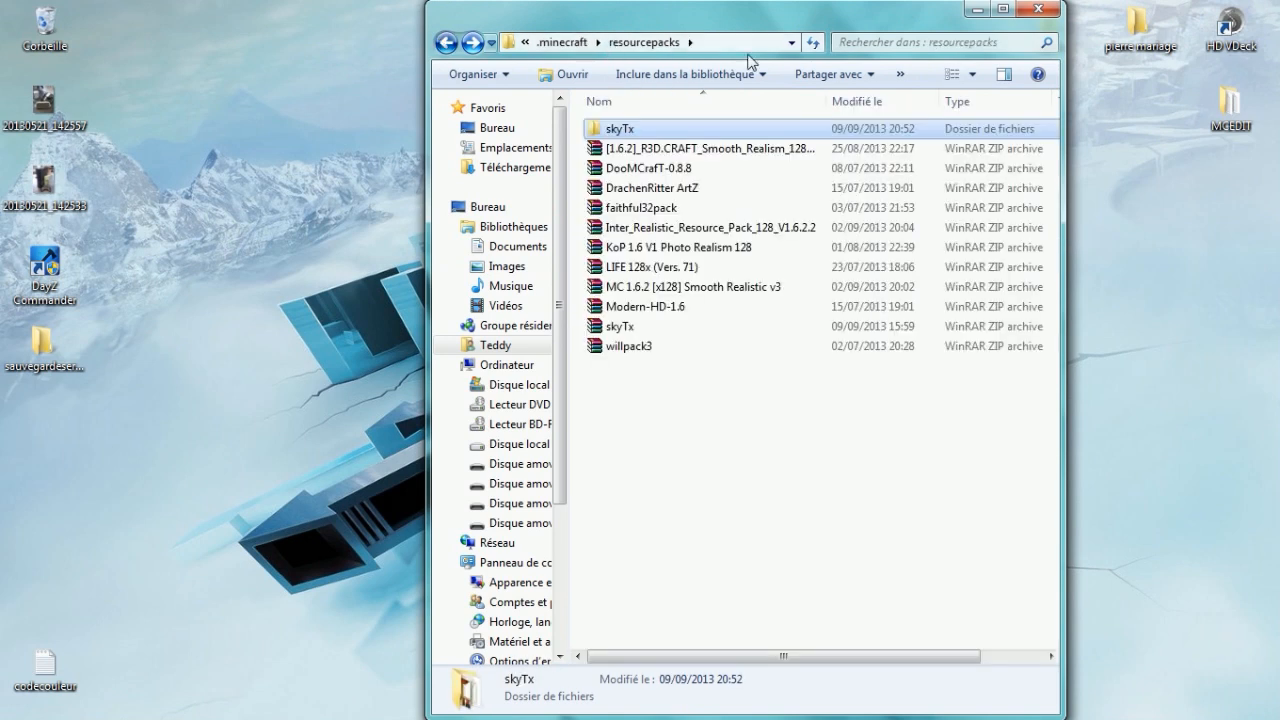
left_click_drag(861, 25, 863, 25)
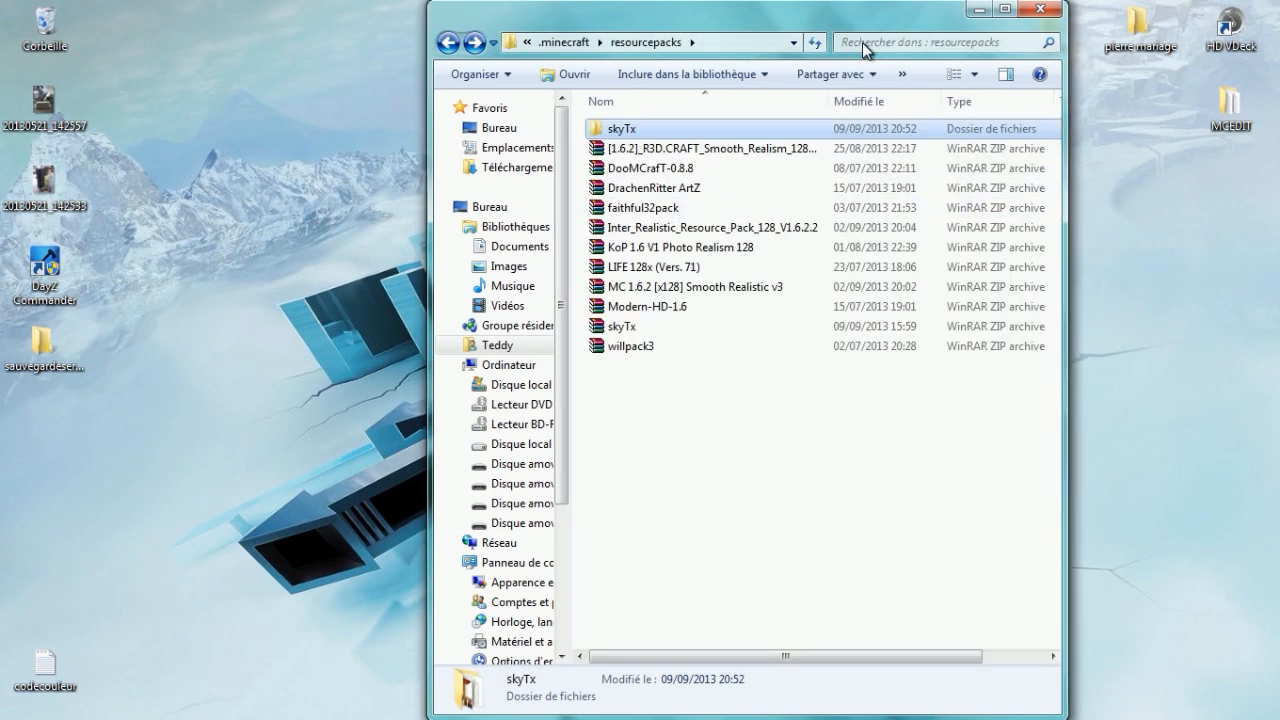
left_click(447, 43)
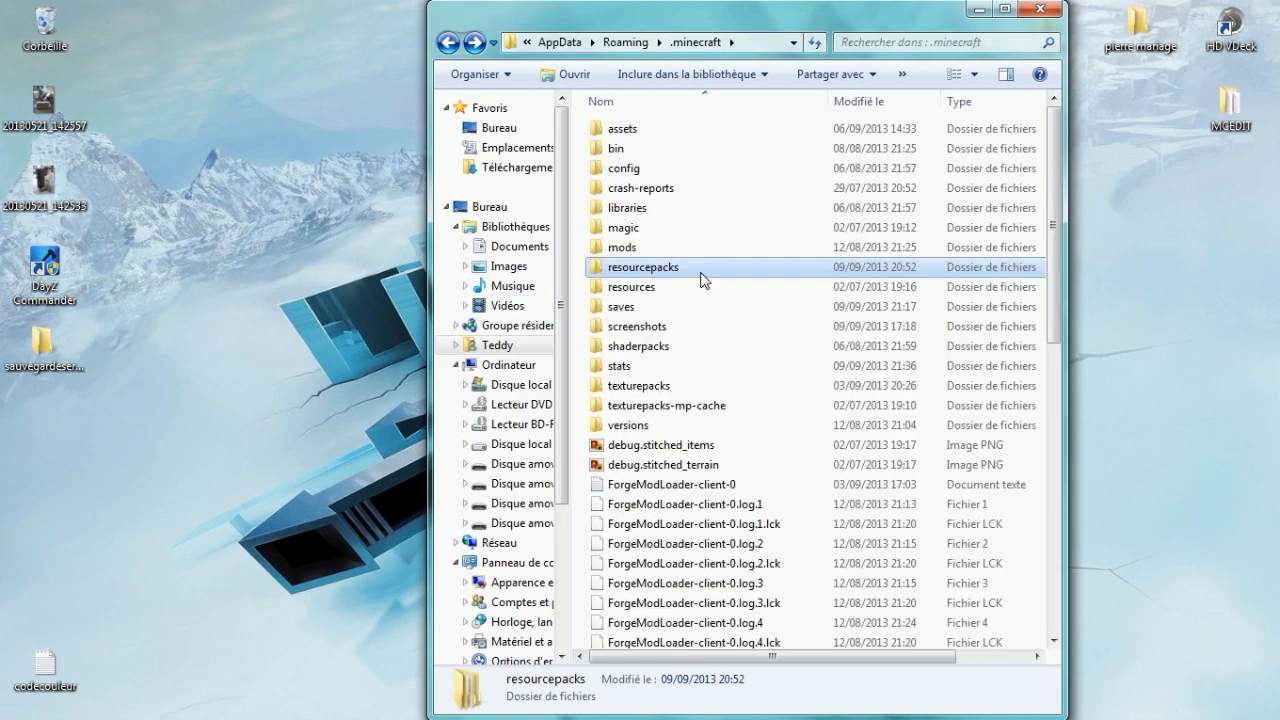
double_click(660, 270)
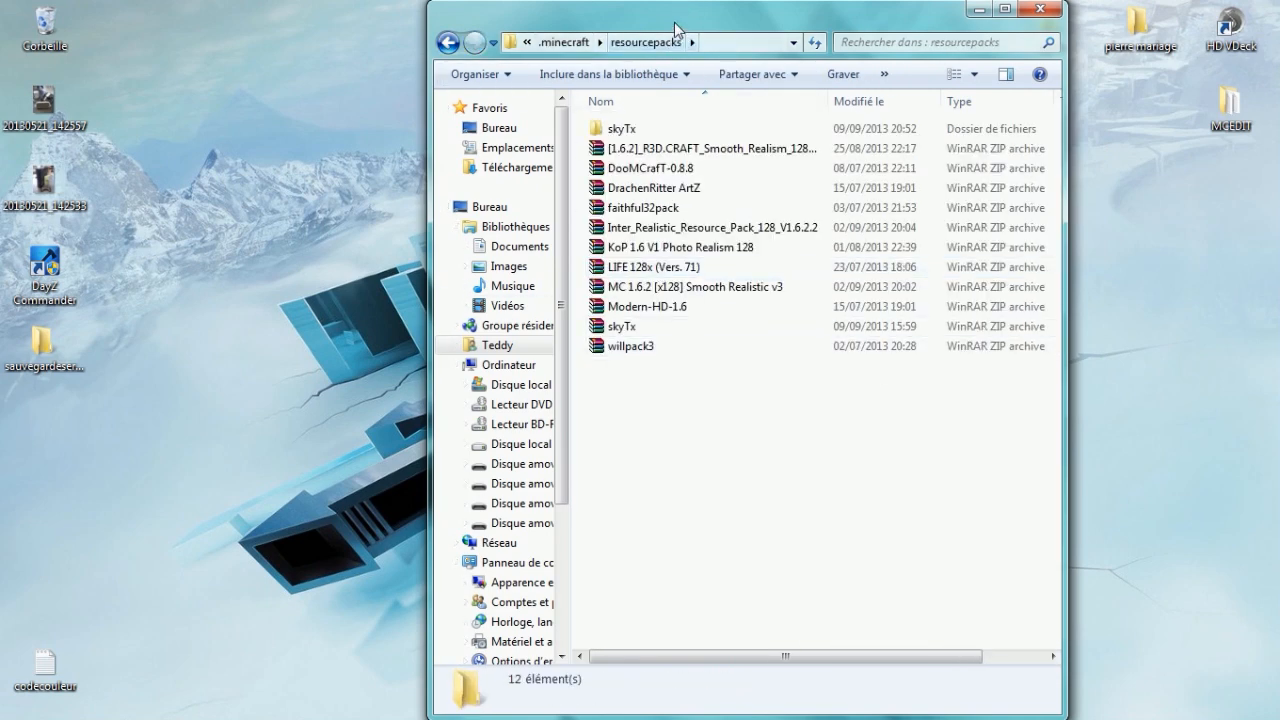
Open the skyTx folder, look over its assets folder and two pack files, and return to resourcepacks
left_click_drag(627, 392, 623, 138)
left_click(621, 134)
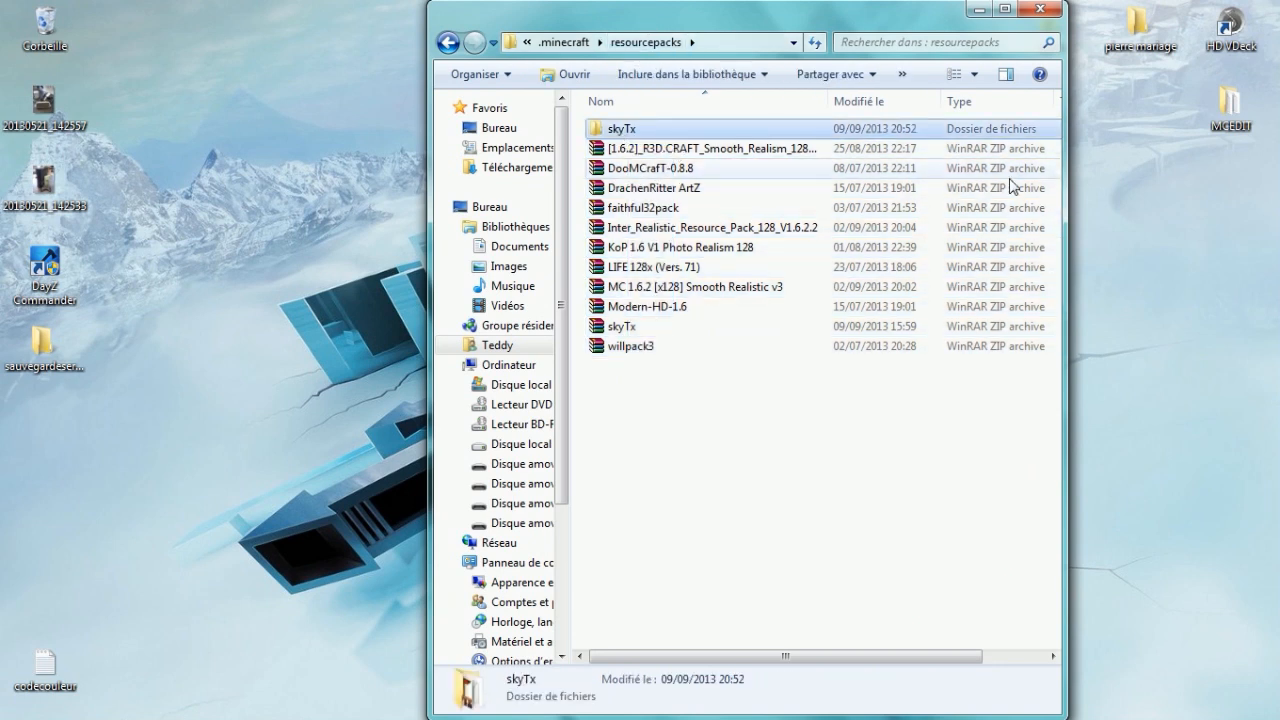
double_click(637, 126)
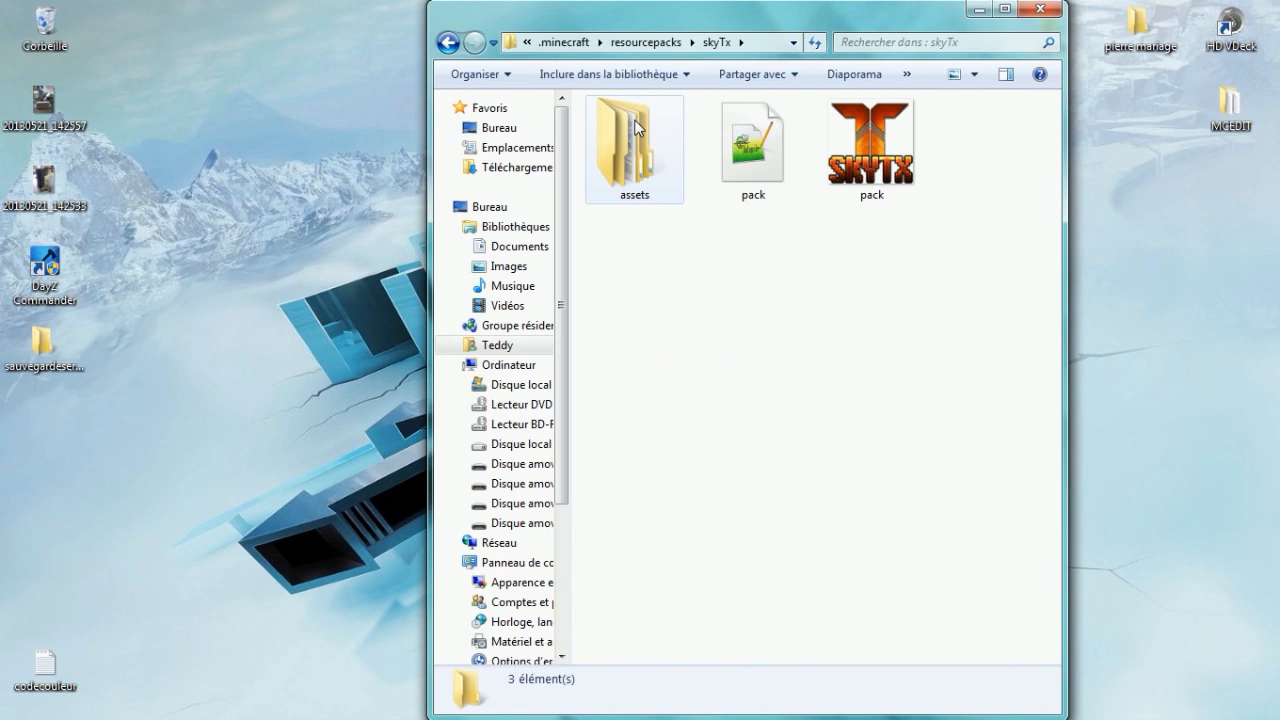
left_click_drag(637, 234, 920, 200)
left_click_drag(997, 187, 546, 169)
left_click(447, 45)
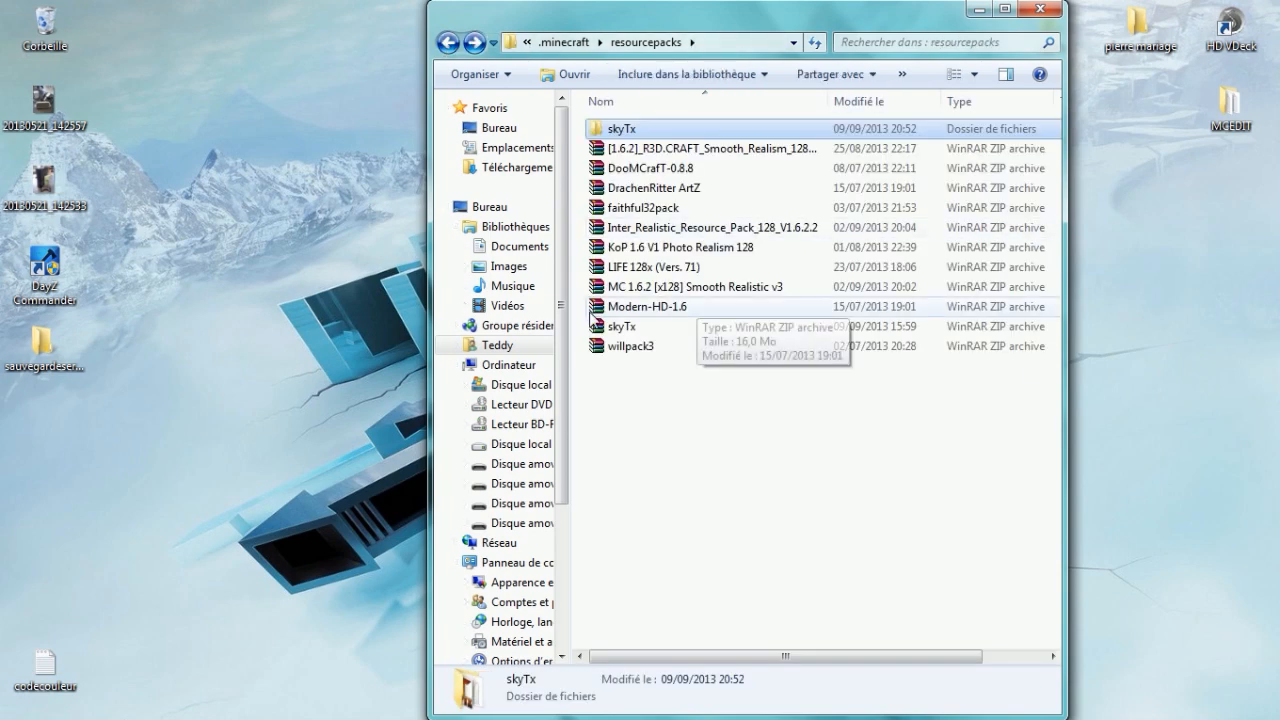
Open the skyTx ZIP archive in WinRAR and the unpacked skyTx folder, and place their windows side by side
double_click(622, 330)
double_click(734, 187)
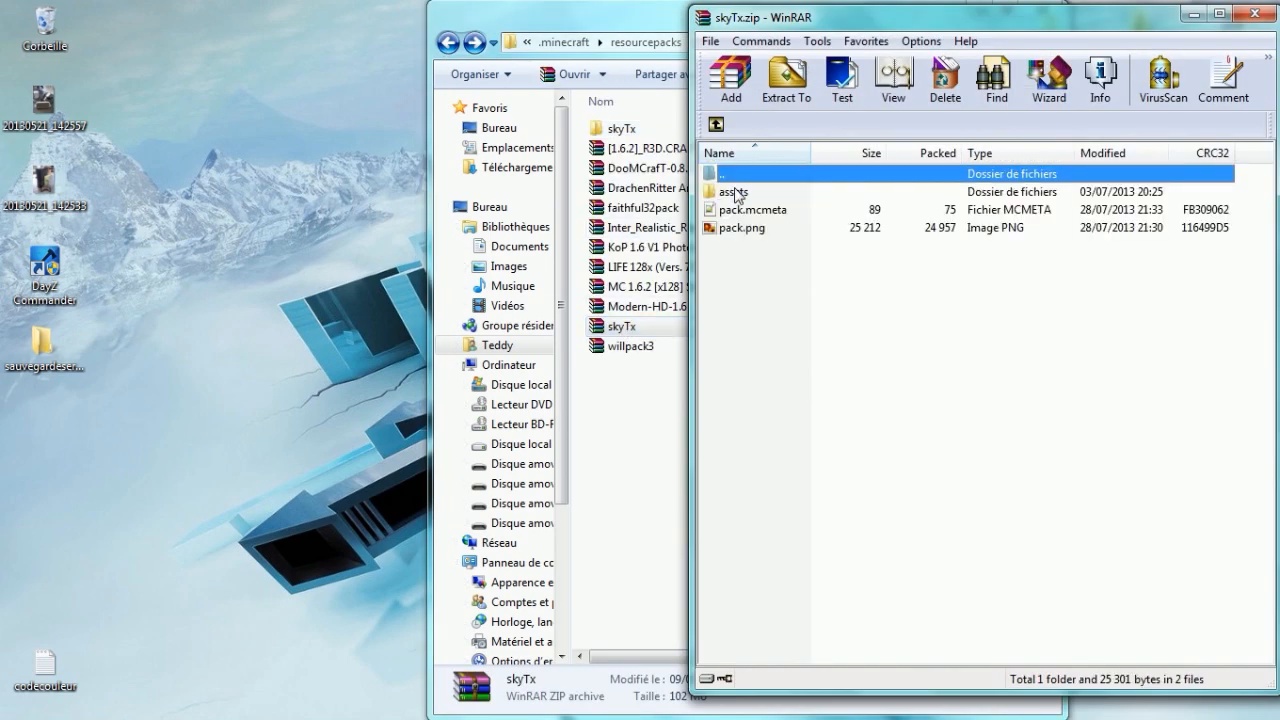
double_click(622, 128)
left_click_drag(749, 22, 362, 22)
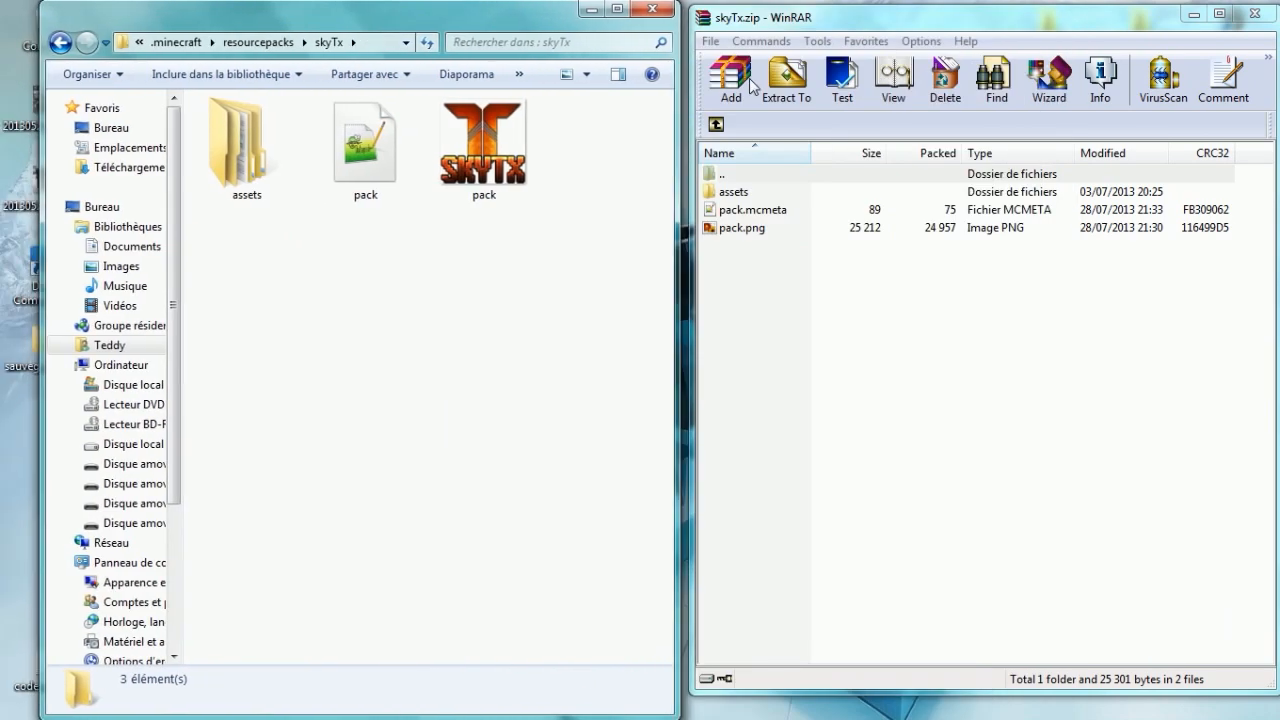
View pack.png from the skyTx archive and close the image viewer
double_click(723, 235)
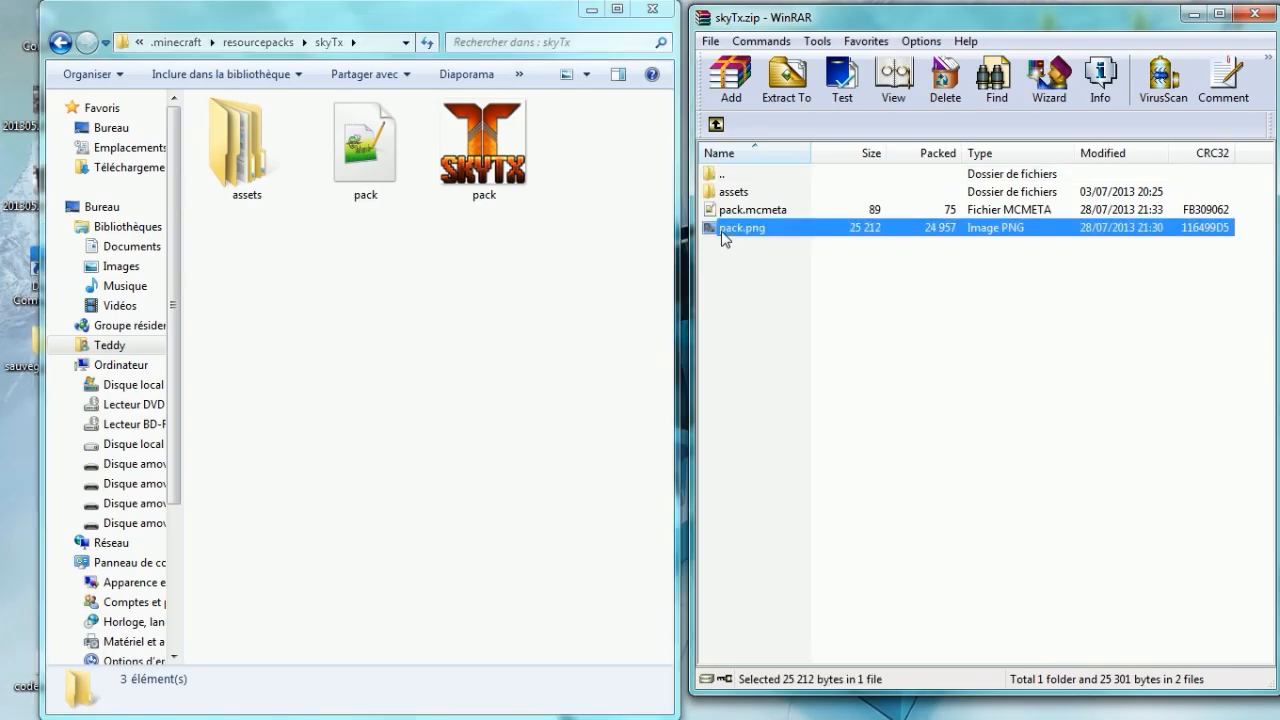
left_click(1272, 8)
double_click(738, 229)
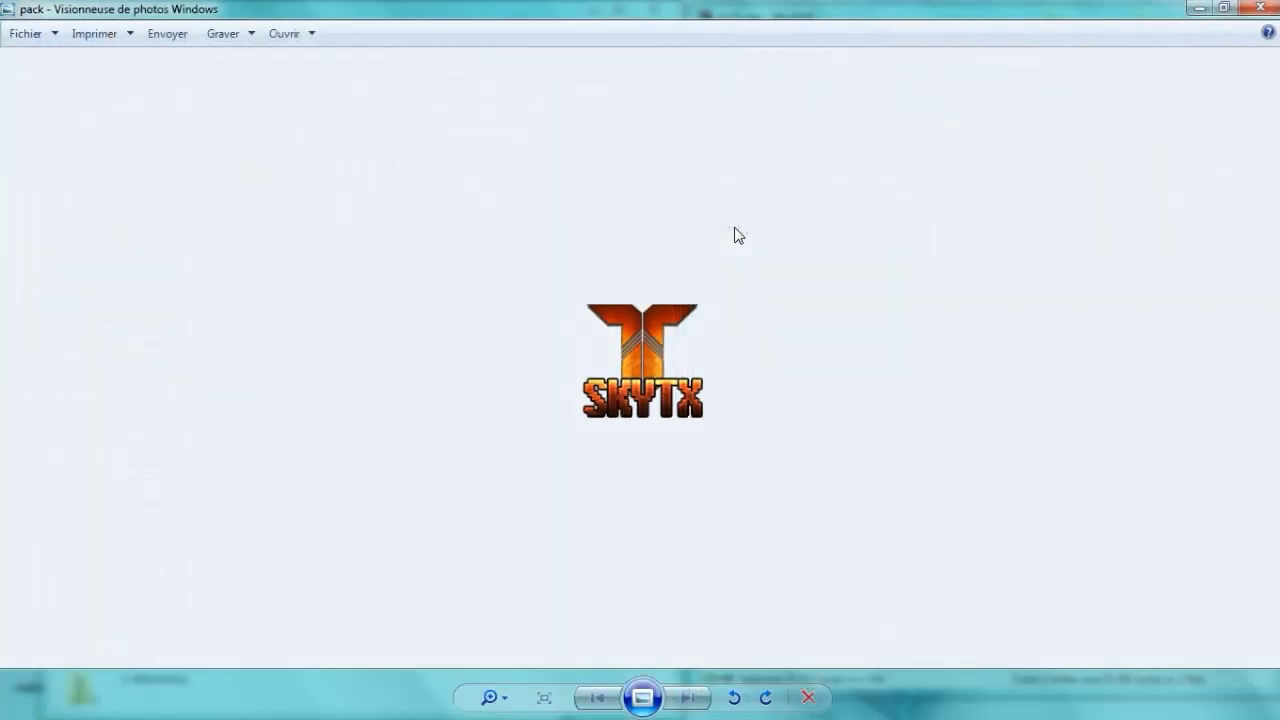
left_click(1257, 10)
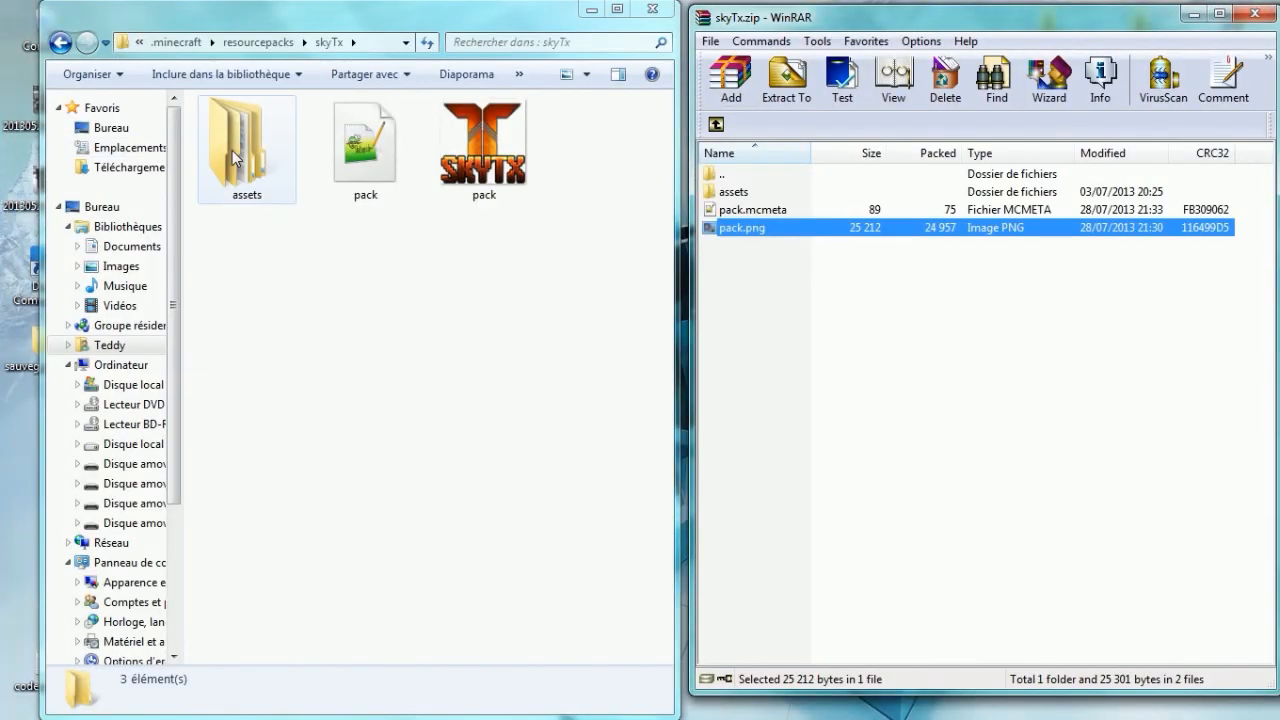
Open assets, minecraft, textures and blocks in the unpacked skyTx folder to show its block textures
double_click(232, 150)
left_click(236, 136)
double_click(236, 136)
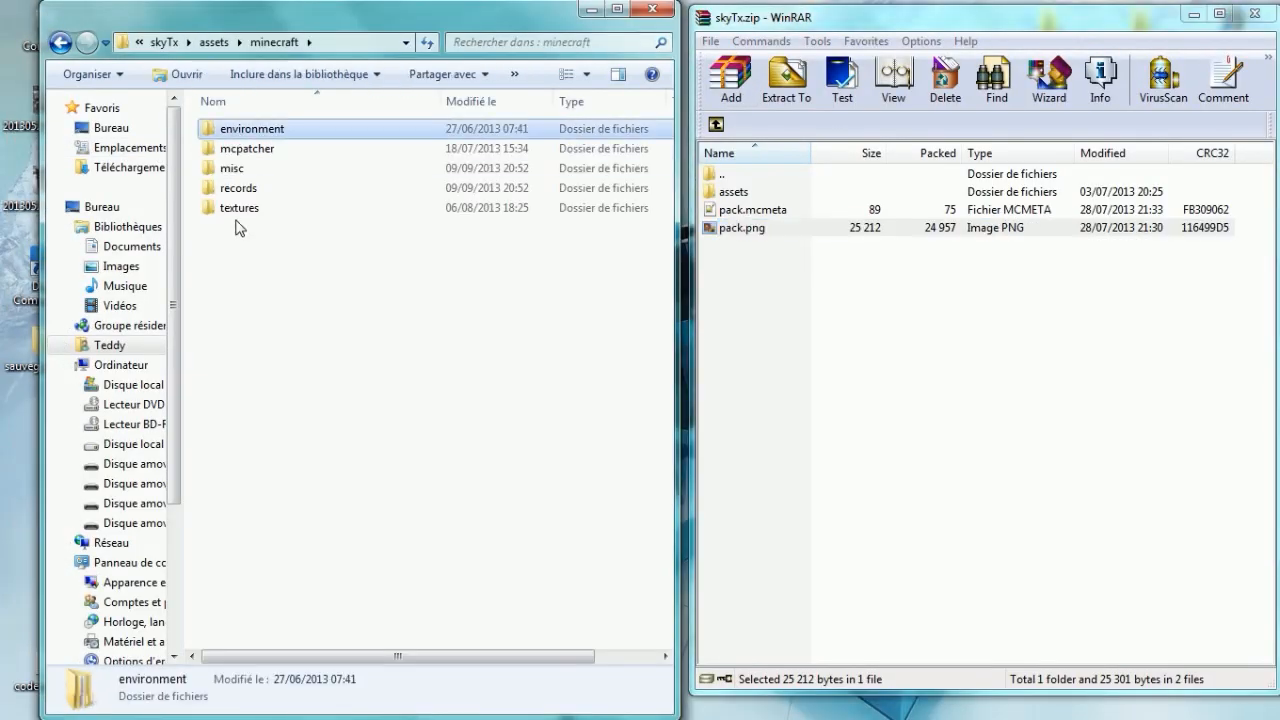
double_click(237, 207)
double_click(237, 129)
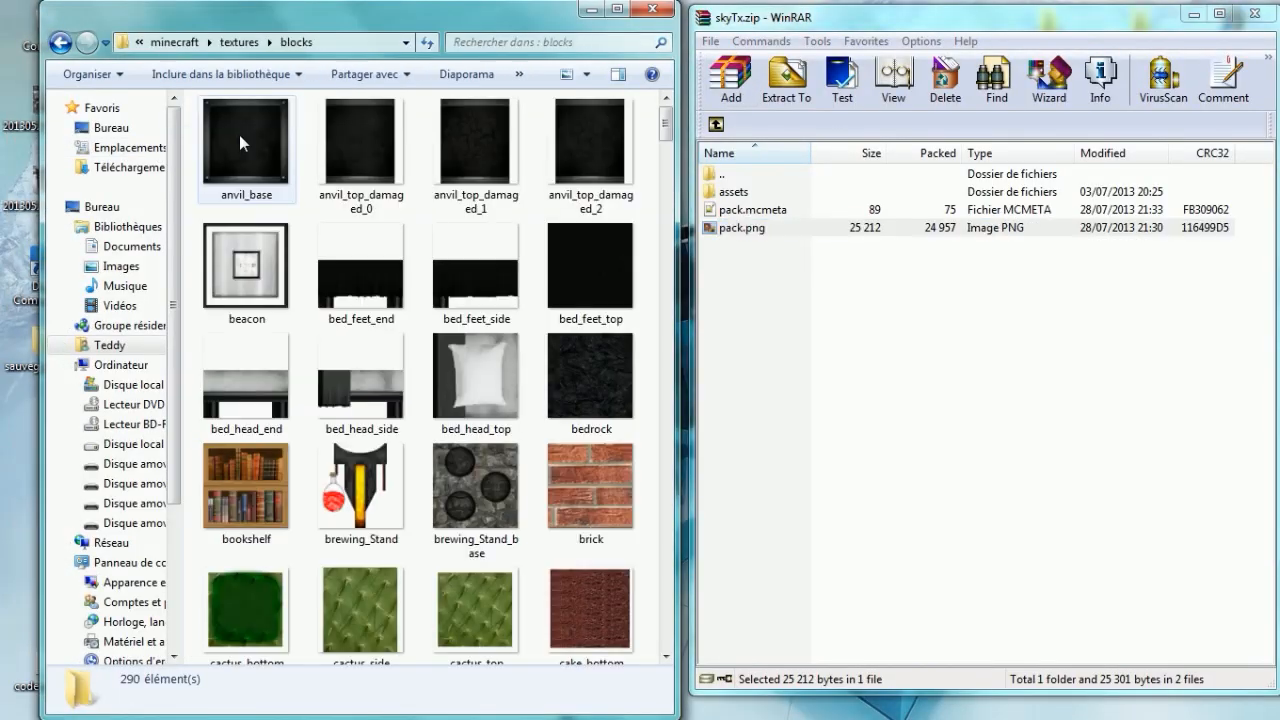
Open assets/minecraft/textures/blocks in the skyTx archive to compare its files with the unpacked folder
double_click(745, 191)
double_click(747, 193)
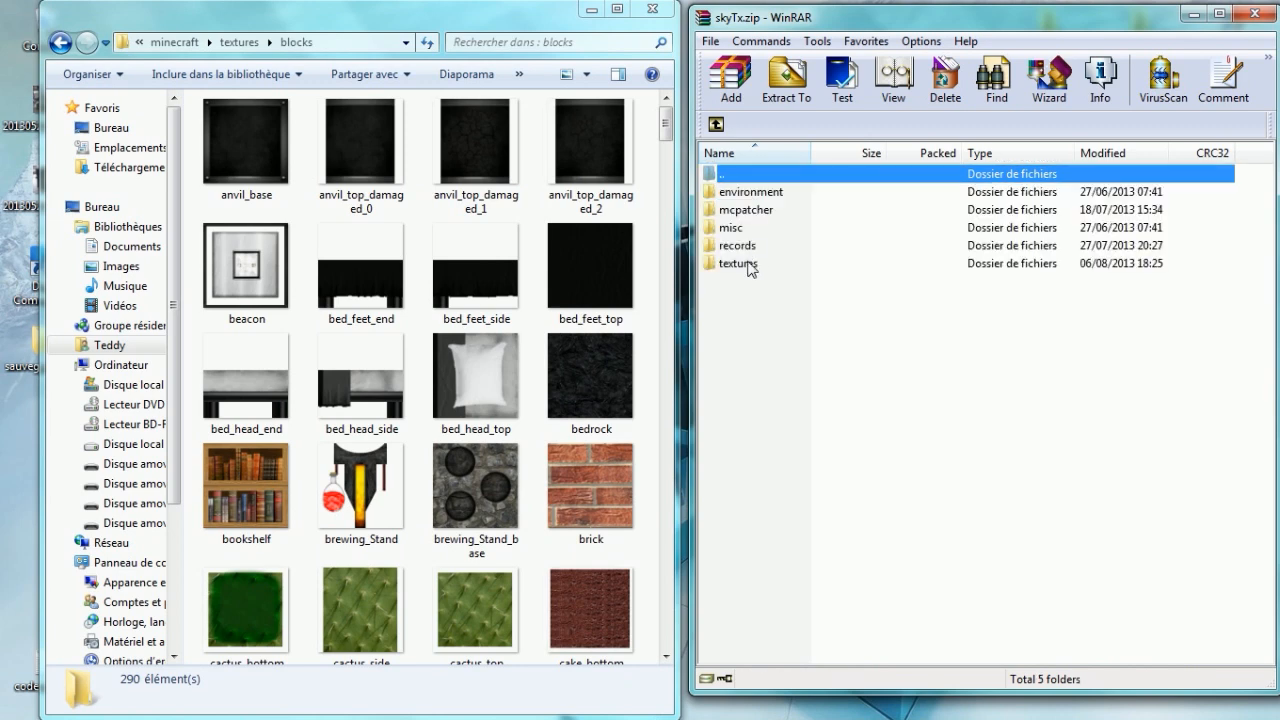
double_click(749, 265)
double_click(751, 193)
scroll(851, 237, "down", 4)
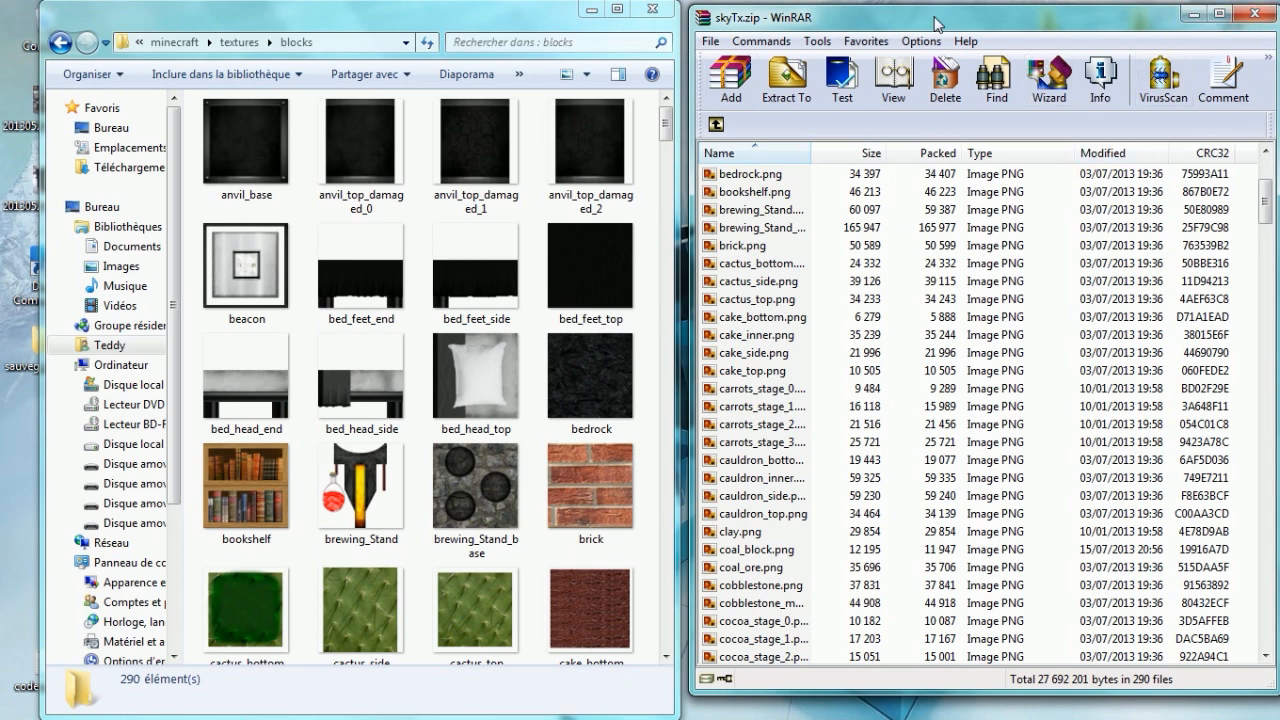
Close the skyTx archive, return the folder window to resourcepacks, and move it towards the middle of the desktop
left_click_drag(1138, 10, 981, 53)
left_click(1105, 58)
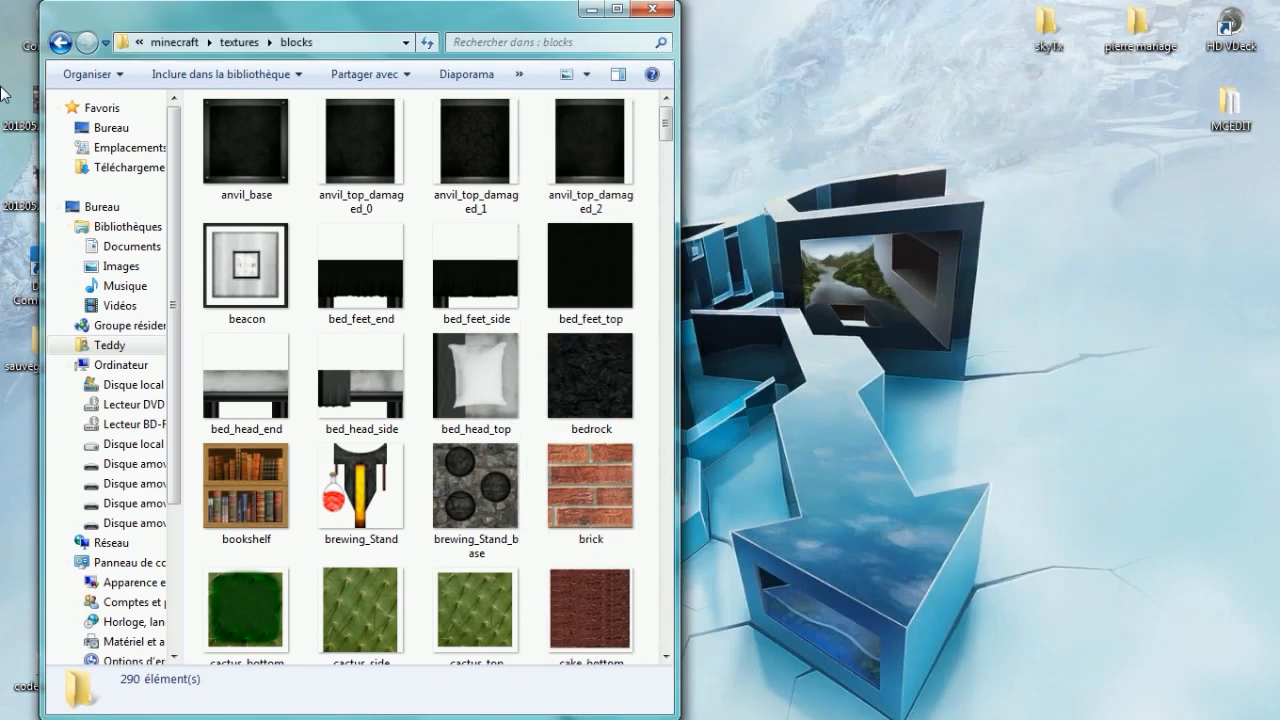
left_click(48, 47)
left_click(48, 47)
left_click(48, 47)
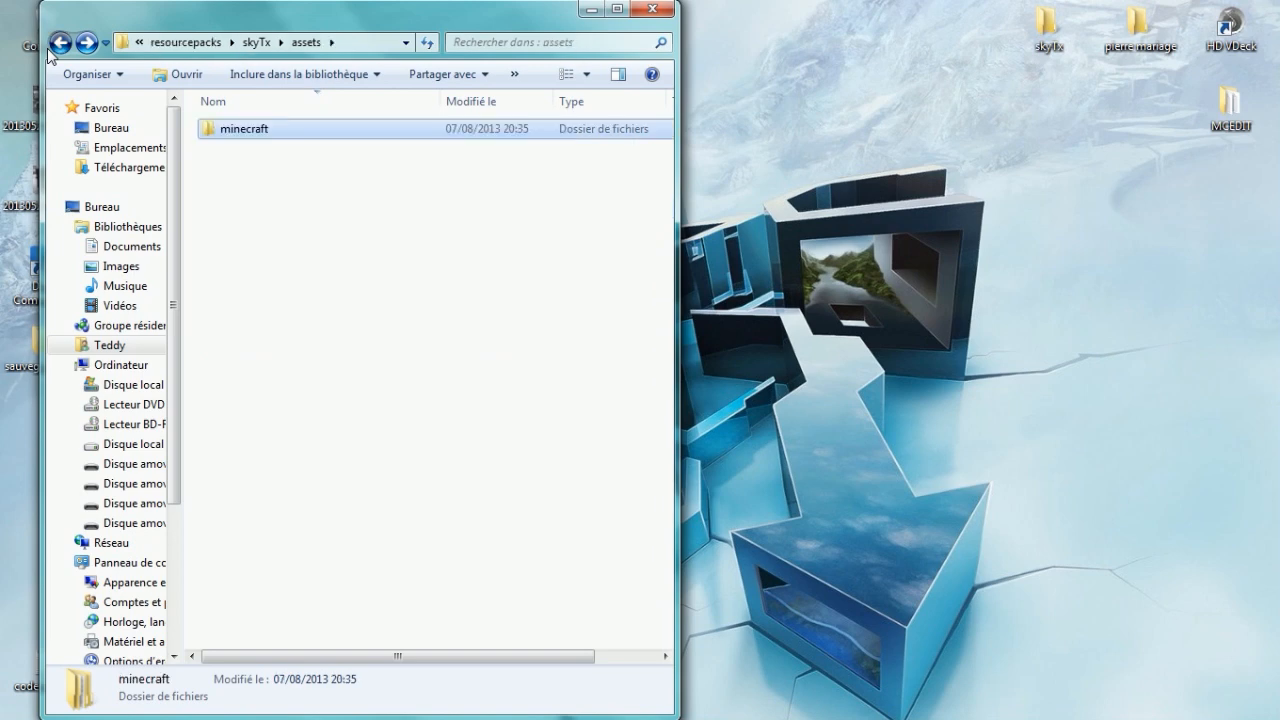
left_click(48, 47)
left_click(59, 46)
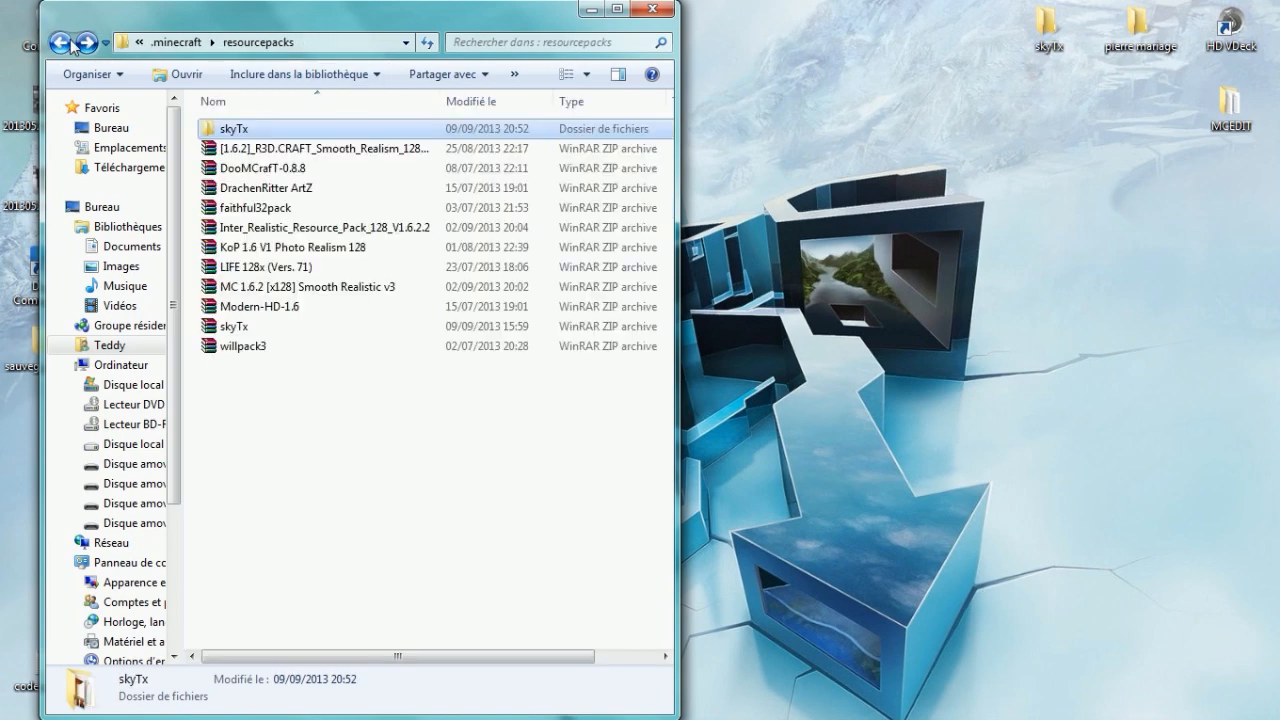
left_click_drag(200, 12, 580, 123)
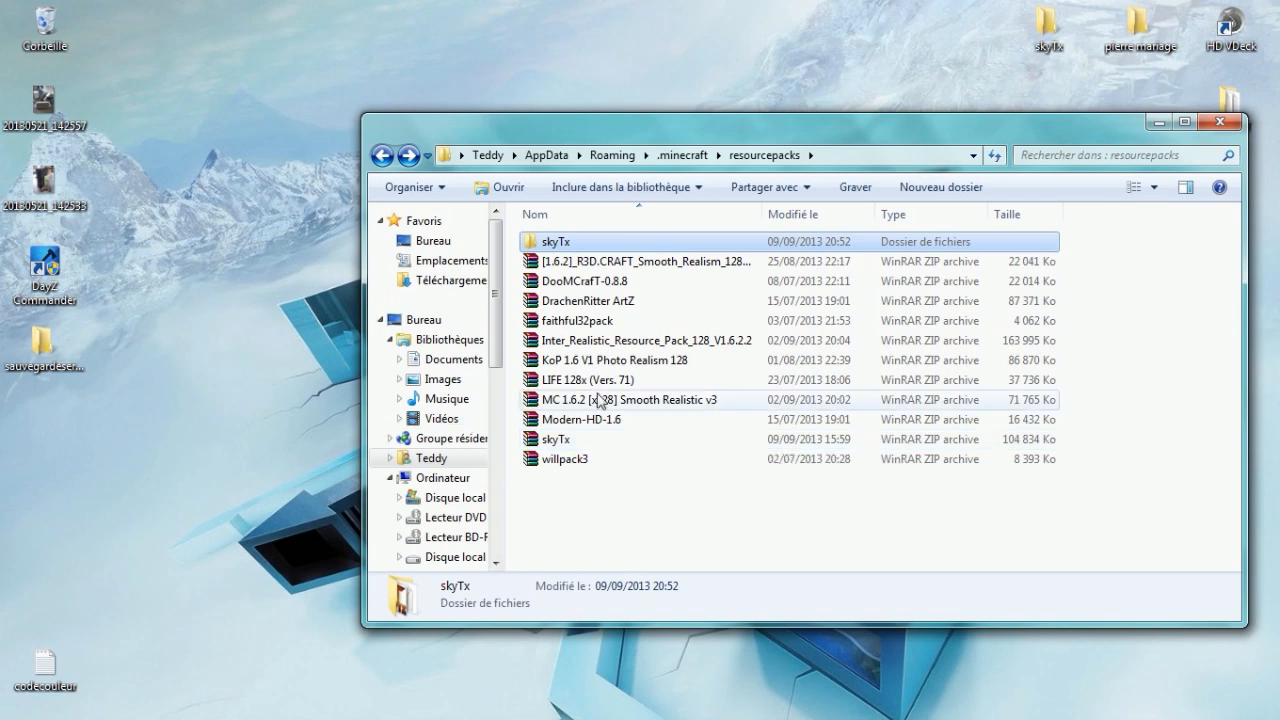
Create a new folder in resourcepacks, first closing the Modern-HD-1.6 archive
double_click(585, 423)
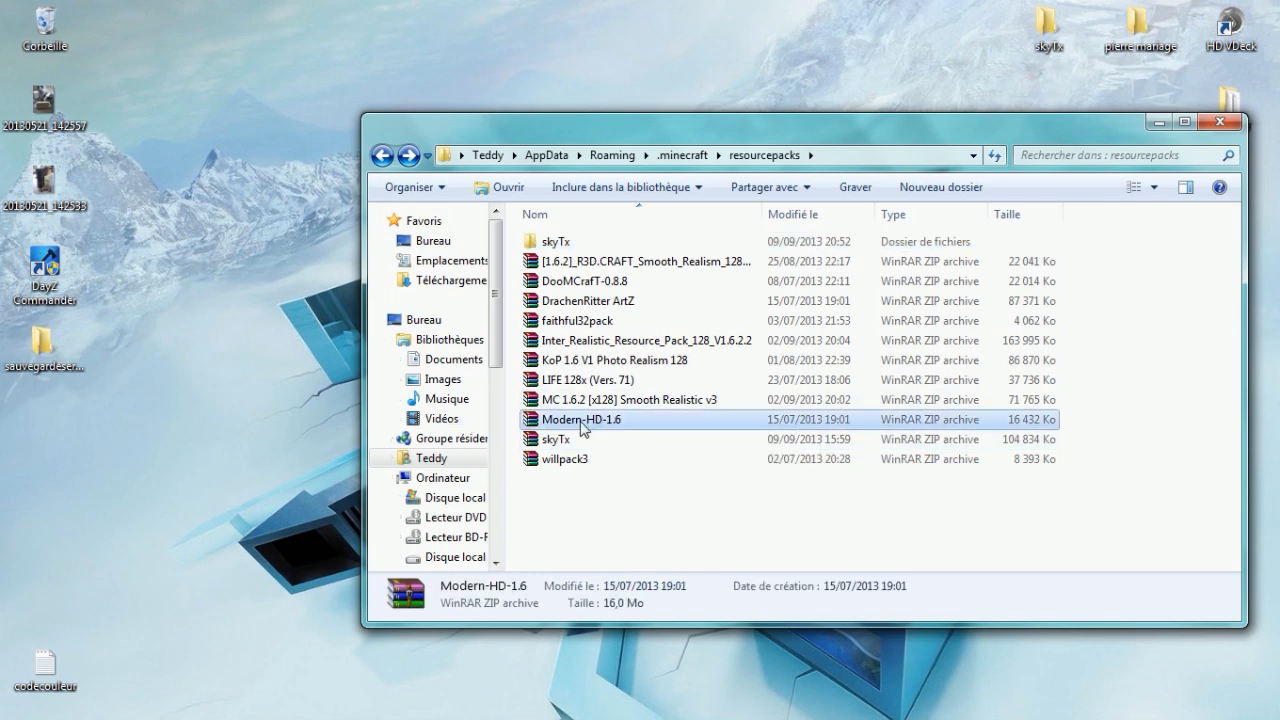
left_click(1097, 62)
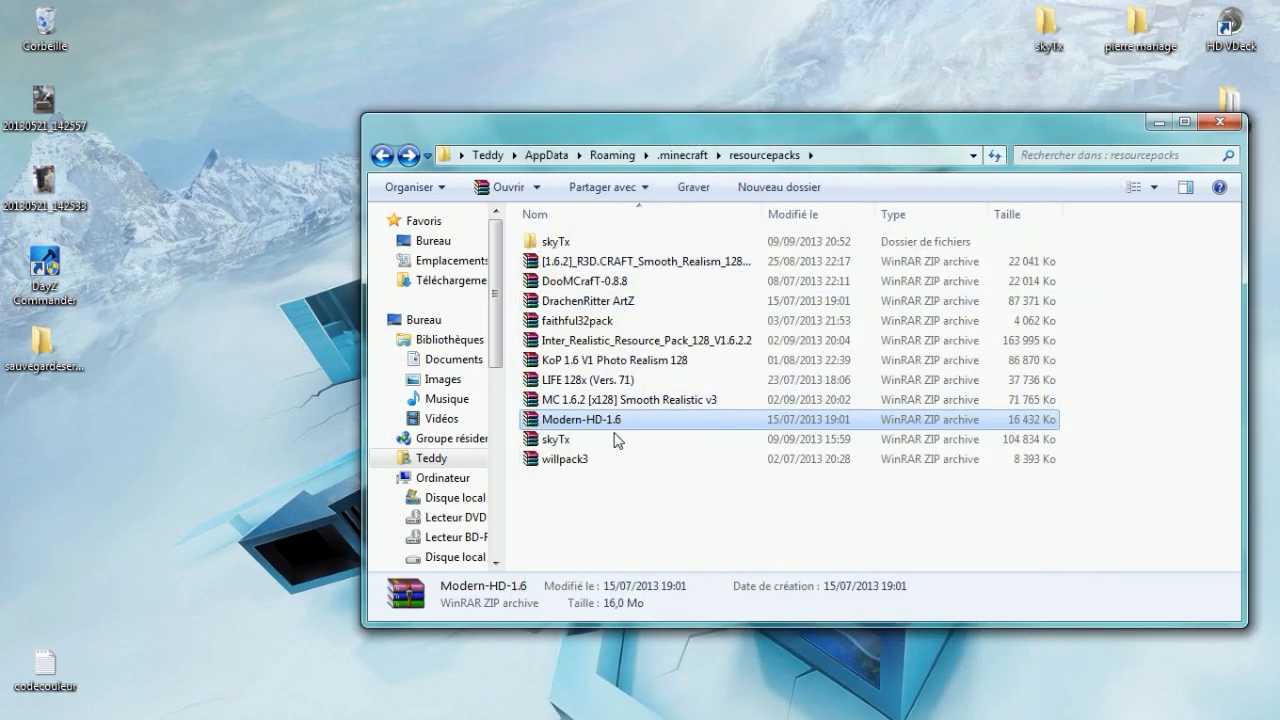
right_click(562, 496)
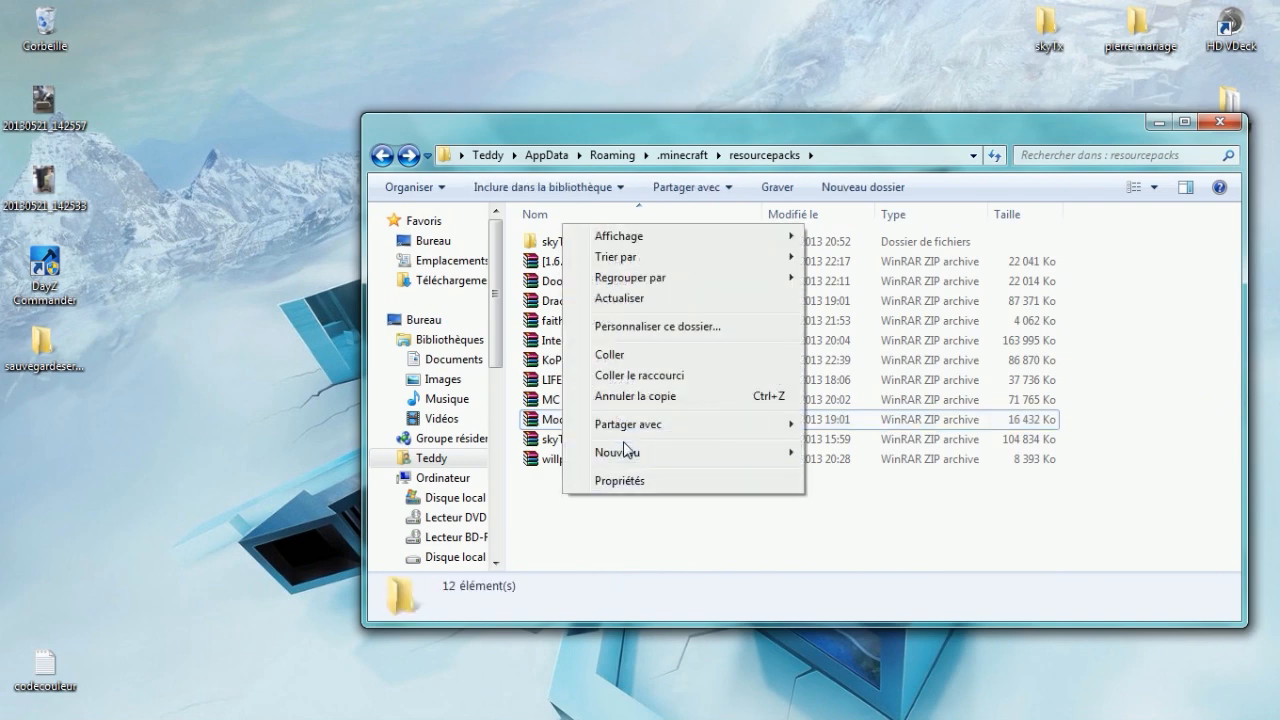
mouse_move(638, 456)
left_click(895, 456)
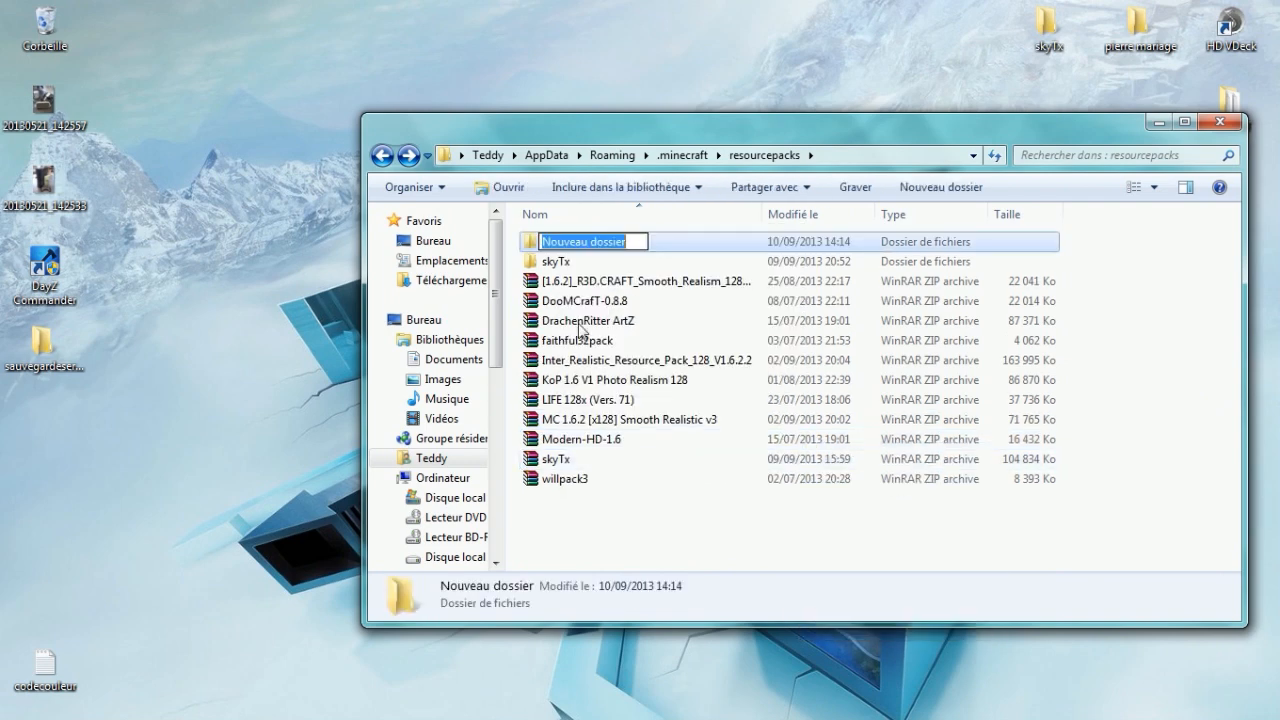
Extract assets, pack.mcmeta and pack.png from the Modern-HD-1.6 archive into the new folder and close the archive
left_click(570, 446)
double_click(570, 446)
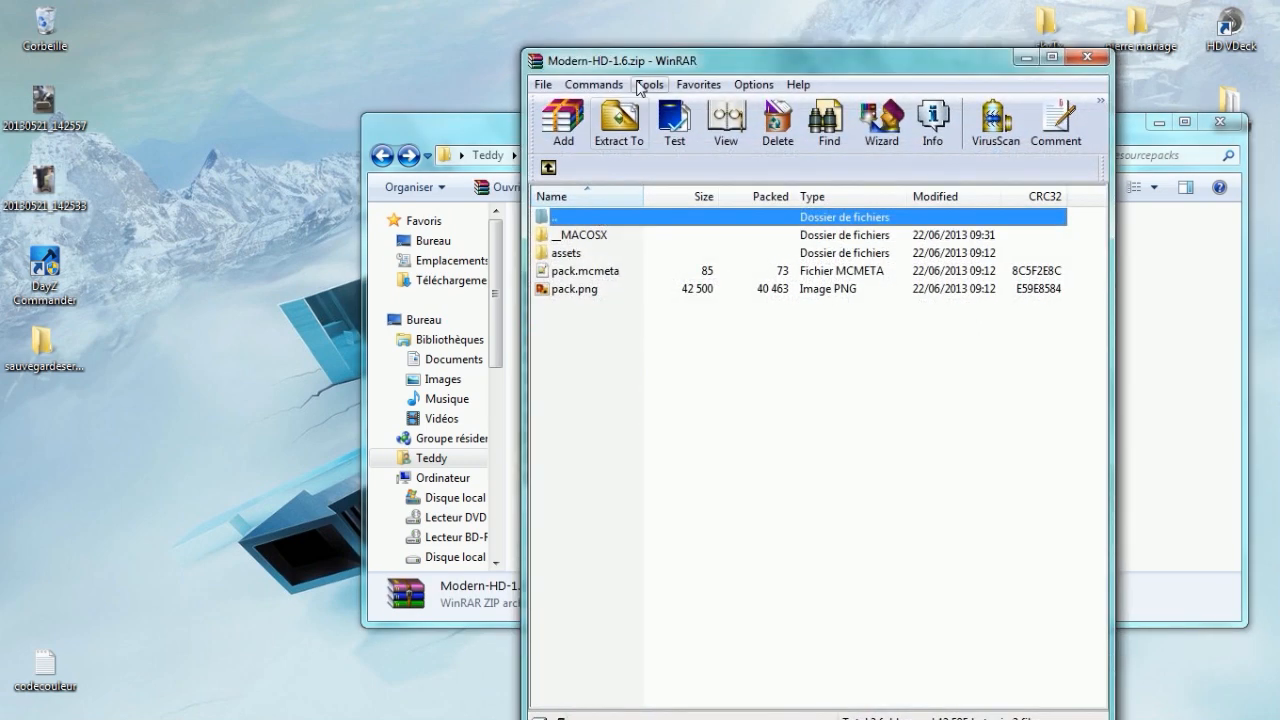
left_click_drag(660, 22, 954, 66)
left_click_drag(885, 330, 661, 256)
left_click_drag(570, 250, 572, 248)
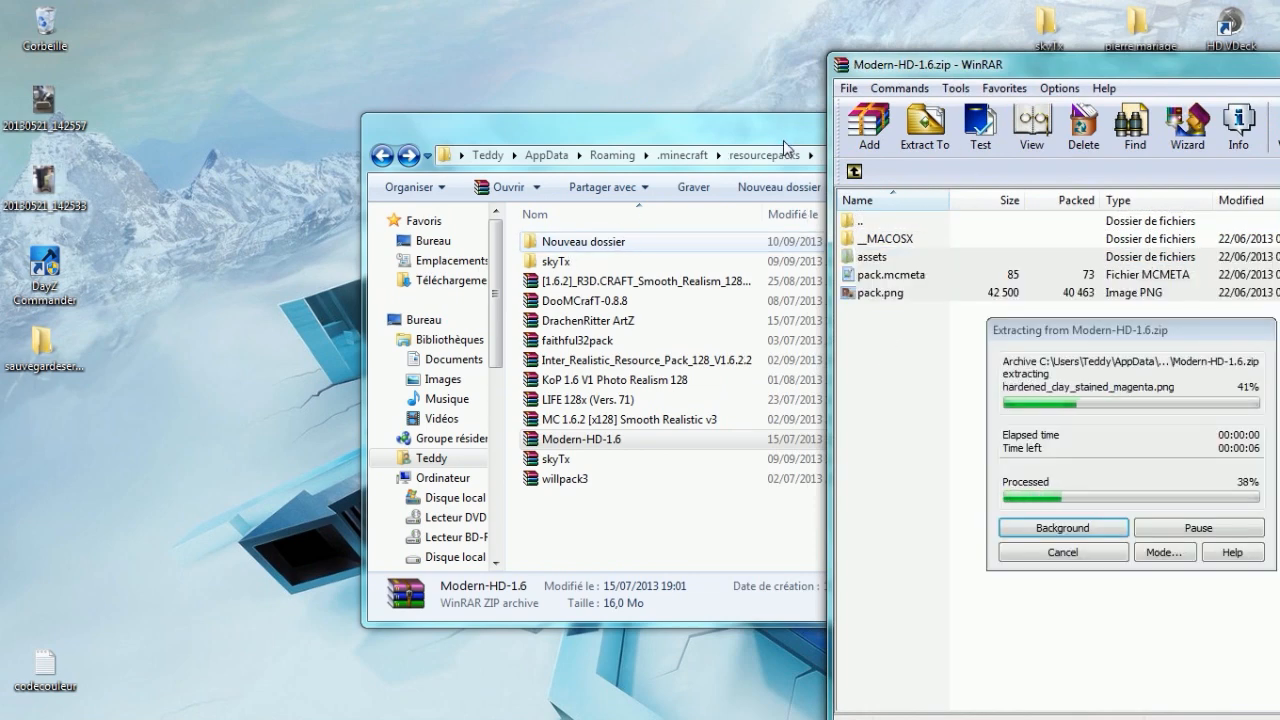
left_click_drag(1131, 56, 987, 71)
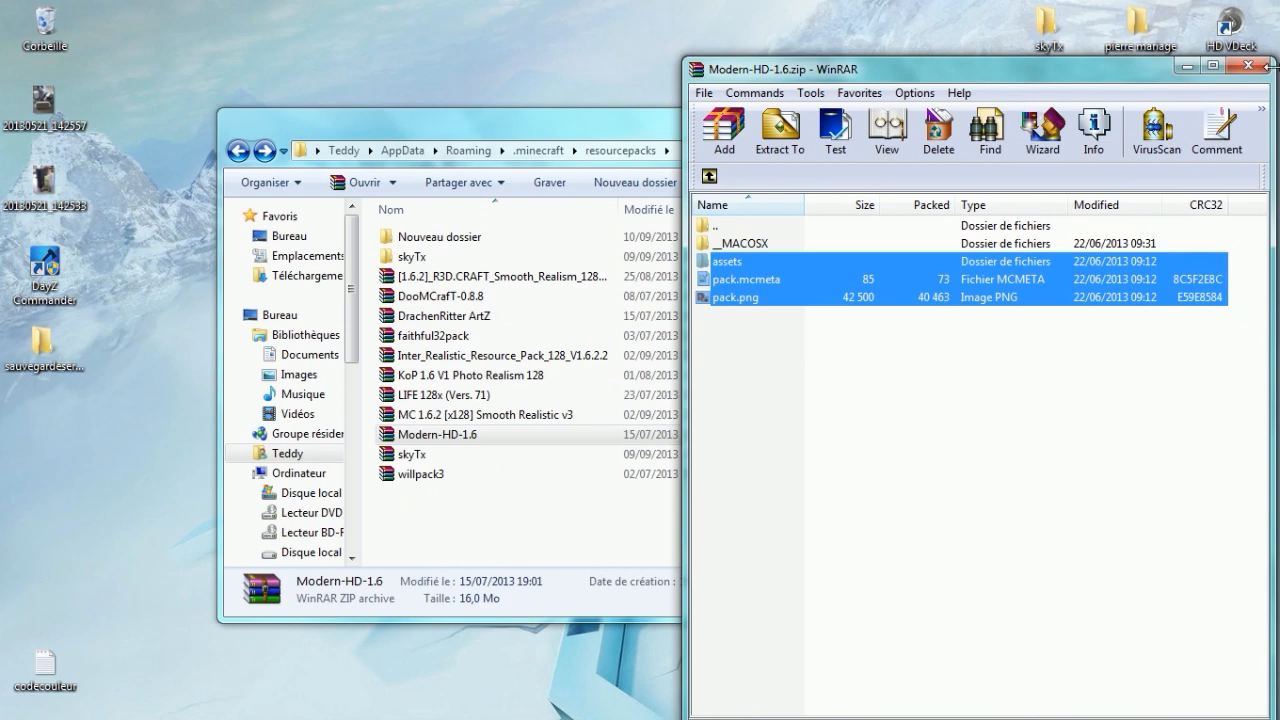
left_click(1247, 66)
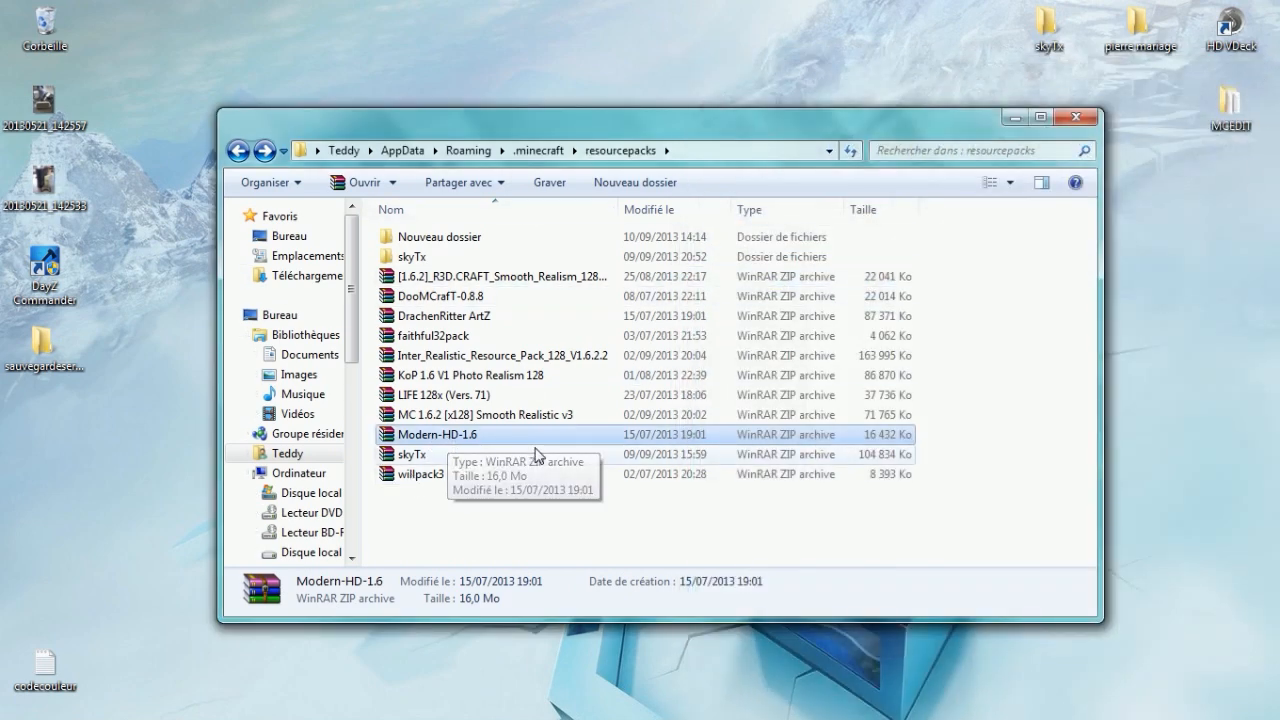
Check the extracted contents of the new folder and open its assets/minecraft/textures folder
left_click(445, 242)
double_click(445, 246)
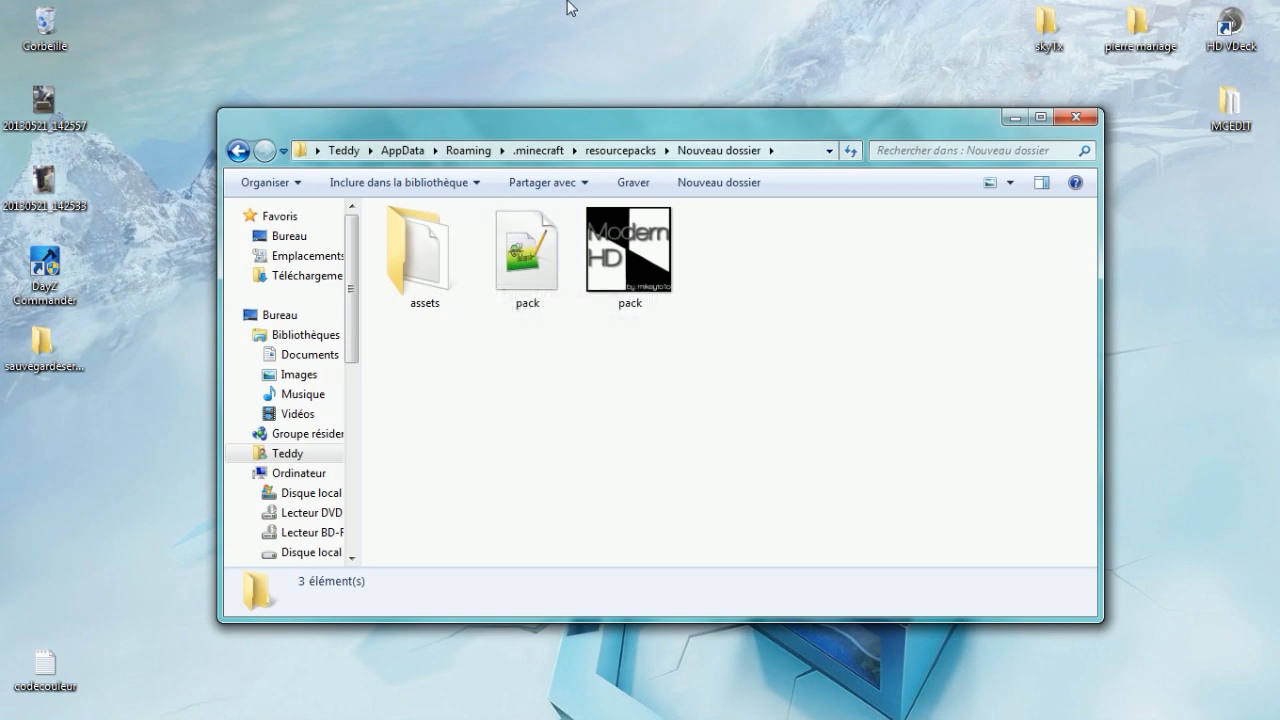
mouse_move(627, 230)
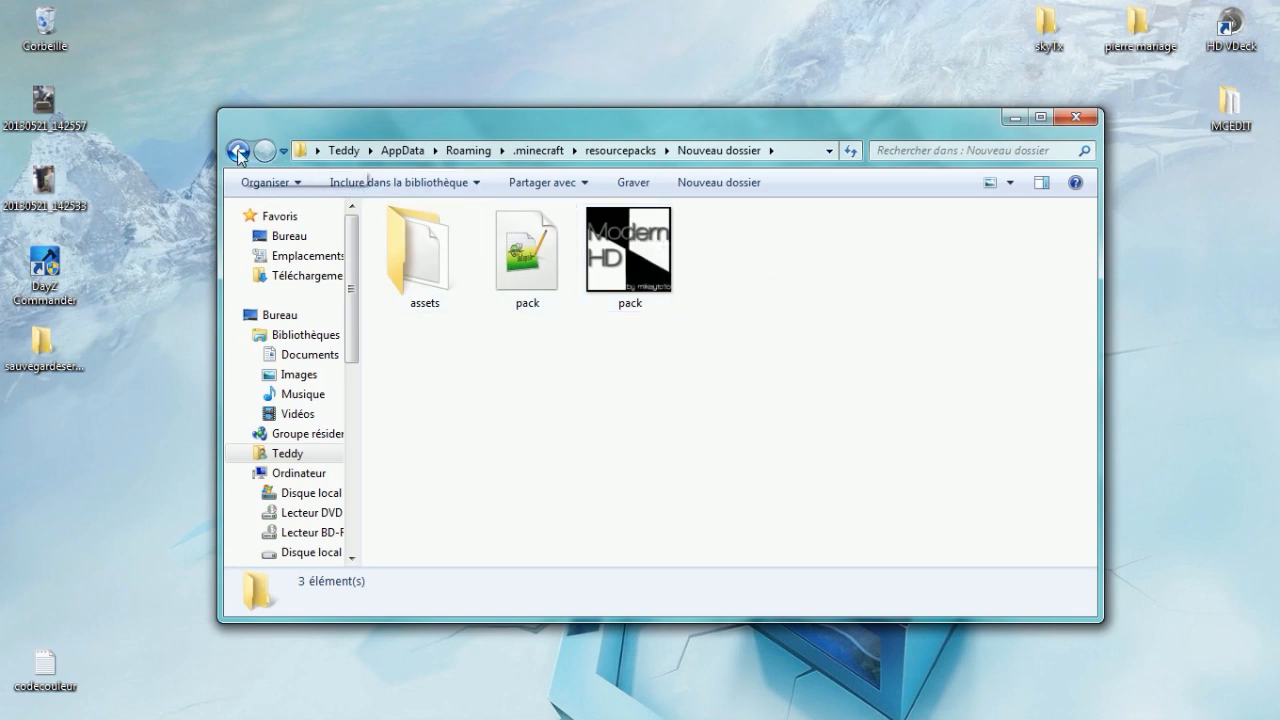
double_click(420, 276)
left_click(240, 154)
double_click(449, 240)
double_click(443, 237)
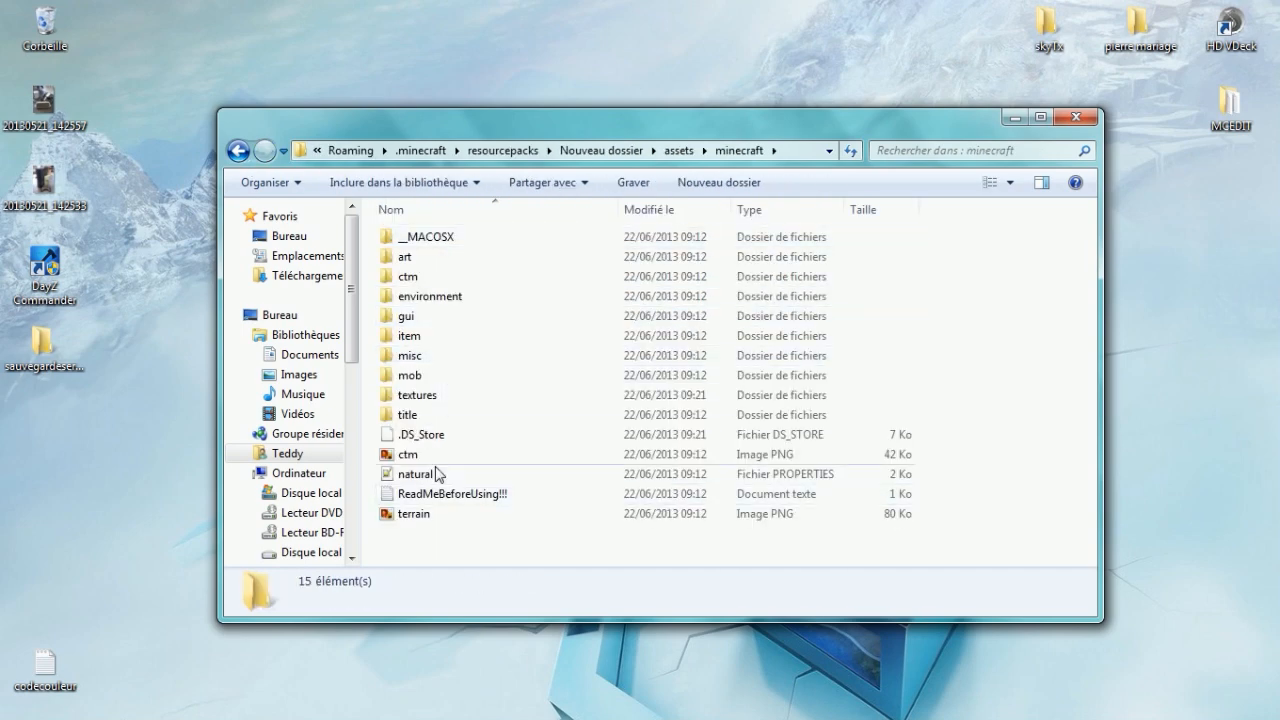
double_click(407, 400)
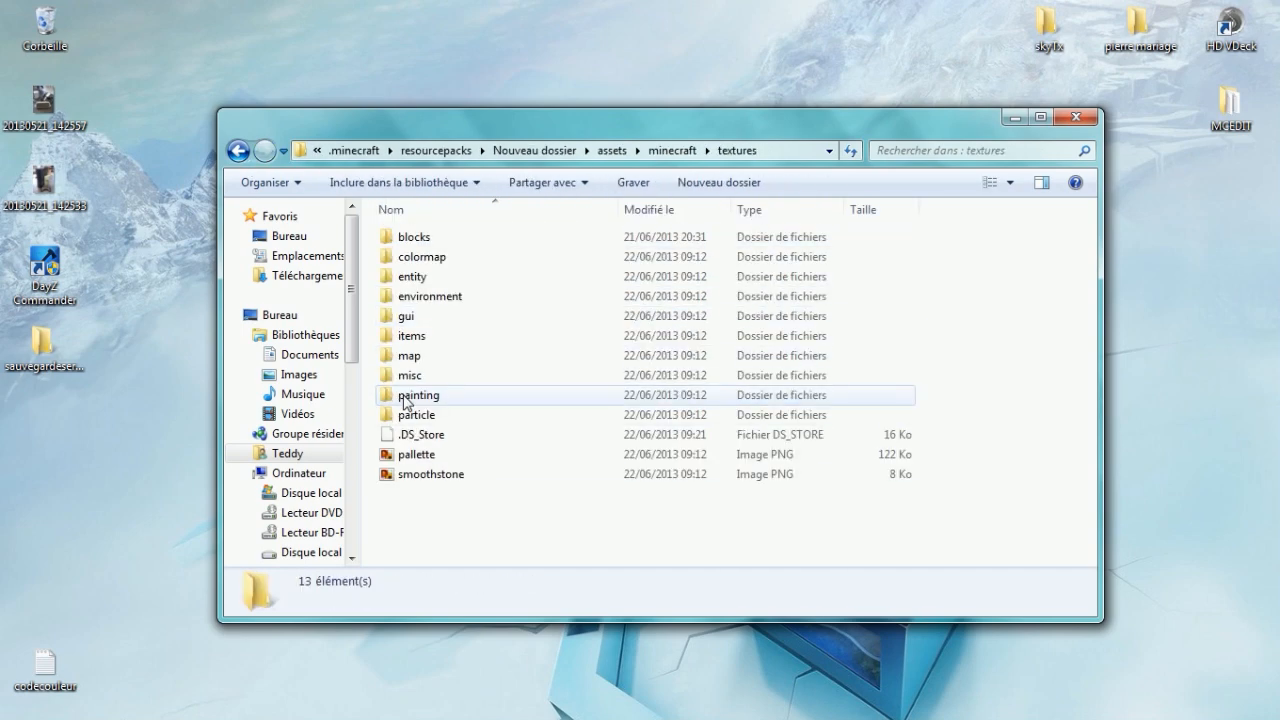
Open the blocks folder and look through its block textures
double_click(435, 240)
scroll(851, 390, "down", 1)
scroll(850, 390, "down", 4)
scroll(850, 390, "up", 5)
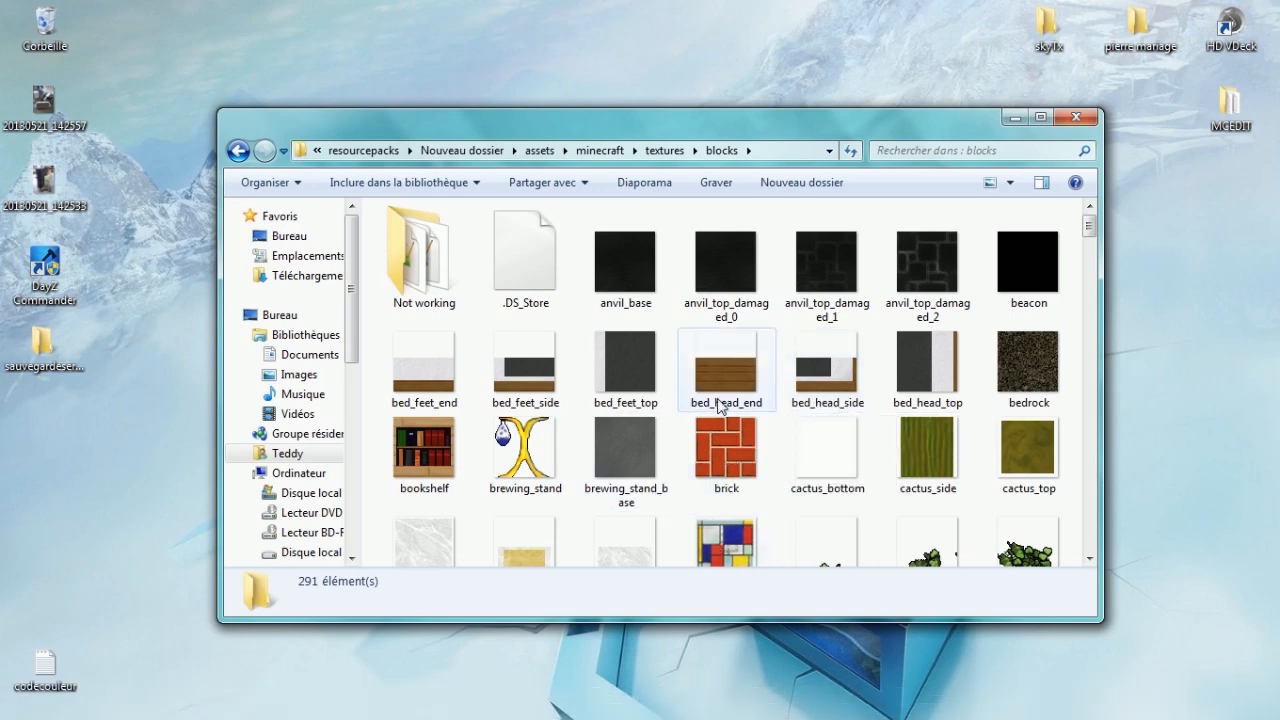
Open the brick texture from the blocks folder in Photoshop and bring the folder window back to the front
left_click_drag(745, 432, 437, 417)
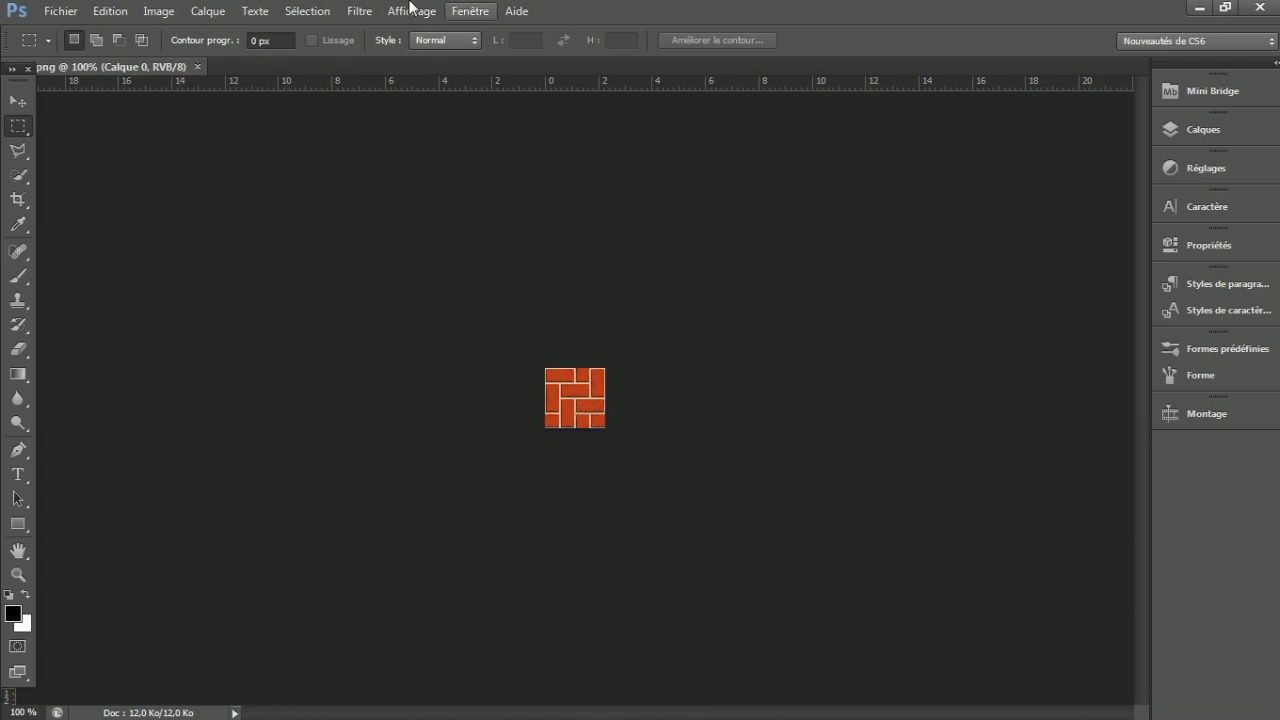
left_click(98, 704)
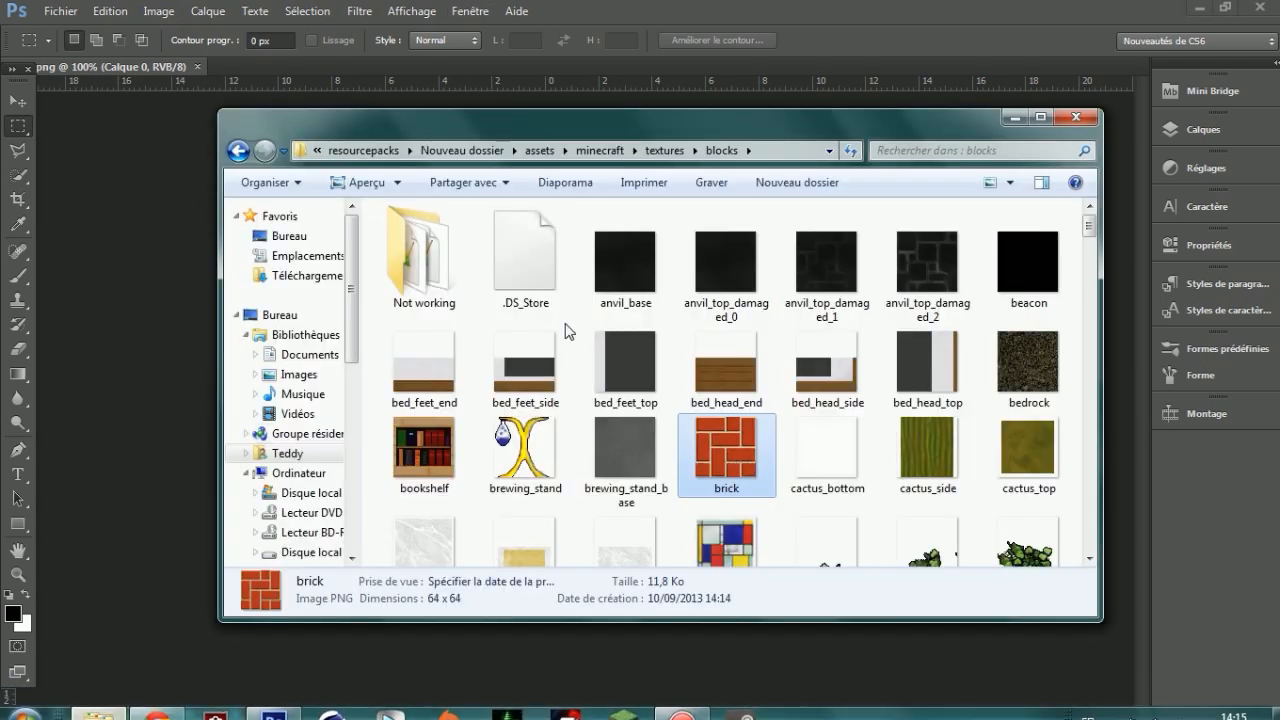
Go back to the resourcepacks folder and open textures/blocks inside the DooMCrafT-0.8.8 archive
left_click(238, 151)
left_click(238, 151)
left_click(238, 151)
left_click(238, 151)
left_click(238, 151)
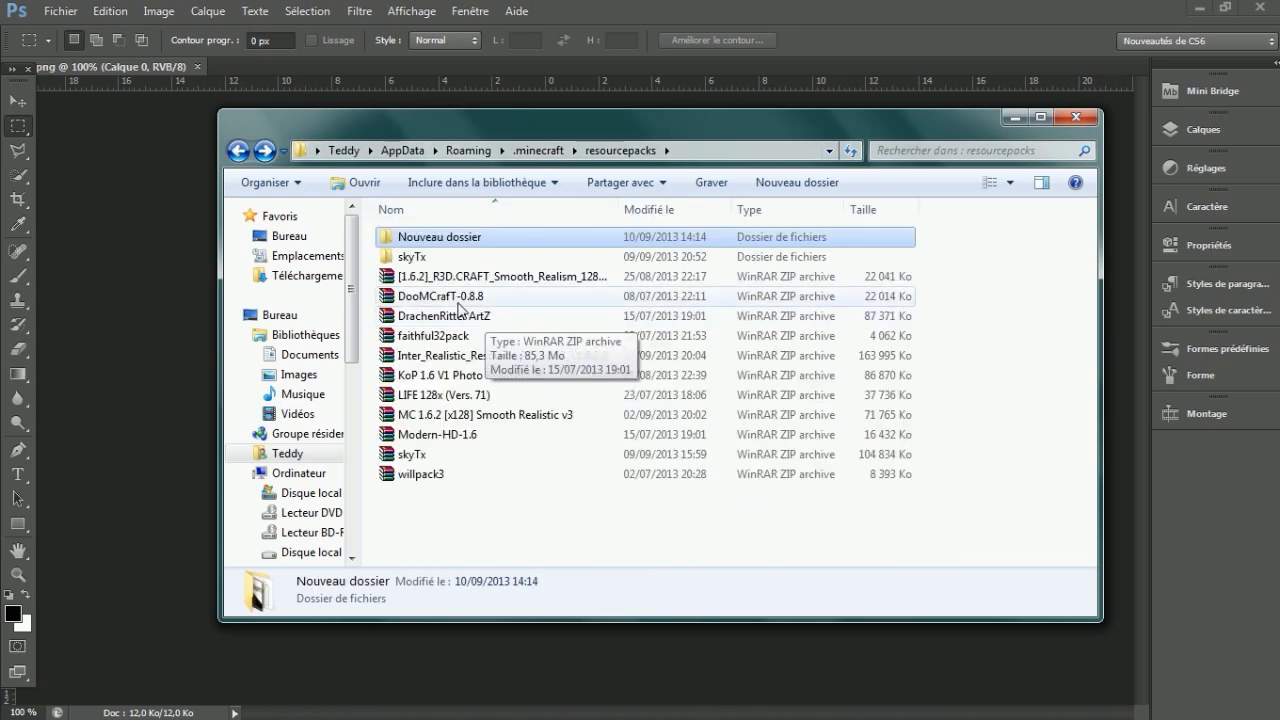
double_click(453, 299)
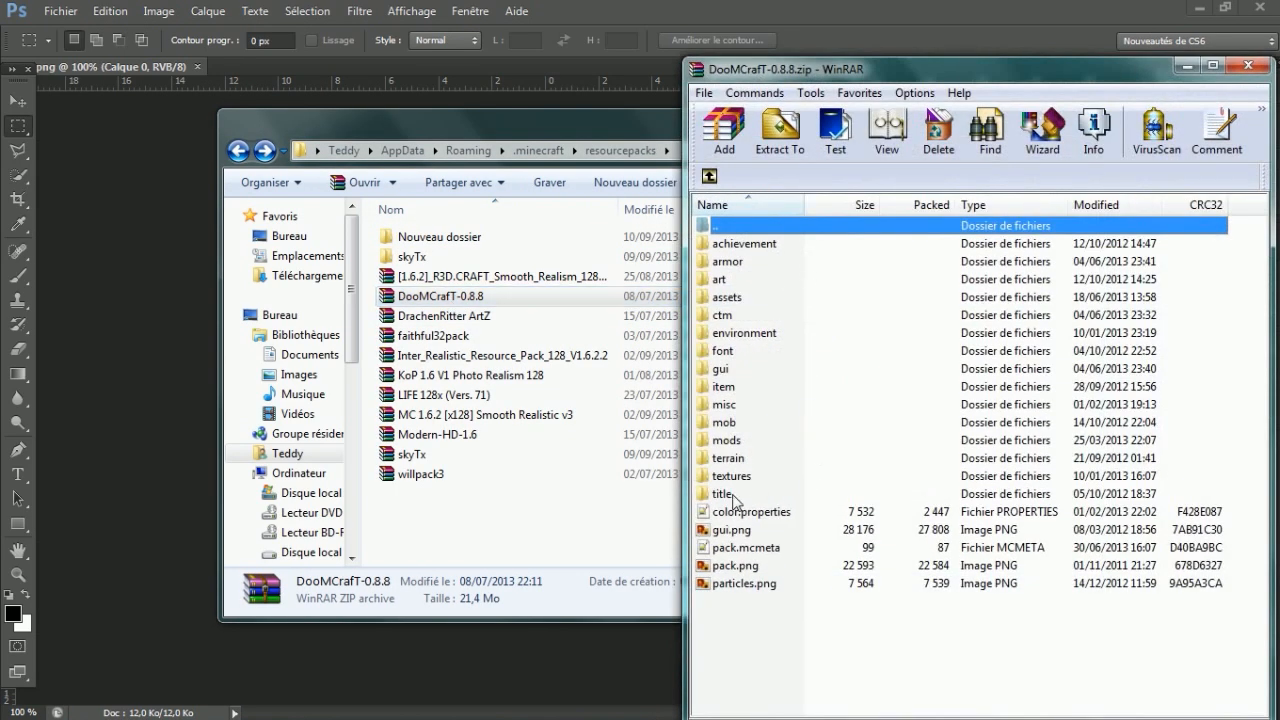
double_click(733, 478)
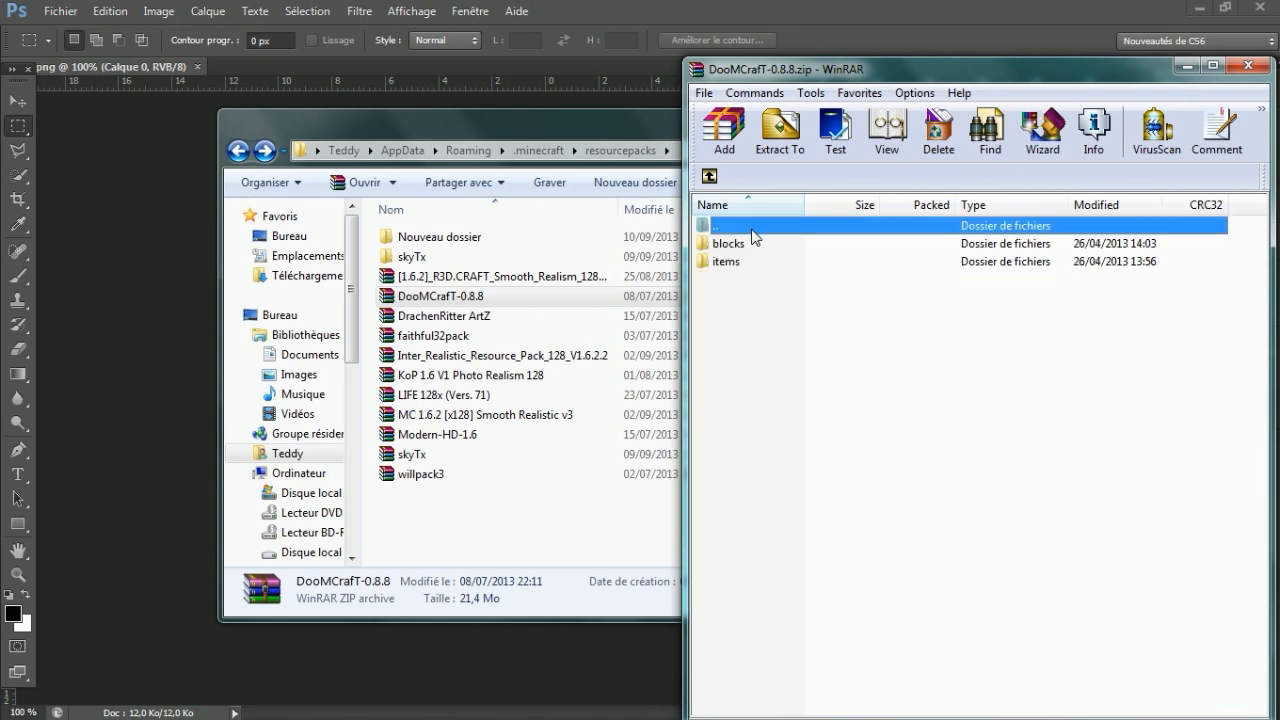
double_click(731, 244)
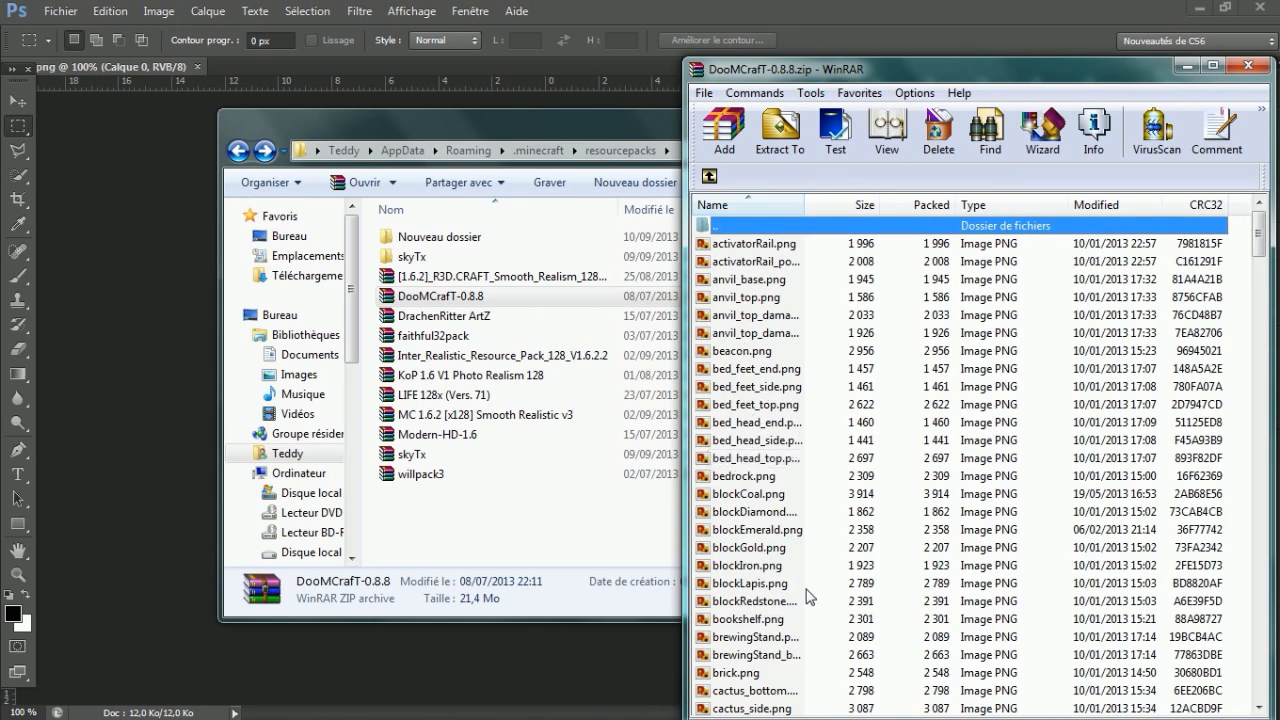
View the archive's brick.png in the photo viewer, and close the viewer
scroll(809, 597, "down", 1)
double_click(768, 618)
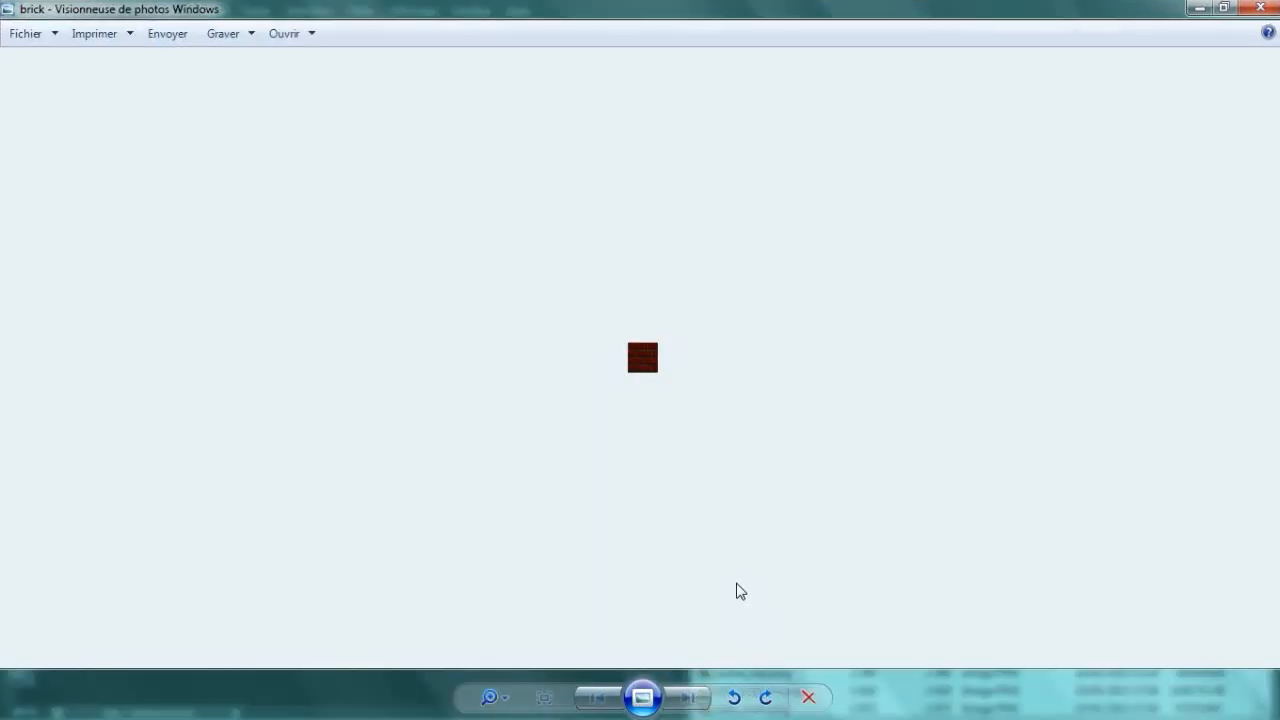
scroll(659, 391, "up", 3)
left_click(1258, 7)
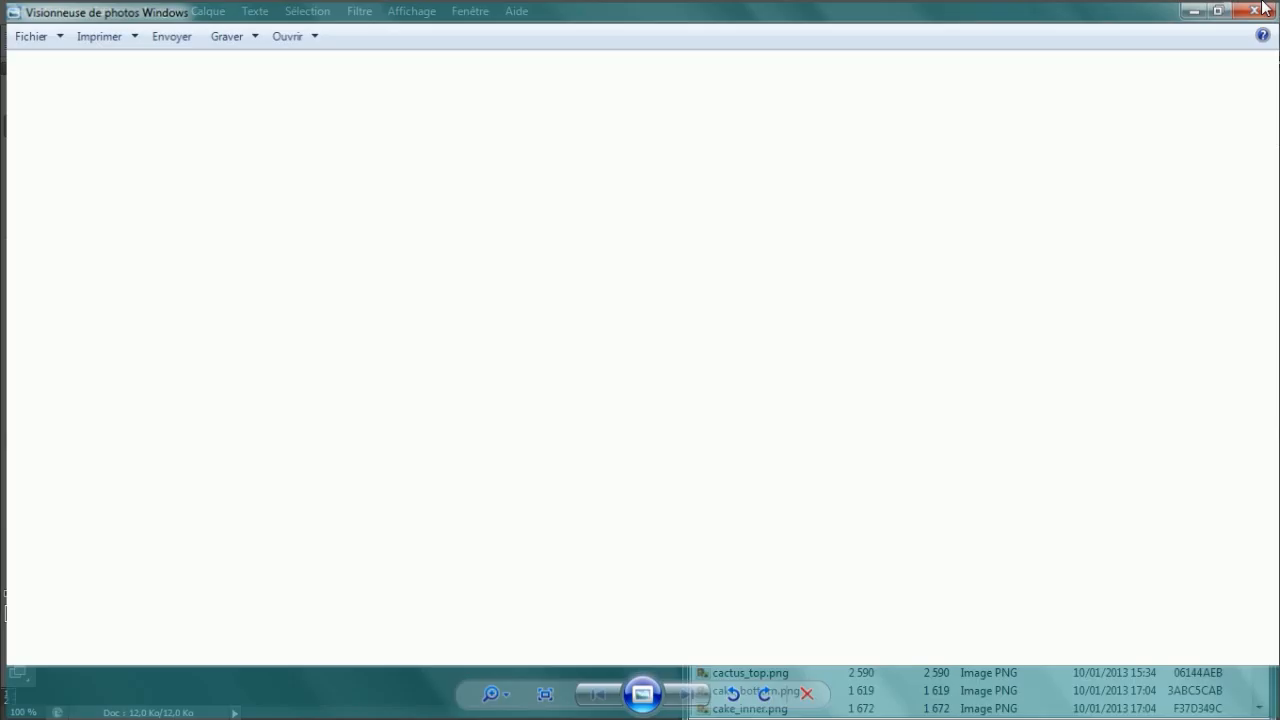
Open brick.png from the DooMCrafT-0.8.8 archive in Photoshop, discarding its embedded colour profile
left_click_drag(500, 115, 332, 155)
left_click(847, 157)
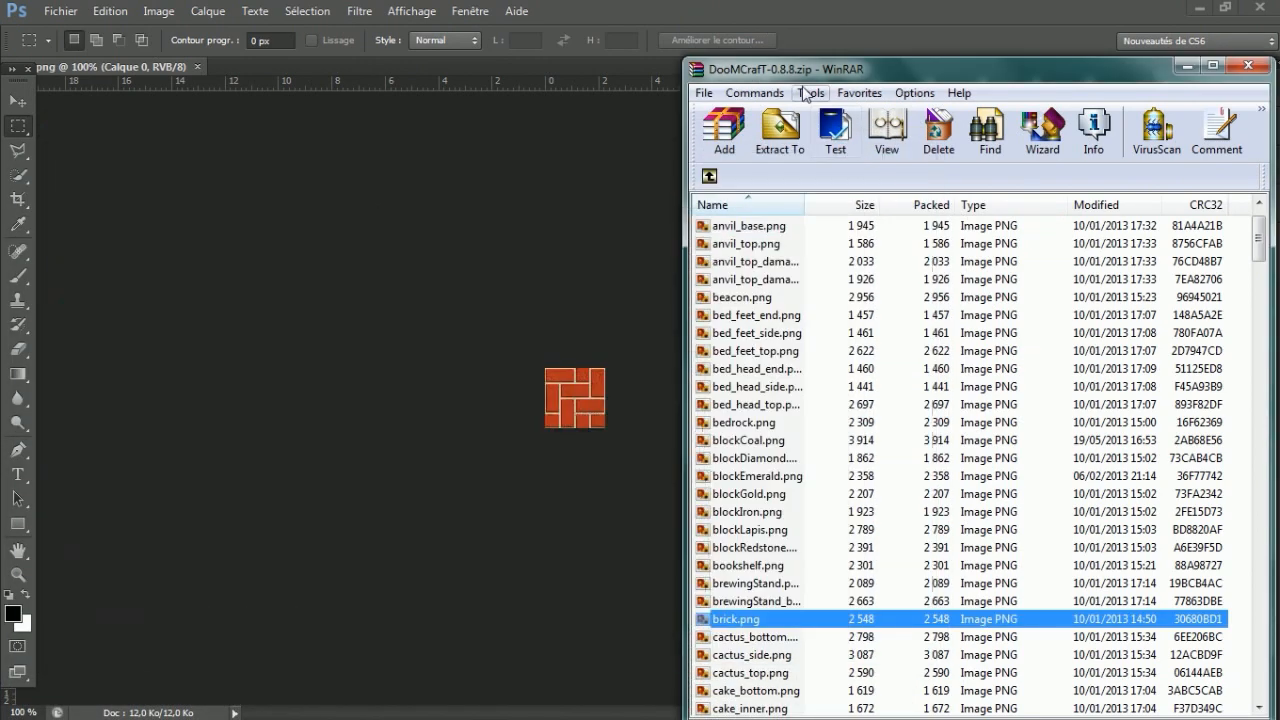
left_click_drag(805, 80, 880, 77)
left_click_drag(826, 620, 515, 240)
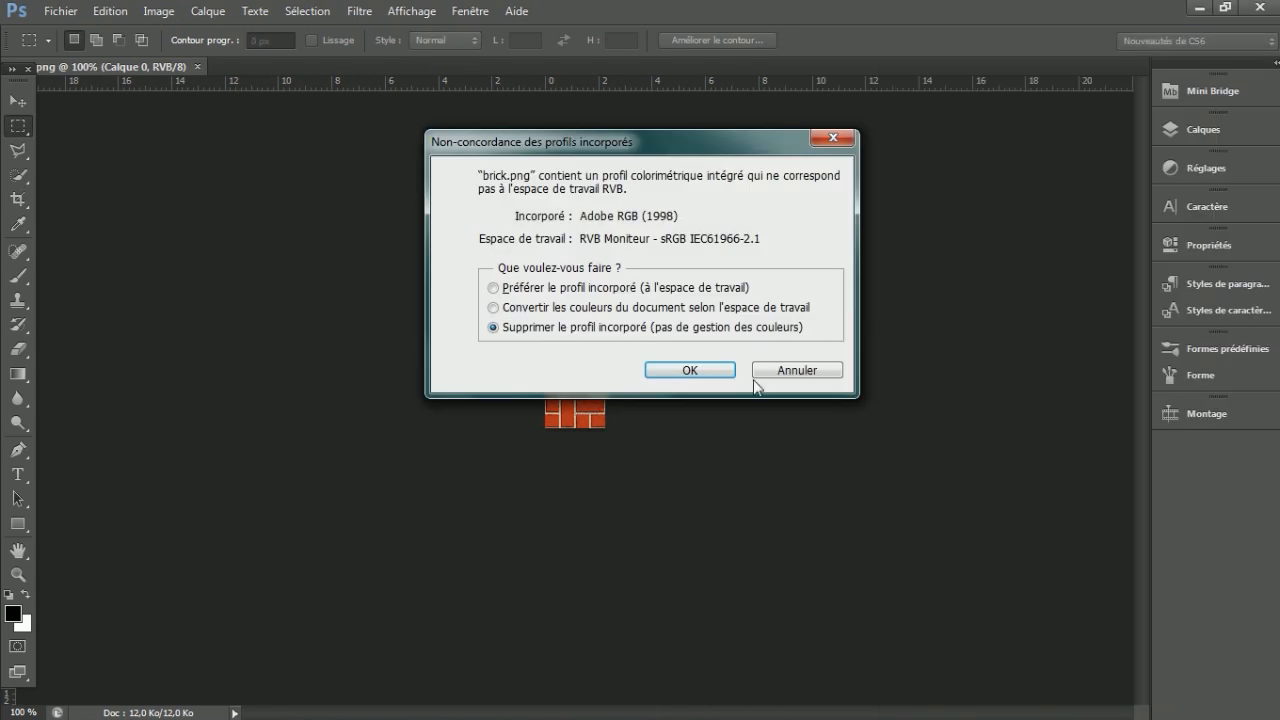
left_click(689, 370)
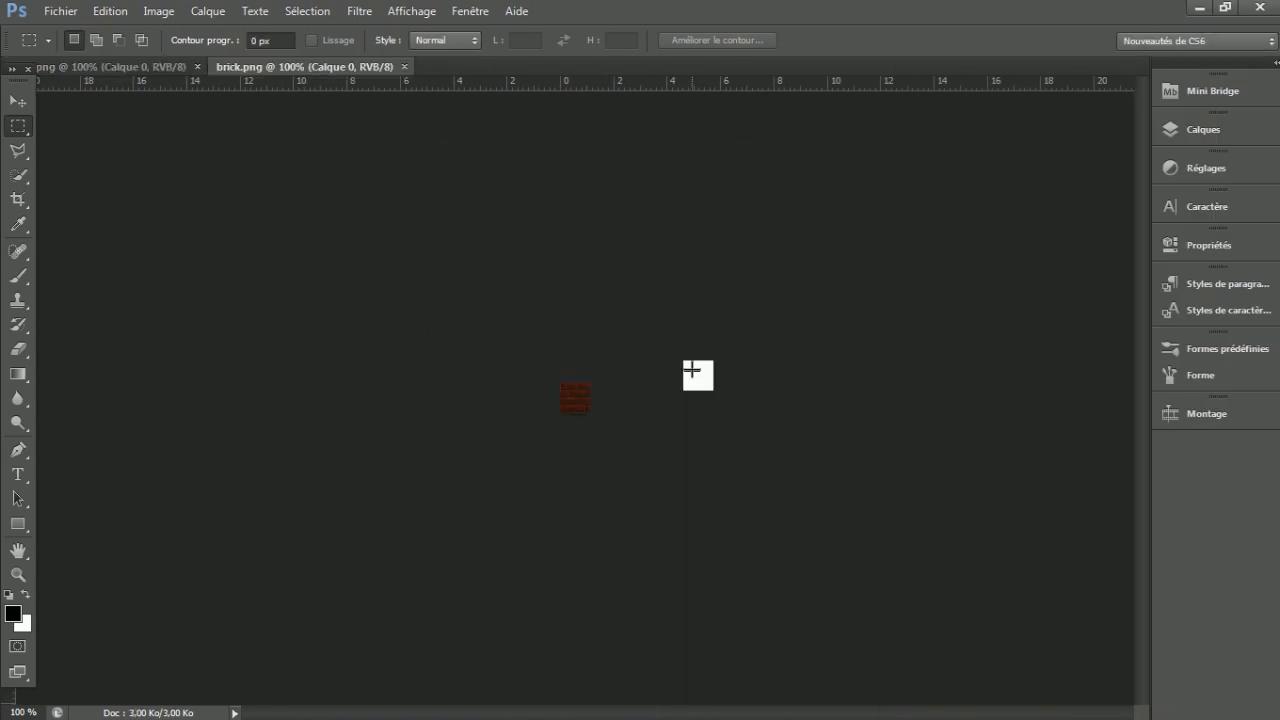
Copy the dark brick texture as a layer into the lower-left corner of the red brick document
left_click(160, 63)
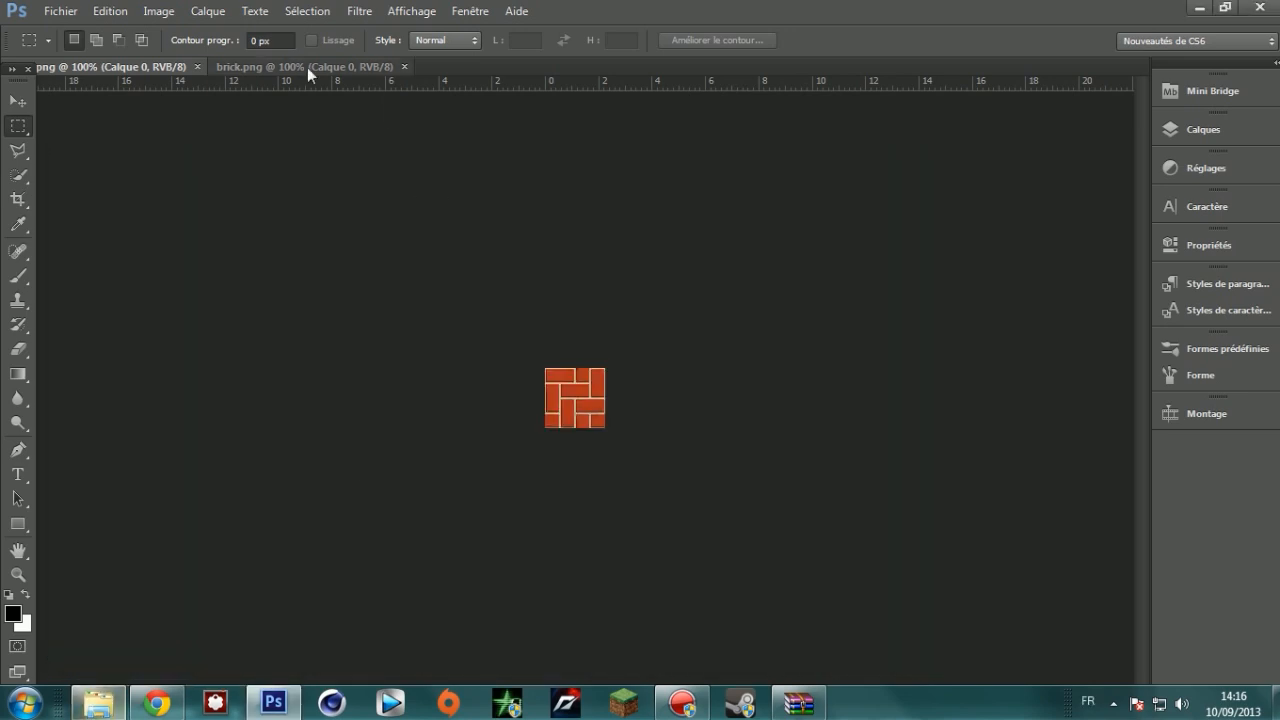
left_click(307, 67)
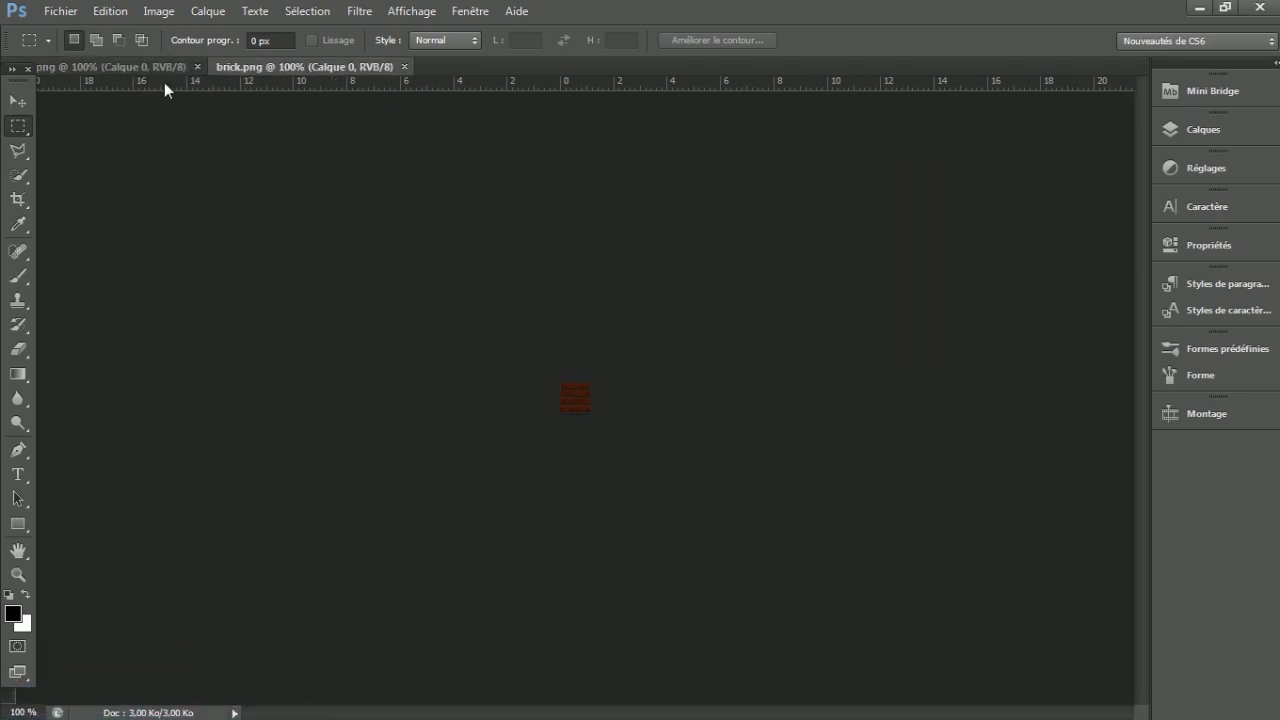
left_click(165, 66)
left_click(277, 64)
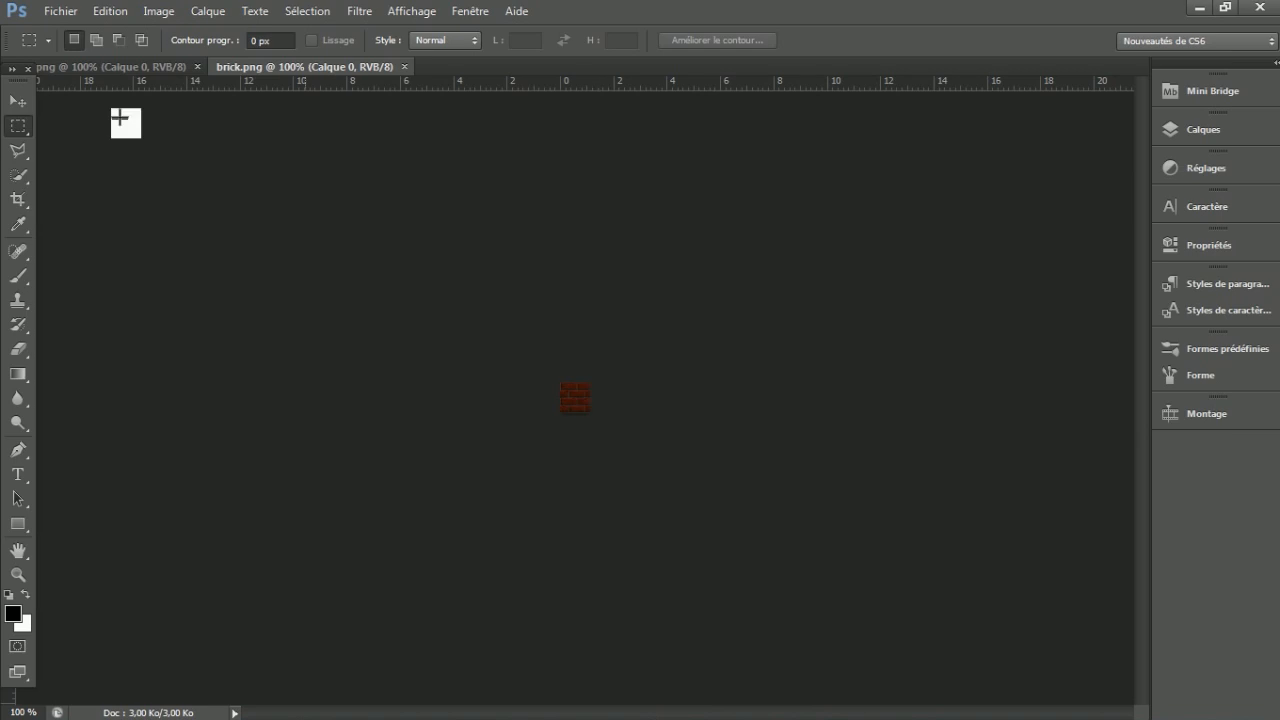
left_click(20, 100)
mouse_move(603, 414)
left_mouse_down()
mouse_move(172, 74)
mouse_move(611, 371)
mouse_move(586, 420)
mouse_move(562, 416)
mouse_move(586, 405)
left_mouse_up()
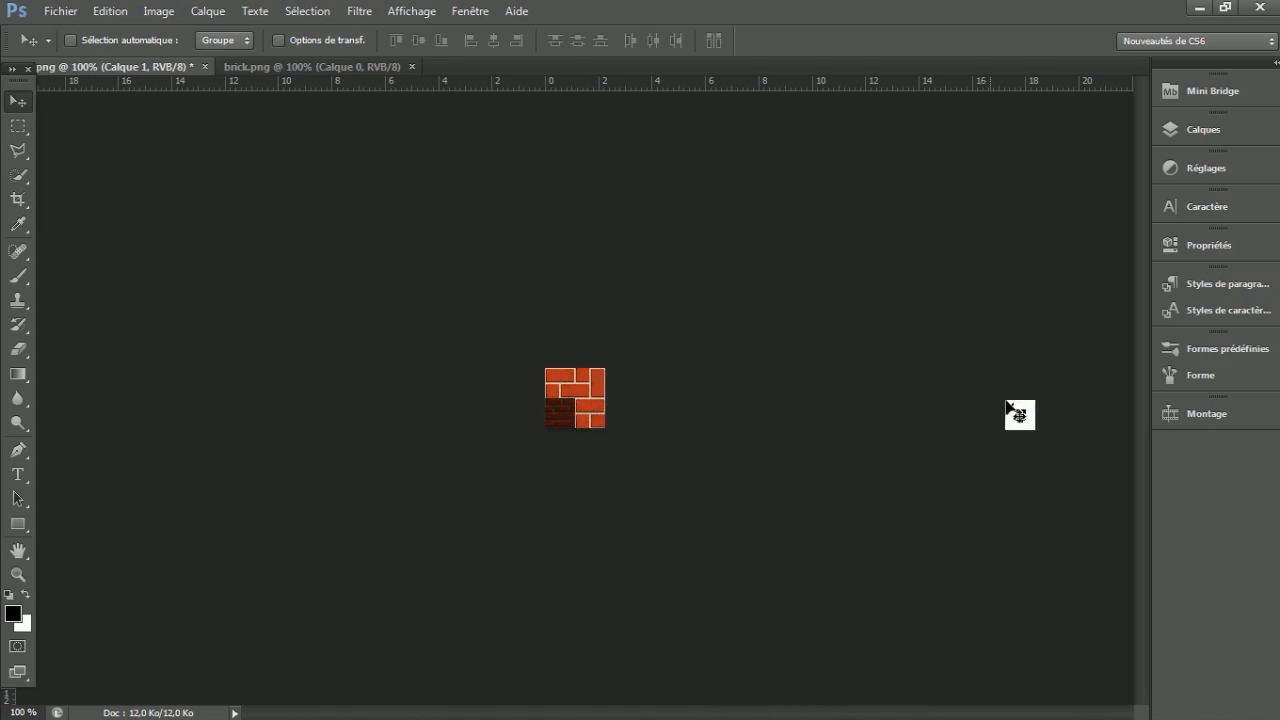
mouse_move(555, 411)
left_mouse_down()
mouse_move(586, 413)
mouse_move(558, 423)
left_mouse_up()
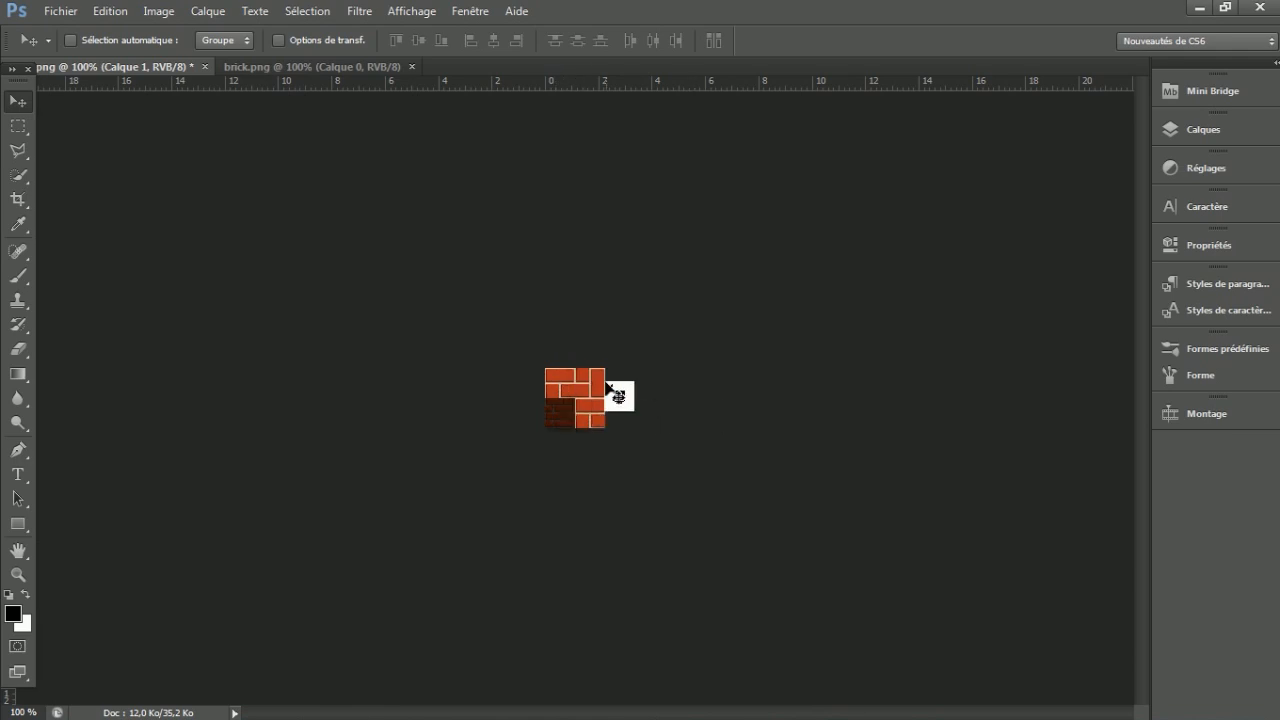
Check the pixel width and height of the red and dark brick documents, leaving both sizes unchanged
left_click(316, 70)
left_click(158, 64)
left_click(159, 11)
left_click(177, 14)
left_click(163, 11)
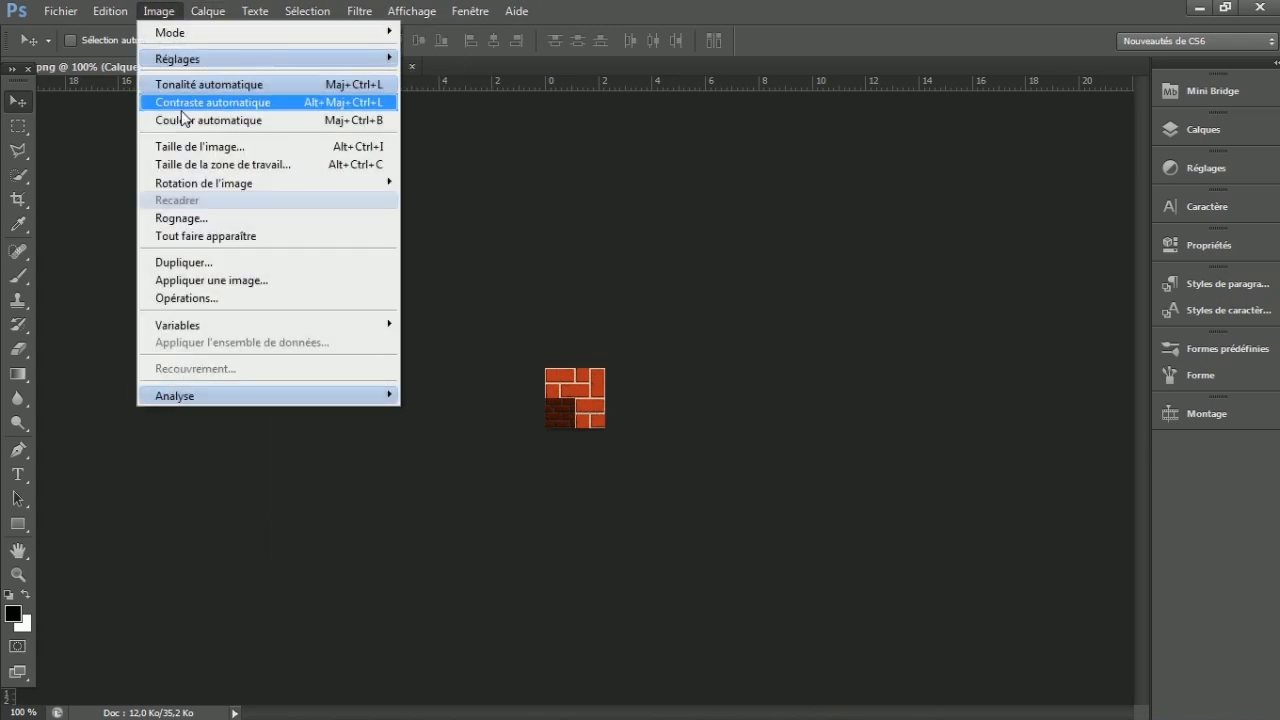
left_click(186, 146)
left_click_drag(800, 298, 256, 118)
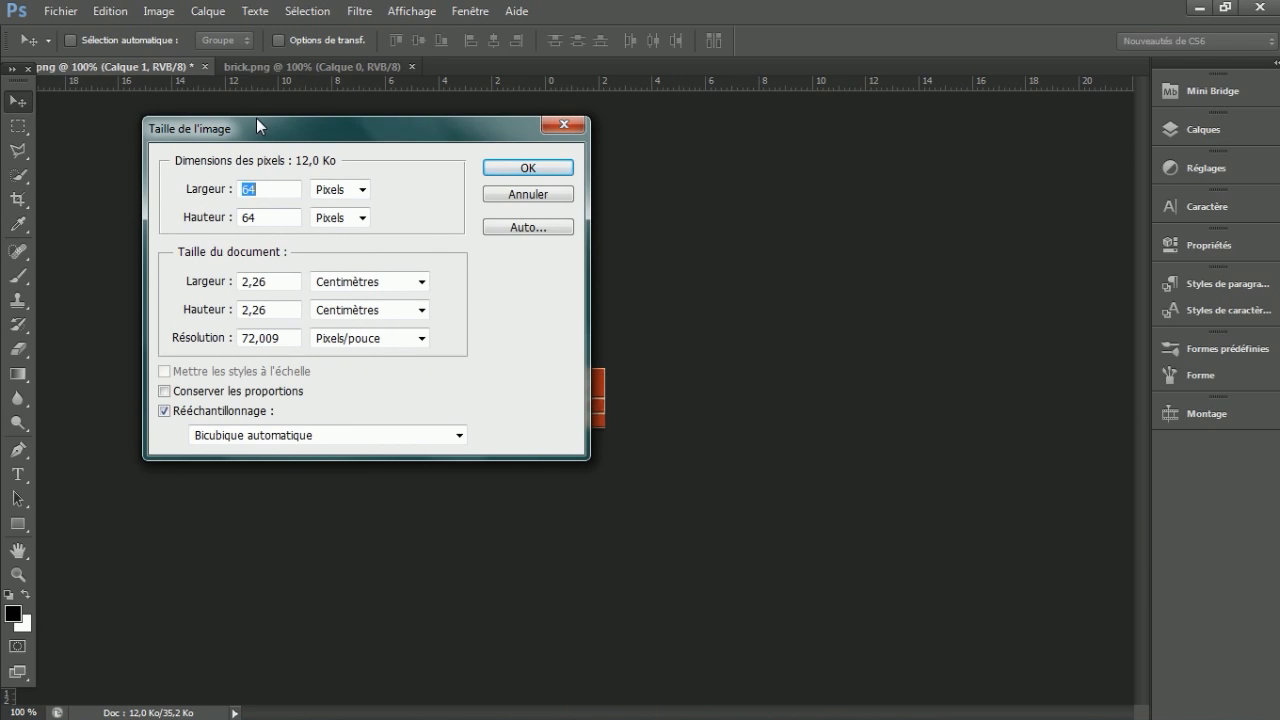
left_click(564, 127)
left_click(281, 70)
left_click(165, 14)
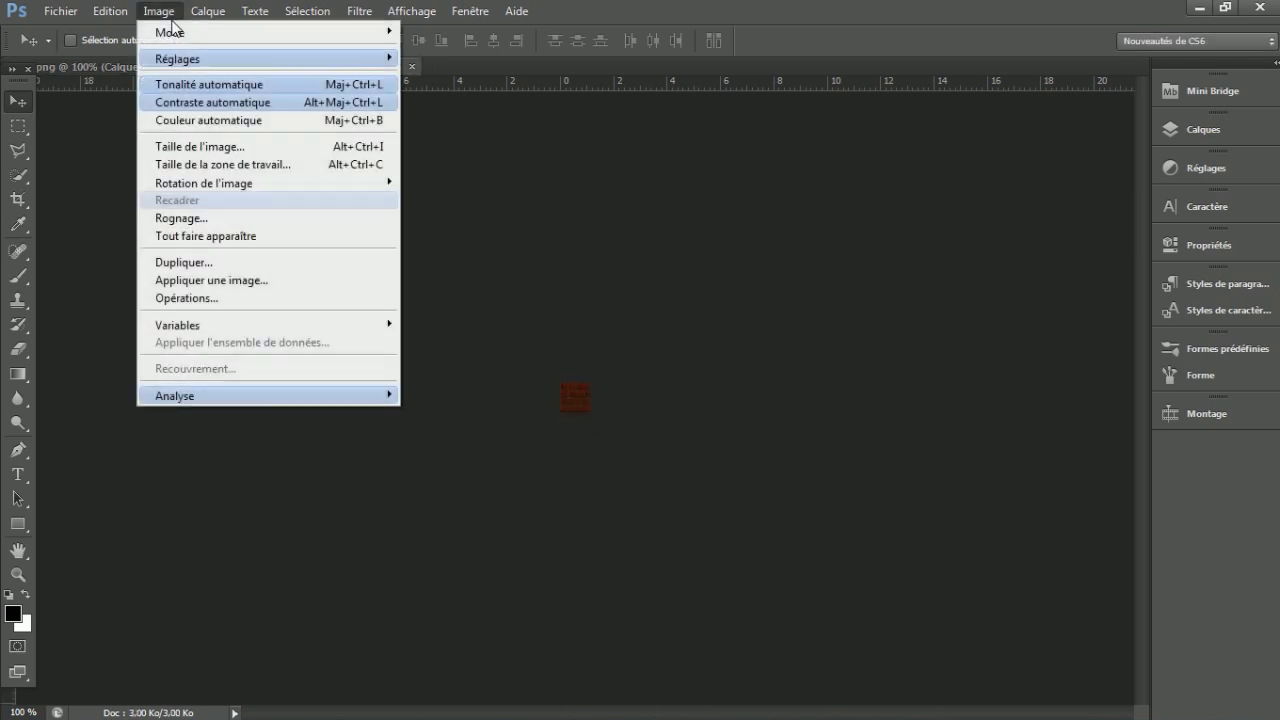
left_click(230, 146)
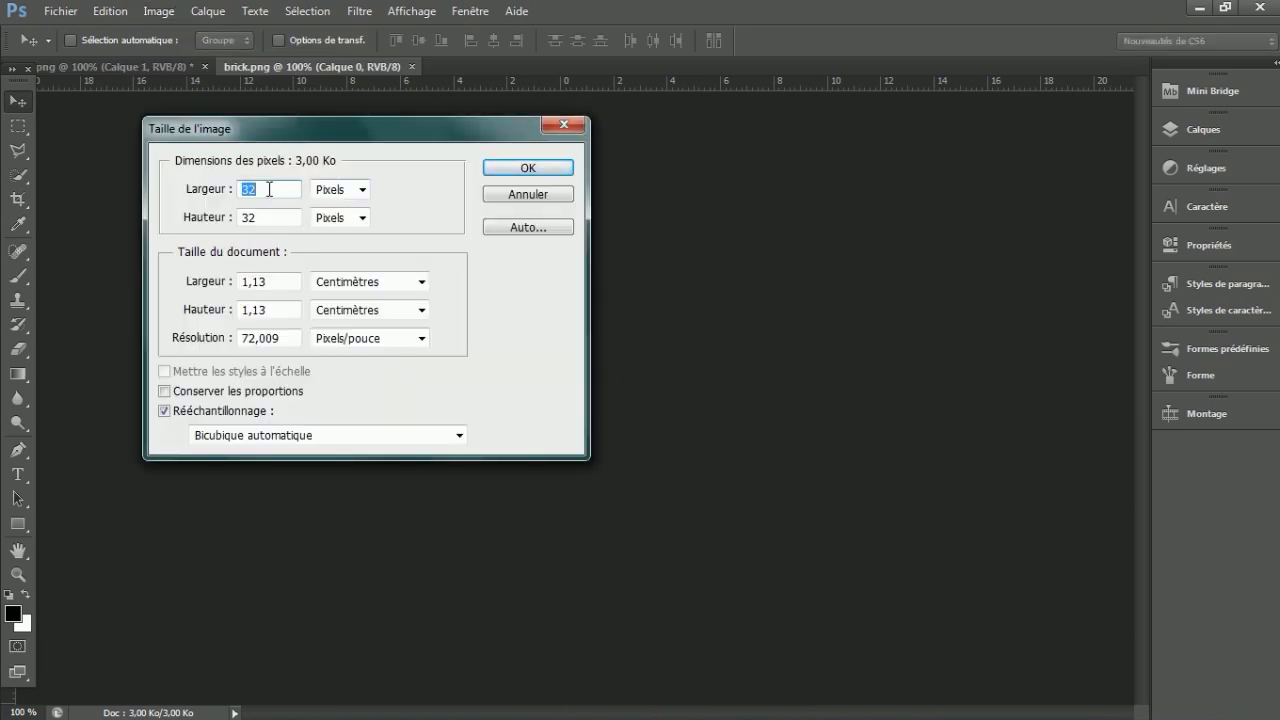
left_click_drag(281, 134, 367, 150)
left_click(650, 140)
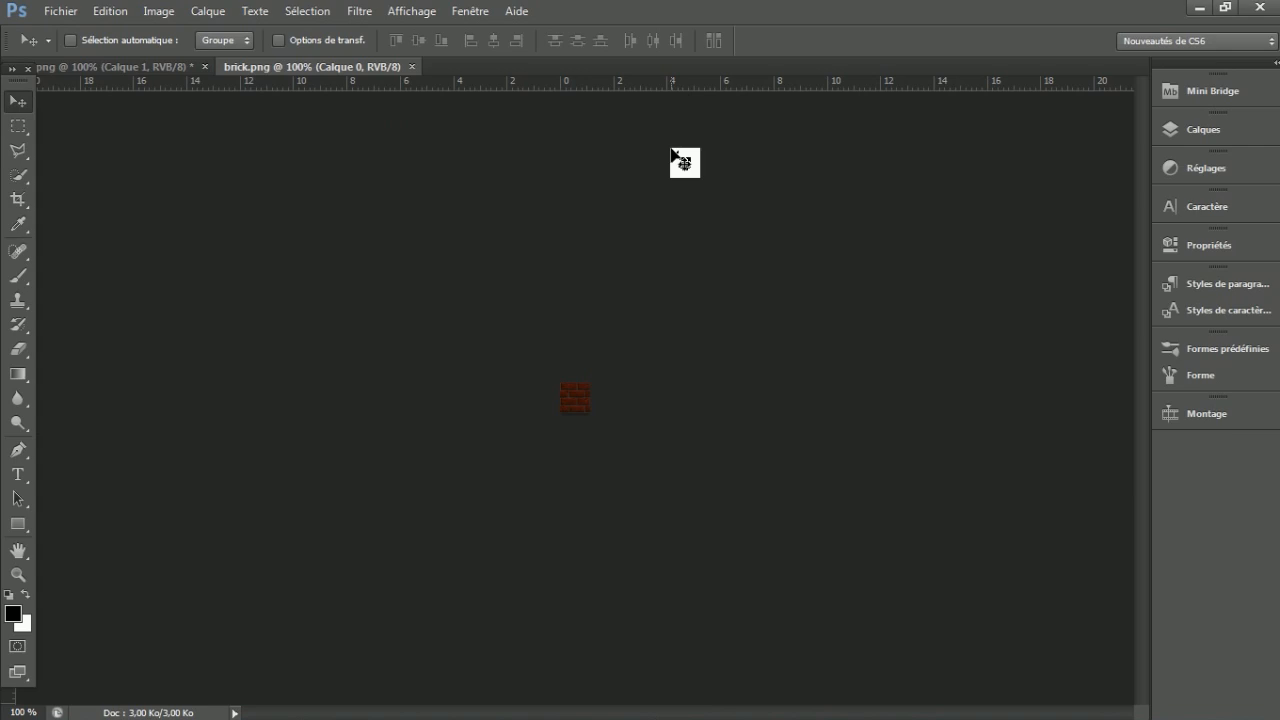
Scale the dark brick layer with Free Transform to cover the entire red brick canvas
left_click_drag(671, 155, 610, 397)
left_click(290, 67)
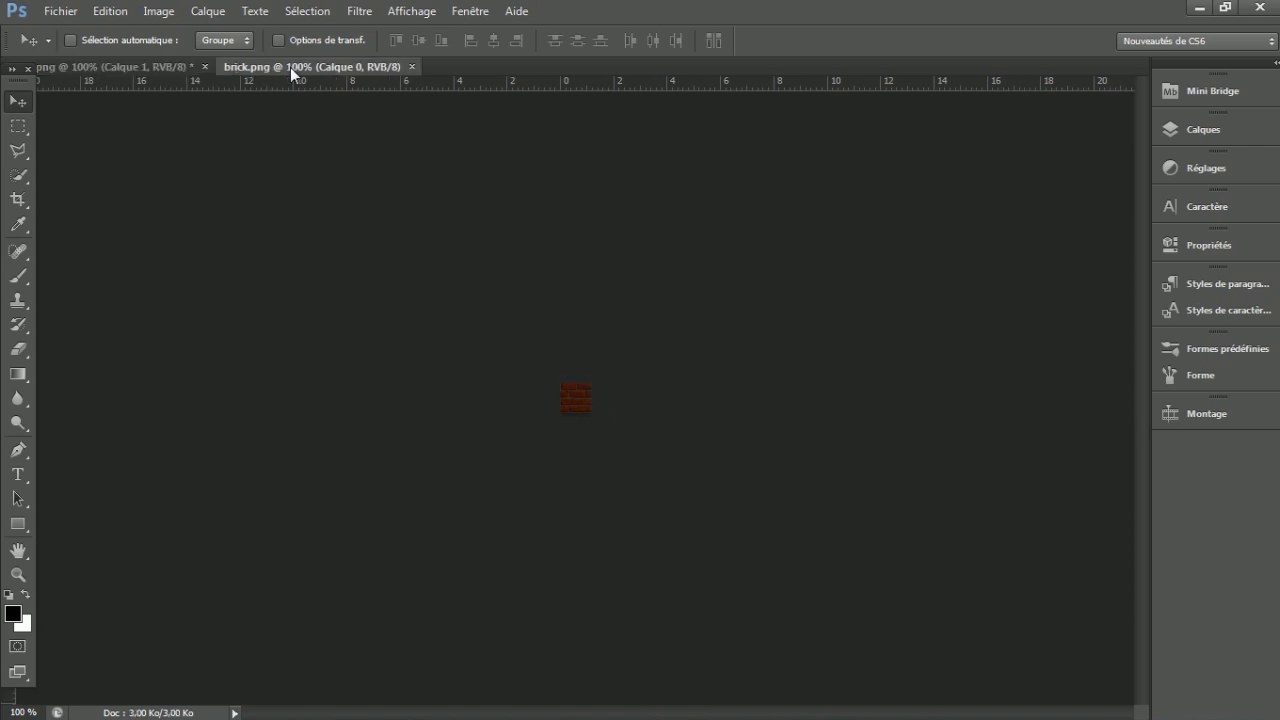
left_click_drag(190, 63, 393, 103)
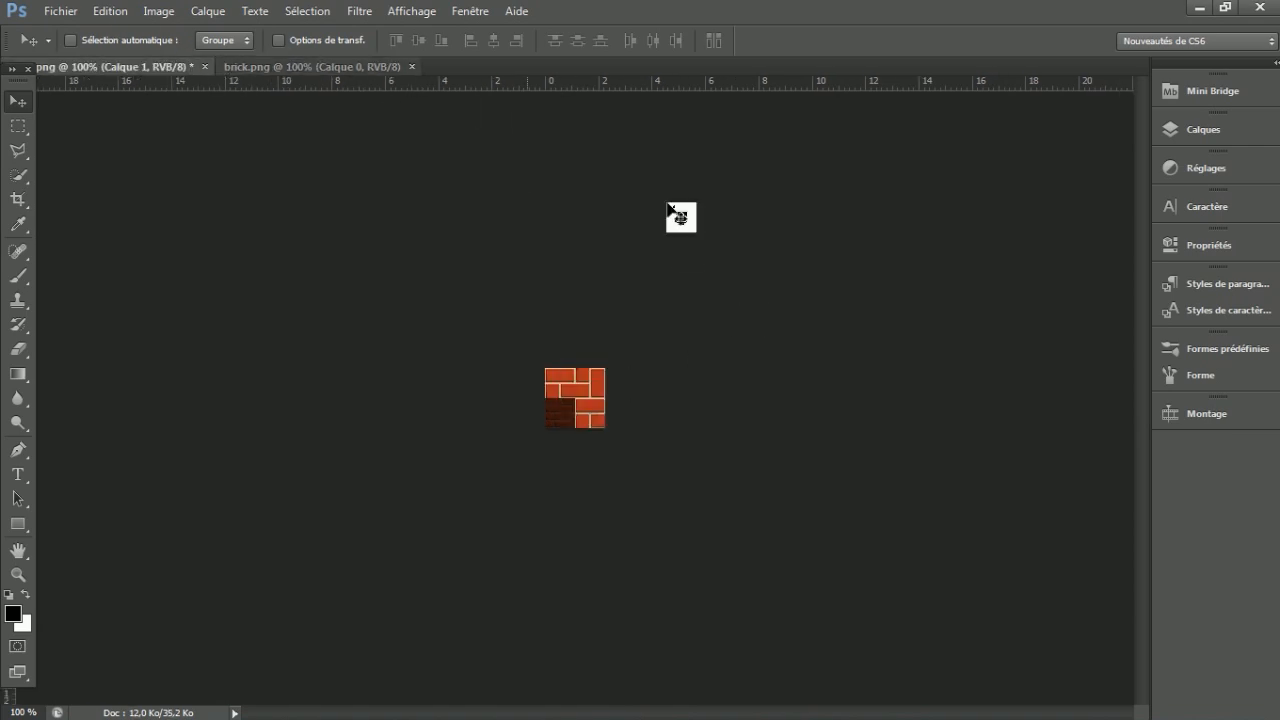
left_click(1203, 129)
left_click_drag(955, 224, 709, 326)
key("ctrl+t")
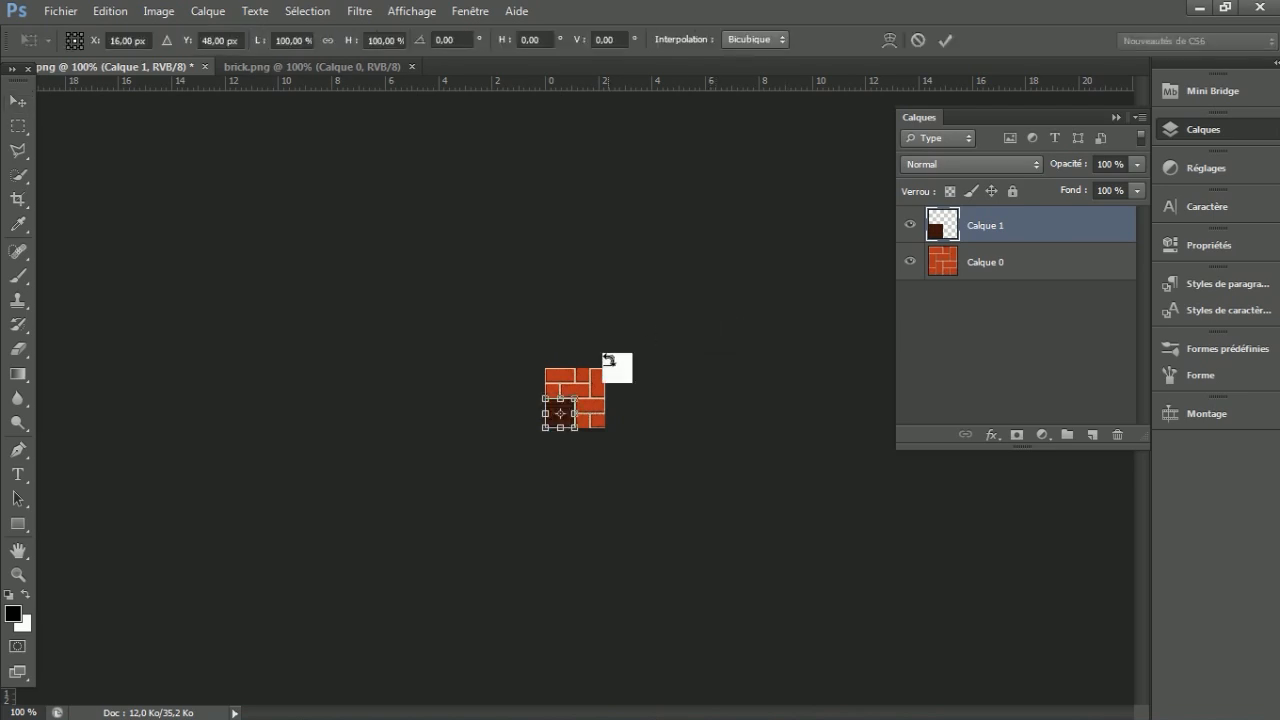
left_click_drag(572, 400, 621, 354)
key("Return")
Undo the scaling and the copying of the dark brick layer in the red brick document
key("super")
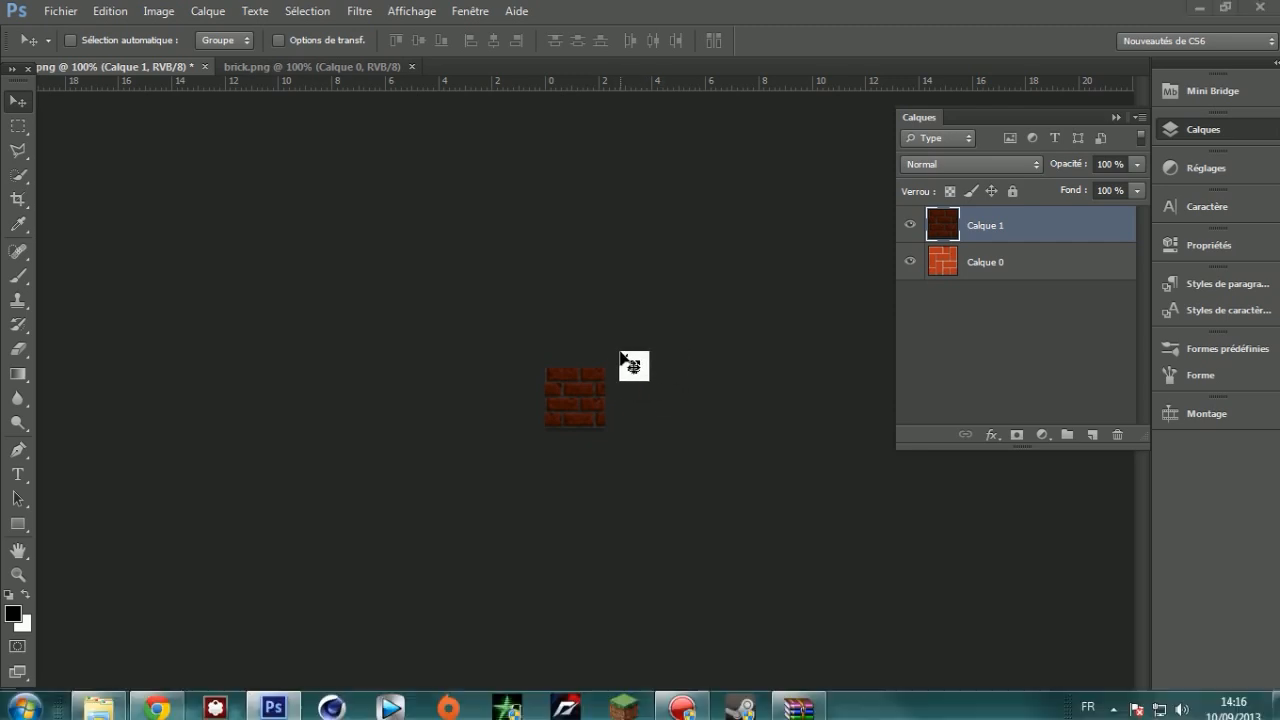
left_click(649, 320)
scroll(649, 334, "up", 3)
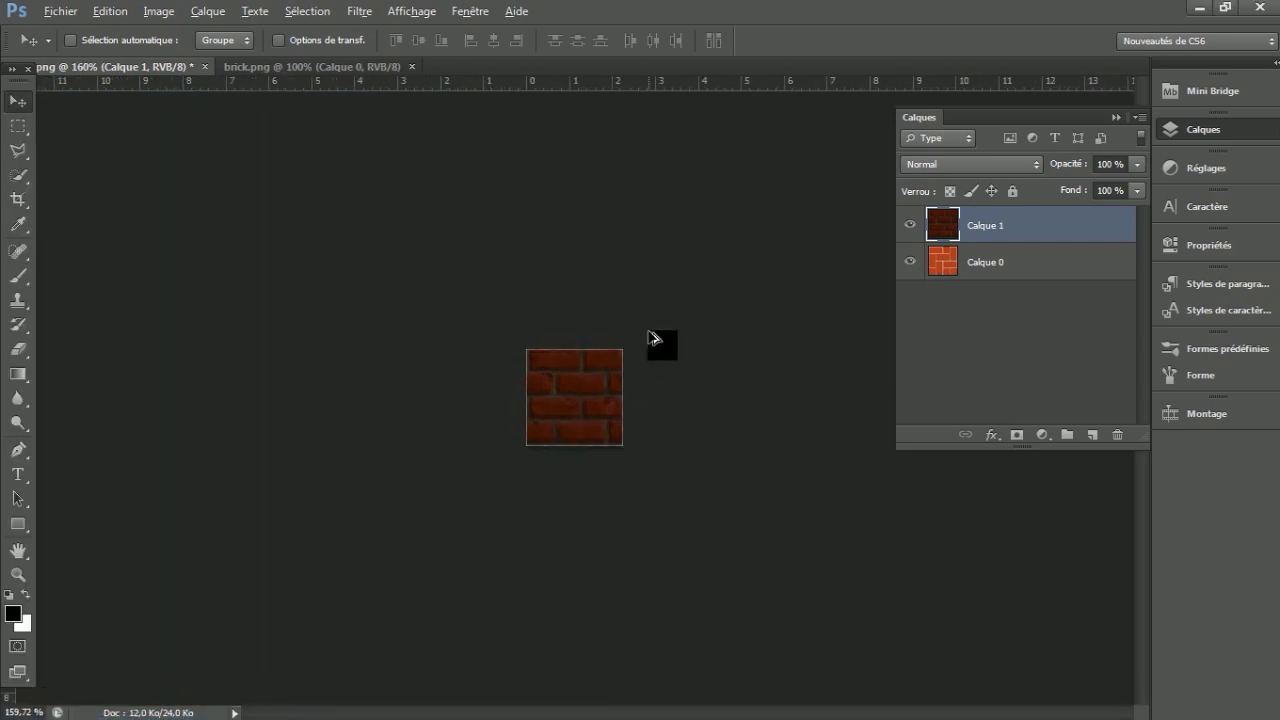
scroll(612, 332, "up", 1)
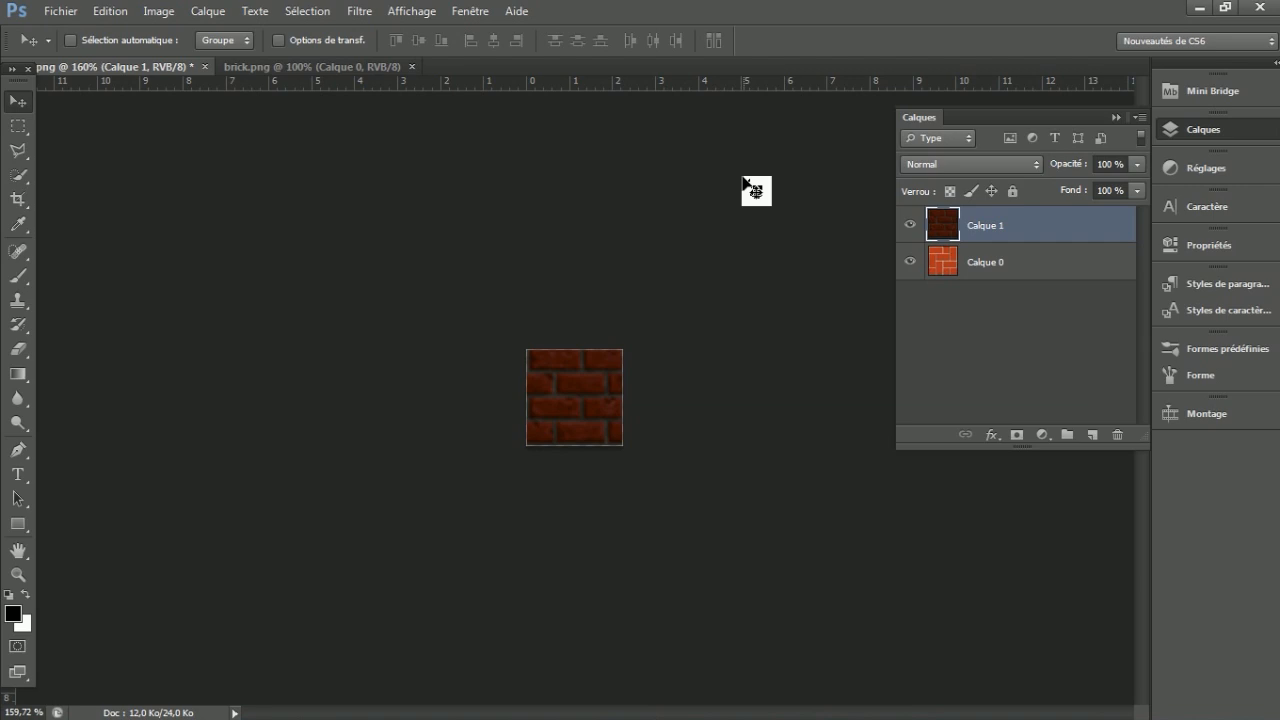
key("ctrl+z")
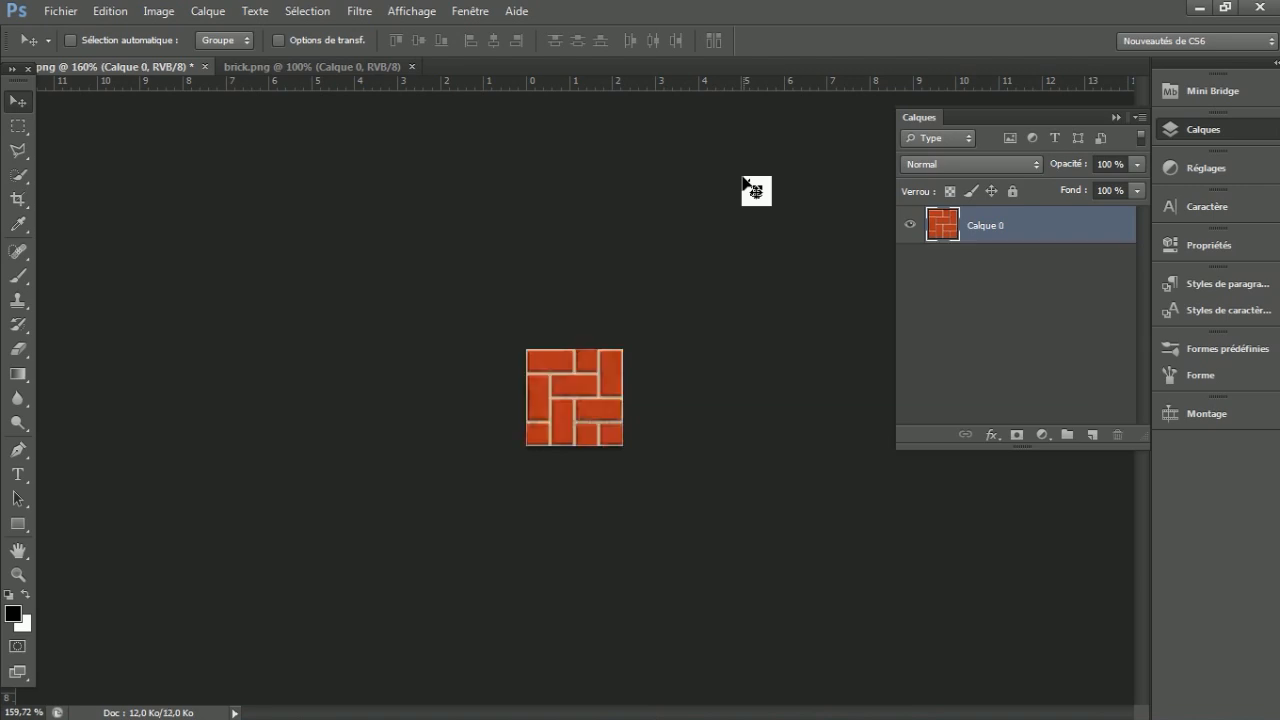
Copy the red brick texture into the dark brick document and scale it down to fit the canvas
left_click(269, 62)
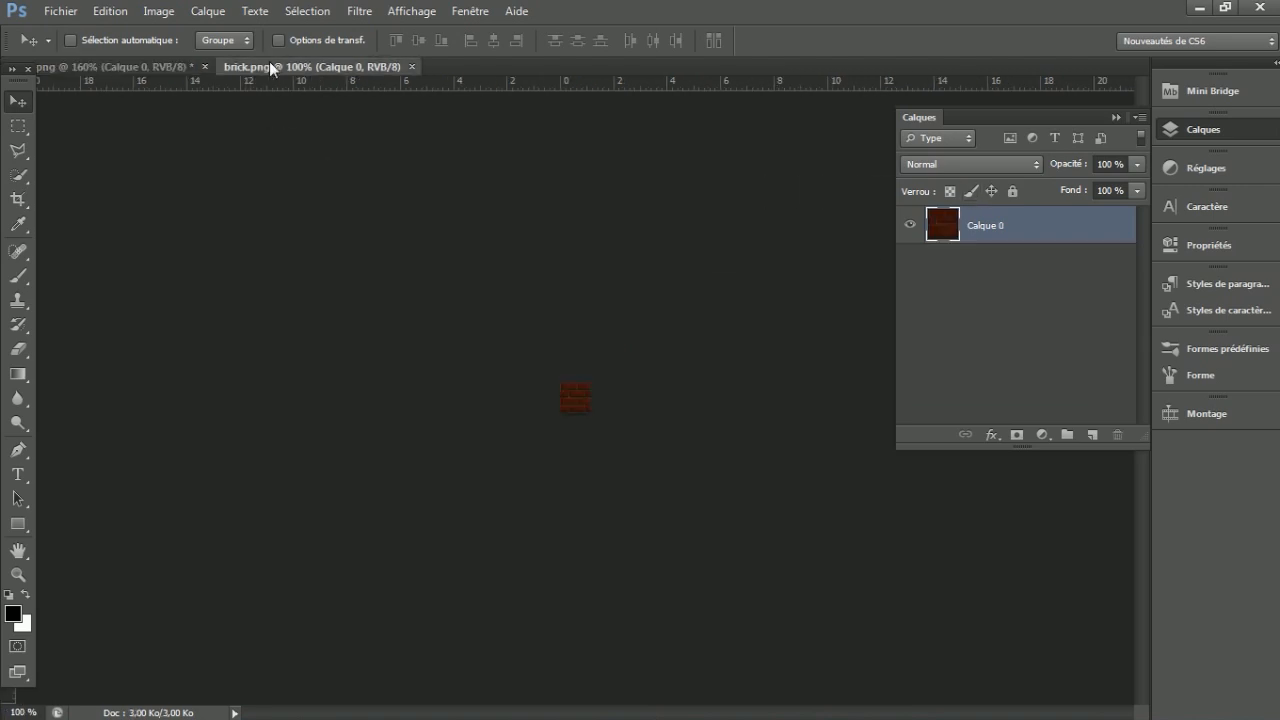
left_click(182, 68)
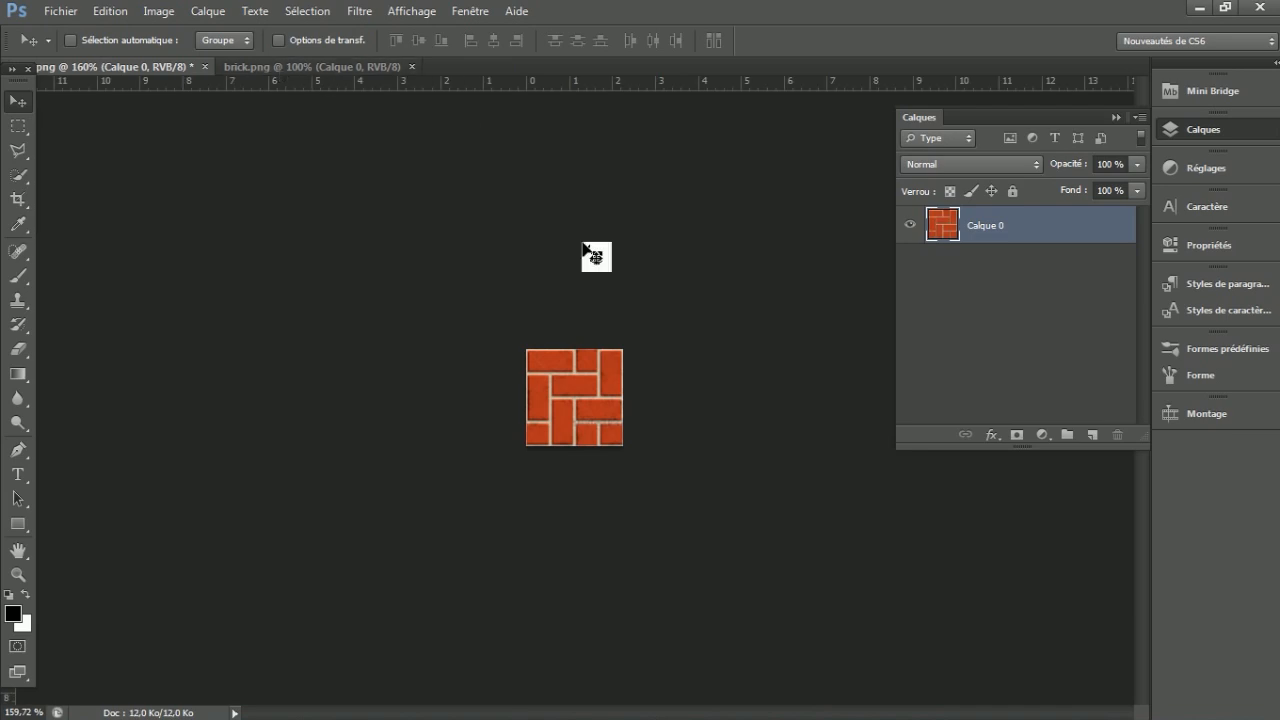
left_click_drag(523, 405, 584, 410)
key("ctrl+t")
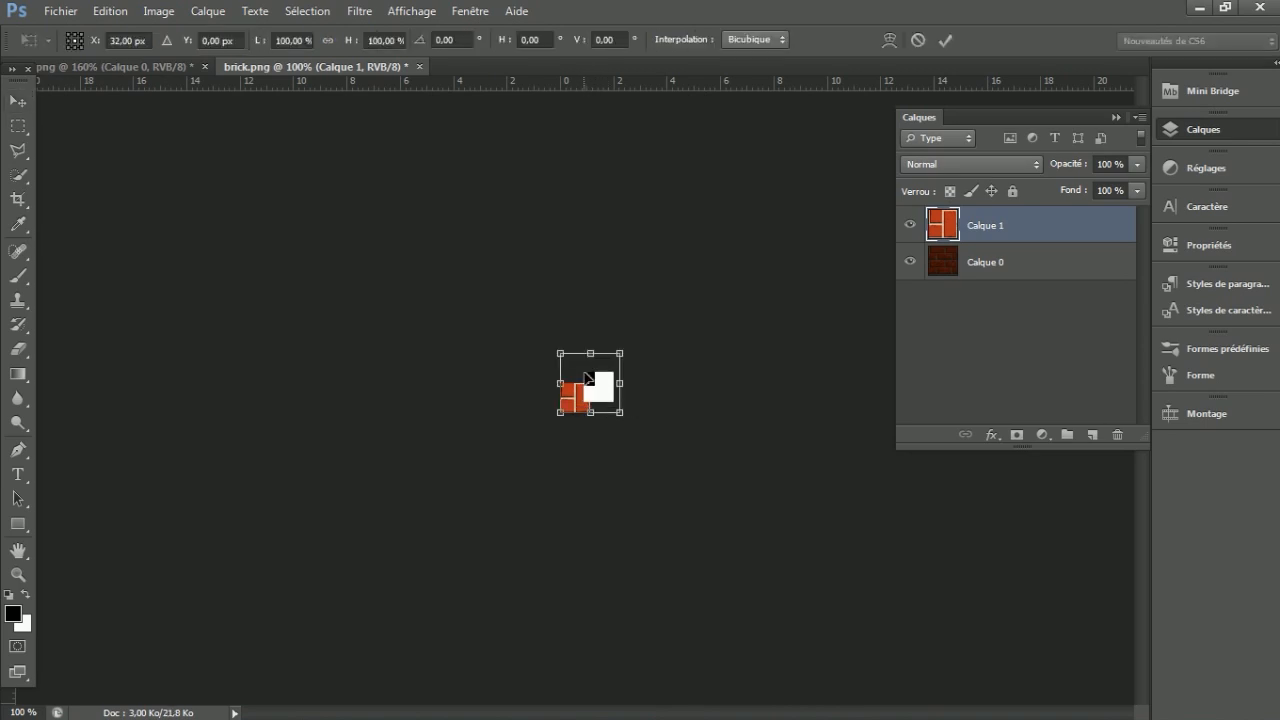
left_click_drag(618, 357, 587, 385)
key("Return")
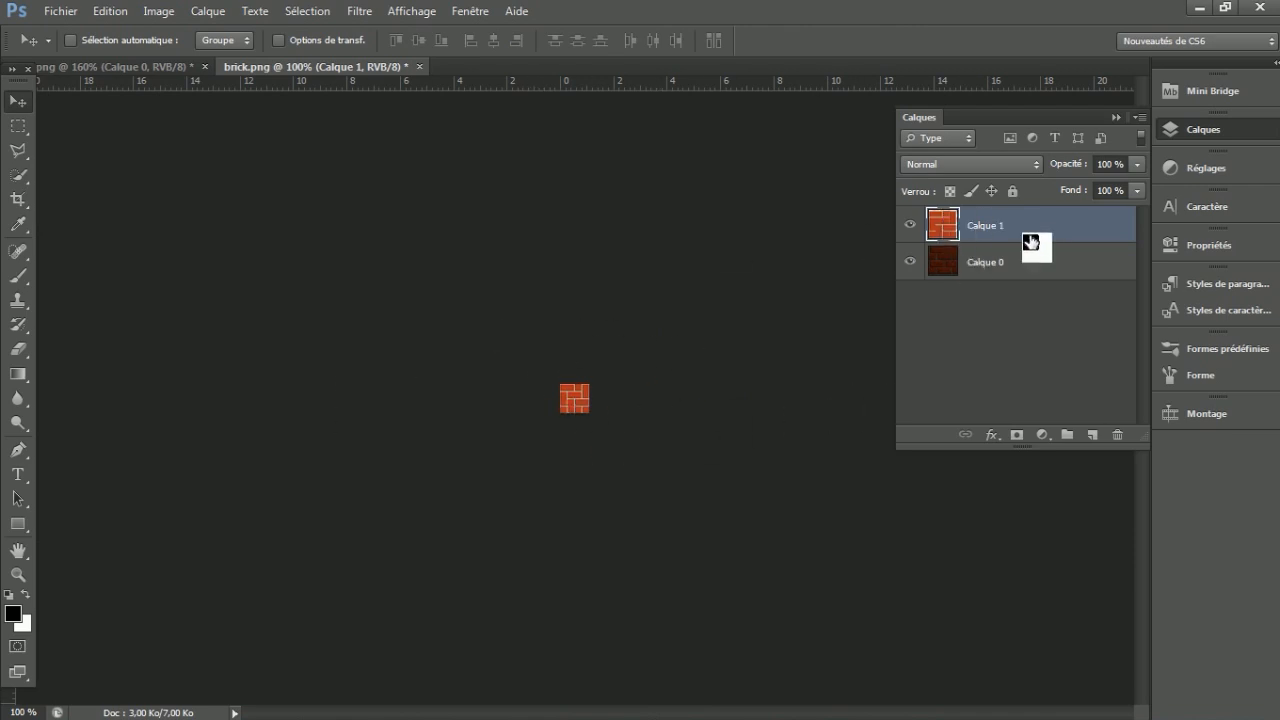
Close the DooMCrafT brick.png document without saving its changes
left_click_drag(435, 389, 510, 385)
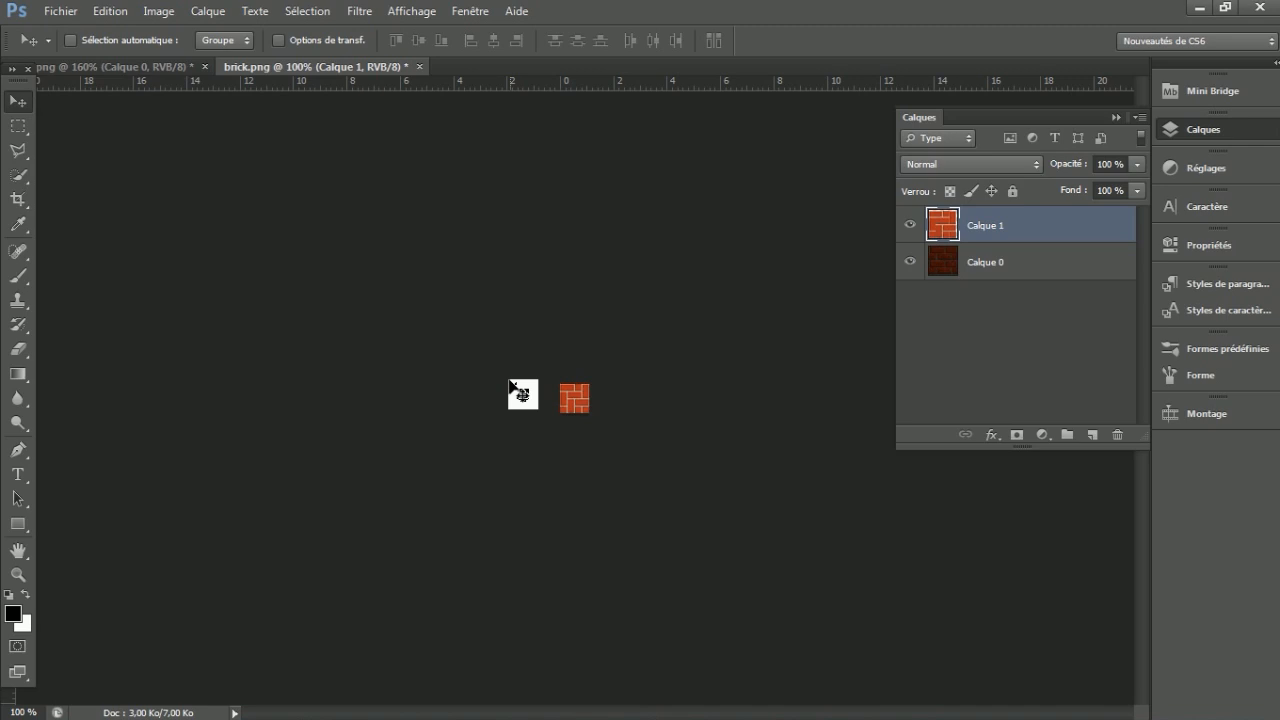
left_click_drag(510, 381, 403, 104)
left_click(421, 67)
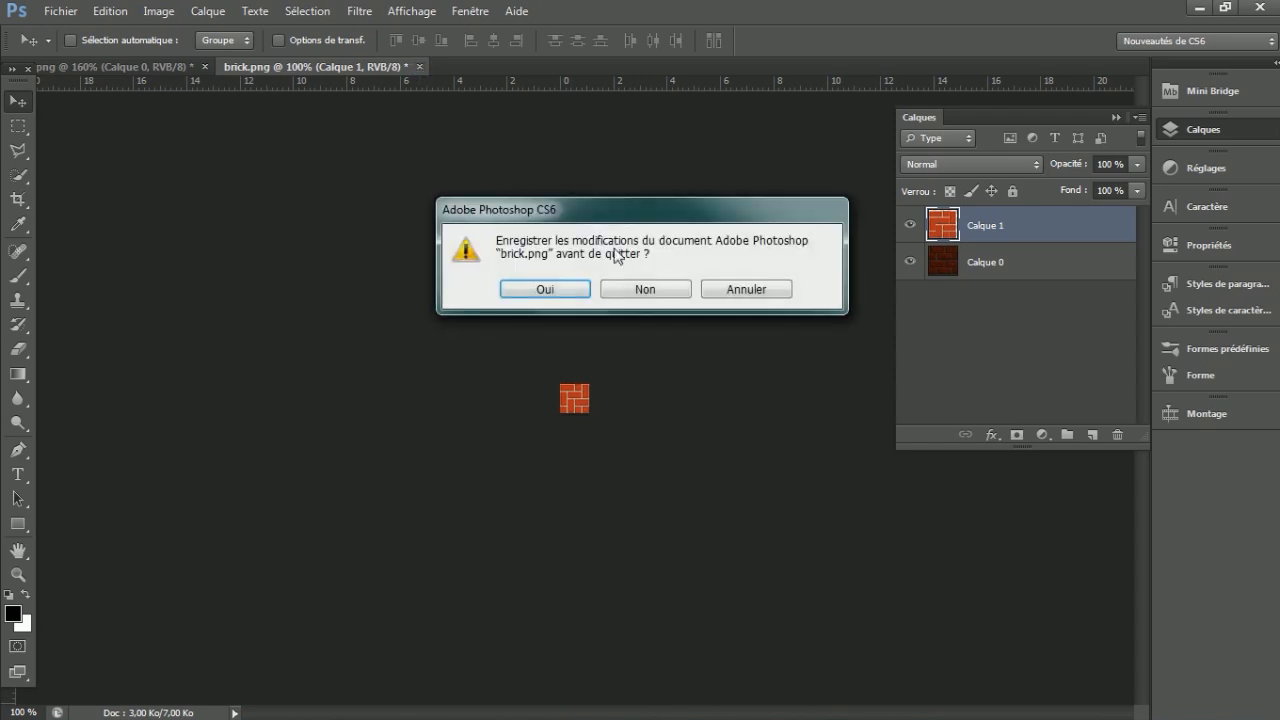
left_click(650, 290)
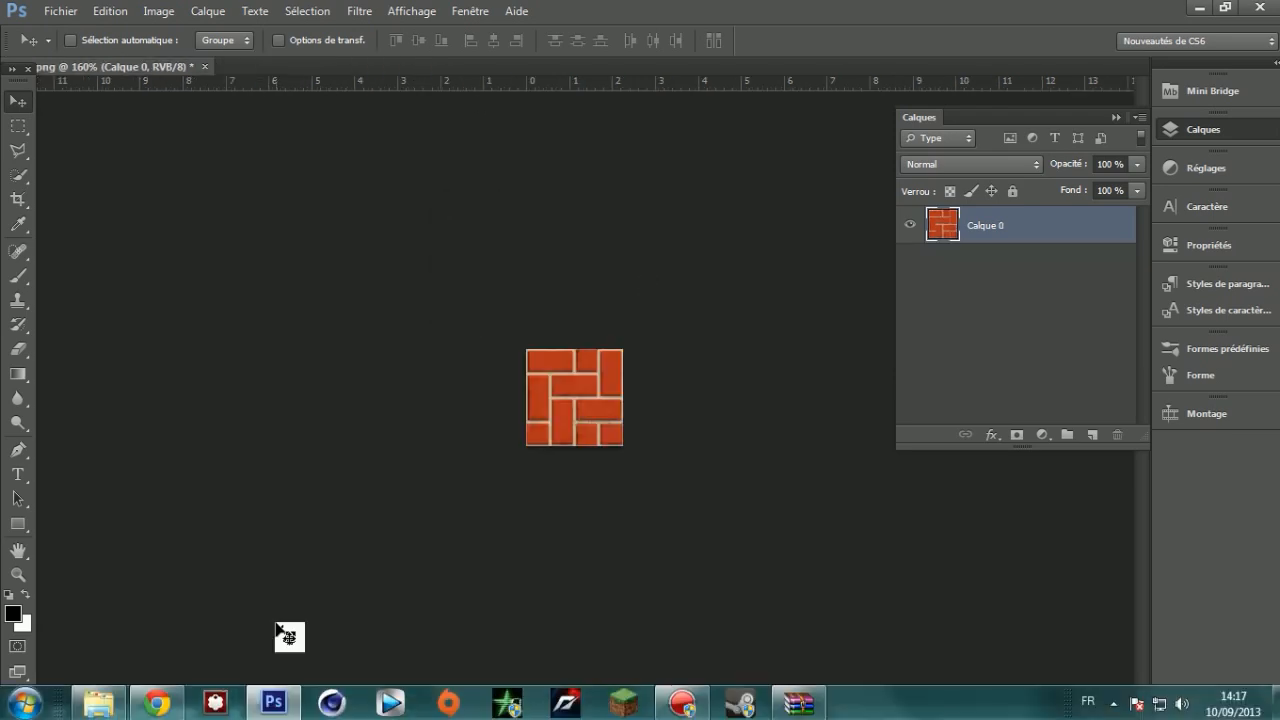
Open brick.png from the block textures inside the DrachenRitter ArtZ archive in Photoshop
left_click(98, 703)
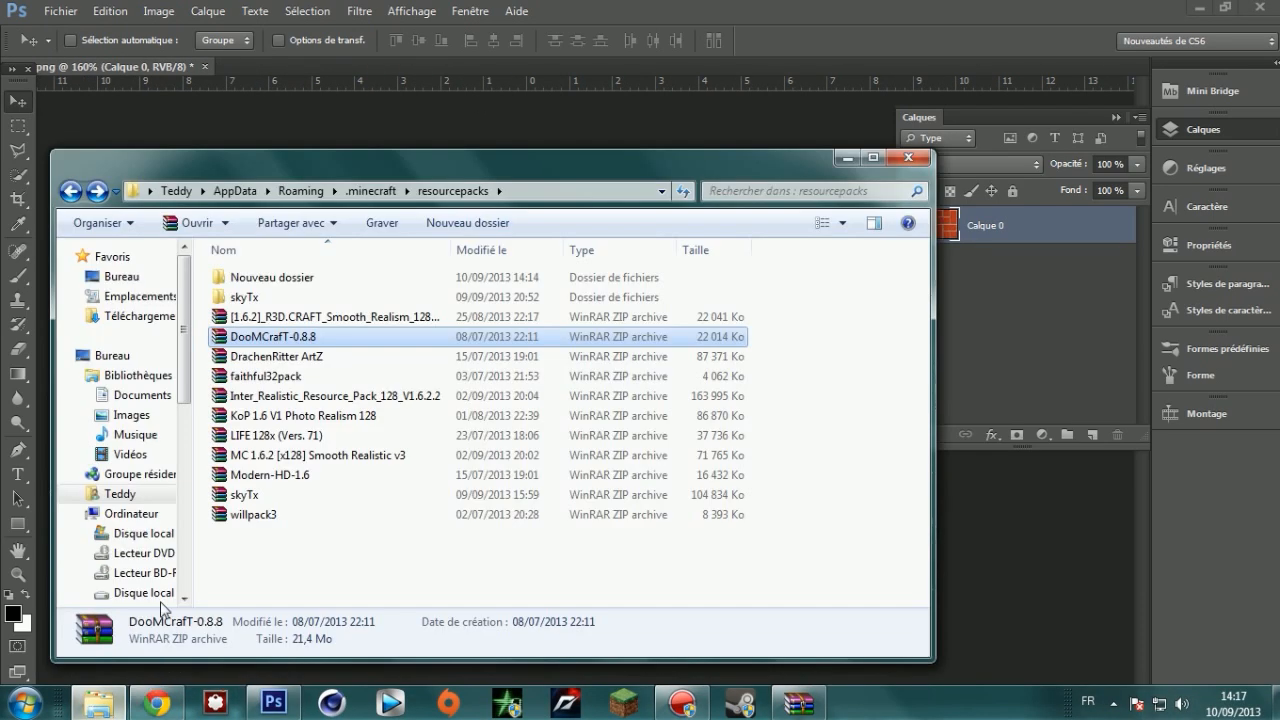
double_click(290, 357)
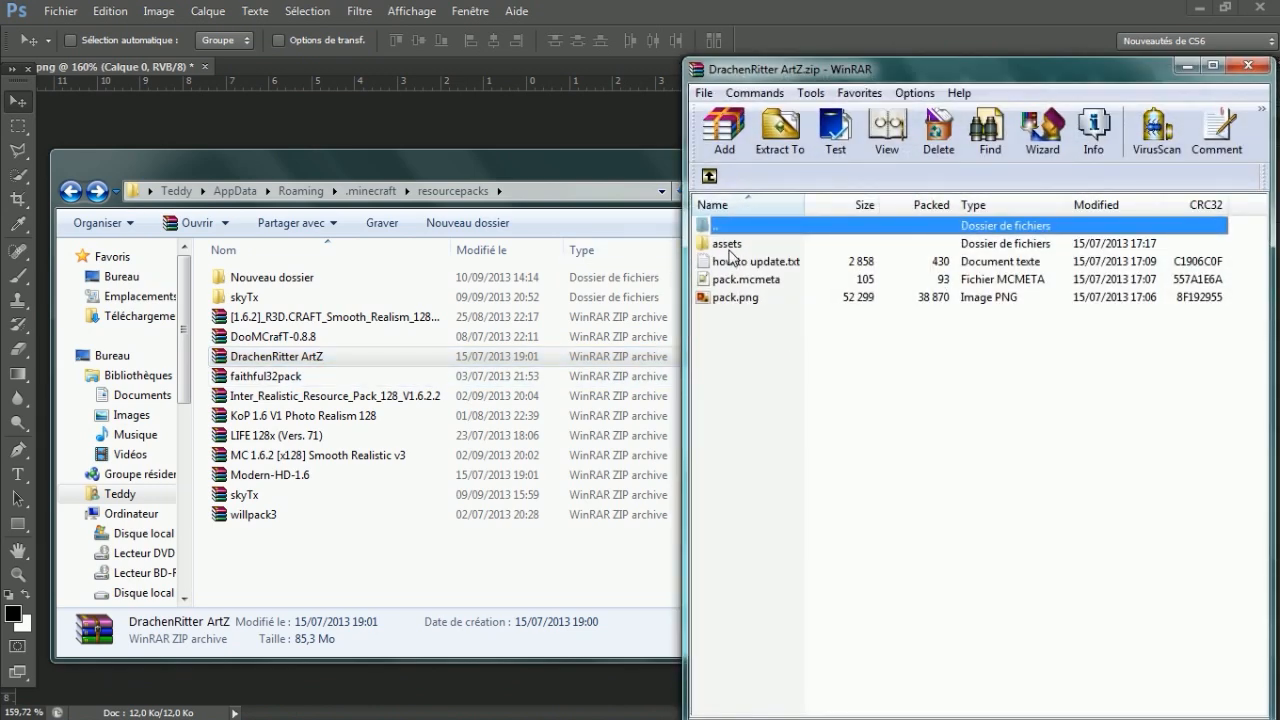
double_click(730, 249)
double_click(730, 249)
double_click(740, 300)
double_click(735, 245)
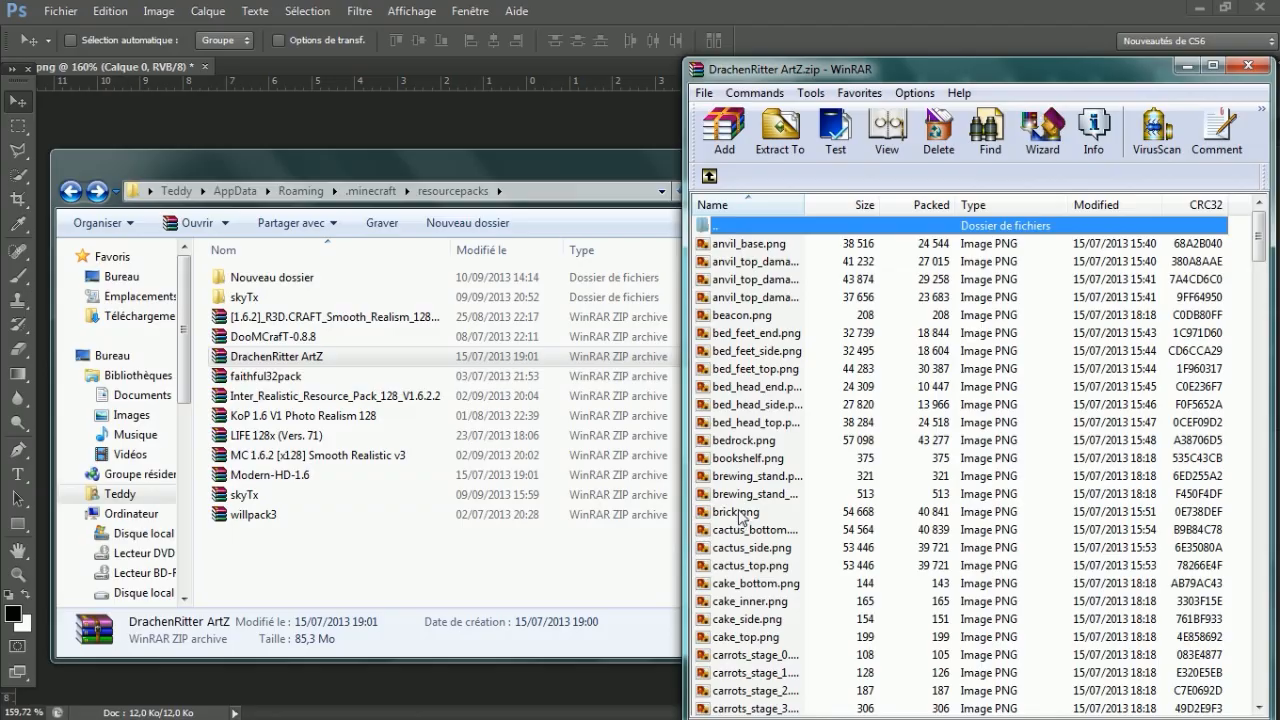
double_click(740, 513)
left_click(1259, 8)
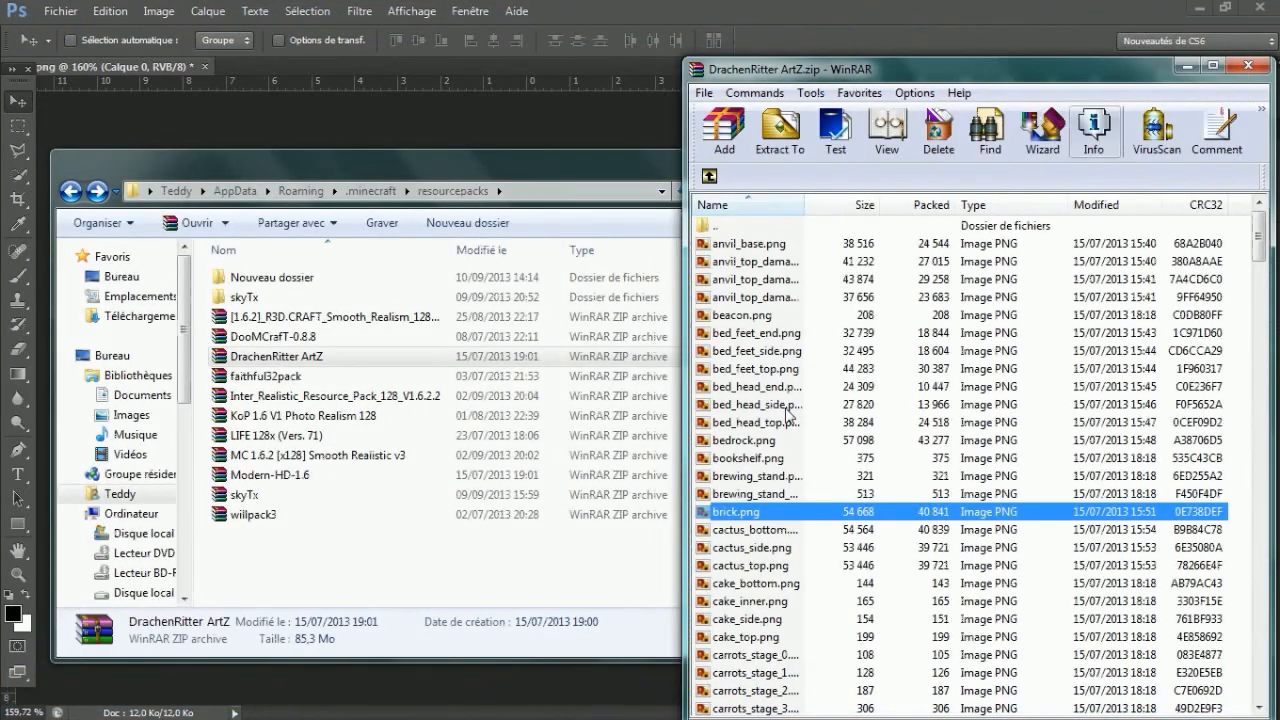
left_click_drag(732, 513, 318, 65)
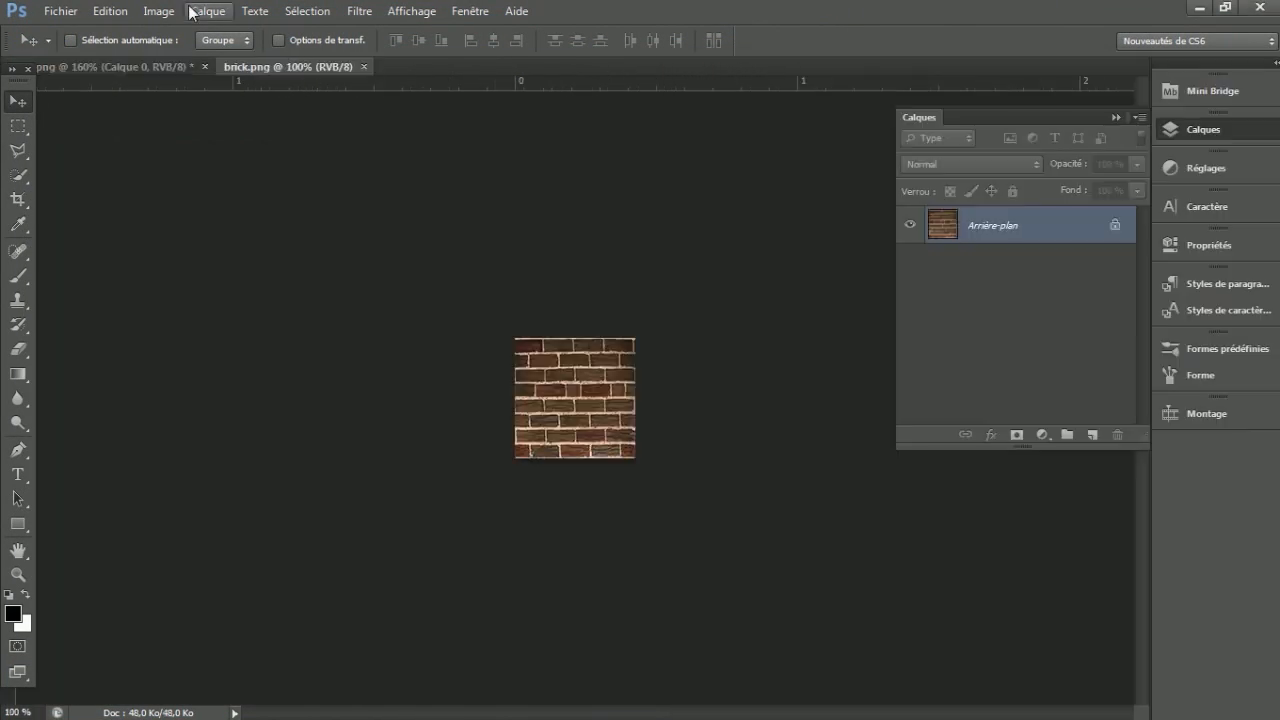
Check the pixel dimensions of the DrachenRitter ArtZ brick image without changing them
left_click(160, 11)
left_click(218, 146)
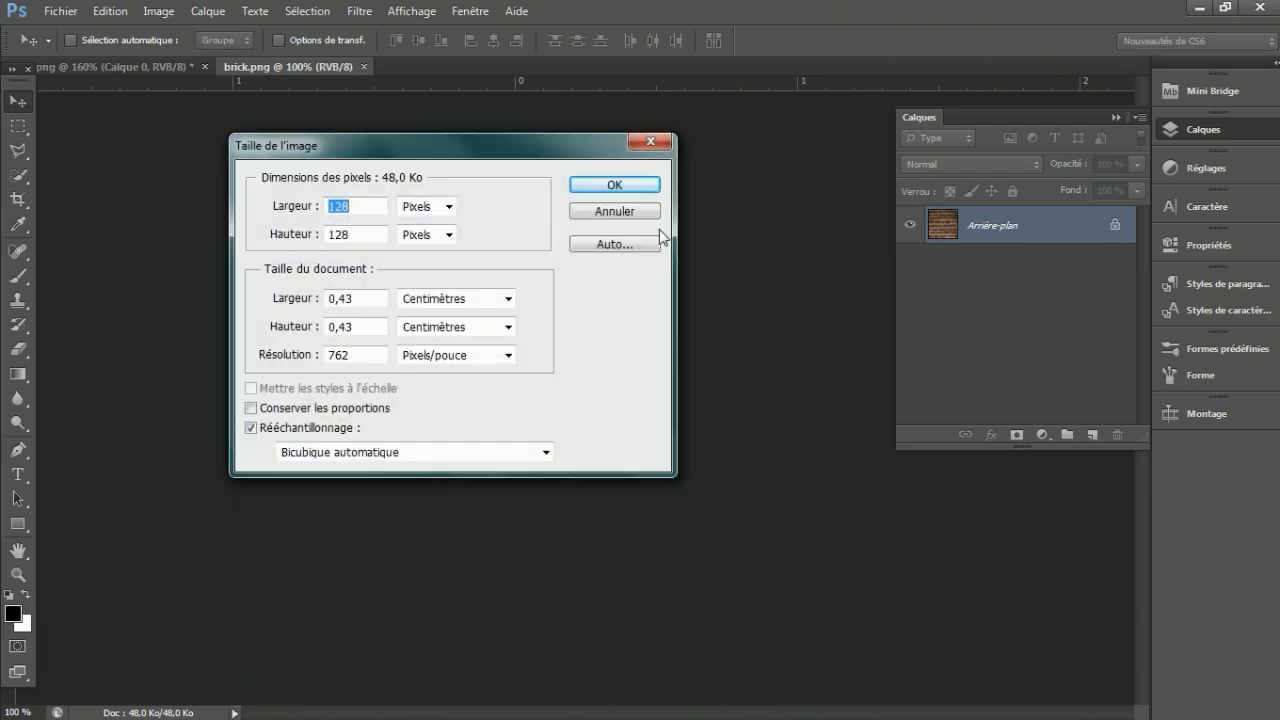
left_click(649, 139)
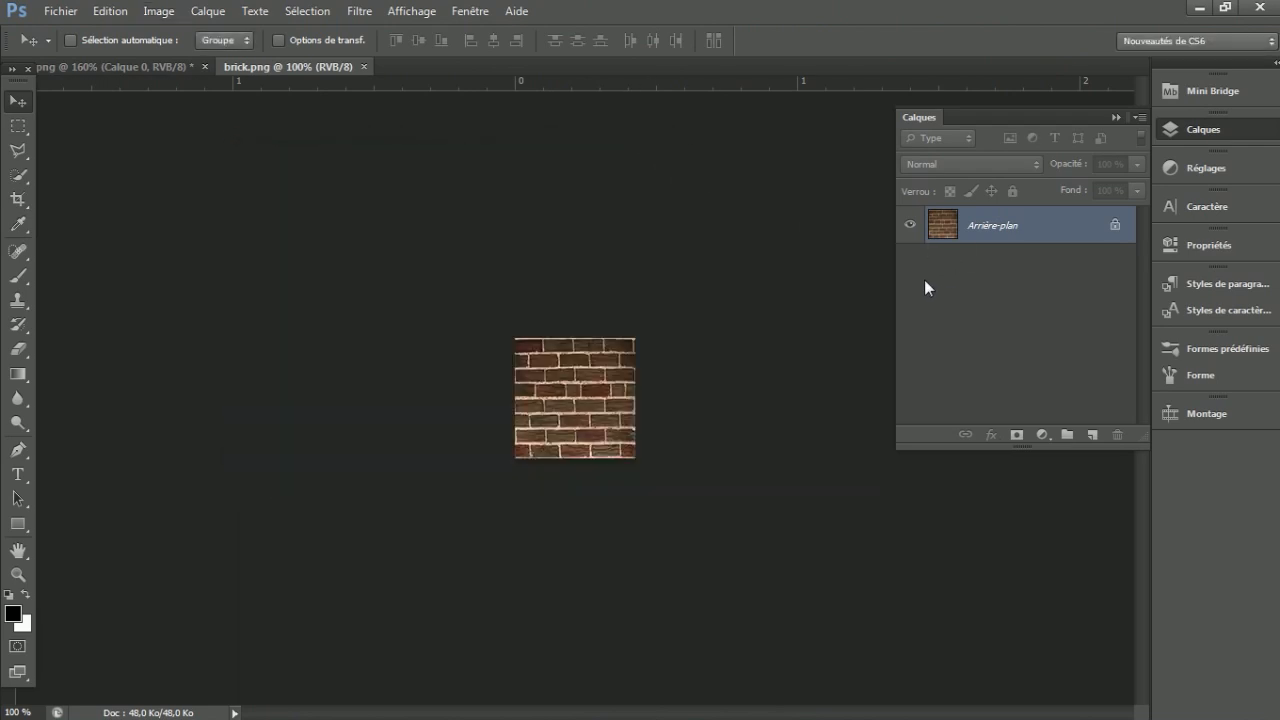
Copy the dark brick texture into the red brick document and scale it to about 50.78% to fit the canvas
left_click_drag(602, 408, 647, 436)
key("ctrl+t")
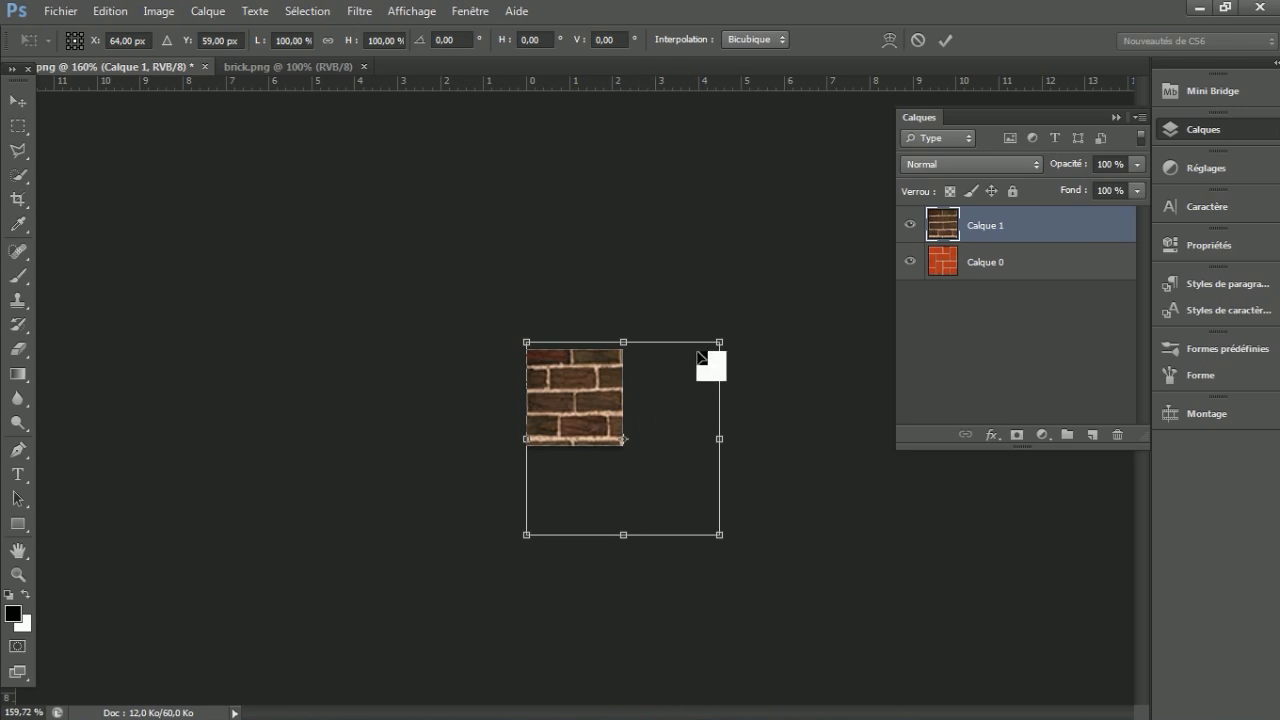
left_click_drag(720, 344, 614, 364)
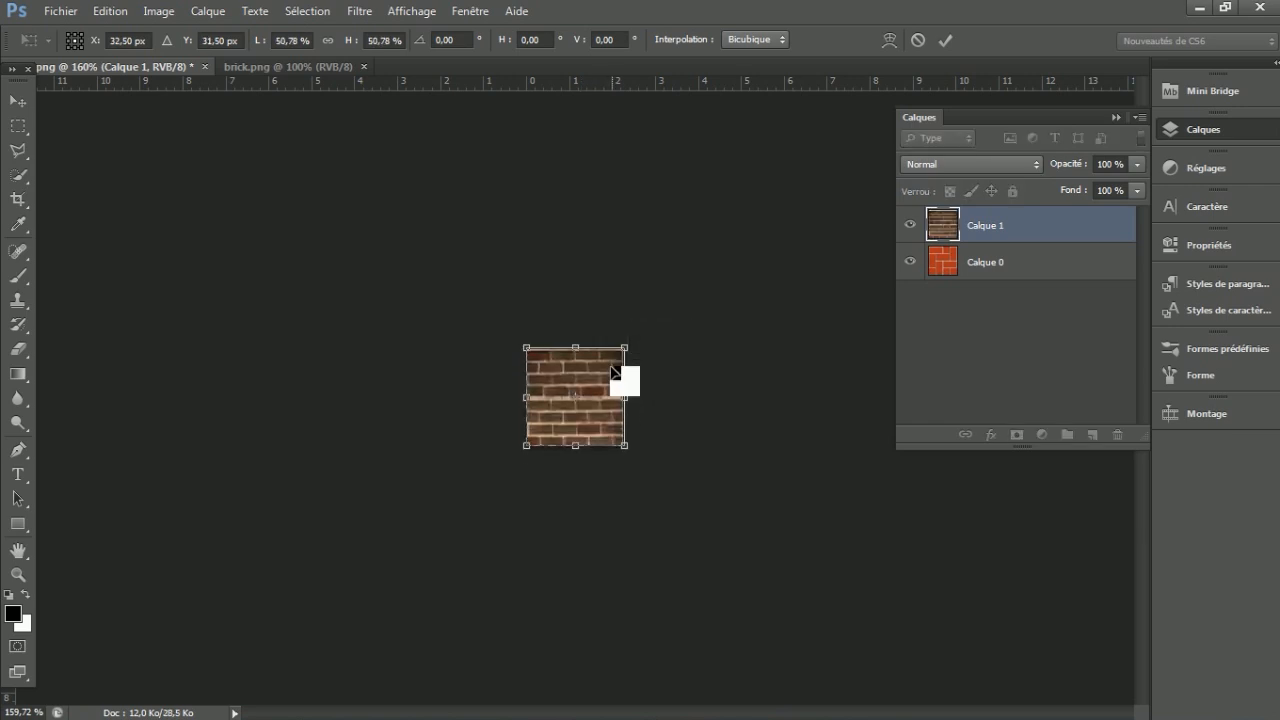
key("Return")
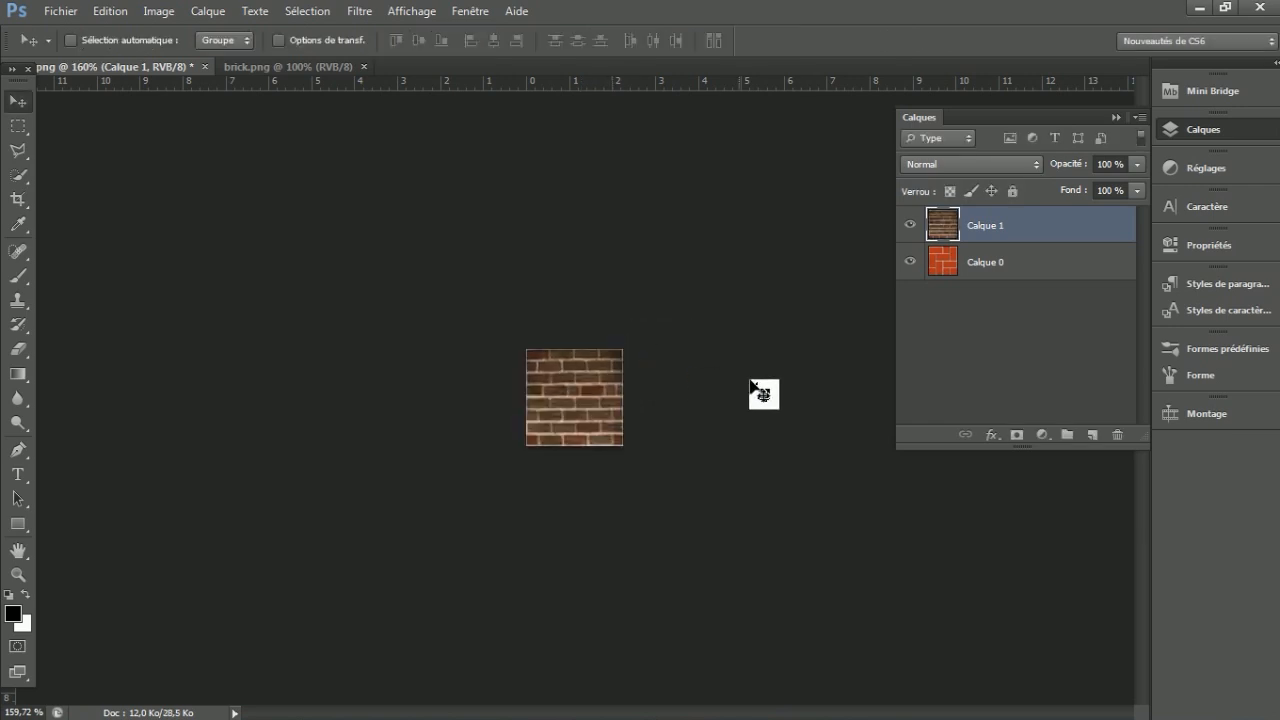
Delete the red brick layer and start saving the texture for the web as a PNG-24 with transparency
left_click(1022, 277)
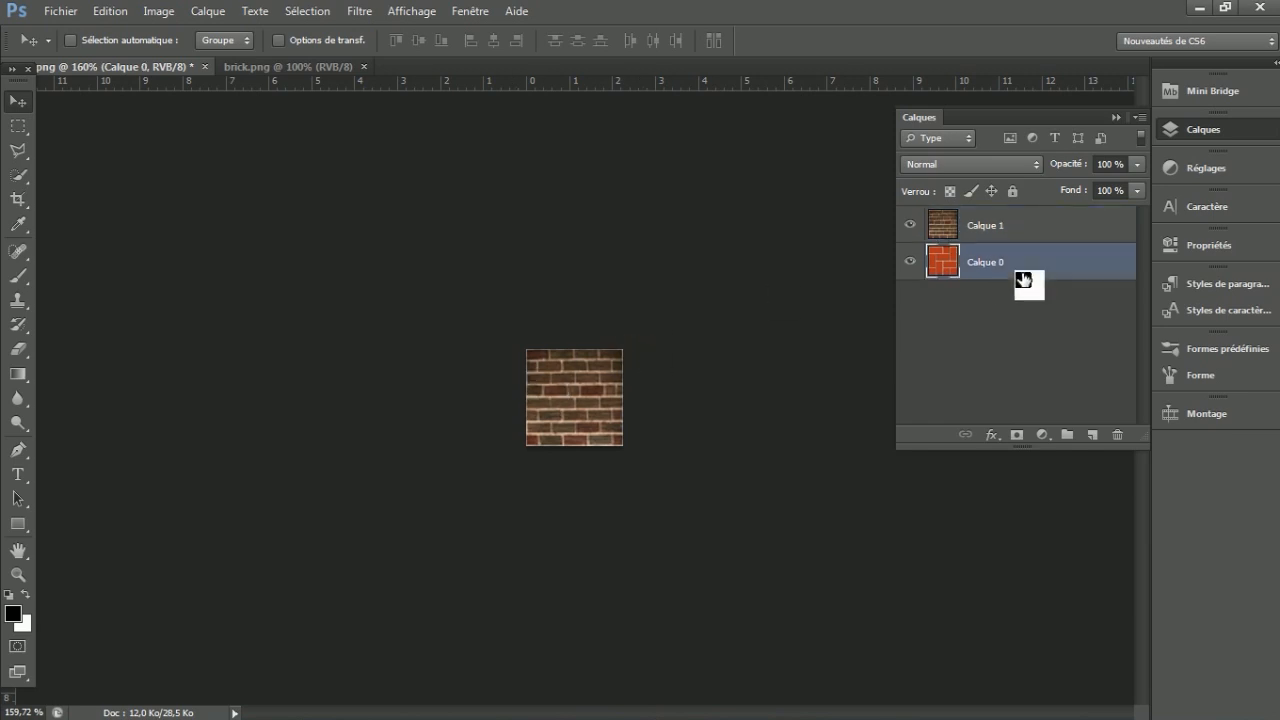
key("Delete")
left_click(58, 11)
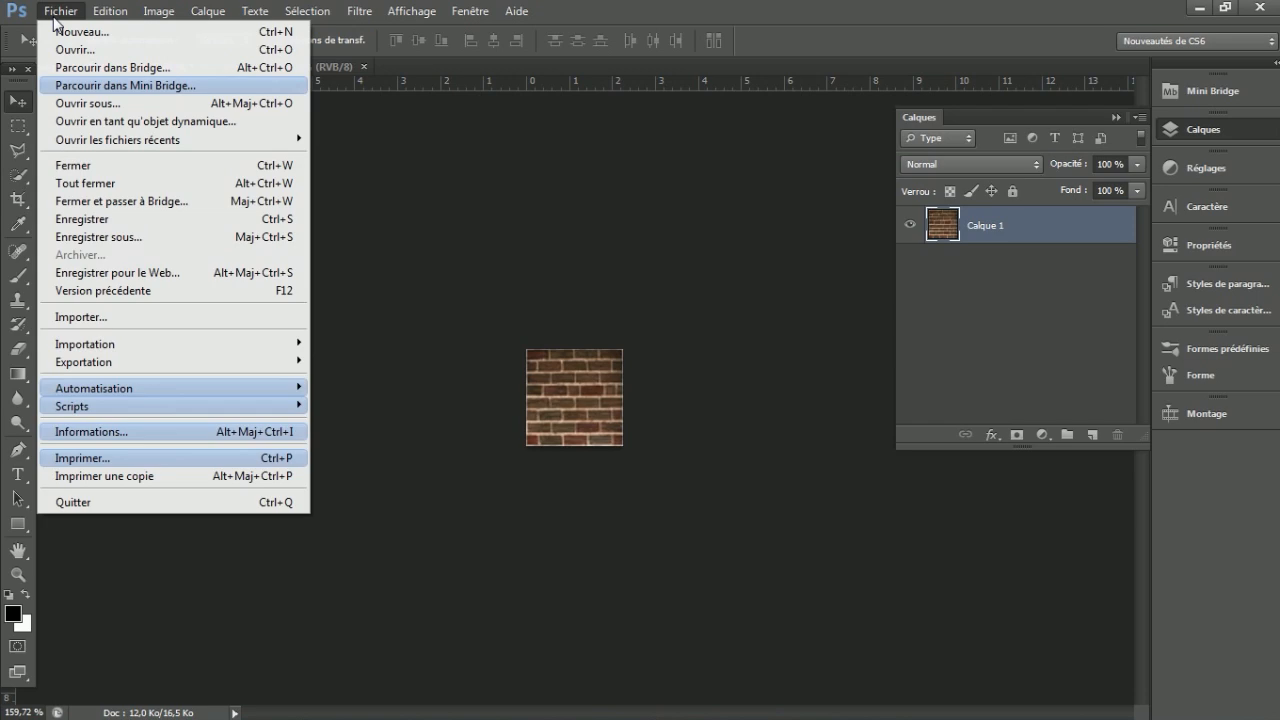
left_click(134, 272)
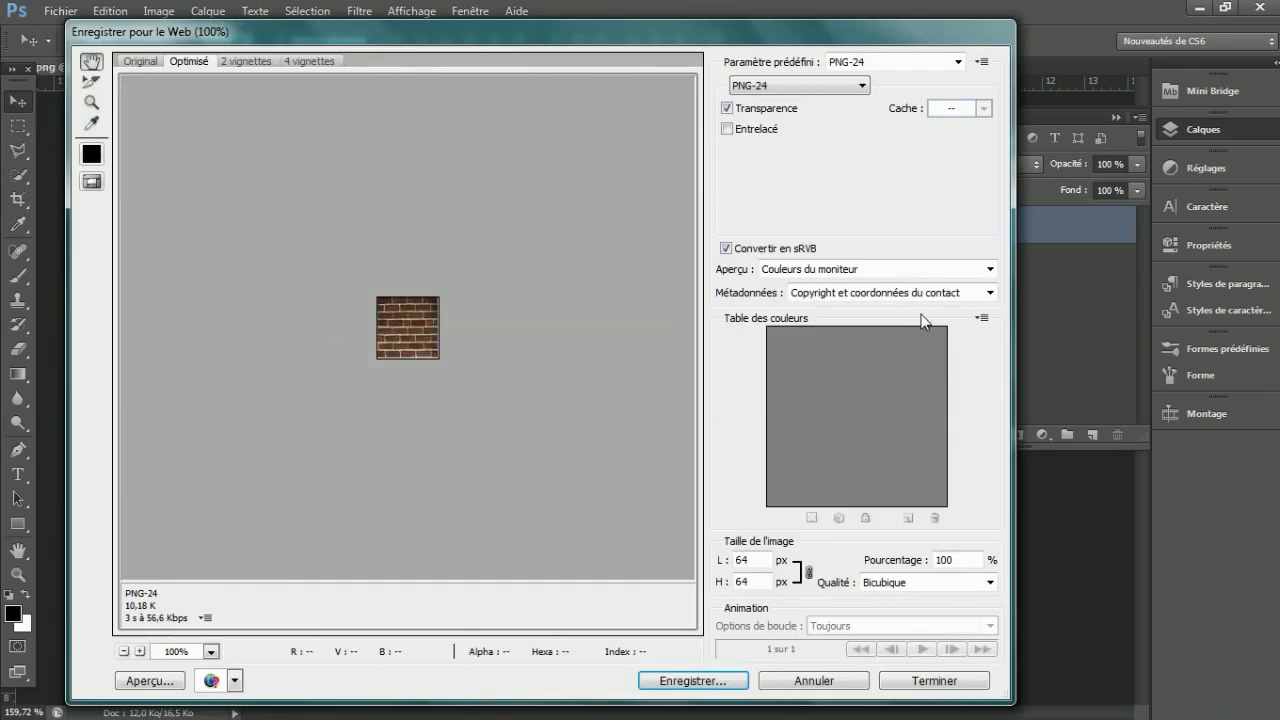
left_click_drag(714, 46, 653, 40)
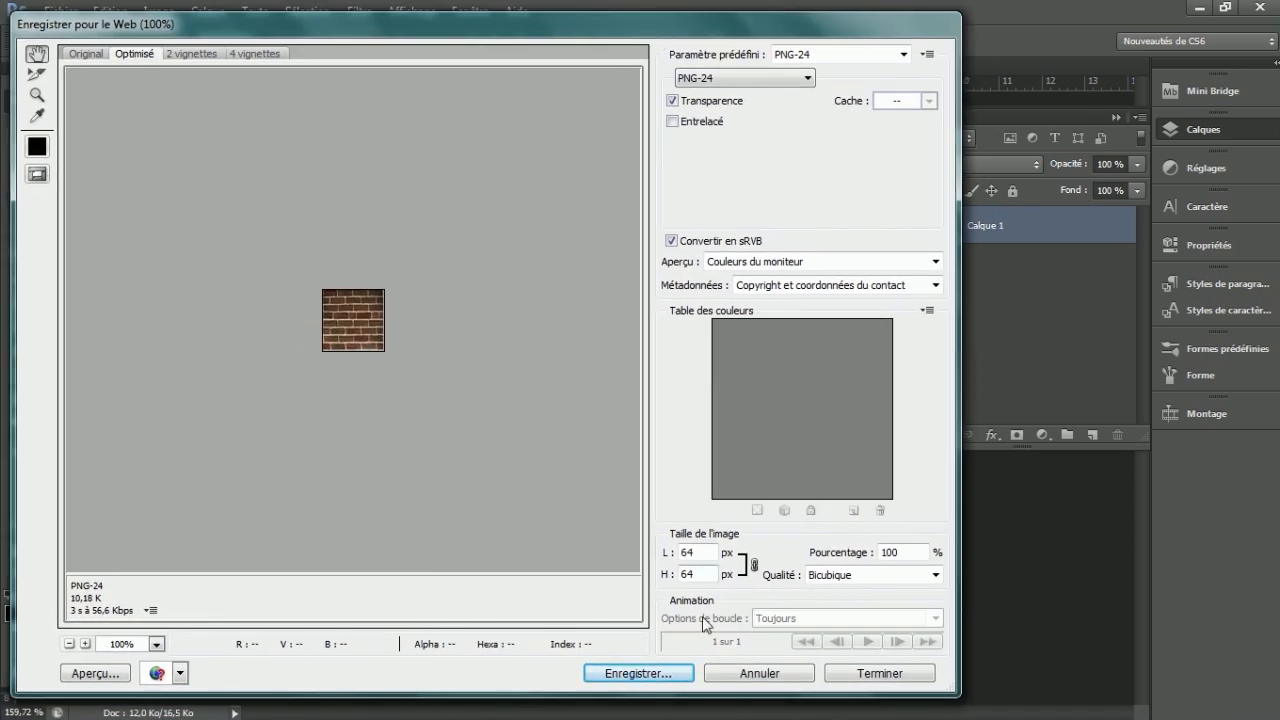
left_click(633, 675)
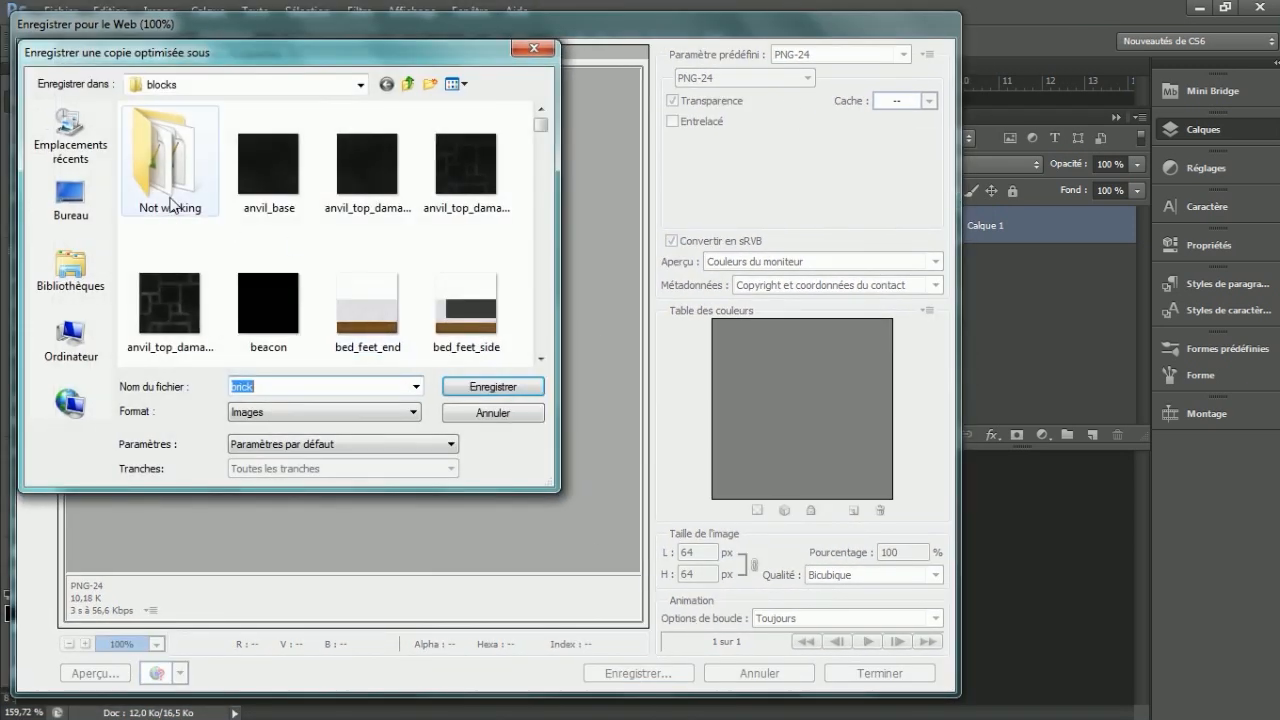
Save the texture in resourcepacks/Nouveau dossier/assets/minecraft/textures/blocks, replacing the existing brick.png
left_click(365, 86)
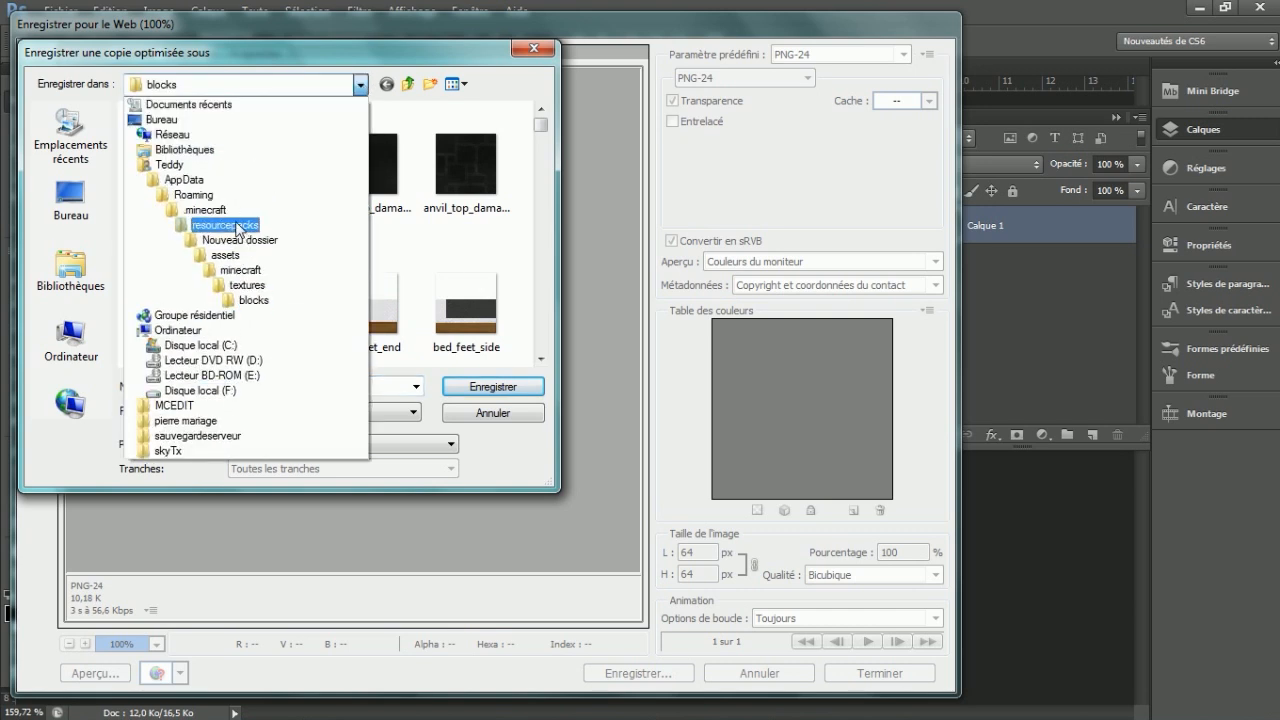
left_click(226, 162)
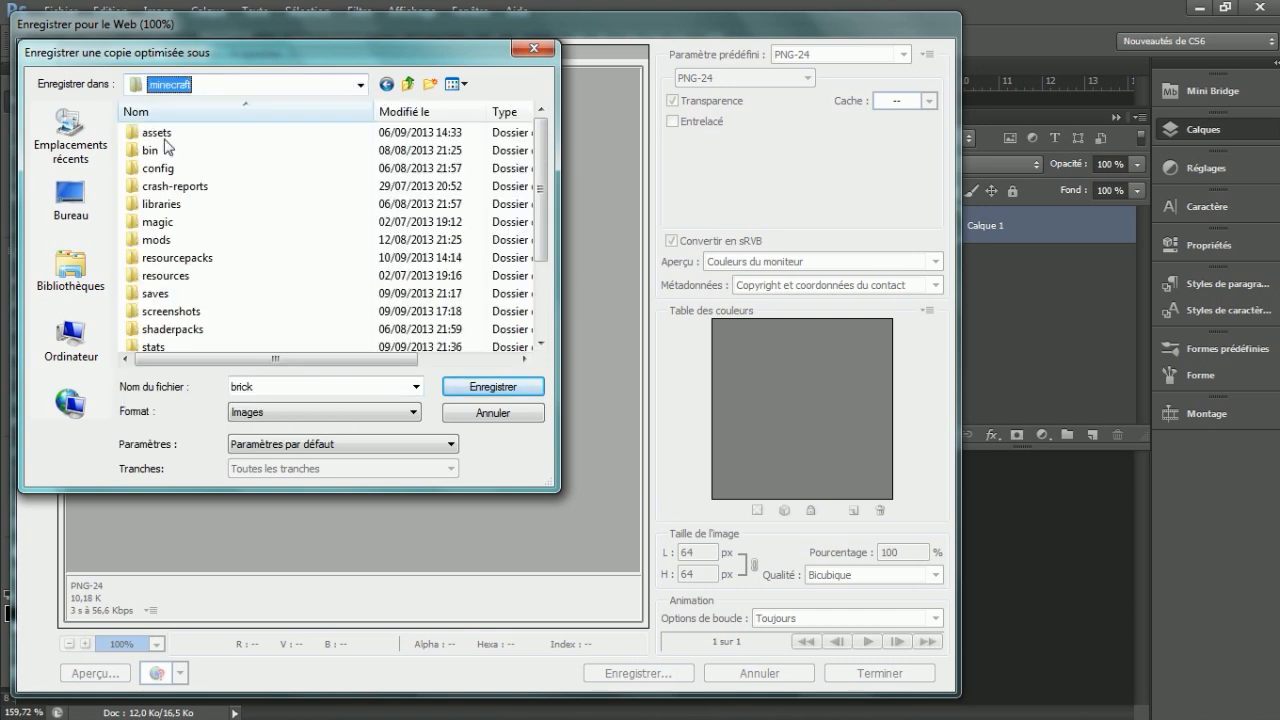
double_click(185, 257)
double_click(170, 150)
double_click(170, 155)
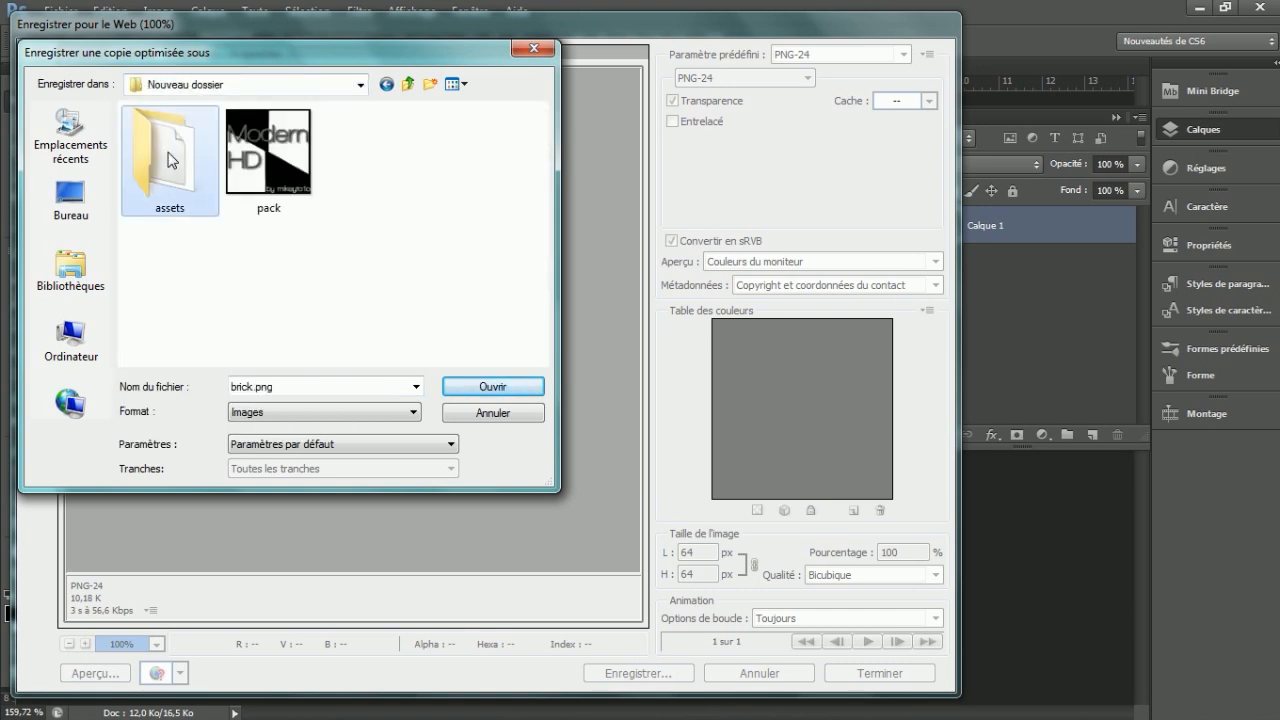
double_click(170, 135)
double_click(165, 276)
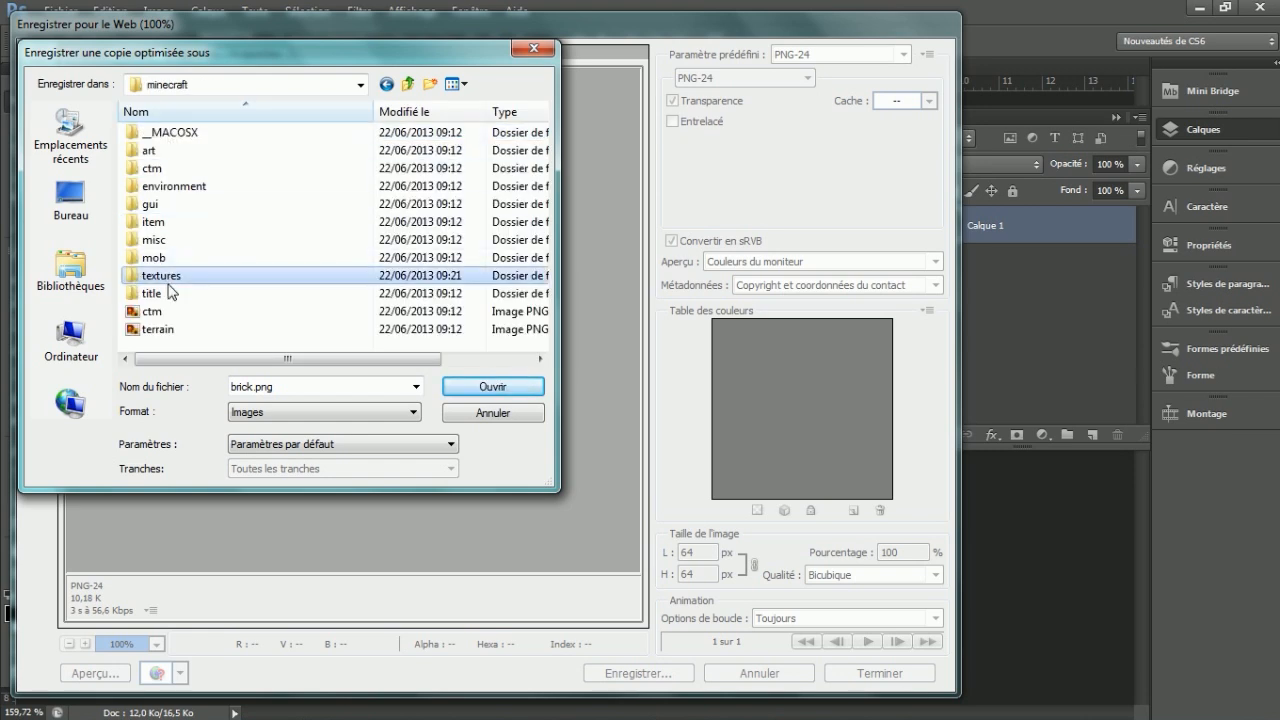
double_click(195, 134)
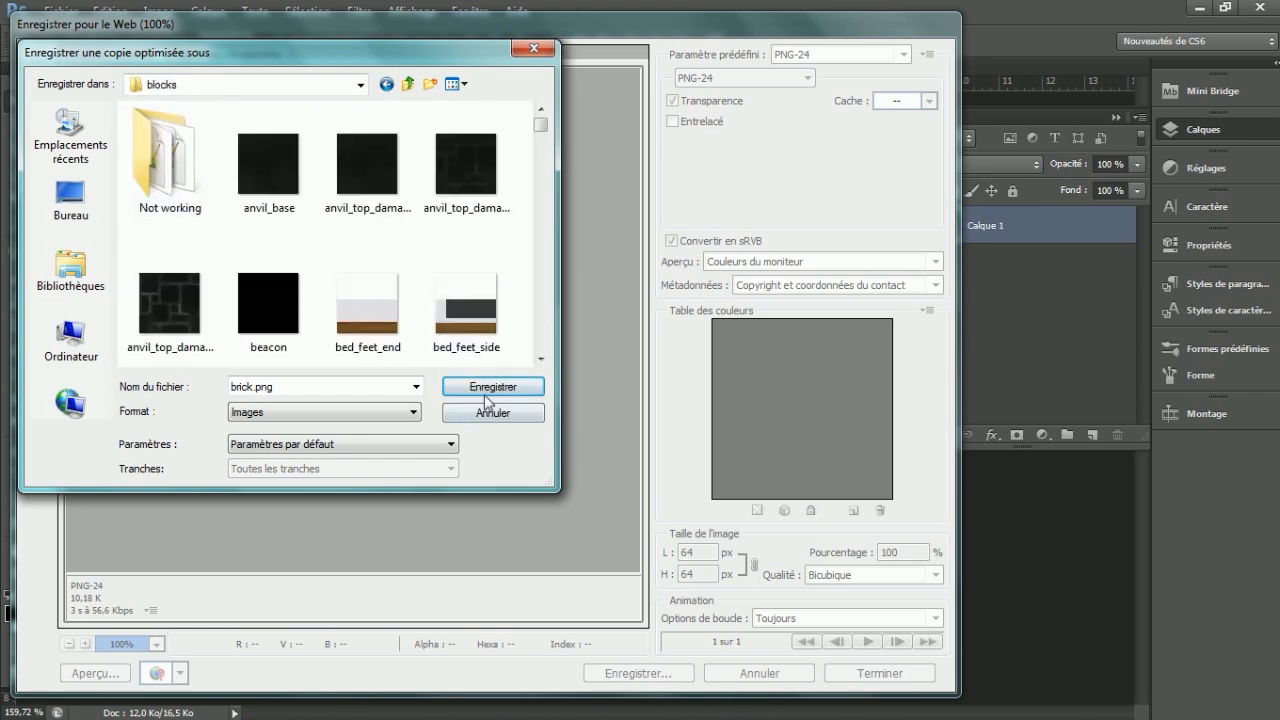
left_click_drag(540, 125, 540, 139)
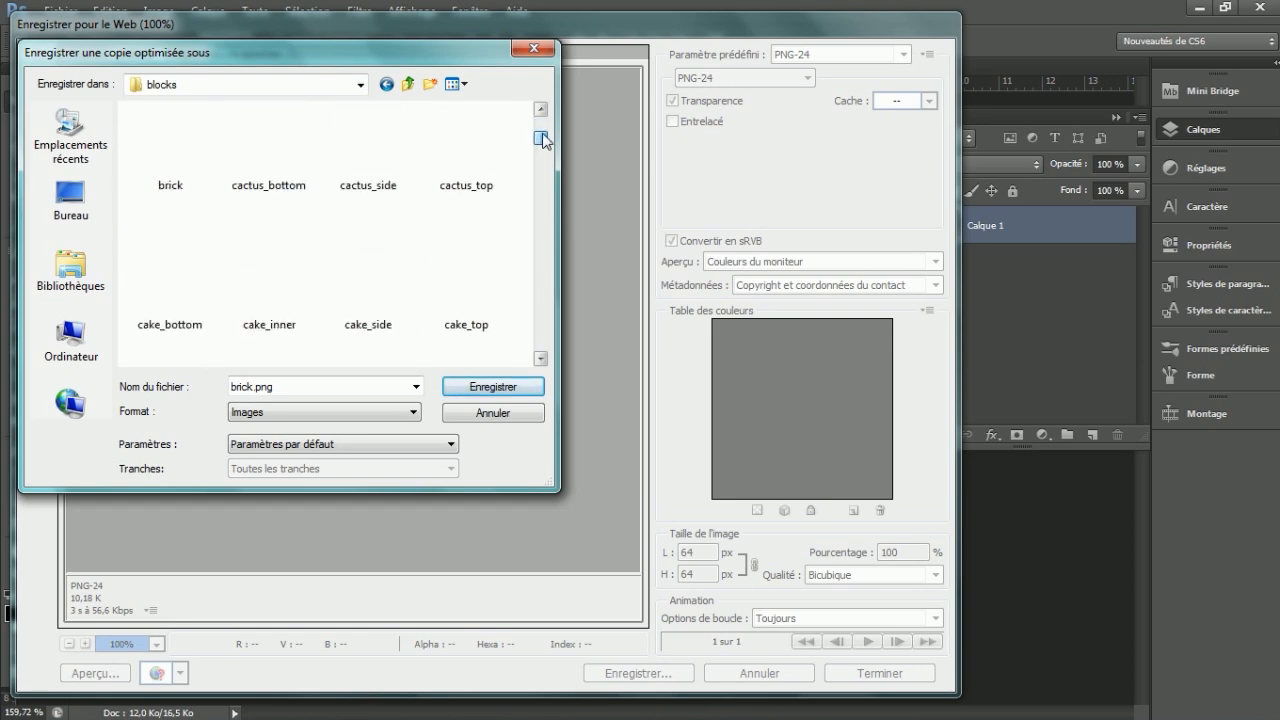
left_click(147, 170)
left_click(492, 386)
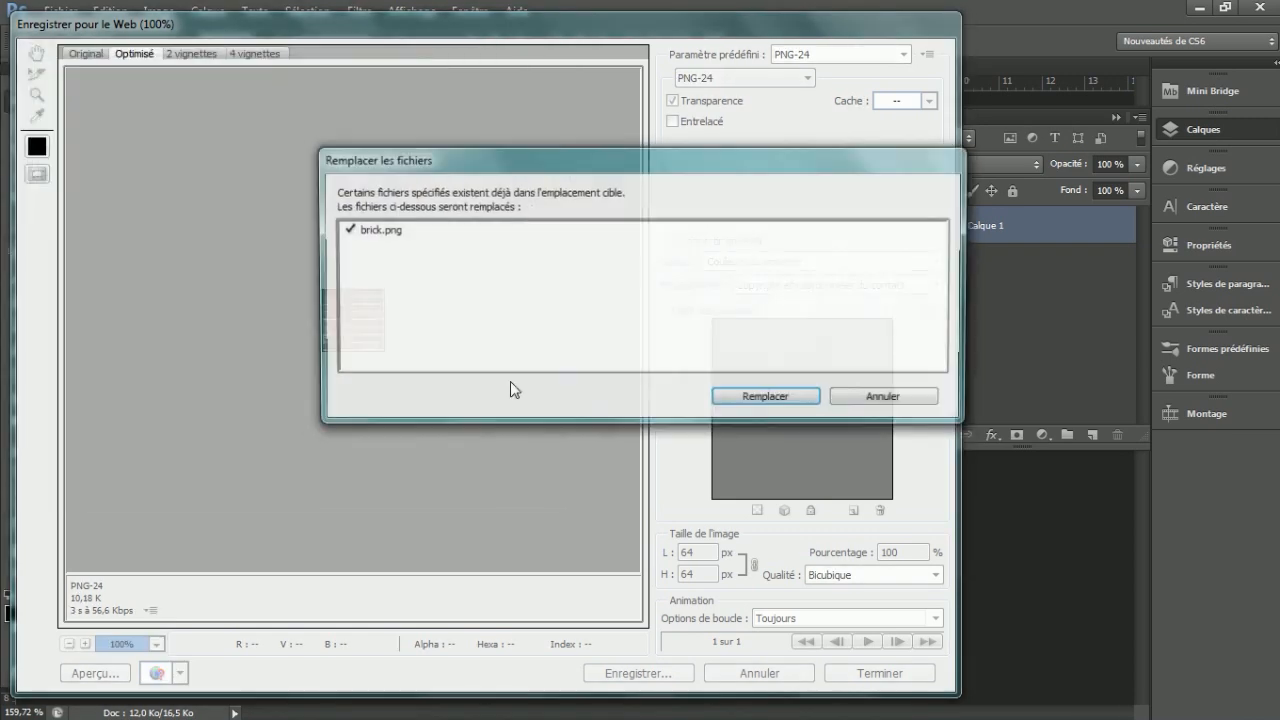
left_click(751, 398)
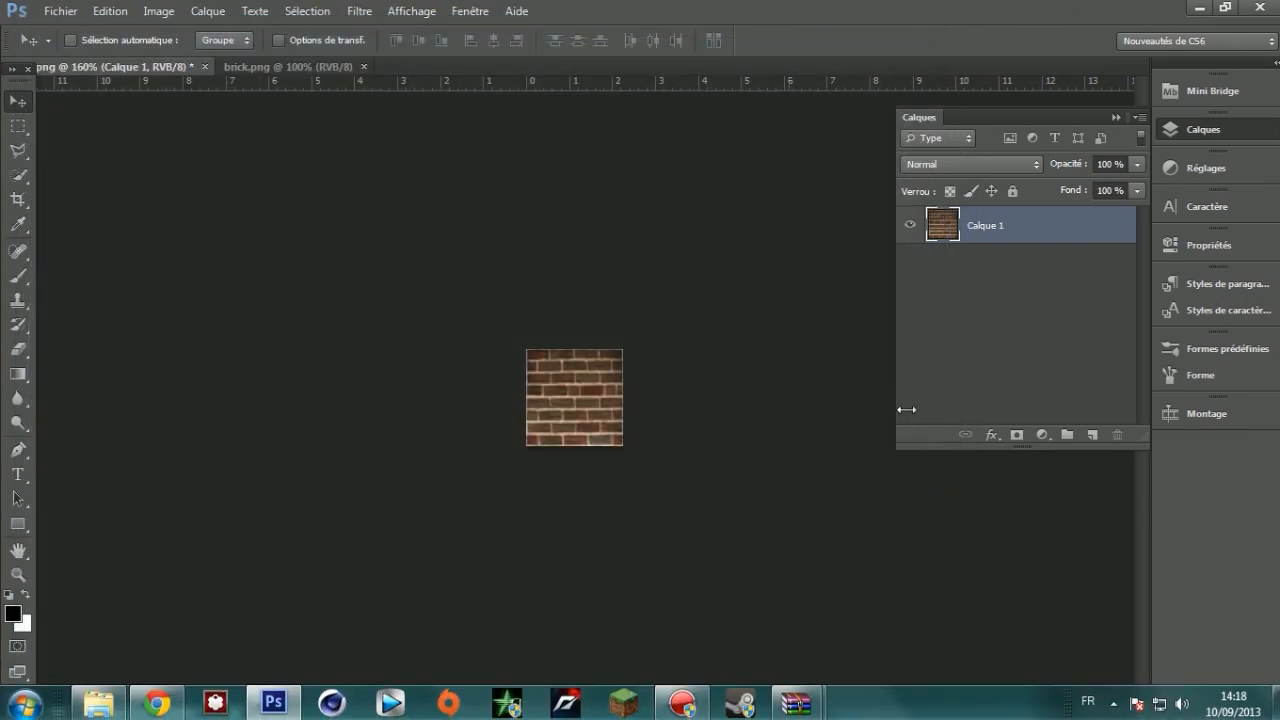
Minimize Photoshop and close the DrachenRitter ArtZ and DooMCrafT archive windows
left_click(1197, 8)
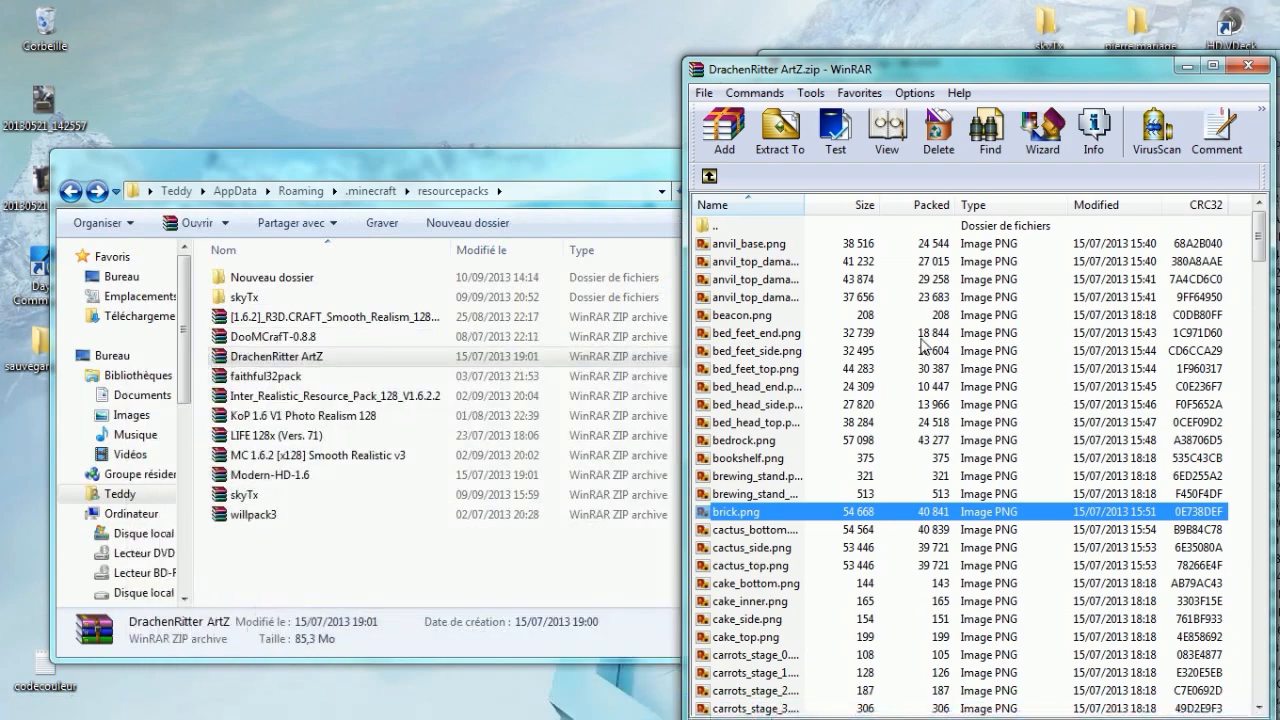
left_click(1248, 66)
left_click_drag(1243, 62, 1150, 62)
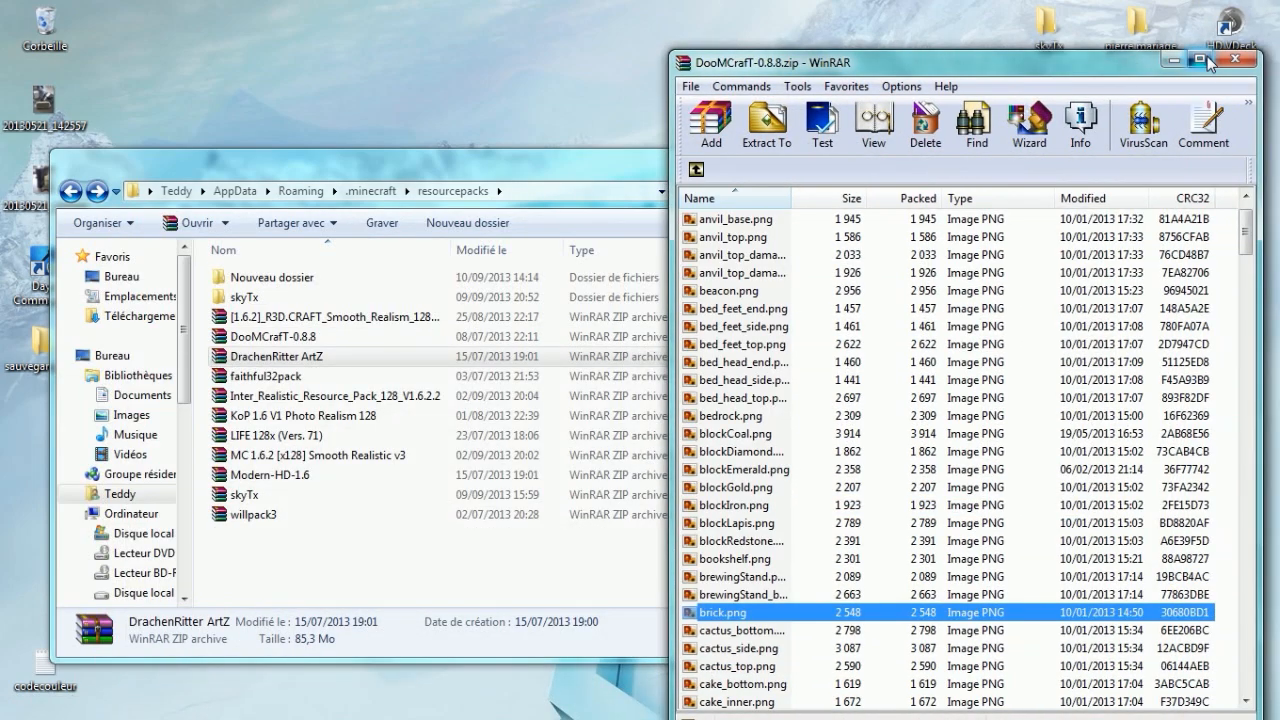
left_click(1222, 62)
View the replaced brick image in the assets/minecraft/textures/blocks folder of Nouveau dossier, then close the preview
double_click(306, 283)
double_click(295, 287)
double_click(285, 288)
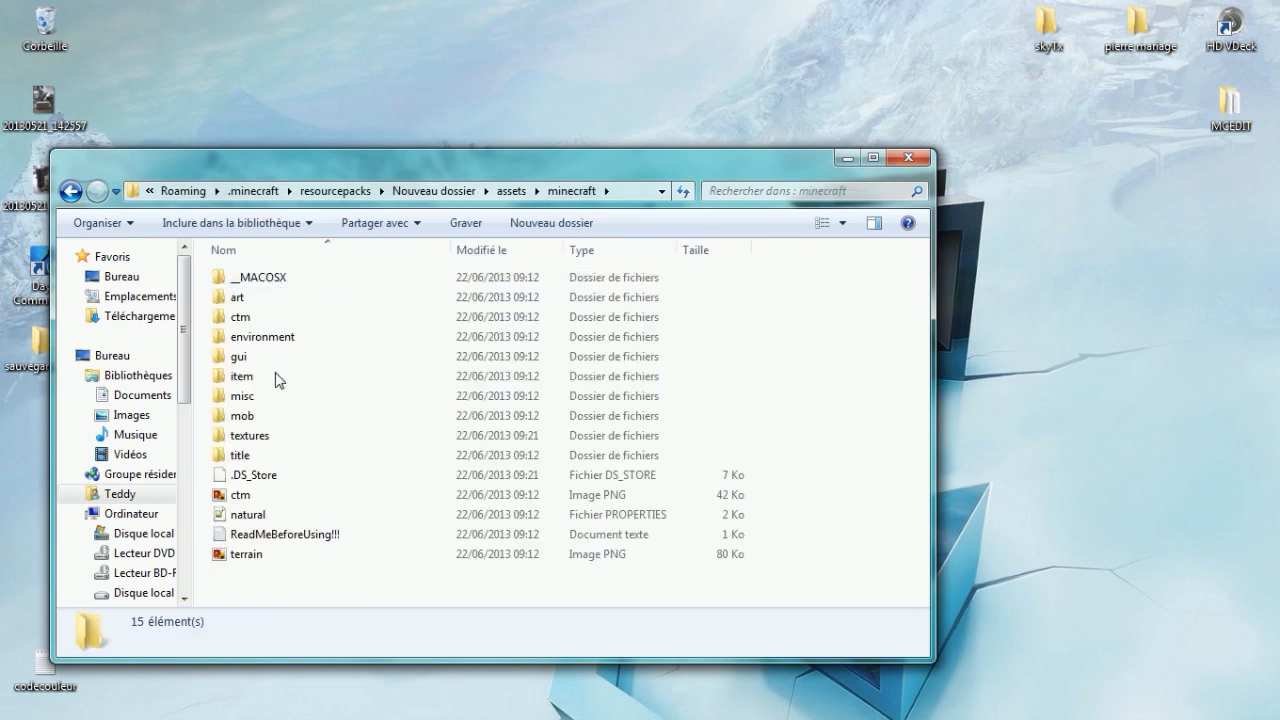
double_click(265, 443)
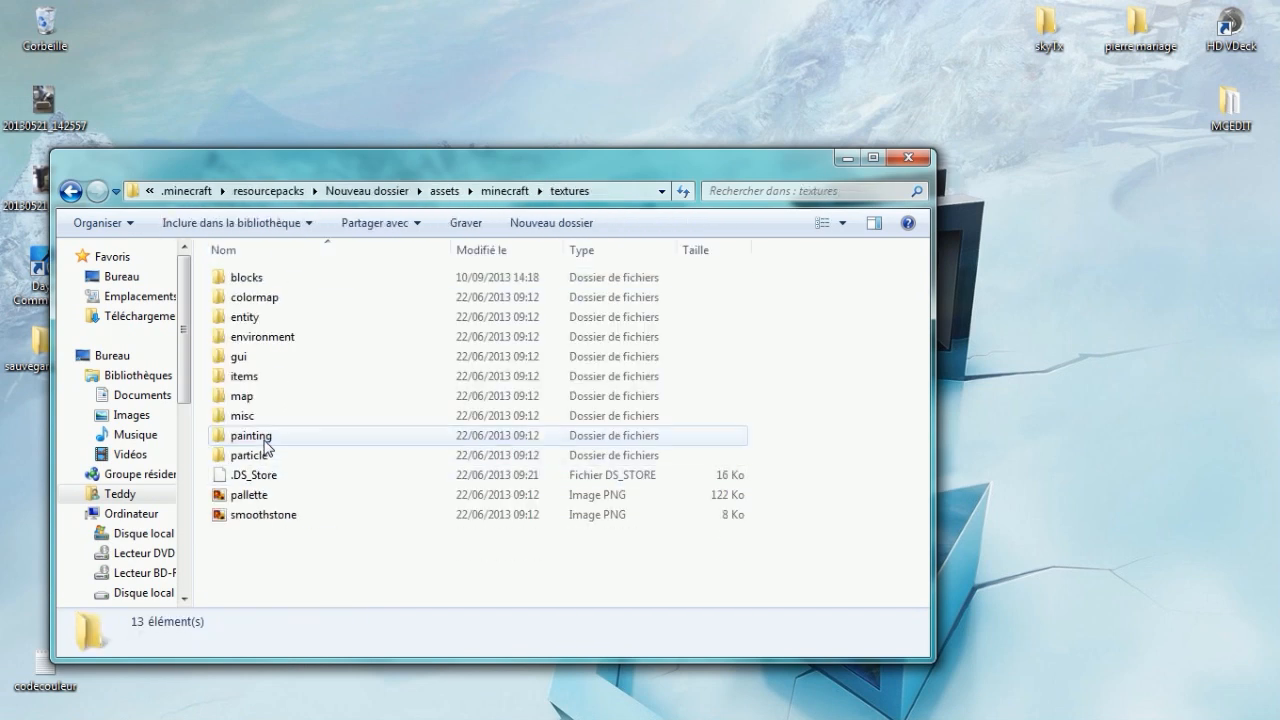
double_click(280, 275)
scroll(386, 394, "down", 4)
scroll(530, 365, "up", 2)
double_click(532, 365)
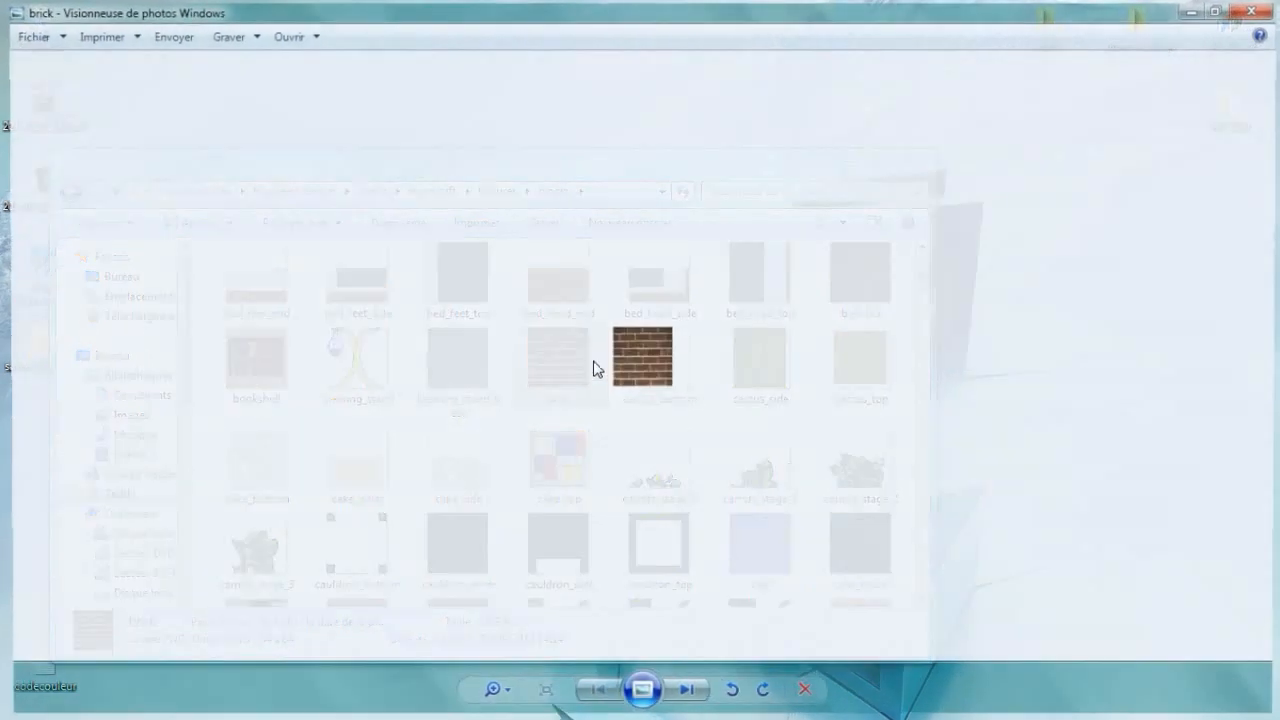
left_click(1260, 7)
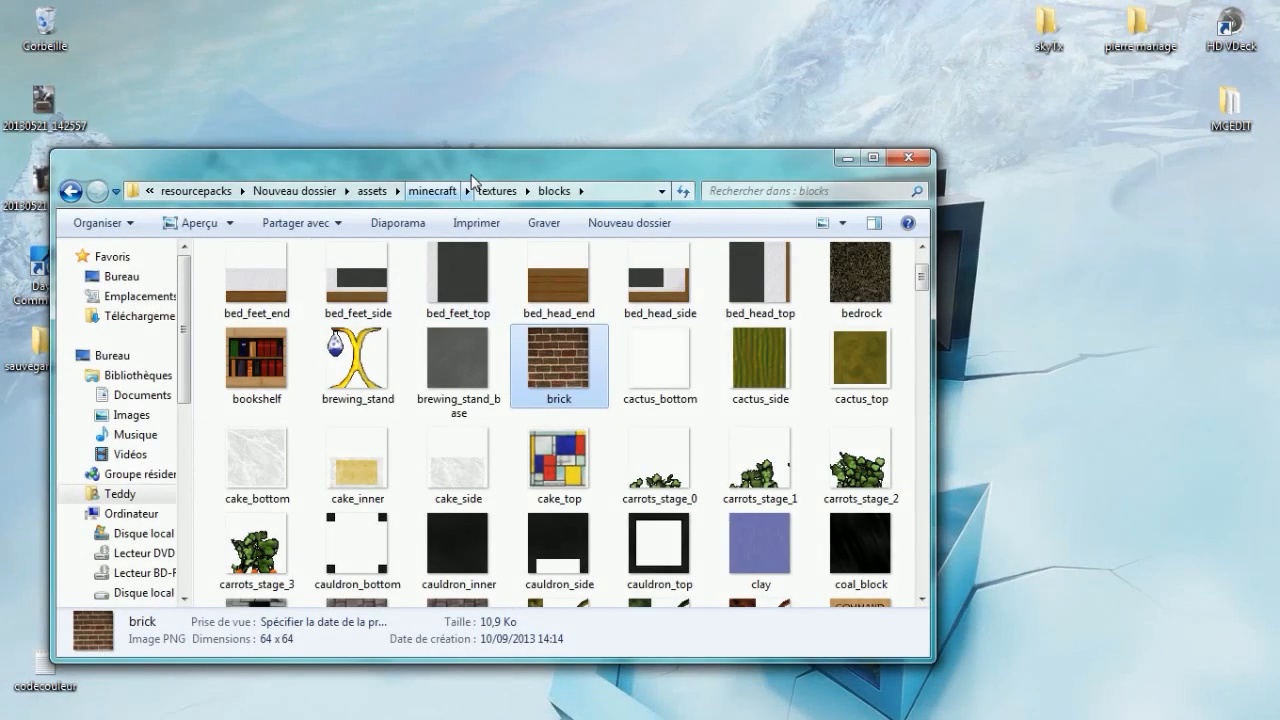
Look over the block textures and go back up the folder levels to the .minecraft folder
left_click_drag(470, 174, 478, 102)
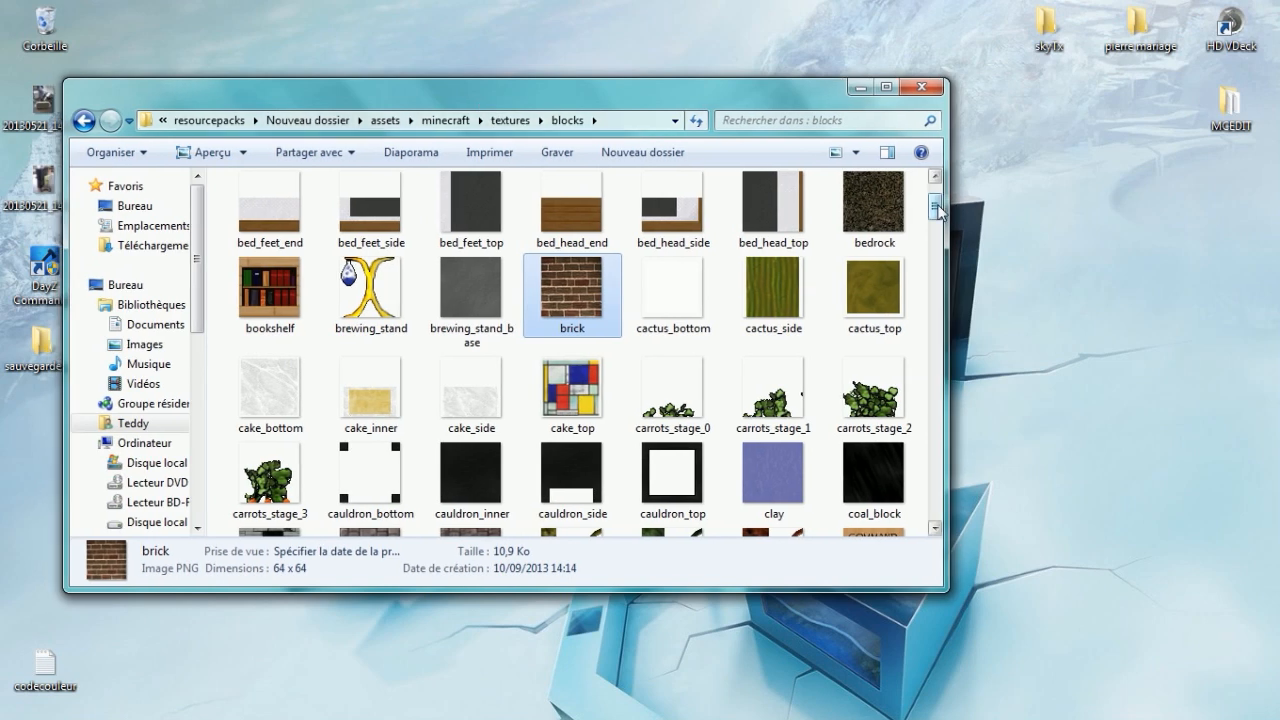
left_click_drag(939, 208, 938, 180)
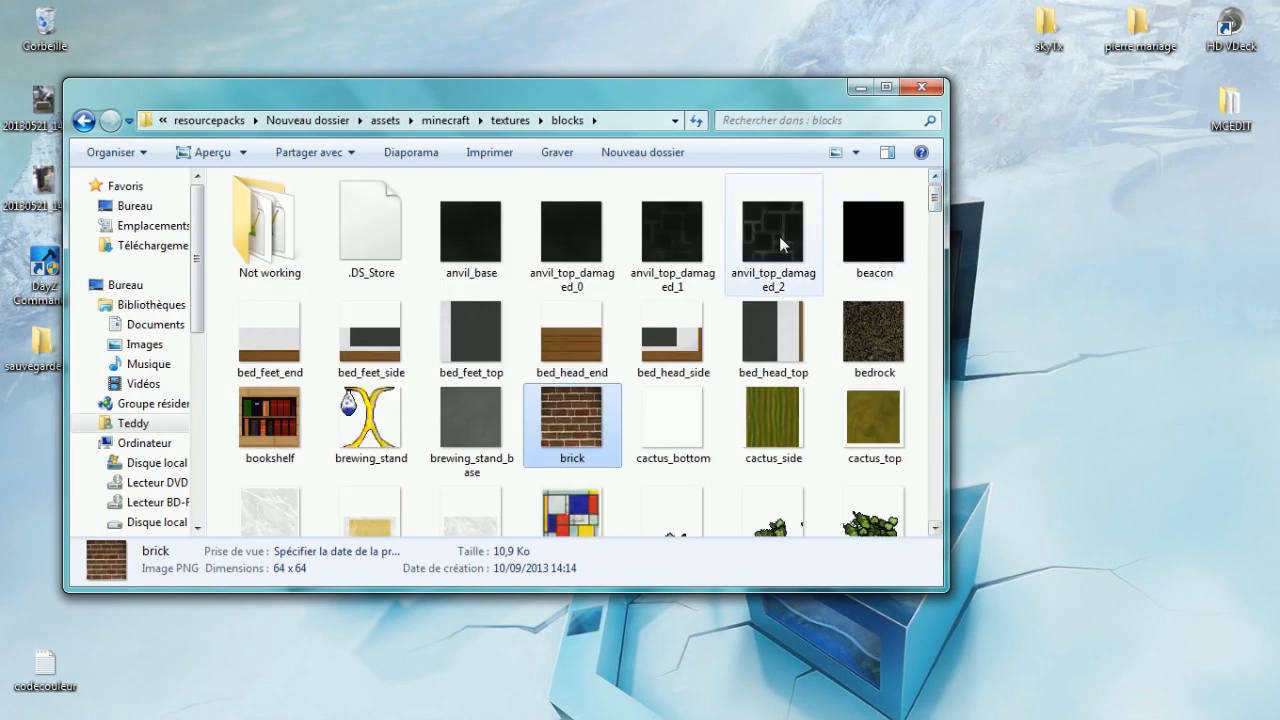
left_click_drag(334, 105, 307, 43)
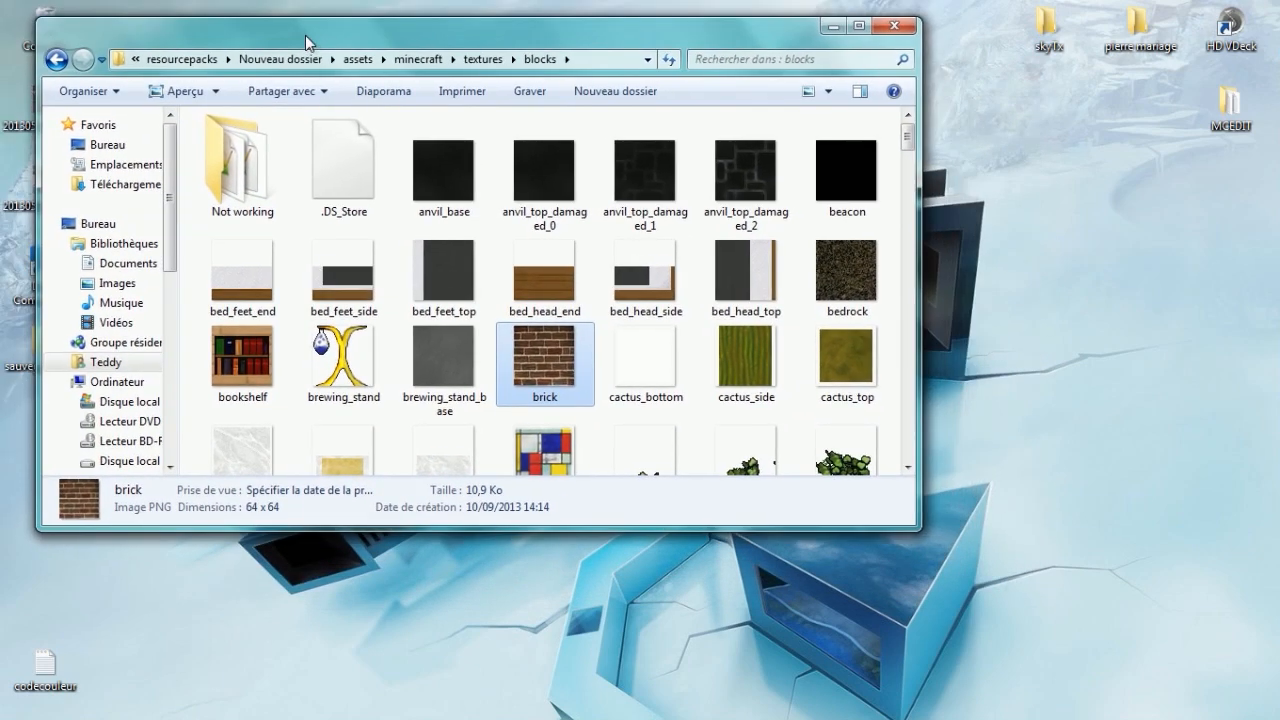
left_click(57, 62)
left_click(57, 62)
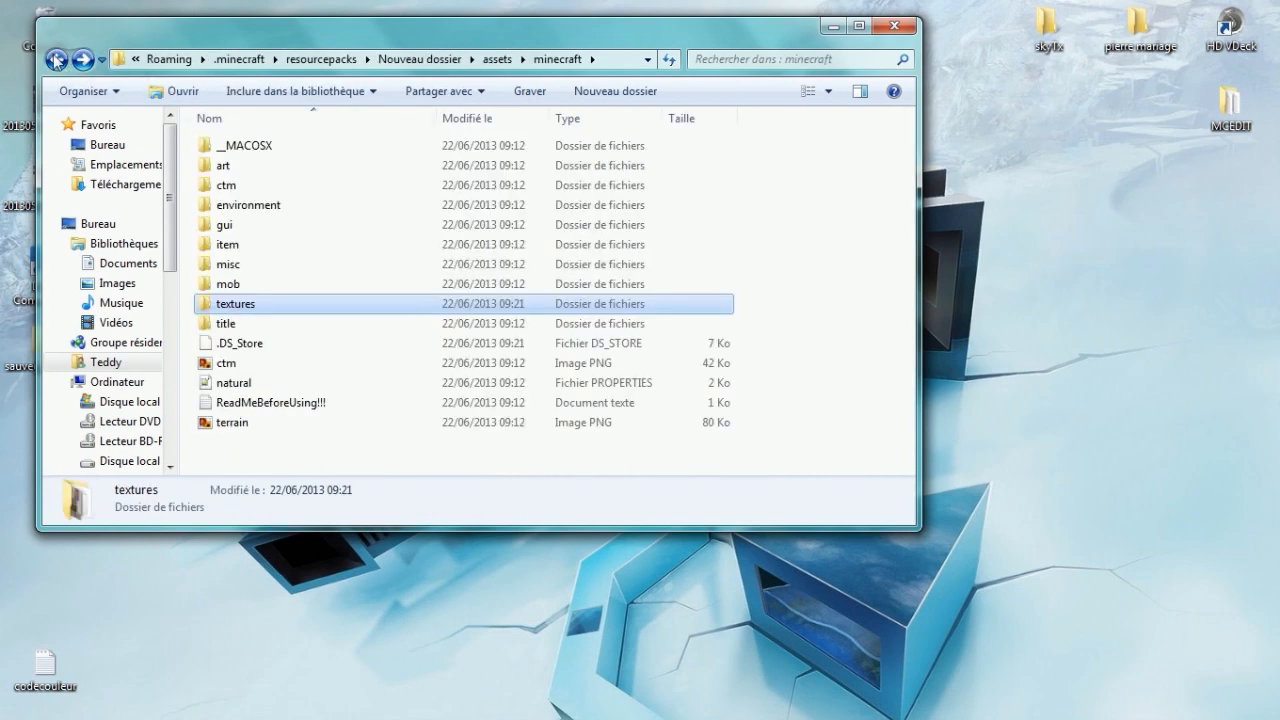
left_click(56, 61)
left_click(56, 61)
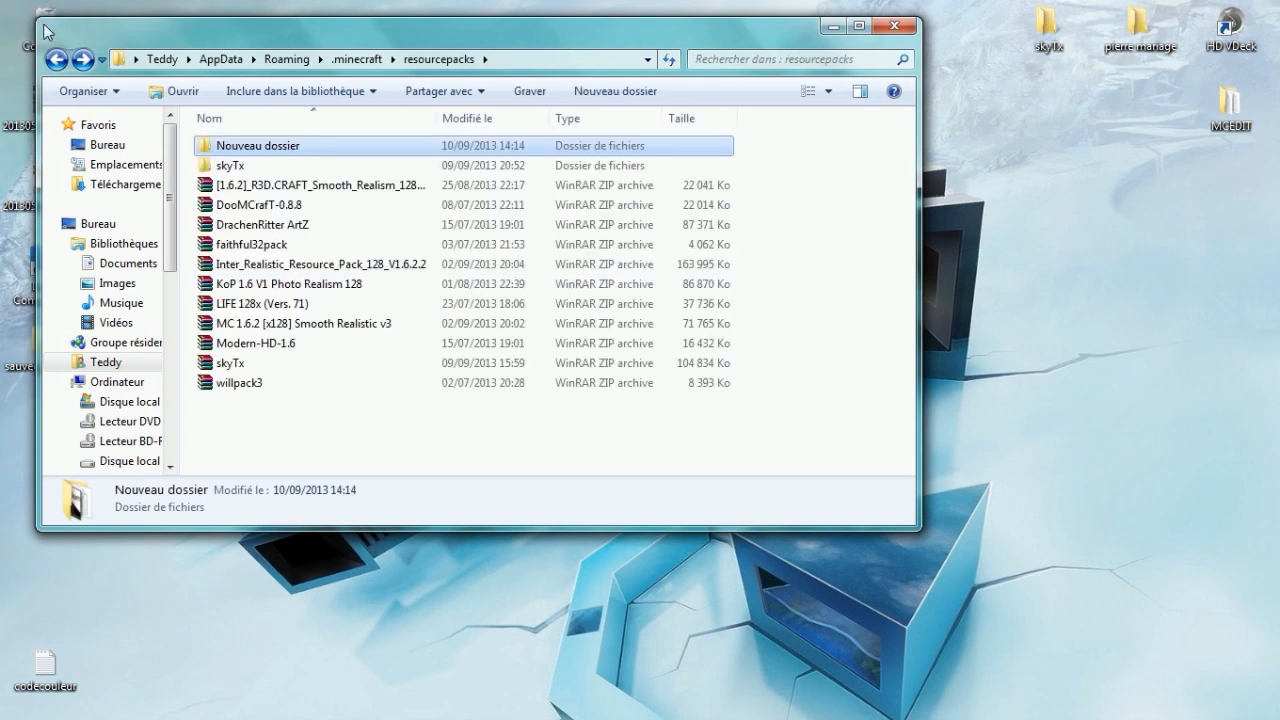
left_click(57, 60)
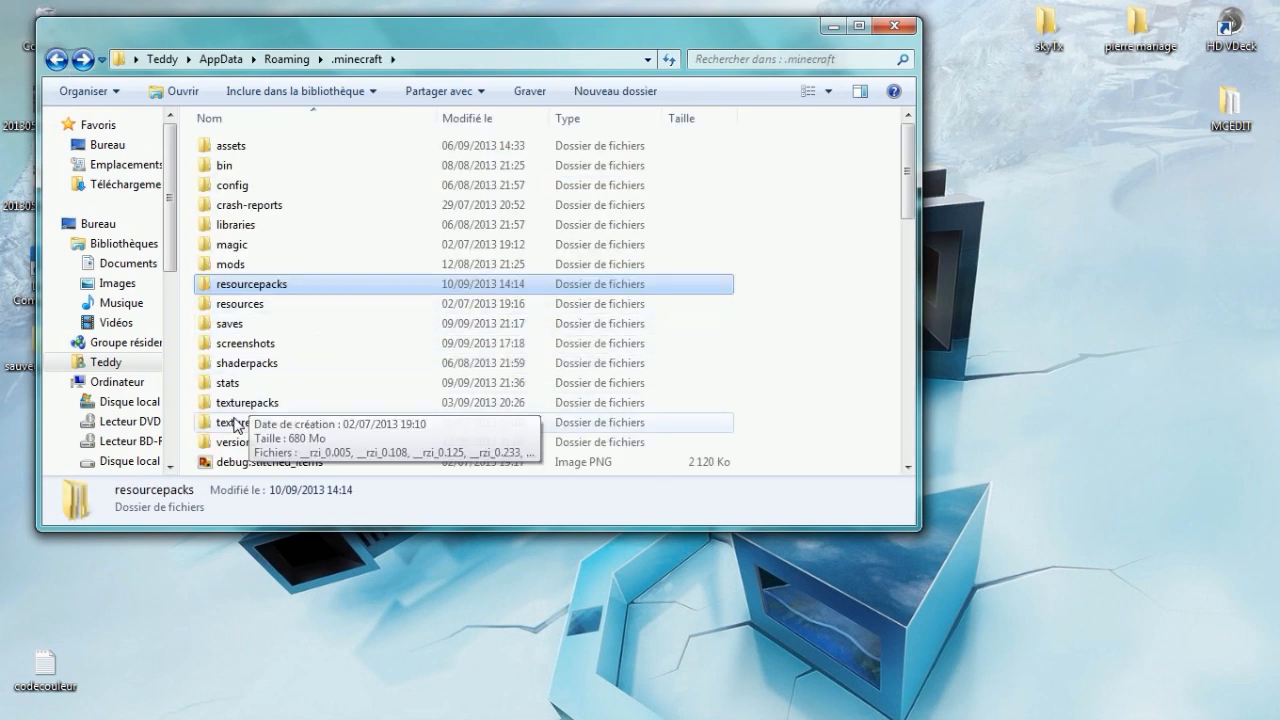
Open the texturepacks folder, look through the item textures inside the HD-Pack-1.5 archive, and close the archive
double_click(240, 404)
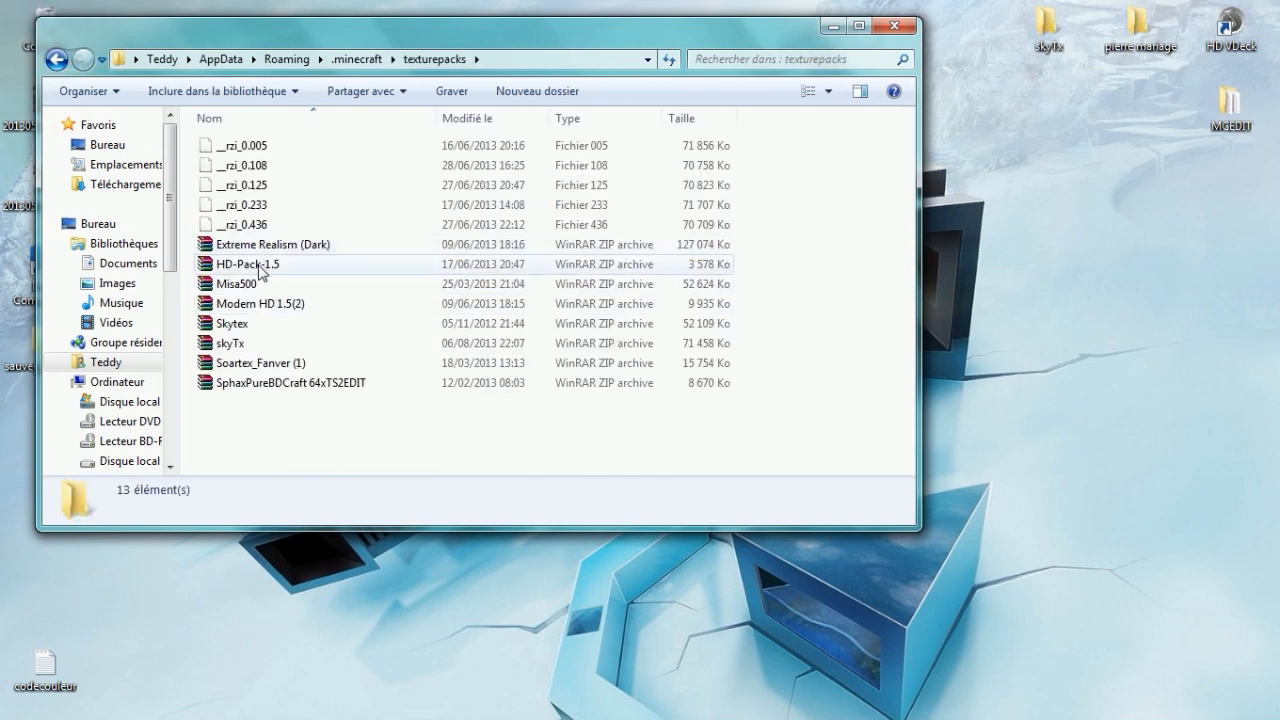
double_click(262, 266)
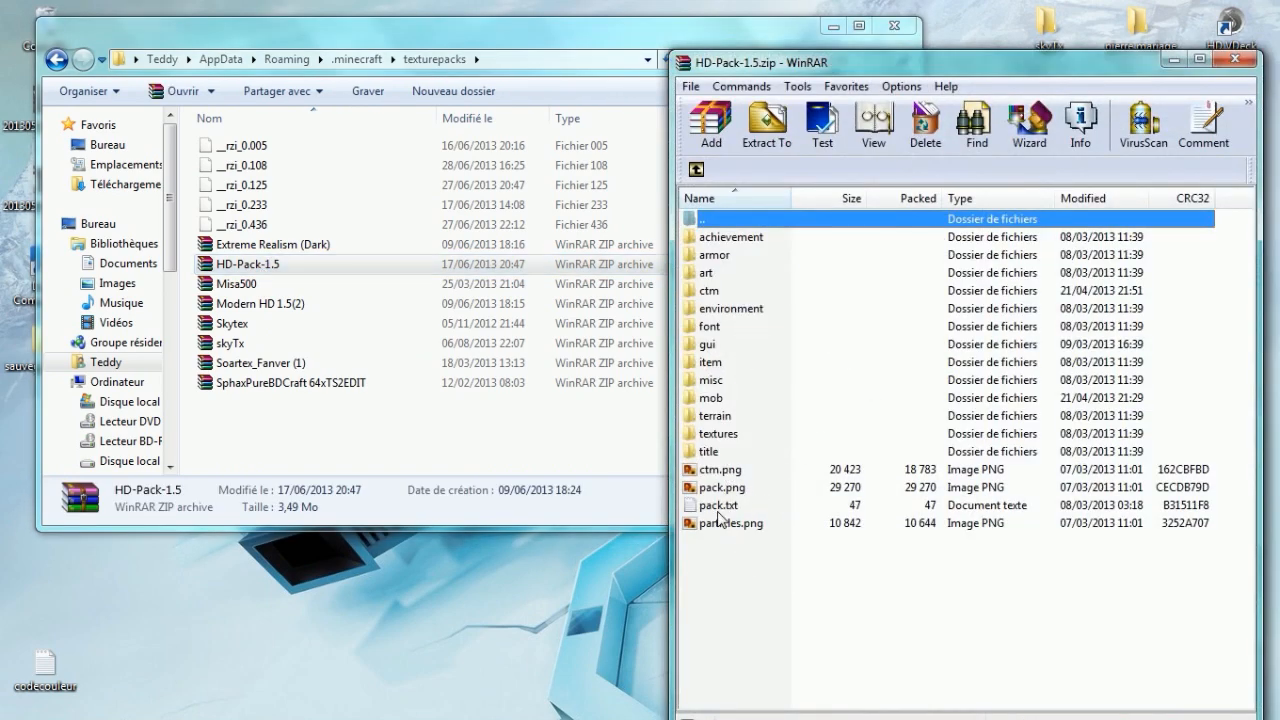
double_click(716, 436)
double_click(713, 255)
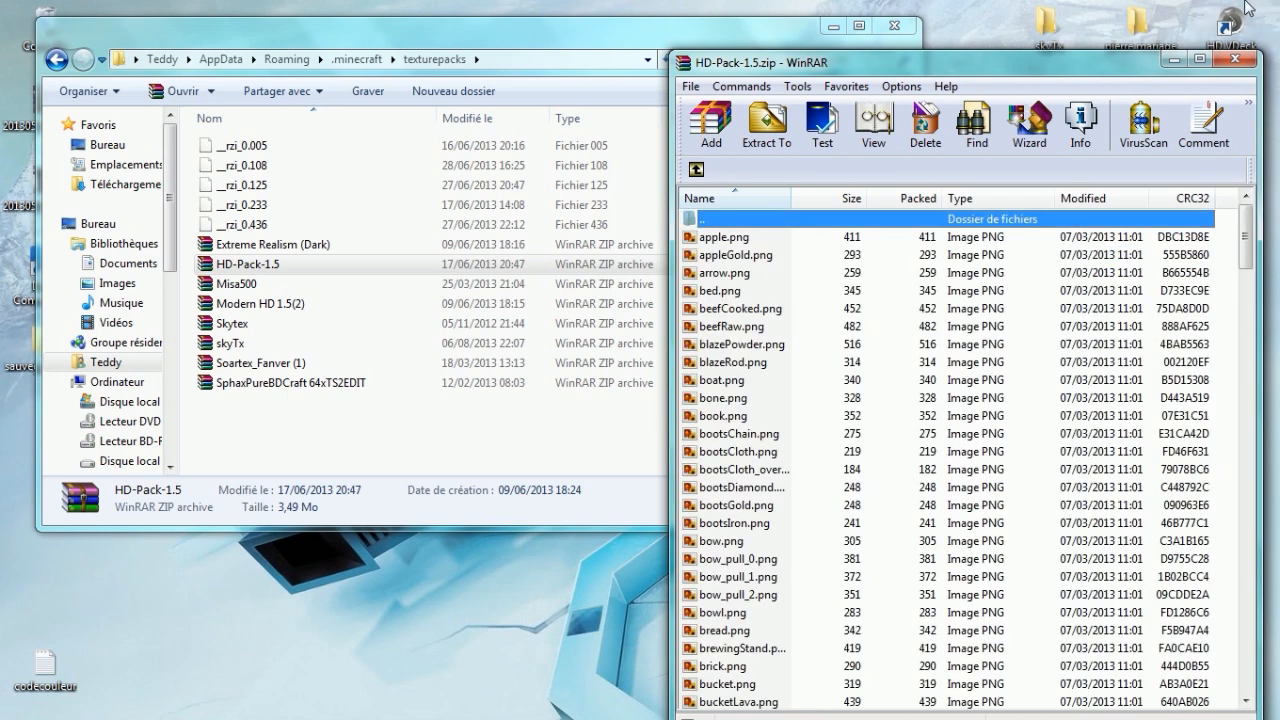
left_click(1236, 60)
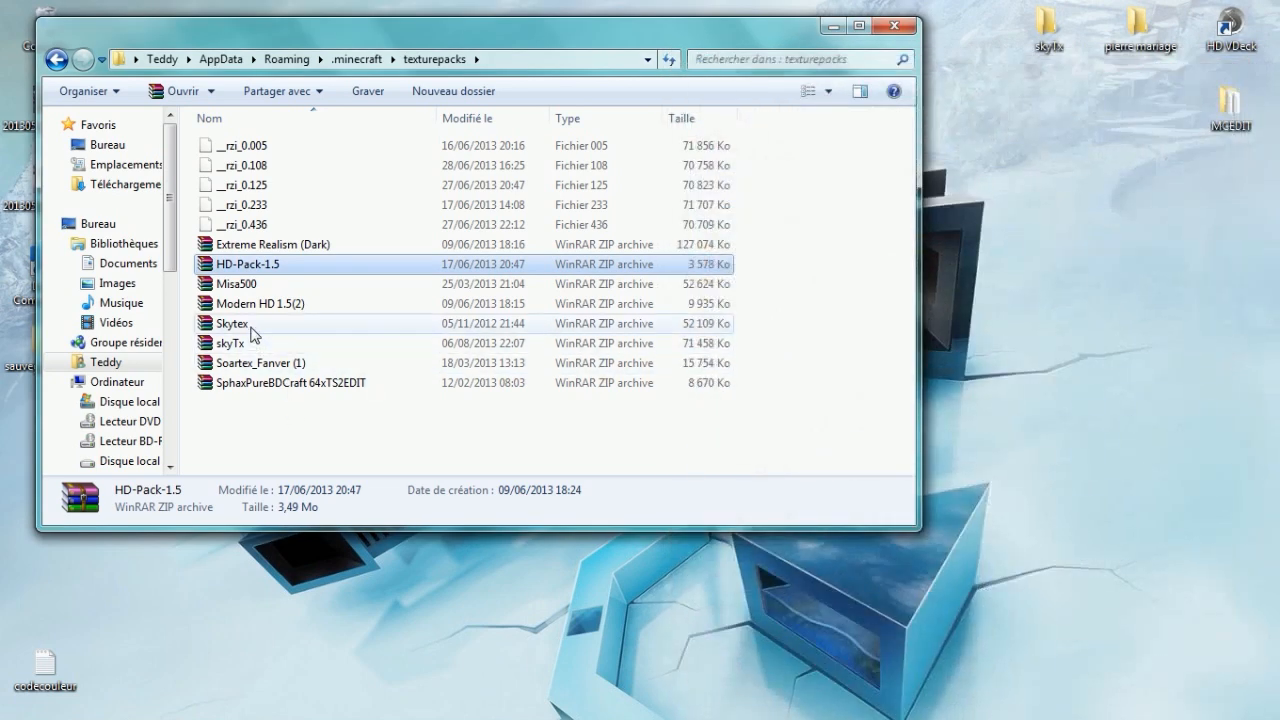
Open the Skytex archive and load its terrain.png into Photoshop as a new document
double_click(232, 323)
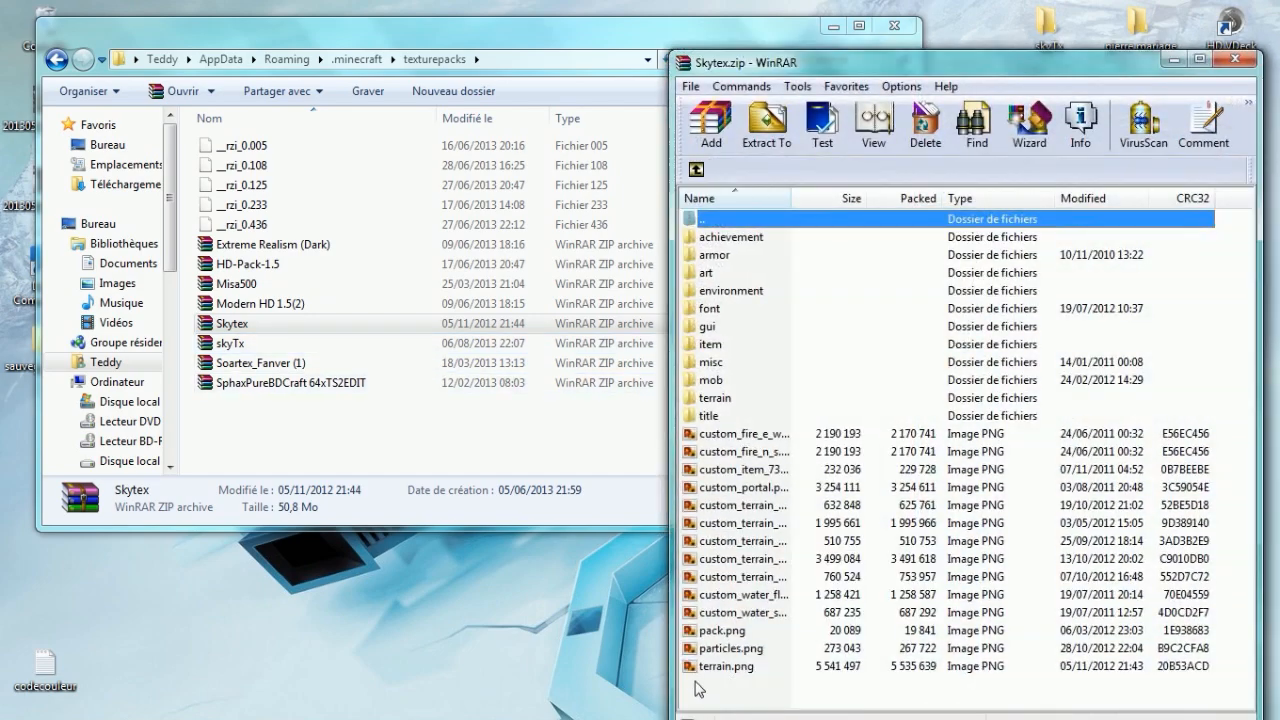
left_click(708, 668)
left_click_drag(714, 683, 587, 706)
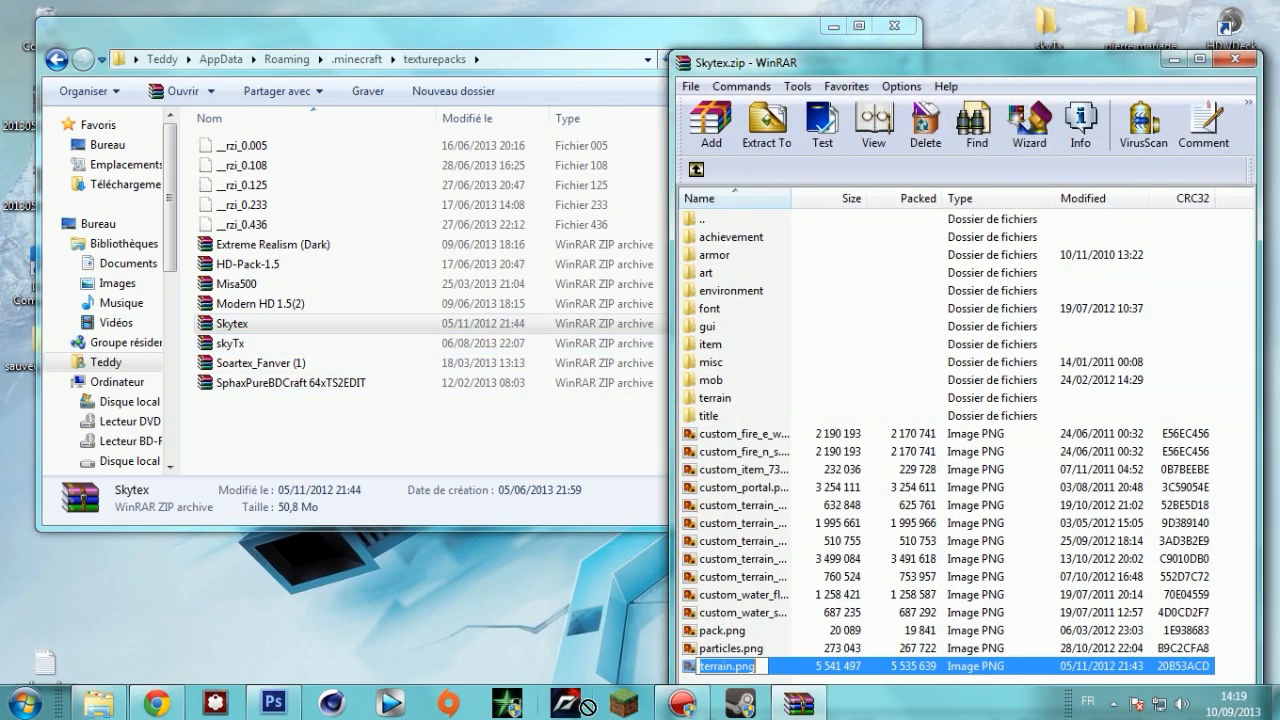
left_click_drag(288, 710, 453, 61)
left_click(363, 66)
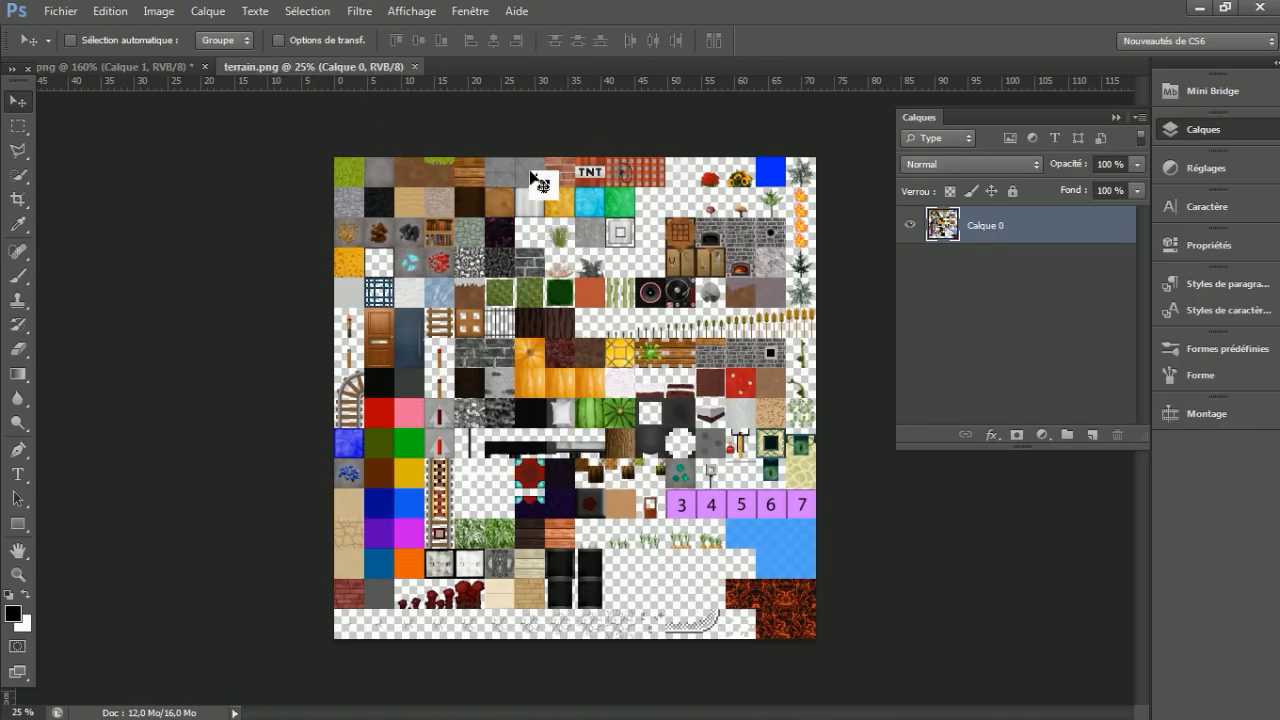
Select exactly the red brick tile beside the TNT tile in terrain.png with the Rectangular Marquee tool
scroll(513, 290, "up", 1)
scroll(513, 290, "up", 5)
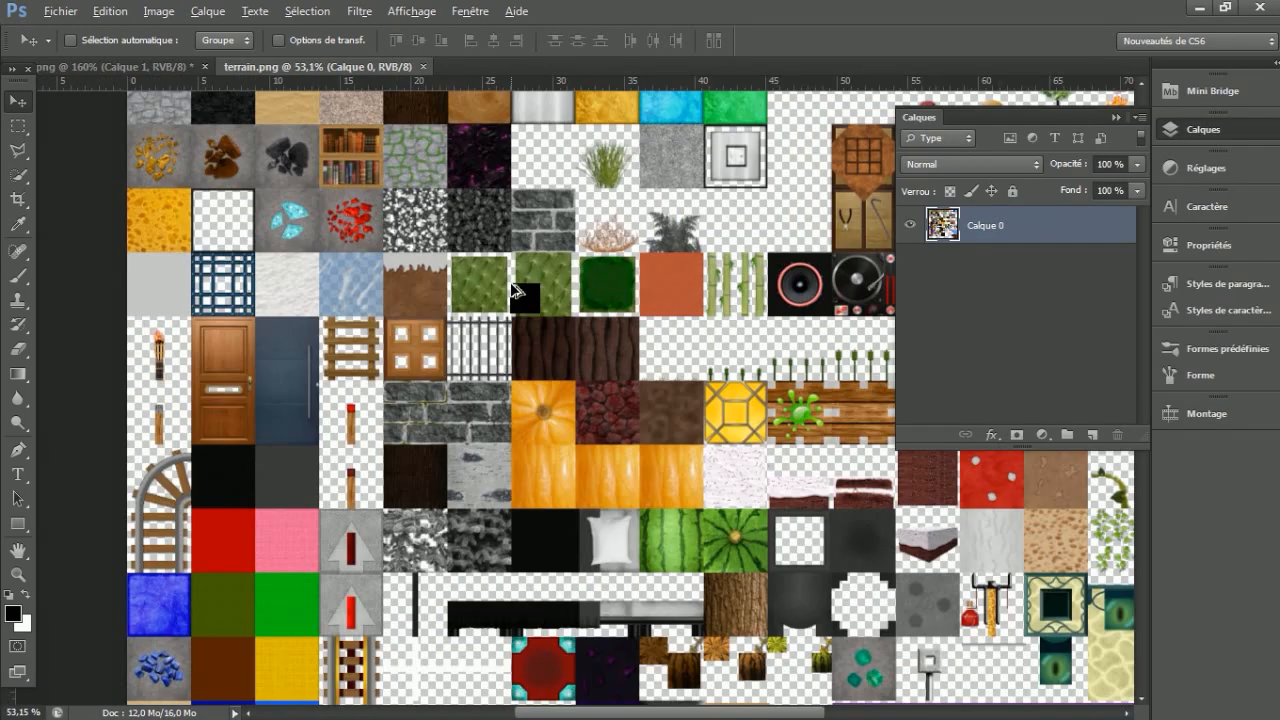
scroll(418, 241, "up", 2)
scroll(370, 282, "up", 3)
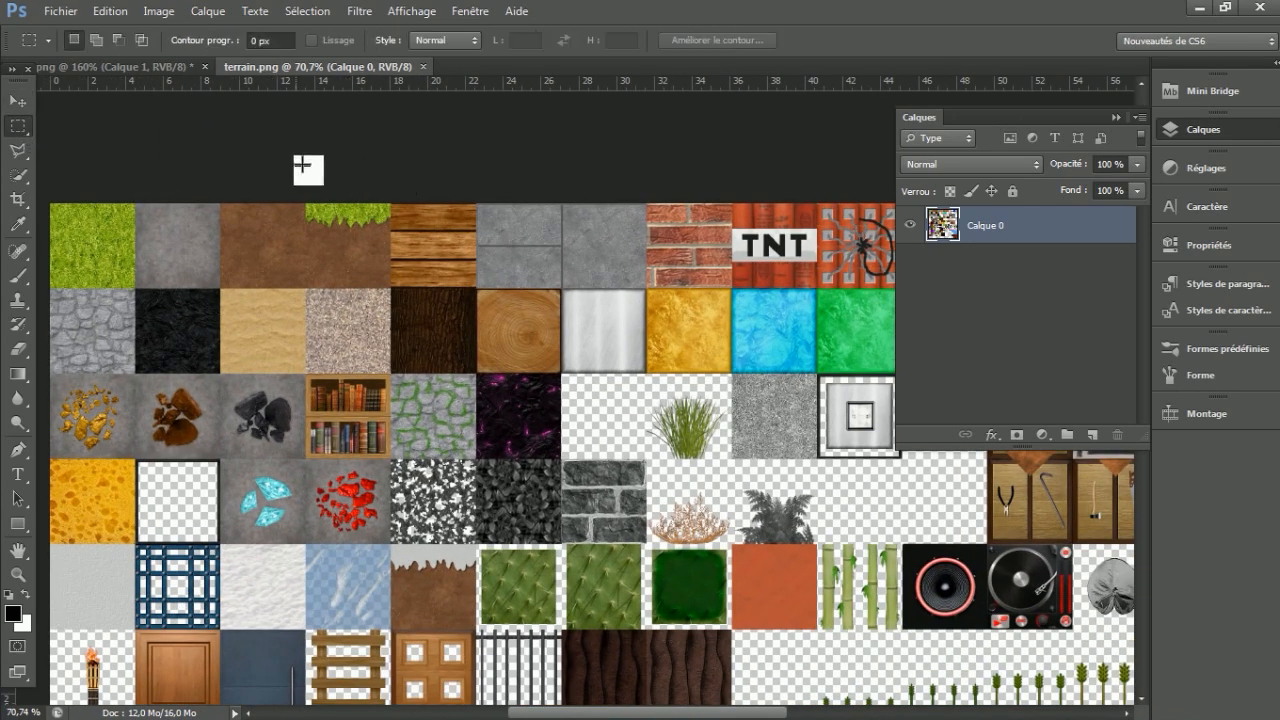
left_click_drag(648, 204, 731, 288)
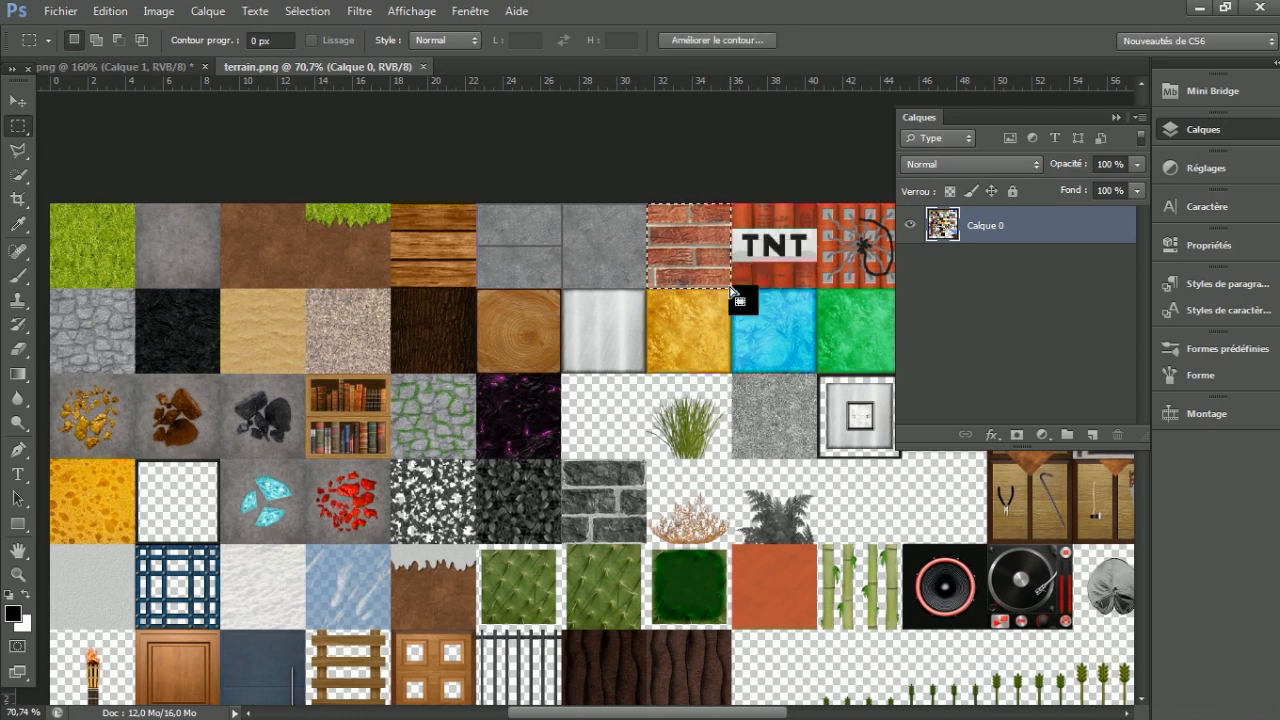
right_click(688, 246)
left_click(805, 412)
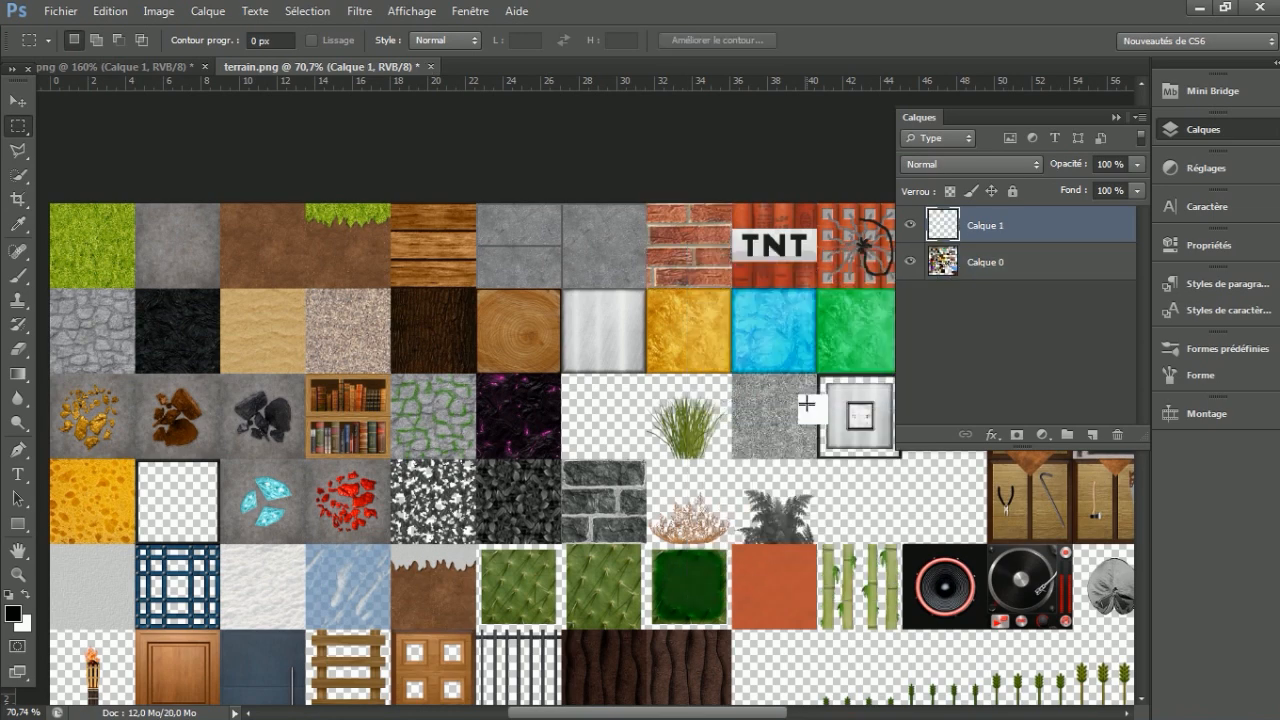
left_click(110, 11)
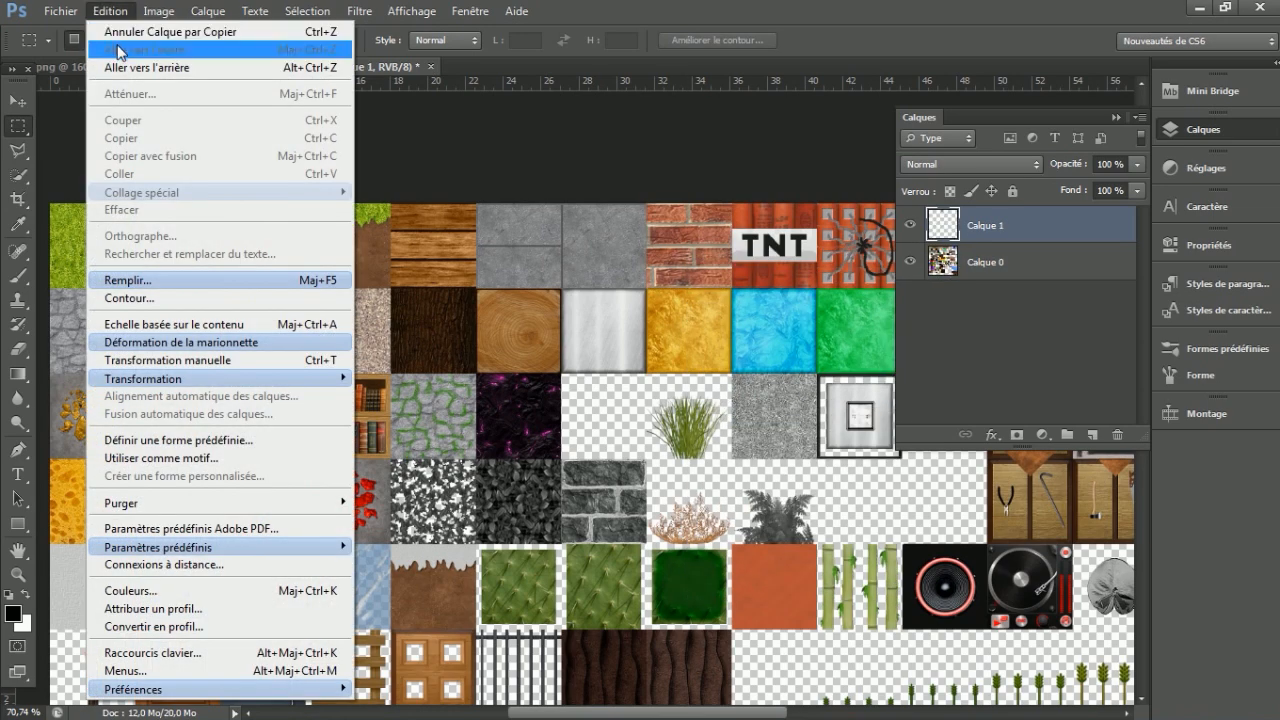
left_click(131, 31)
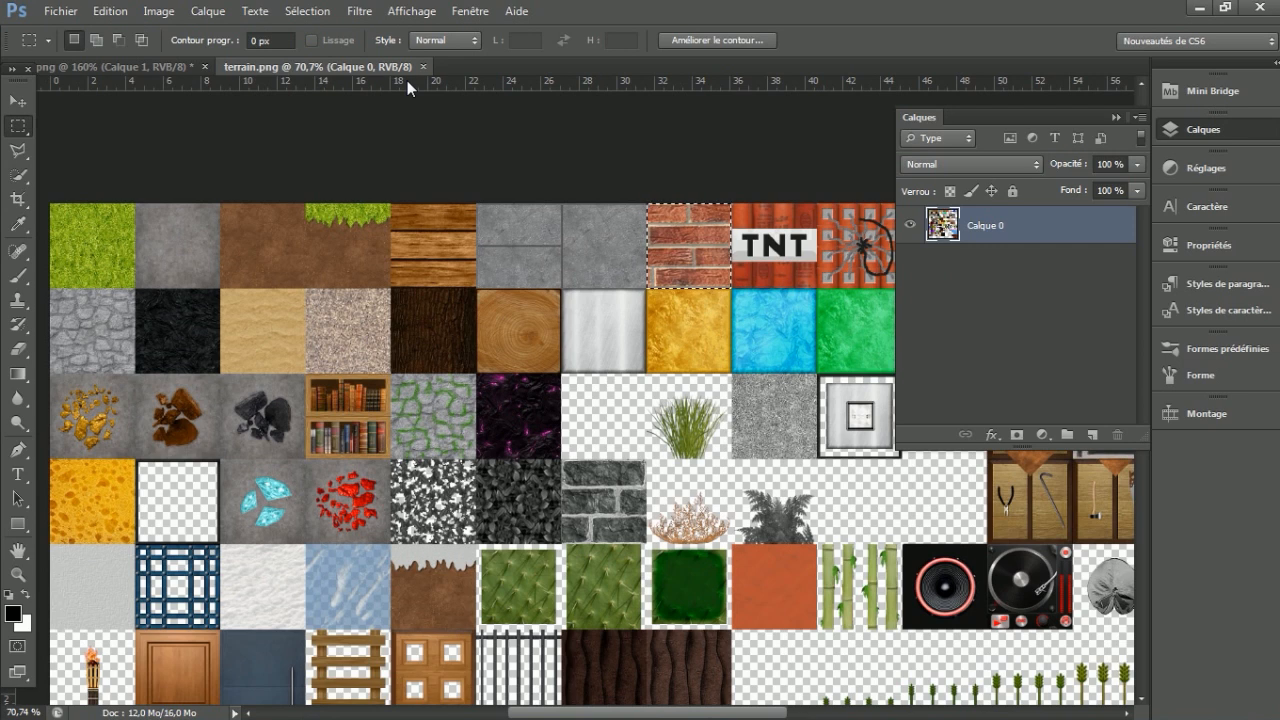
Paste the copied brick tile into the brick texture document and scale it to about 51% to fit the canvas
left_click(124, 66)
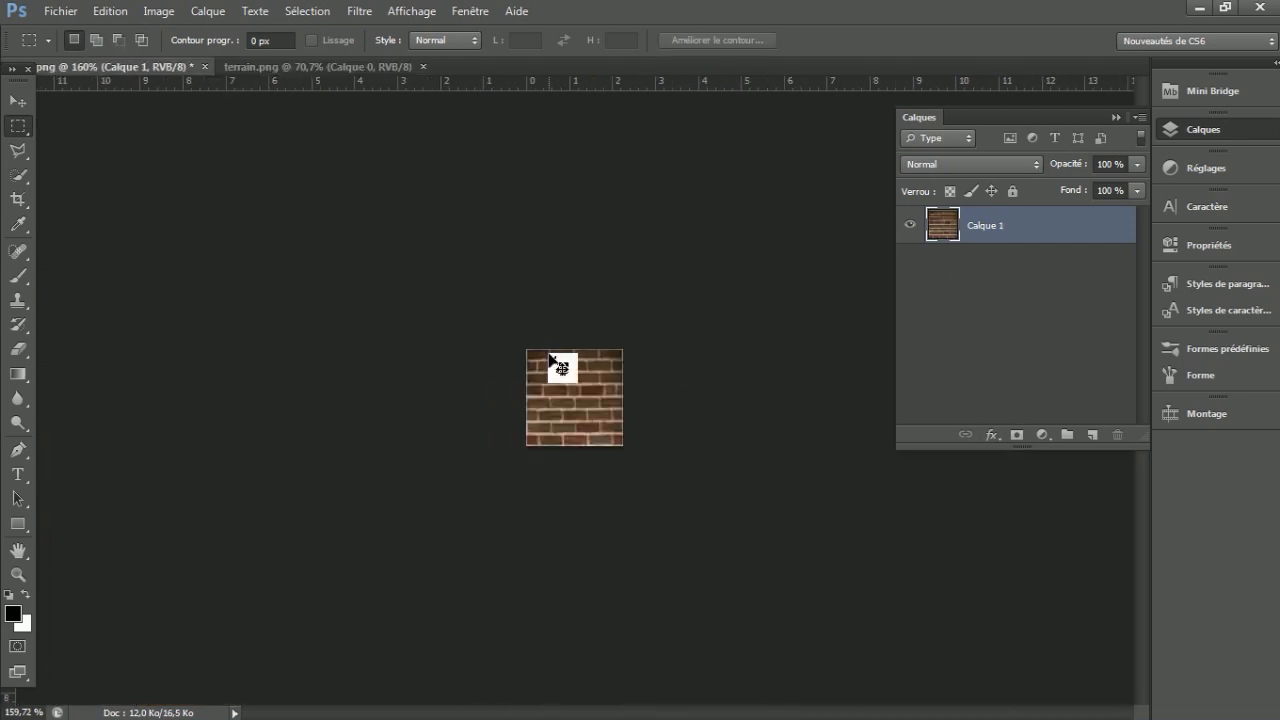
key("ctrl+v")
left_click(17, 101)
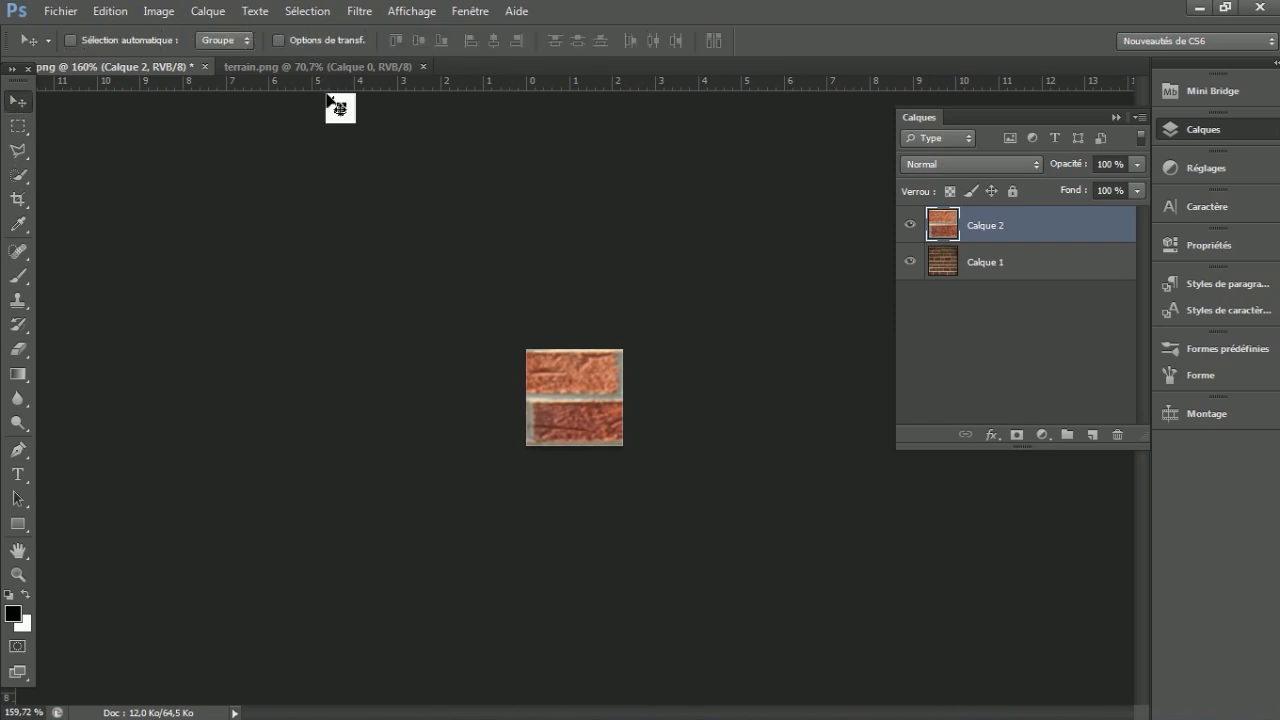
key("ctrl+t")
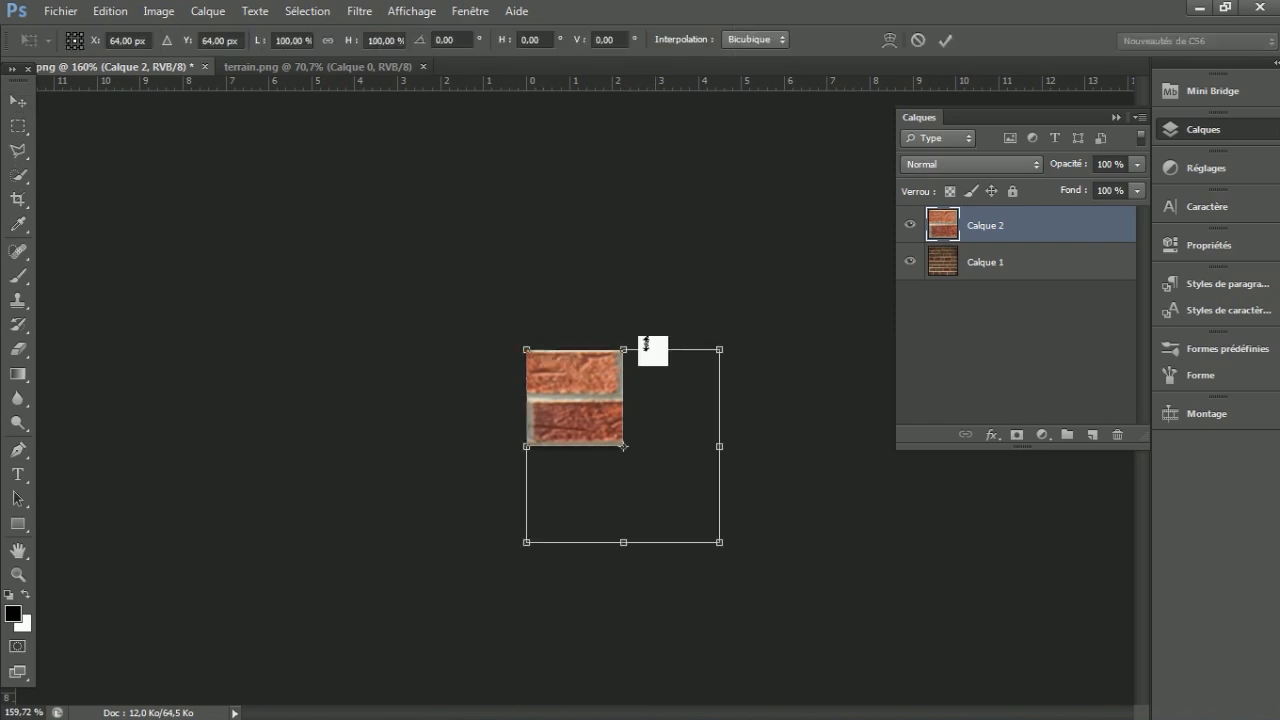
left_click_drag(718, 541, 616, 454)
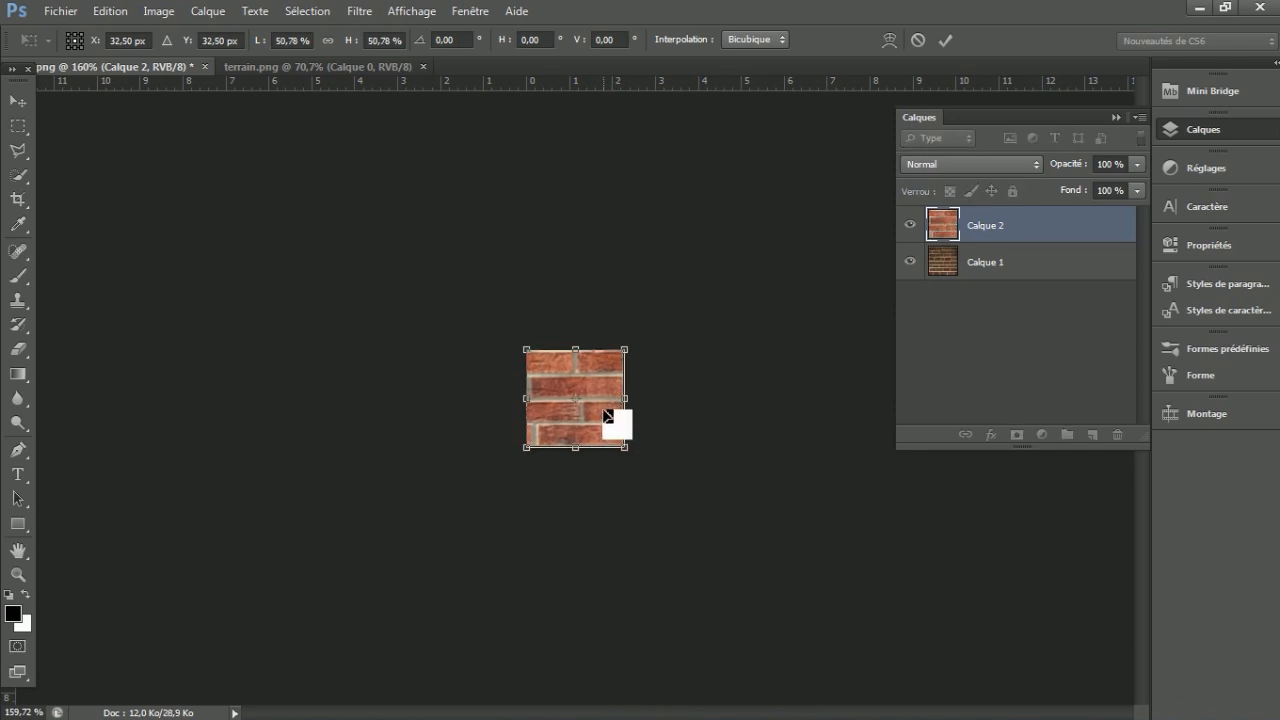
key("Return")
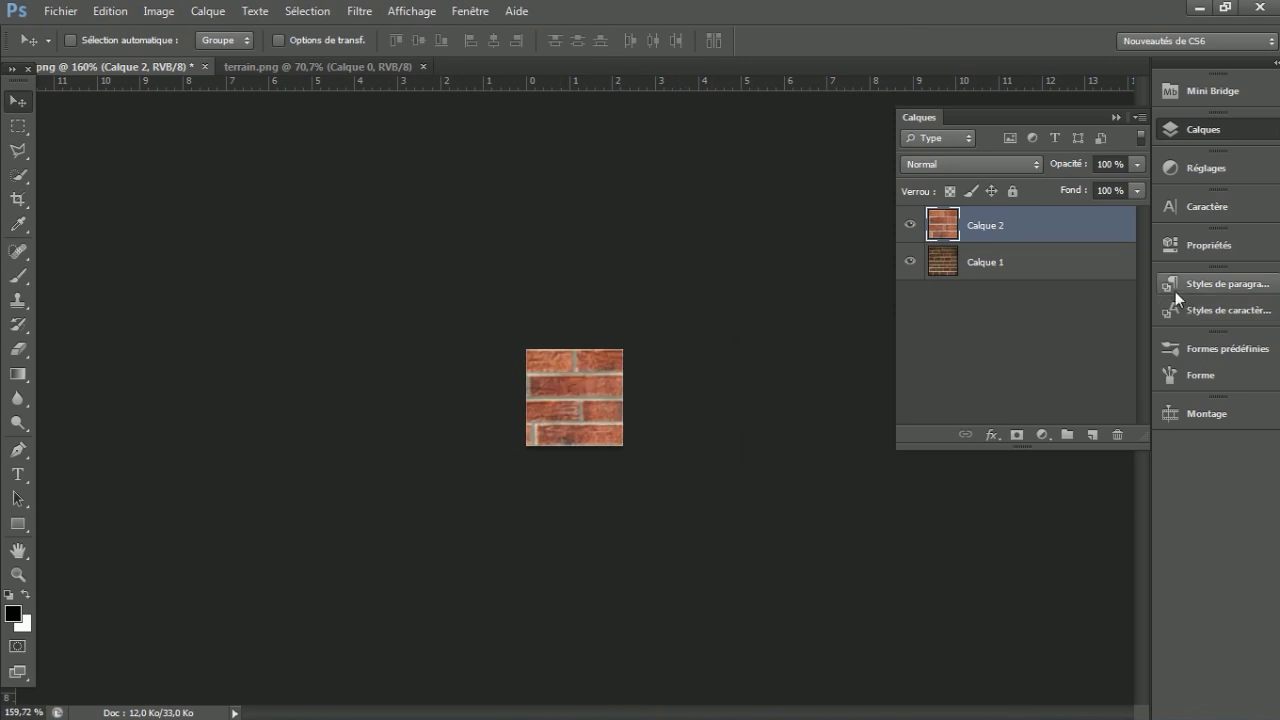
Delete the old brown brick layer, Calque 1, and check the new texture at a smaller zoom
left_click(1031, 276)
key("Delete")
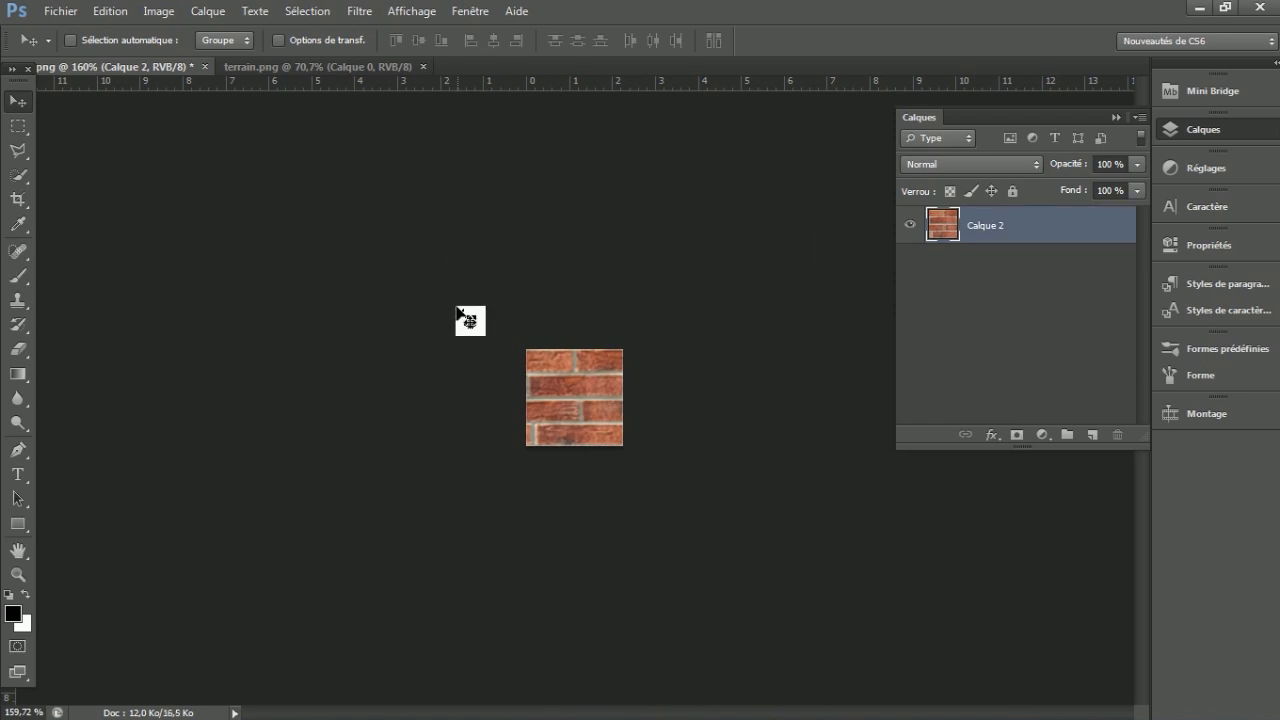
scroll(500, 278, "down", 1)
scroll(500, 278, "down", 5)
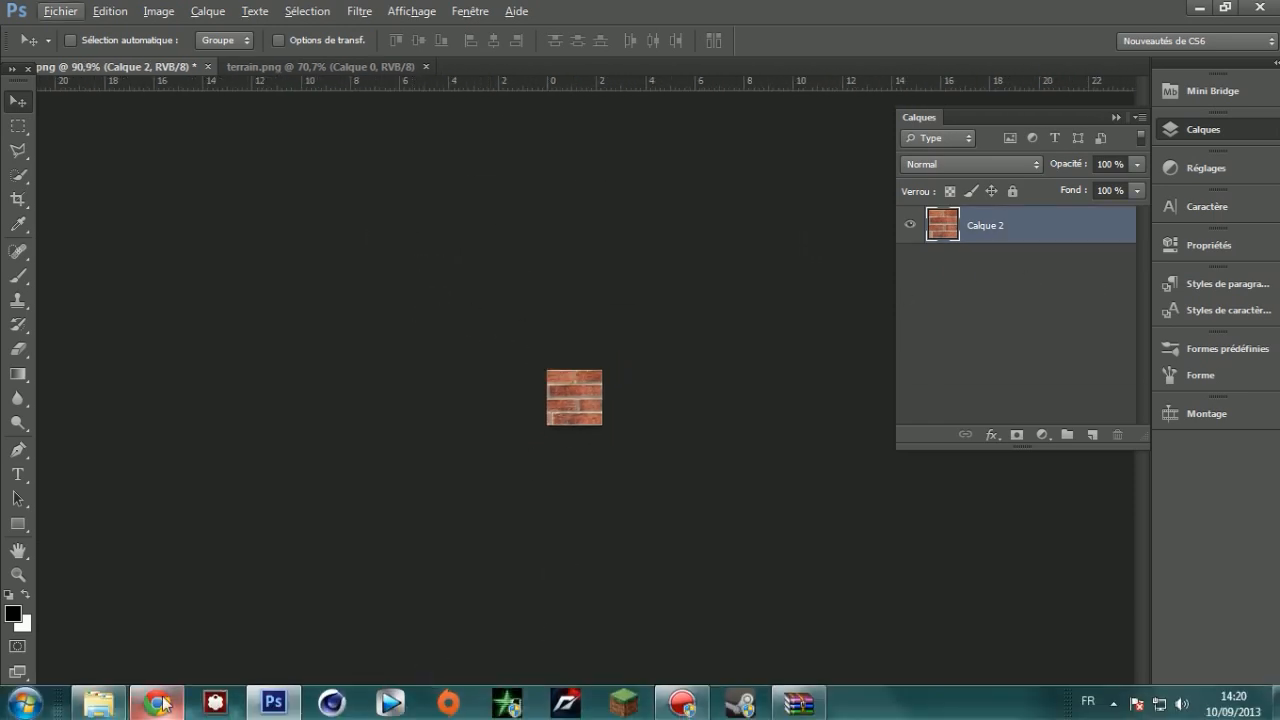
Switch to Chrome, go to Google Images and search for "brick"
left_click(163, 703)
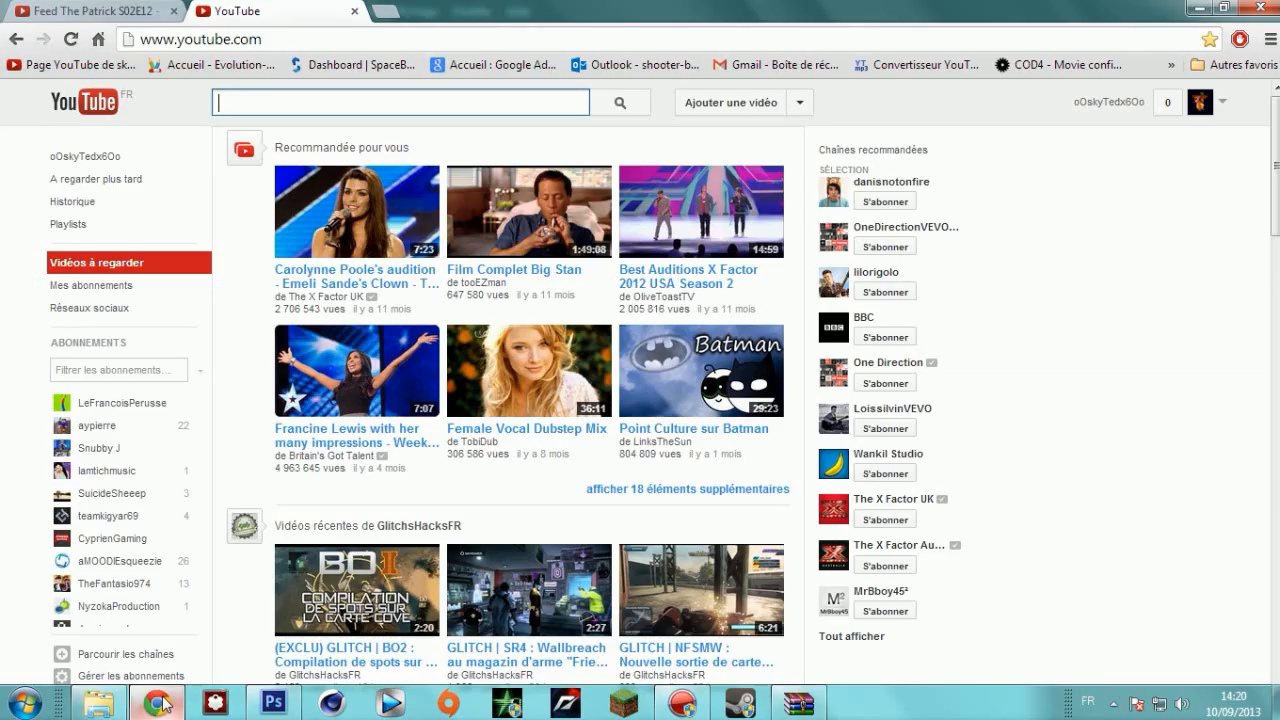
left_click(98, 39)
left_click(415, 330)
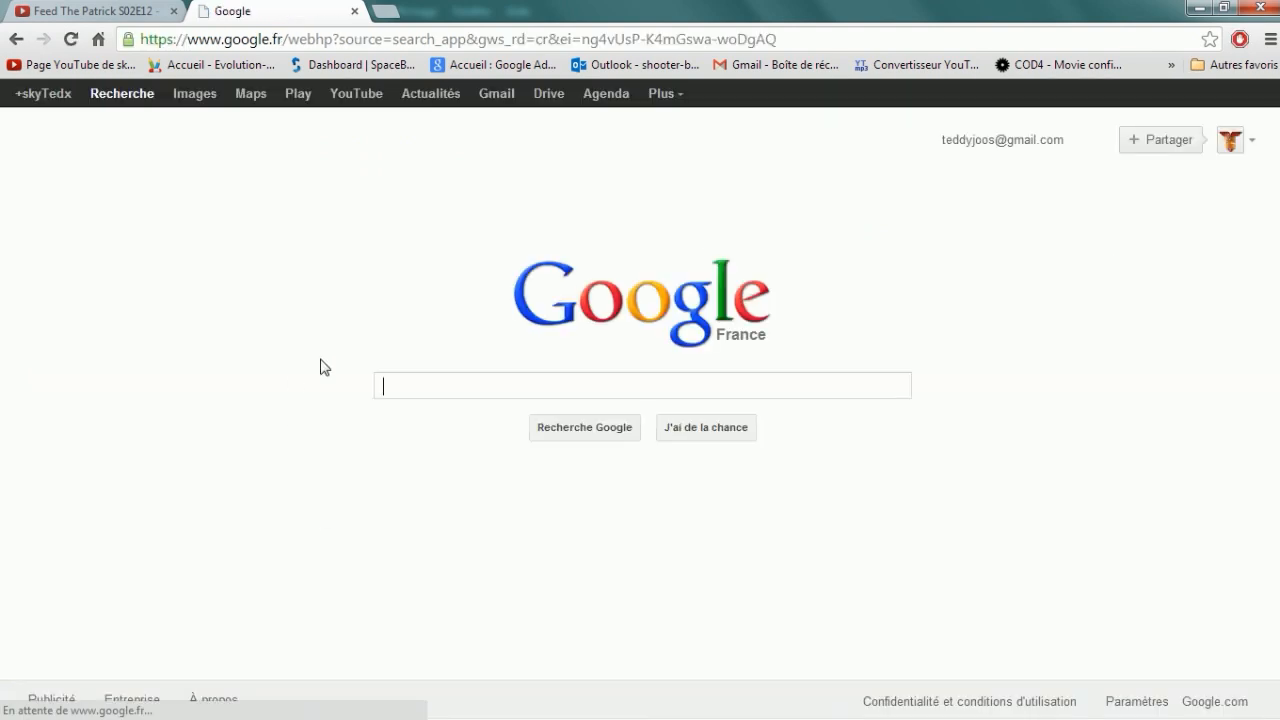
left_click(197, 95)
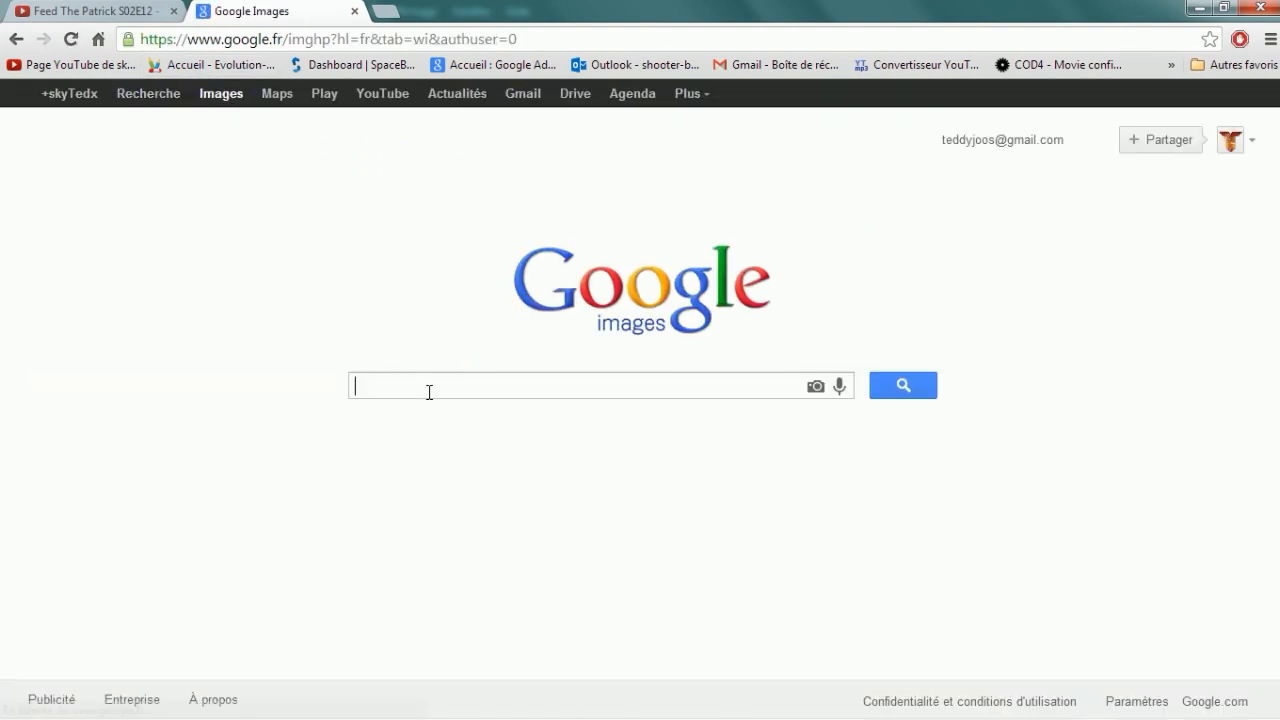
type("brick")
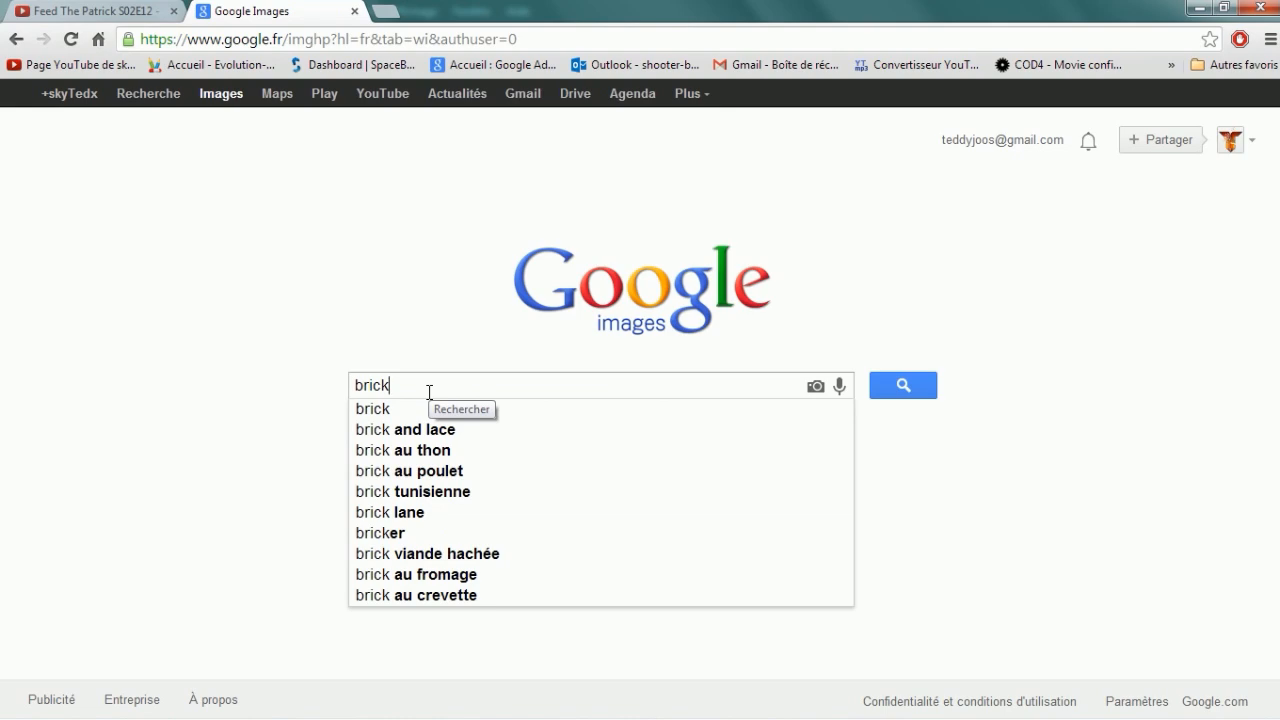
key("Return")
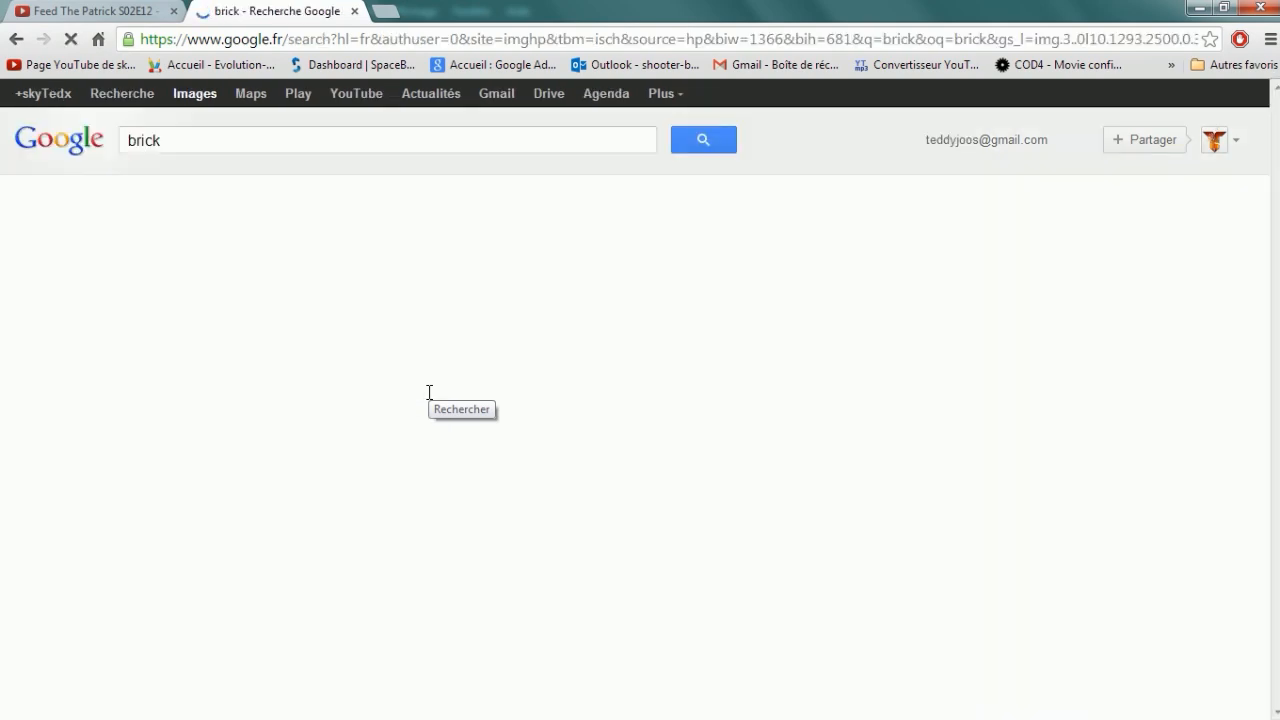
Rework the image search, trying "brickque" before correcting the term to "brique"
mouse_move(509, 525)
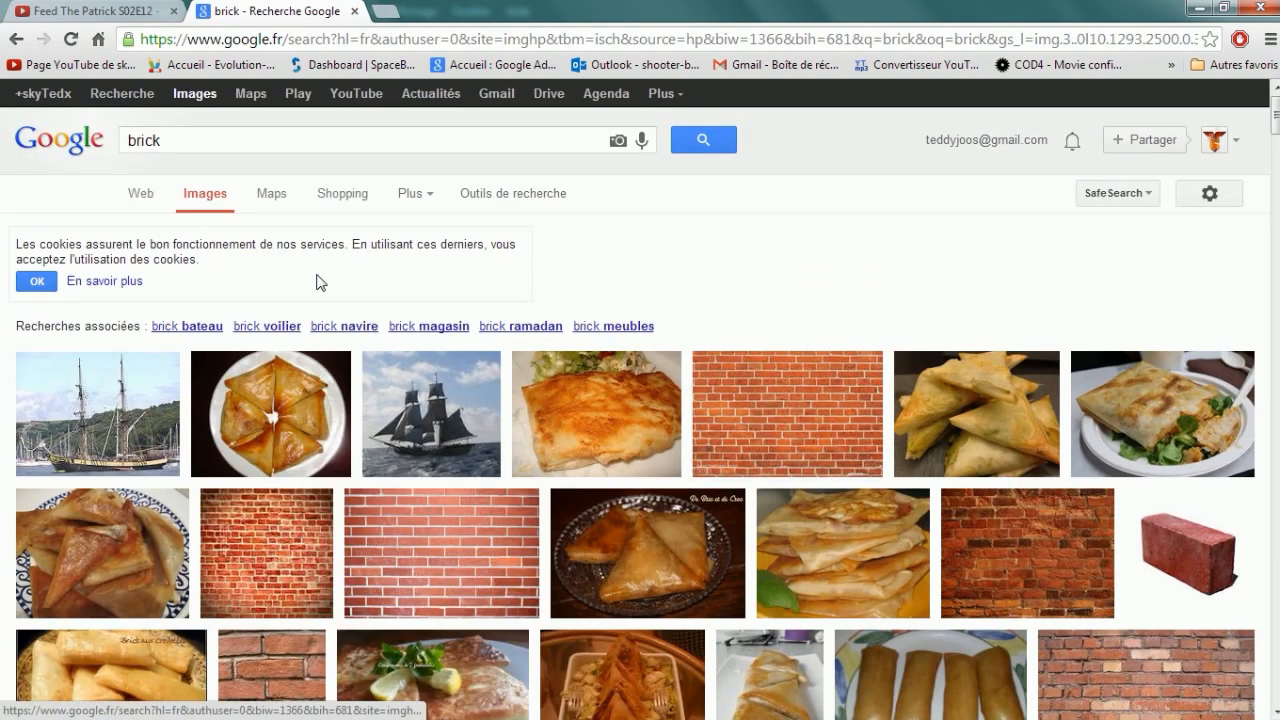
left_click(169, 141)
type("que")
key("Return")
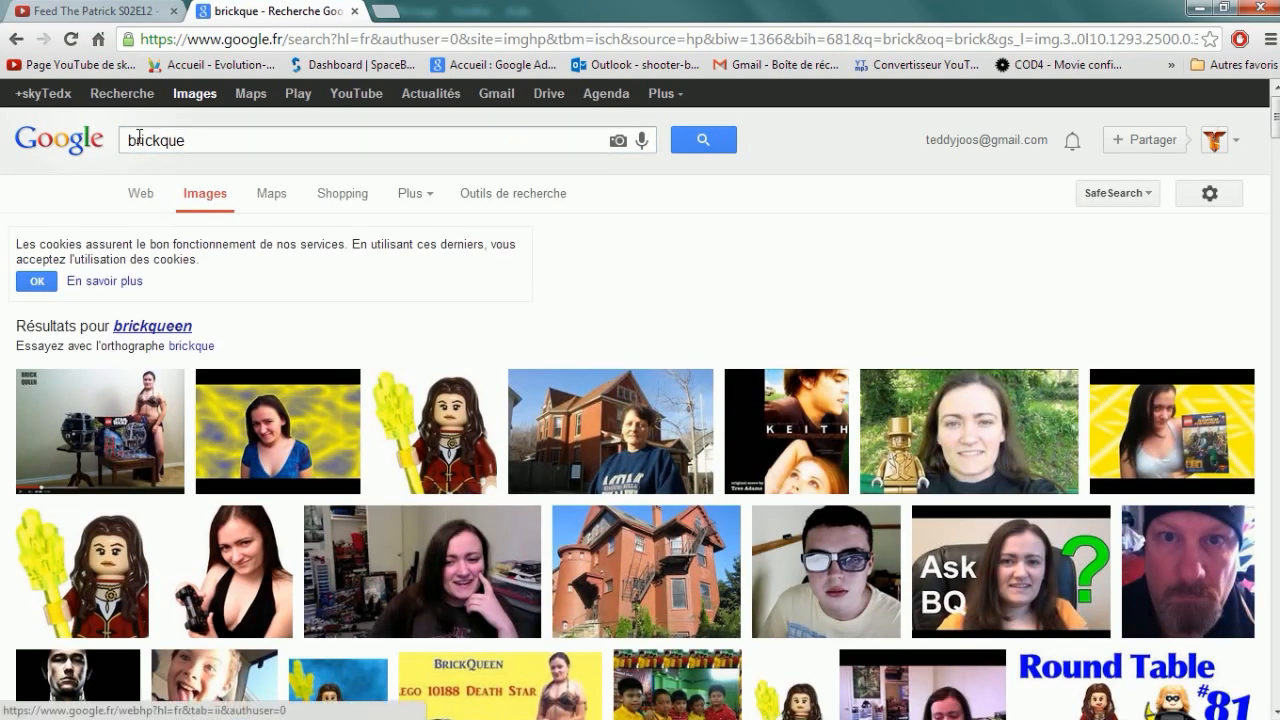
left_click(157, 140)
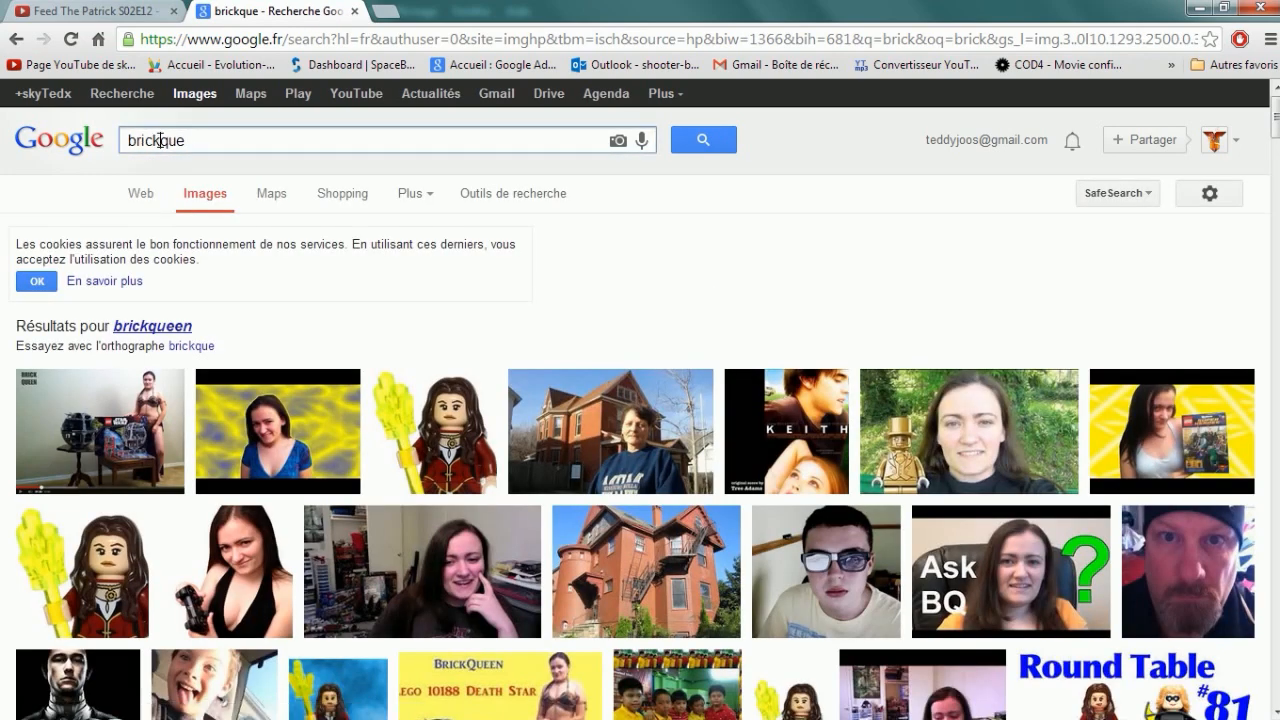
key("BackSpace")
key("BackSpace")
key("Return")
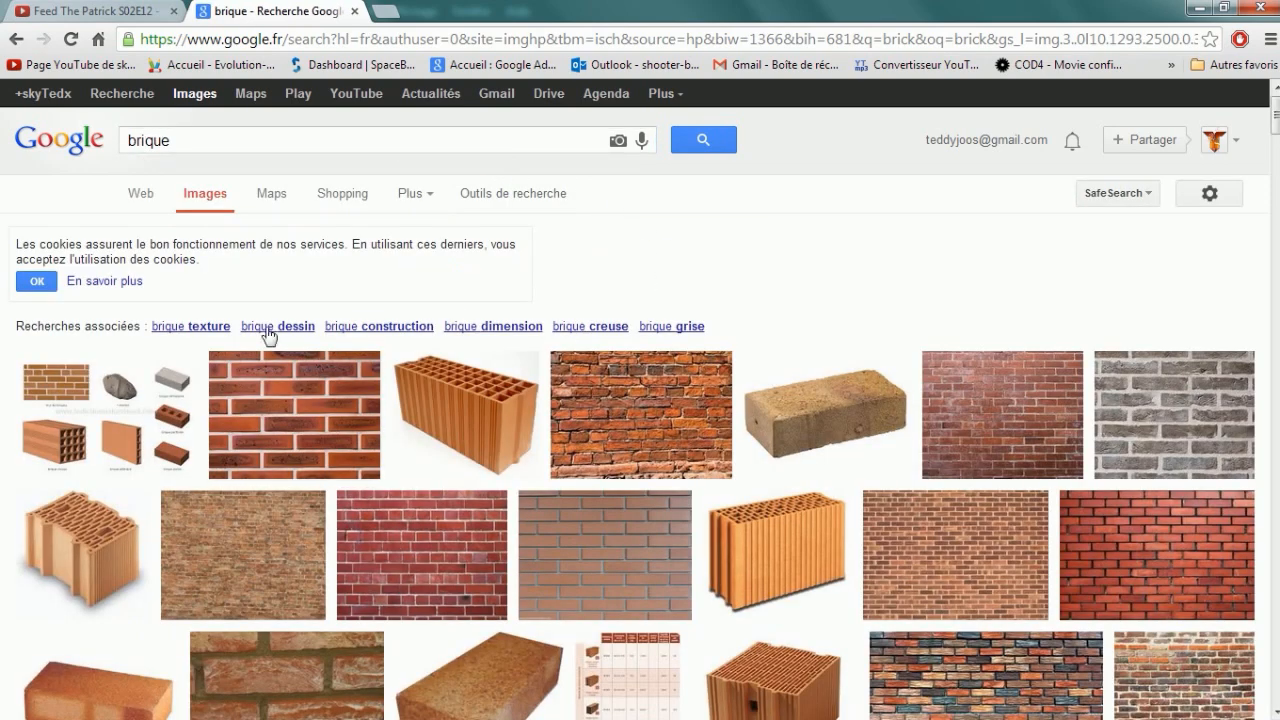
Browse the brique image results and view the red mur-de-brique texture photo at full size
scroll(665, 540, "down", 1)
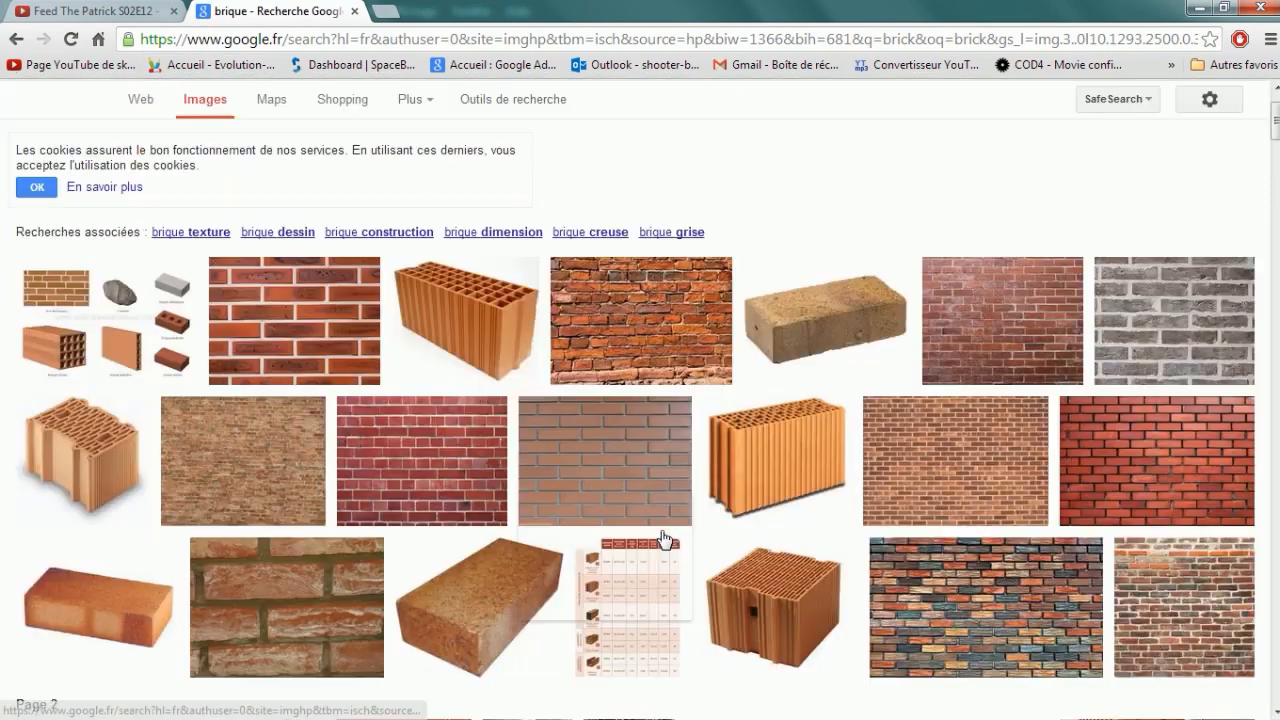
scroll(665, 540, "down", 4)
mouse_move(641, 478)
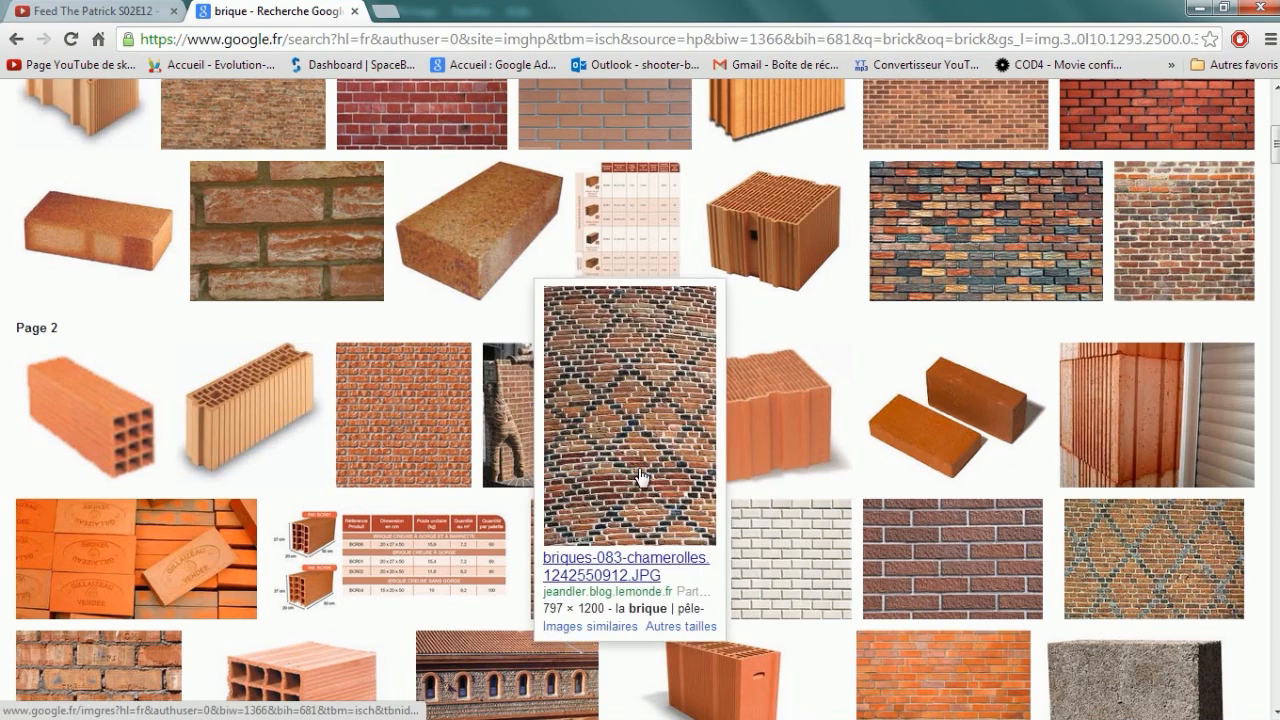
scroll(534, 277, "up", 4)
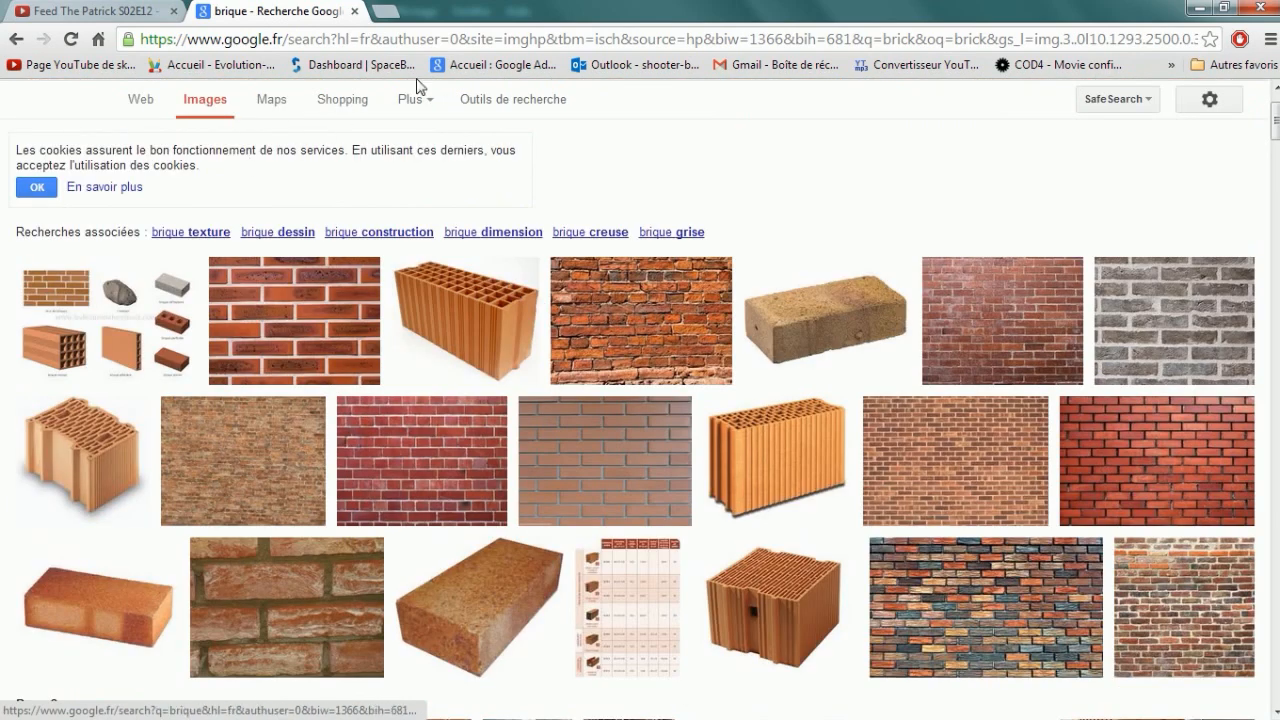
left_click(1005, 313)
left_click(1057, 291)
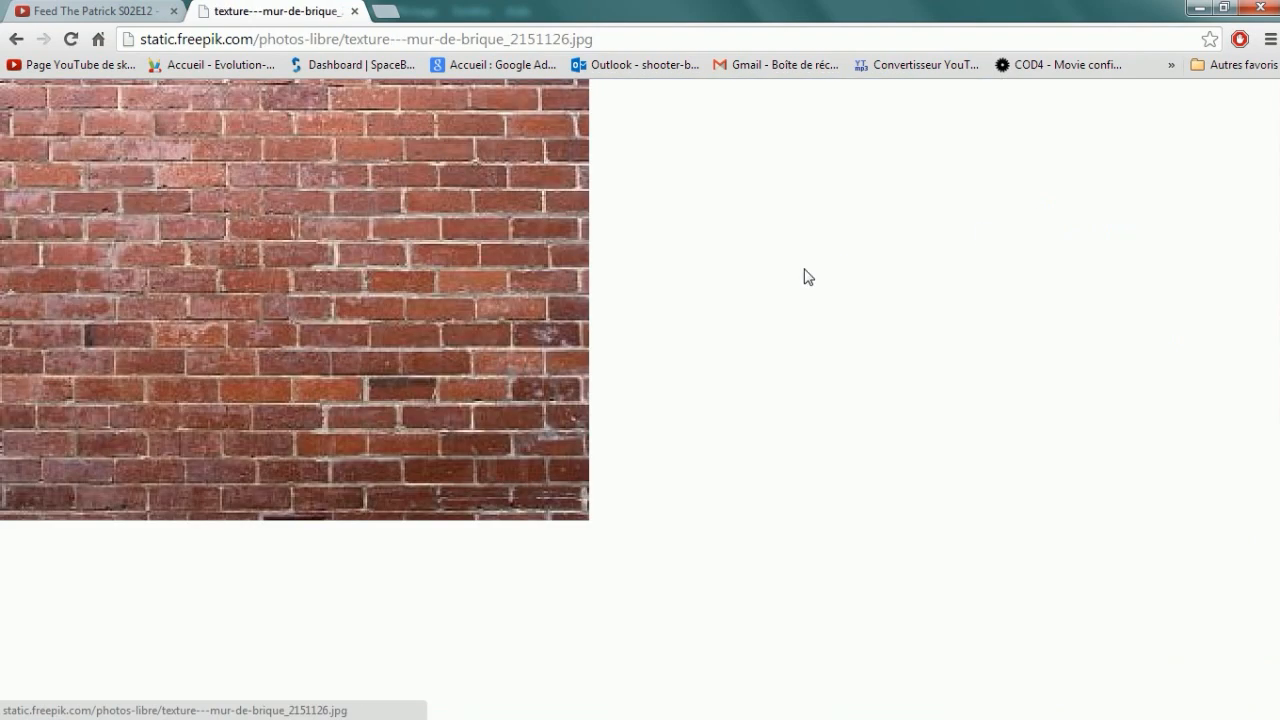
right_click(270, 194)
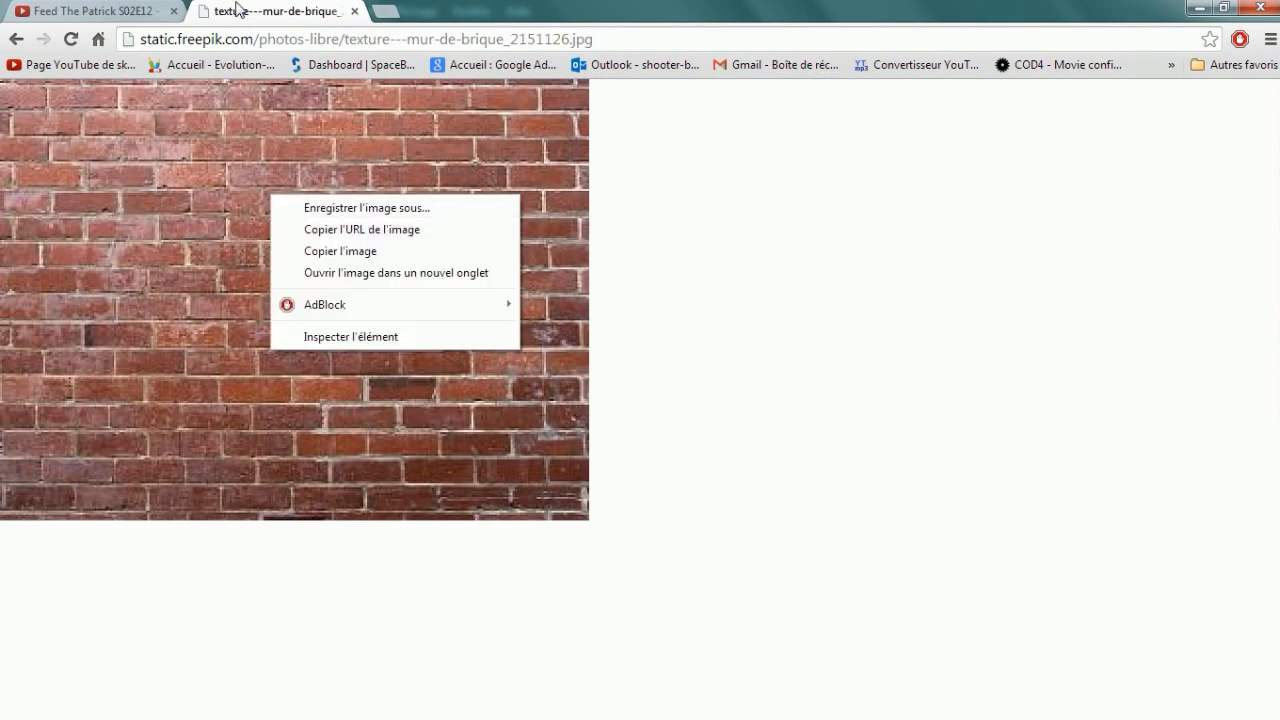
left_click(359, 14)
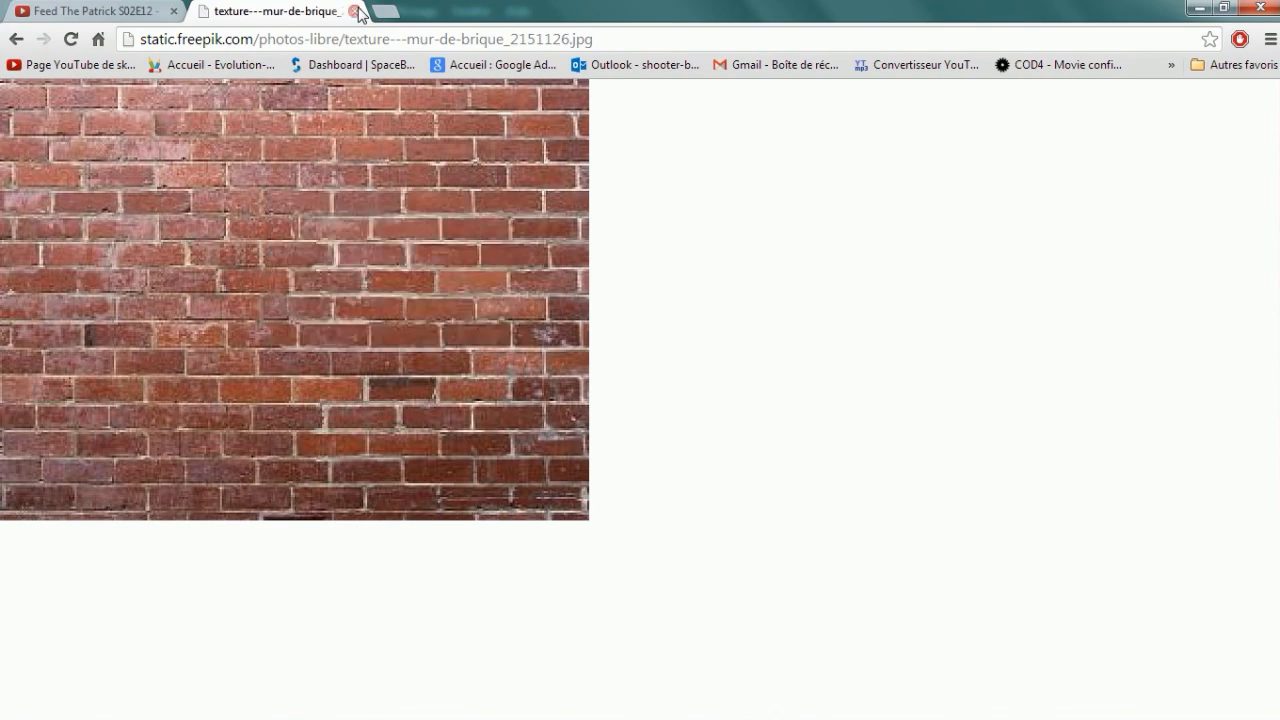
Close the brick photo page, switch back to Photoshop and close terrain.png and brick.png without saving the changes
left_click(355, 11)
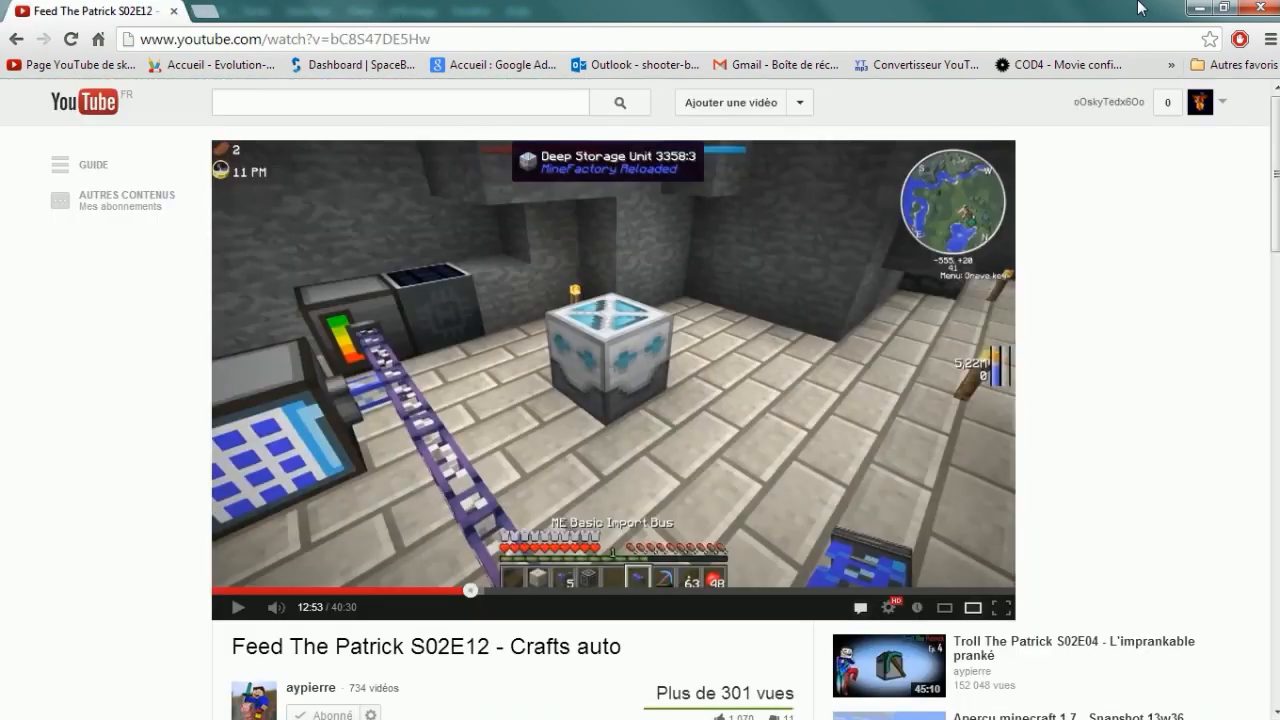
left_click(1203, 9)
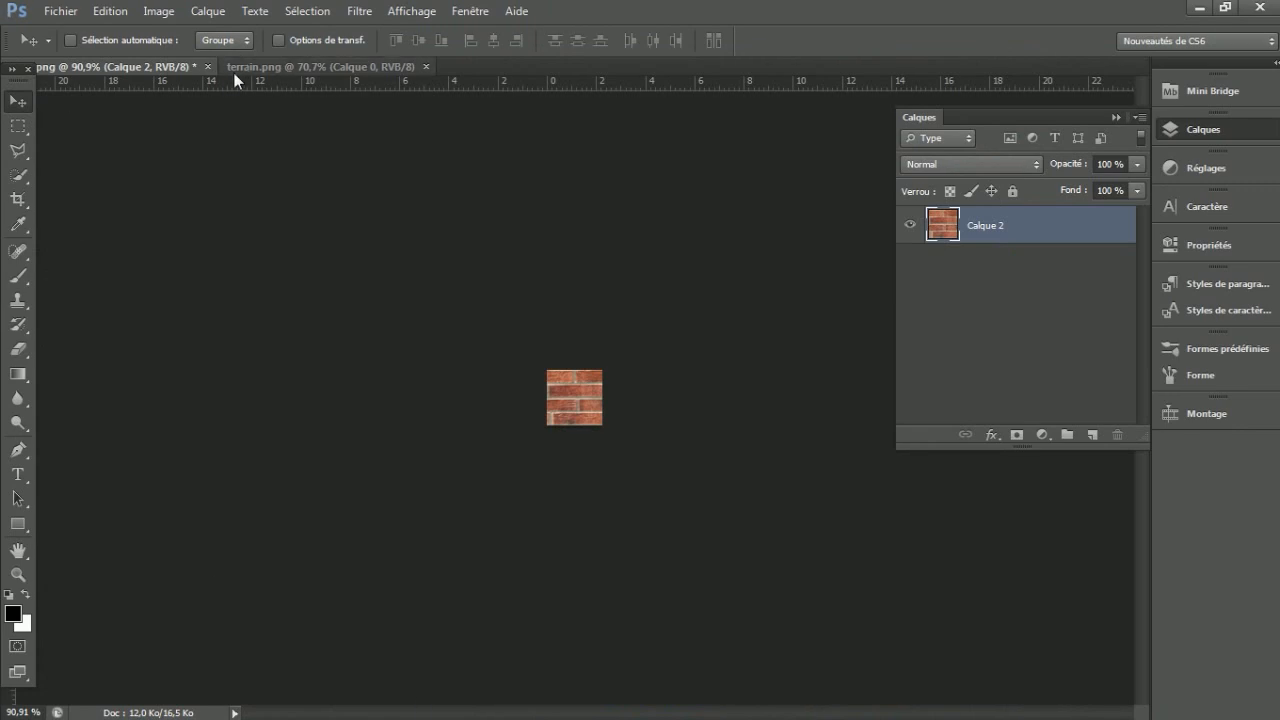
left_click(425, 67)
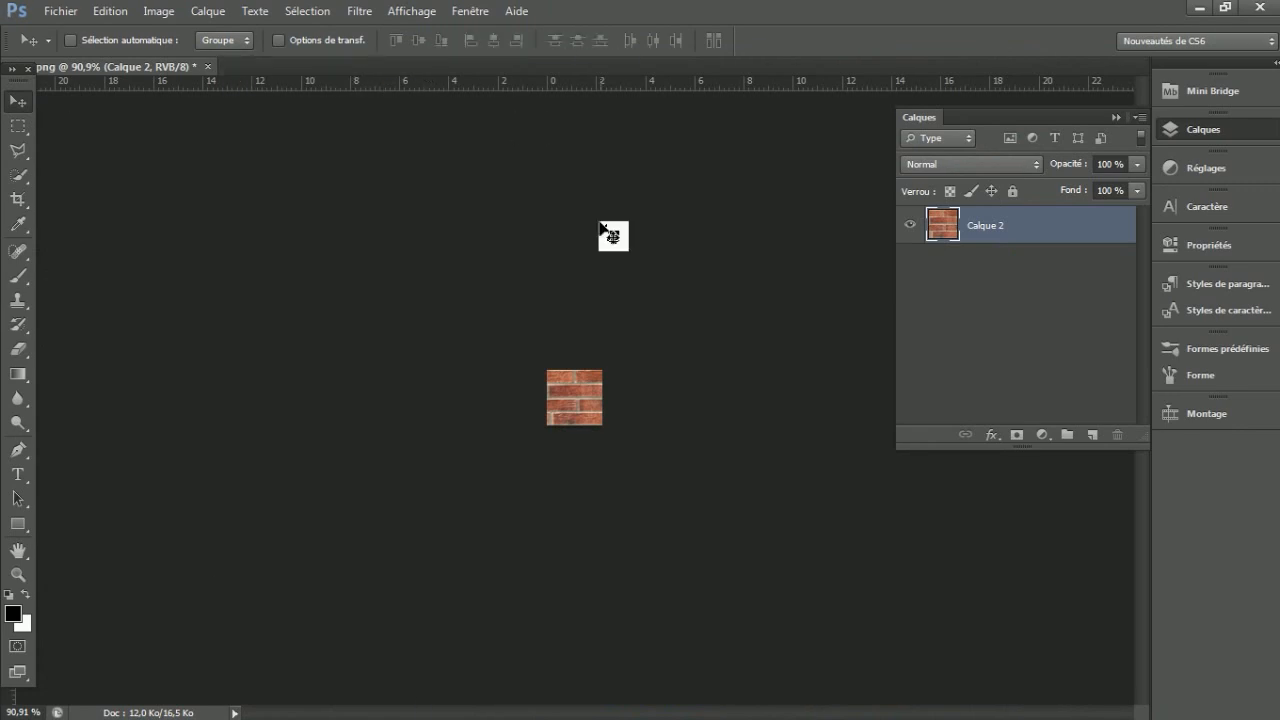
left_click(209, 66)
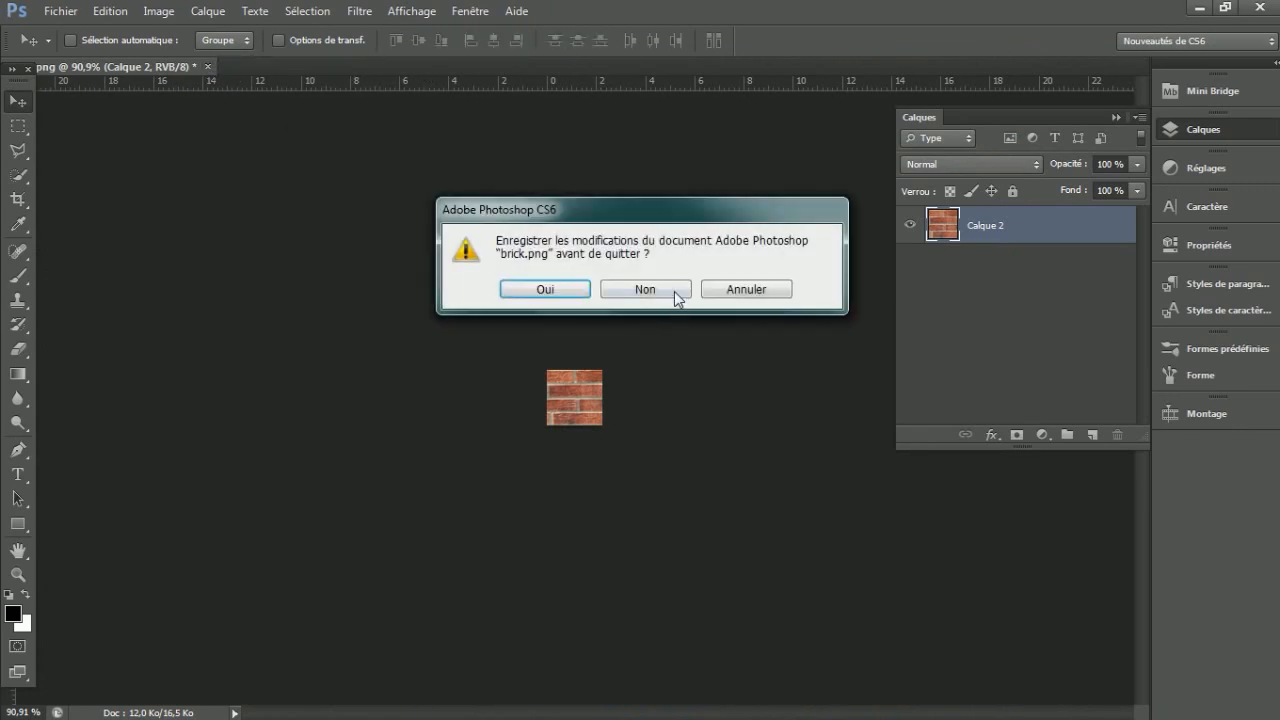
left_click(662, 291)
left_click(1199, 9)
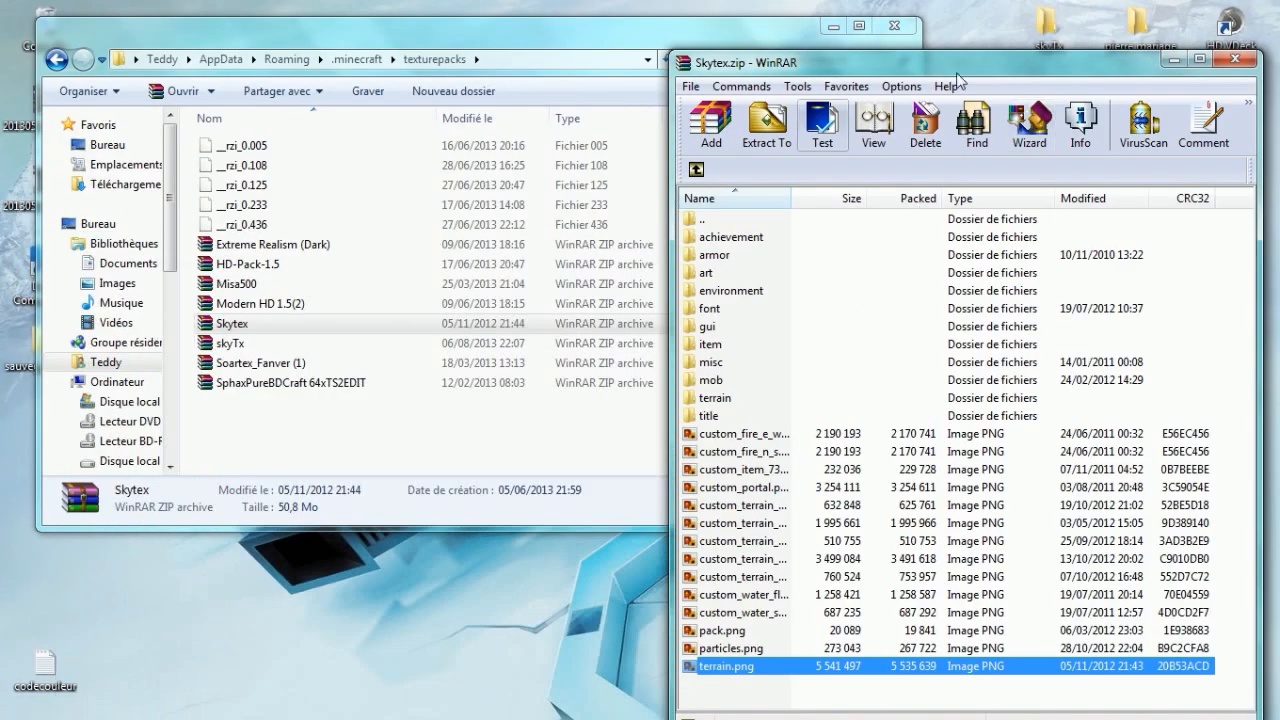
Close the Skytex.zip archive and go to the resourcepacks folder inside .minecraft
left_click(1240, 59)
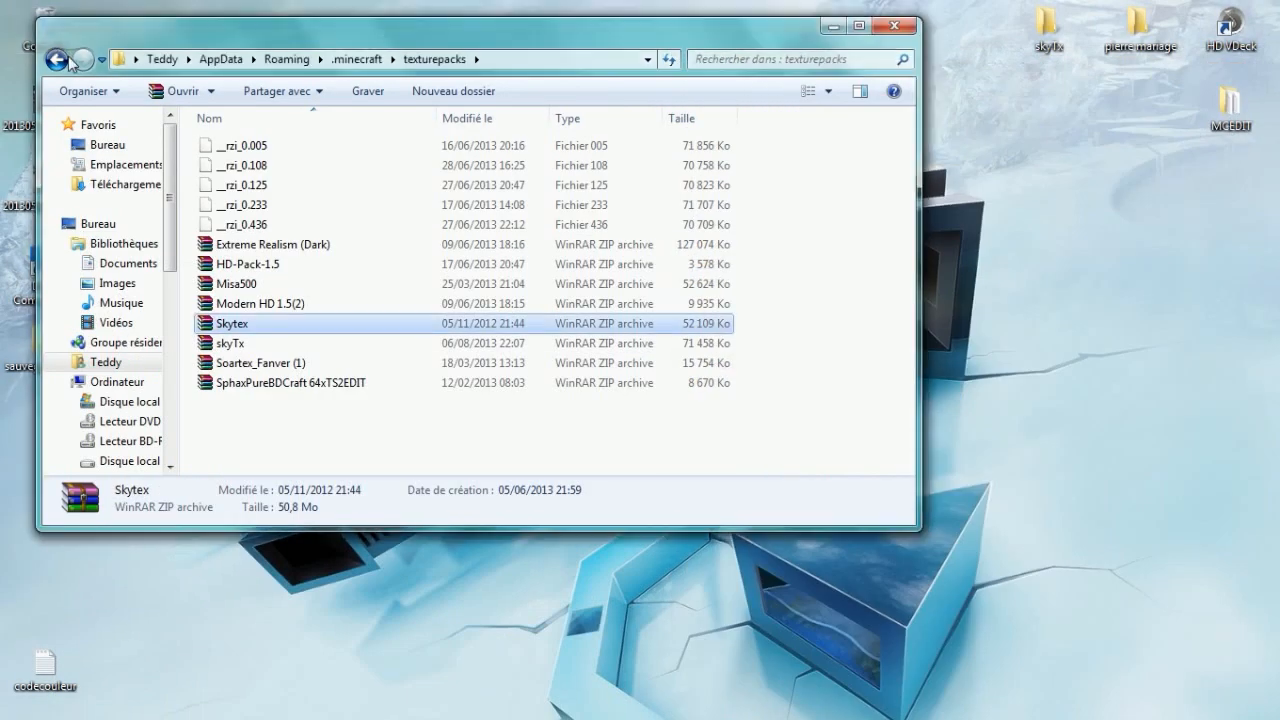
left_click(58, 60)
double_click(267, 285)
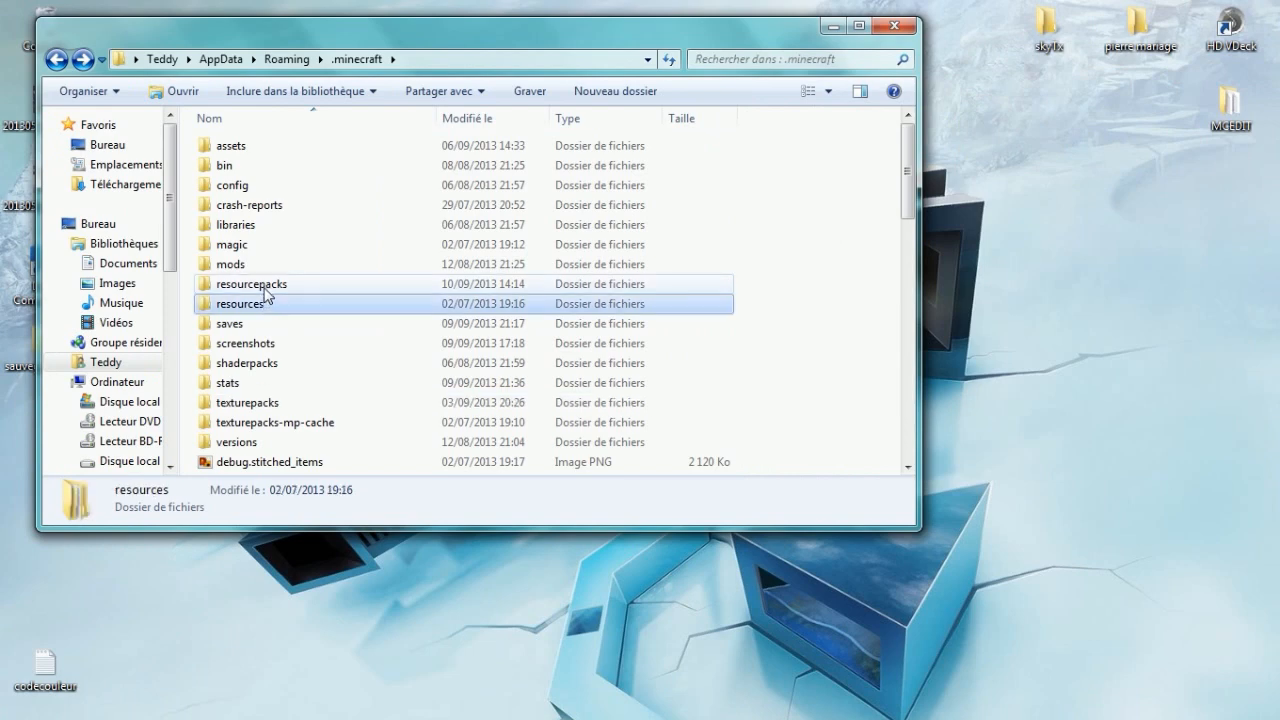
Try to delete the Nouveau dossier folder from the resourcepacks folder
left_click(261, 148)
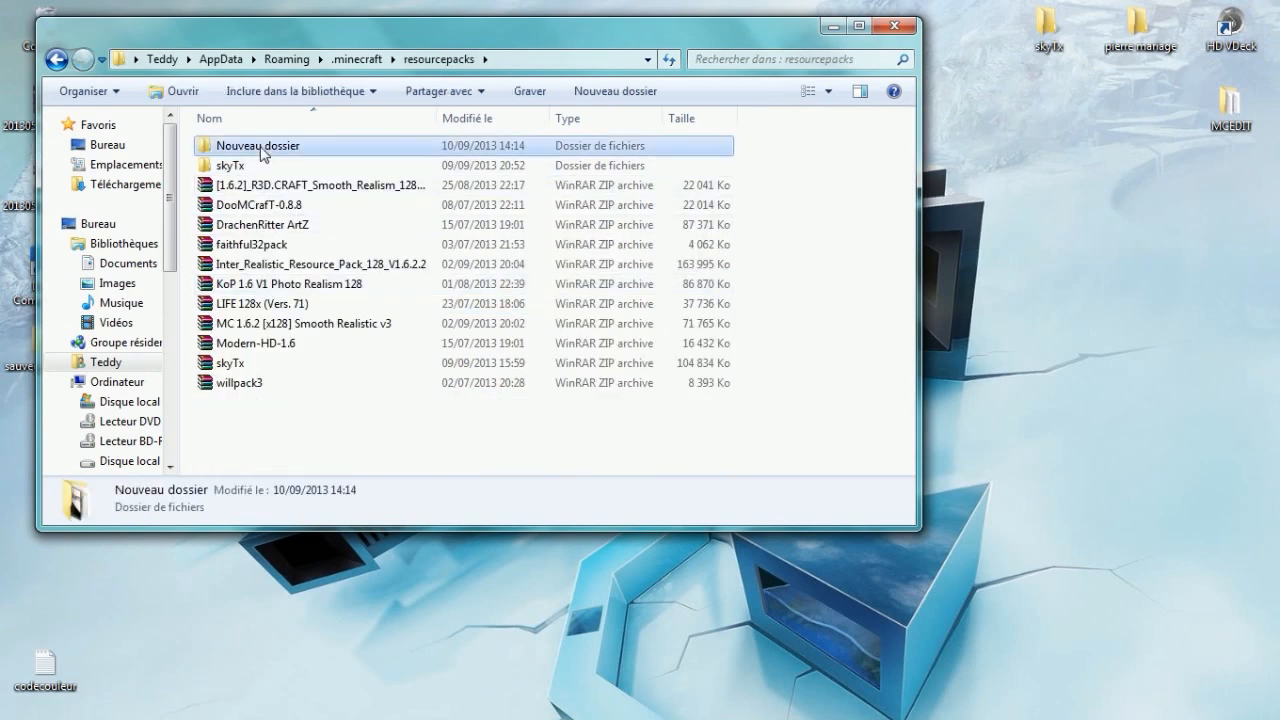
key("Delete")
key("Return")
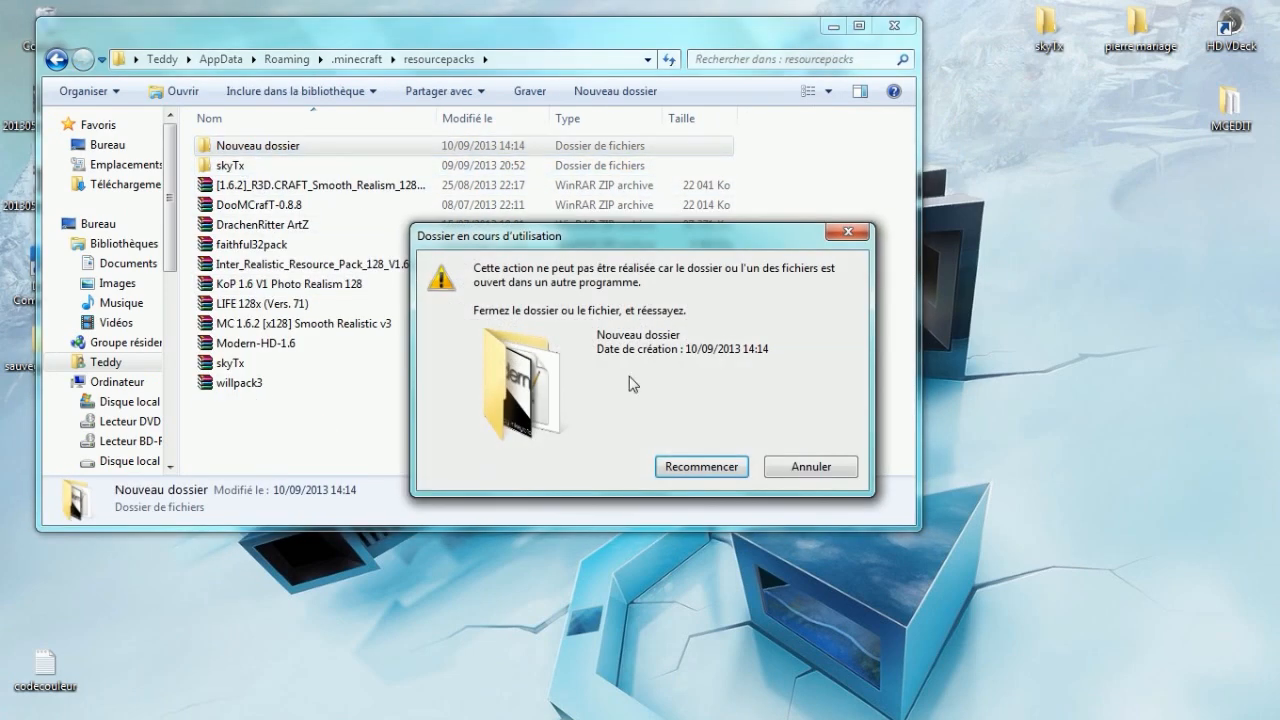
left_click(807, 470)
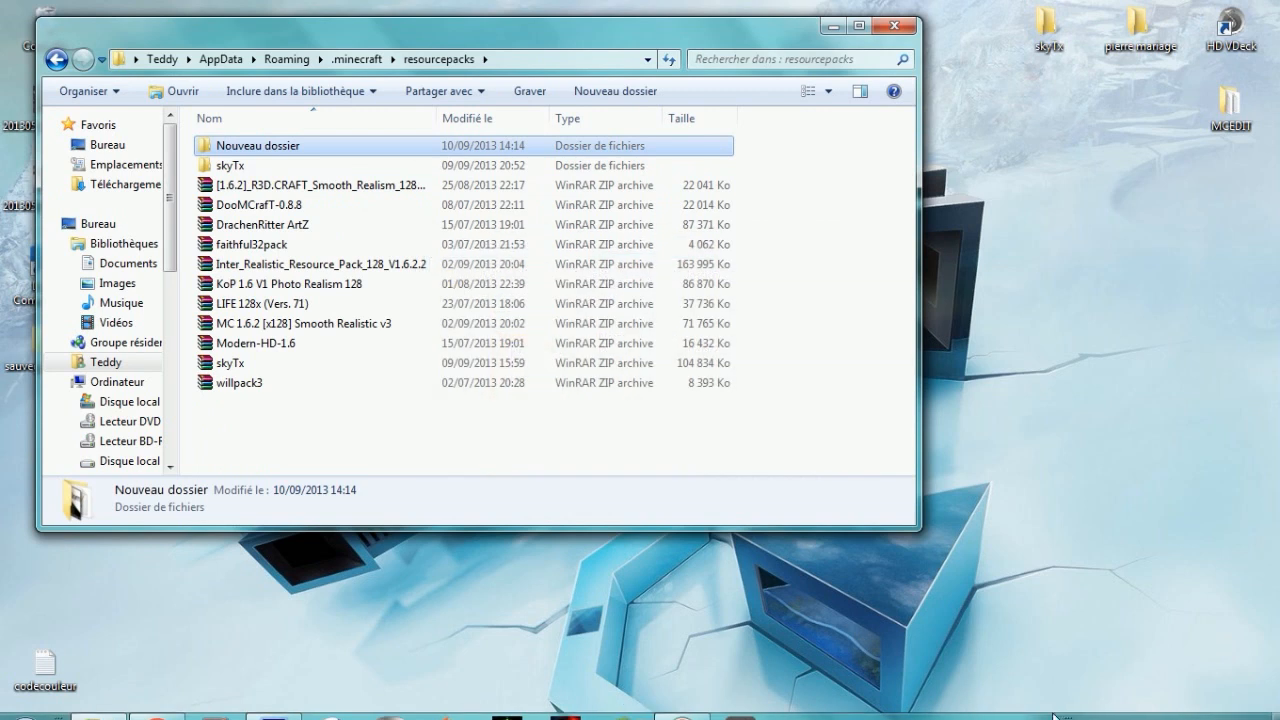
Open the skyTx resource pack folder and review its assets folder, pack metadata file and pack image
left_click(206, 166)
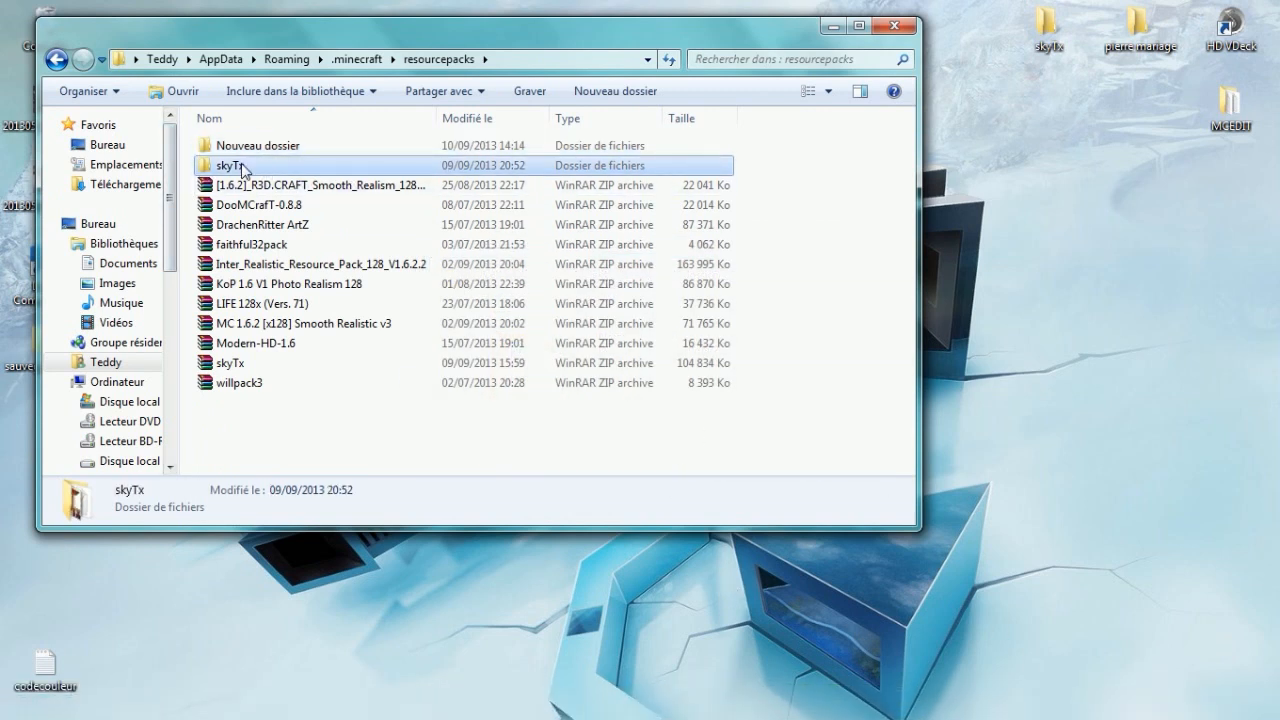
double_click(243, 166)
left_click(54, 31)
left_click(37, 88)
left_click_drag(155, 48, 120, 82)
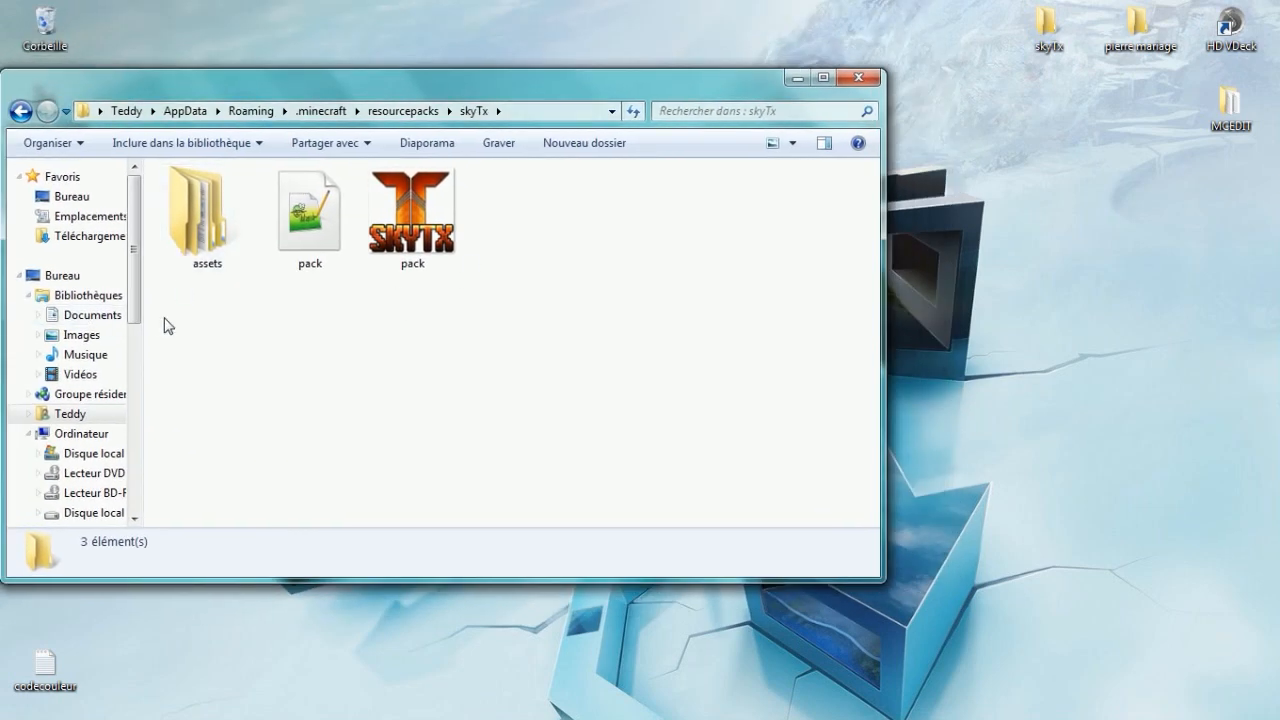
left_click_drag(178, 323, 450, 197)
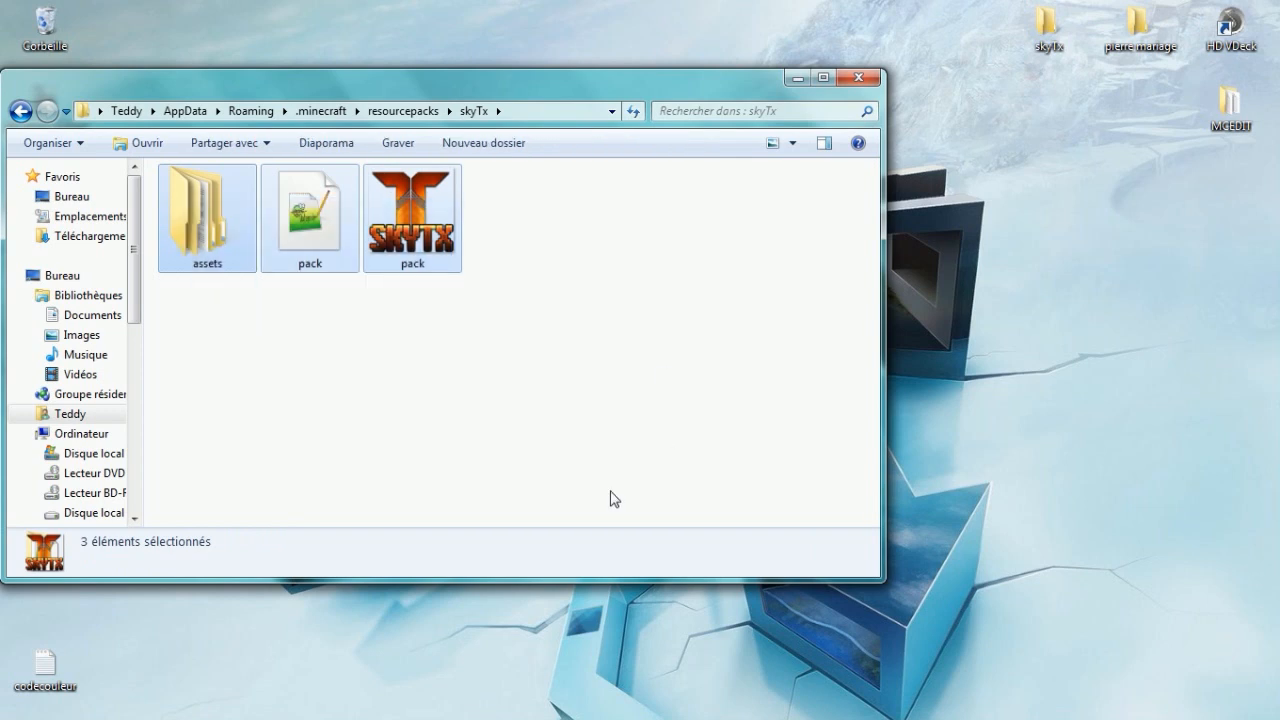
left_click(438, 215)
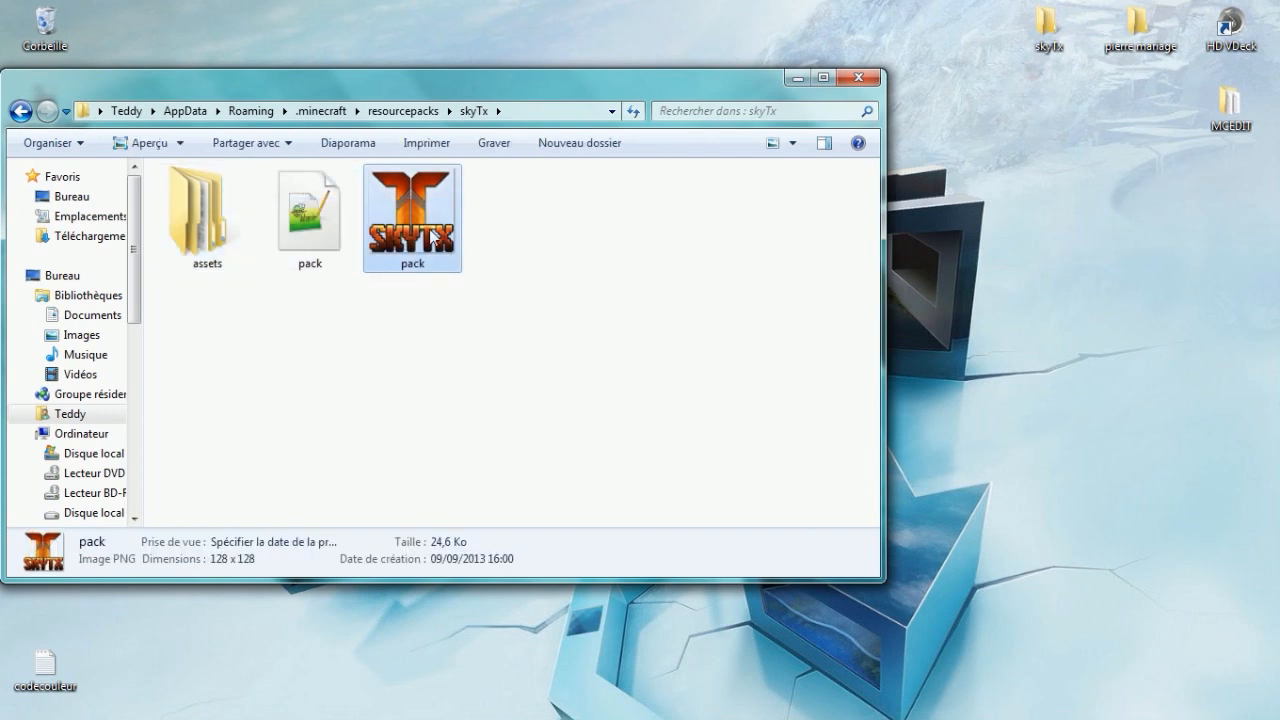
left_click_drag(418, 333, 425, 206)
left_click_drag(297, 303, 303, 207)
Examine the format and description lines of pack.mcmeta in Notepad++, close it and highlight the two pack files
double_click(295, 262)
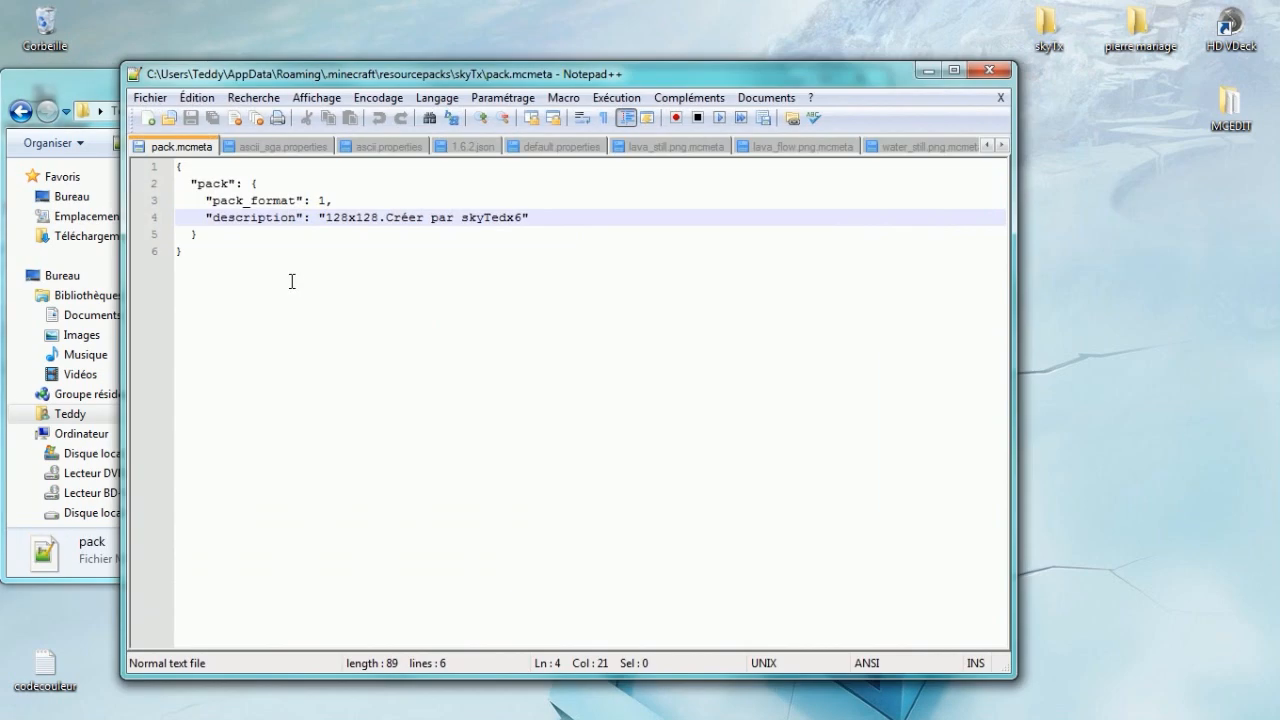
mouse_move(343, 78)
left_mouse_down()
mouse_move(411, 148)
mouse_move(308, 97)
mouse_move(328, 40)
mouse_move(350, 68)
mouse_move(338, 63)
left_mouse_up()
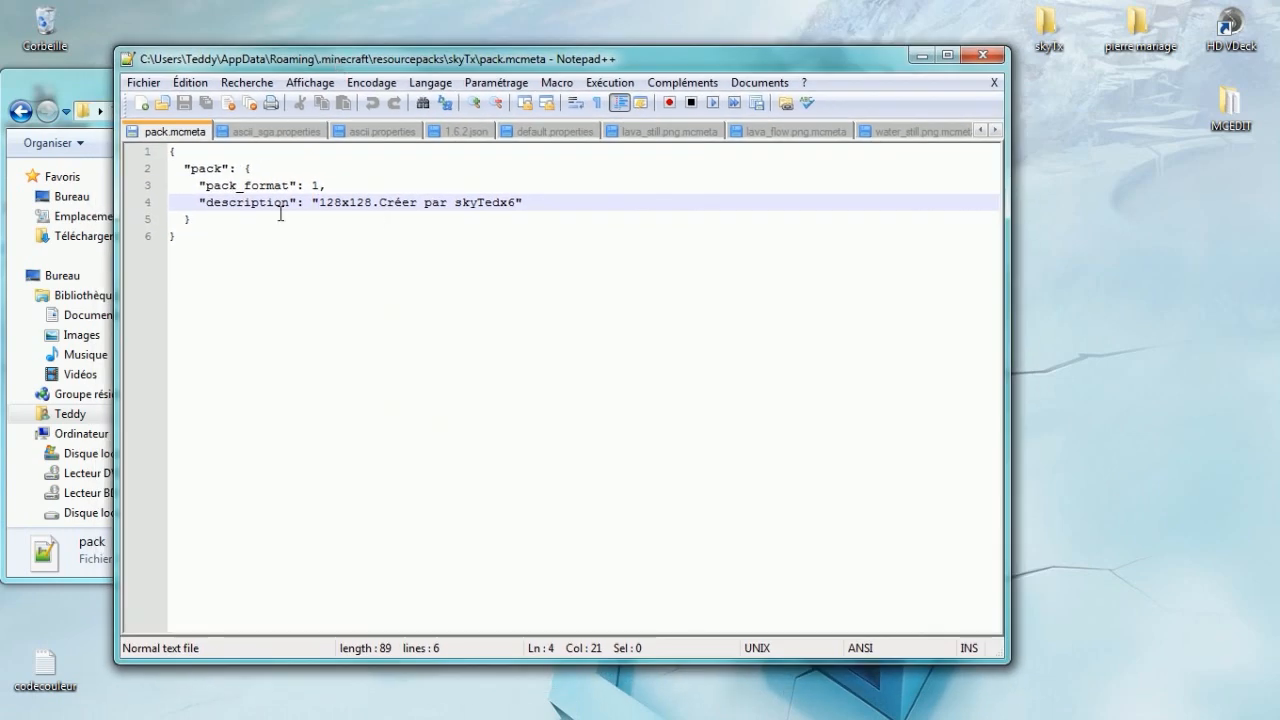
left_click(982, 56)
left_click_drag(318, 340, 474, 197)
left_click_drag(605, 216, 296, 314)
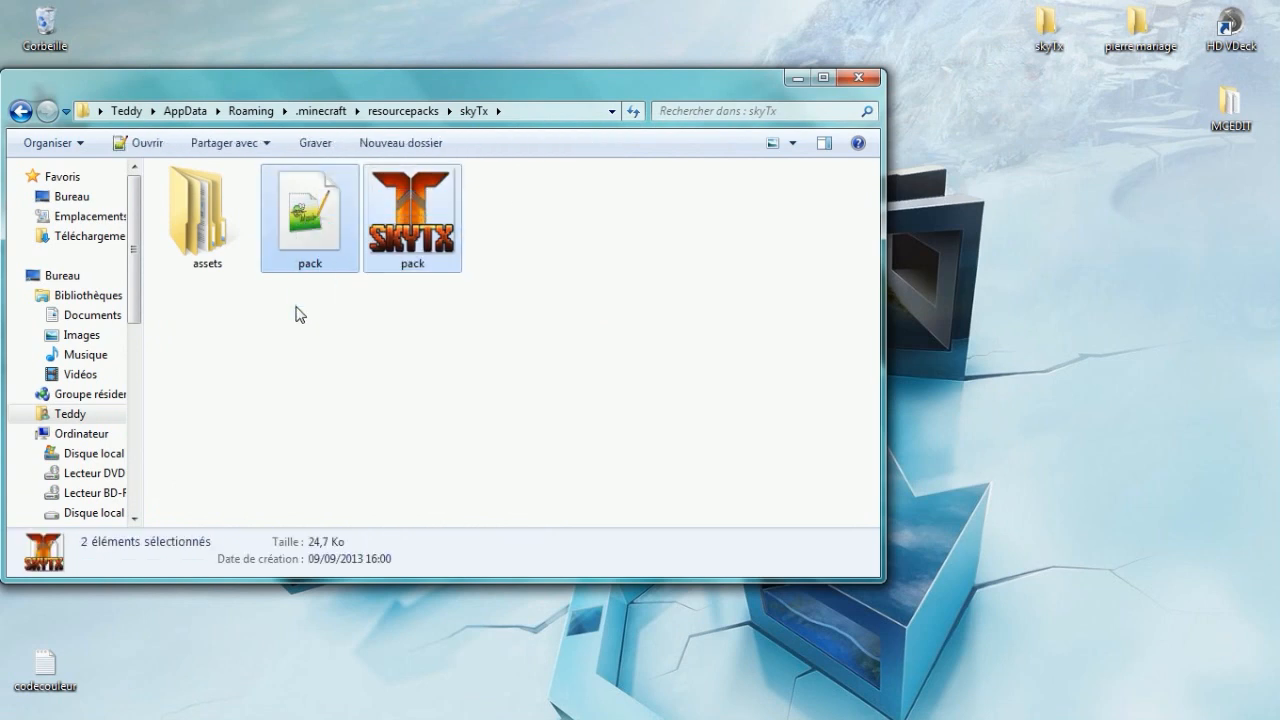
Open the pack's assets/minecraft folder and look at the color map images in its misc folder
double_click(207, 220)
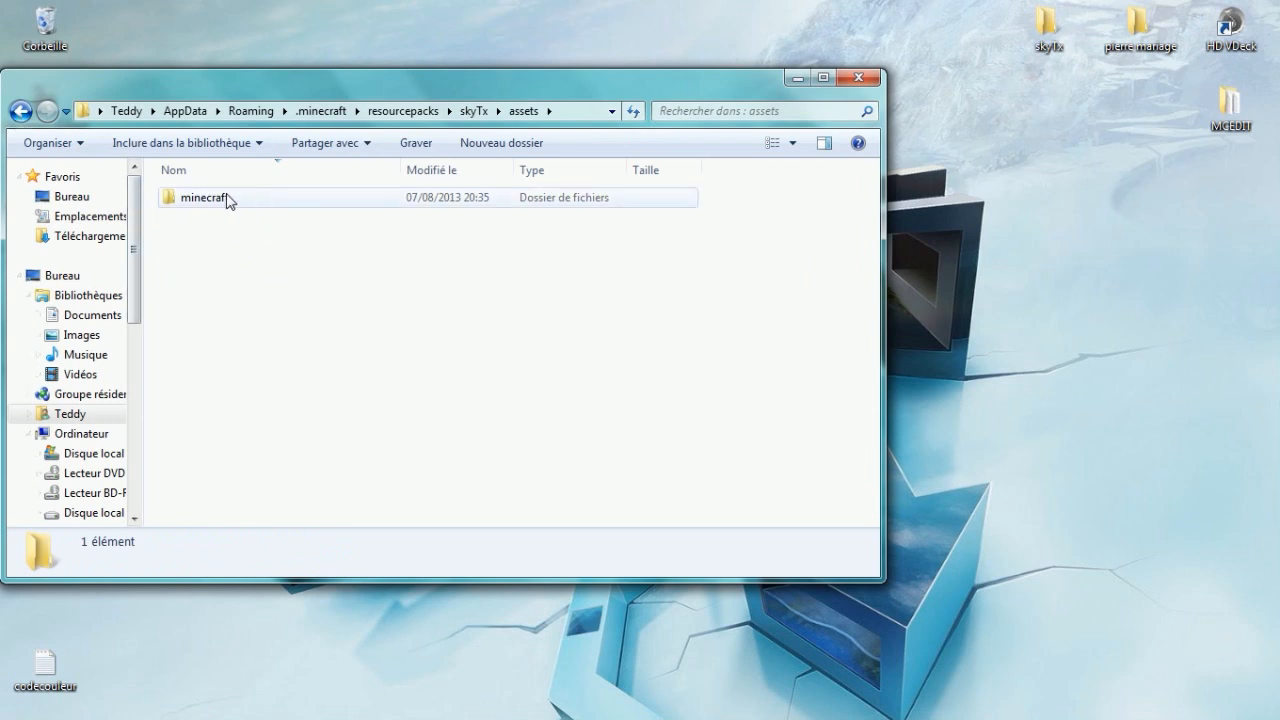
double_click(198, 198)
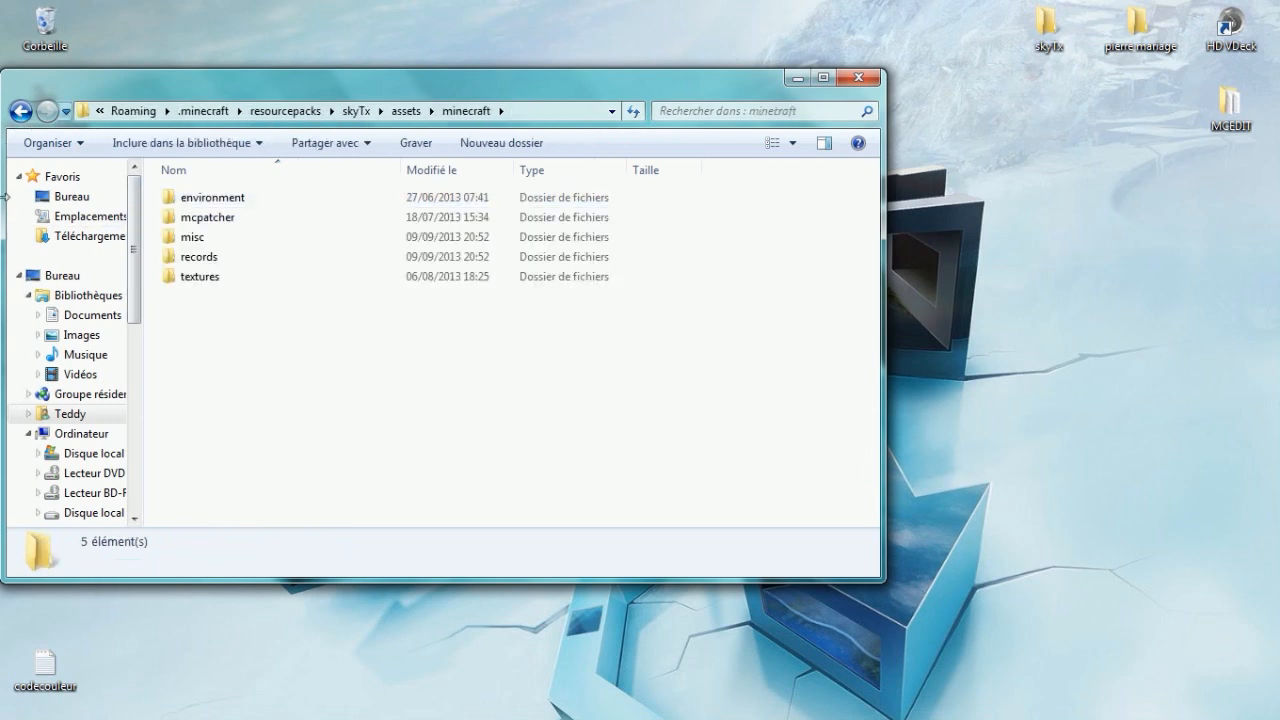
left_click(223, 220)
left_click(205, 278)
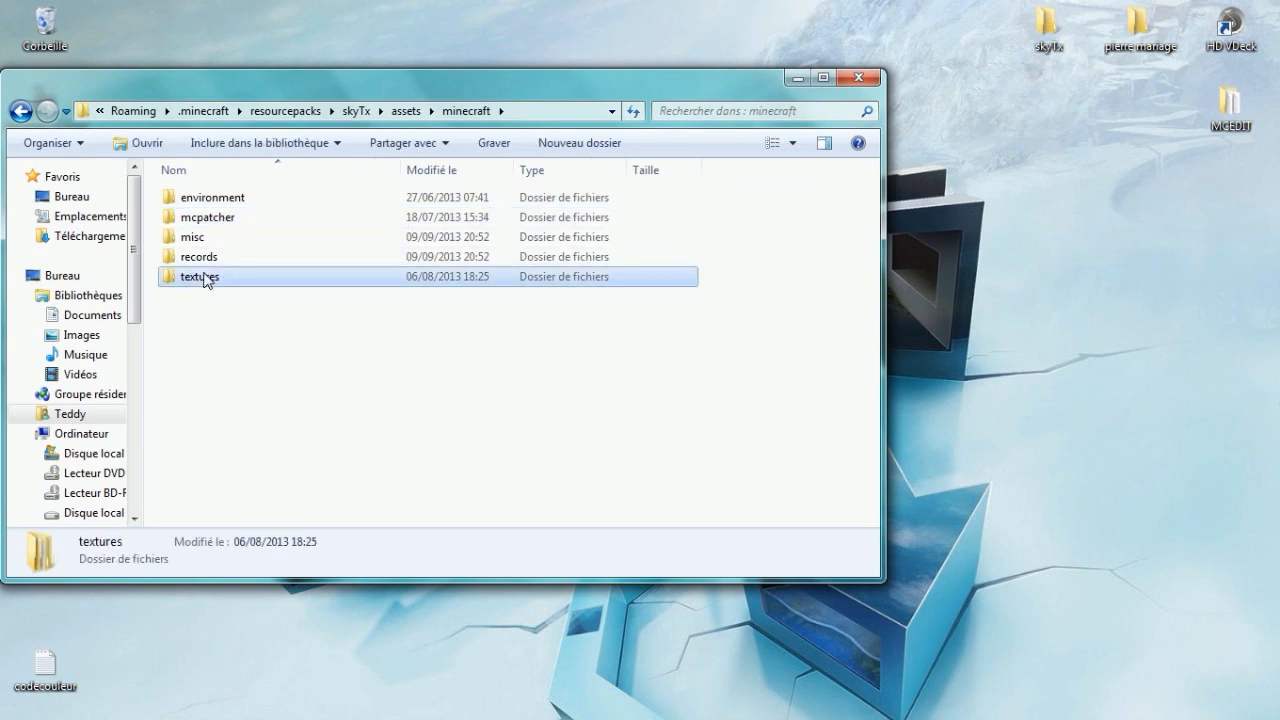
double_click(190, 240)
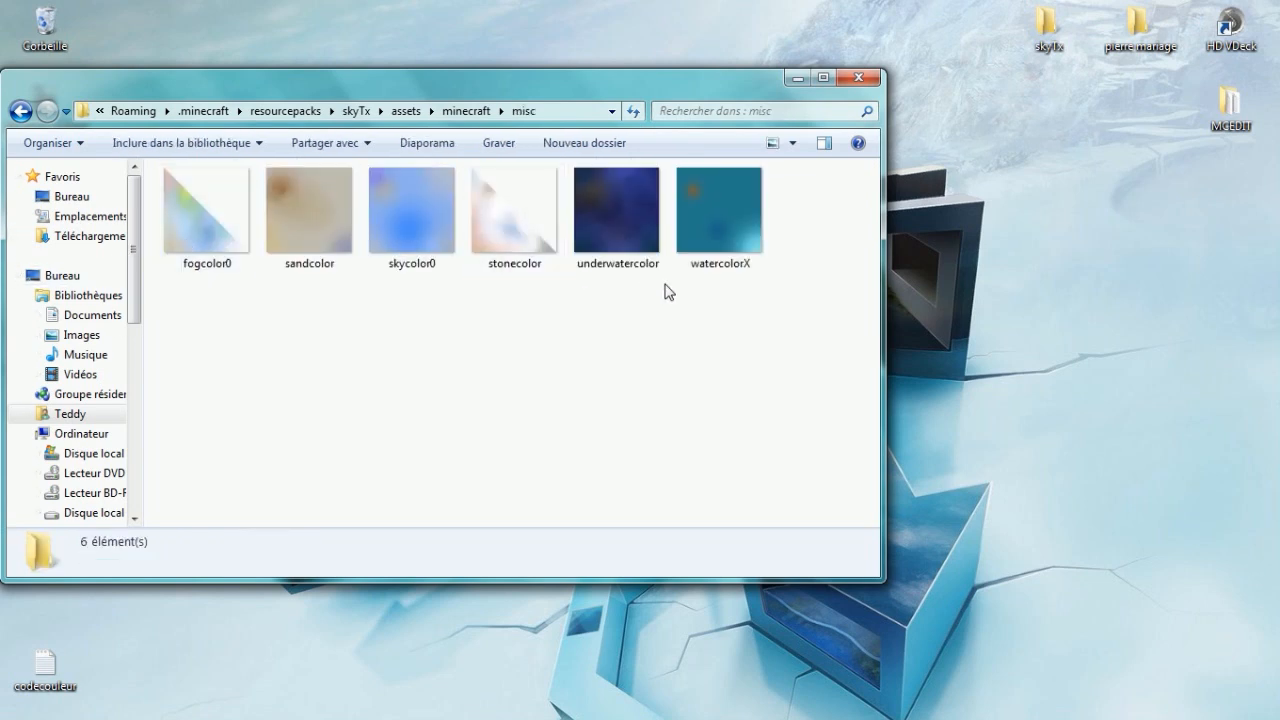
left_click(18, 112)
View the clouds and night sky images in the environment/sky0 folder and return to the minecraft folder
double_click(211, 197)
left_click(210, 200)
double_click(210, 200)
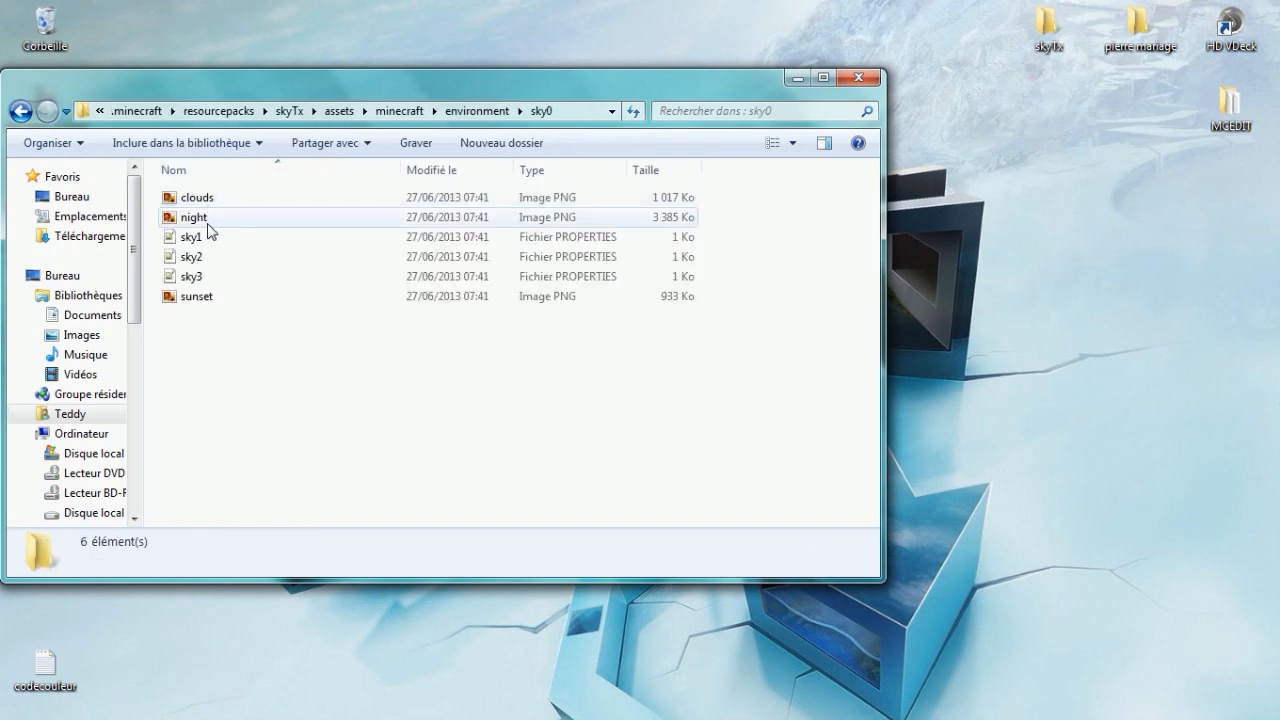
double_click(200, 198)
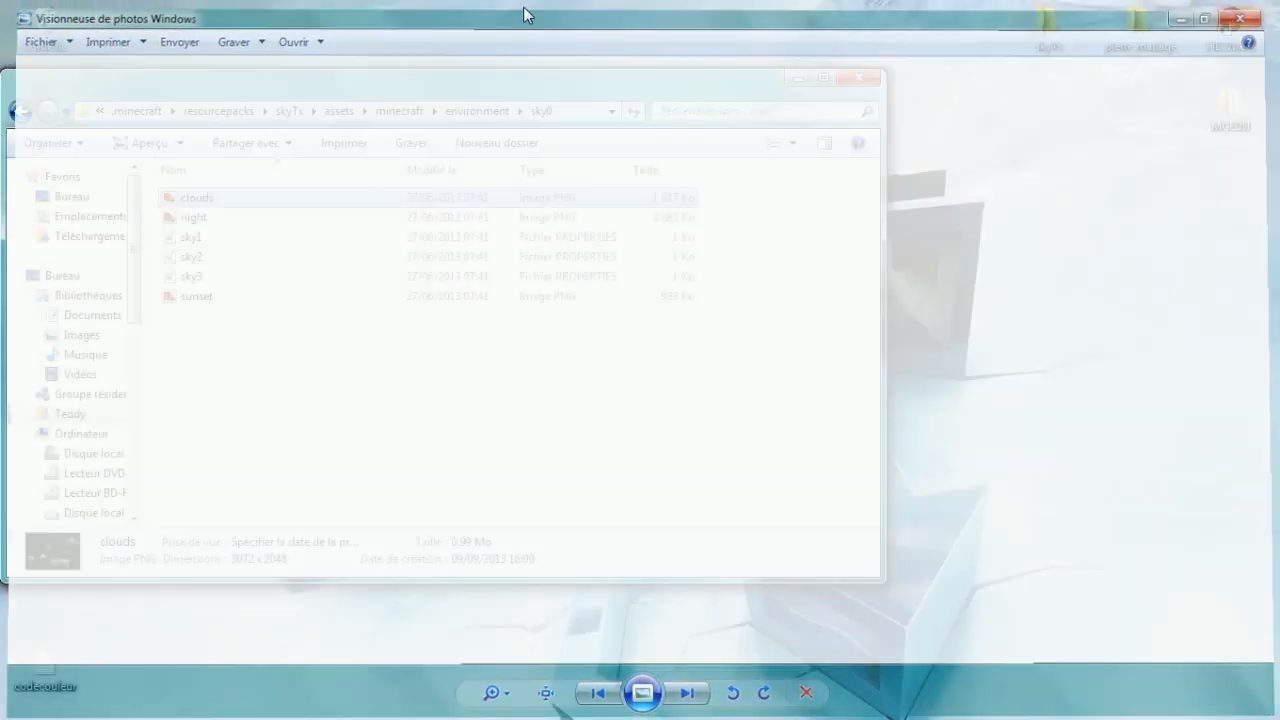
double_click(245, 220)
left_click(1250, 10)
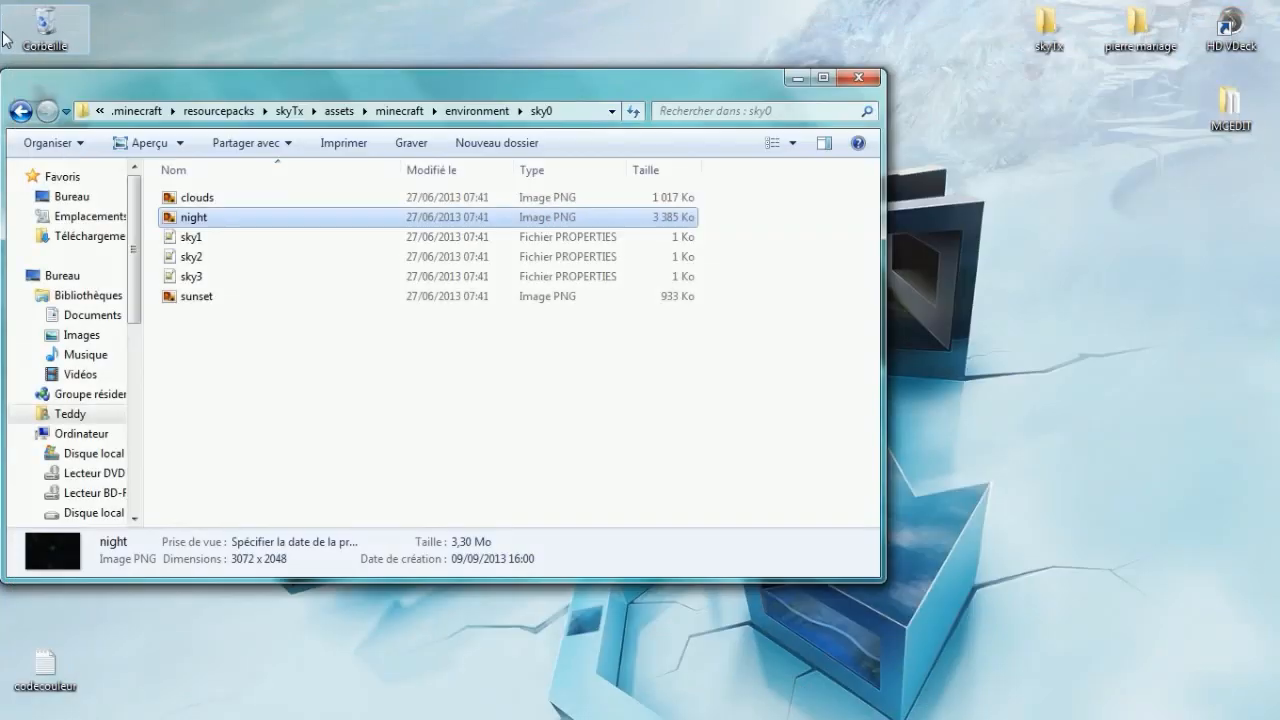
left_click(14, 112)
left_click(14, 112)
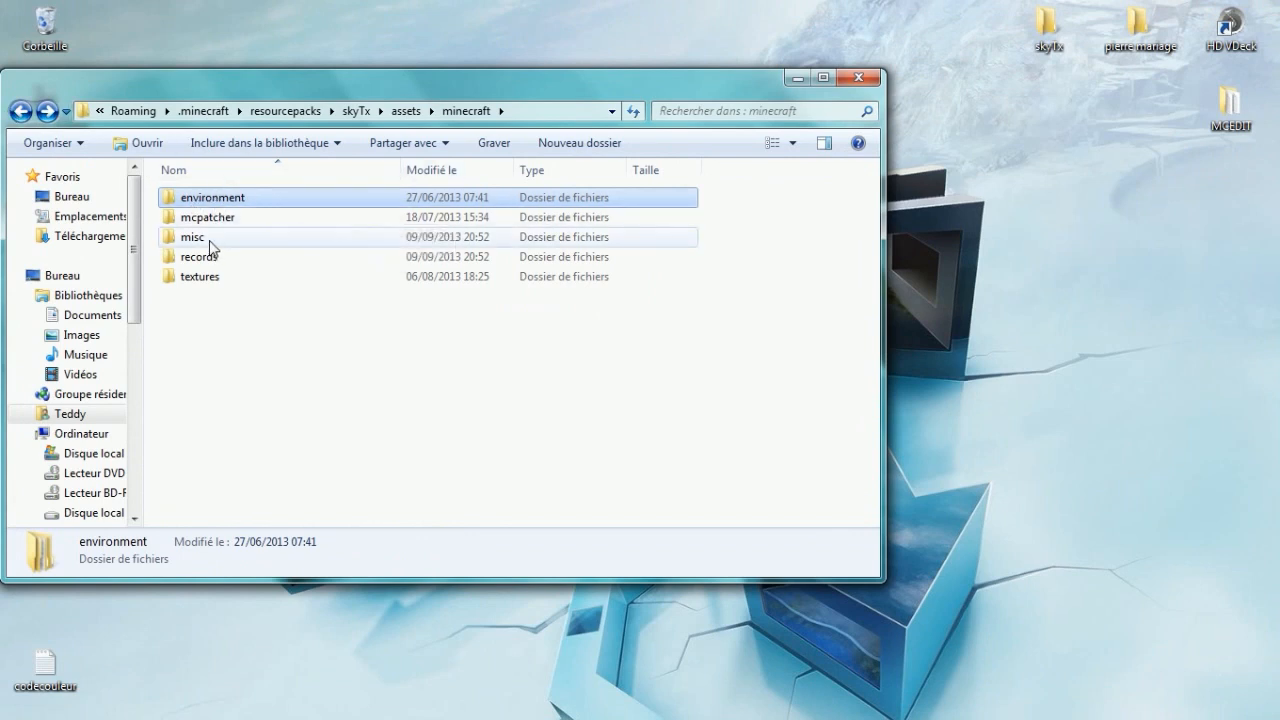
Check the misc folder again and view the music files in the records folder
double_click(237, 248)
left_click(20, 111)
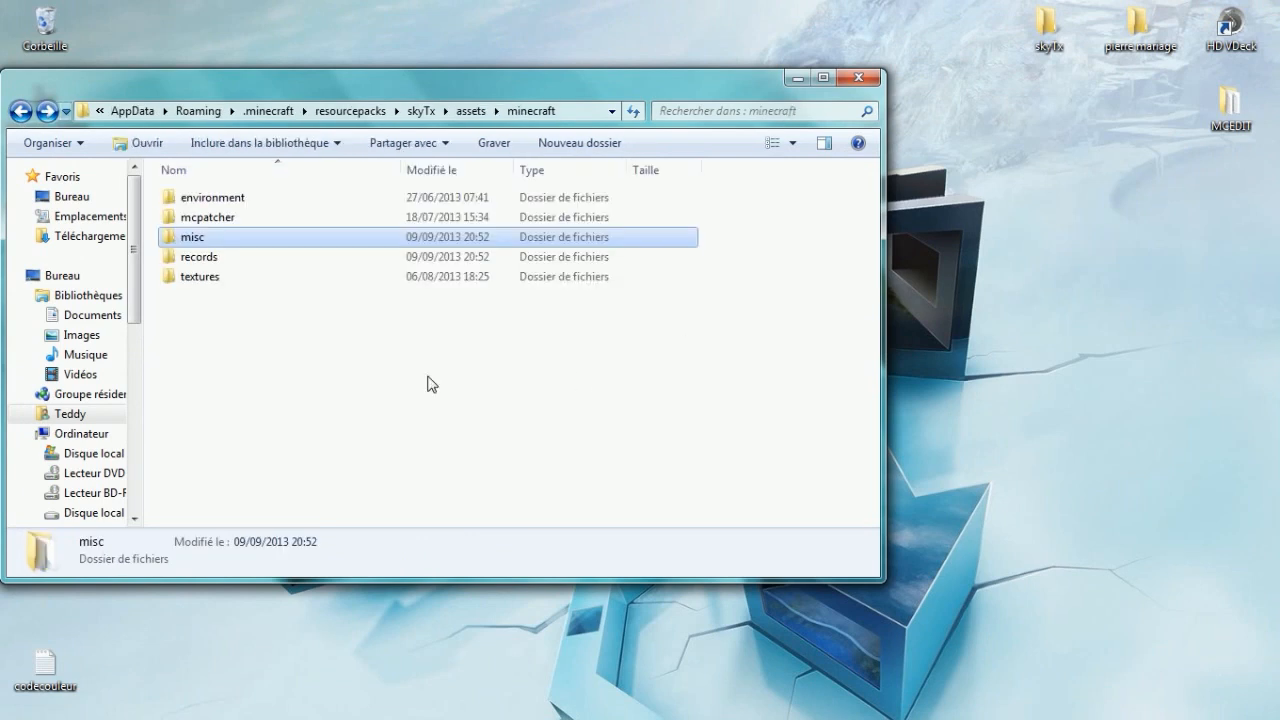
double_click(207, 258)
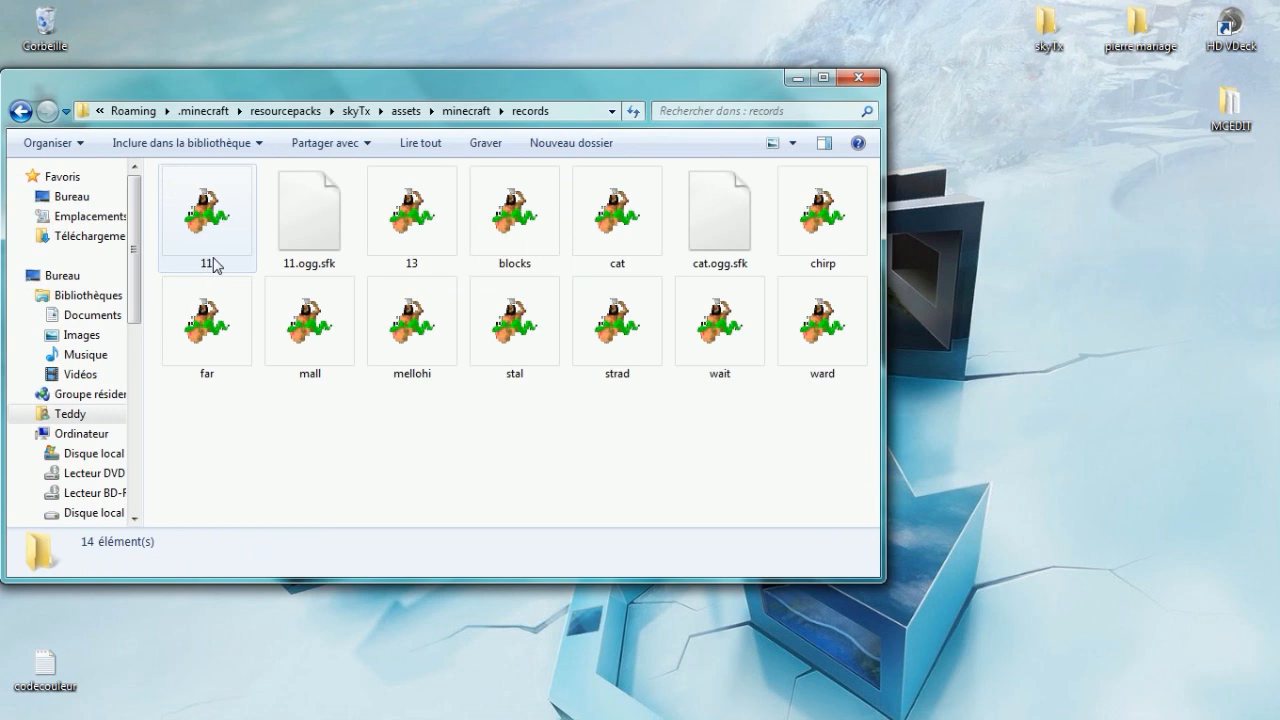
left_click(20, 111)
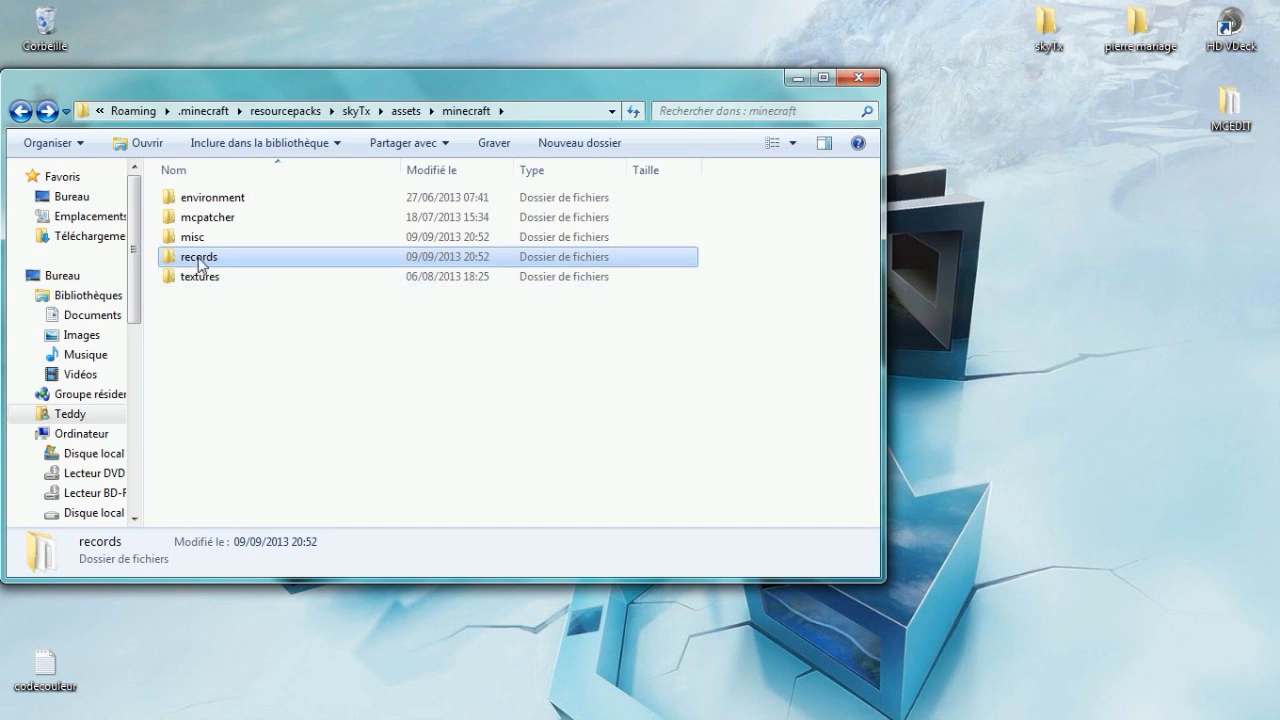
Open the textures folder and browse the block images in its blocks subfolder
double_click(199, 278)
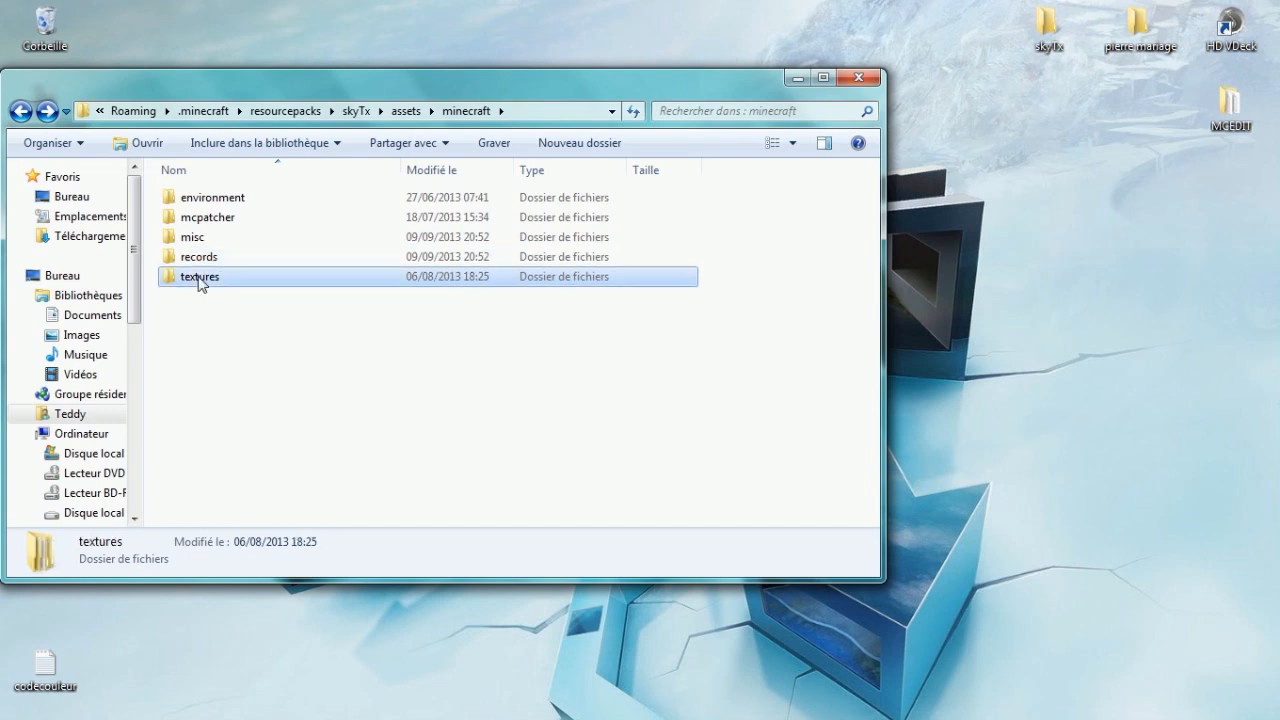
left_click(18, 111)
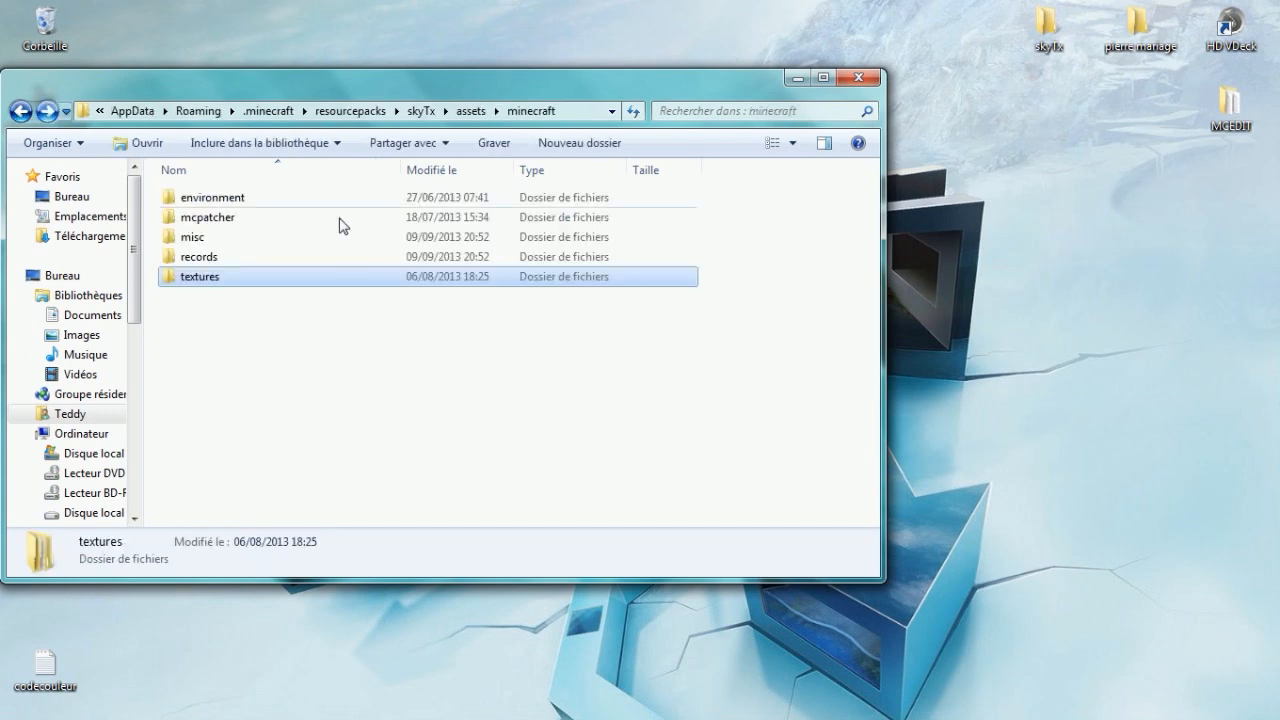
left_click(210, 220)
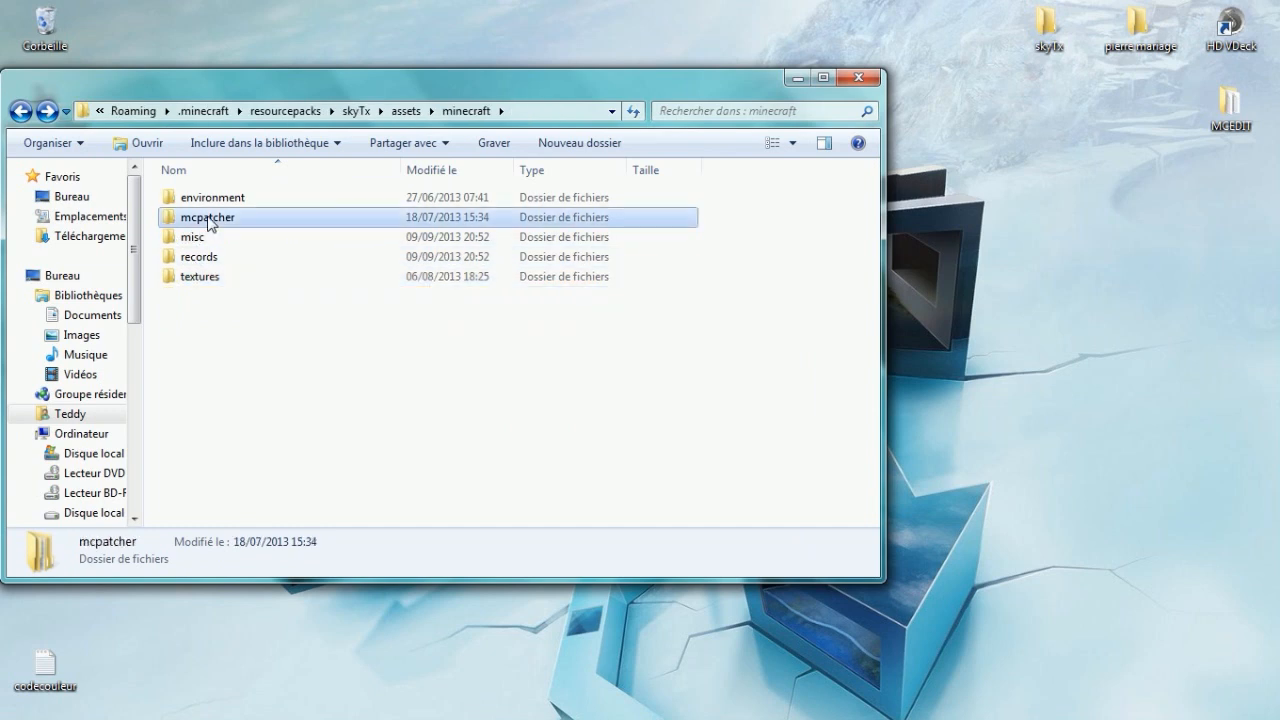
double_click(202, 278)
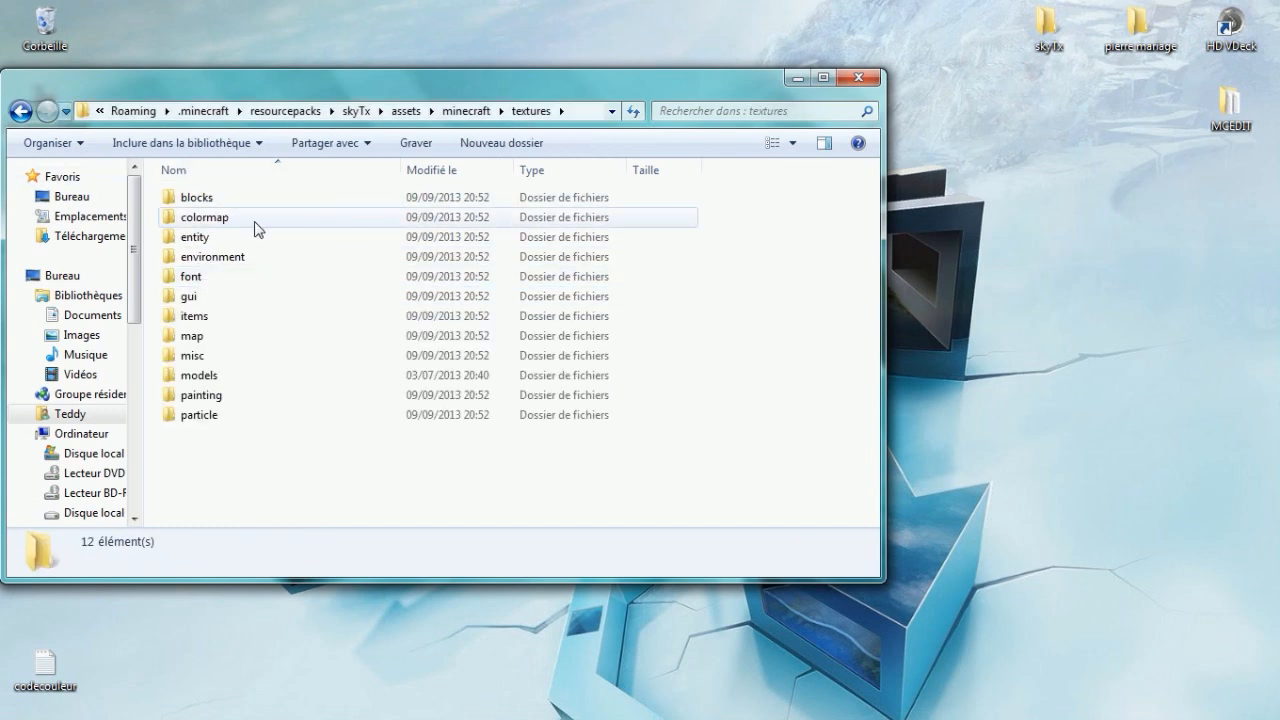
left_click_drag(802, 190, 323, 448)
double_click(190, 197)
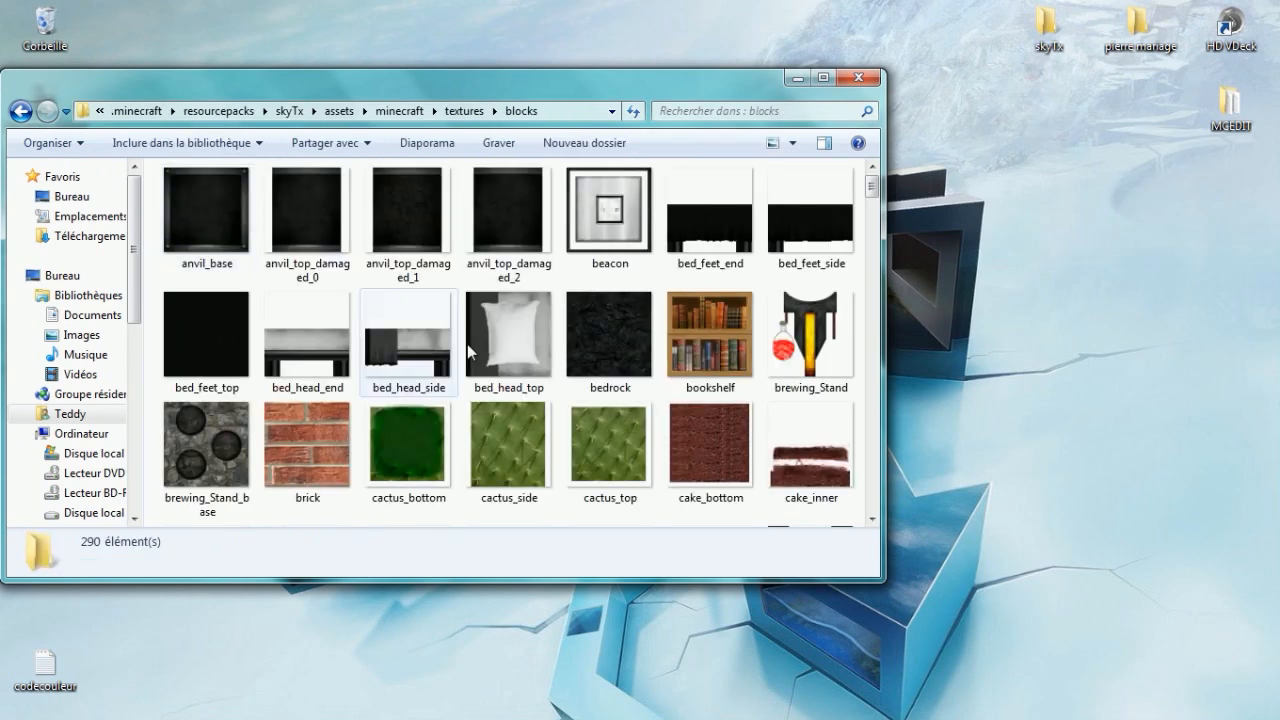
scroll(654, 303, "down", 8)
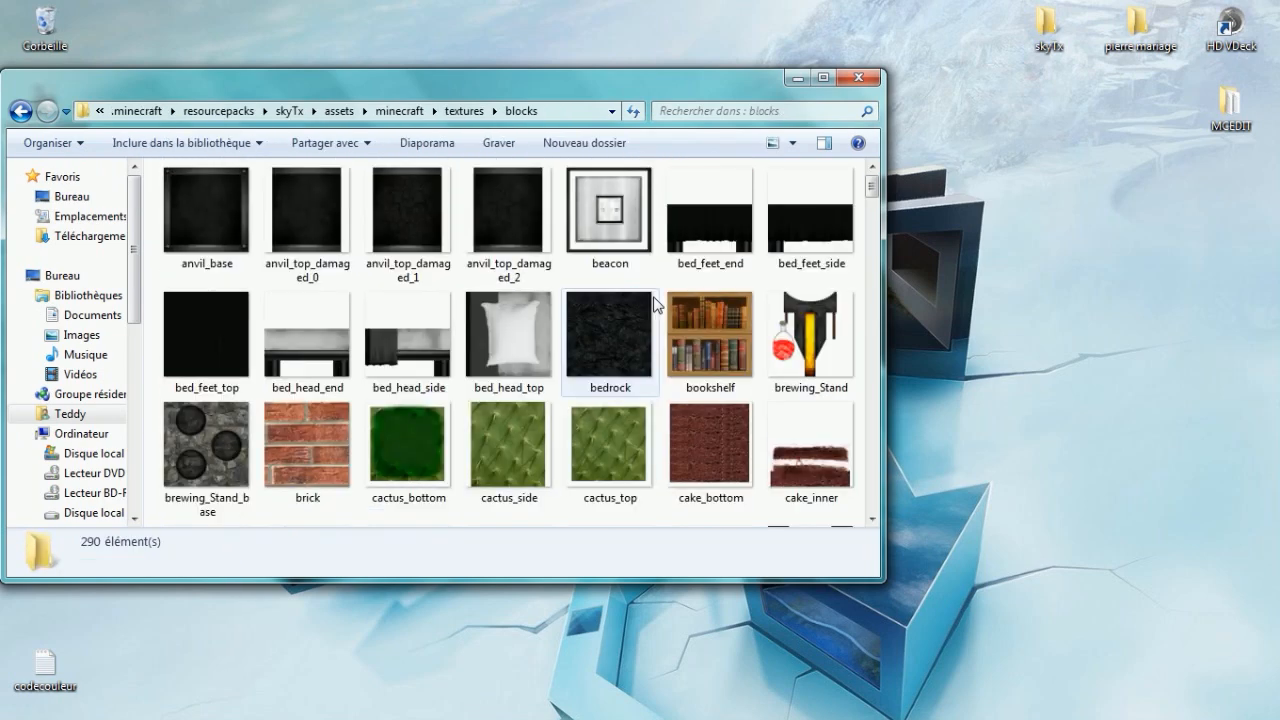
scroll(654, 303, "up", 8)
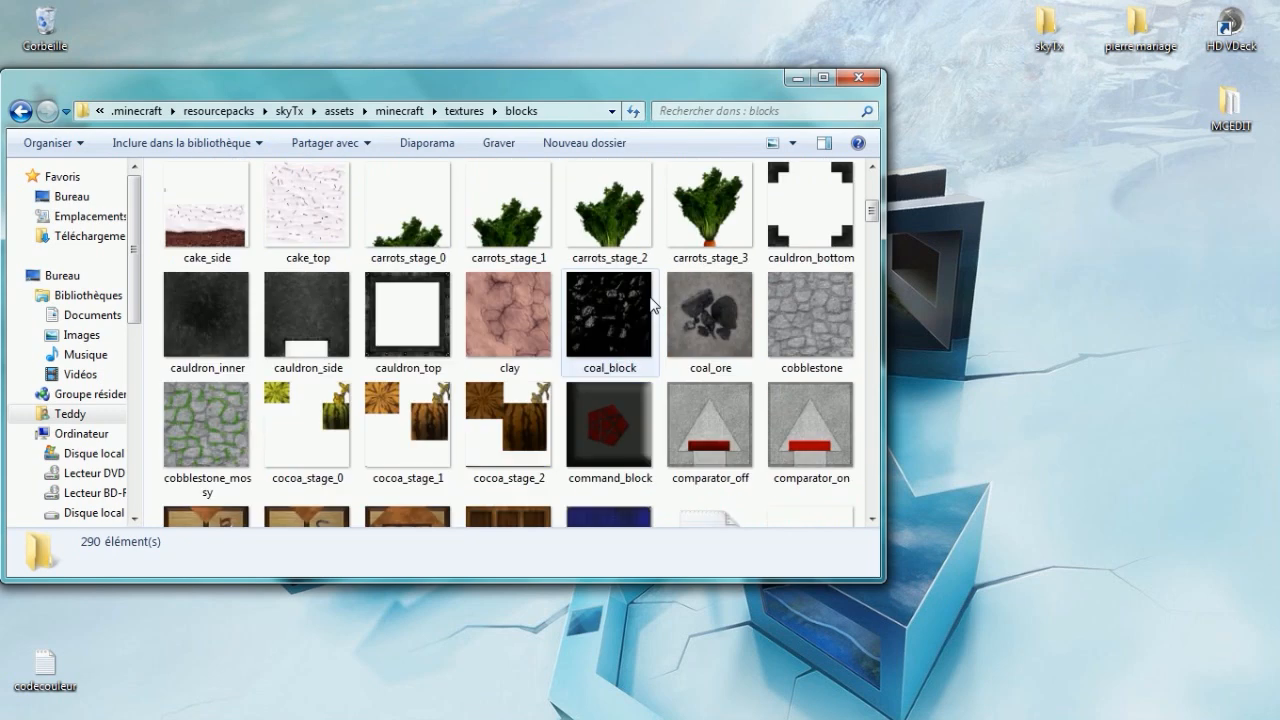
Return to the textures folder and look into its colormap and entity subfolders
key("BackSpace")
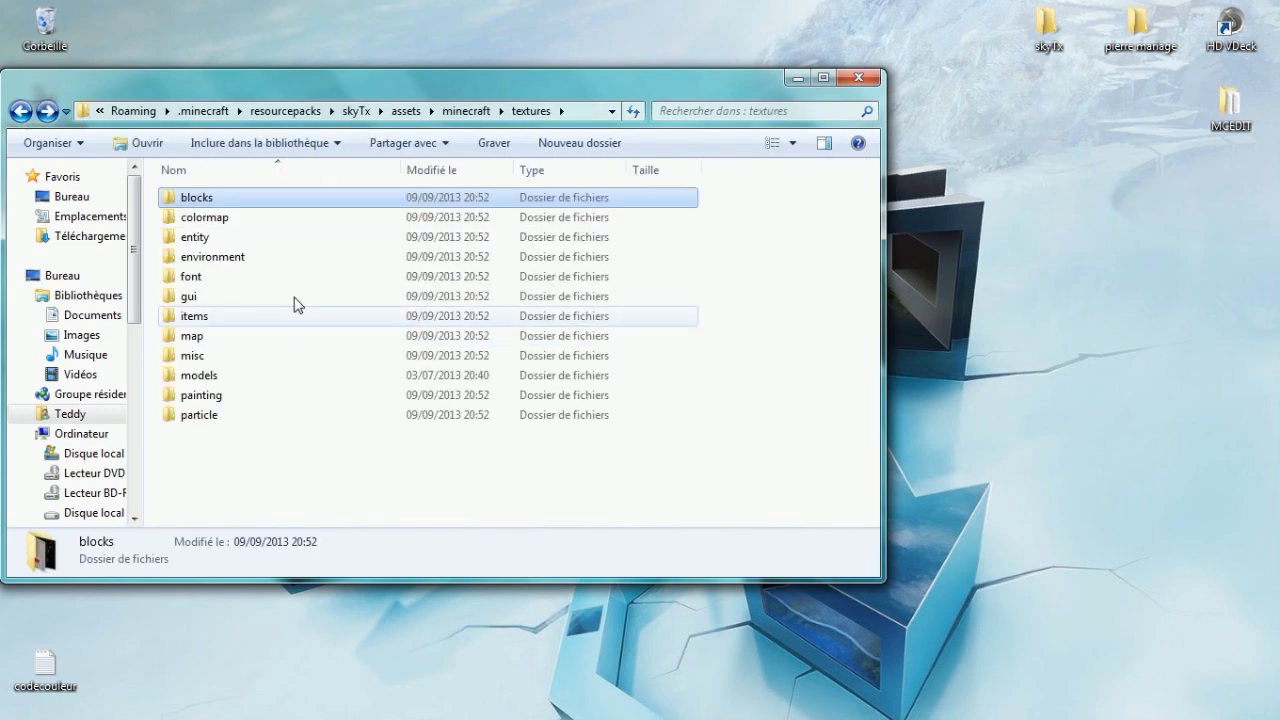
double_click(222, 217)
left_click(45, 117)
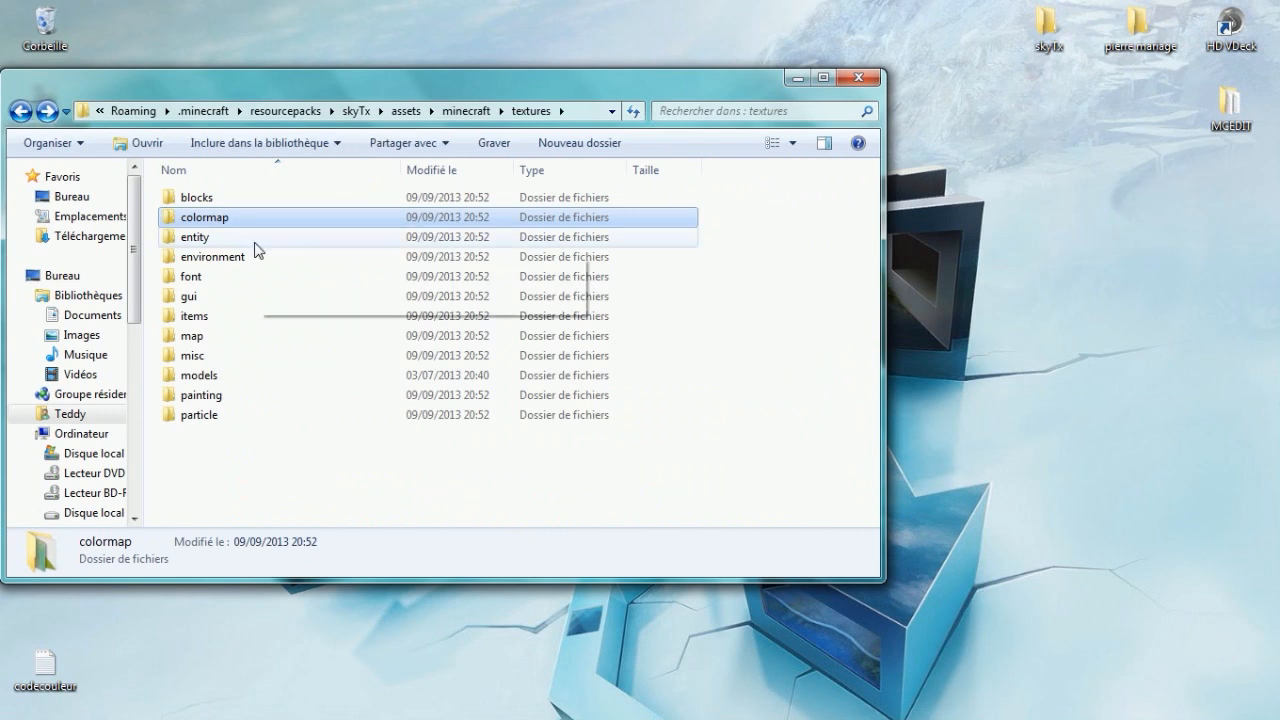
double_click(226, 240)
left_click(20, 111)
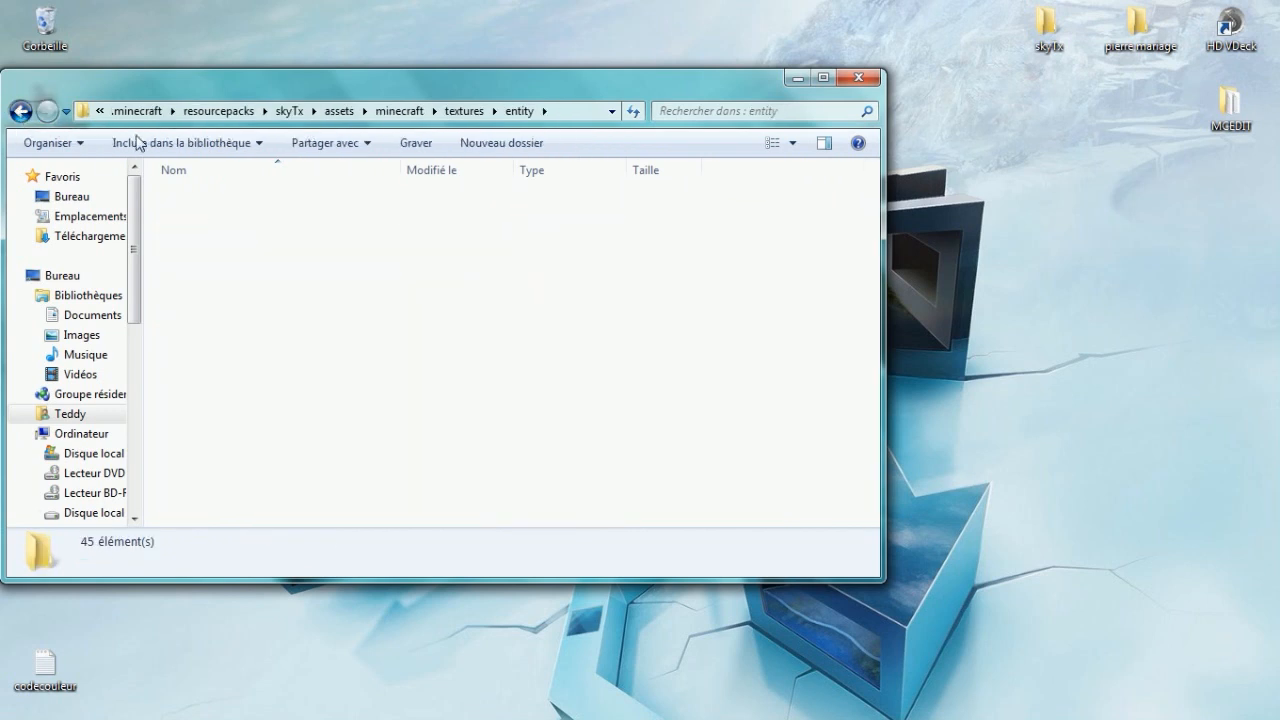
View the cloud, moon, rain and sun images in the environment subfolder and go back to textures
left_click(193, 261)
double_click(193, 261)
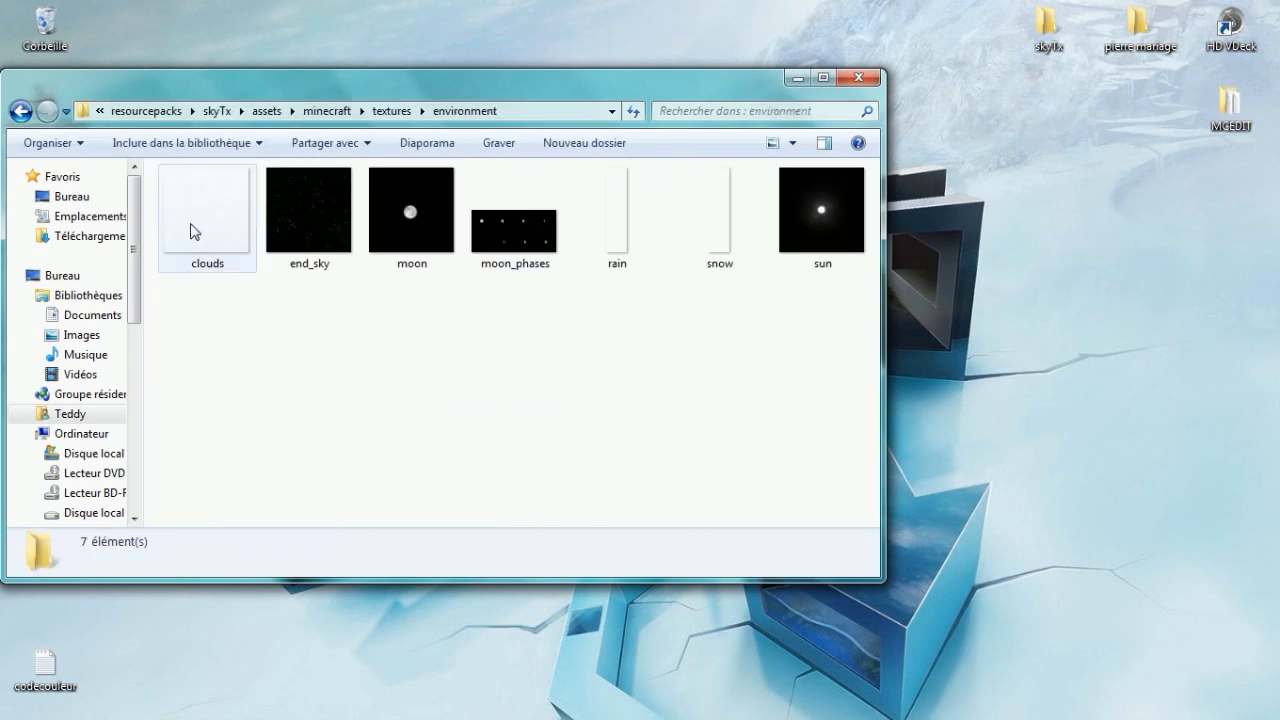
left_click(20, 111)
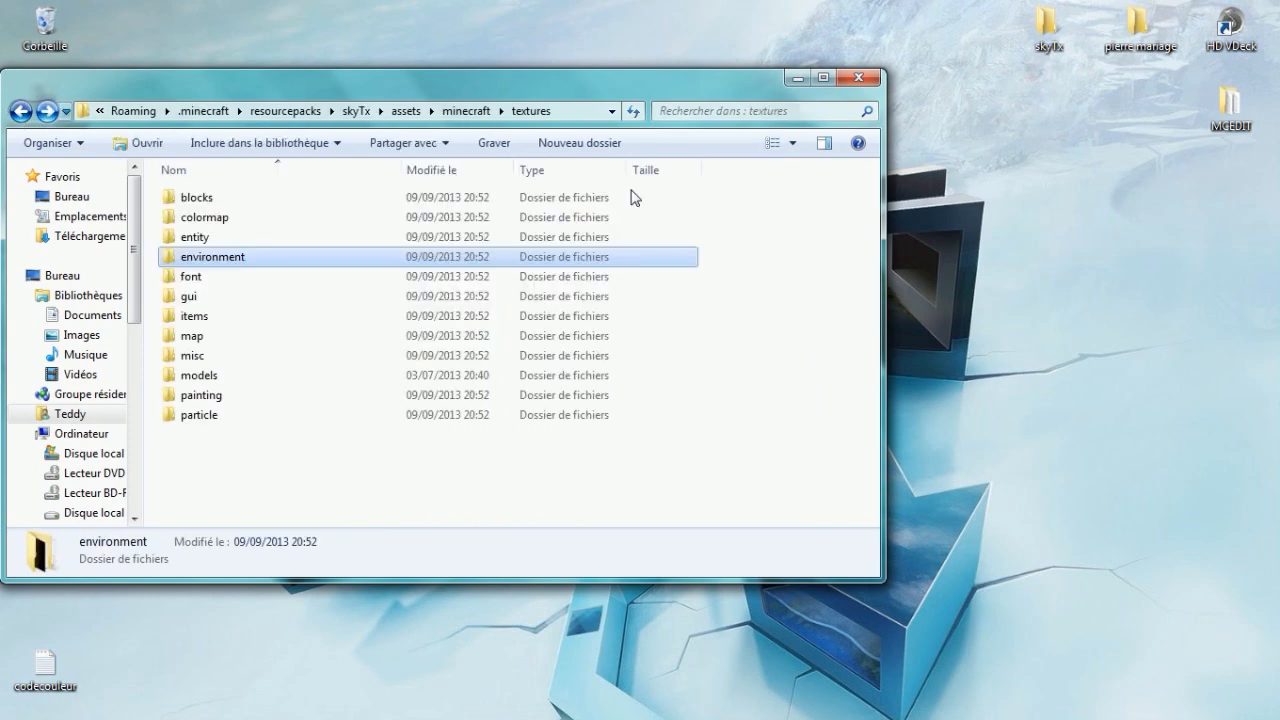
View the ascii character sheet in the font subfolder, close it and go back to textures
double_click(204, 279)
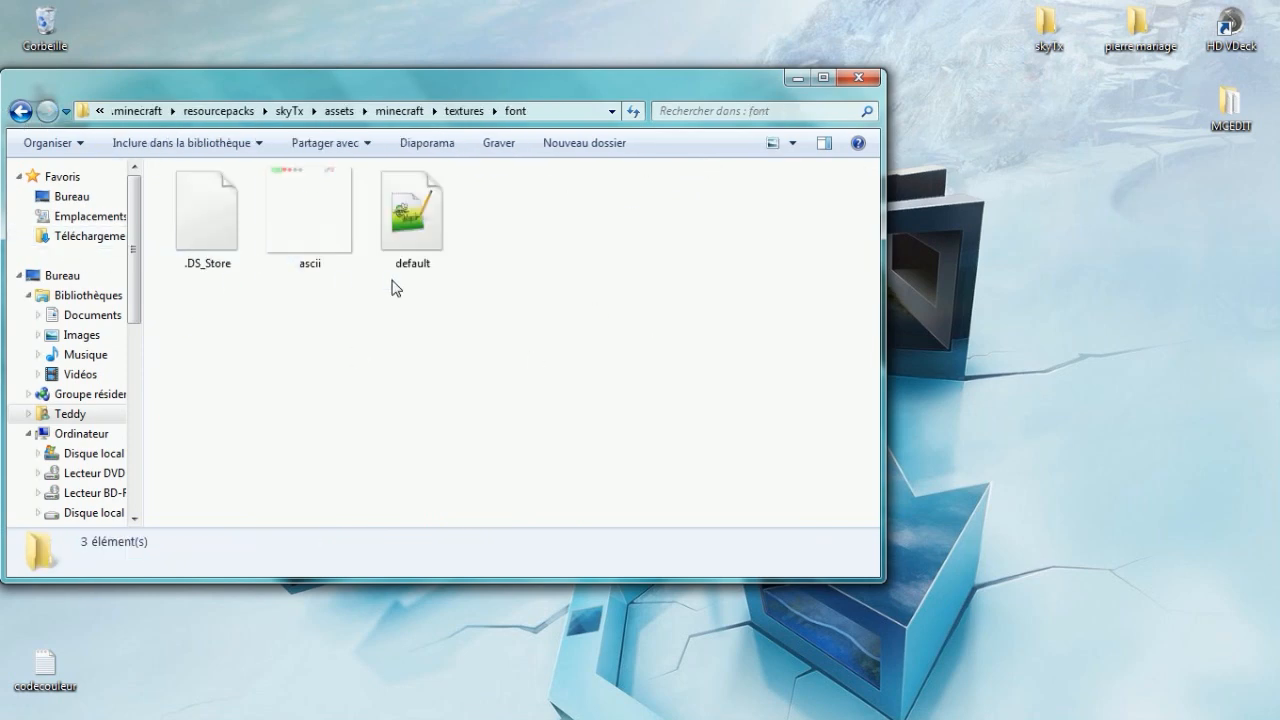
double_click(335, 245)
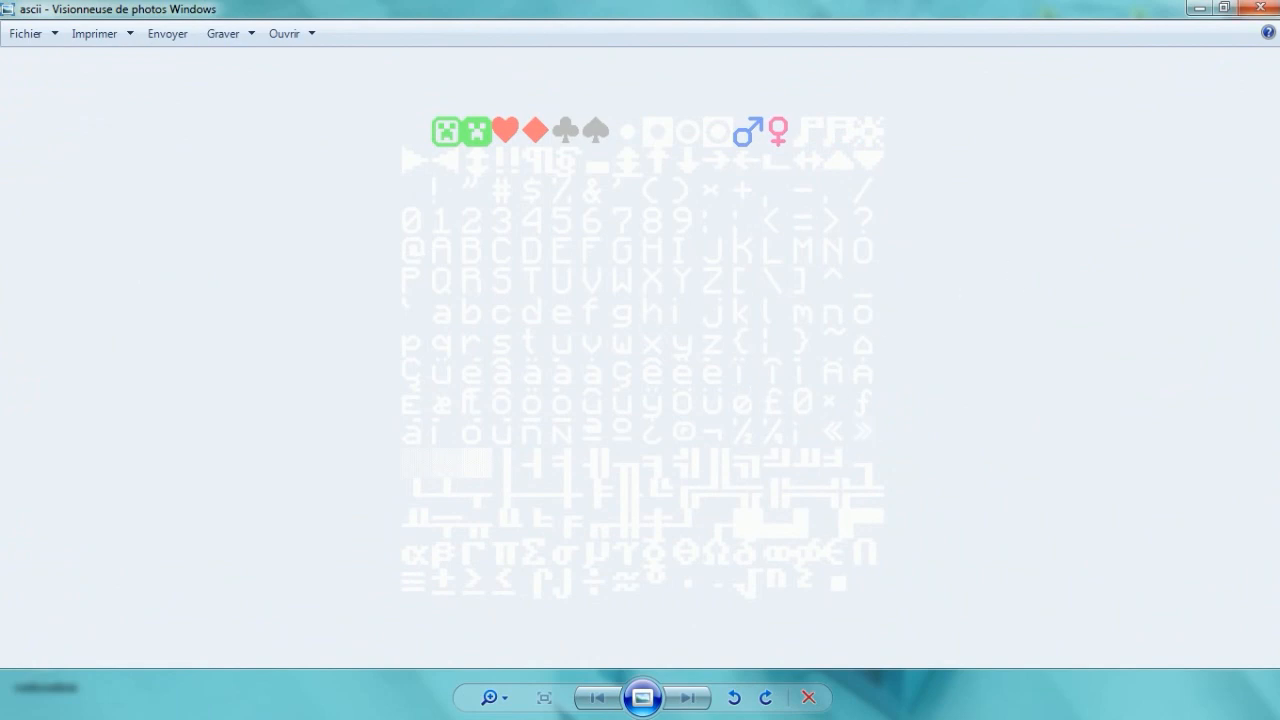
left_click(1264, 8)
left_click(20, 111)
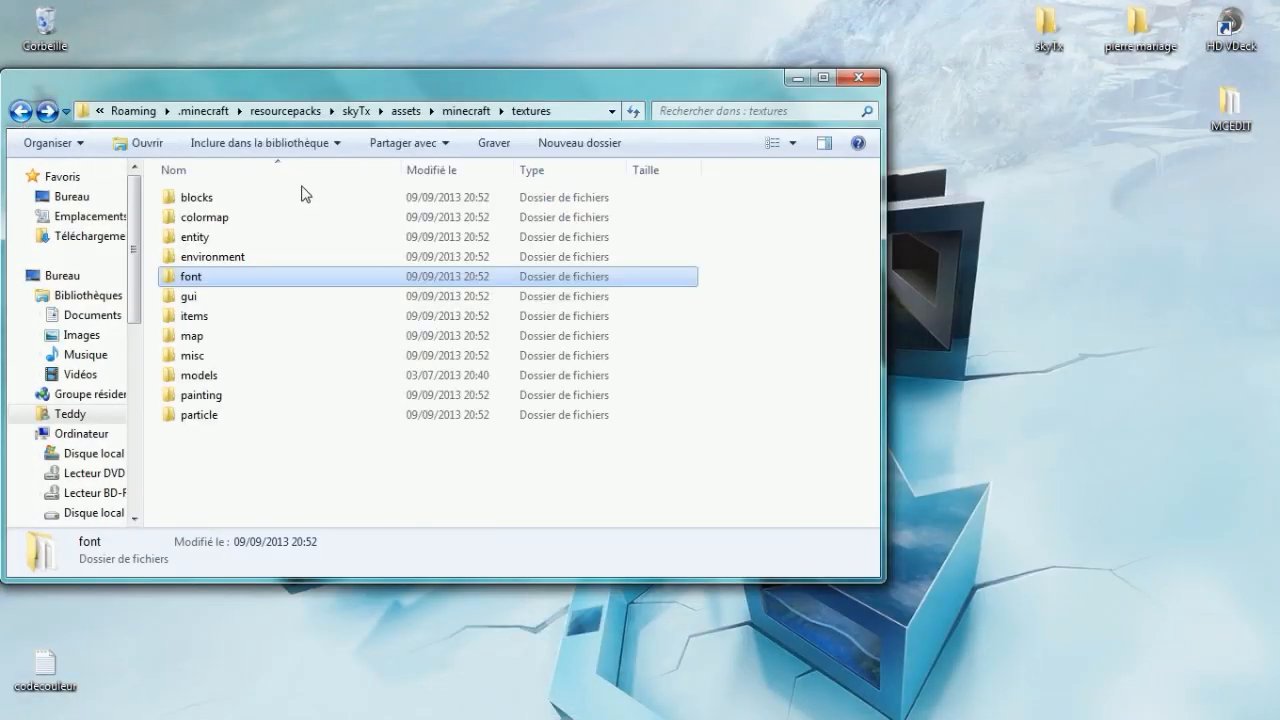
Look through the gui subfolder and its container interface images, and return to textures
double_click(234, 302)
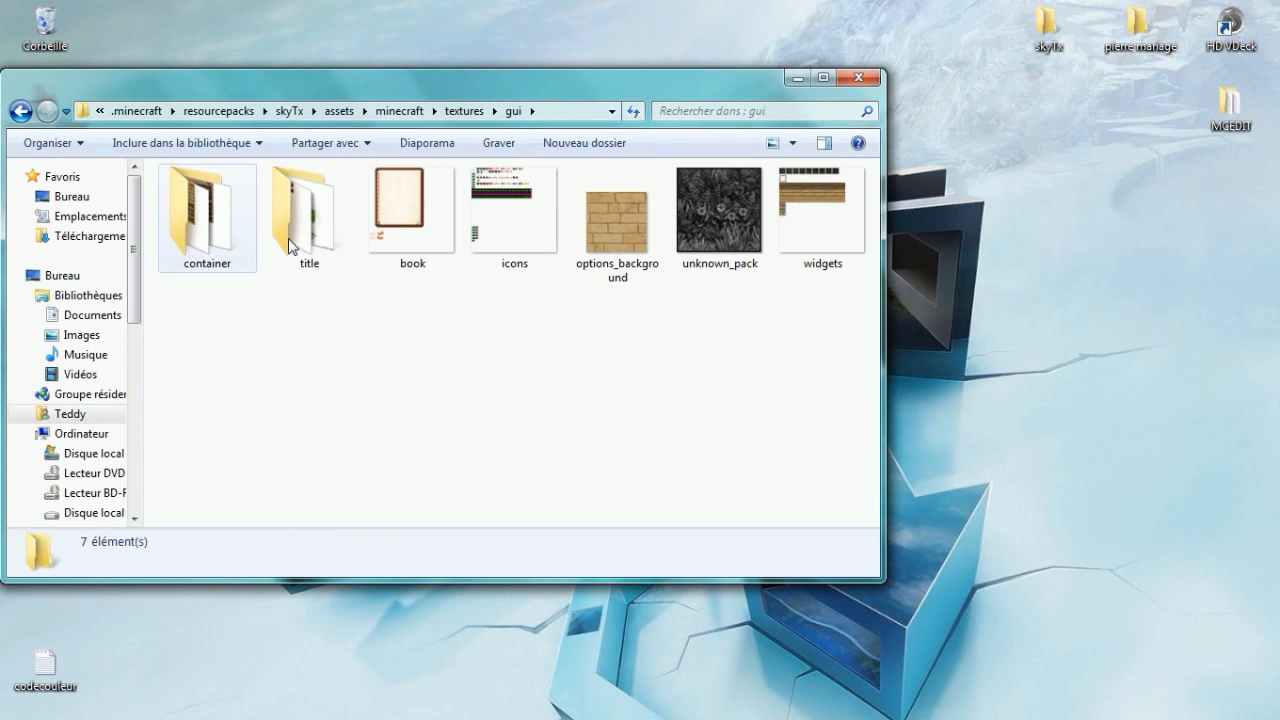
double_click(190, 228)
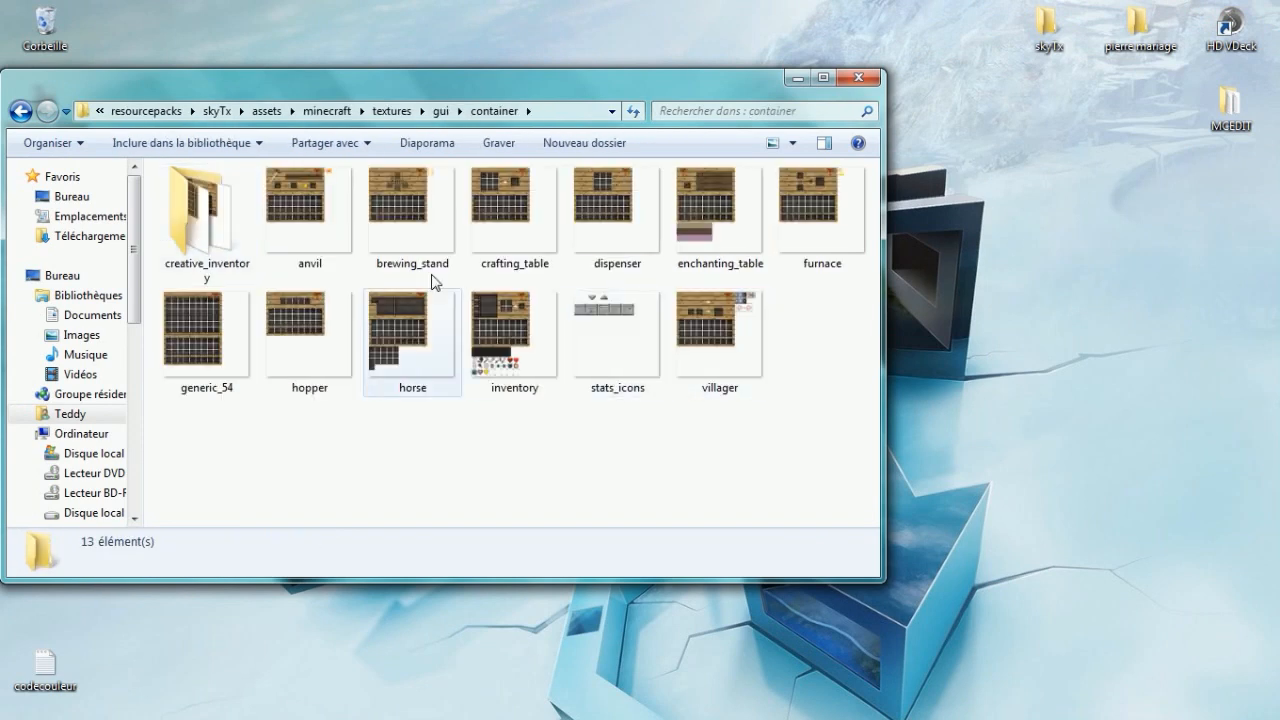
left_click(20, 111)
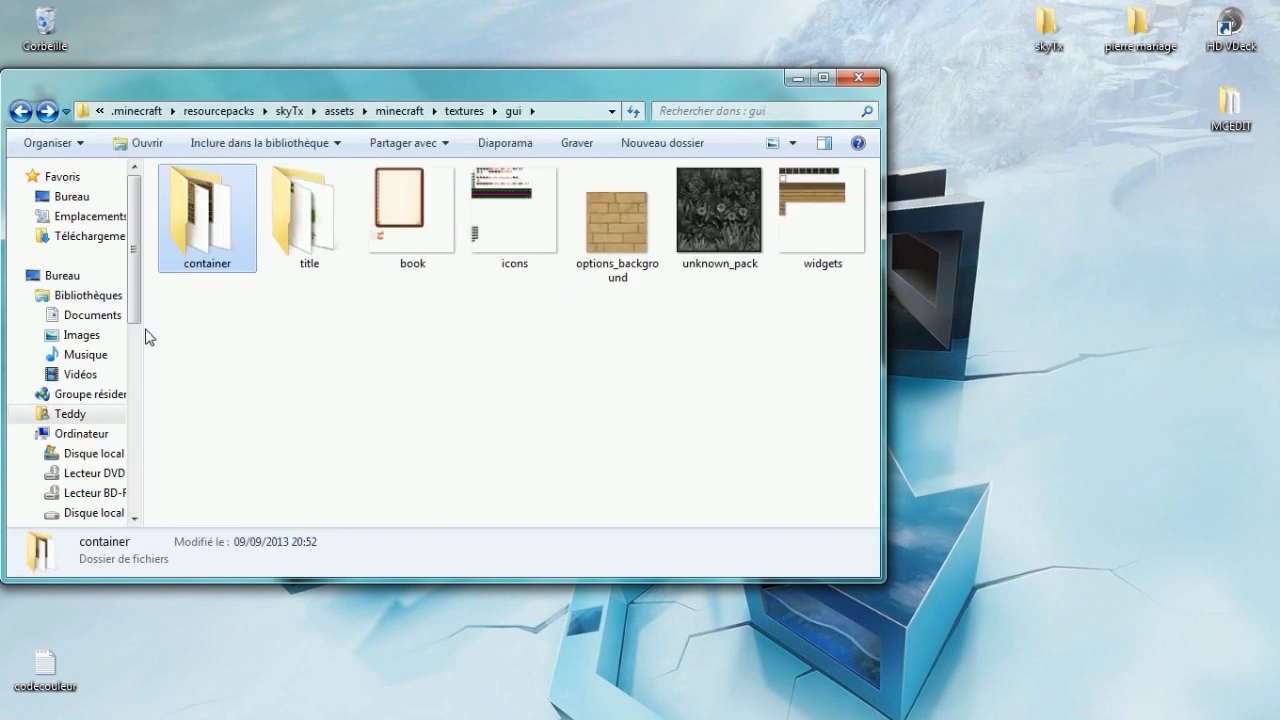
left_click(22, 111)
View the item images in the items subfolder and the two map images in the map subfolder
double_click(223, 316)
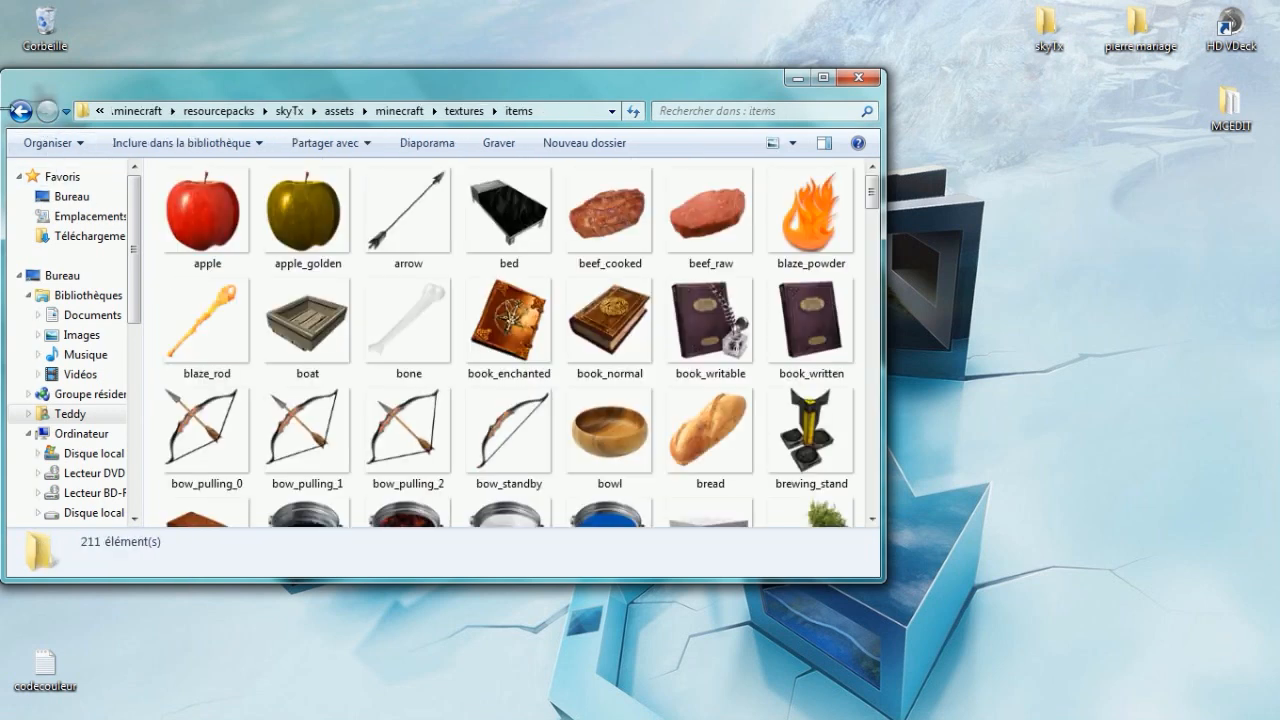
left_click(20, 111)
double_click(200, 336)
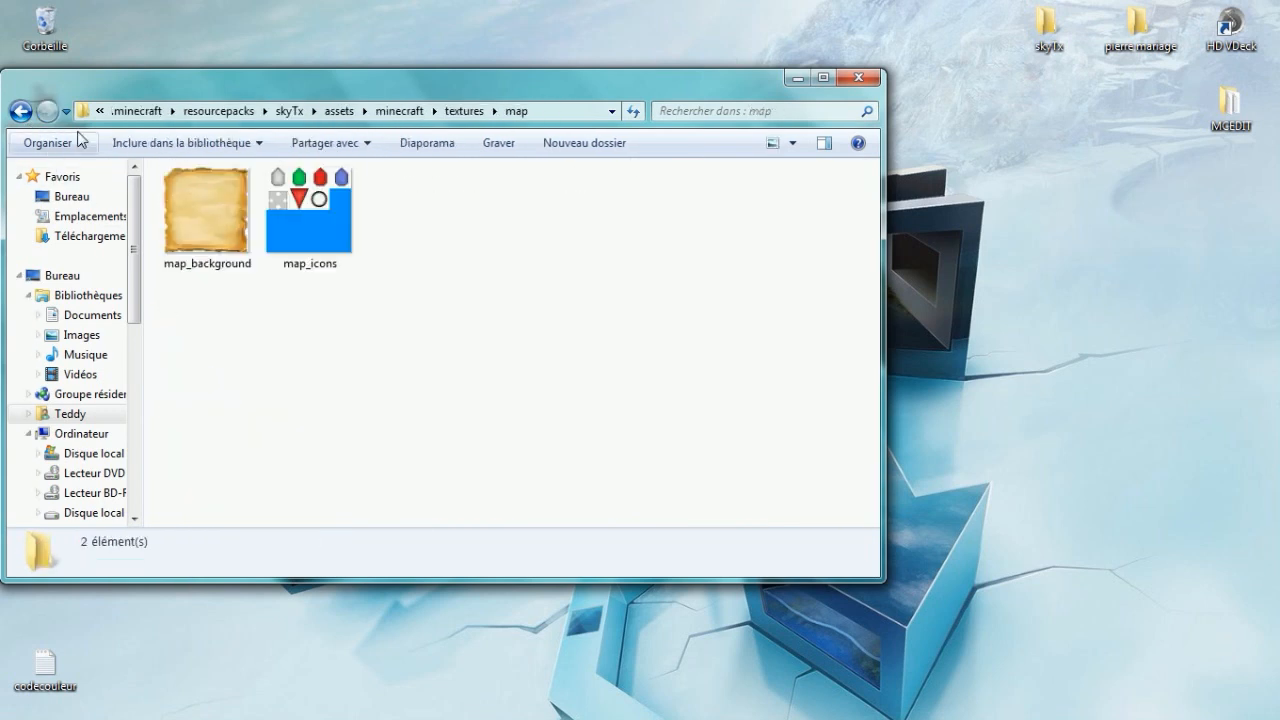
left_click(20, 111)
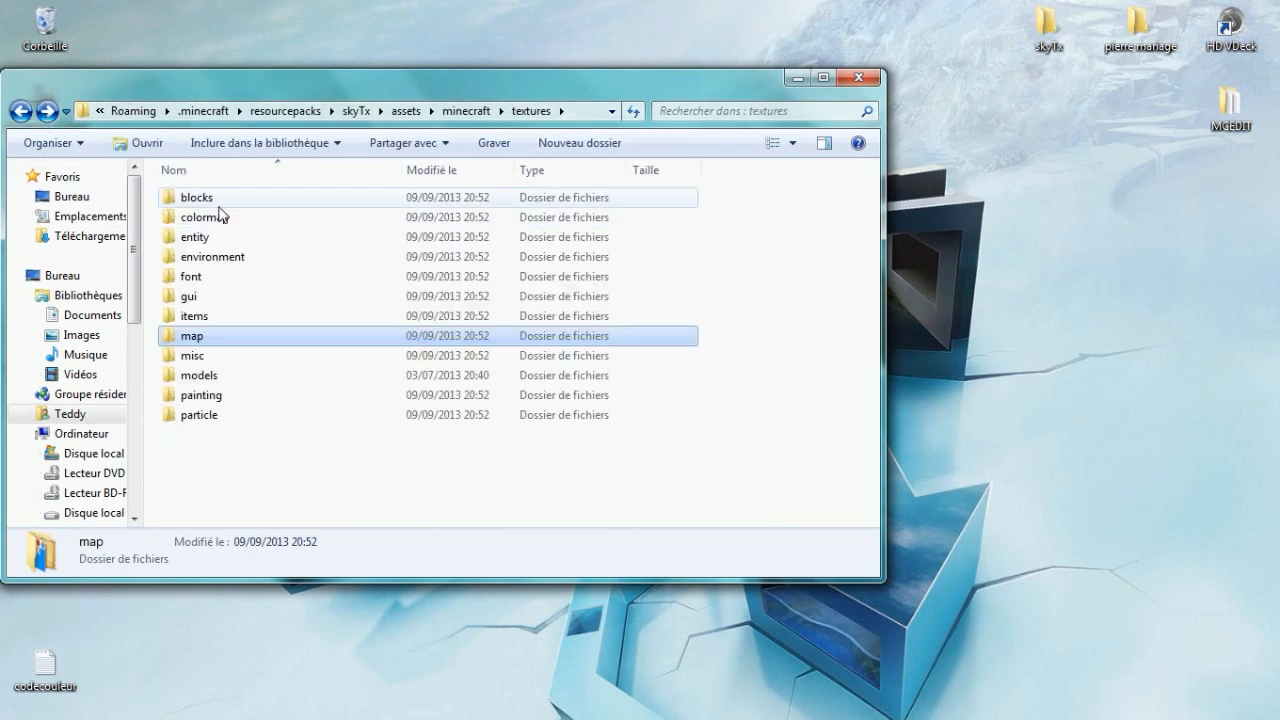
Find the beacon texture in the blocks subfolder and open it in Photoshop
left_click(214, 203)
double_click(215, 206)
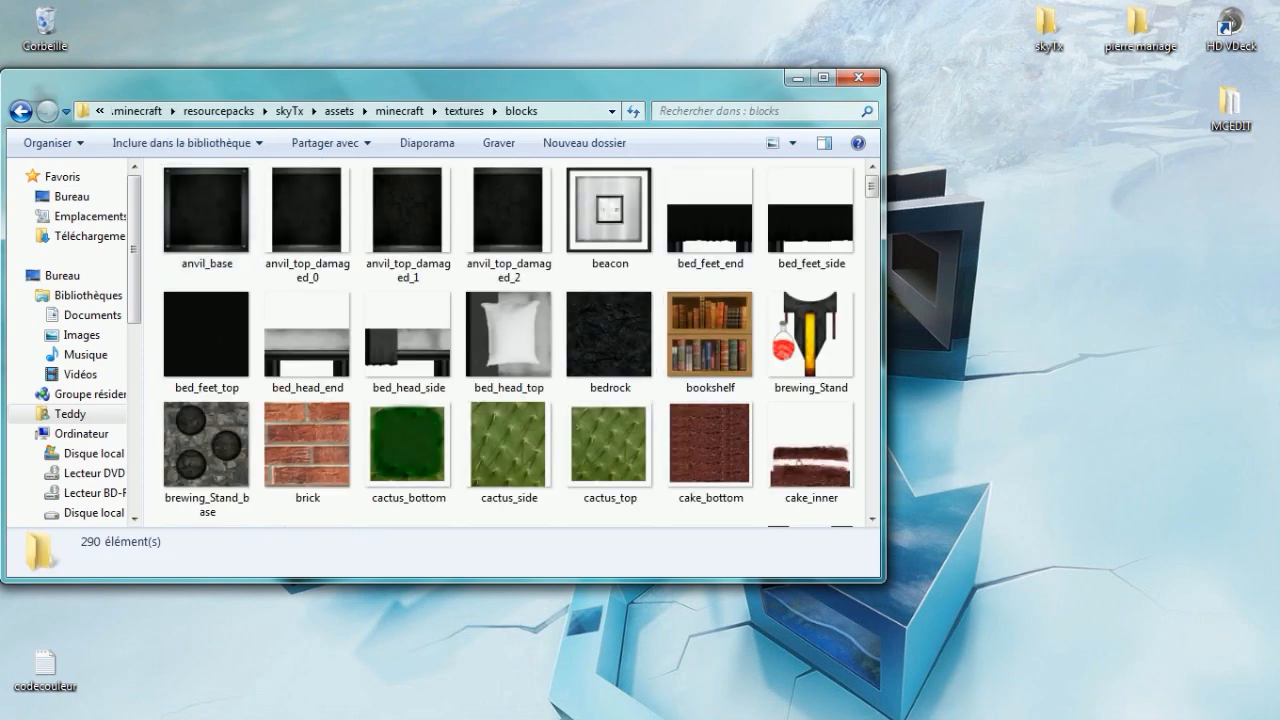
scroll(572, 382, "down", 4)
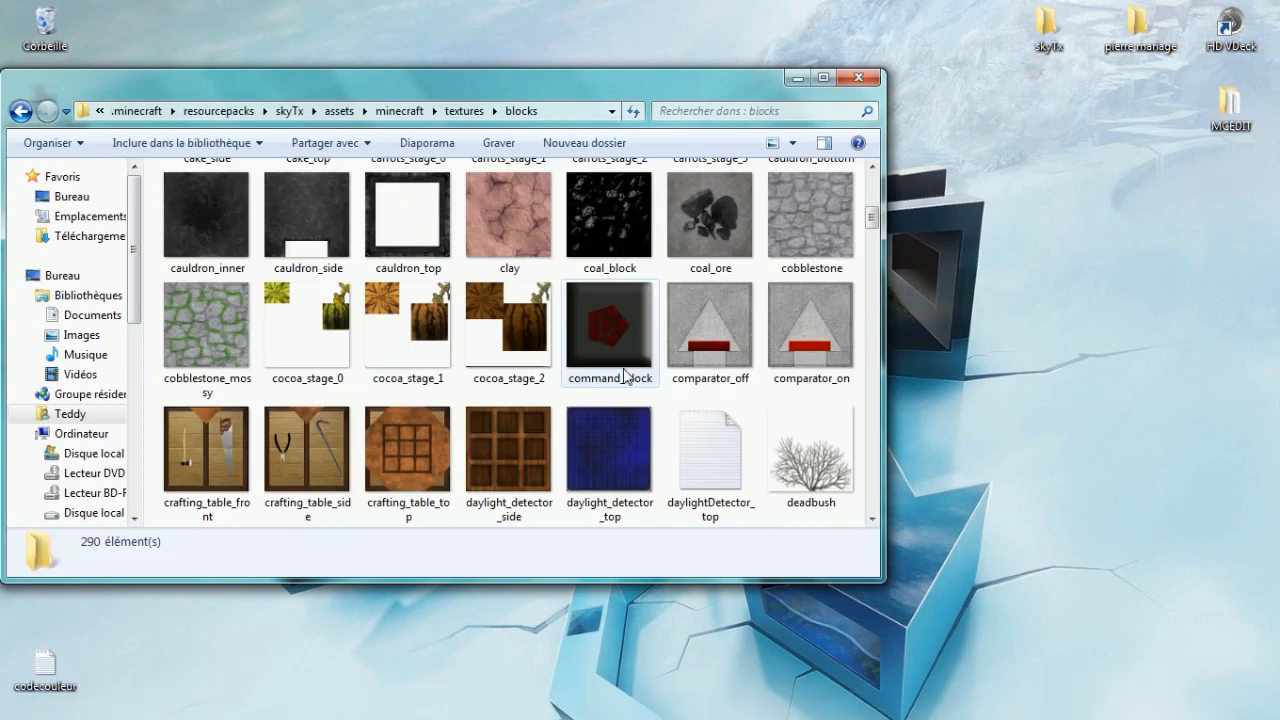
scroll(628, 388, "up", 4)
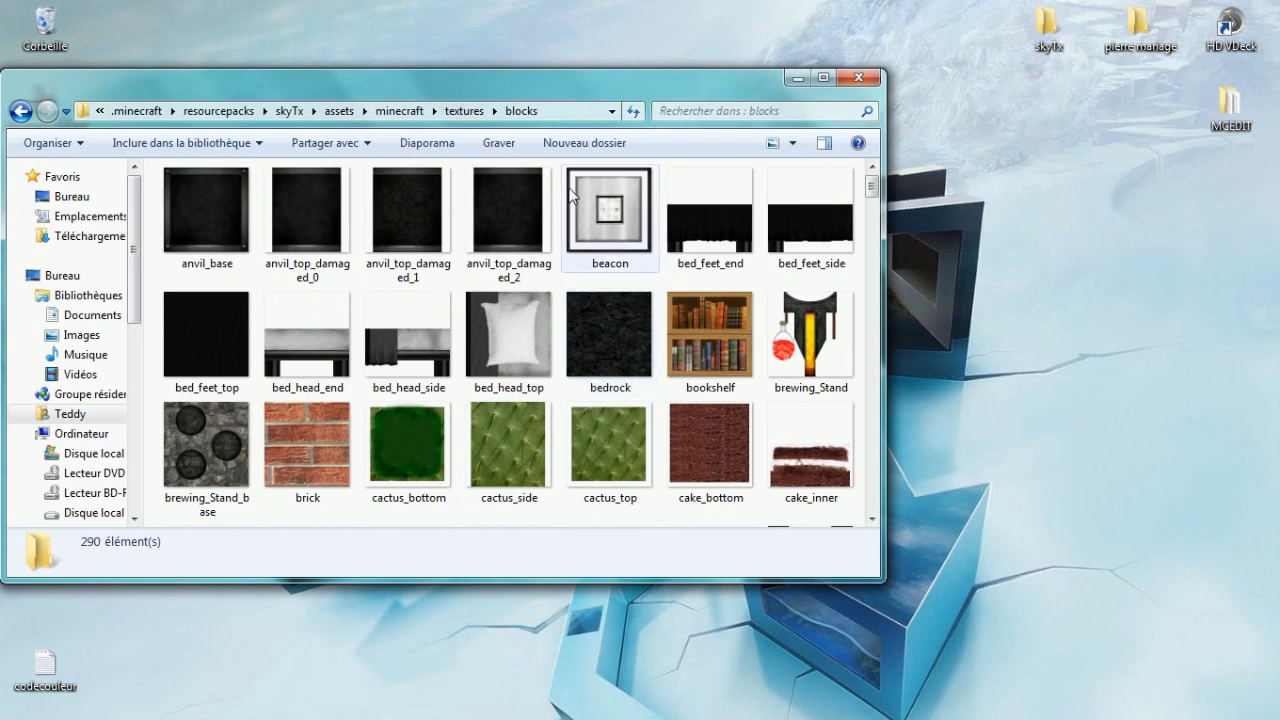
left_click(591, 233)
left_click_drag(614, 229, 371, 289)
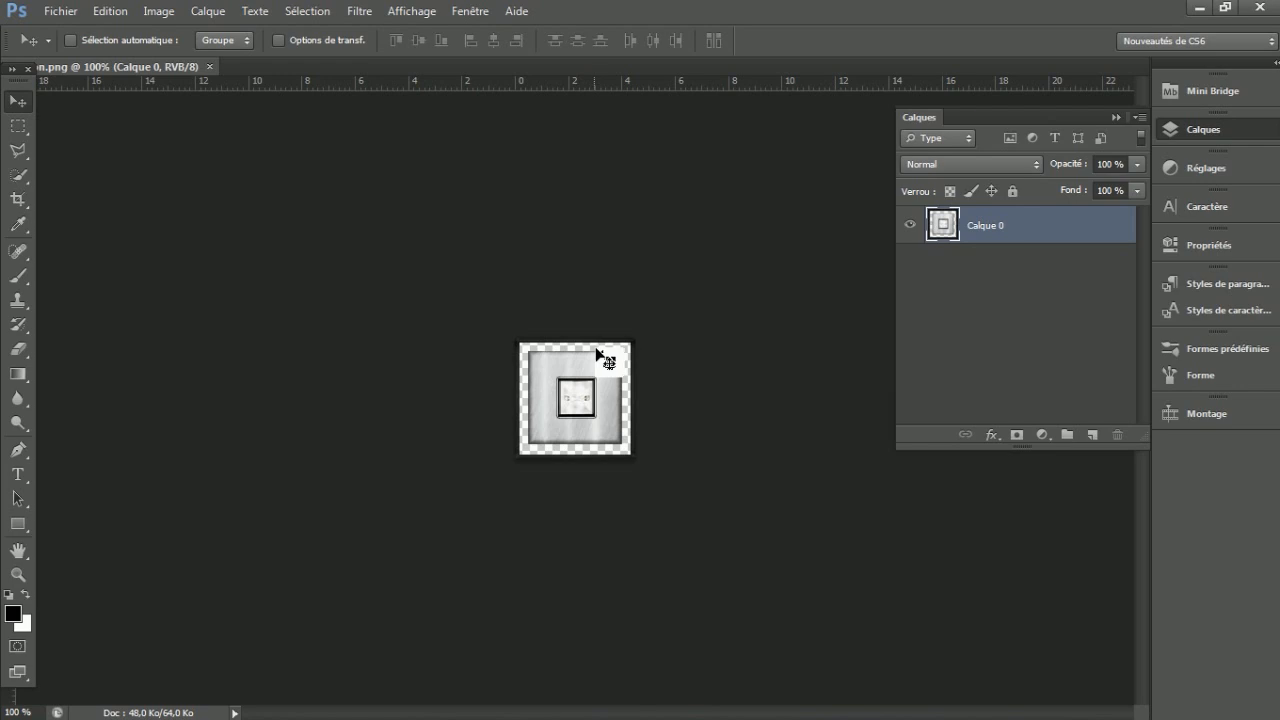
Check the beacon image's pixel dimensions and close the image size settings without changes
left_click(165, 13)
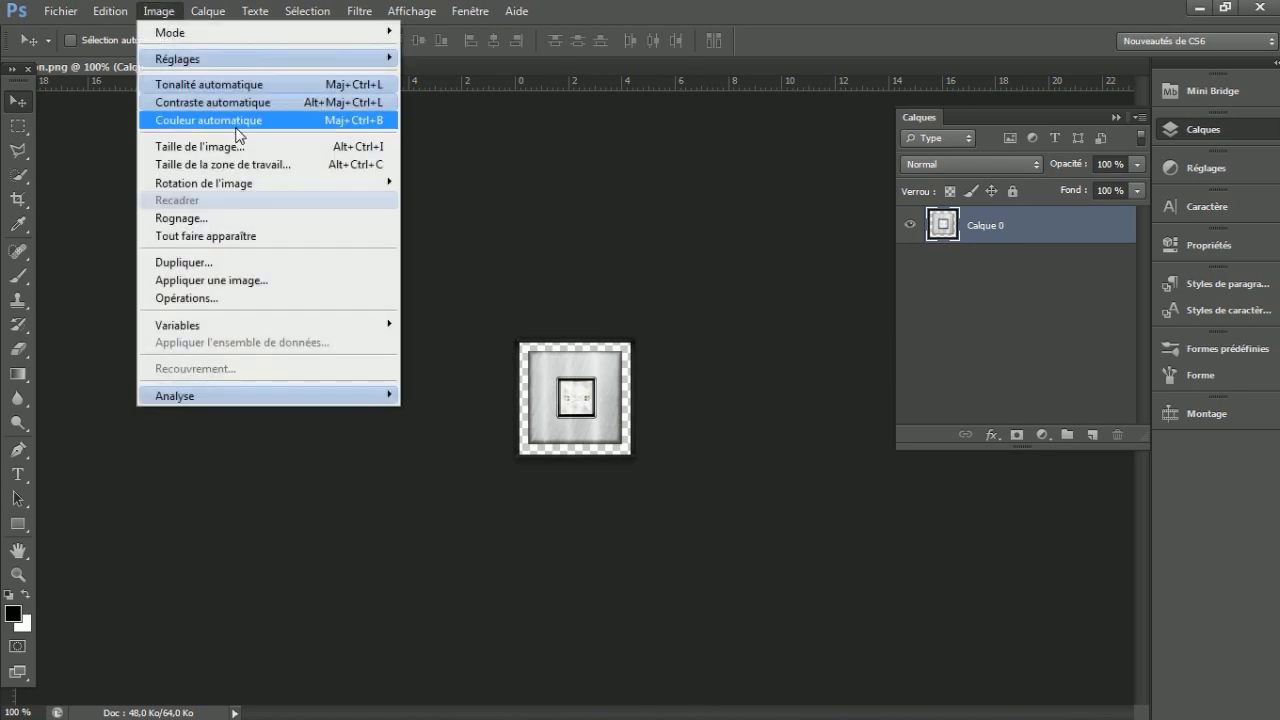
left_click(236, 150)
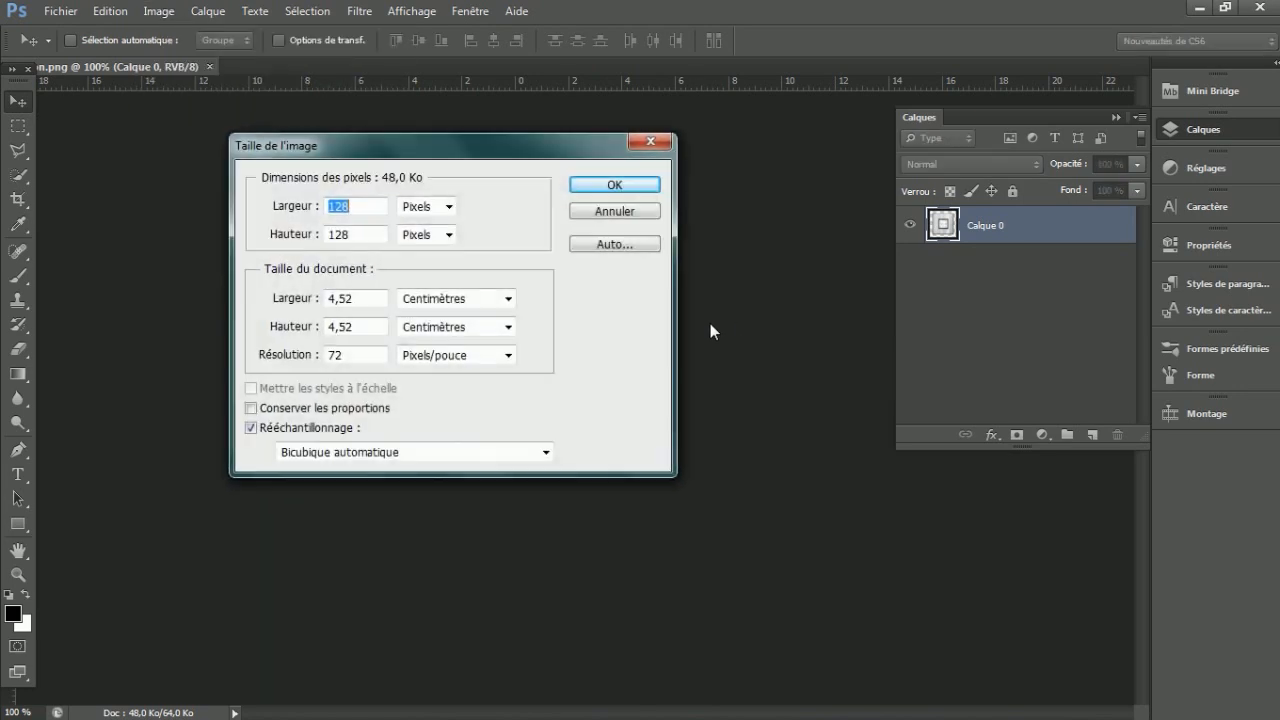
left_click(646, 143)
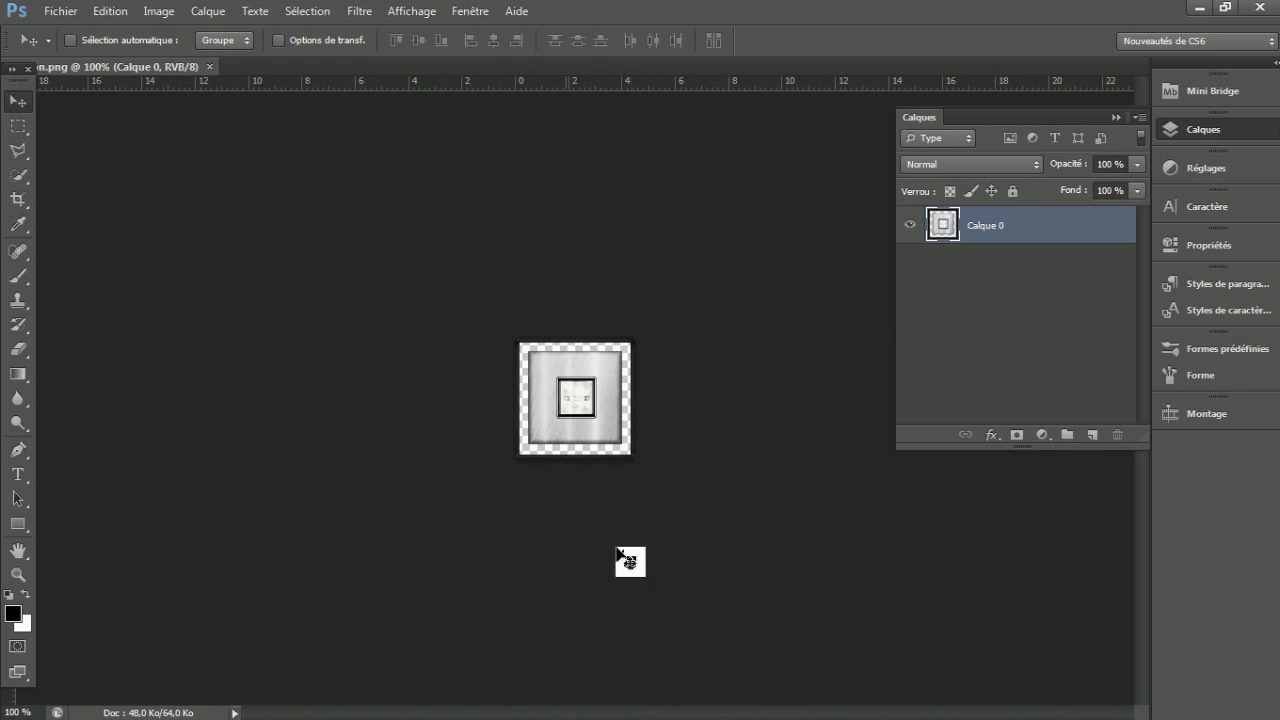
Place the glass texture from the blocks folder over the beacon image and hide the original Calque 0 layer
left_click(98, 703)
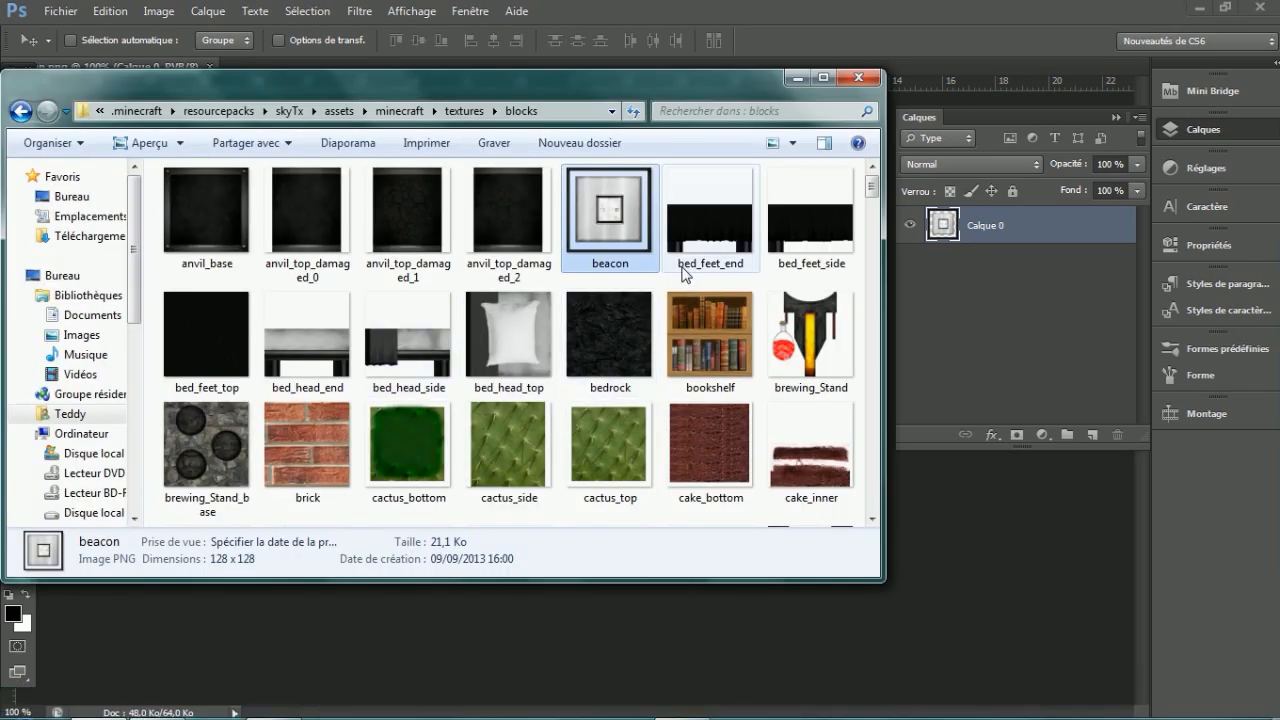
scroll(684, 273, "down", 10)
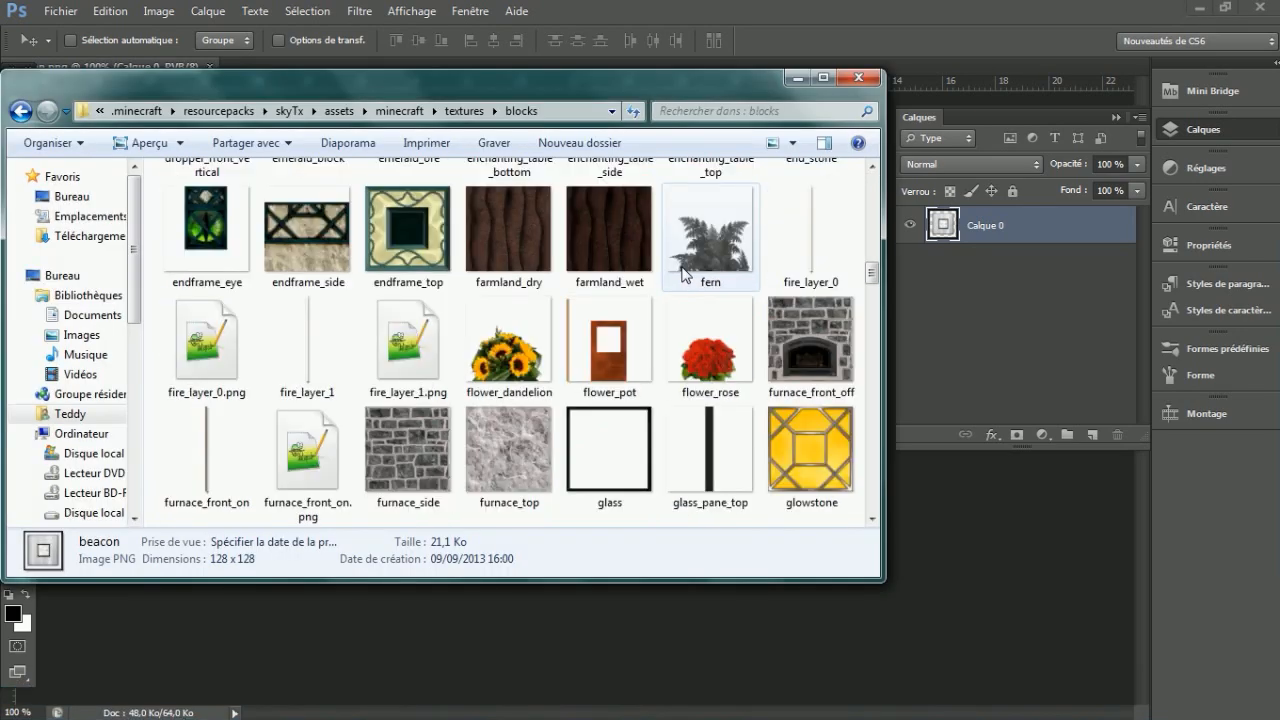
left_click_drag(872, 274, 873, 290)
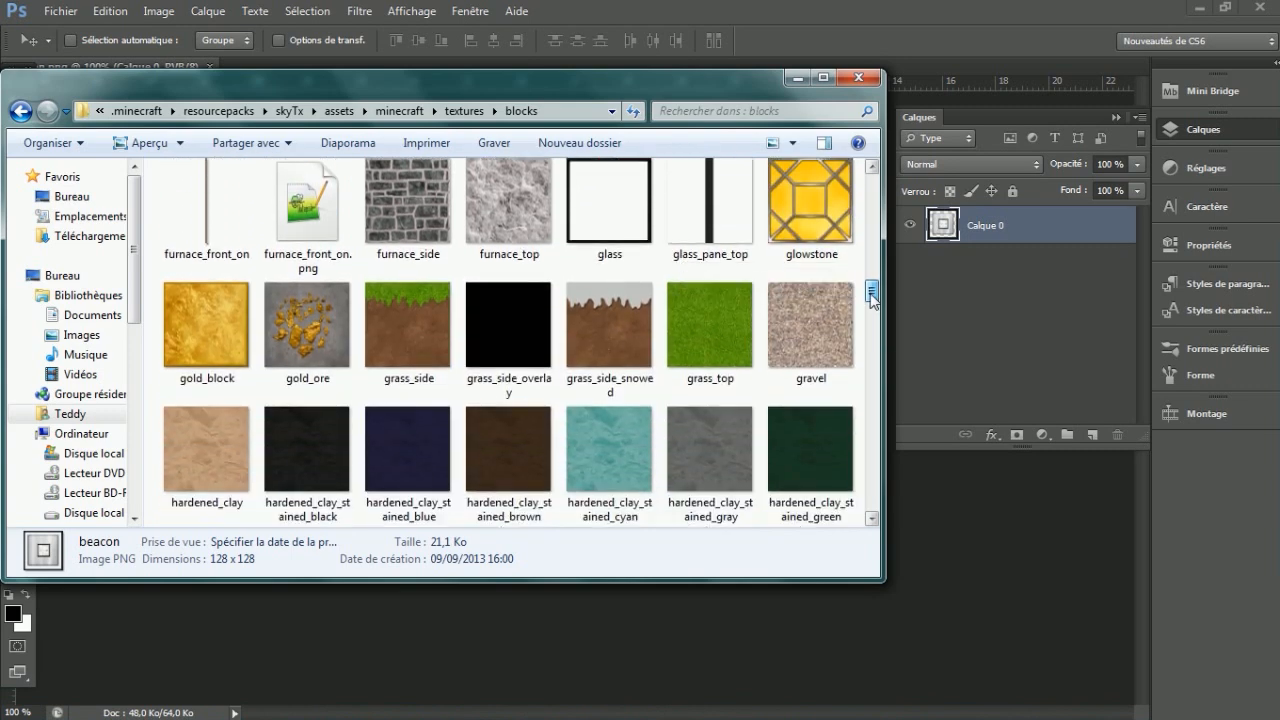
left_click(564, 238)
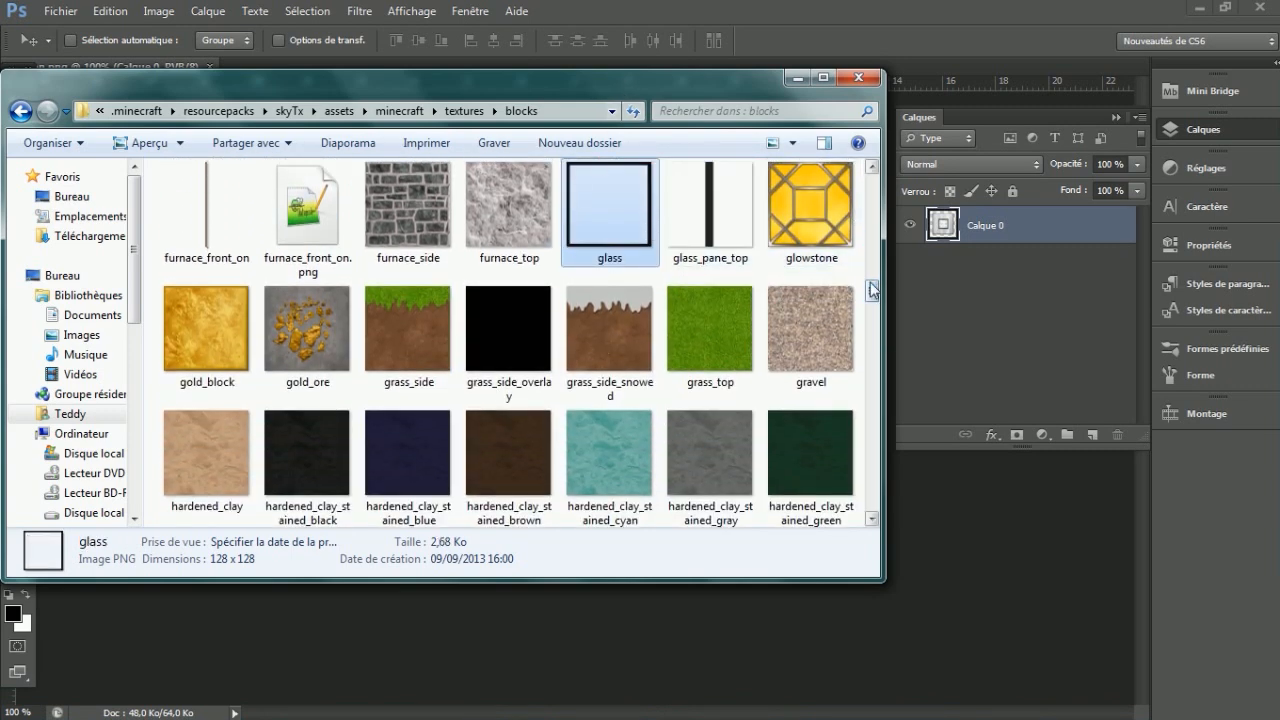
scroll(790, 290, "up", 1)
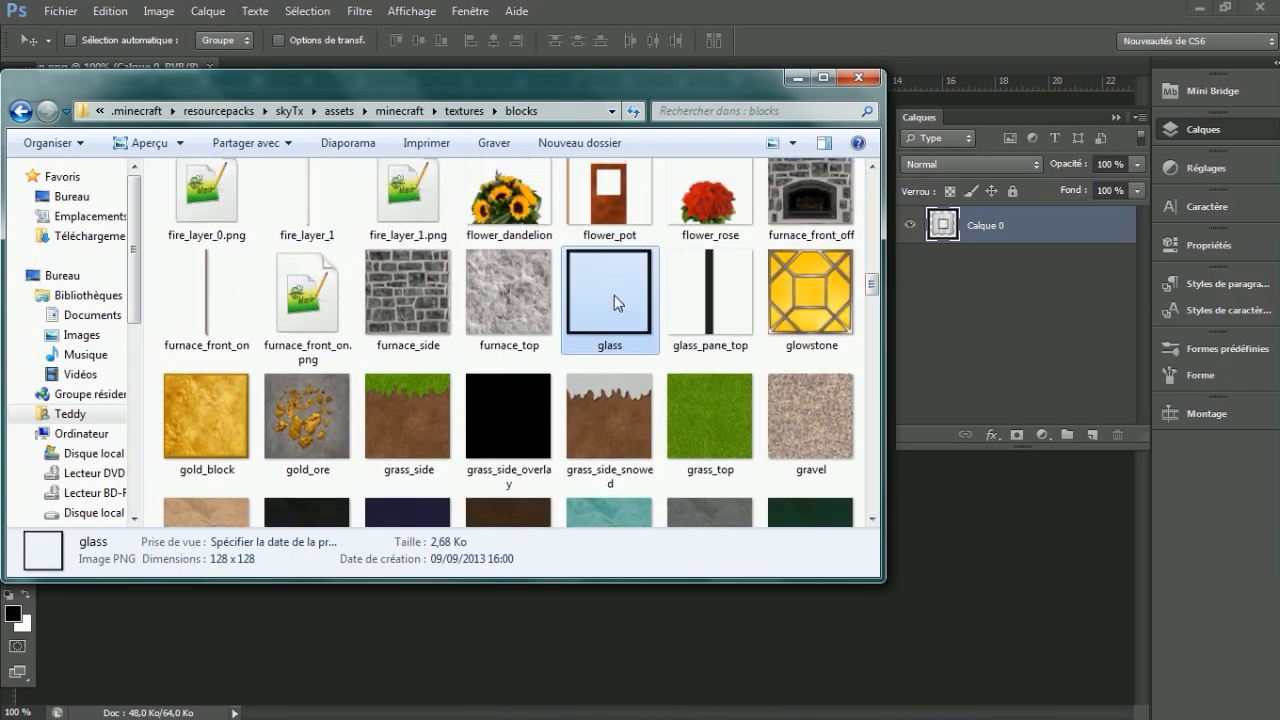
left_click_drag(610, 295, 706, 480)
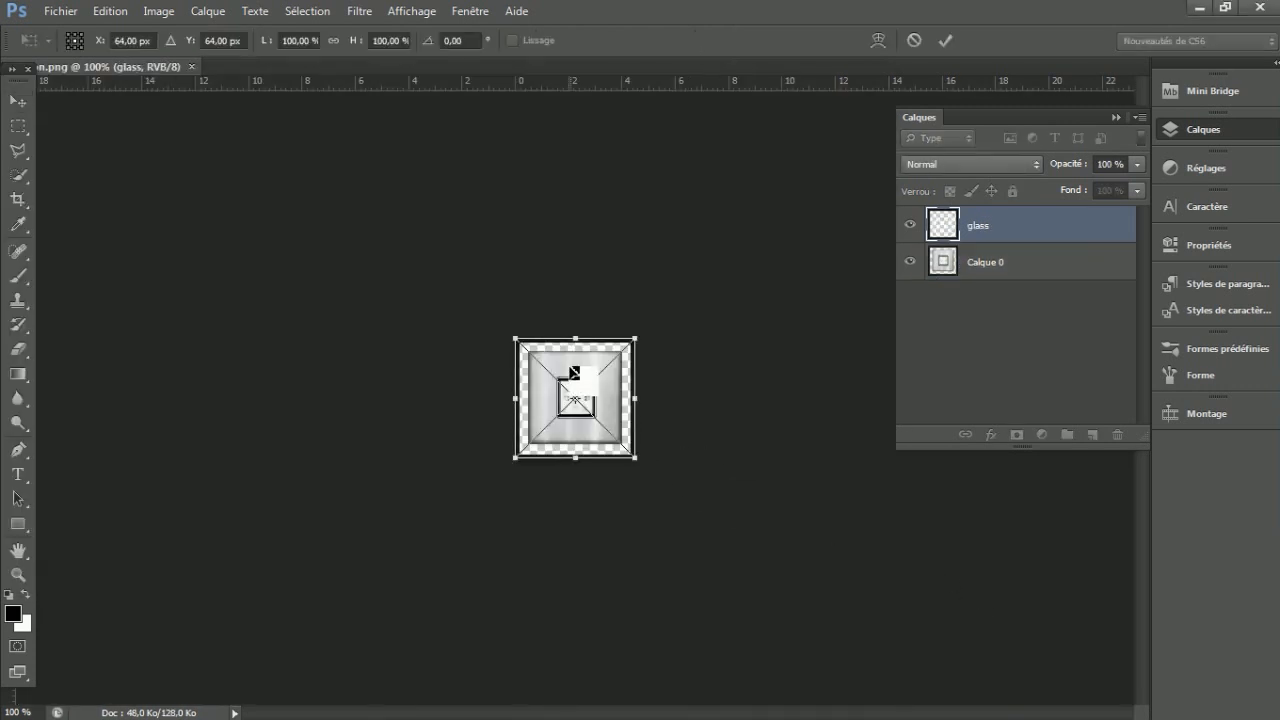
key("Return")
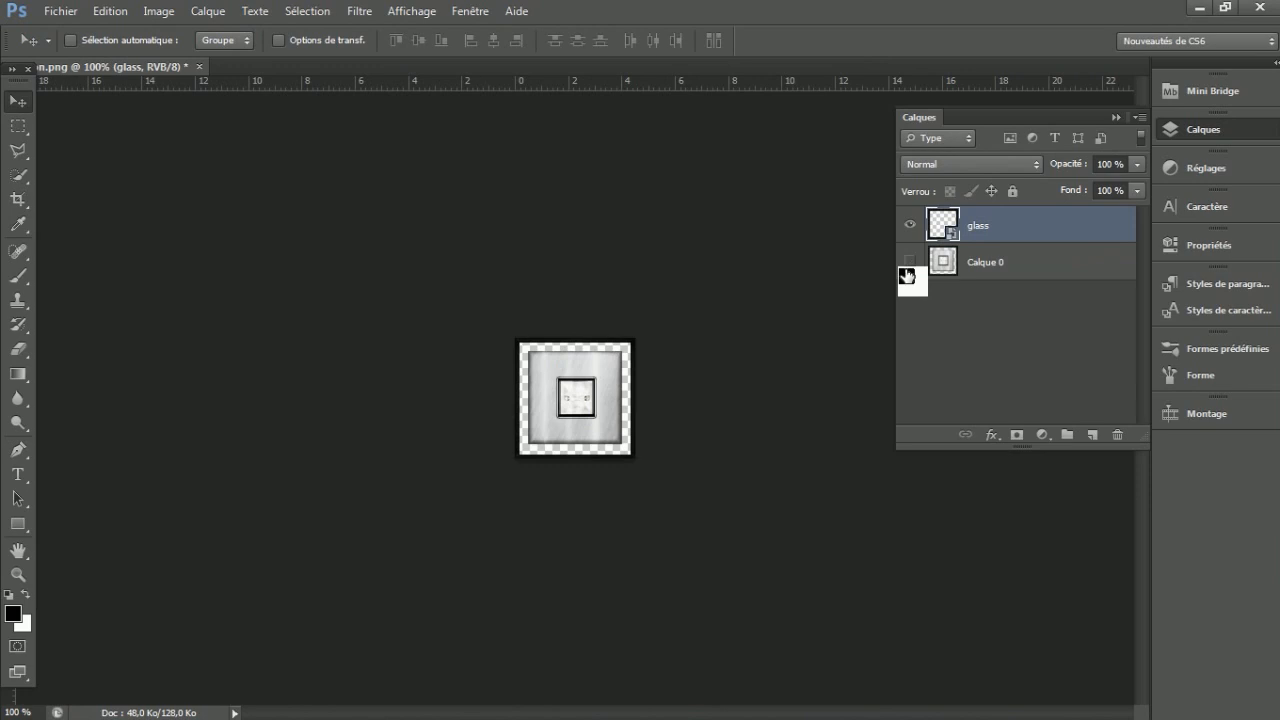
left_click(908, 263)
Place the iron_block texture from the blocks folder above the glass layer and scale it around its centre to about 56%
left_click(98, 702)
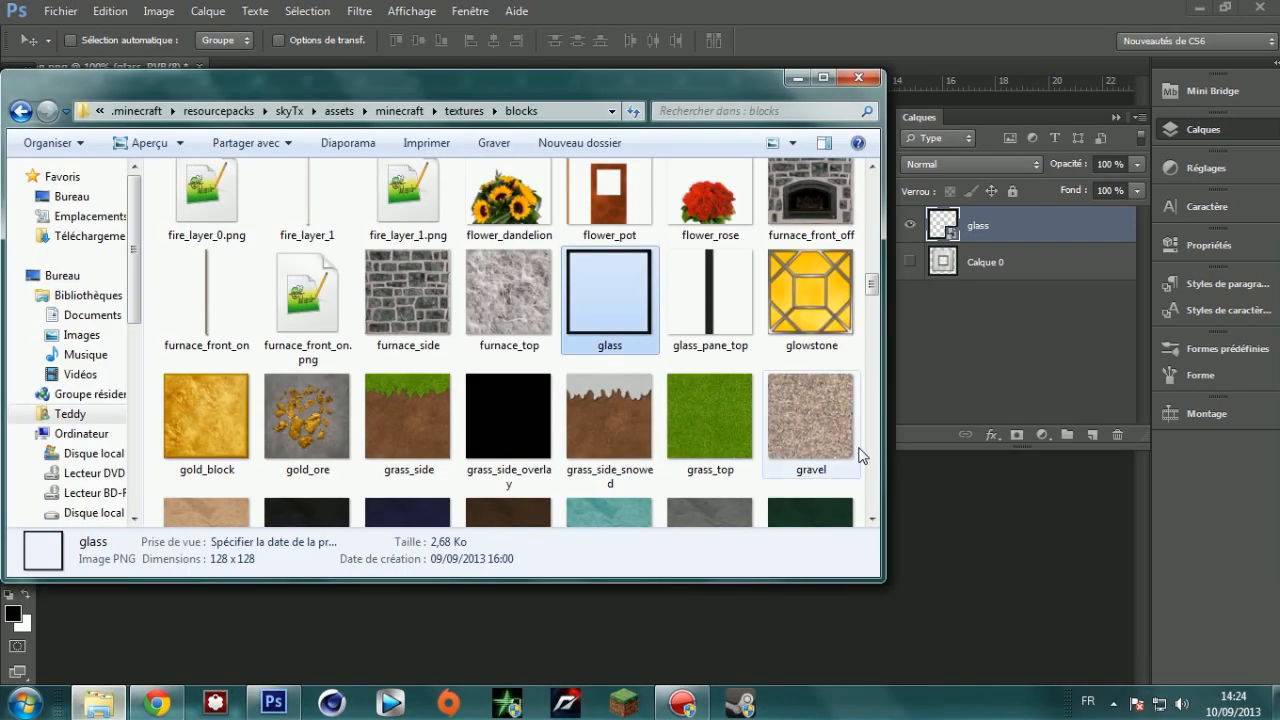
left_click_drag(871, 284, 873, 320)
left_click(508, 364)
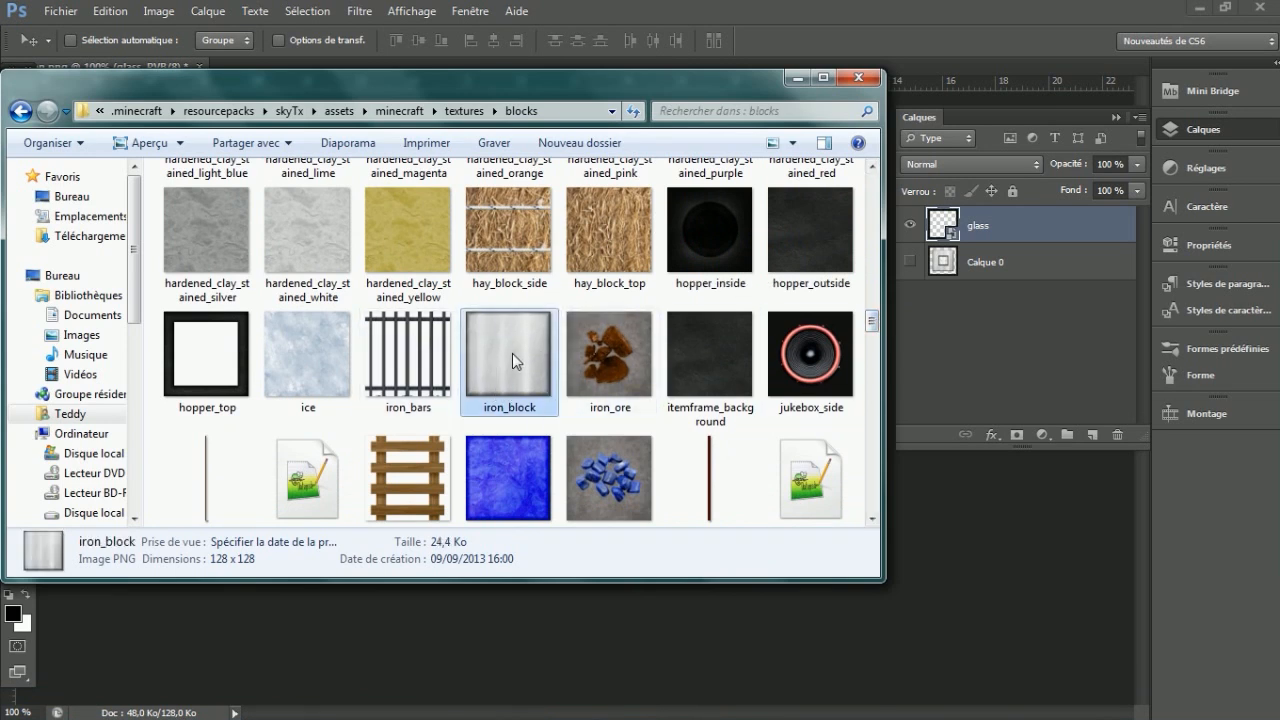
double_click(513, 354)
key("alt+F4")
left_click_drag(516, 352, 563, 400)
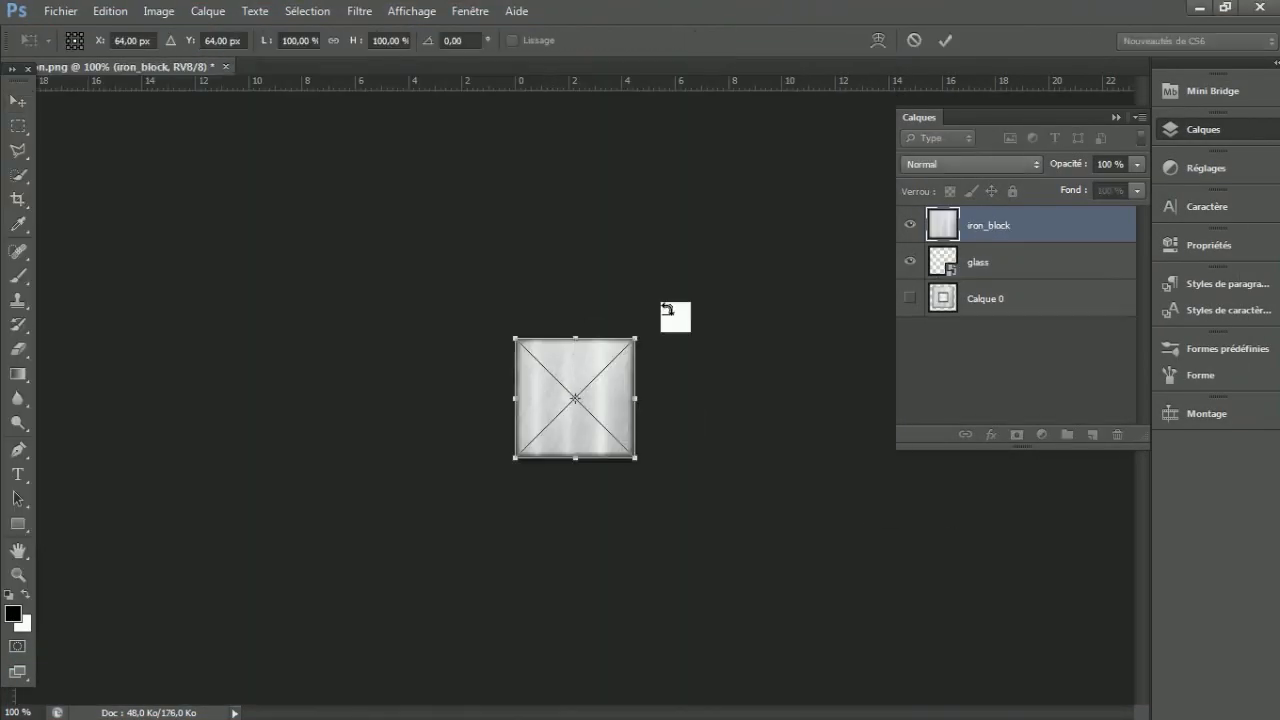
left_click_drag(515, 339, 558, 382)
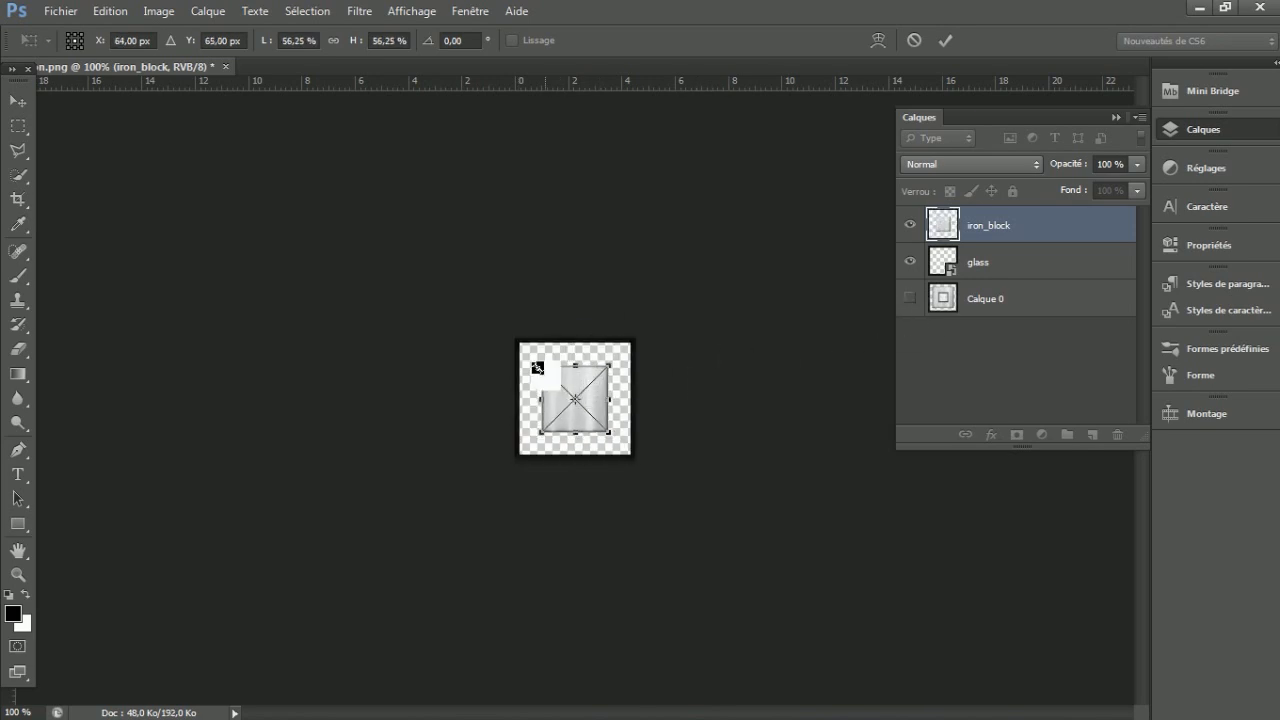
Place the iron_block layer and resize it to fit the inner square of Calque 0, checking against that layer
key("Escape")
left_click(909, 298)
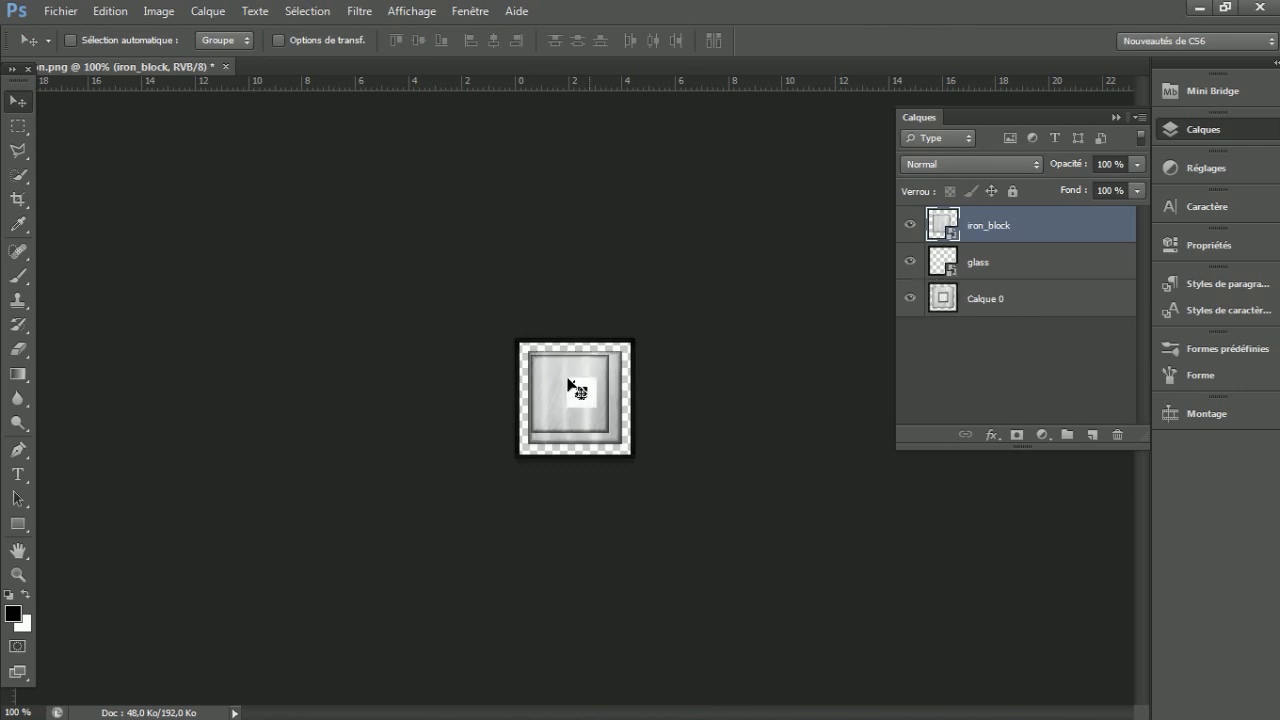
left_click_drag(562, 380, 607, 412)
key("ctrl+t")
key("Return")
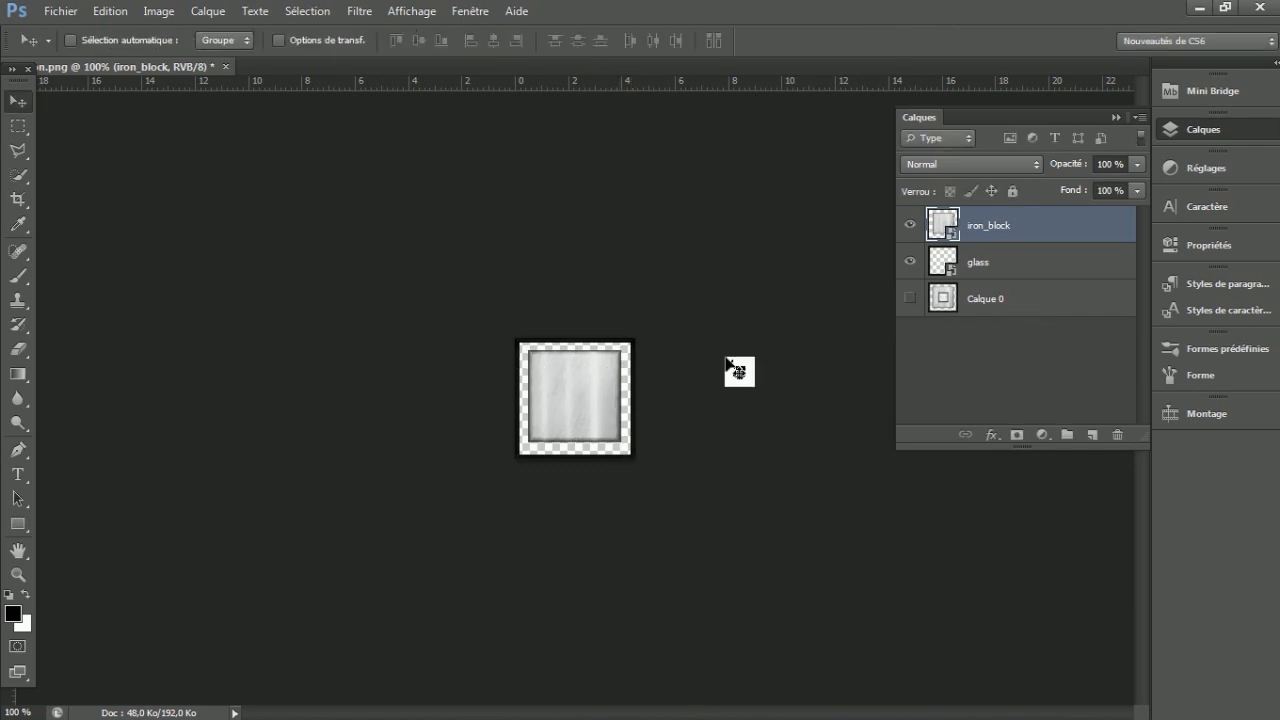
left_click_drag(727, 362, 576, 396)
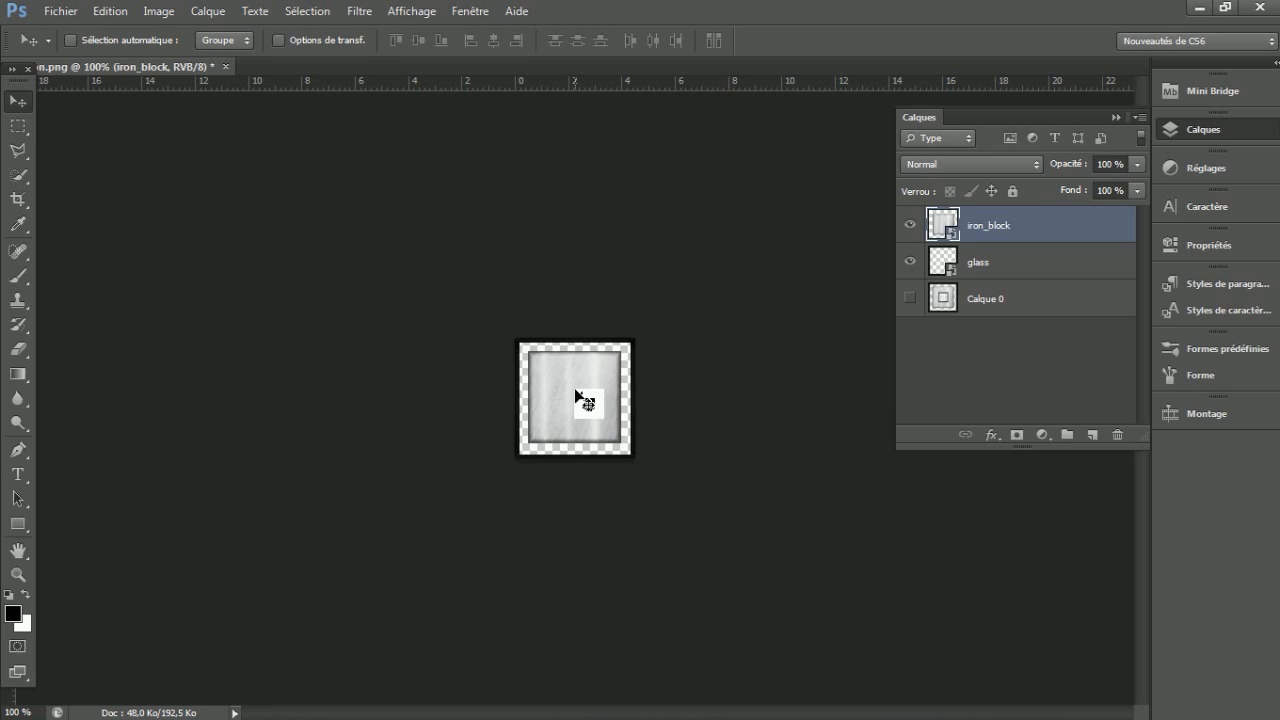
left_click(907, 299)
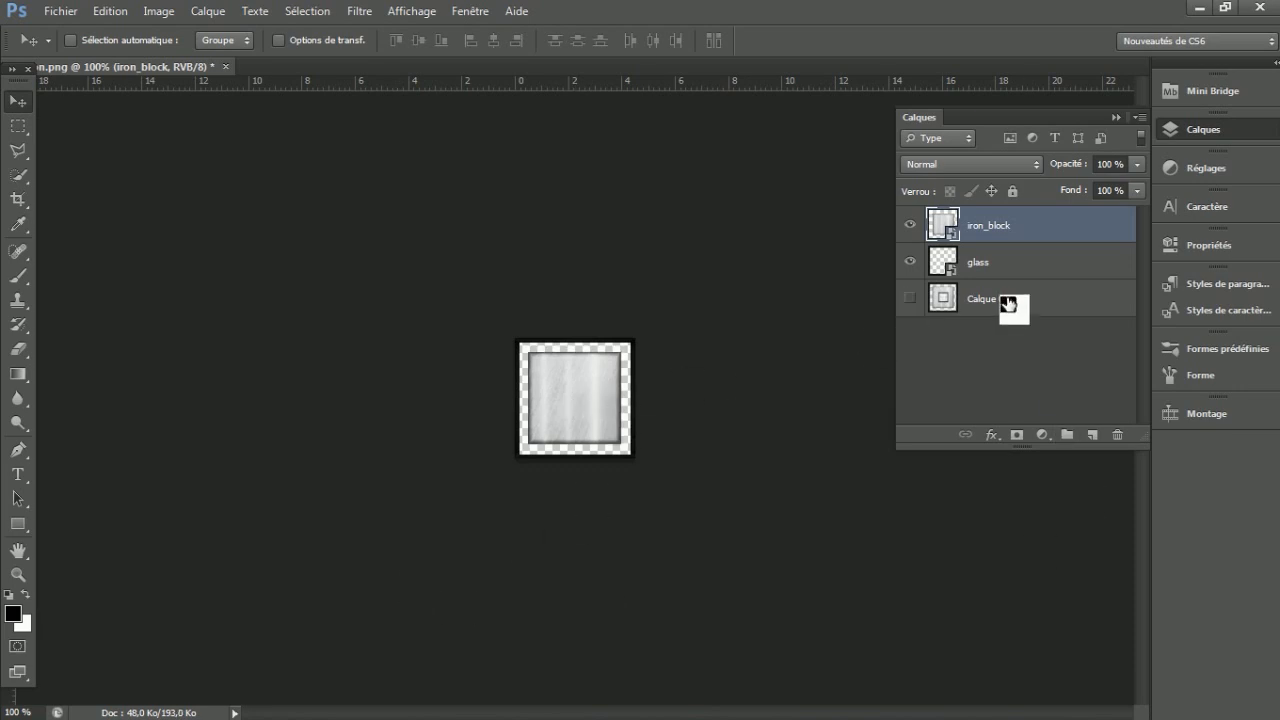
Compare the new texture with the original by showing only Calque 0, and restore the visibility of iron_block and glass
left_click(911, 262)
left_click(910, 226)
left_click(909, 298)
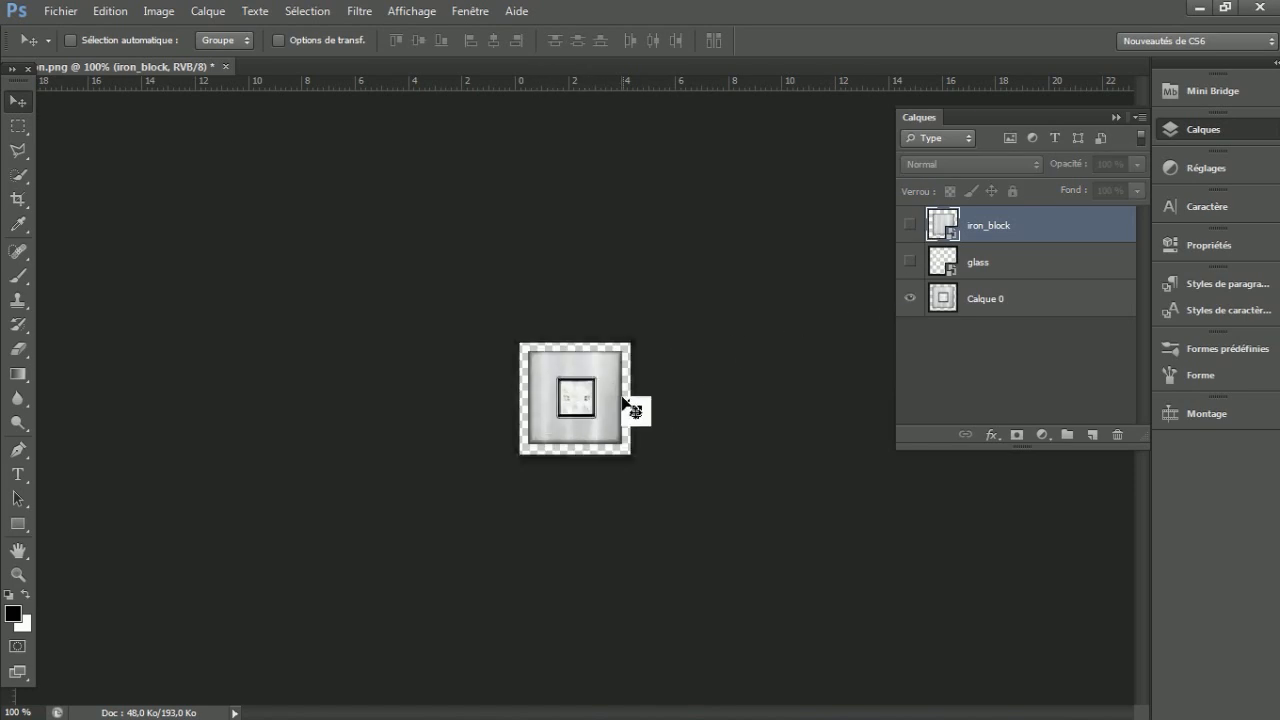
left_click(909, 299)
left_click(910, 264)
left_click(909, 225)
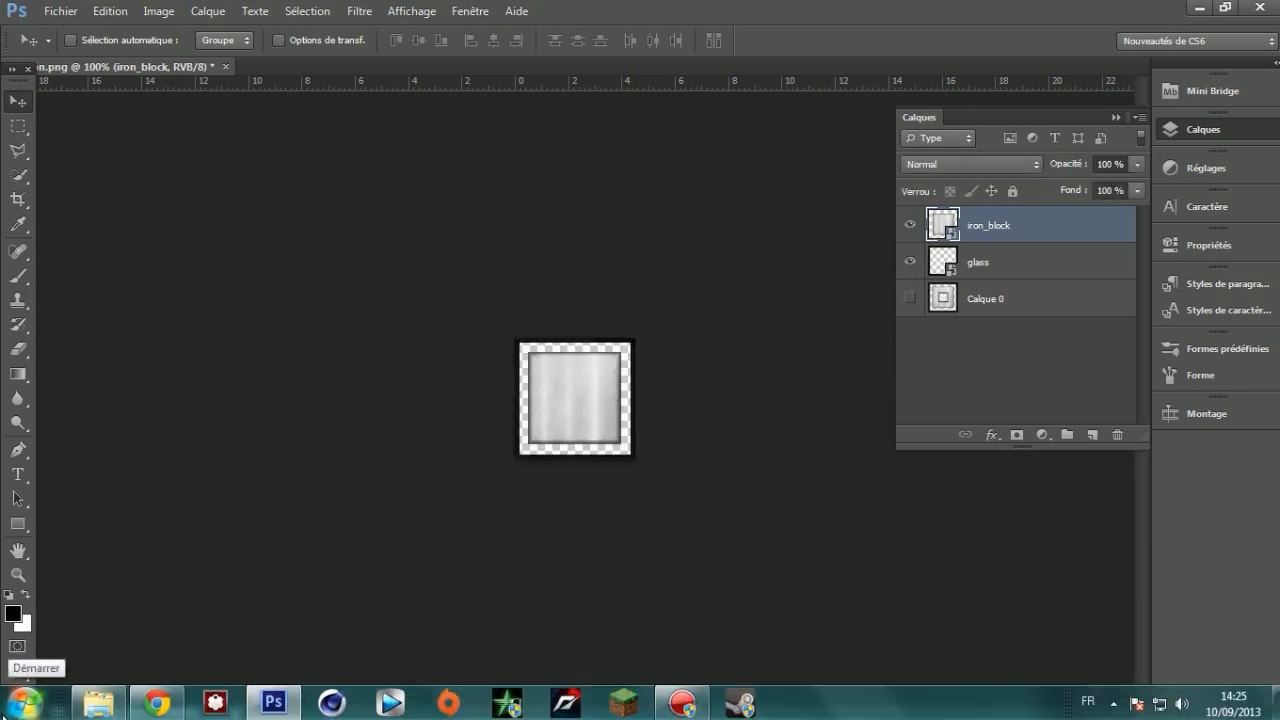
Switch to Chrome, search Google Images for "spot lumineux" in a new tab and browse the results
left_click(98, 703)
left_click(157, 708)
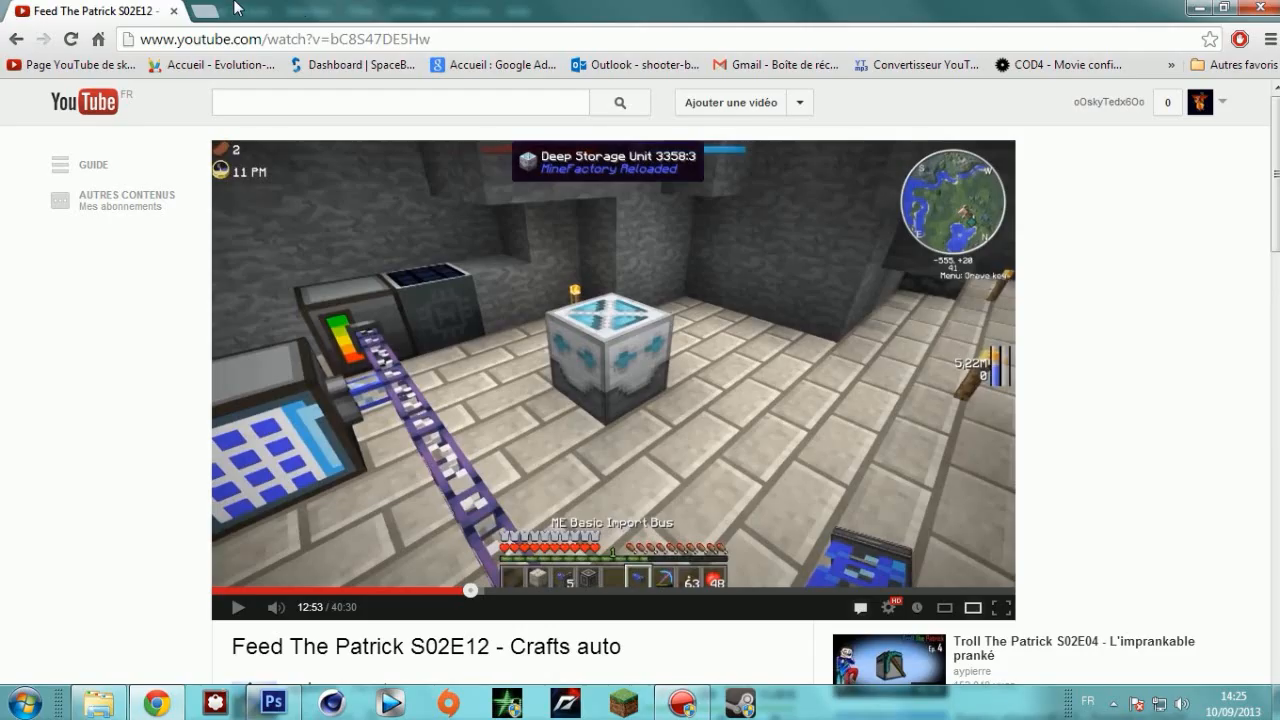
left_click(205, 12)
left_click(98, 39)
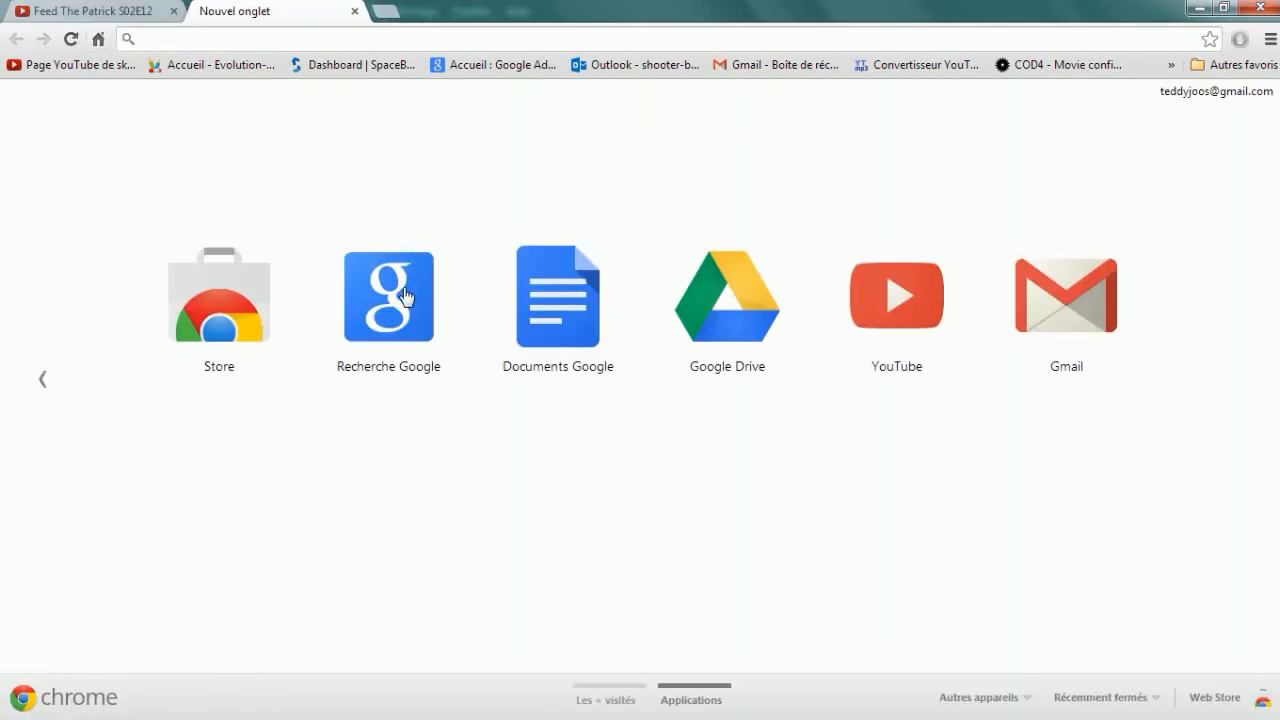
left_click(405, 295)
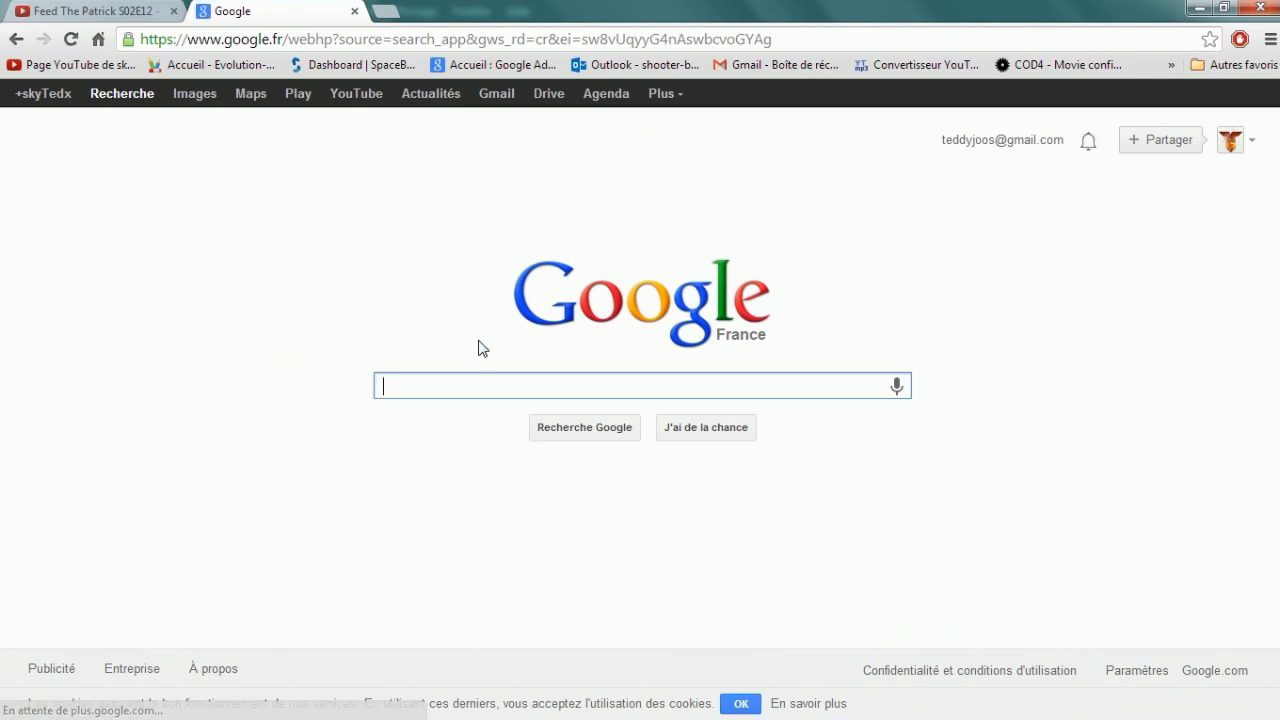
type("spot lumineux")
key("Return")
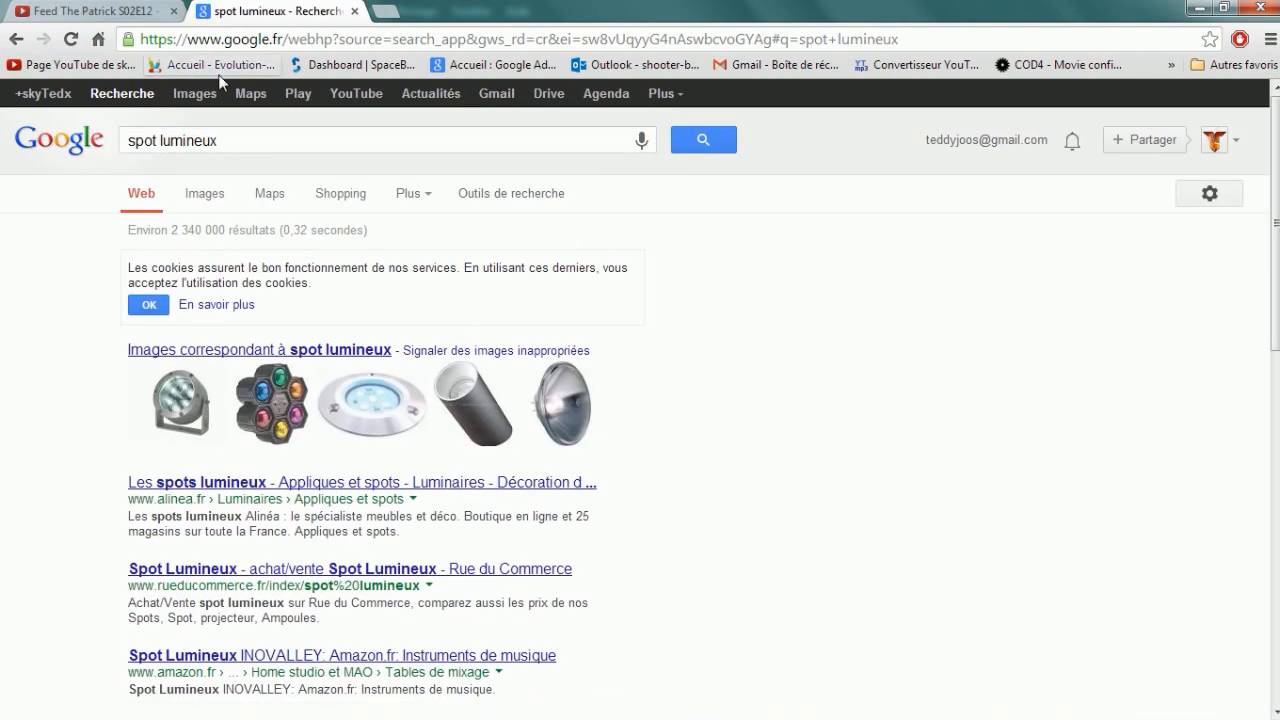
left_click(194, 93)
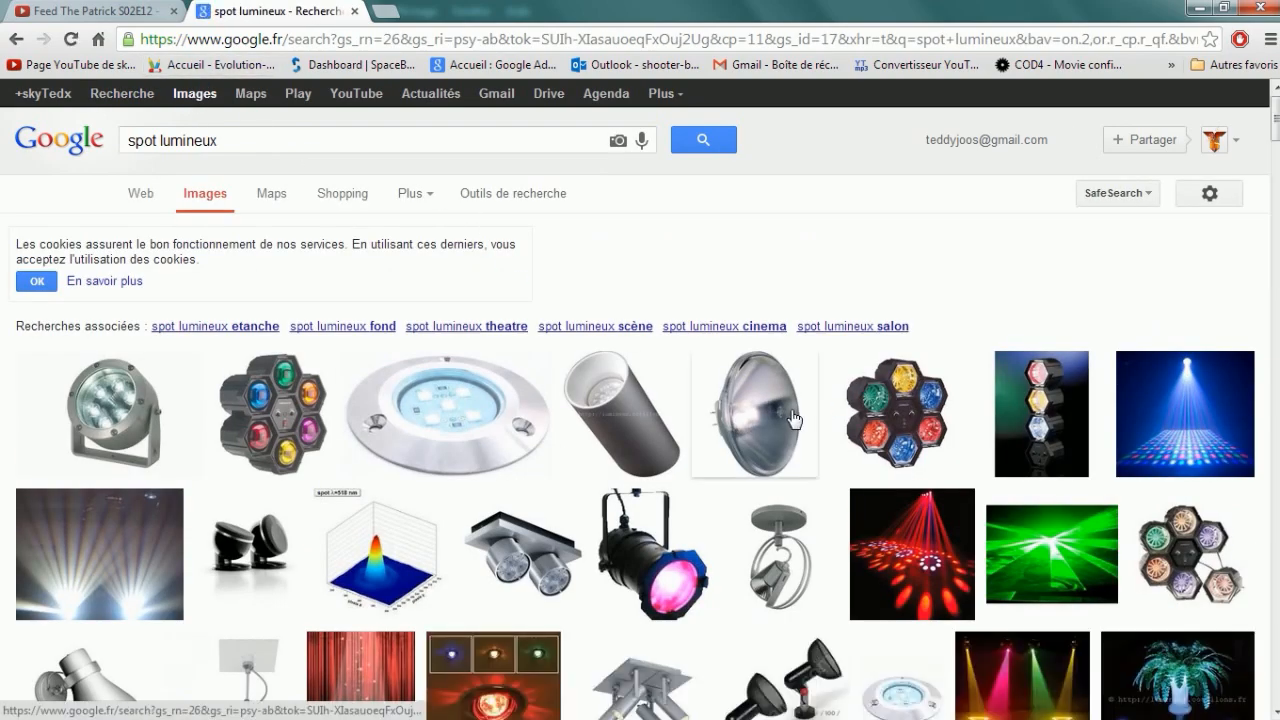
scroll(792, 418, "down", 5)
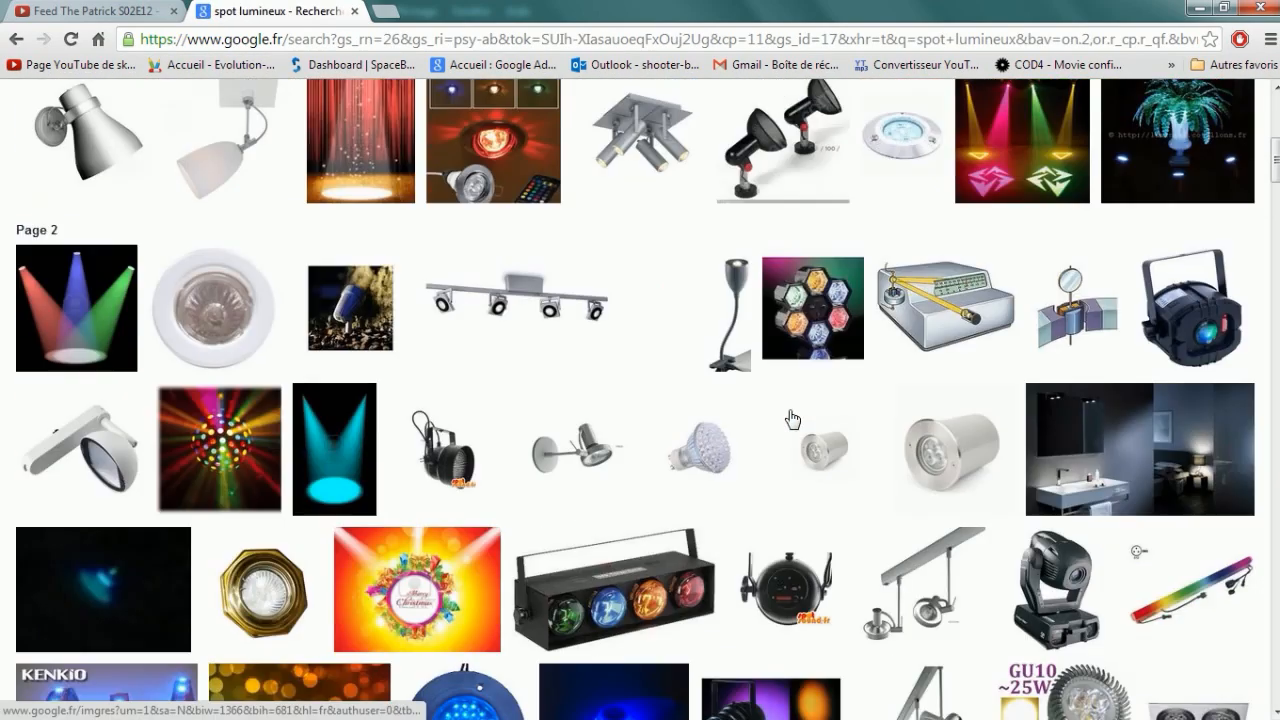
scroll(792, 418, "down", 6)
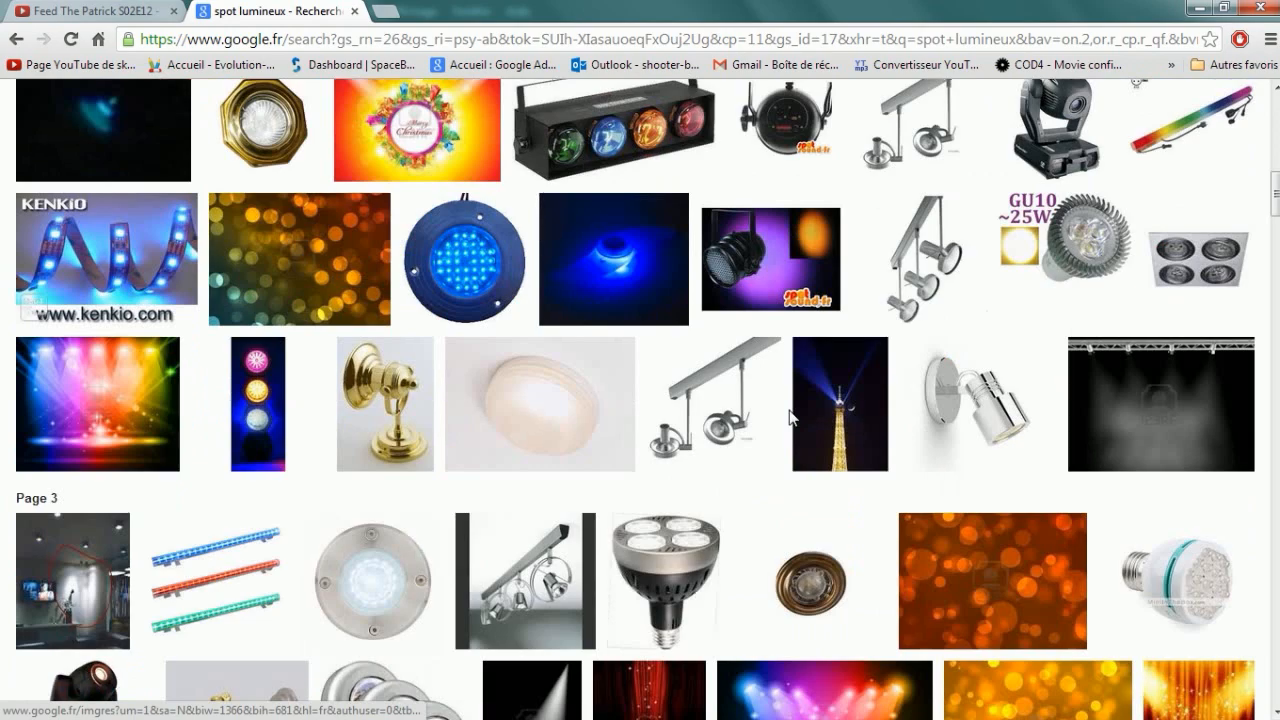
scroll(792, 418, "down", 1)
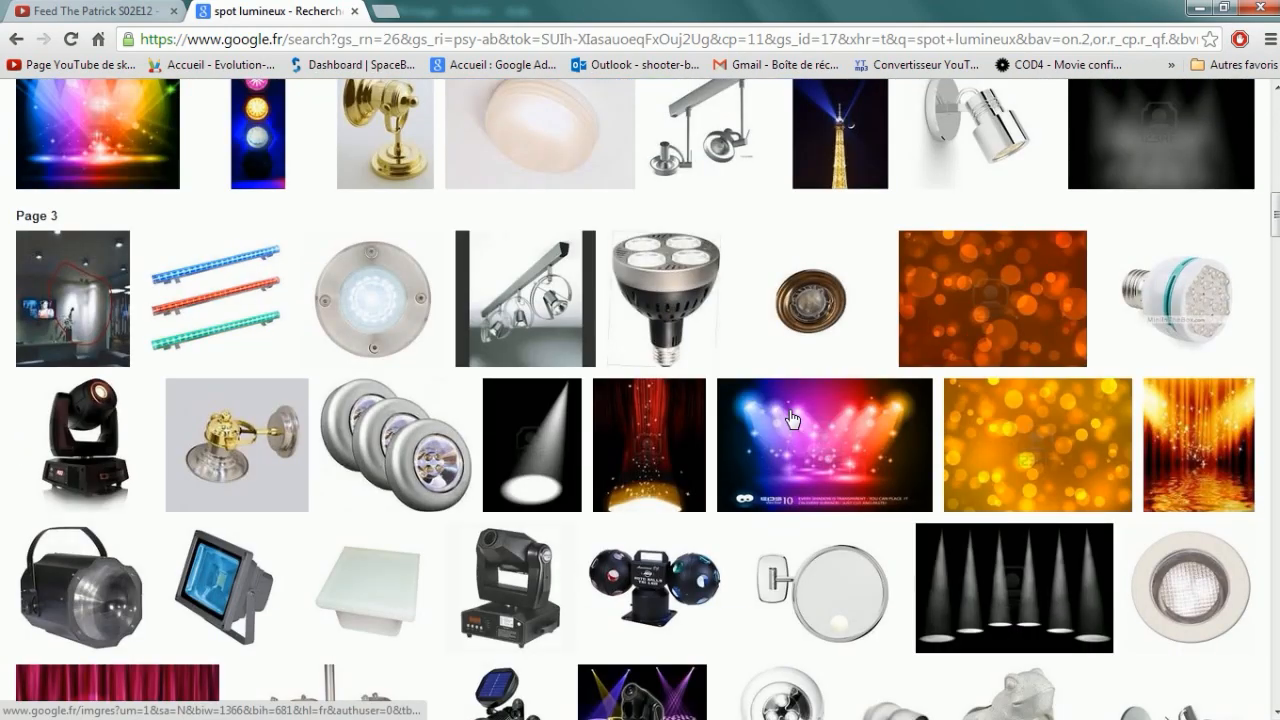
Refine the image search to "spot lumineux.png" and look through the results
scroll(792, 418, "up", 13)
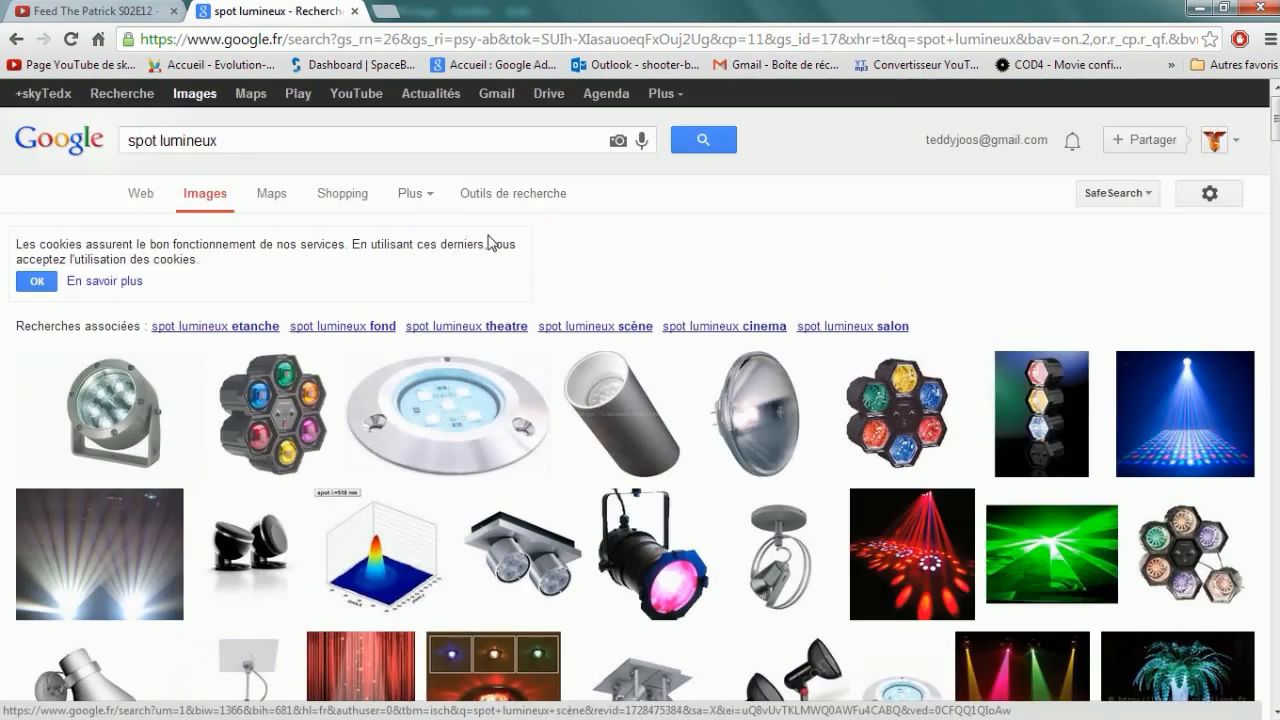
left_click(286, 141)
type(".png")
key("Return")
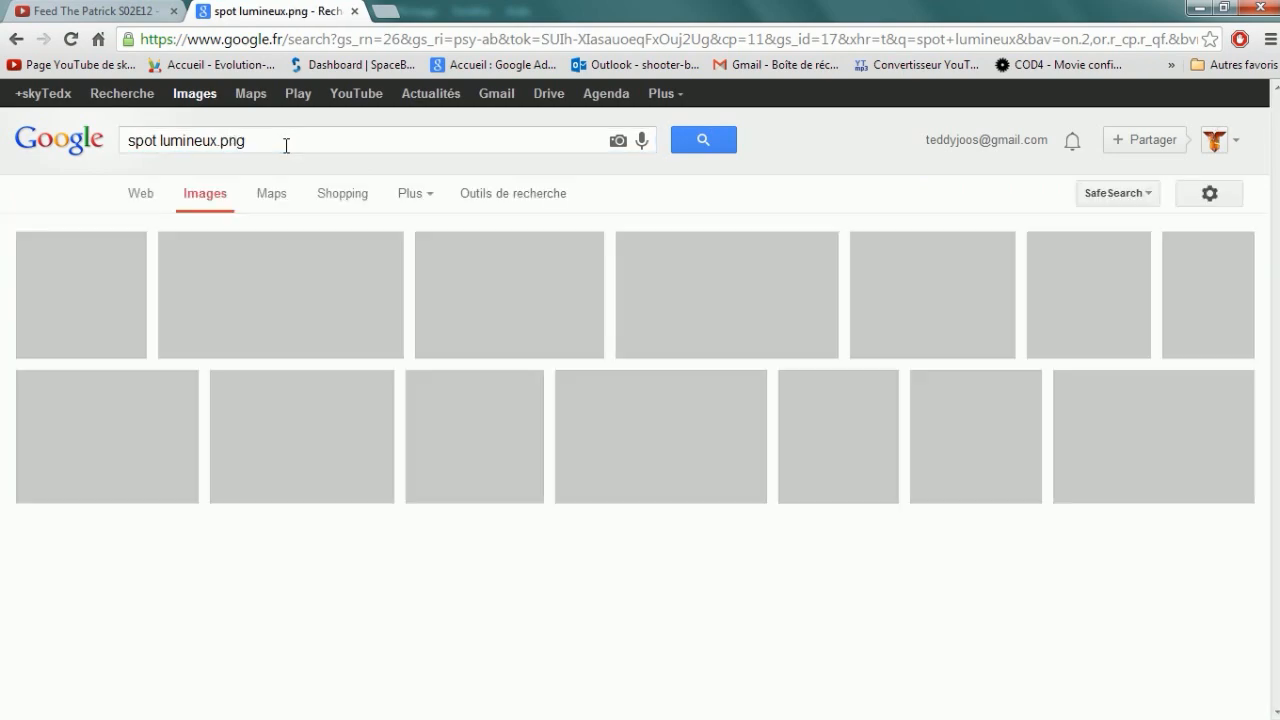
scroll(885, 470, "down", 7)
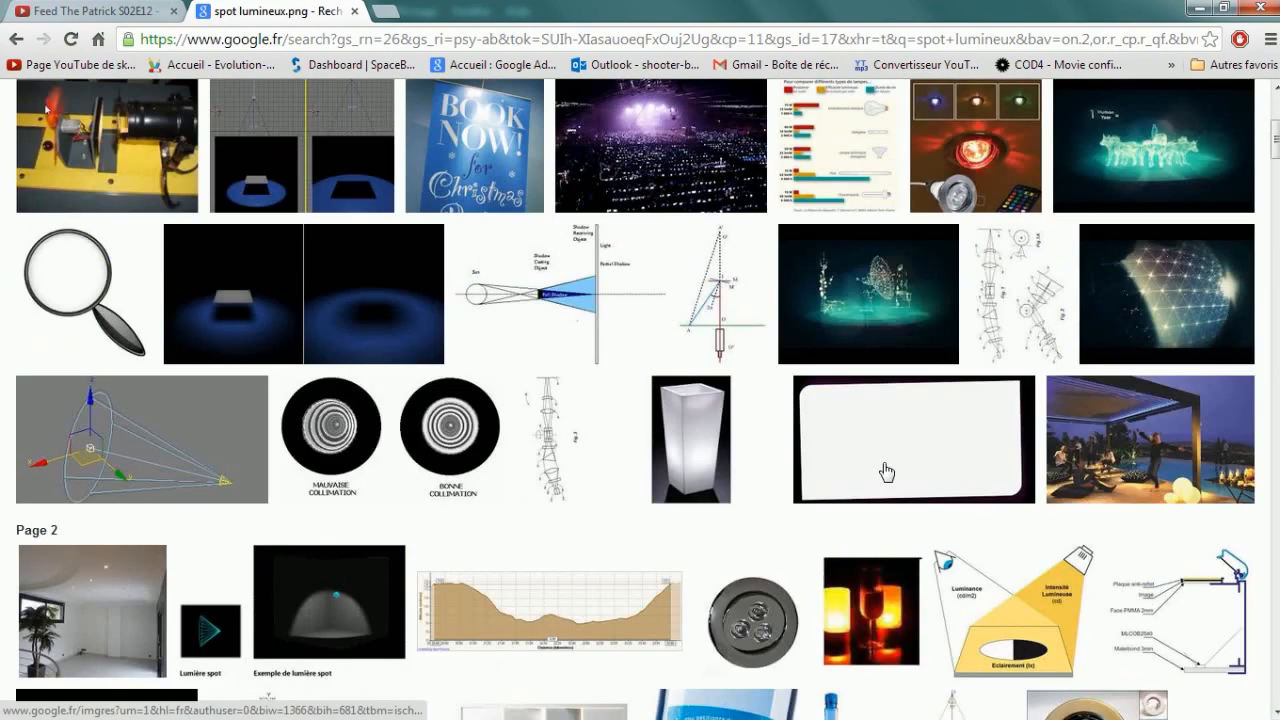
scroll(885, 470, "down", 8)
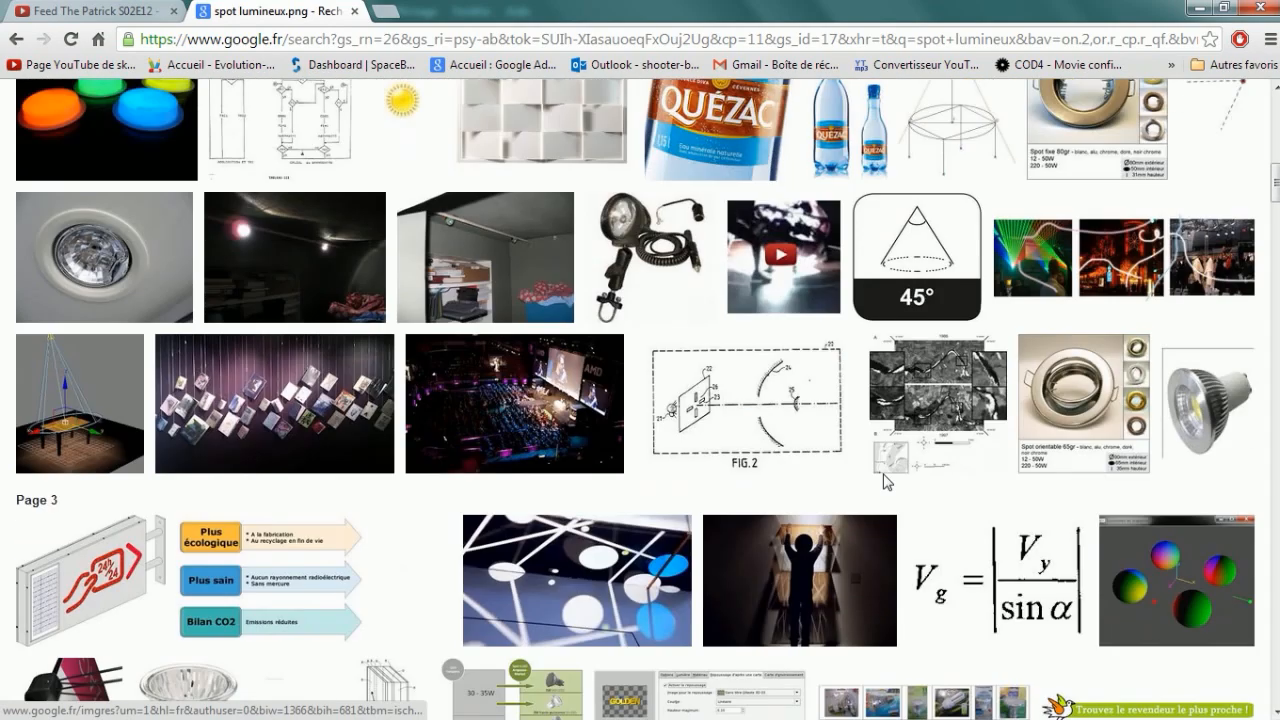
scroll(885, 470, "down", 2)
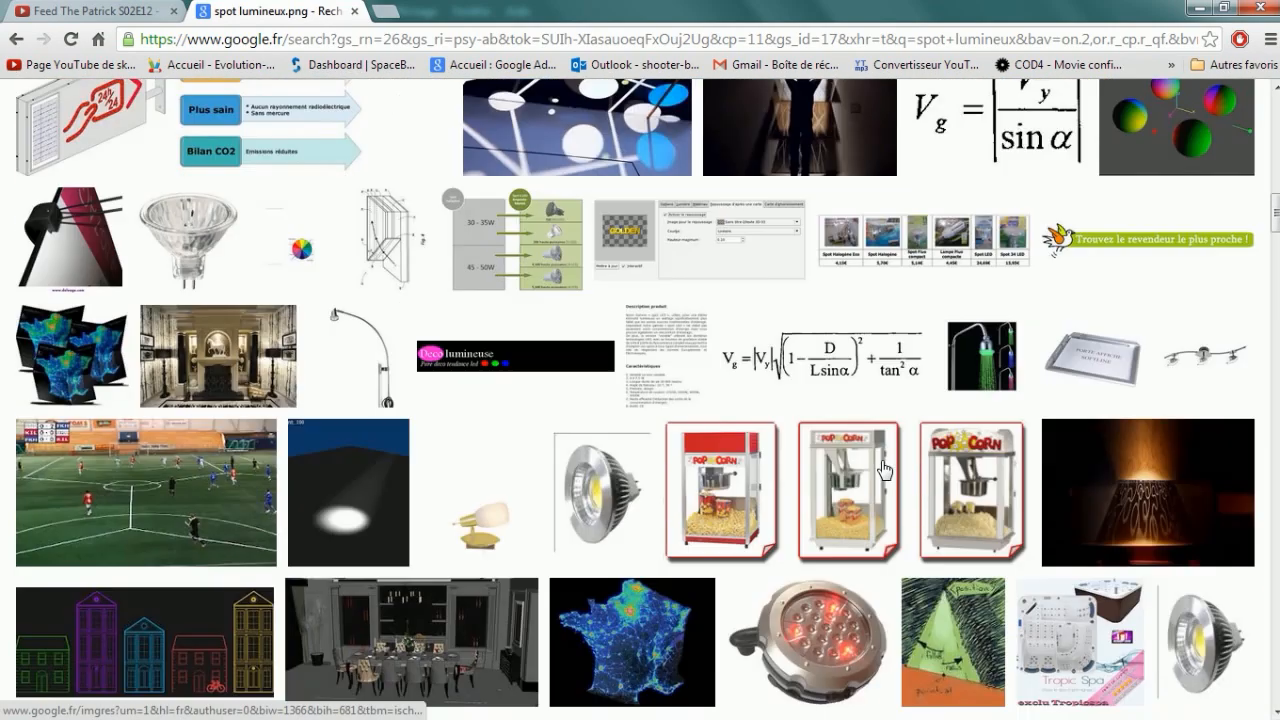
scroll(885, 470, "down", 1)
scroll(437, 236, "up", 20)
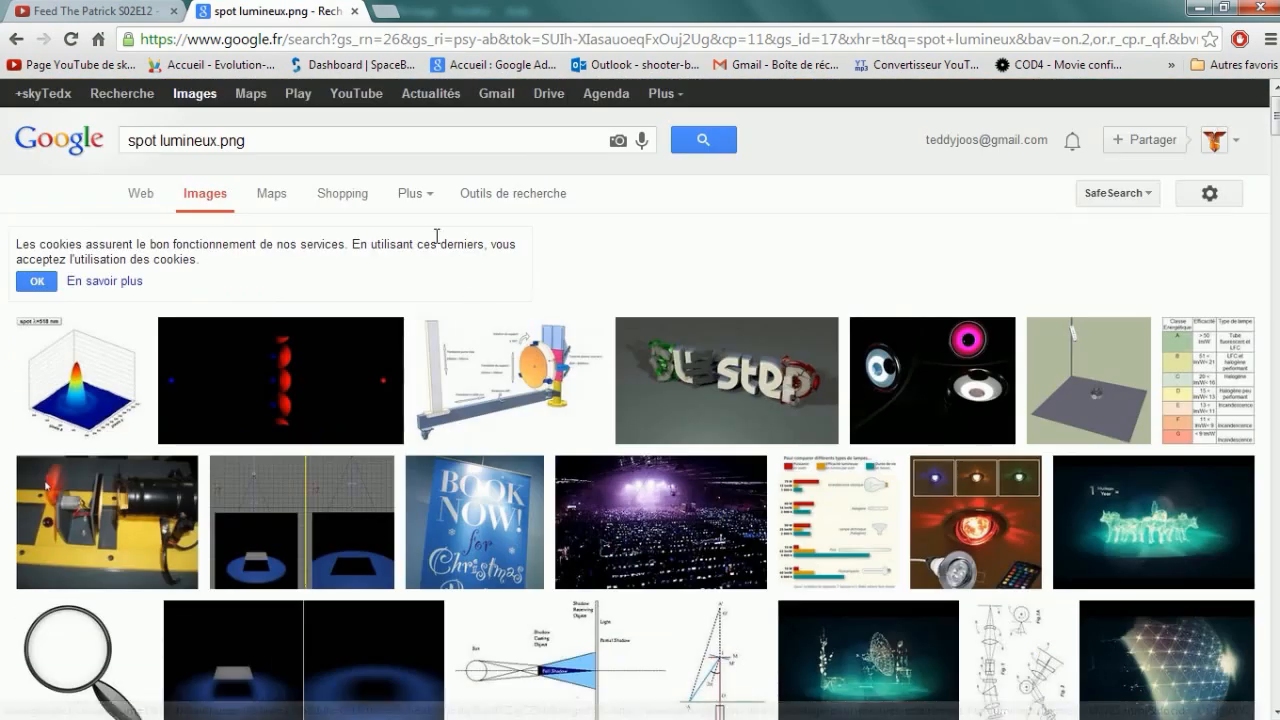
Remove ".png" from the query and browse the image results for "spot lumineux" down to page 3
left_click(299, 143)
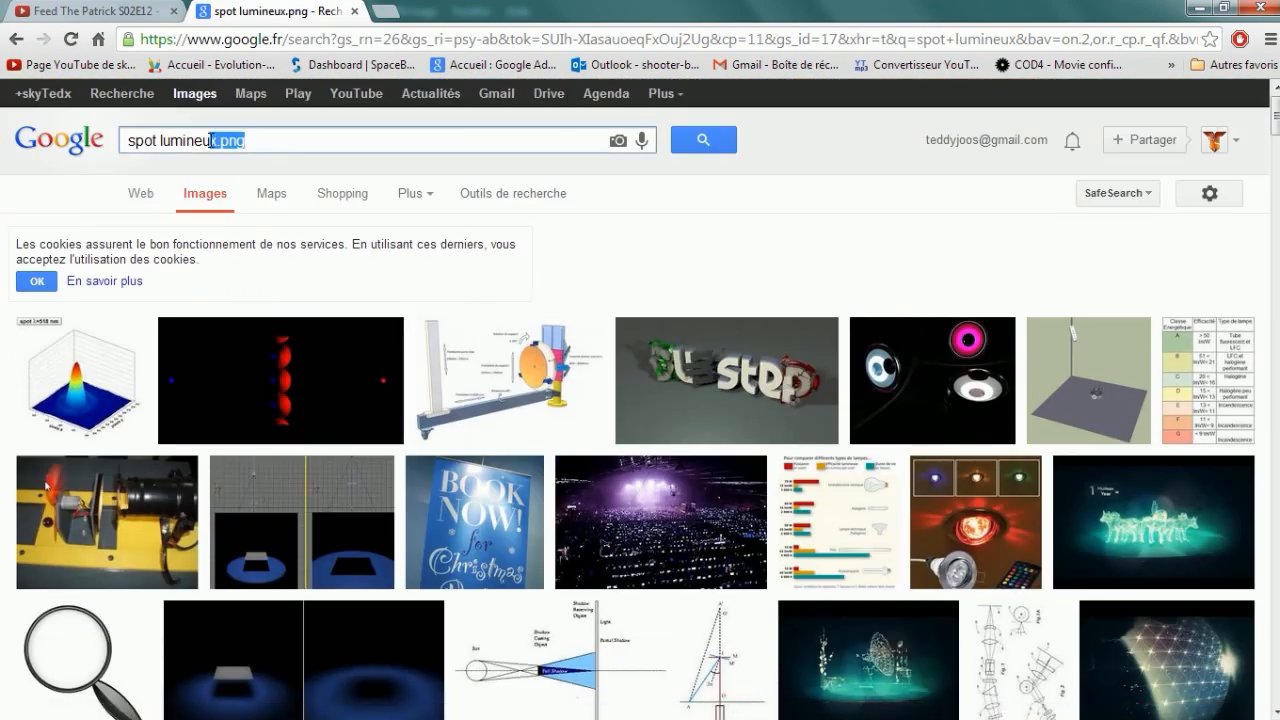
key("BackSpace")
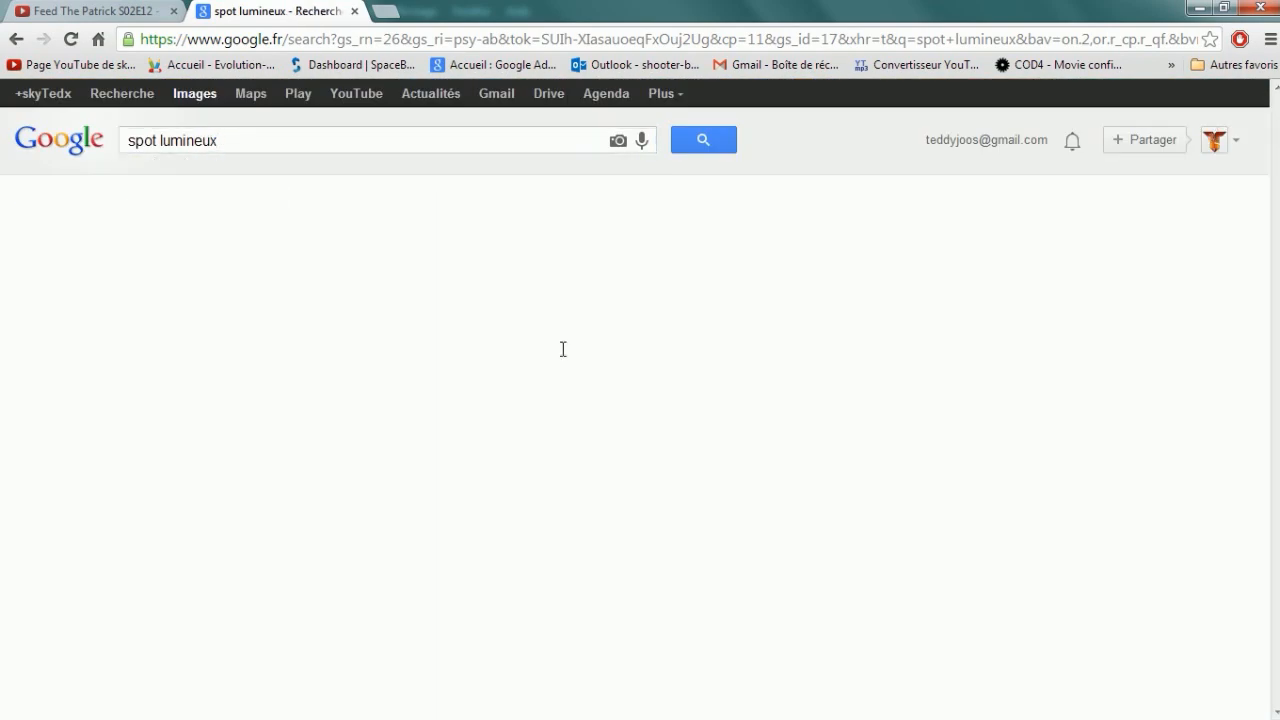
scroll(785, 465, "down", 10)
scroll(785, 465, "down", 7)
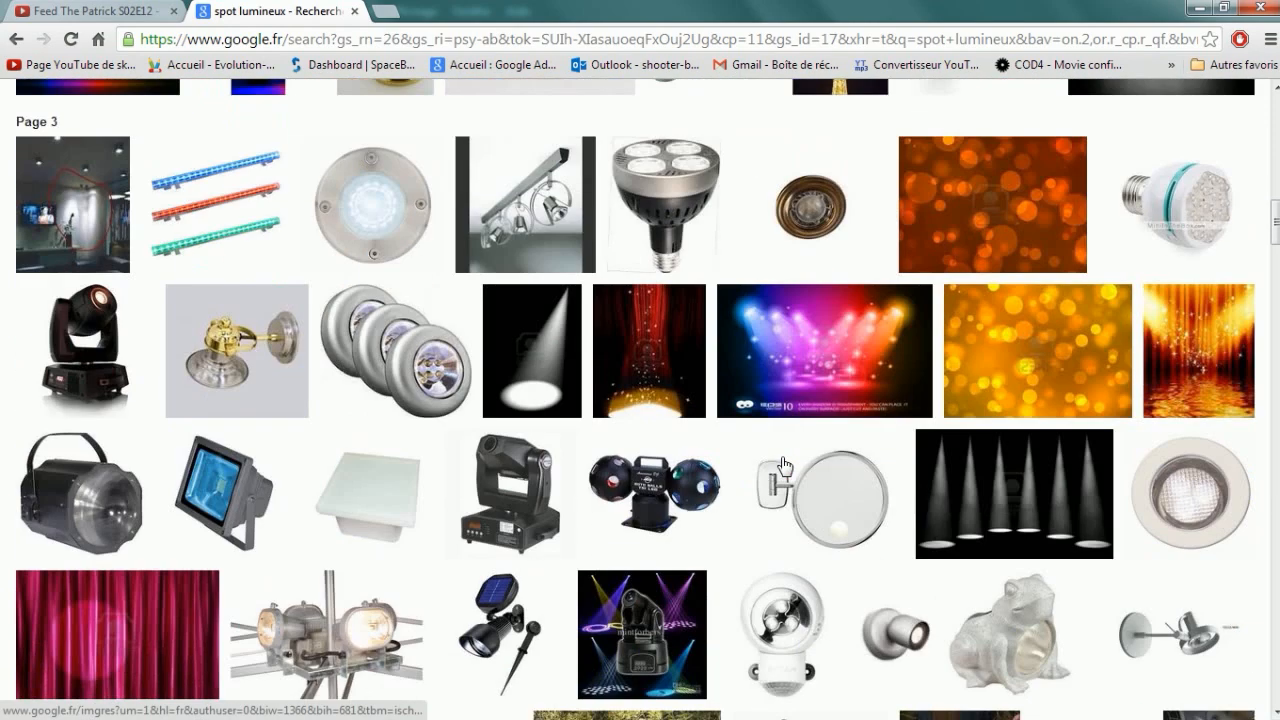
mouse_move(425, 197)
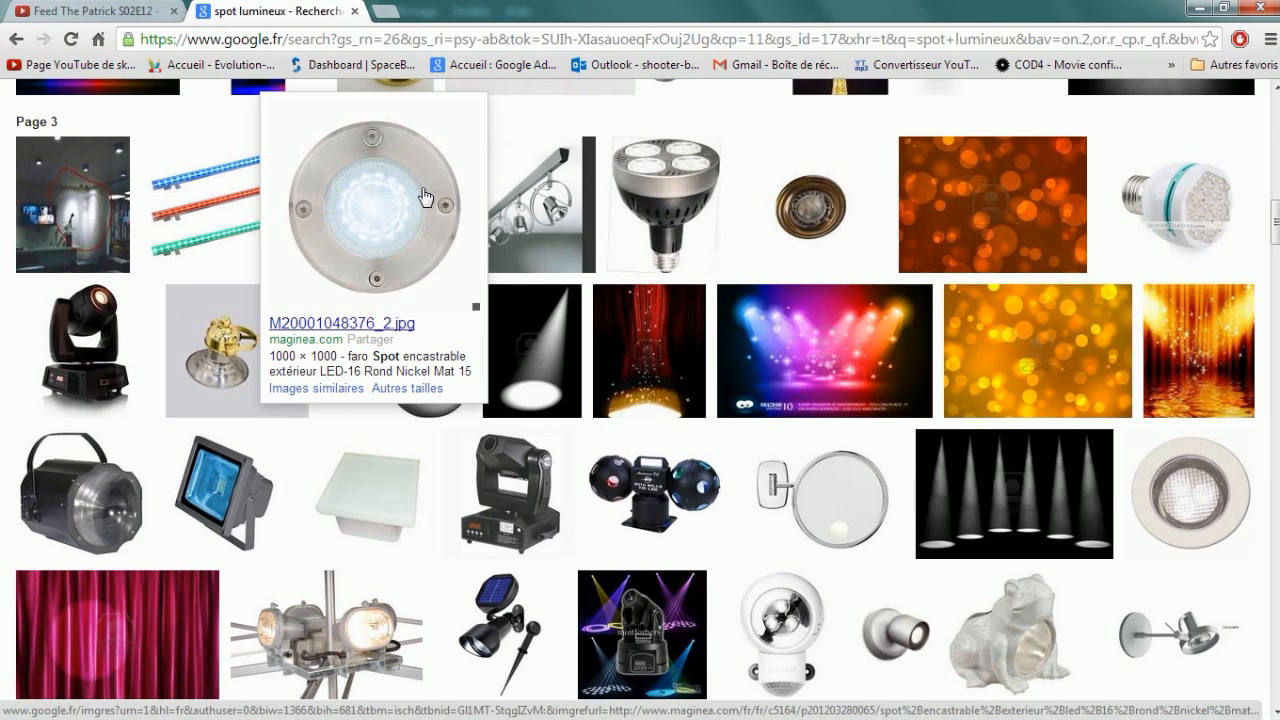
left_click(425, 197)
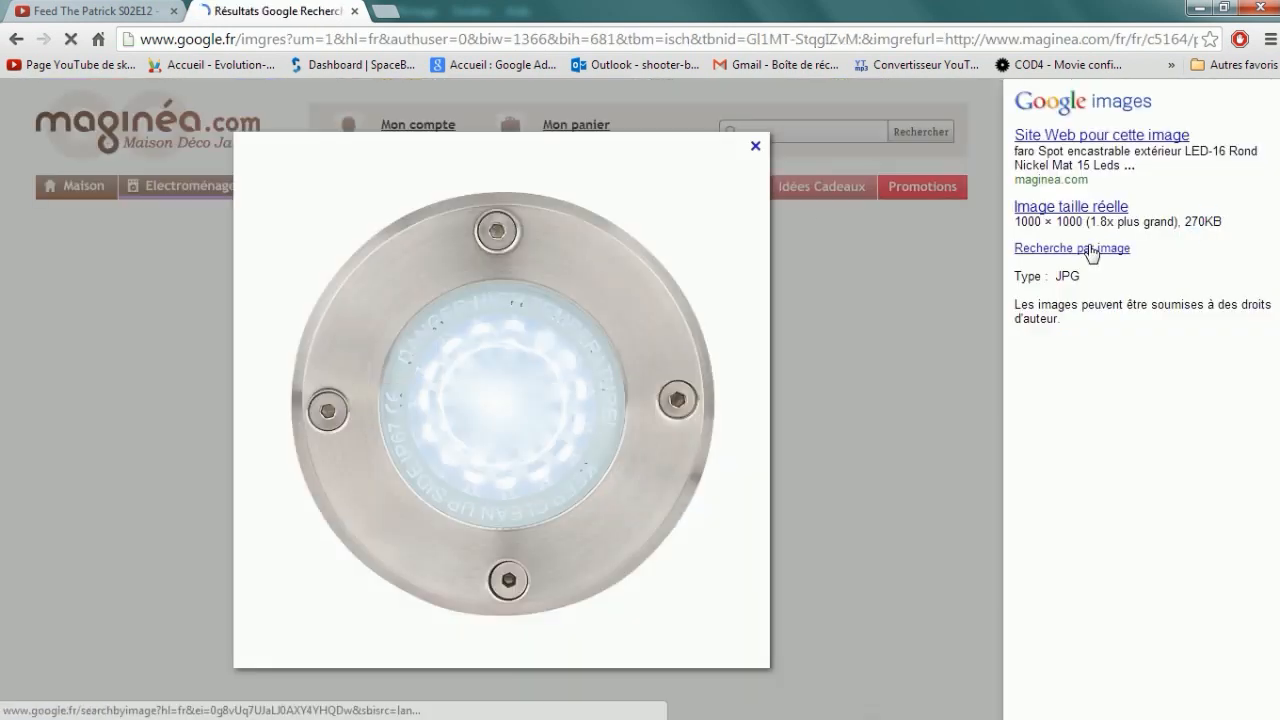
left_click(1073, 207)
right_click(174, 246)
left_click(313, 268)
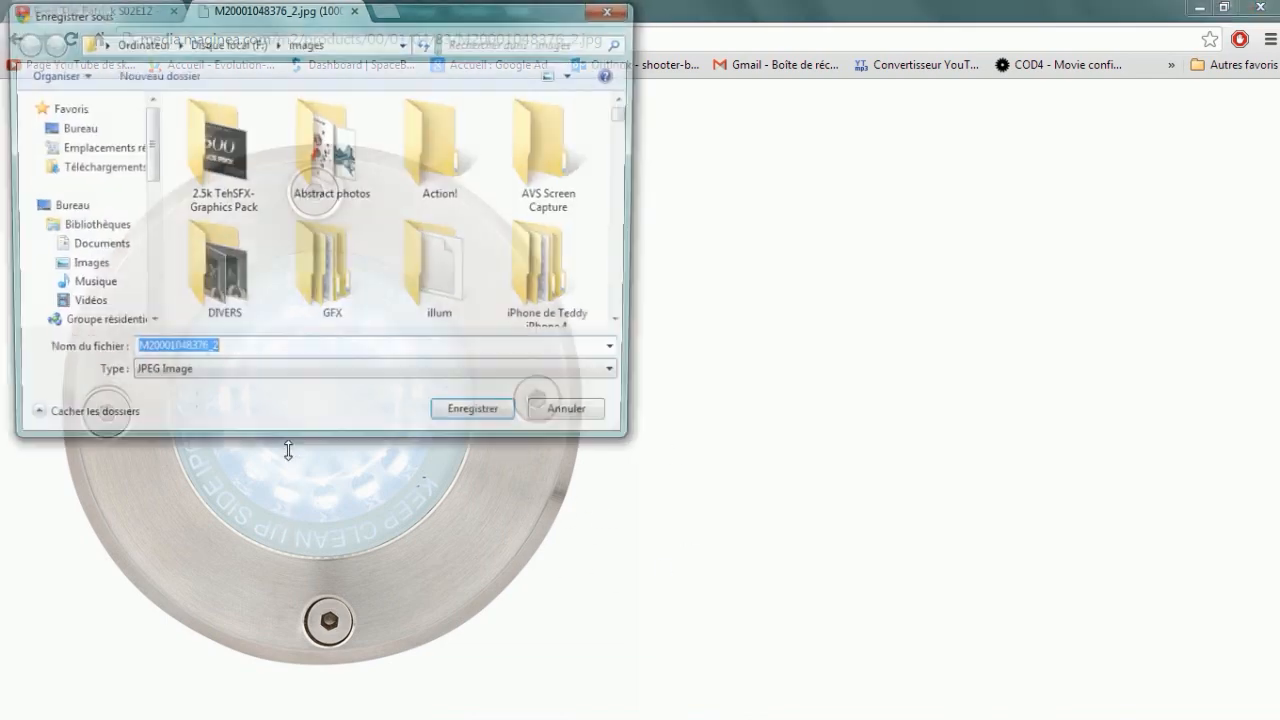
left_click(474, 425)
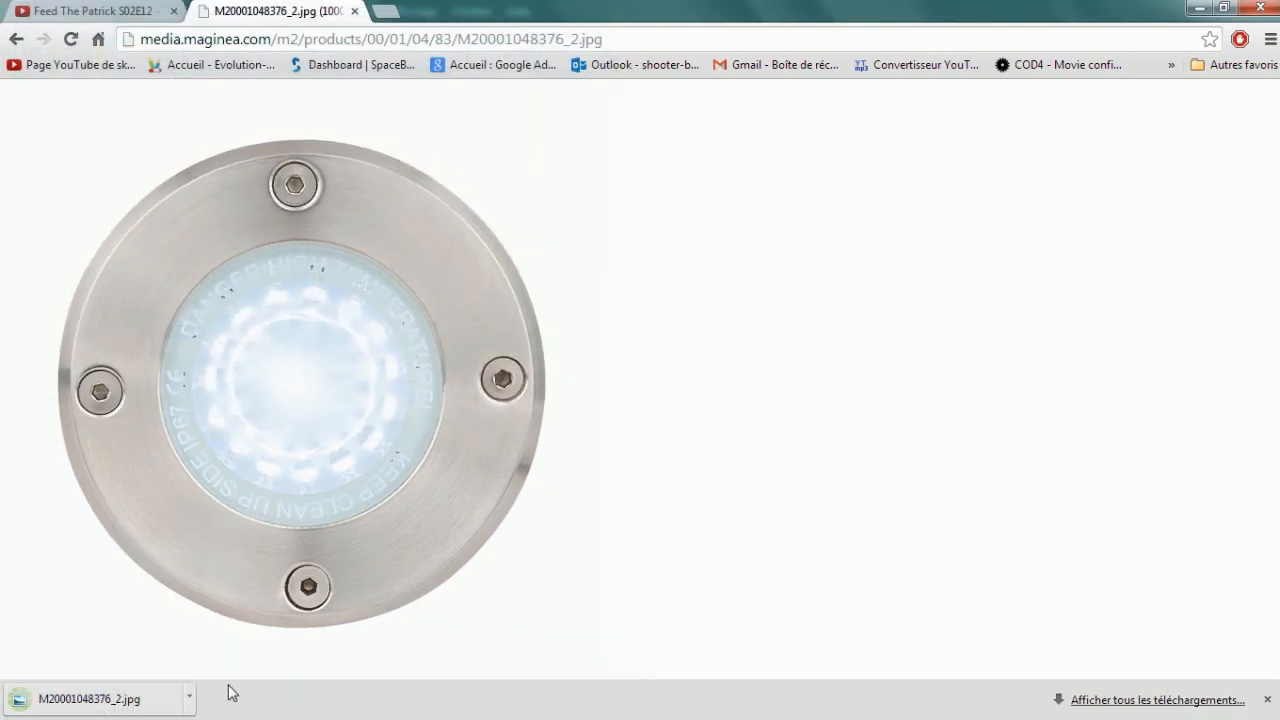
left_click(193, 700)
left_click(252, 650)
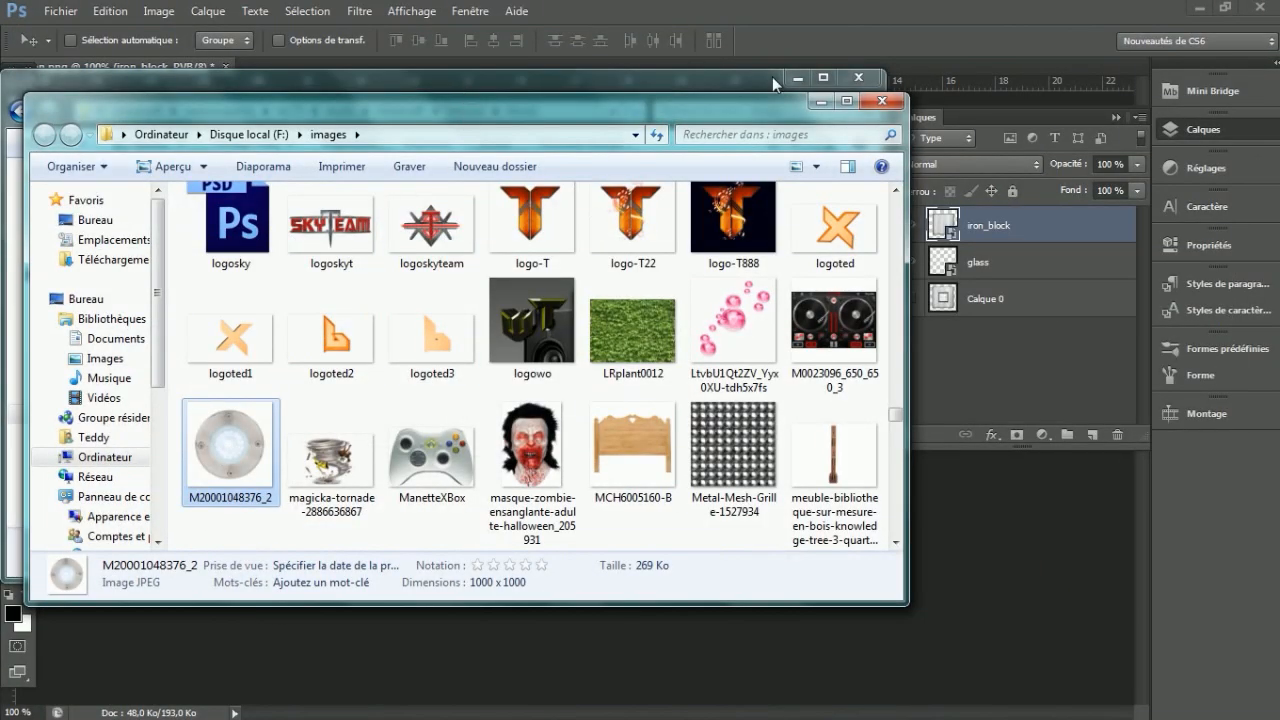
left_click(792, 76)
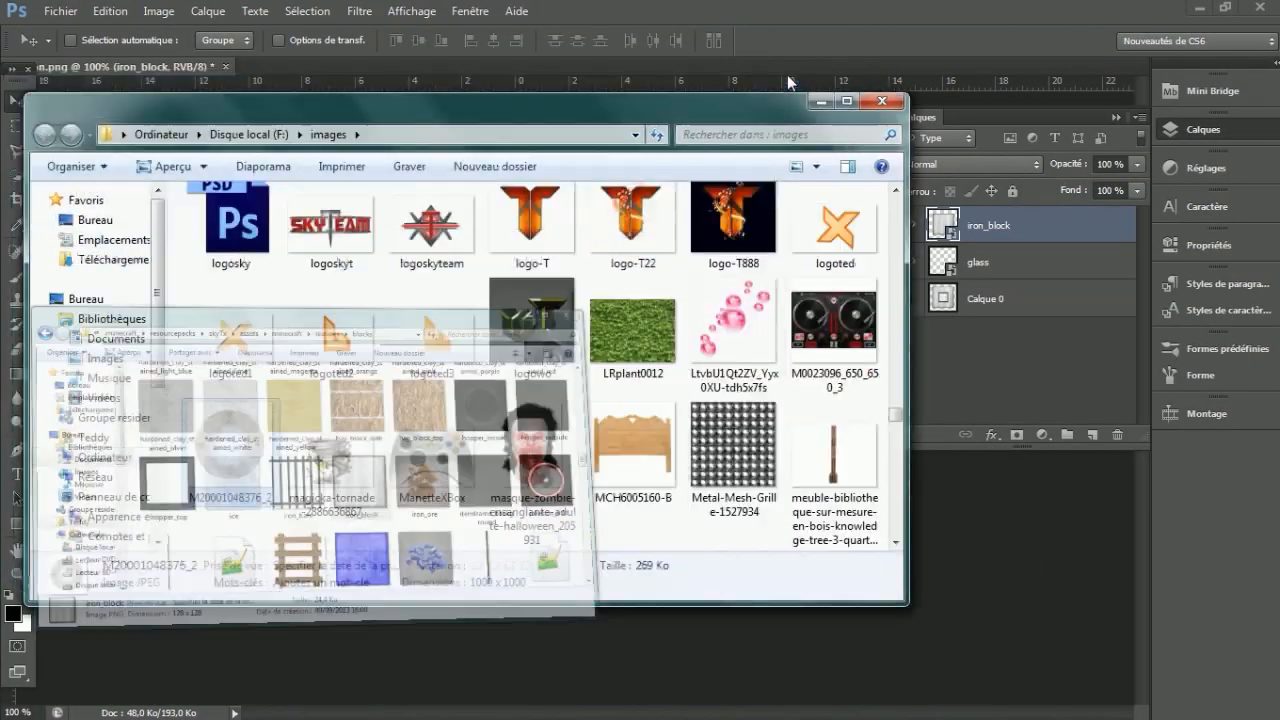
double_click(220, 445)
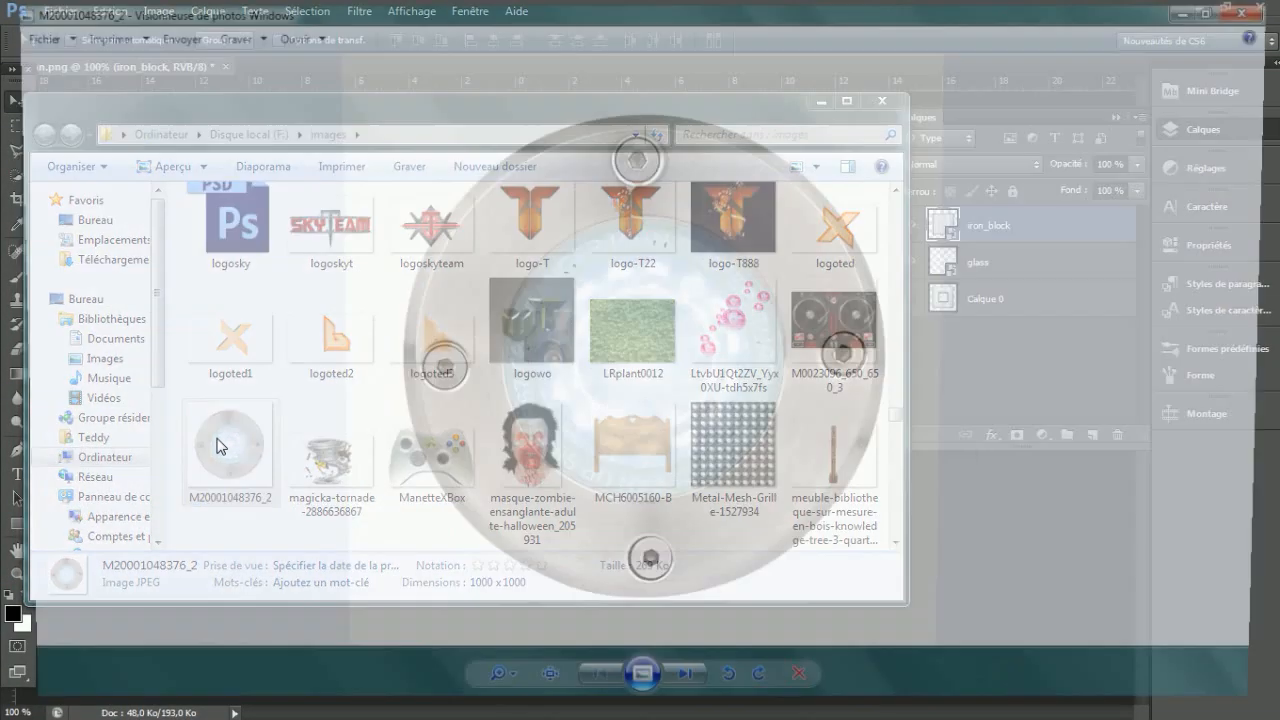
left_click(1258, 10)
left_click_drag(230, 445, 384, 69)
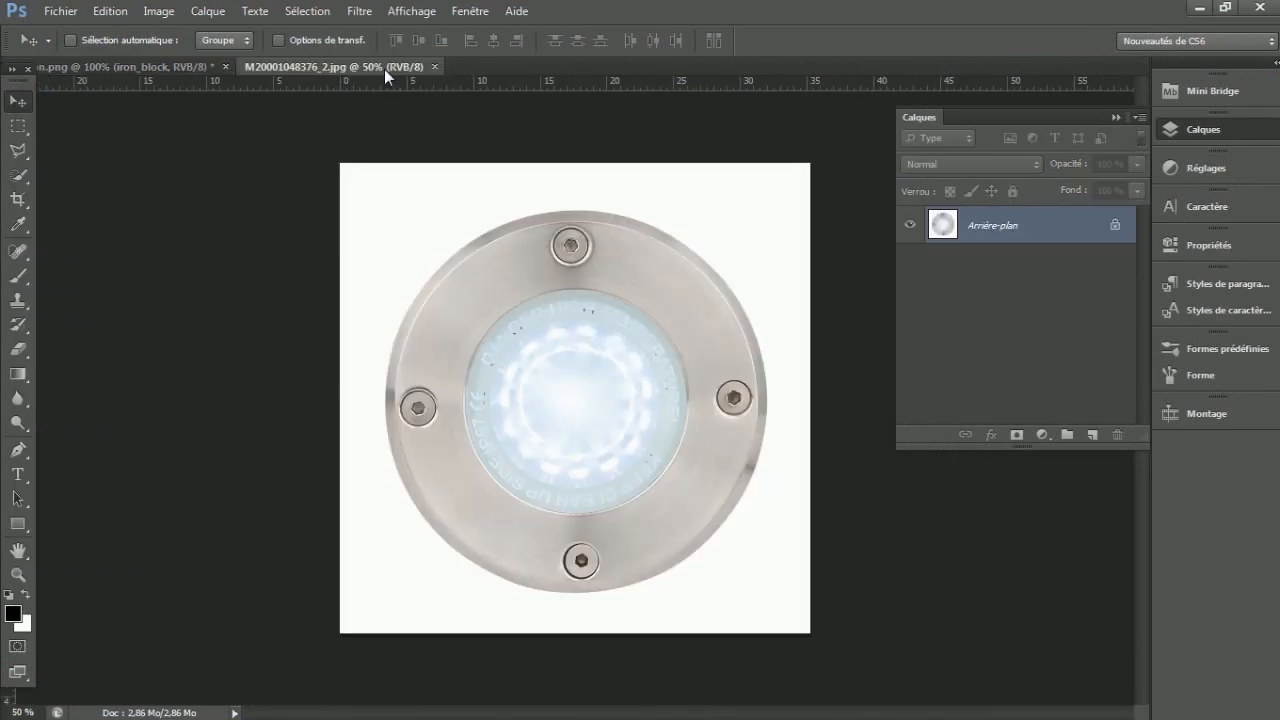
Convert the spotlight image's locked background into a normal layer named Calque 0
double_click(1113, 233)
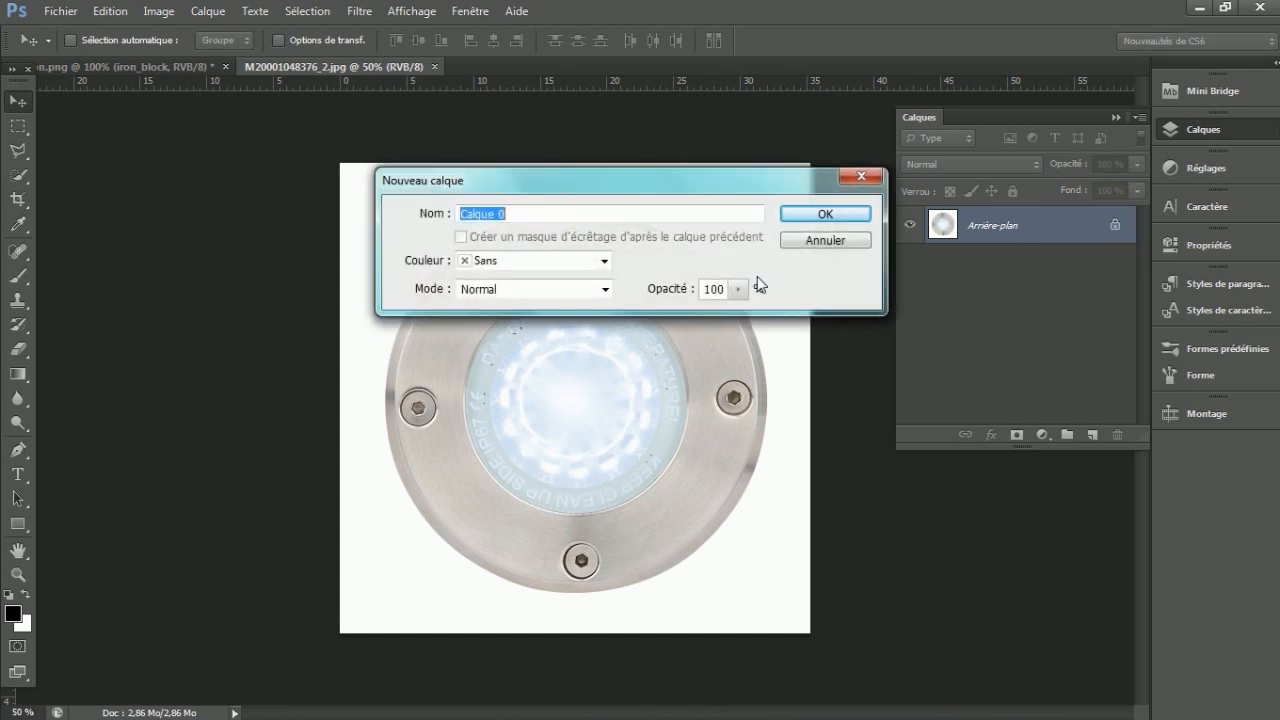
left_click(830, 212)
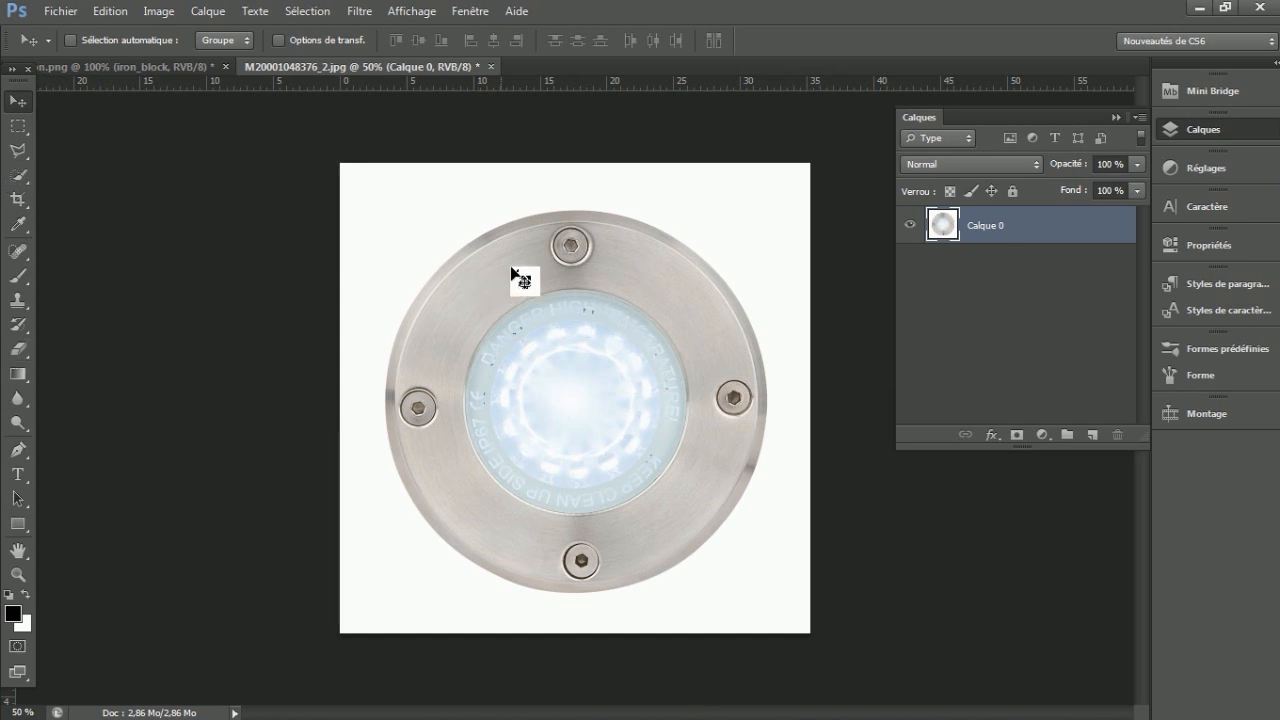
left_click_drag(416, 229, 327, 470)
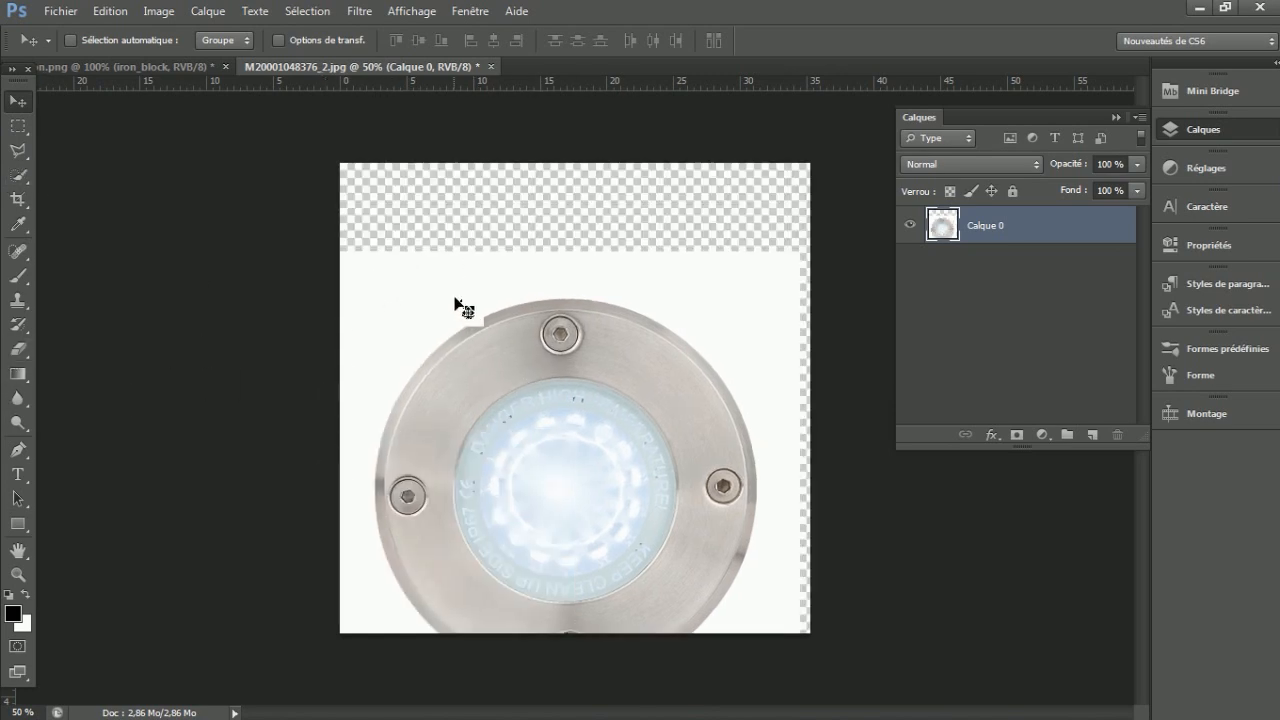
left_click(110, 14)
left_click(145, 60)
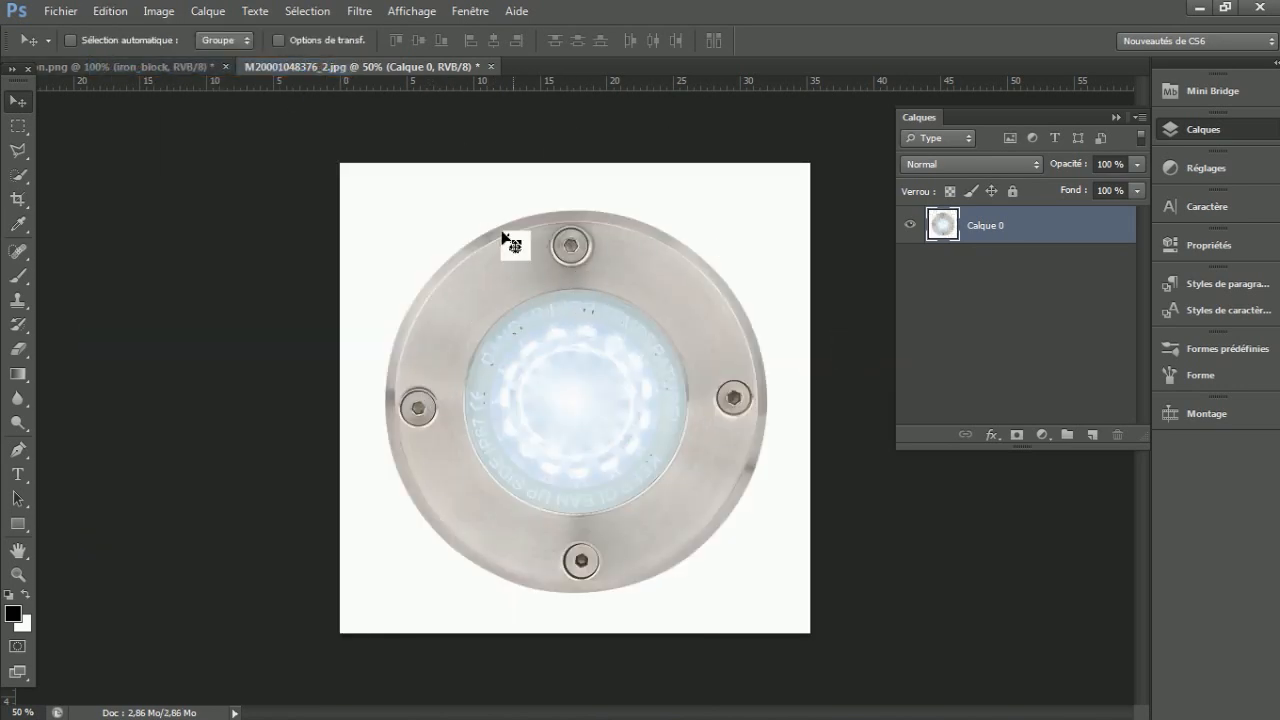
Try erasing the white background around the spotlight with the Magic Eraser tool
left_click_drag(17, 348, 100, 383)
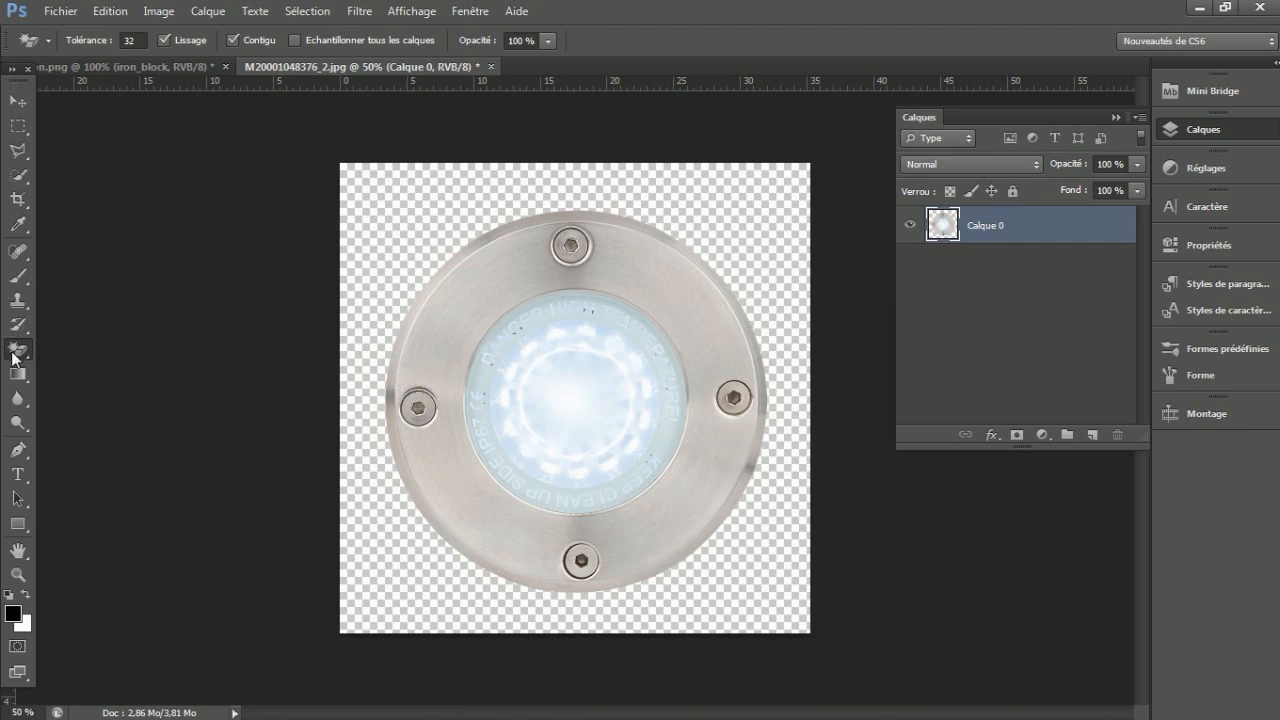
left_click(109, 14)
left_click(145, 33)
Try removing the white background by selecting it with the Quick Selection tool, deleting it and clearing the selection
left_click(22, 176)
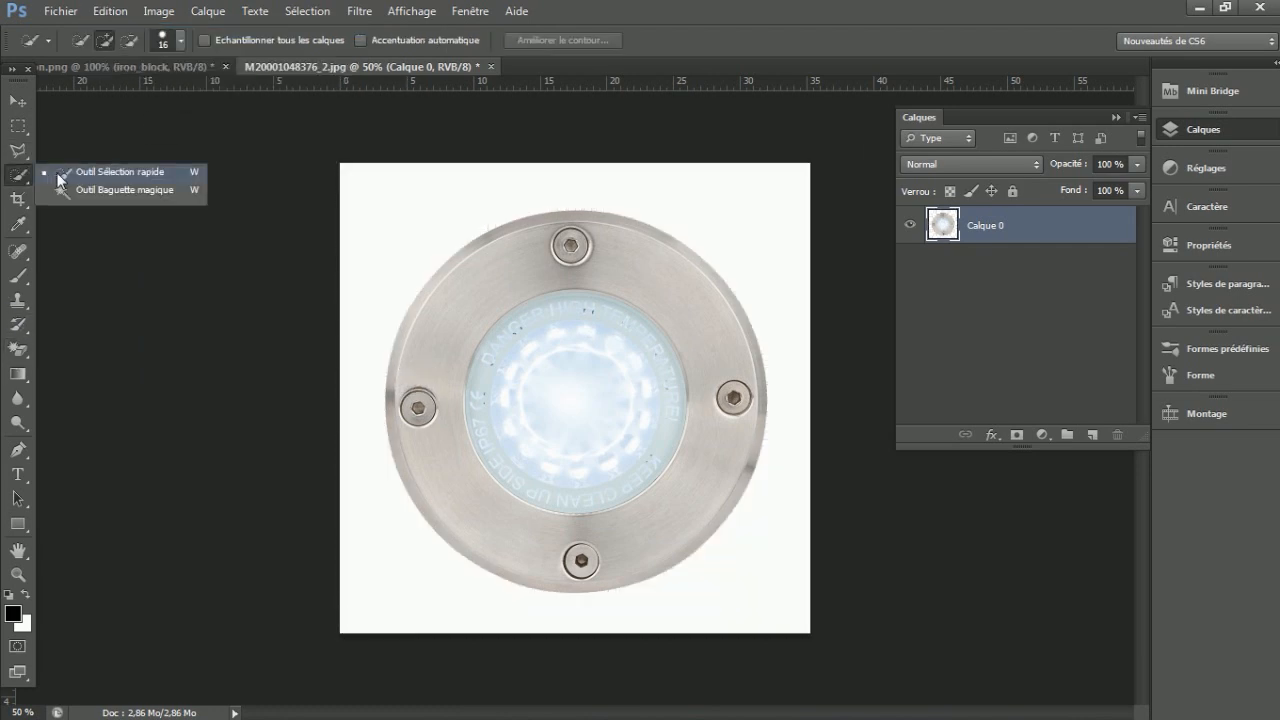
left_click(27, 178)
left_click(94, 172)
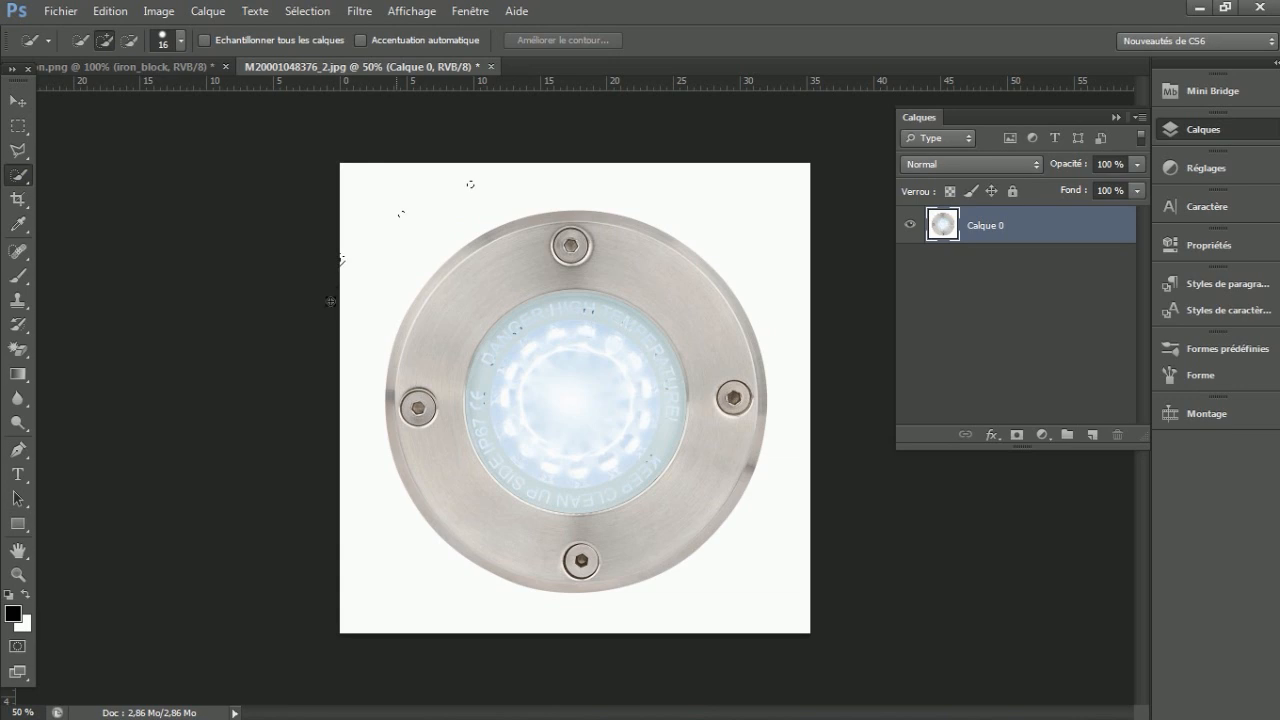
left_click(182, 40)
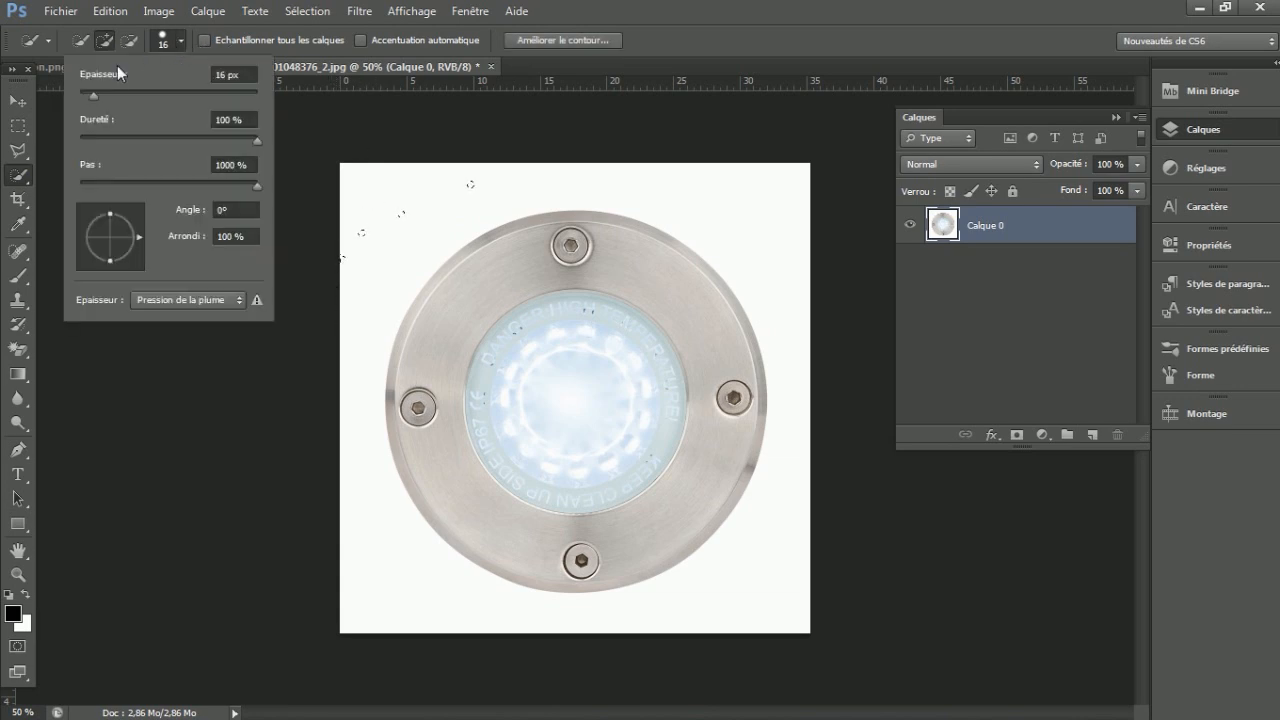
left_click_drag(115, 88, 122, 93)
mouse_move(377, 170)
left_mouse_down()
mouse_move(353, 213)
mouse_move(355, 172)
mouse_move(346, 251)
mouse_move(431, 189)
mouse_move(535, 180)
mouse_move(690, 181)
mouse_move(784, 218)
mouse_move(797, 290)
mouse_move(786, 598)
mouse_move(466, 597)
mouse_move(393, 576)
mouse_move(397, 437)
left_mouse_up()
key("Delete")
right_click(490, 364)
left_click(543, 375)
Undo the deletion of the white background and clear the selection around the spotlight
left_click(110, 11)
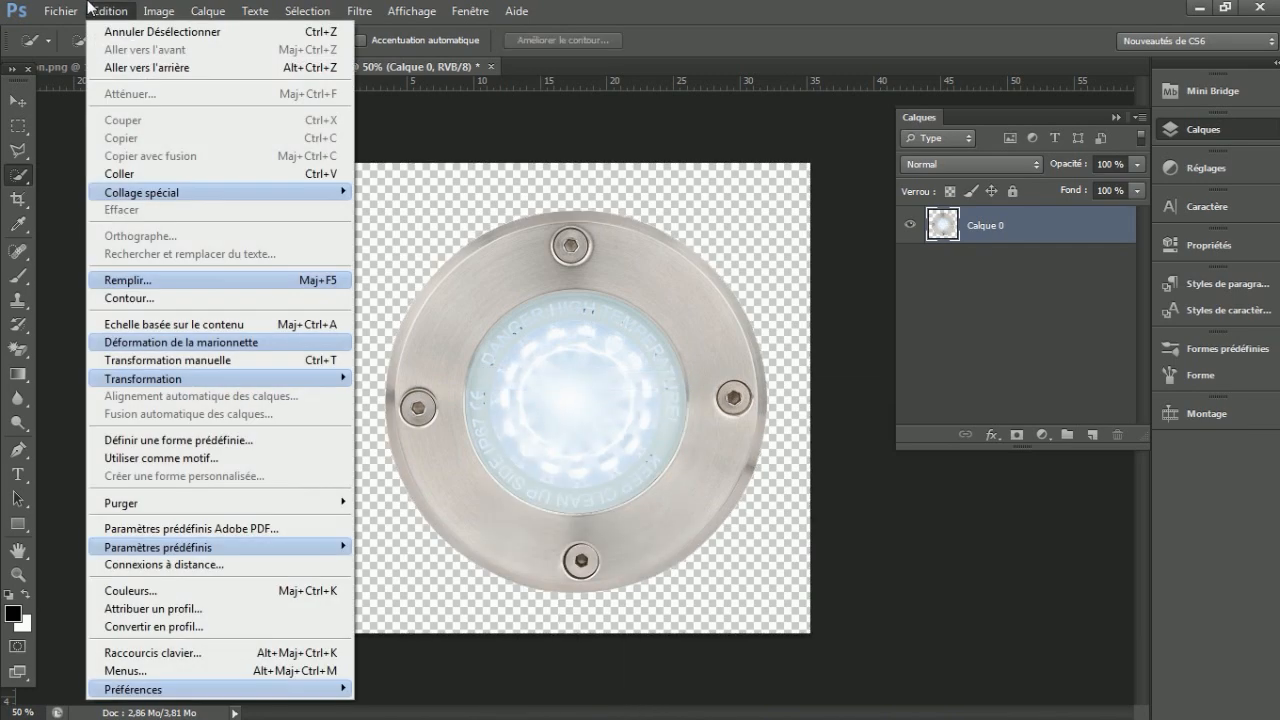
left_click(140, 63)
left_click(110, 11)
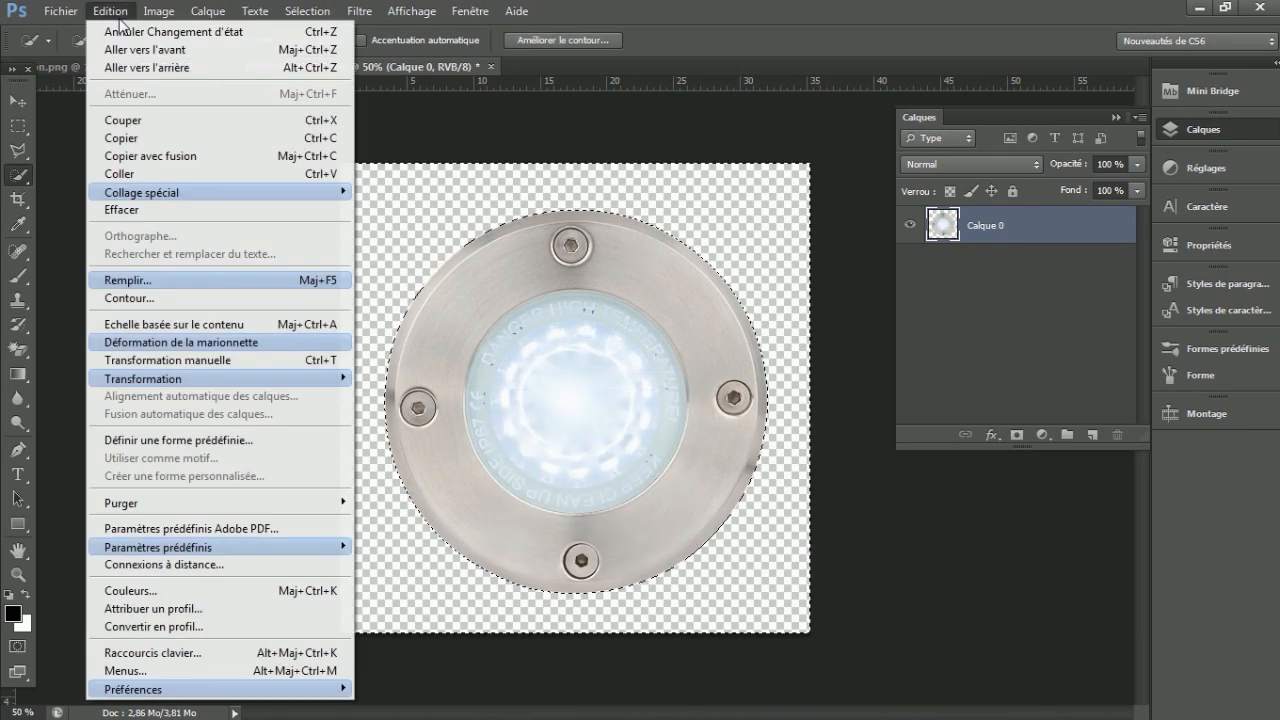
left_click(140, 60)
right_click(390, 266)
left_click(445, 277)
Try tracing the spotlight's round outer edge with a curved Pen tool path
left_click(20, 452)
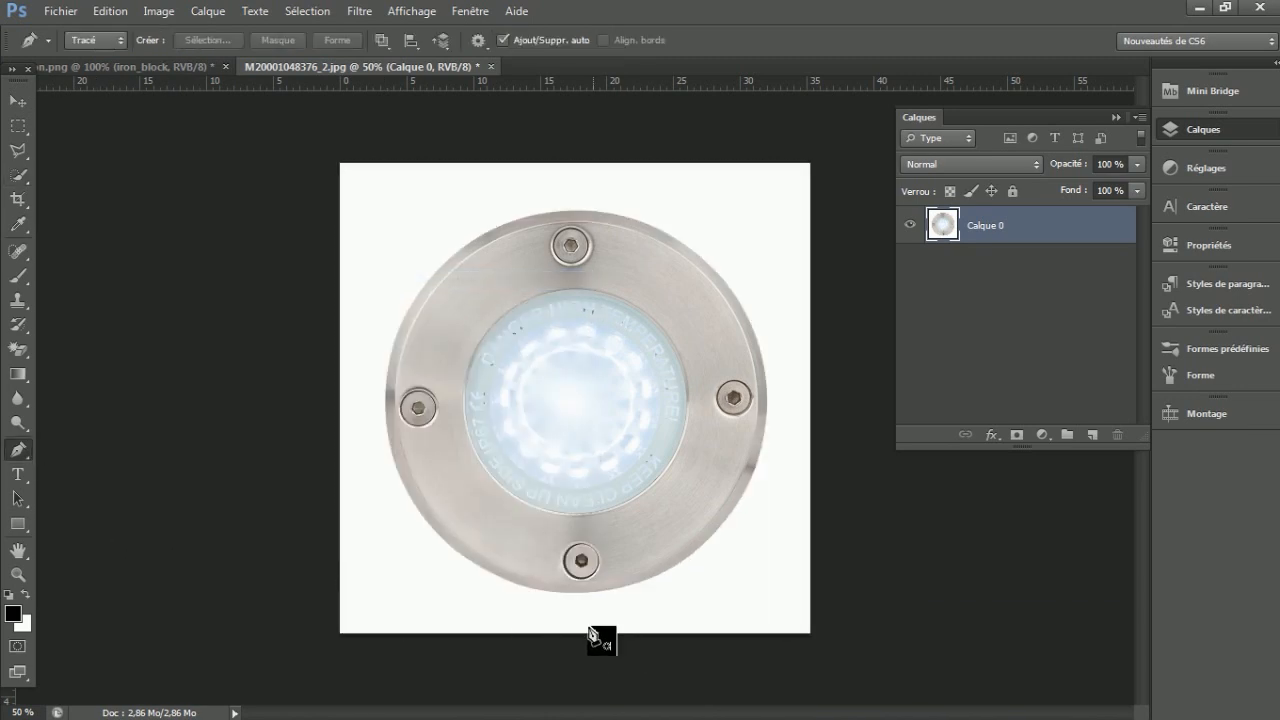
left_click(564, 593)
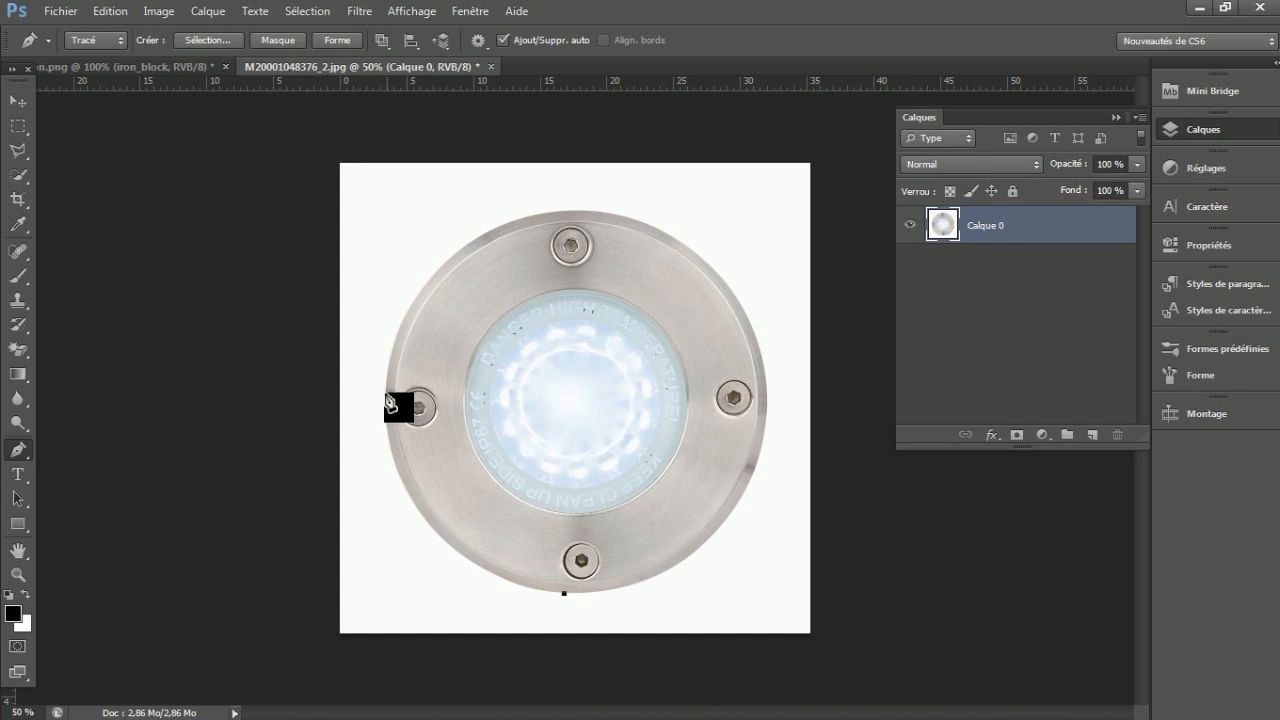
left_click_drag(386, 396, 388, 214)
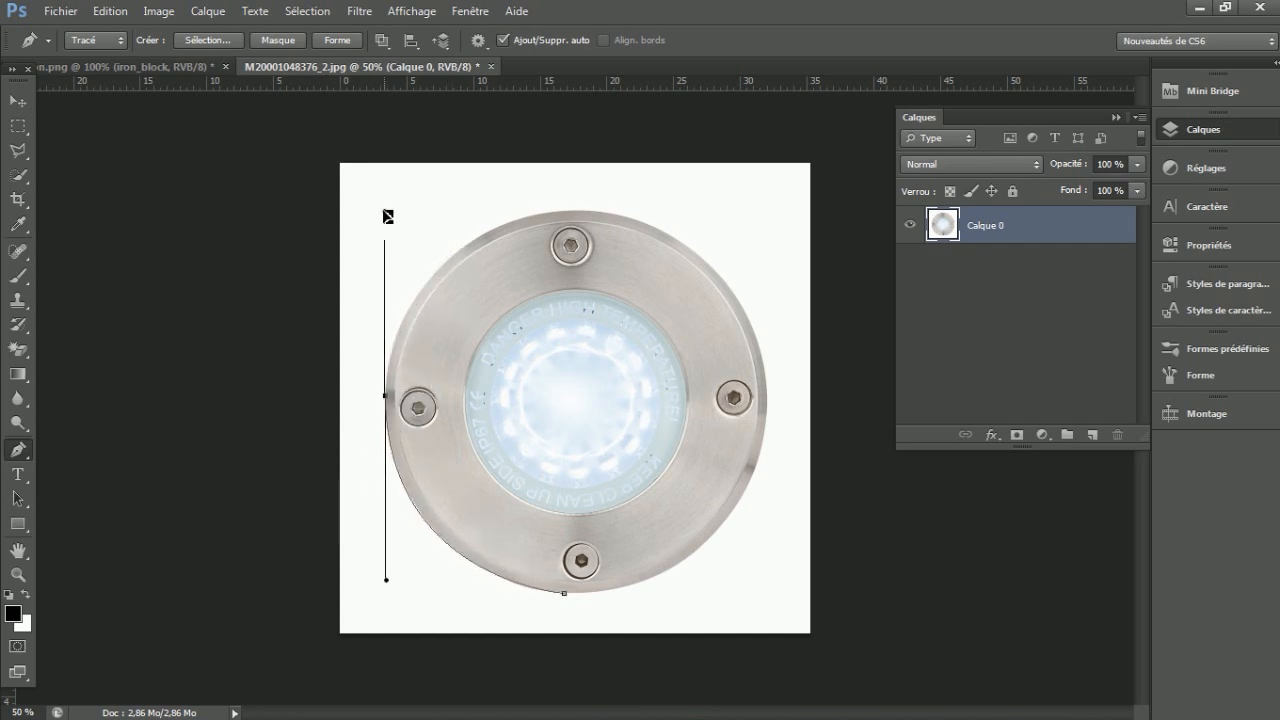
left_click_drag(388, 216, 393, 371)
left_click_drag(576, 213, 747, 216)
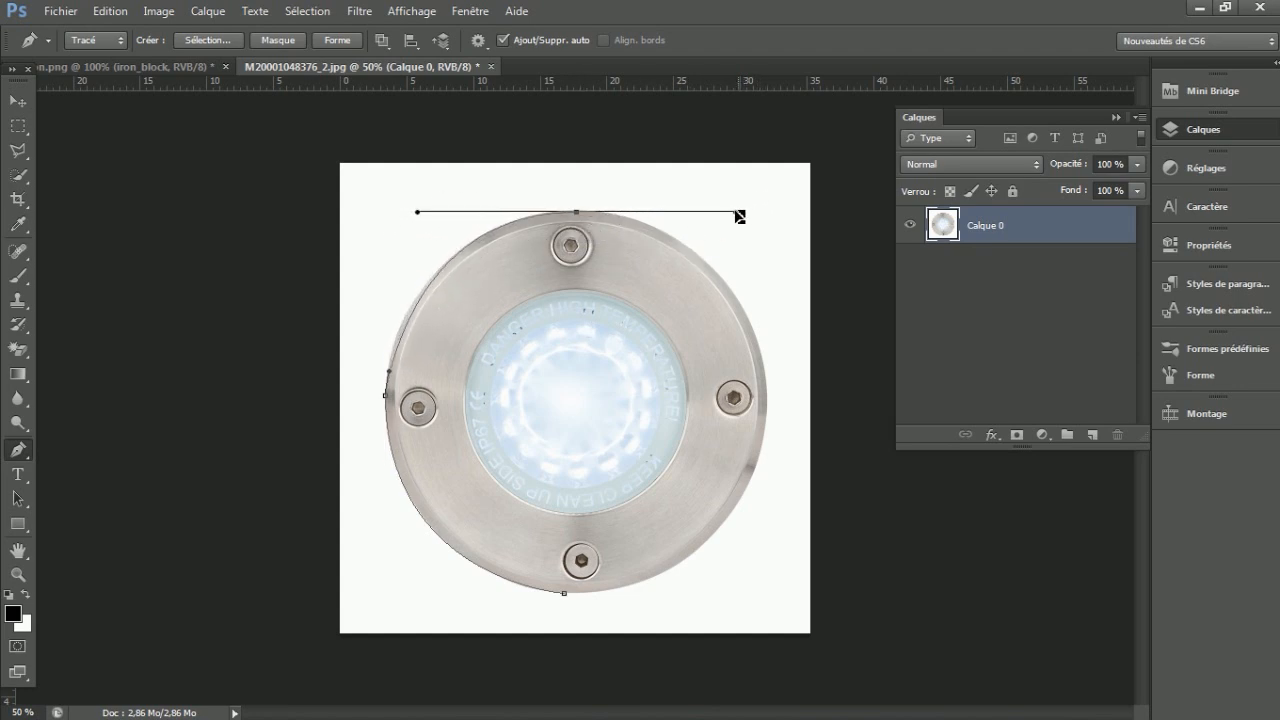
right_click(540, 278)
left_click(605, 308)
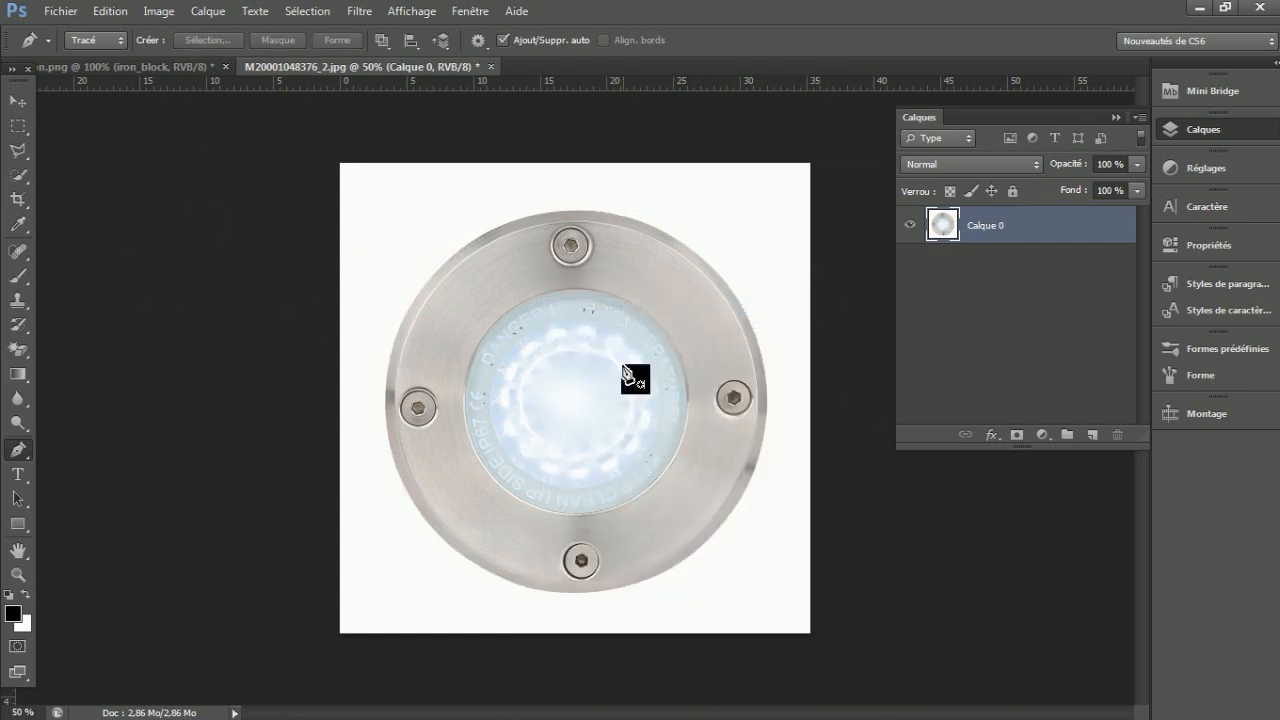
Erase the spotlight's white background with the Magic Eraser and move a copy of the cut-out into the iron_block document
left_click(22, 350)
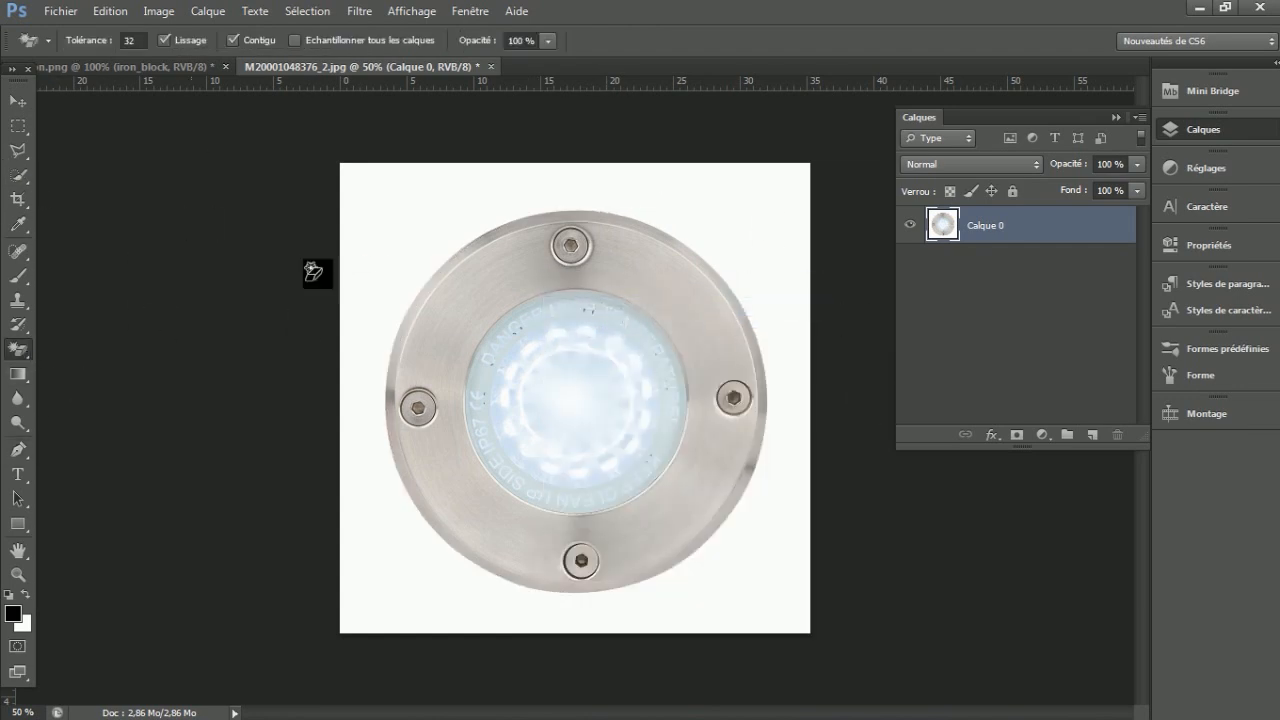
left_click(414, 238)
left_click(20, 103)
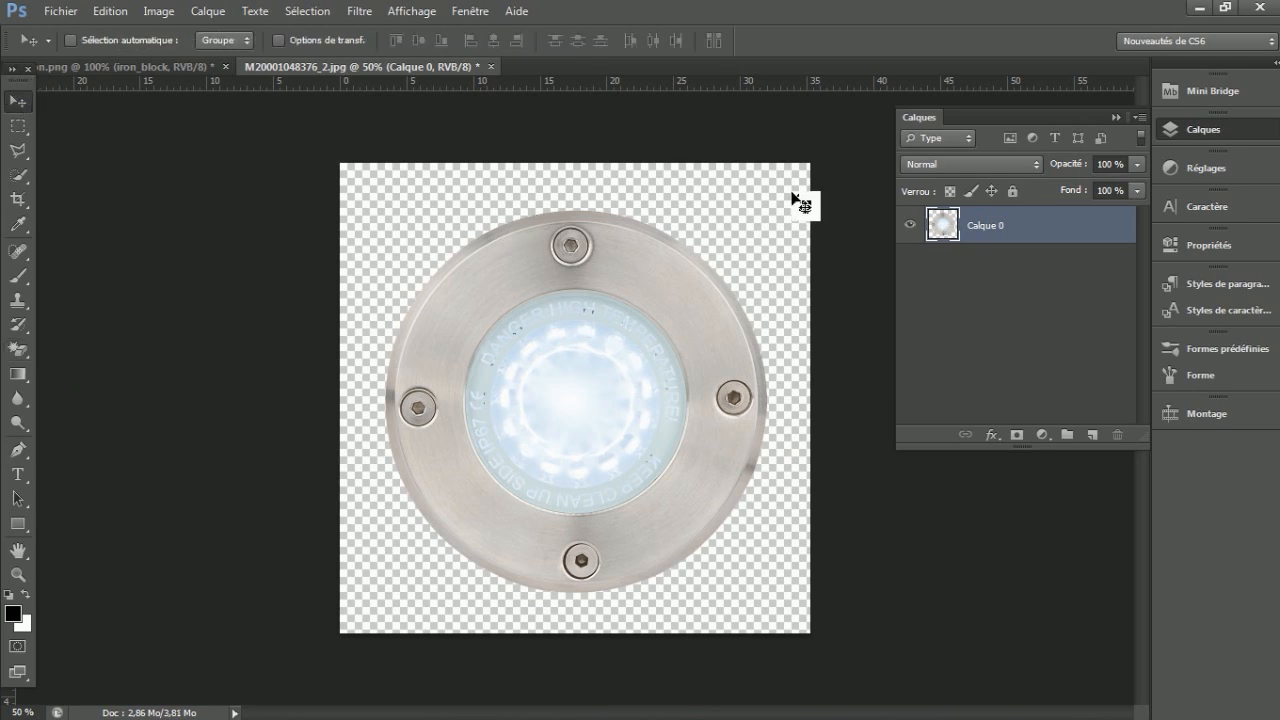
left_click_drag(600, 286, 580, 397)
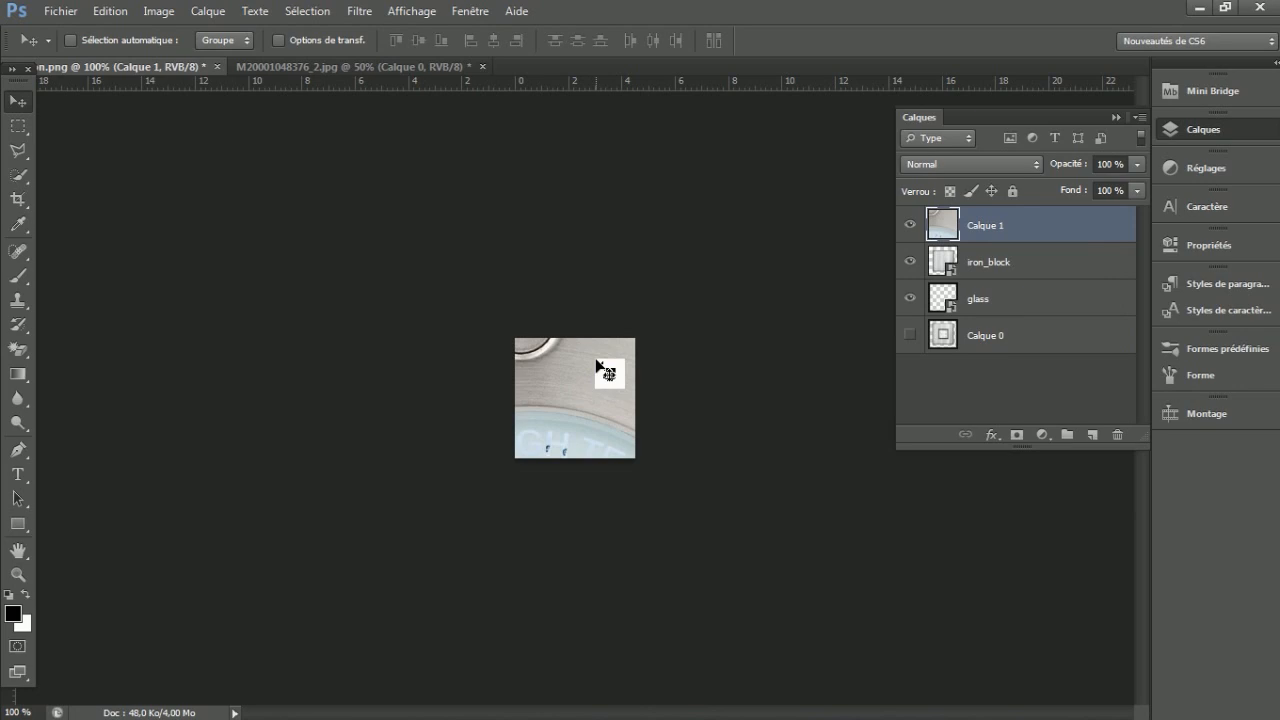
Scale the spotlight layer to about 6.9 % and centre it on the block at X 64 px, Y 64 px
key("ctrl+t")
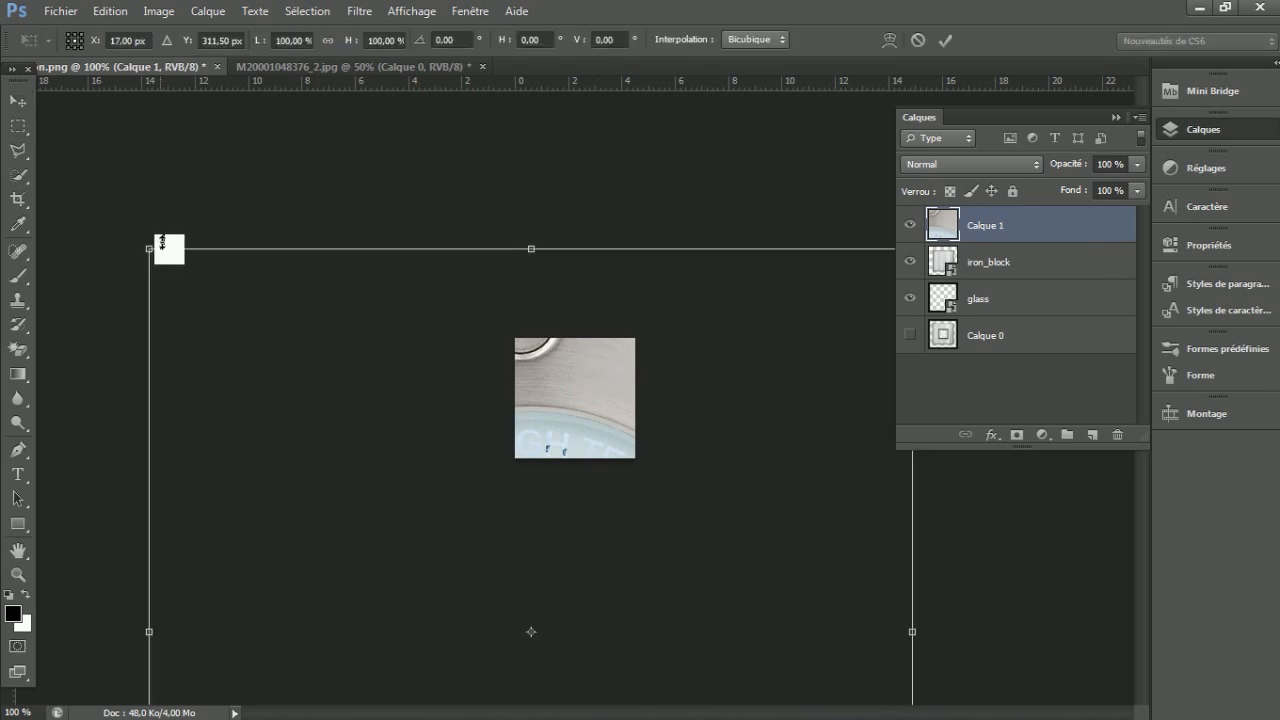
left_click_drag(157, 251, 565, 400)
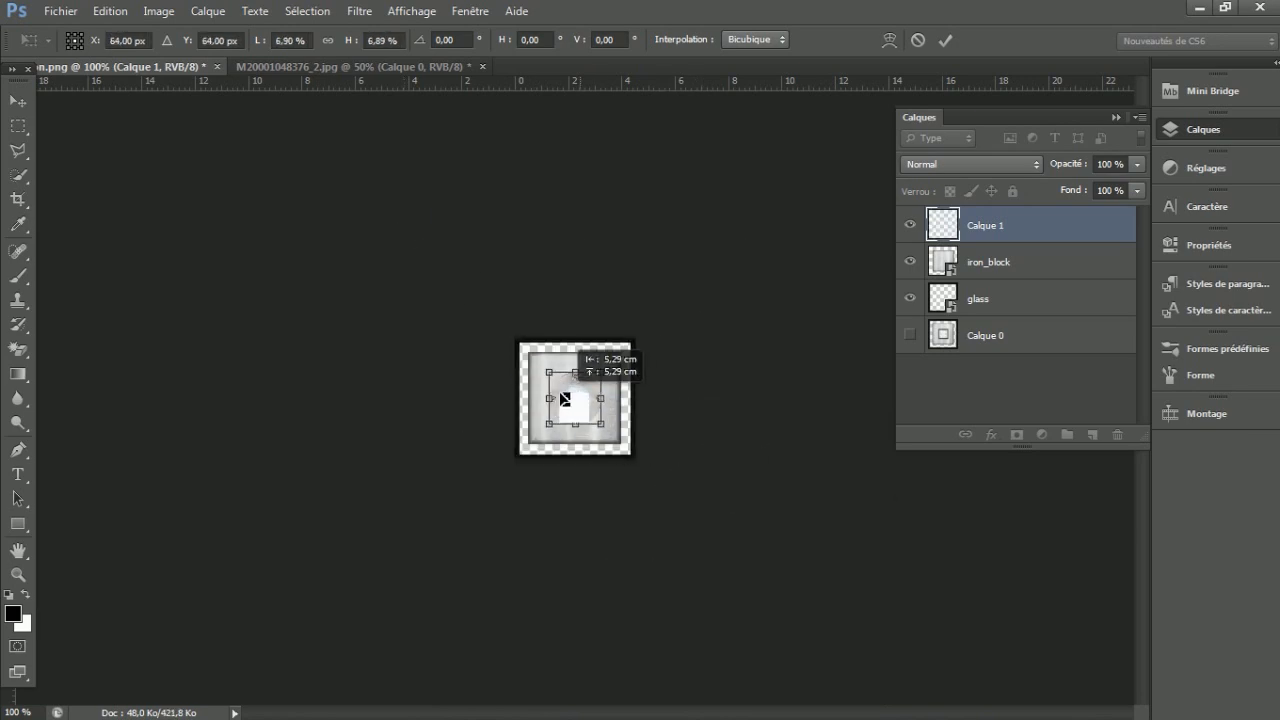
key("Return")
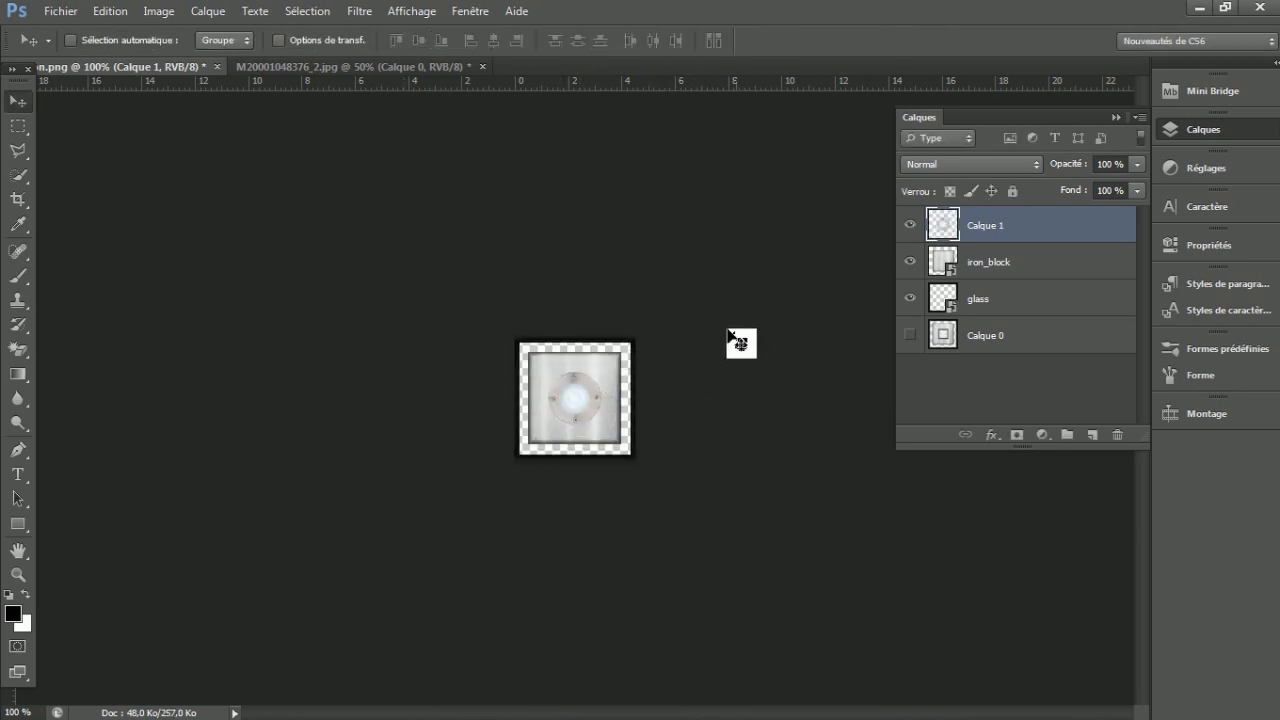
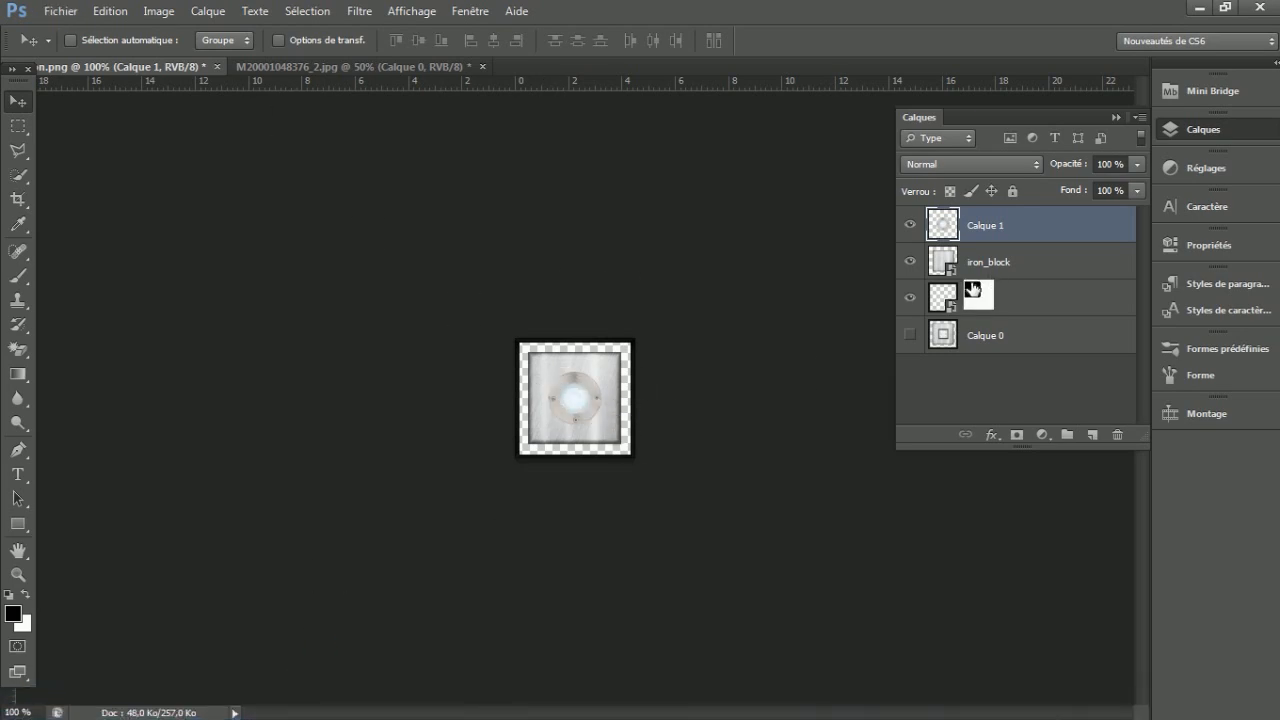
Hide the glass layer and the Calque 1 spotlight layer, leaving only iron_block shown
left_click(963, 275)
left_click(909, 298)
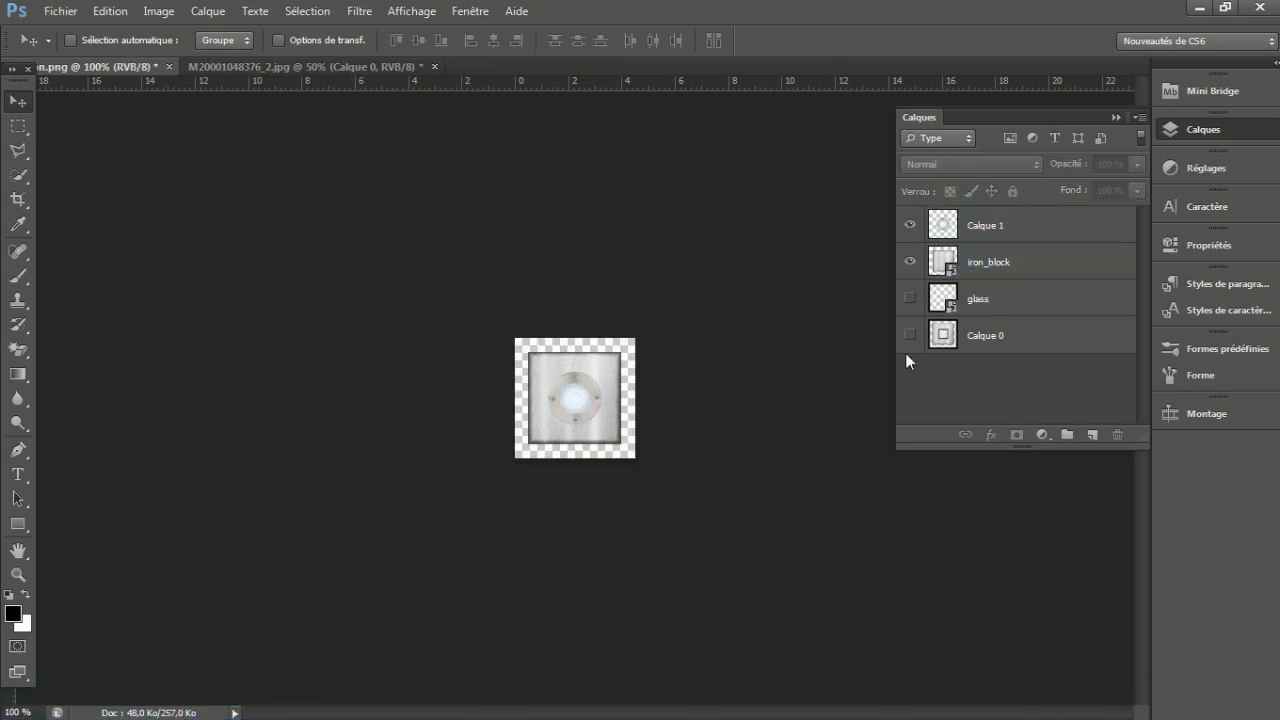
left_click(909, 225)
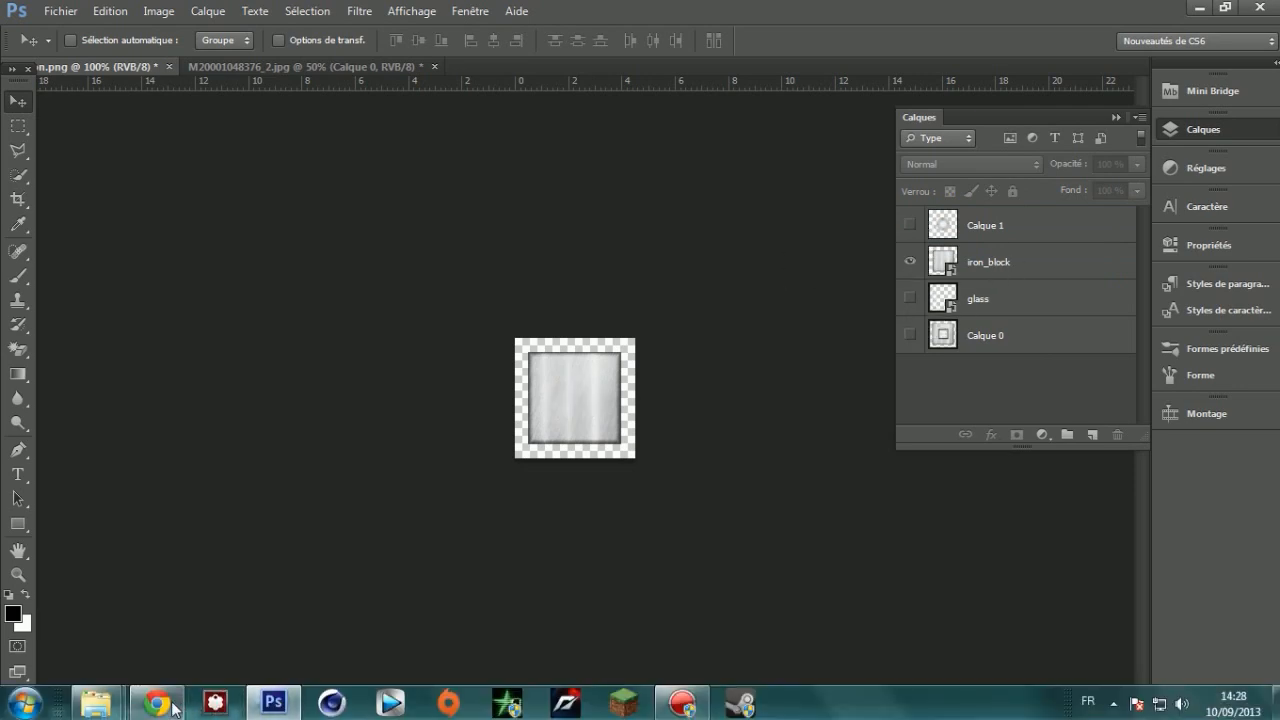
Switch to Chrome, return to the Google Images results and search for "texture métal"
left_click(166, 705)
left_click(16, 39)
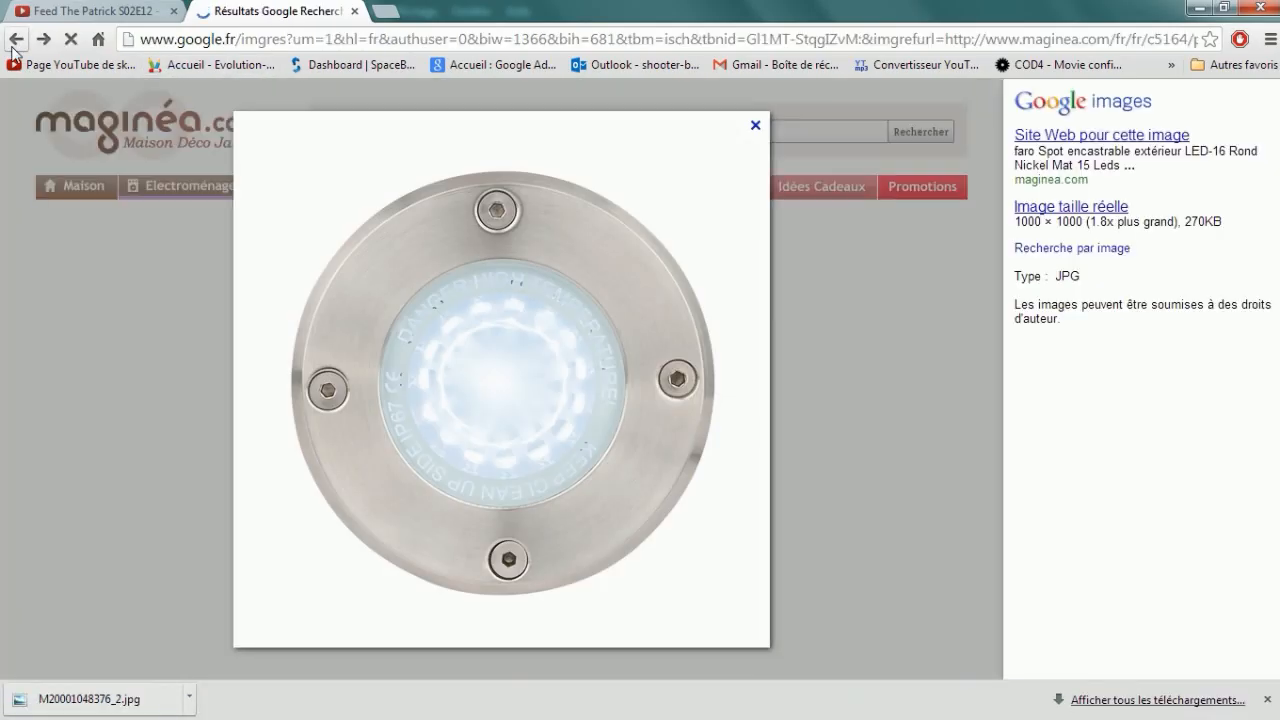
left_click(16, 39)
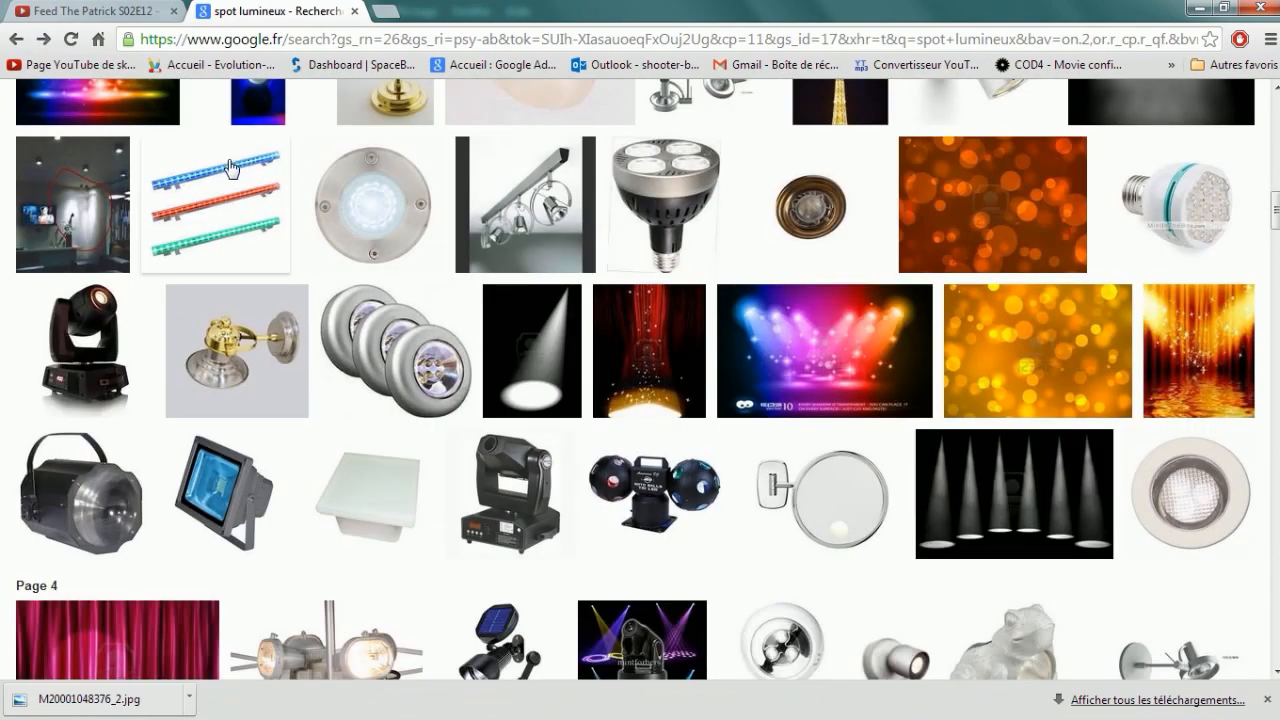
scroll(229, 167, "up", 20)
left_click_drag(300, 140, 90, 140)
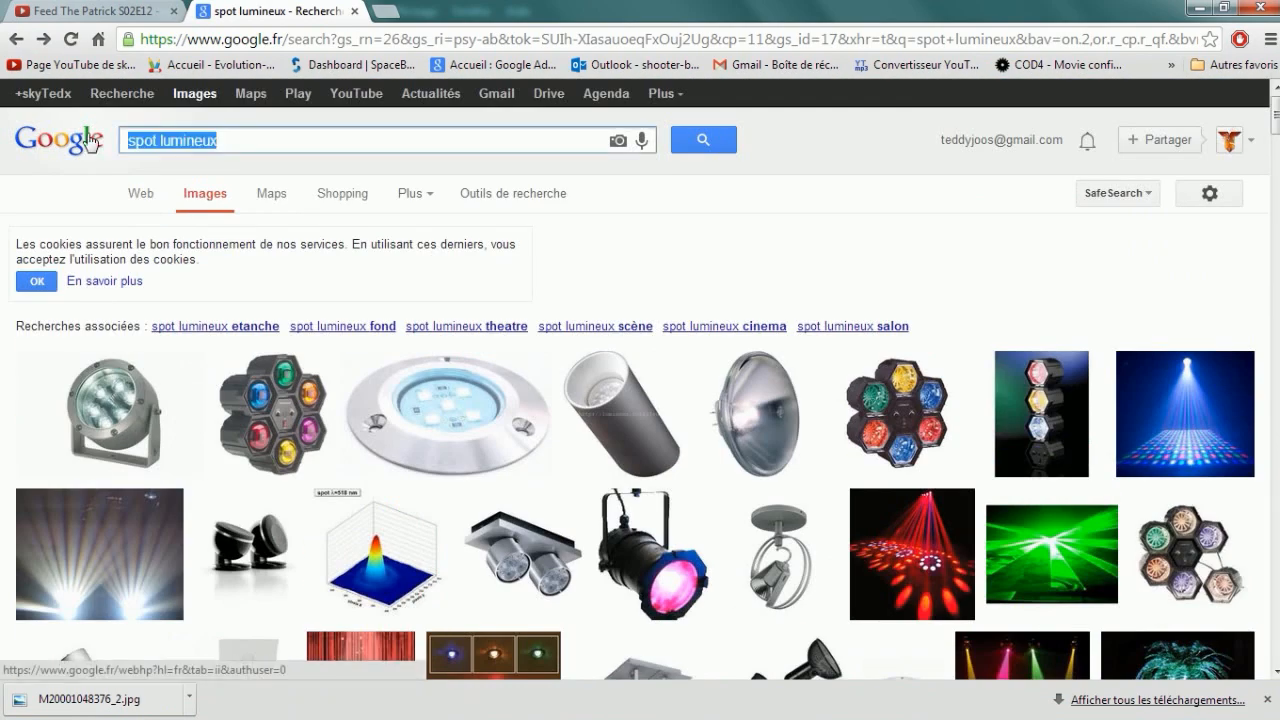
type("text")
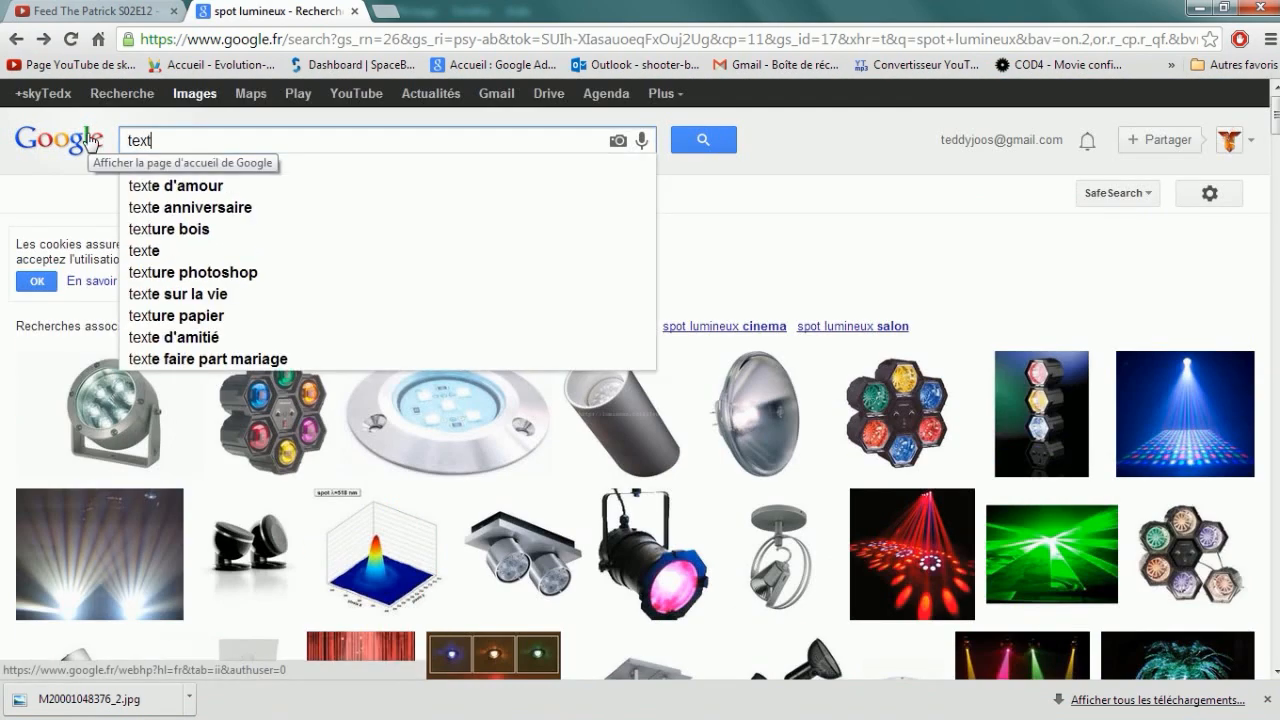
type("ure métal")
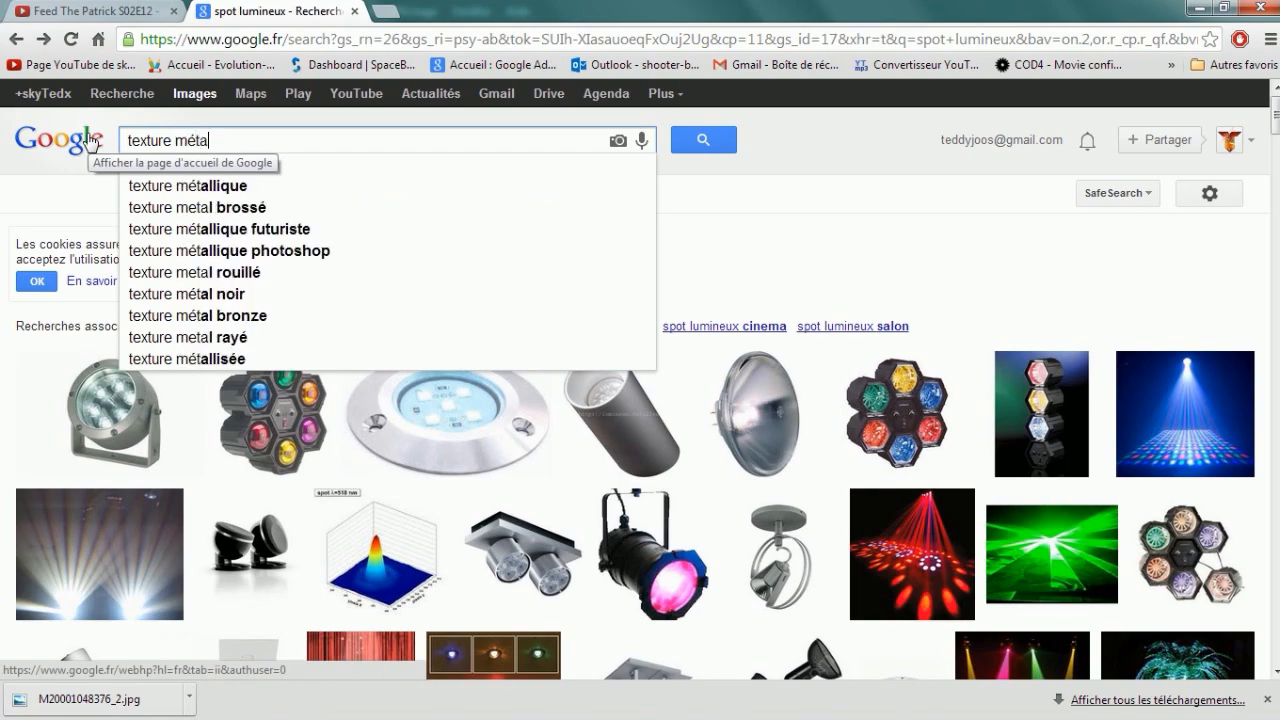
key("Return")
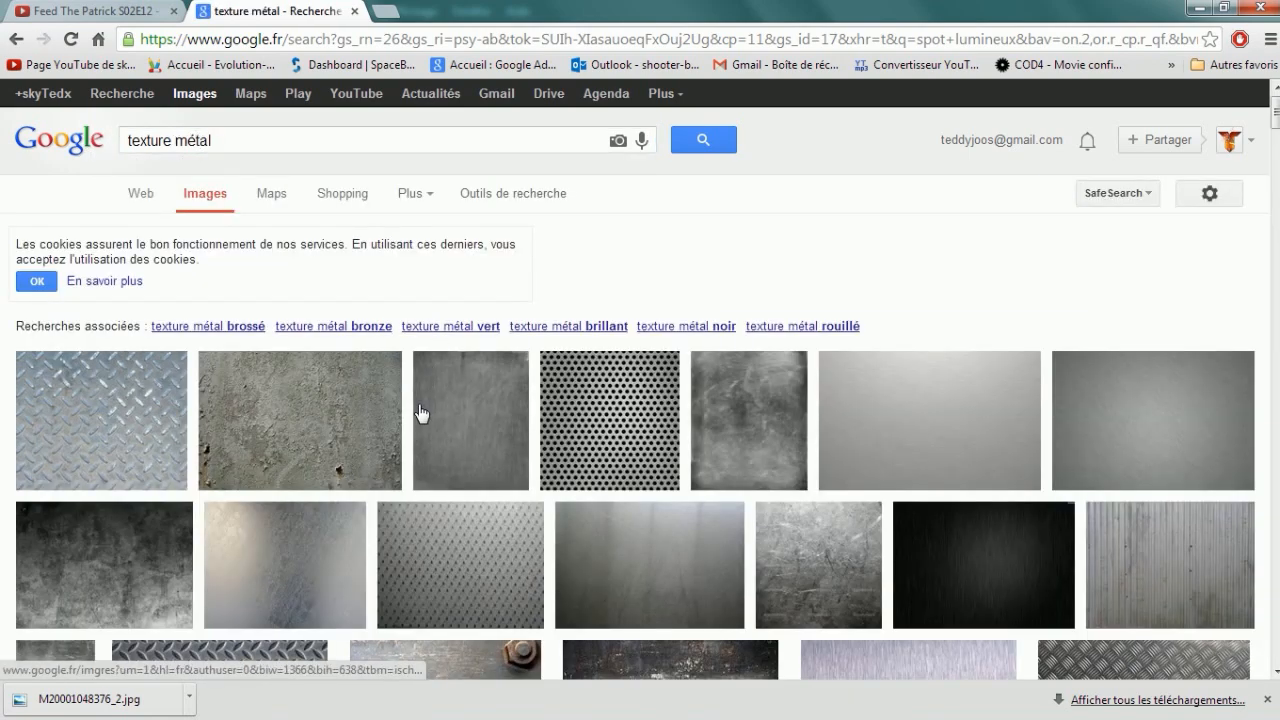
Browse the metal texture results down to page 3 and open the brushed metal image
scroll(537, 432, "down", 3)
scroll(537, 432, "down", 2)
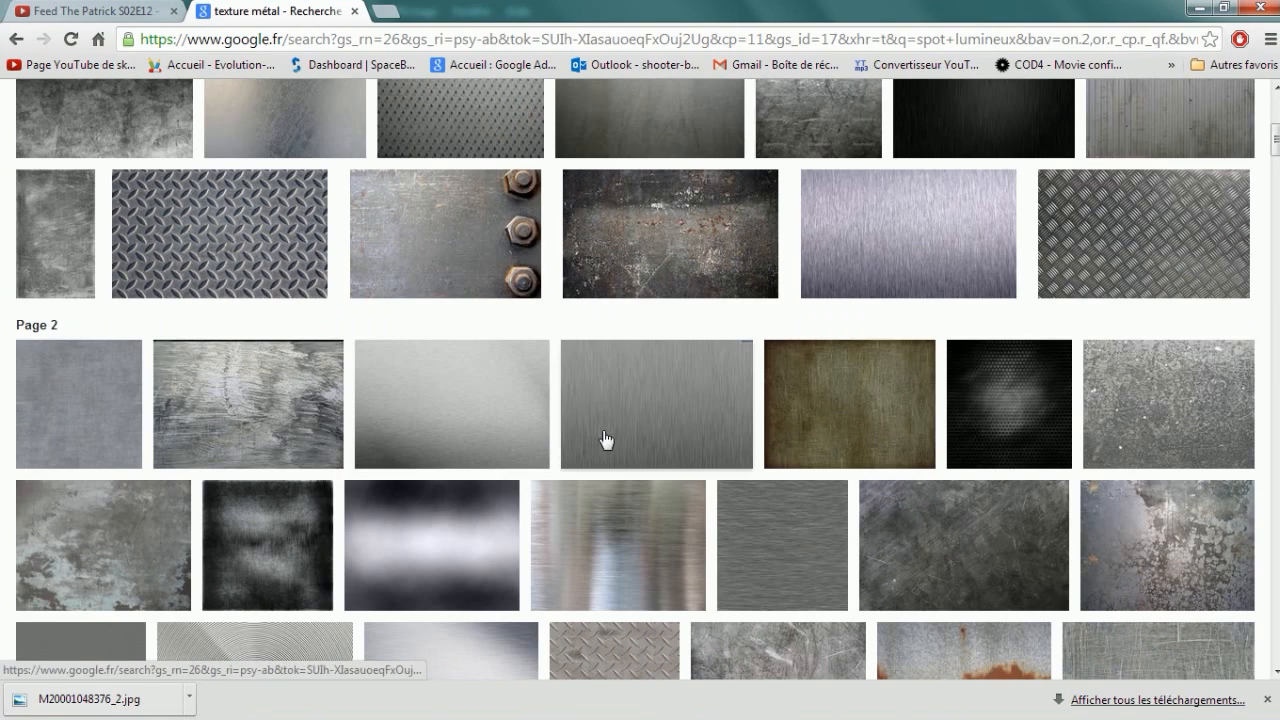
scroll(606, 414, "down", 2)
scroll(434, 513, "down", 3)
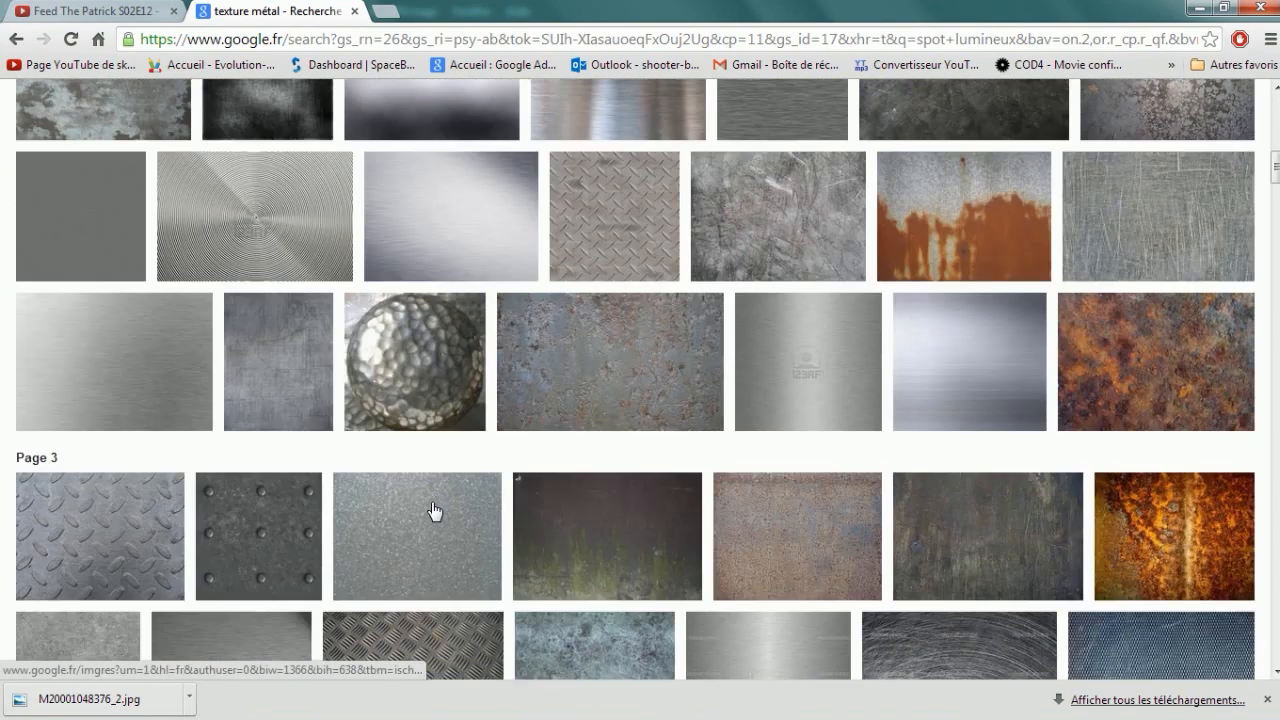
left_click(431, 209)
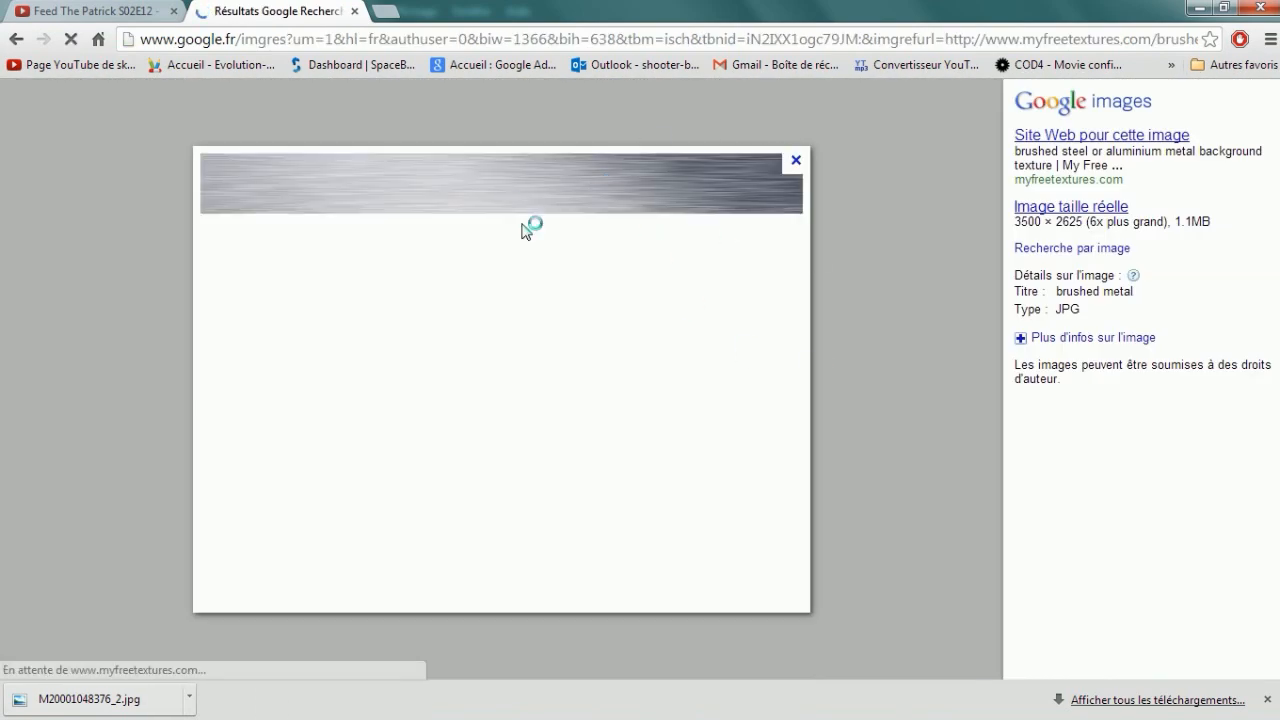
Close the brushed metal image page and minimize the browser to return to Photoshop
left_click(355, 11)
left_click(203, 11)
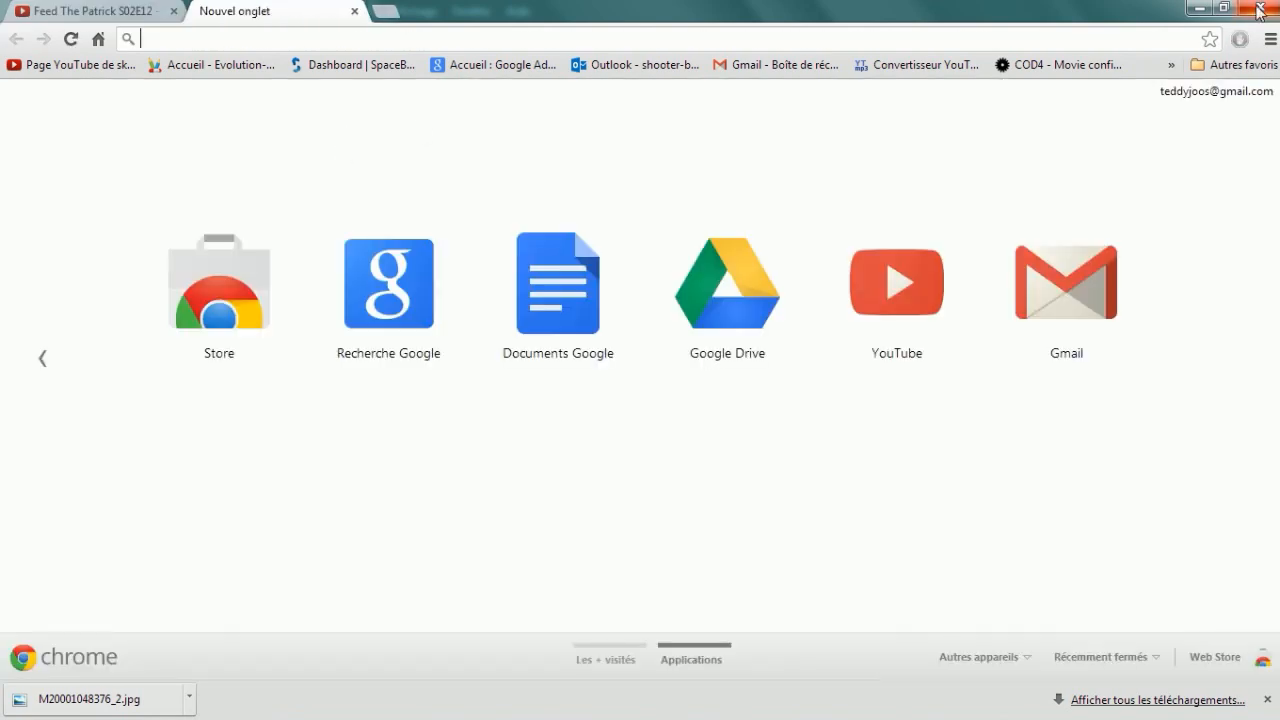
left_click(1196, 9)
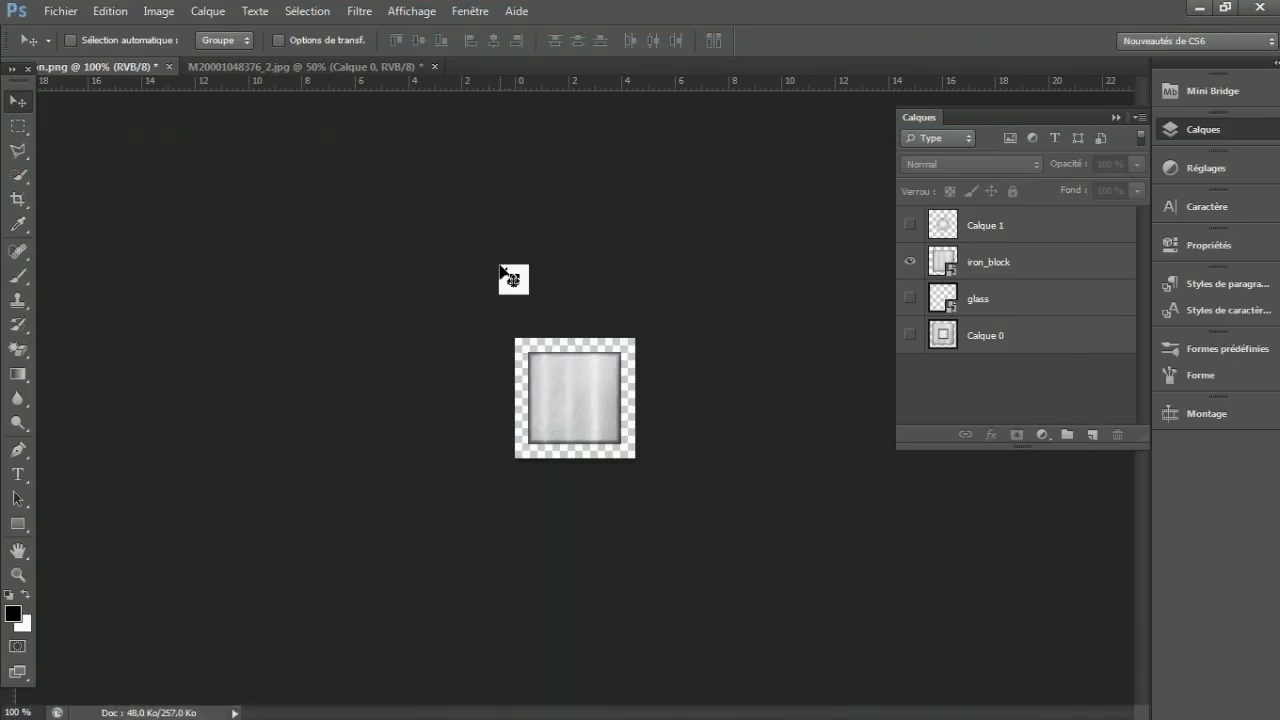
left_click_drag(500, 270, 498, 266)
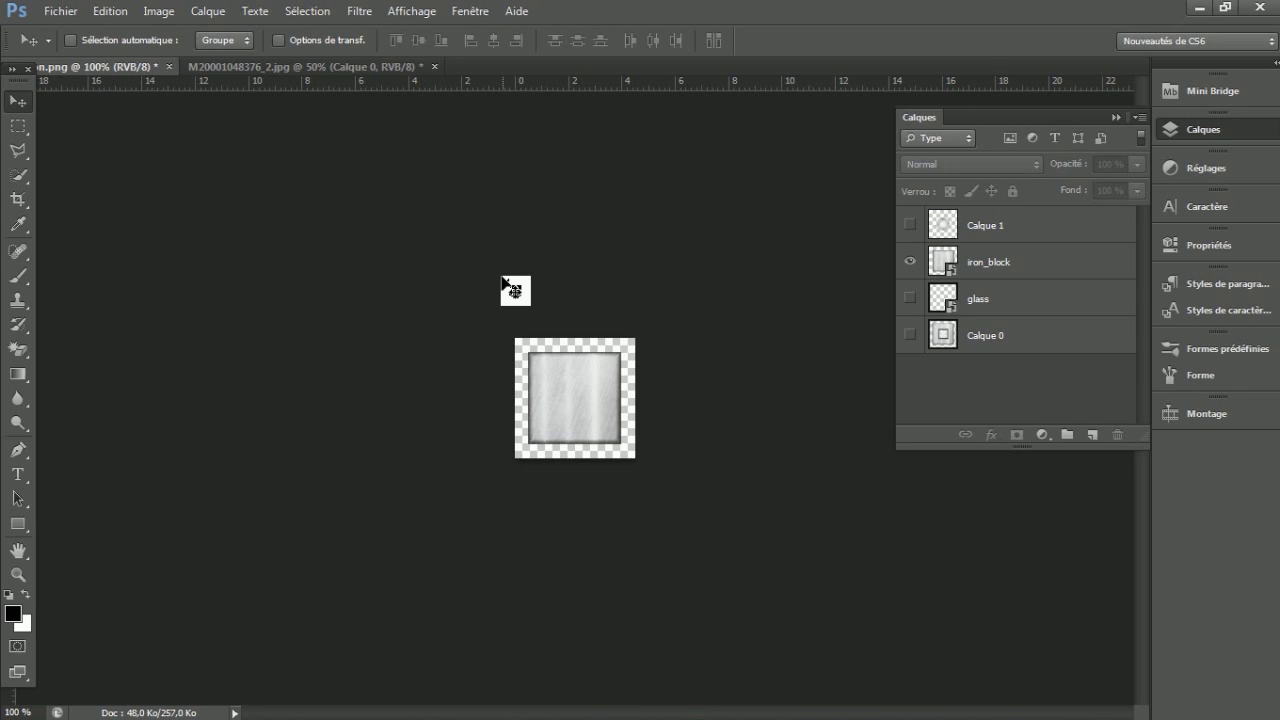
Minimize Photoshop and bring the skyTx resource pack's blocks folder to the front in Windows Explorer
left_click_drag(502, 280, 1070, 25)
left_click(1197, 8)
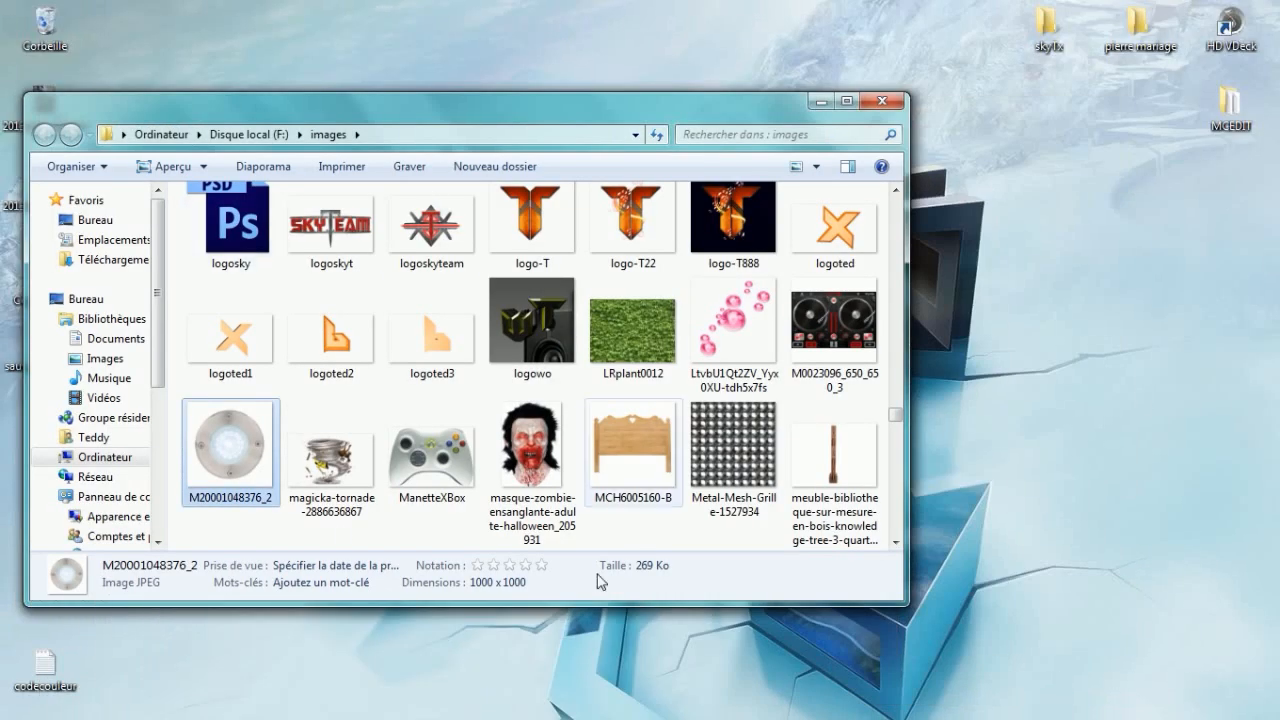
mouse_move(96, 703)
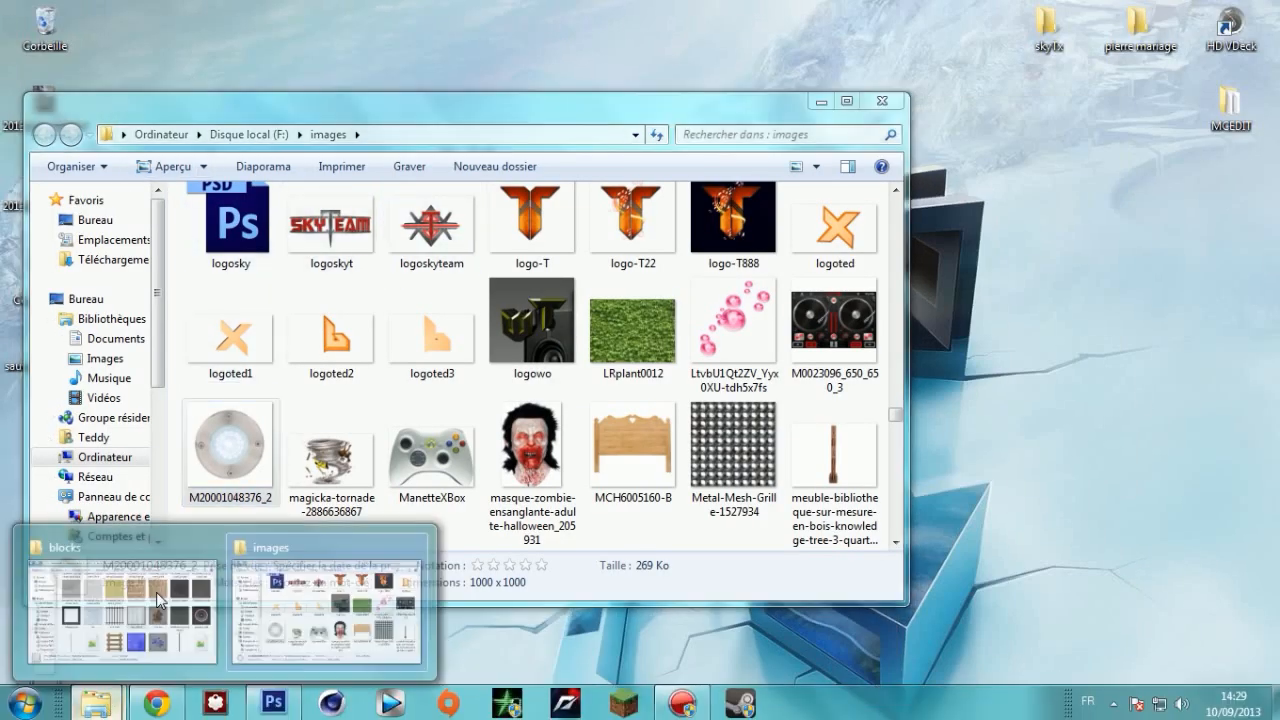
left_click(138, 632)
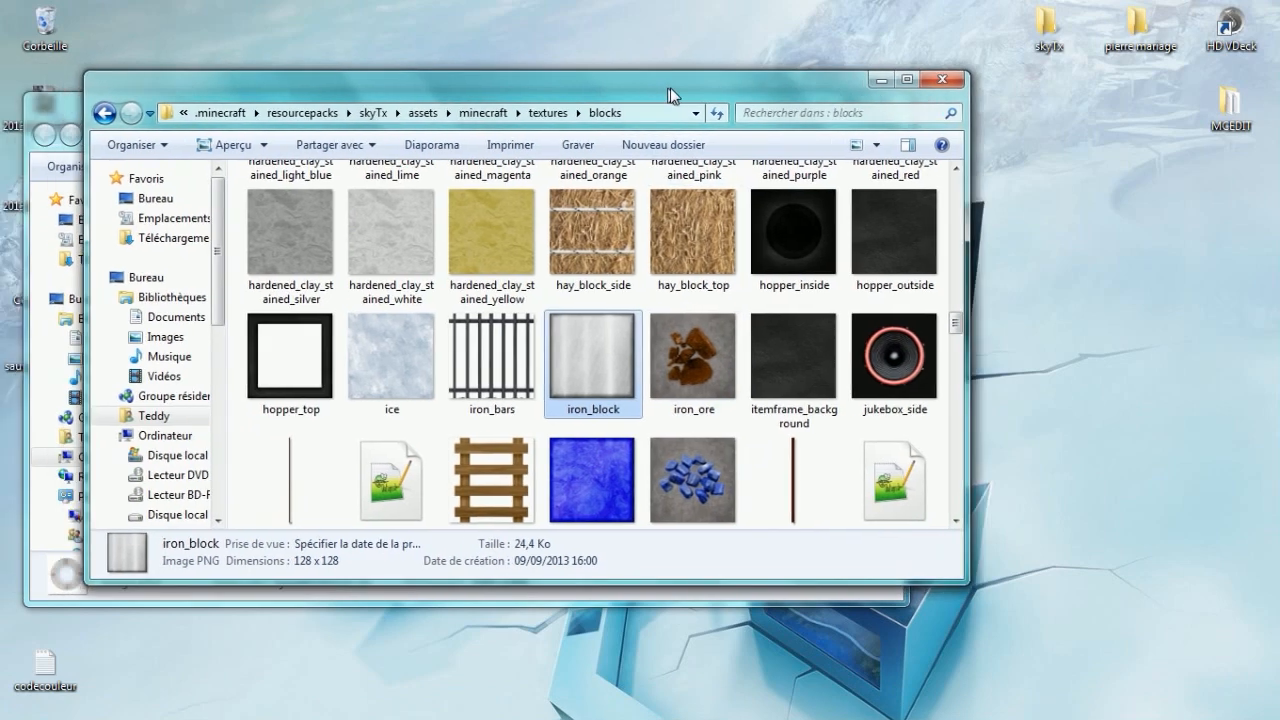
Move the blocks folder window aside and look over the block textures at the beginning of the folder
left_click_drag(670, 87, 765, 96)
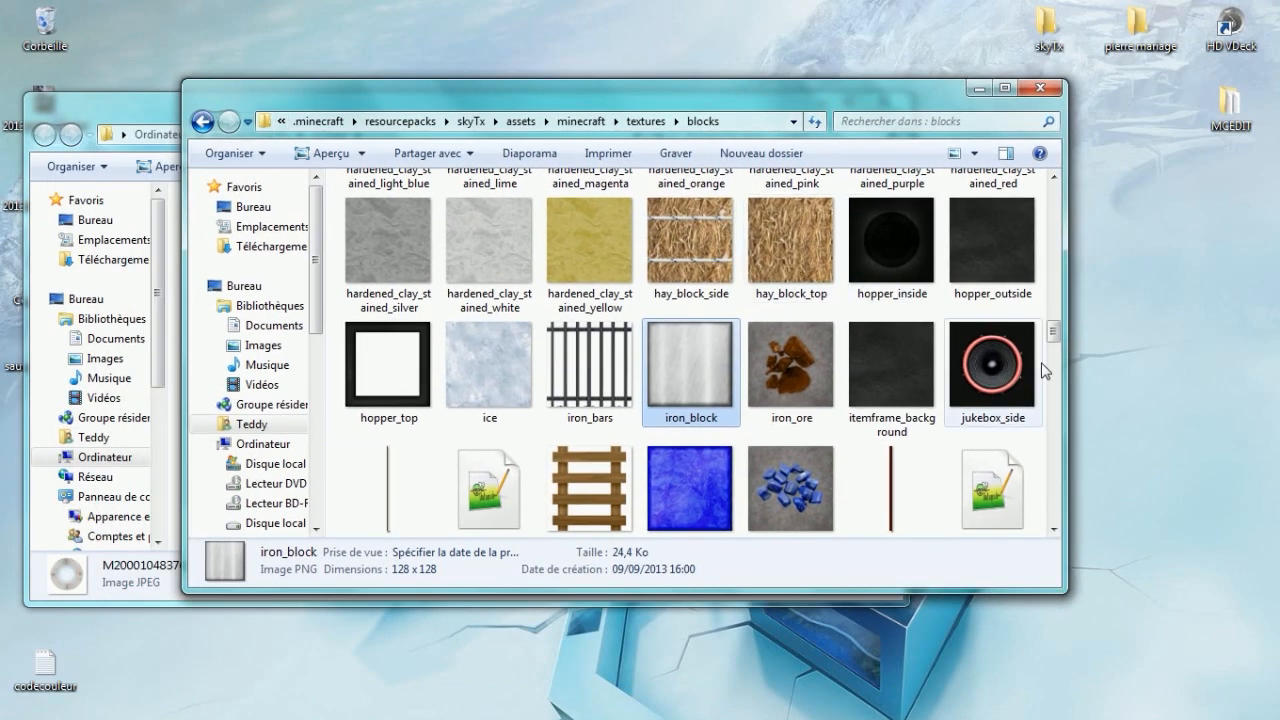
left_click_drag(1054, 334, 1045, 188)
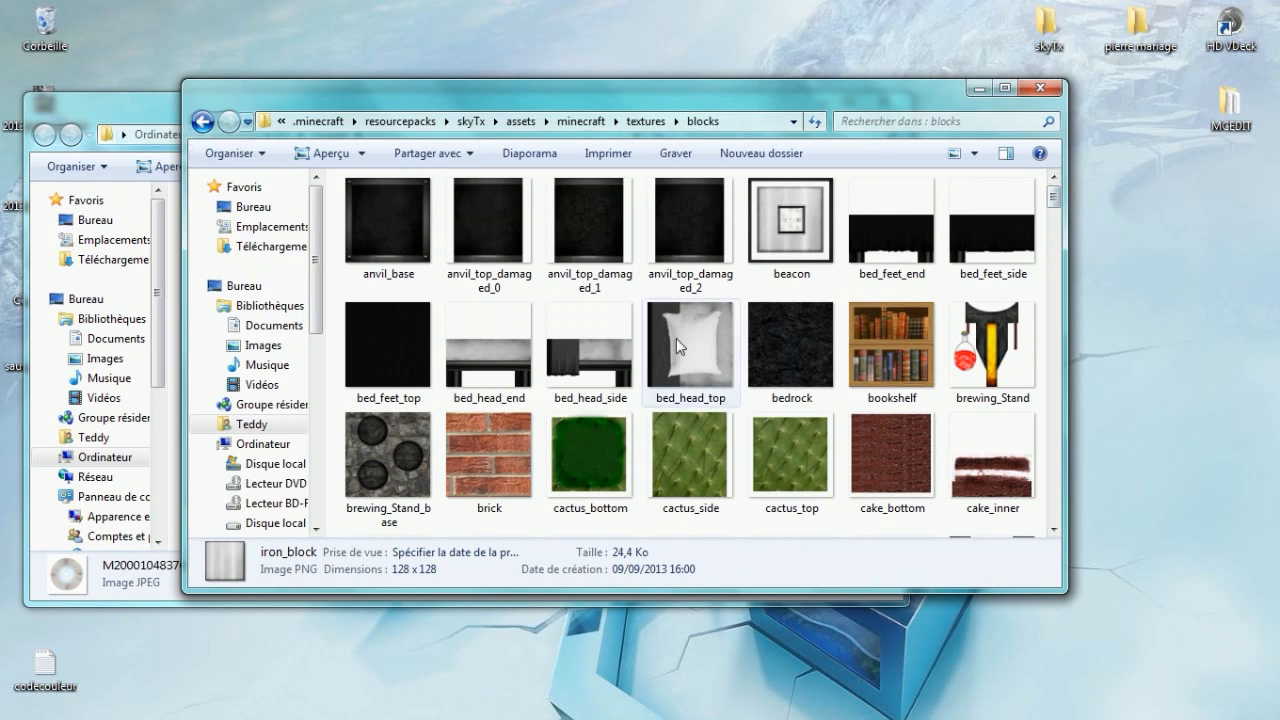
scroll(596, 348, "down", 3)
scroll(596, 348, "up", 3)
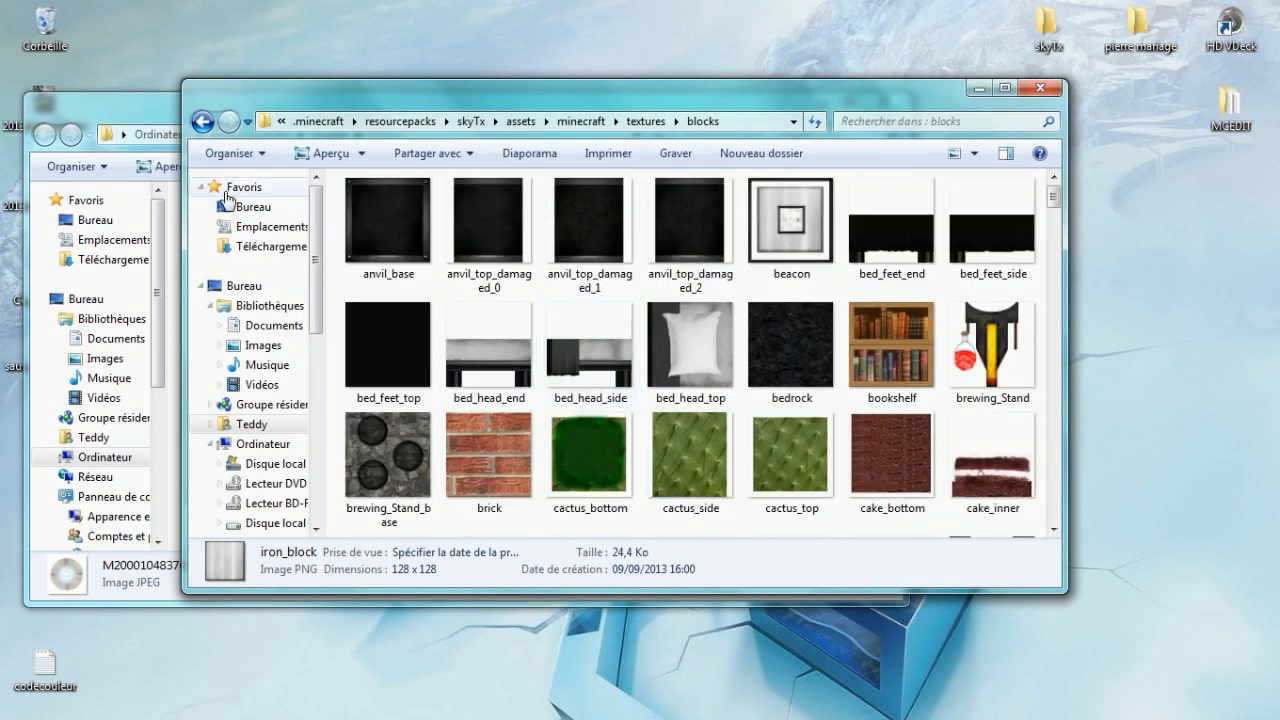
Go back to the textures folder and open its gui\container subfolder
left_click(202, 121)
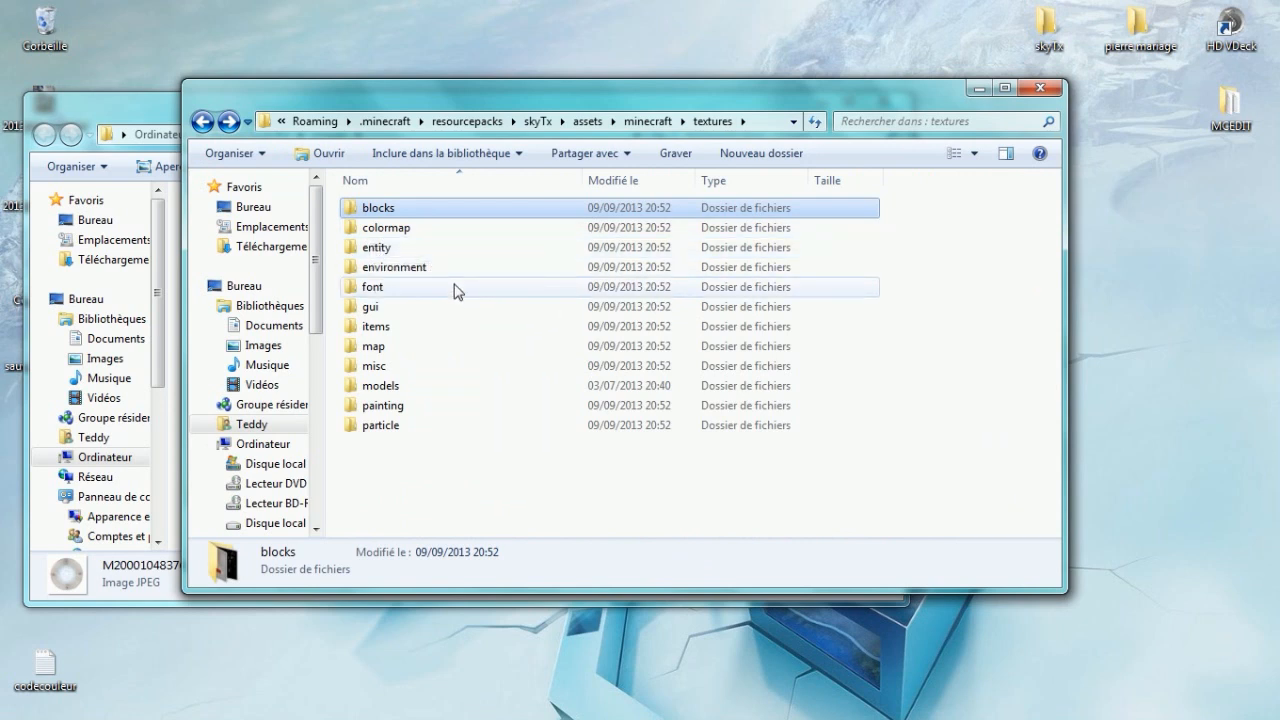
double_click(370, 310)
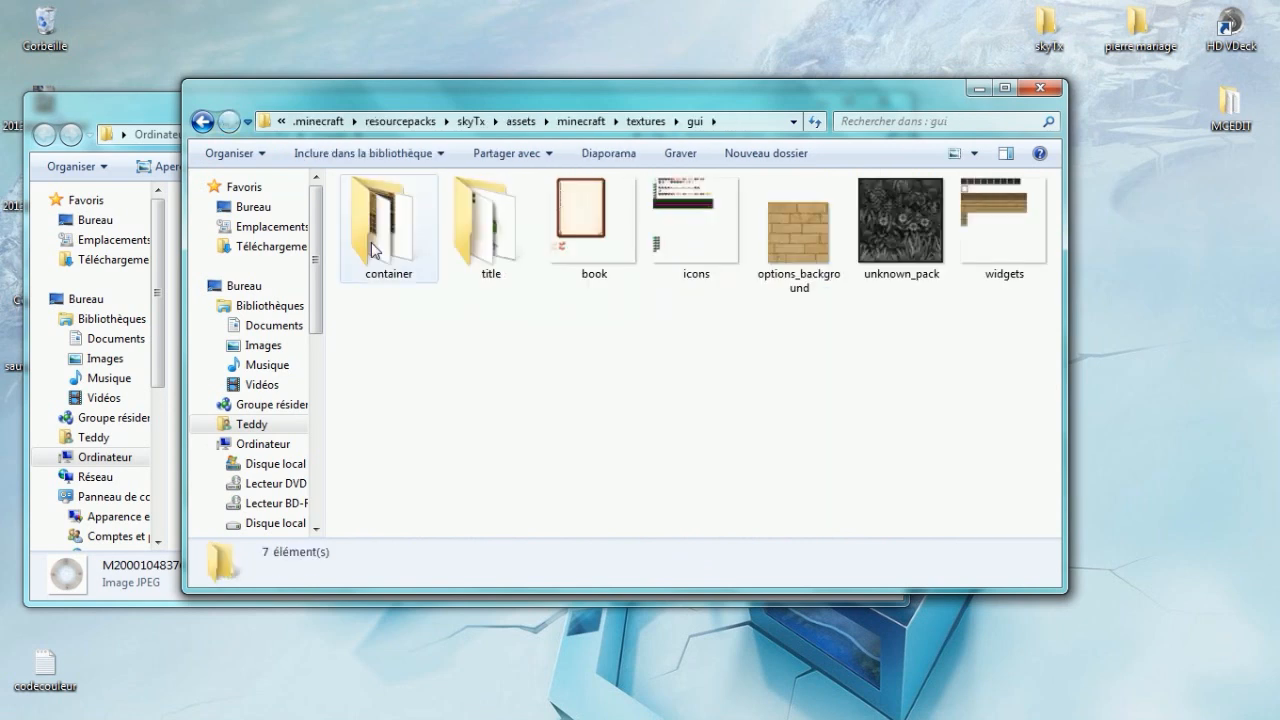
double_click(371, 242)
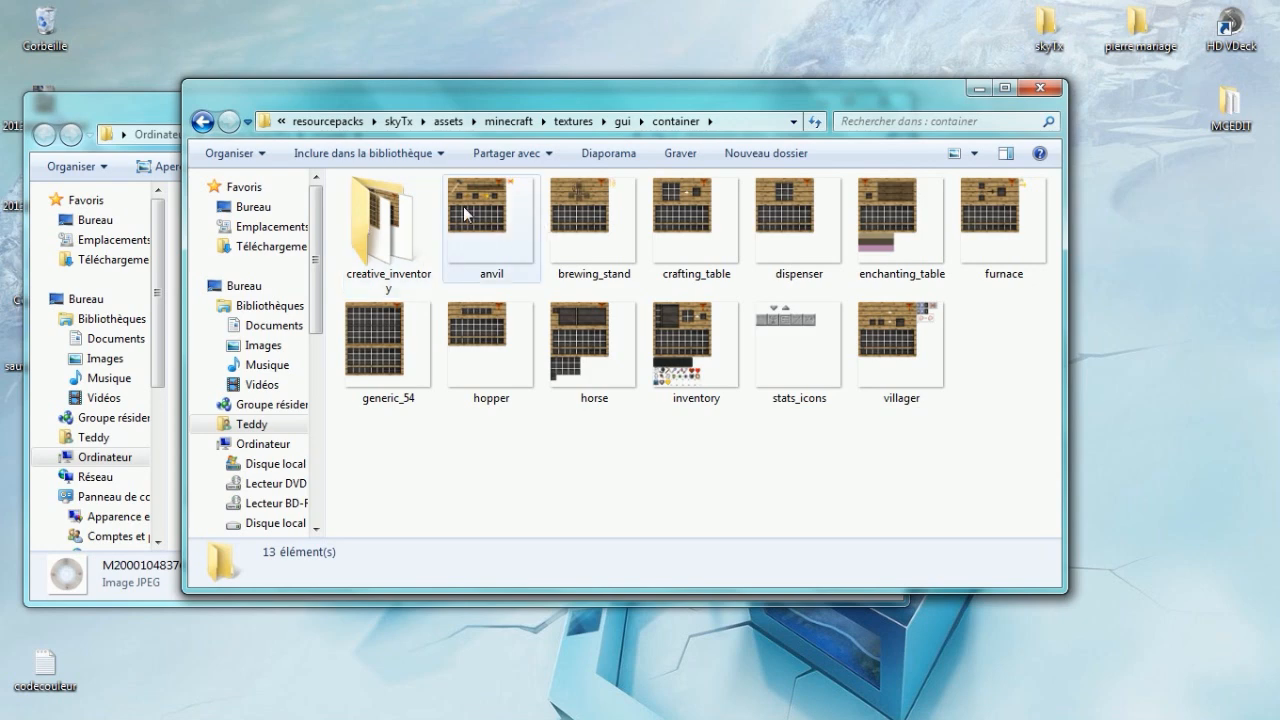
View the anvil and brewing_stand interface images, closing the photo viewer after each one
double_click(494, 206)
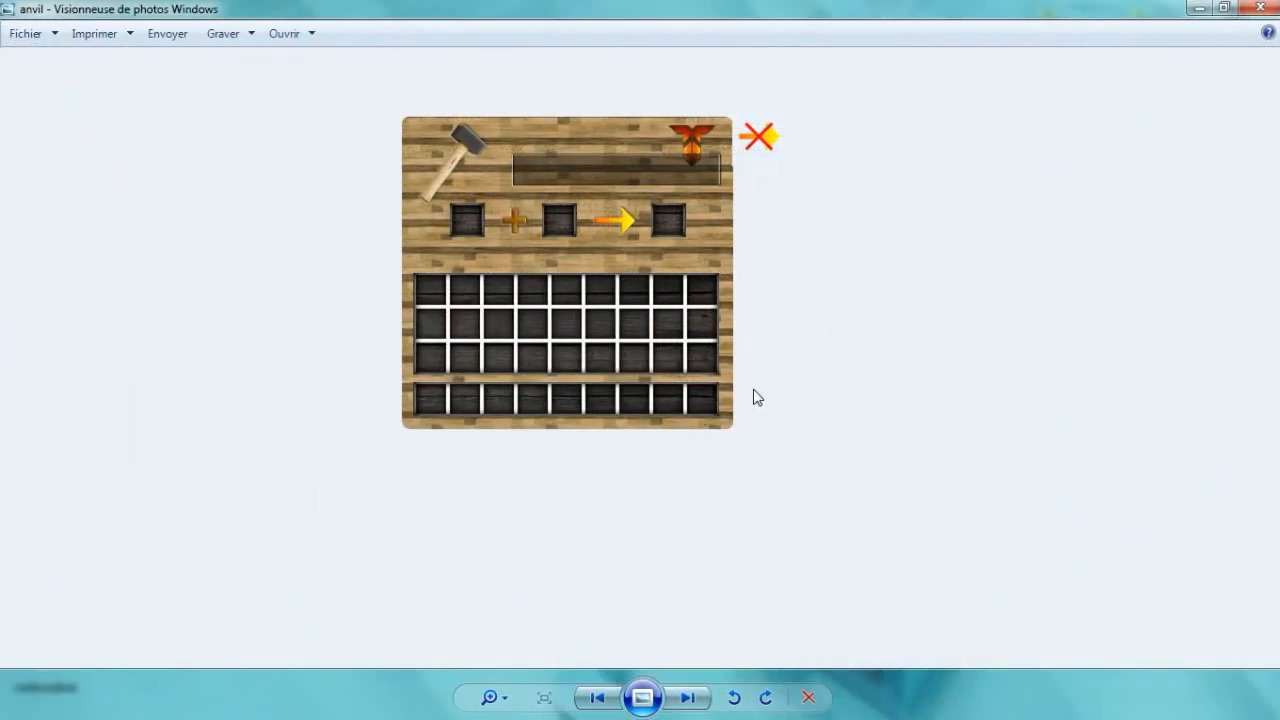
left_click(1270, 9)
double_click(576, 238)
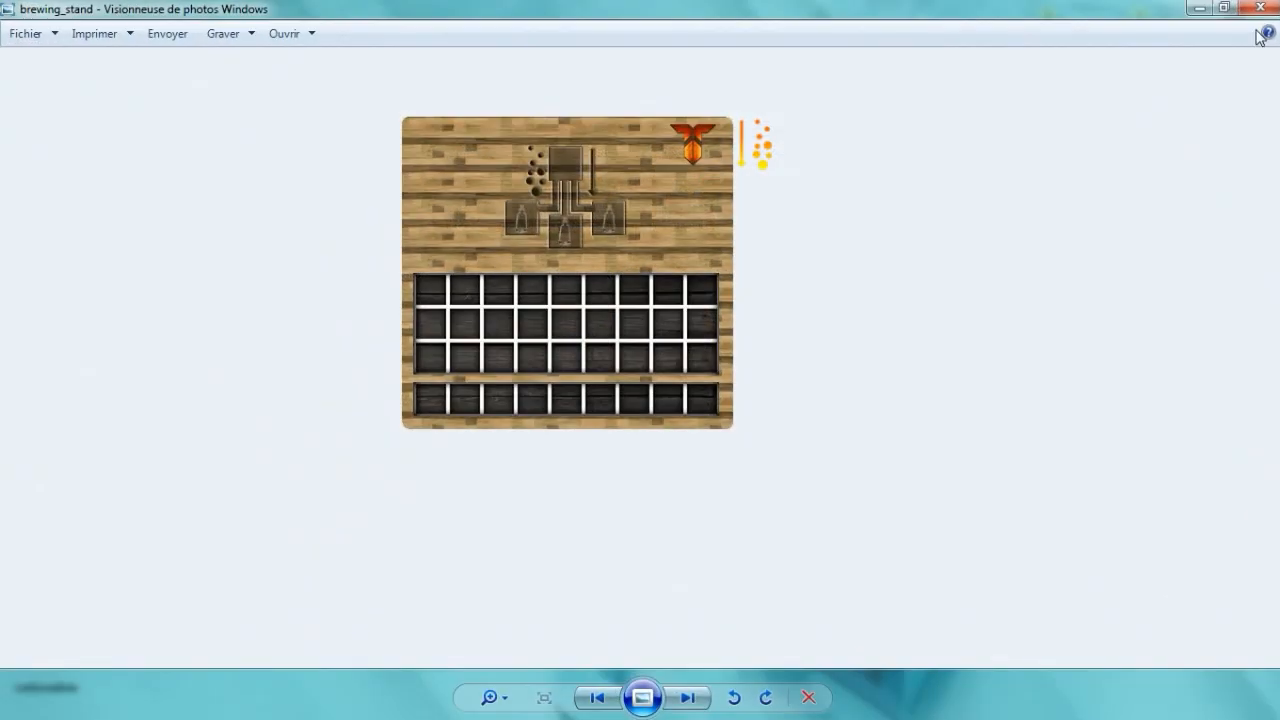
left_click(1270, 9)
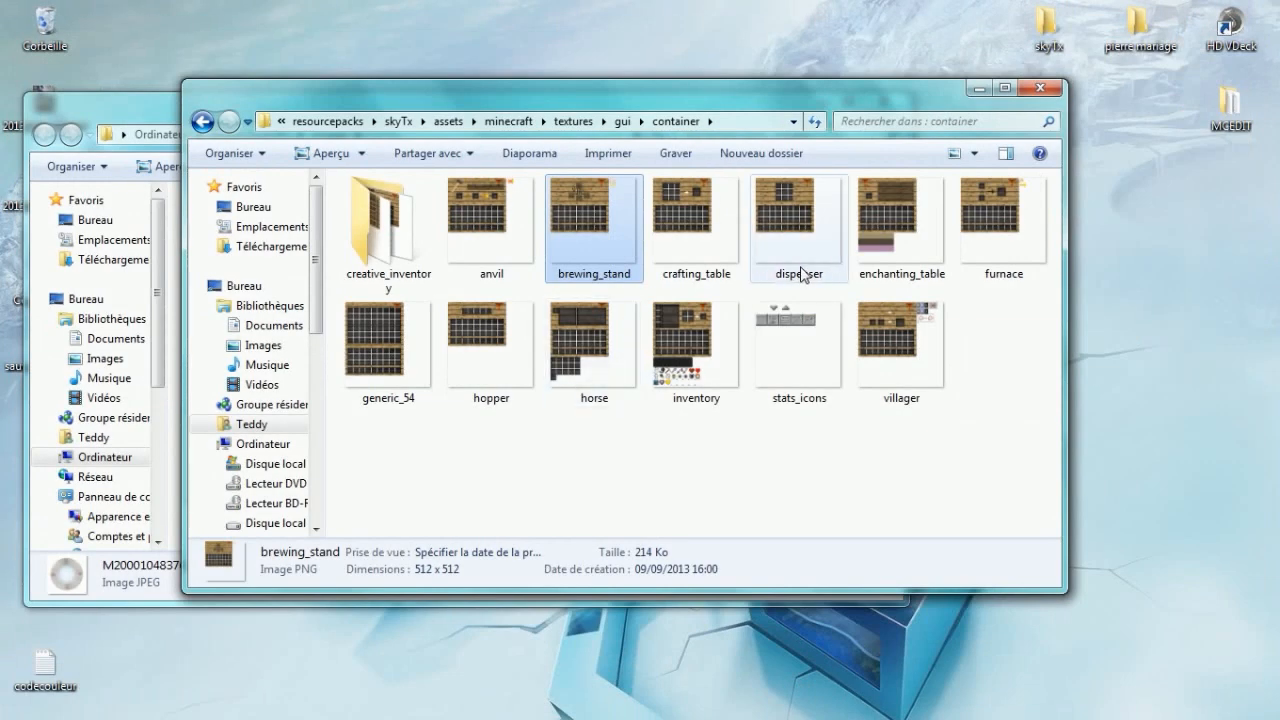
Minimize both Explorer windows and open the inventory Photoshop file from the desktop's sauvegardeserveur folder
left_click(972, 89)
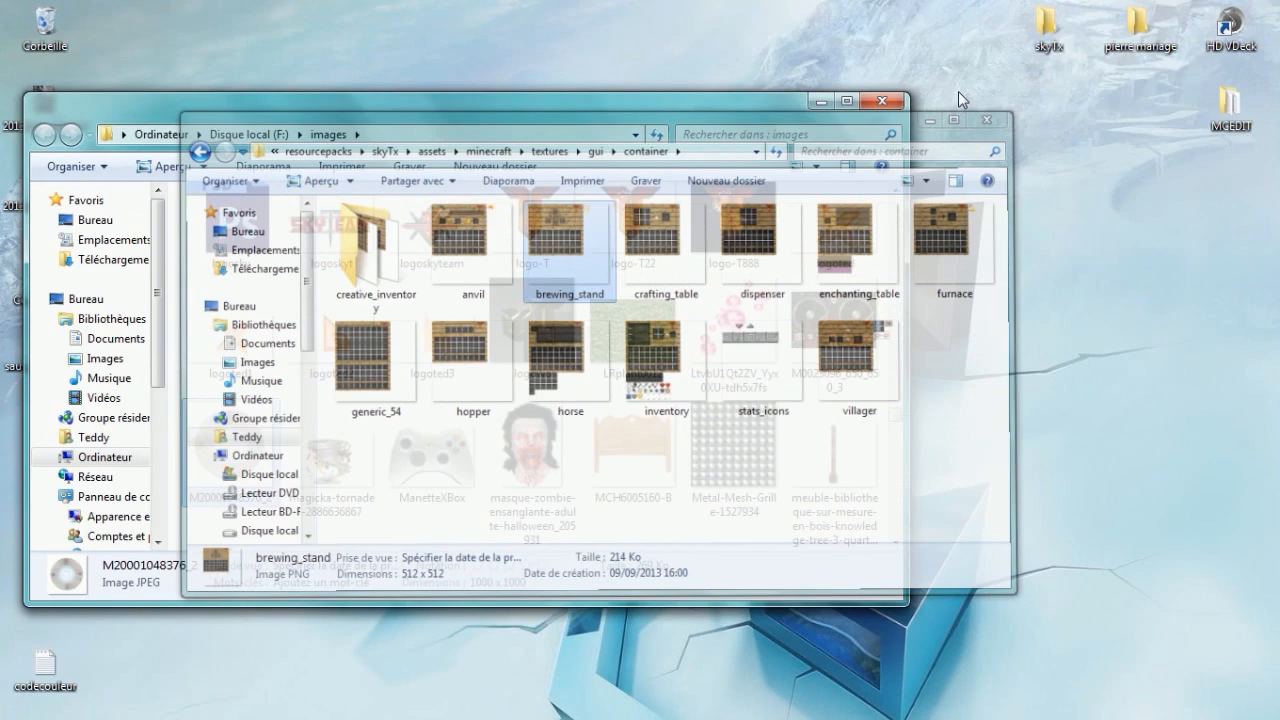
left_click(822, 101)
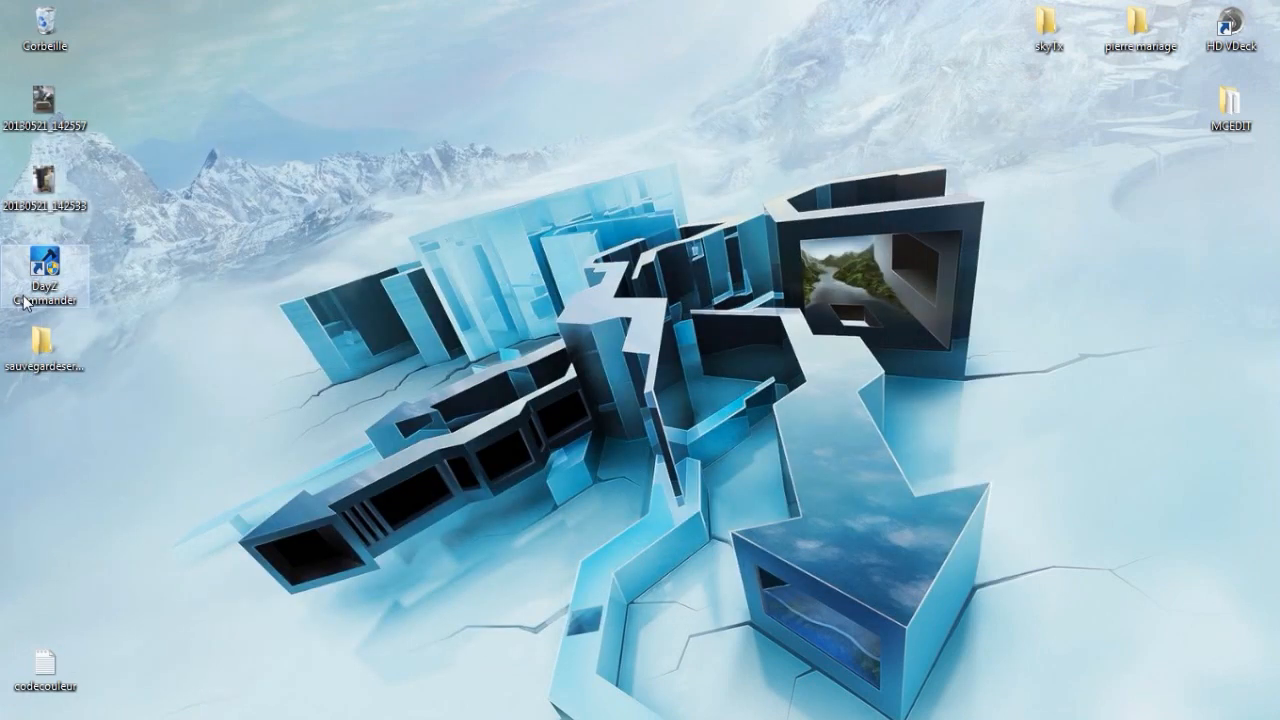
double_click(42, 342)
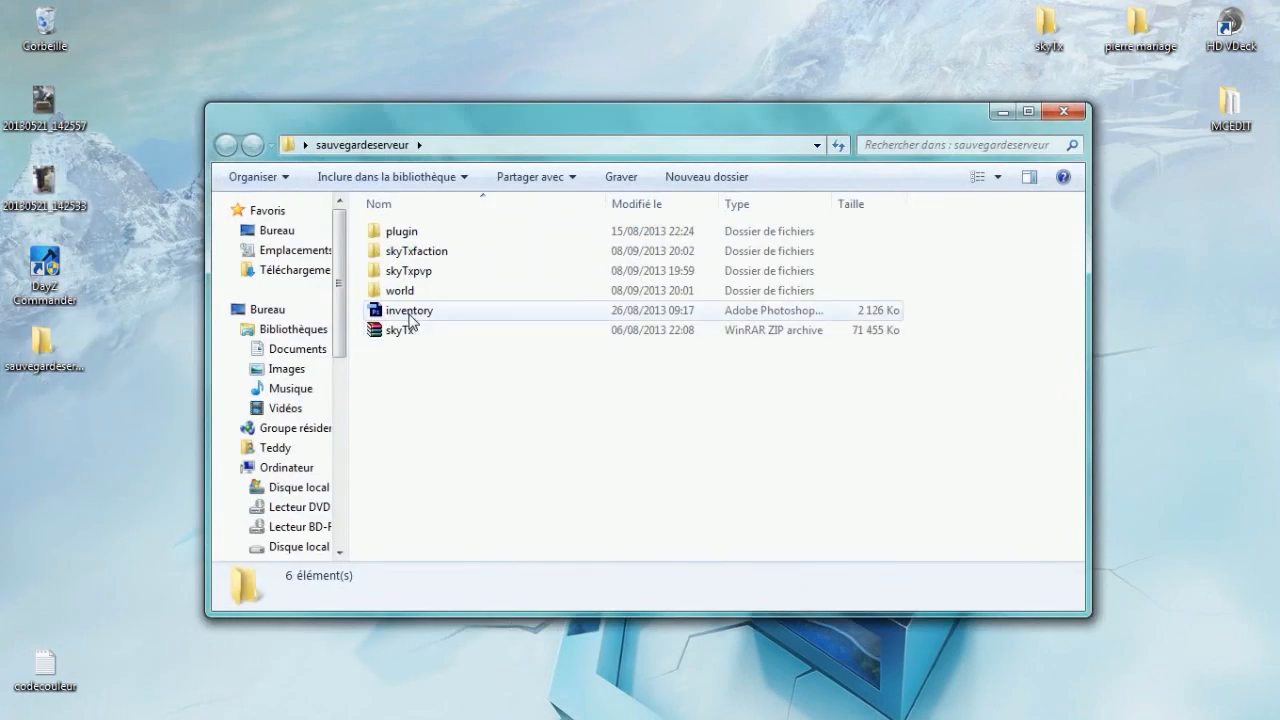
double_click(410, 318)
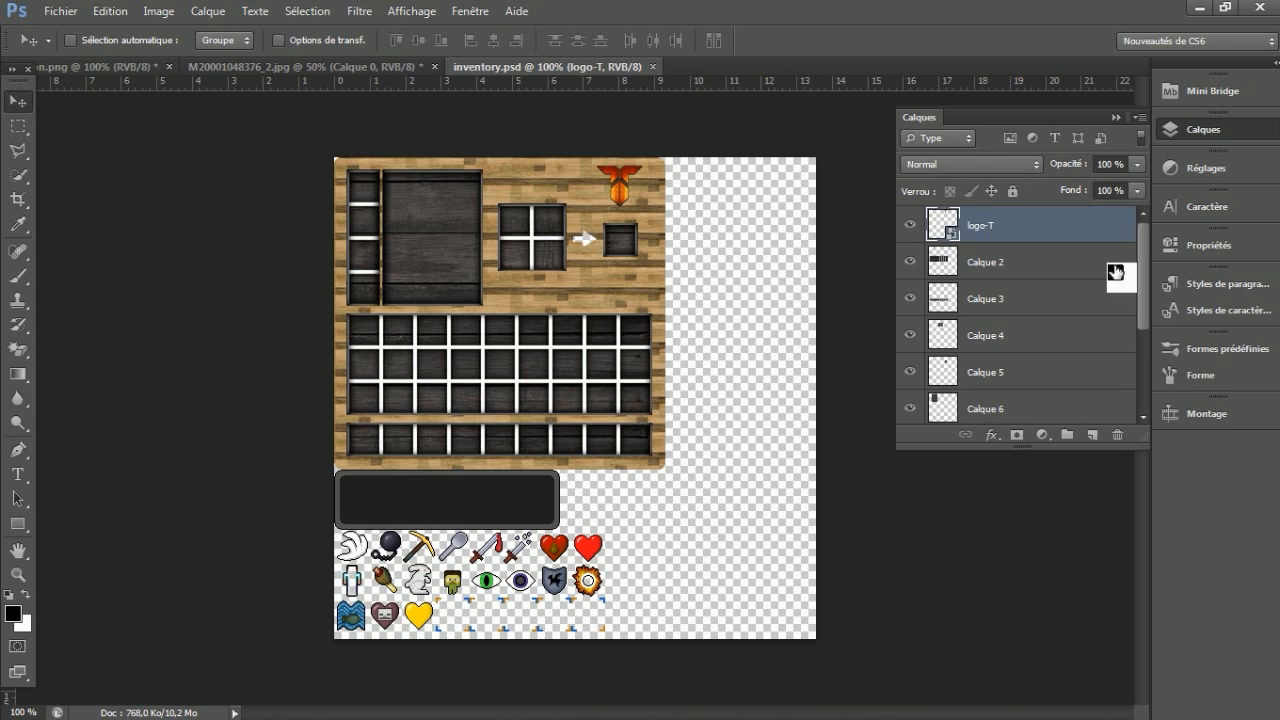
Delete the hidden inventory layer from inventory.psd
scroll(1115, 270, "down", 4)
left_click(1008, 330)
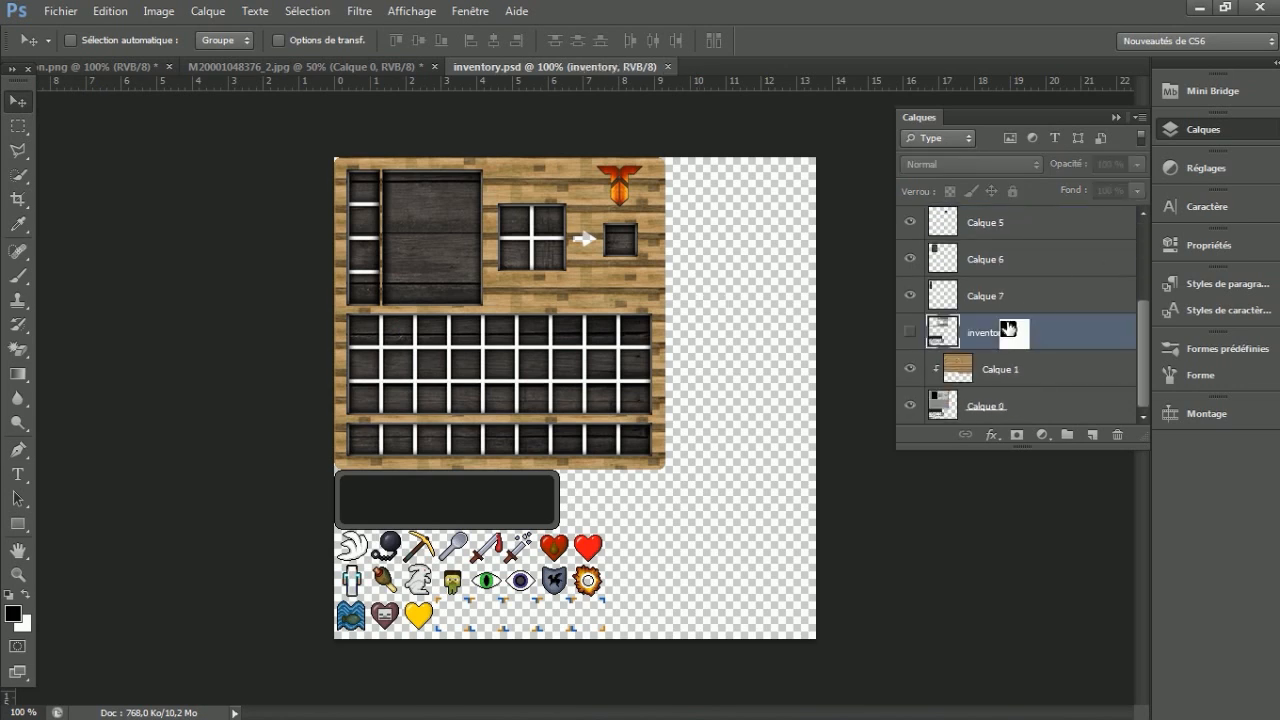
key("Delete")
Hide every layer above Calque 0, from Calque 1 up to logo-T, to expose the original inventory interface
left_click(909, 371)
left_click_drag(913, 316, 912, 222)
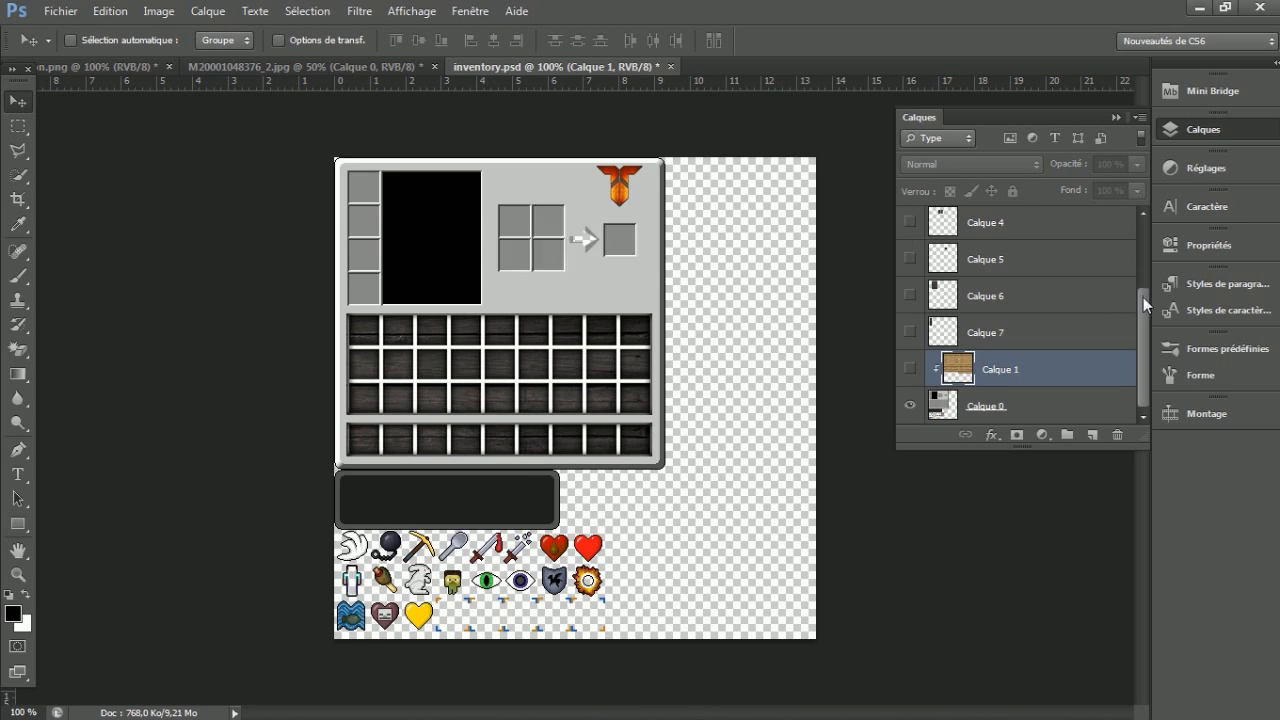
left_click_drag(1143, 297, 1139, 214)
left_click_drag(909, 224, 913, 307)
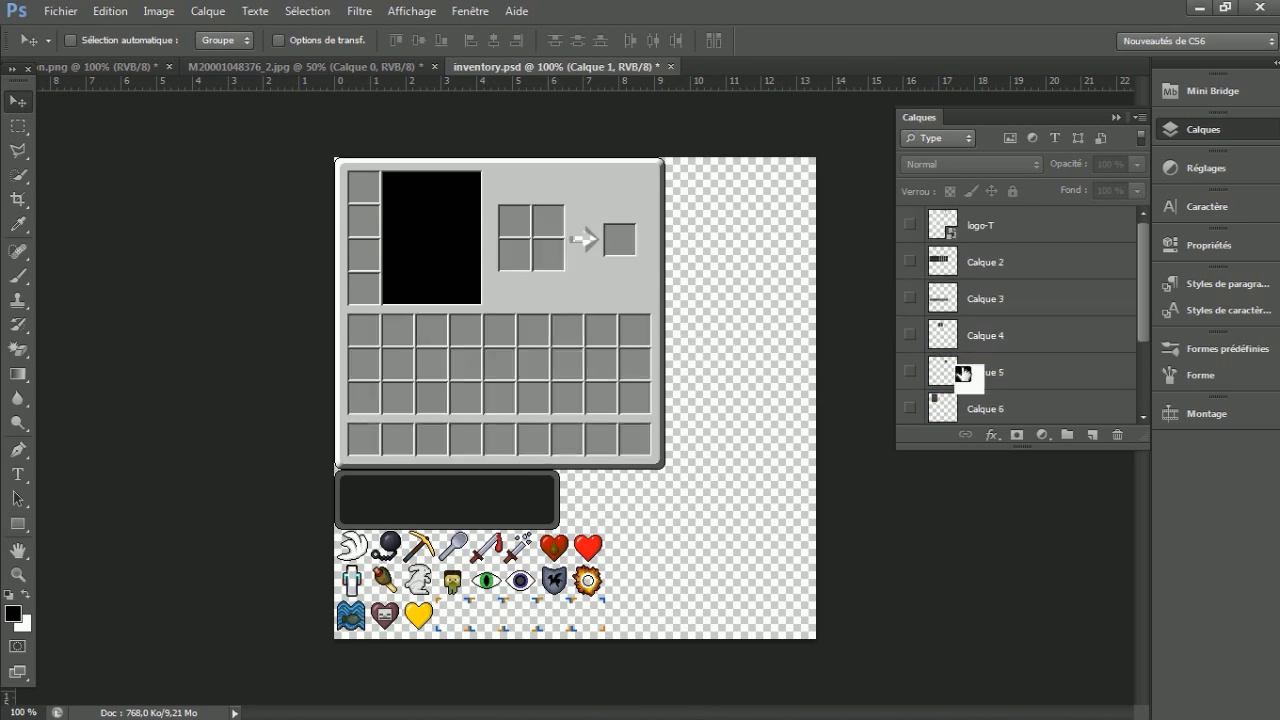
scroll(985, 352, "down", 1)
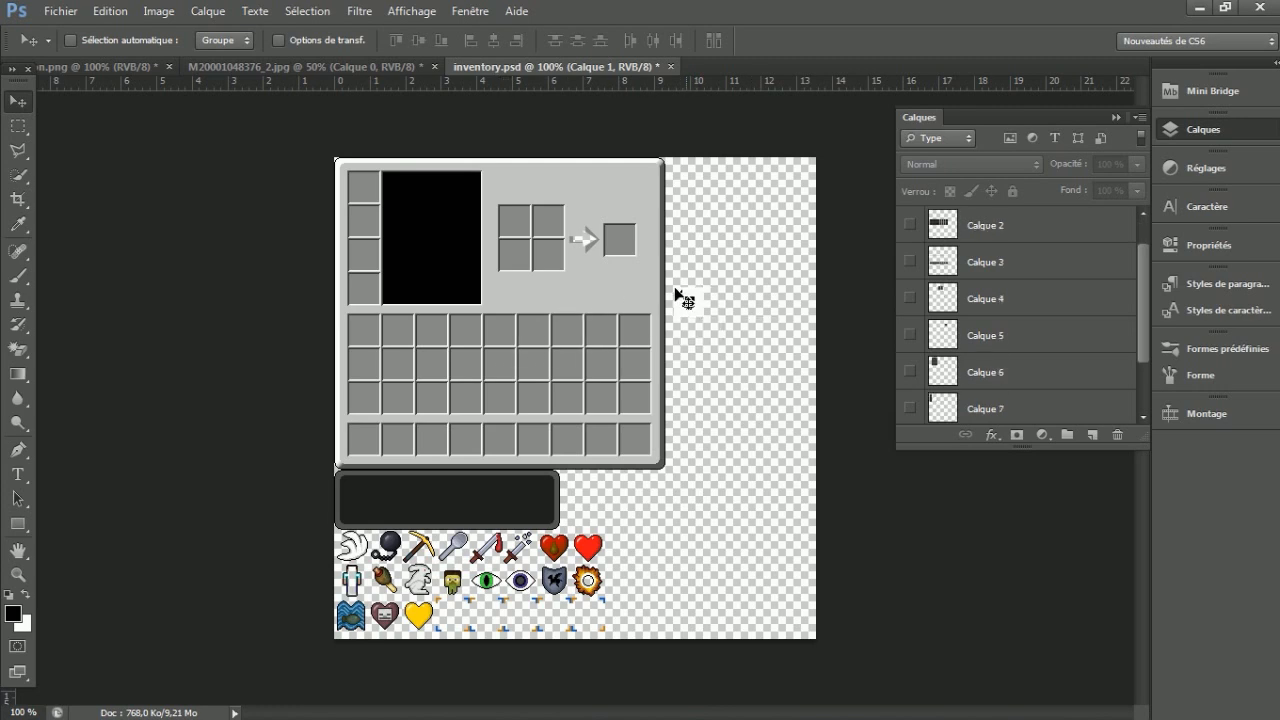
left_click_drag(822, 375, 929, 366)
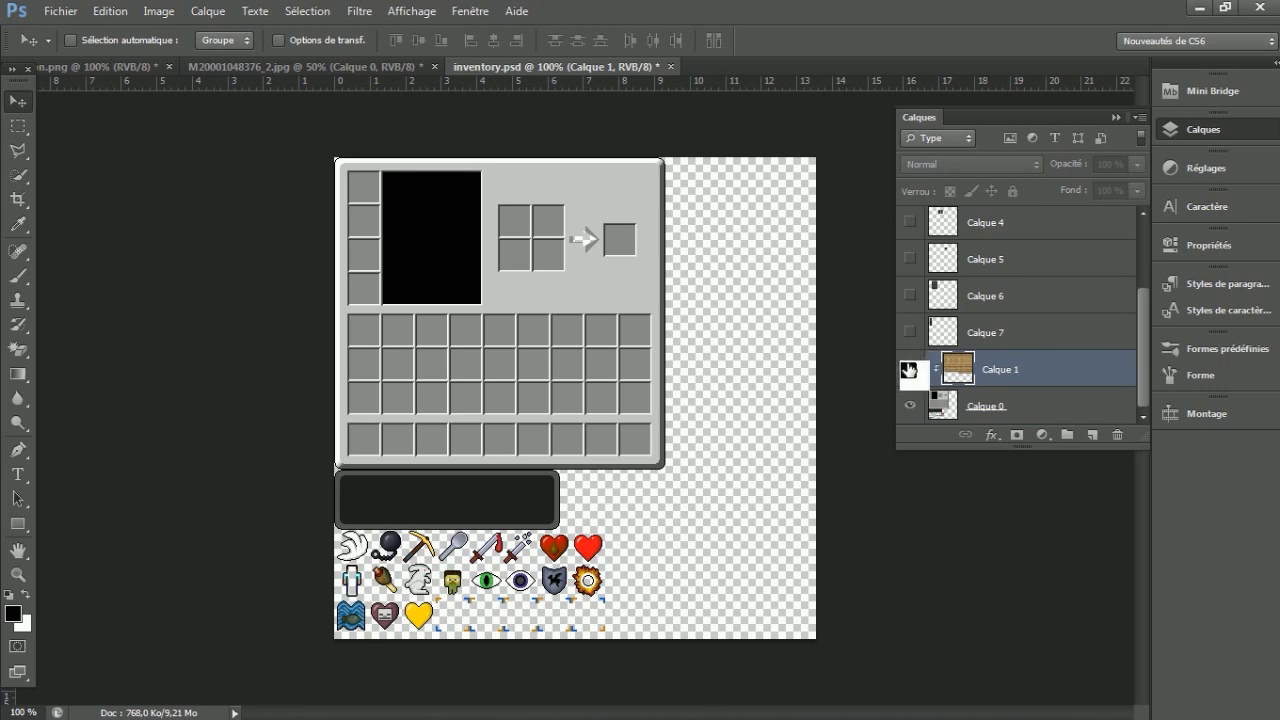
Toggle the wood layer Calque 1 and slot layer Calque 7 to compare them, leaving Calque 7 shown and Calque 1 hidden
left_click(909, 369)
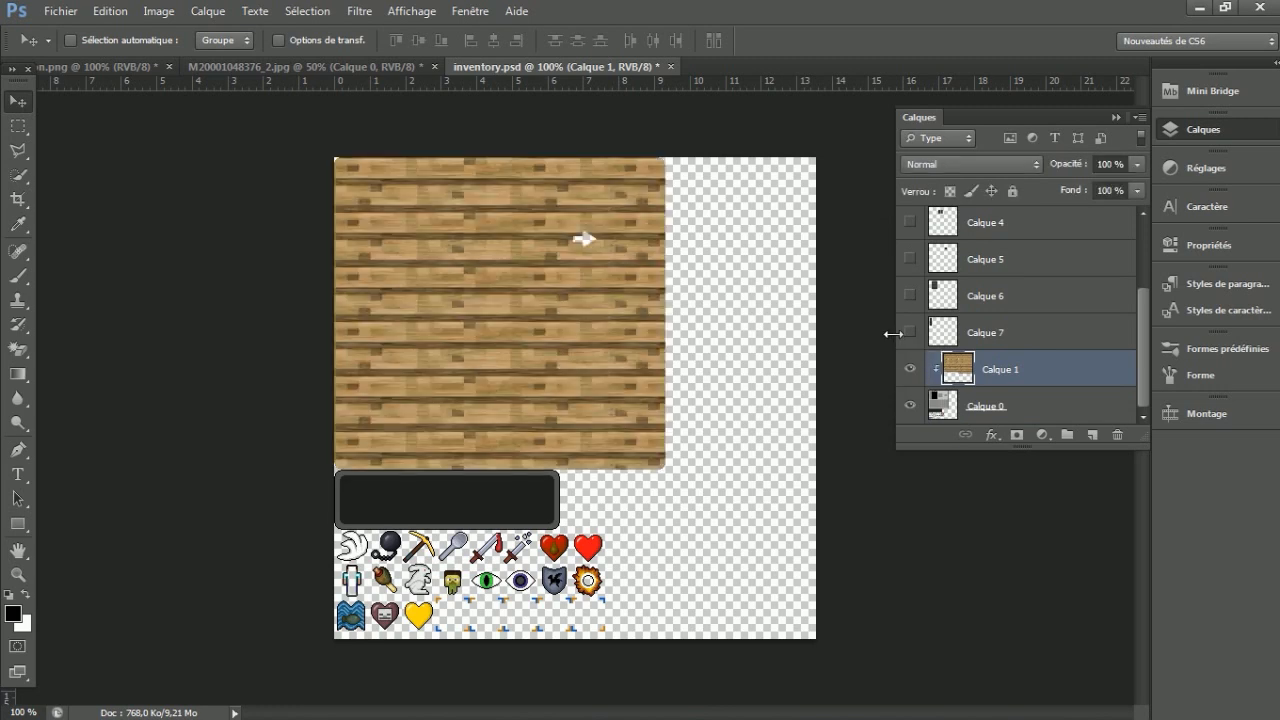
left_click(906, 334)
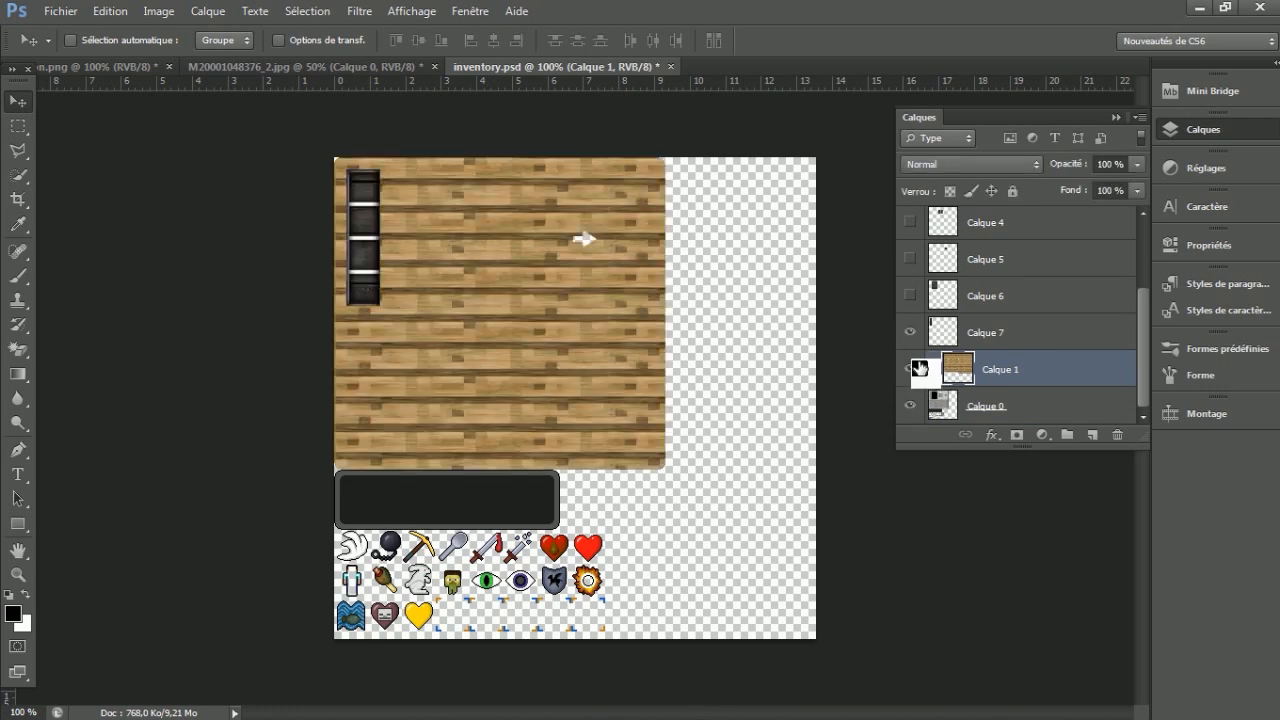
left_click(909, 369)
left_click(909, 334)
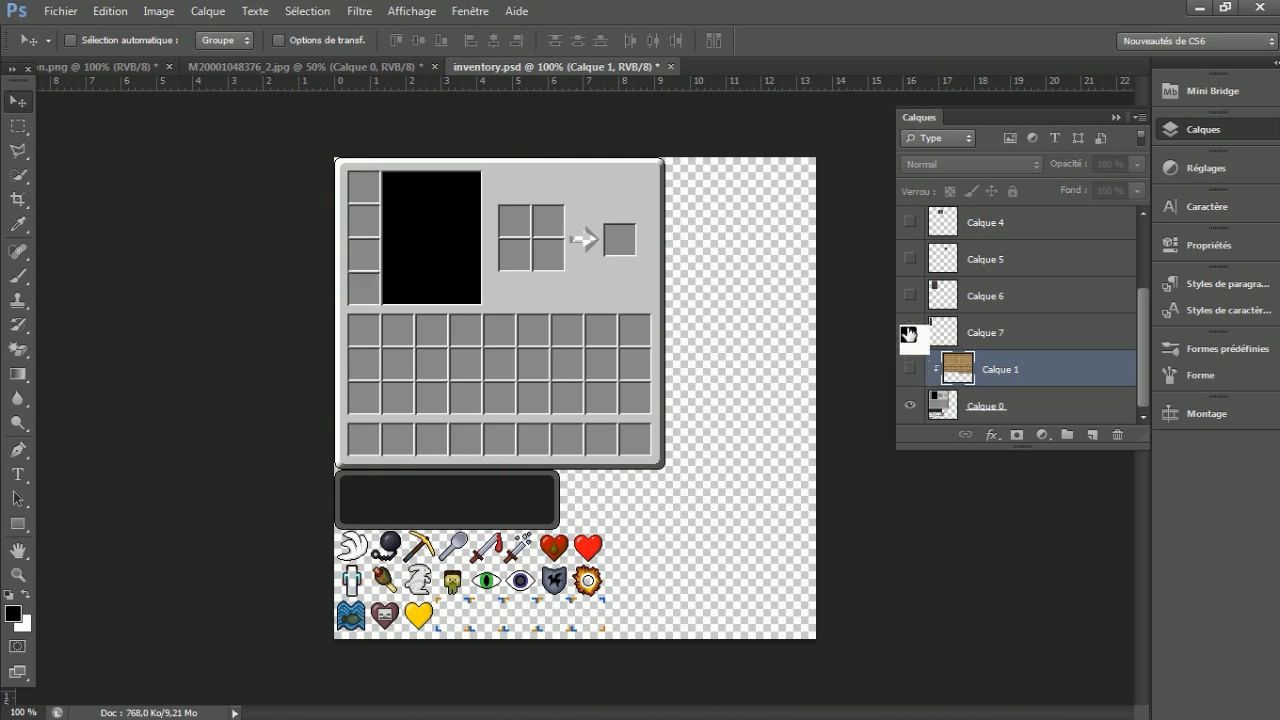
left_click(909, 334)
left_click(909, 369)
left_click_drag(896, 372, 888, 372)
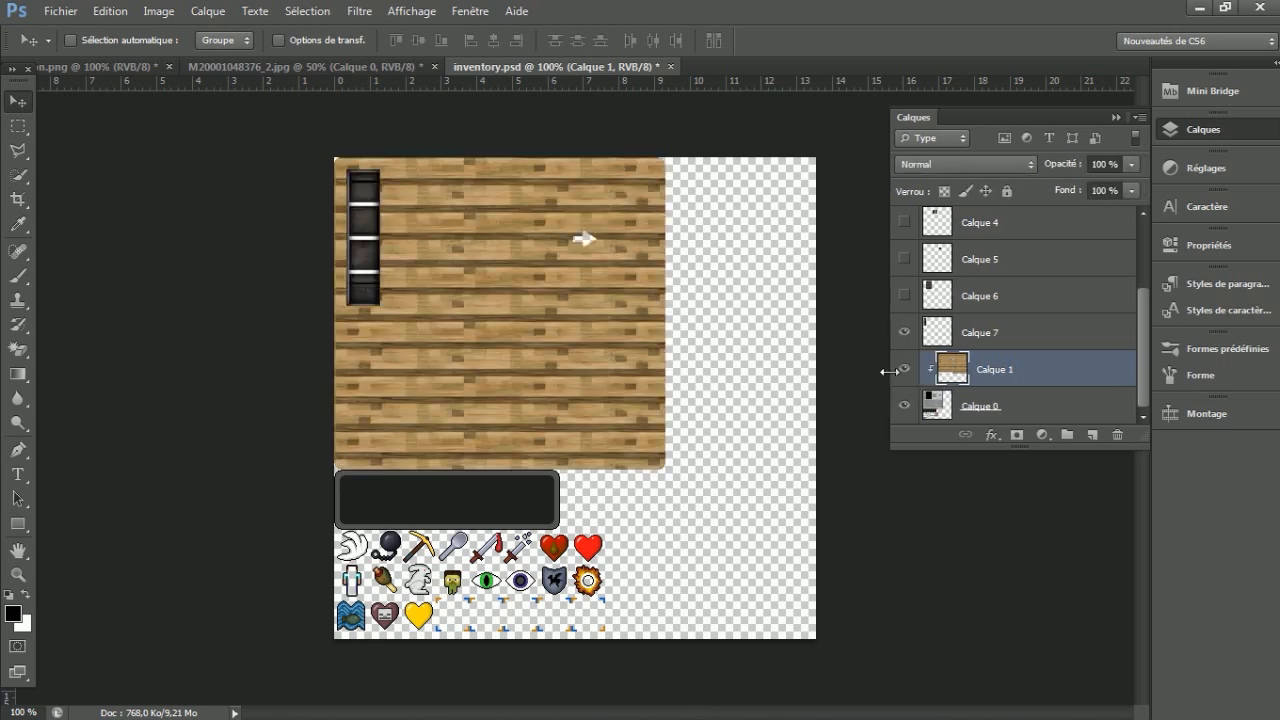
left_click(903, 370)
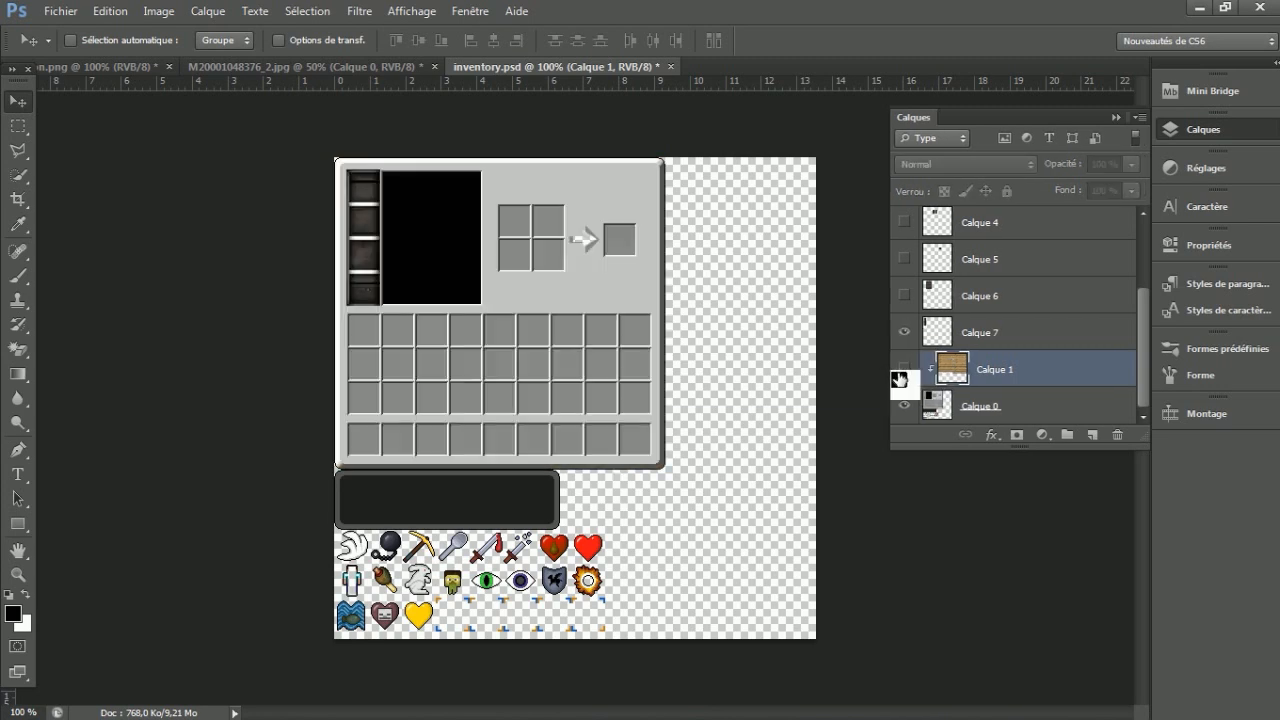
Show the remaining slot layers Calque 6, 5, 4, 3 and 2, and the logo-T layer
left_click(903, 298)
left_click(903, 260)
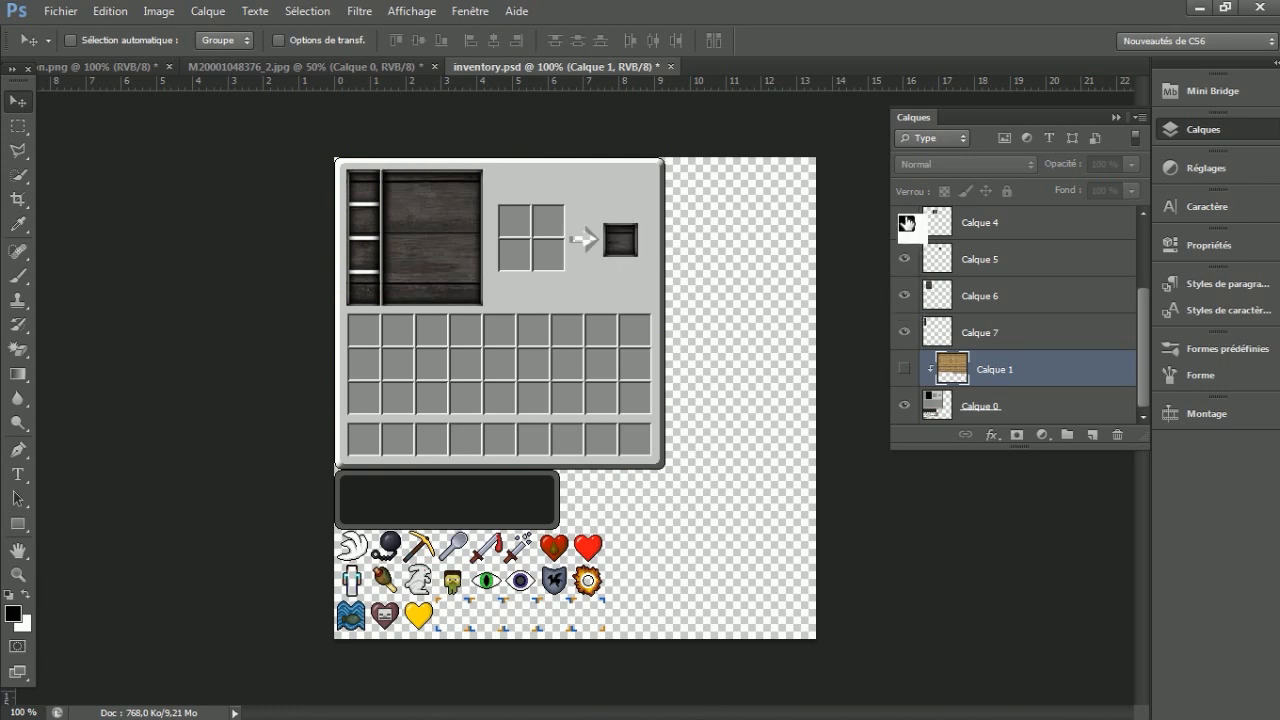
left_click(905, 222)
scroll(960, 260, "up", 3)
left_click(905, 296)
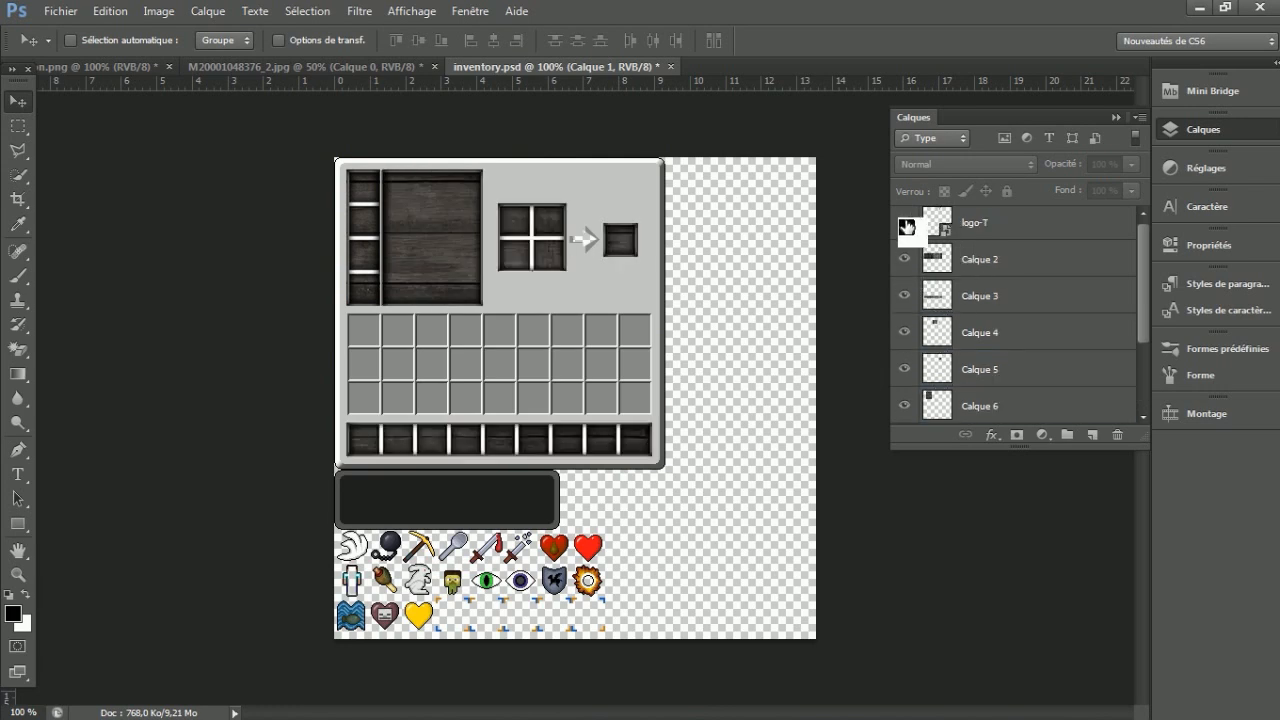
left_click(905, 252)
left_click(904, 222)
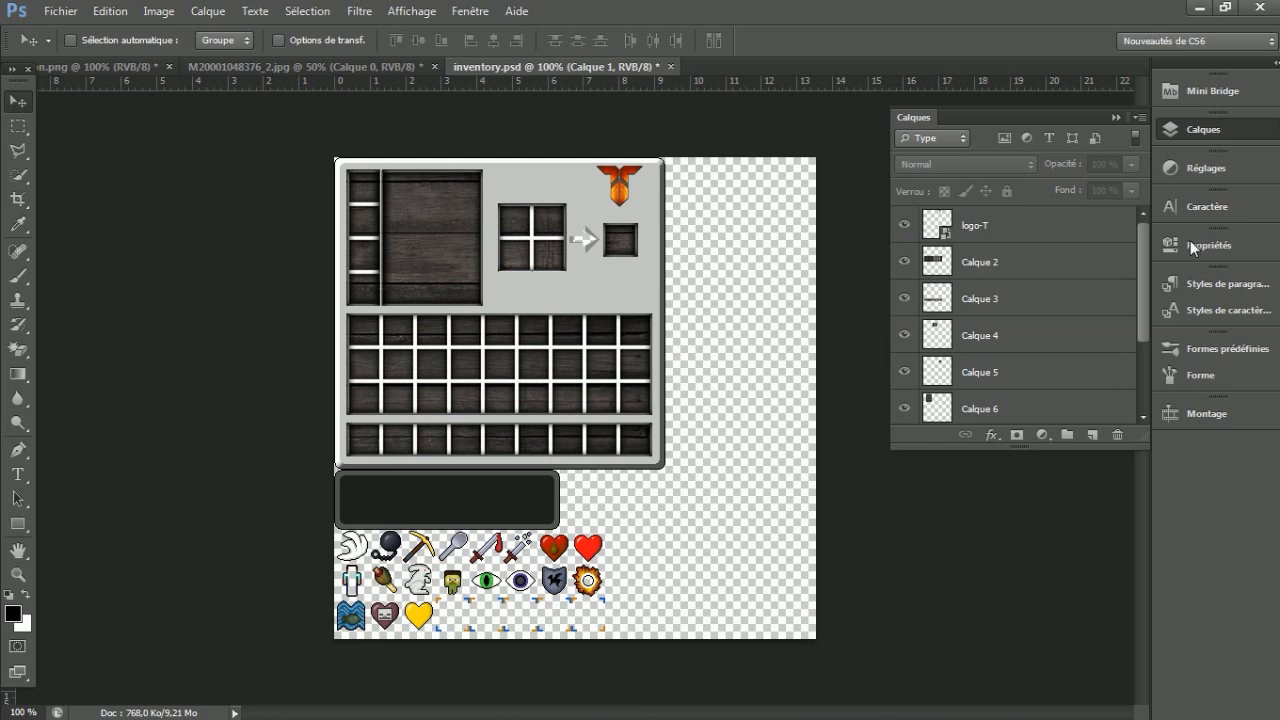
Toggle Calque 1 and Calque 0 to demonstrate how the wood texture fits the base interface, leaving both layers shown
left_click_drag(1141, 250, 1146, 349)
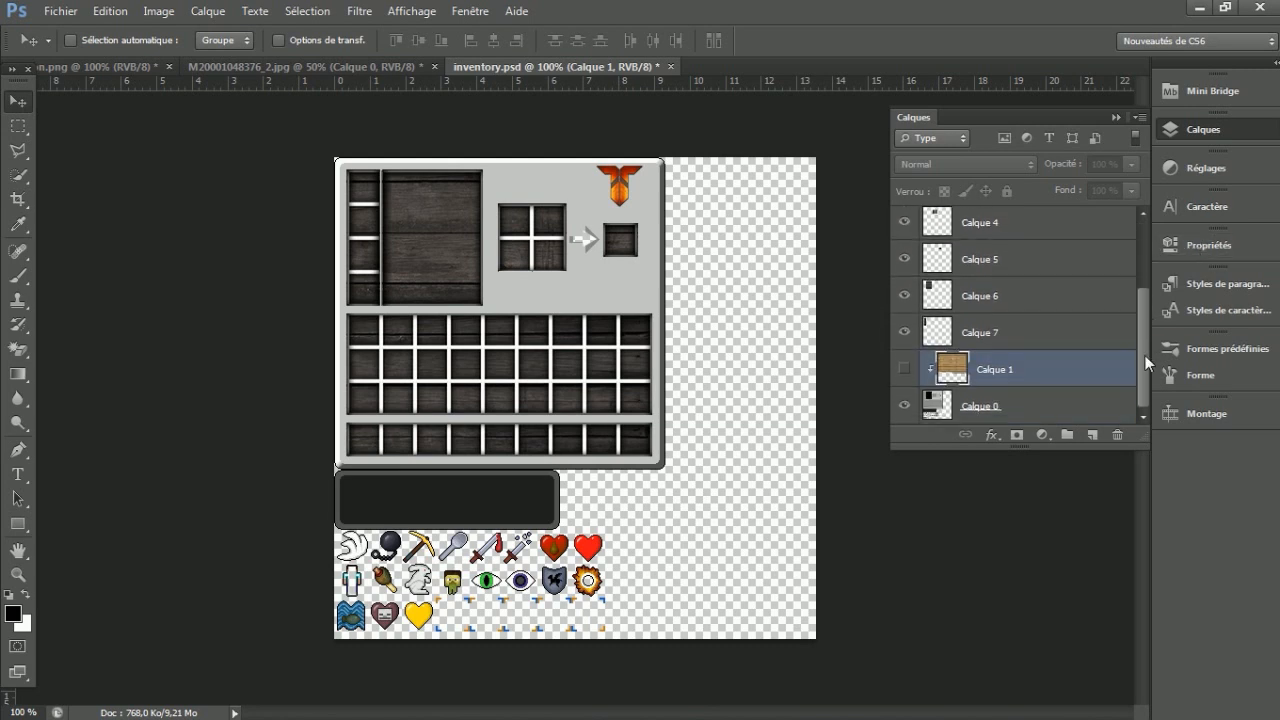
left_click(902, 369)
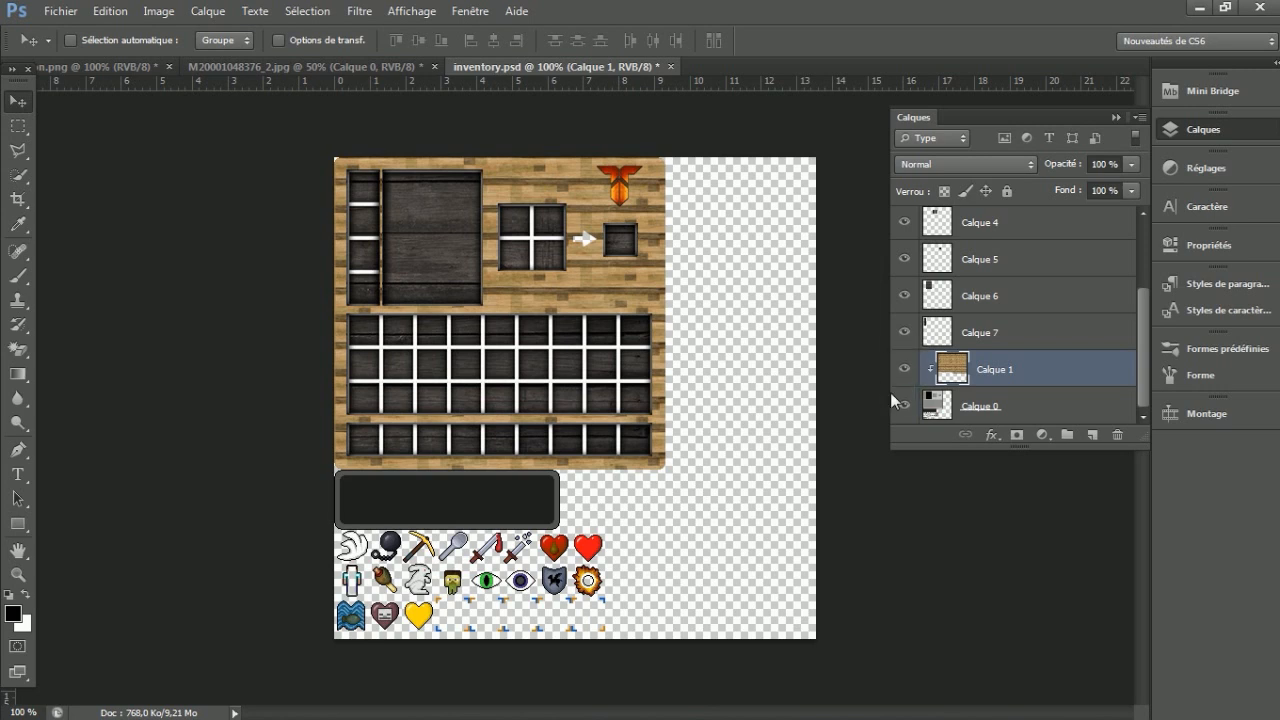
left_click(903, 370)
left_click(905, 406)
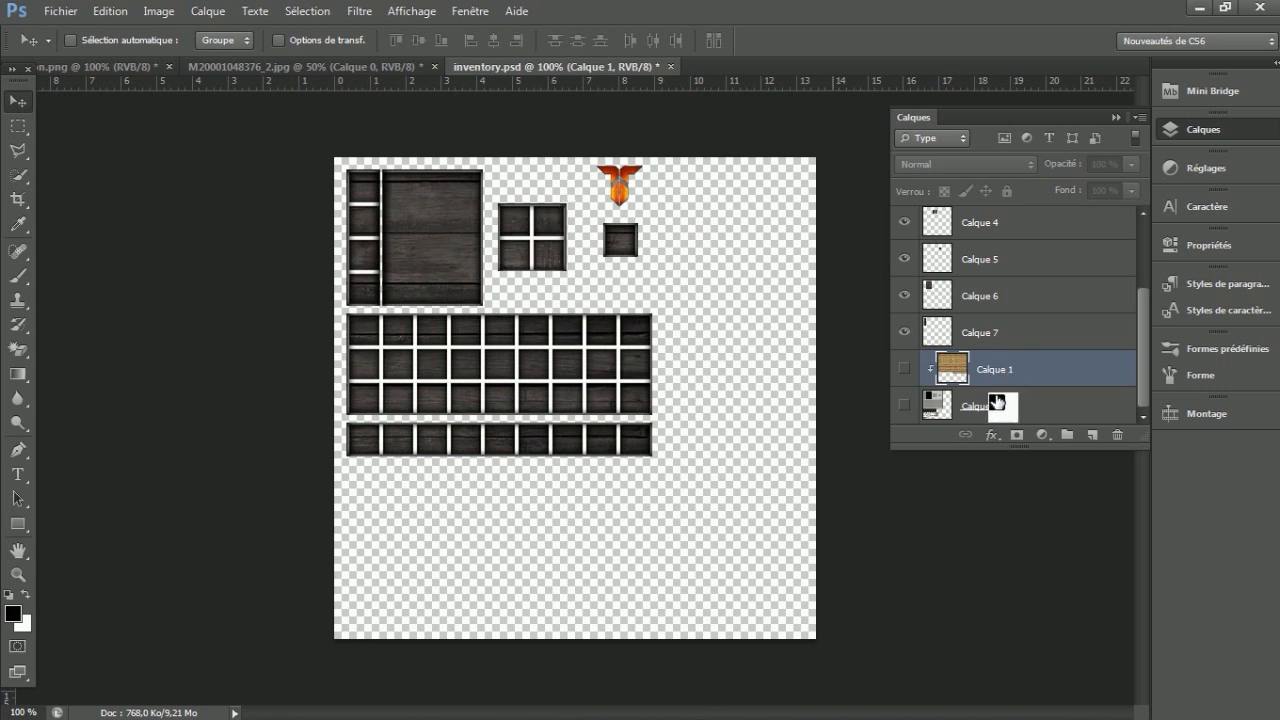
left_click(903, 404)
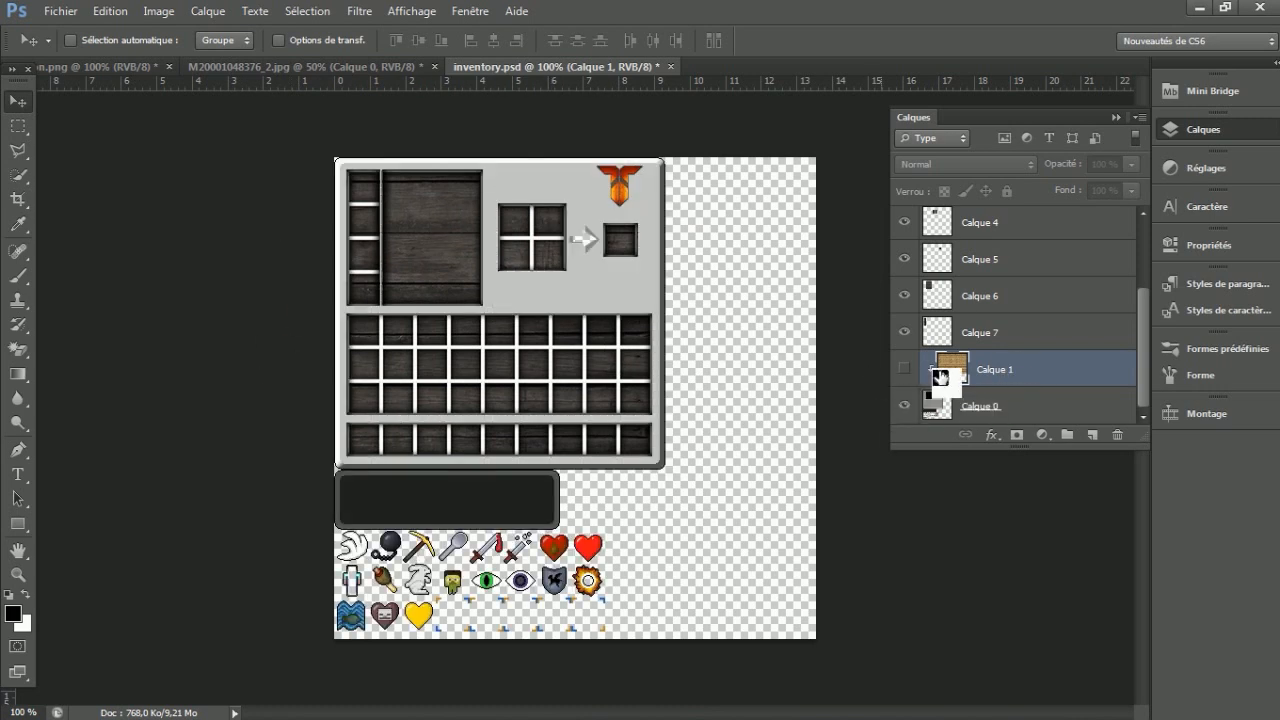
left_click(907, 372)
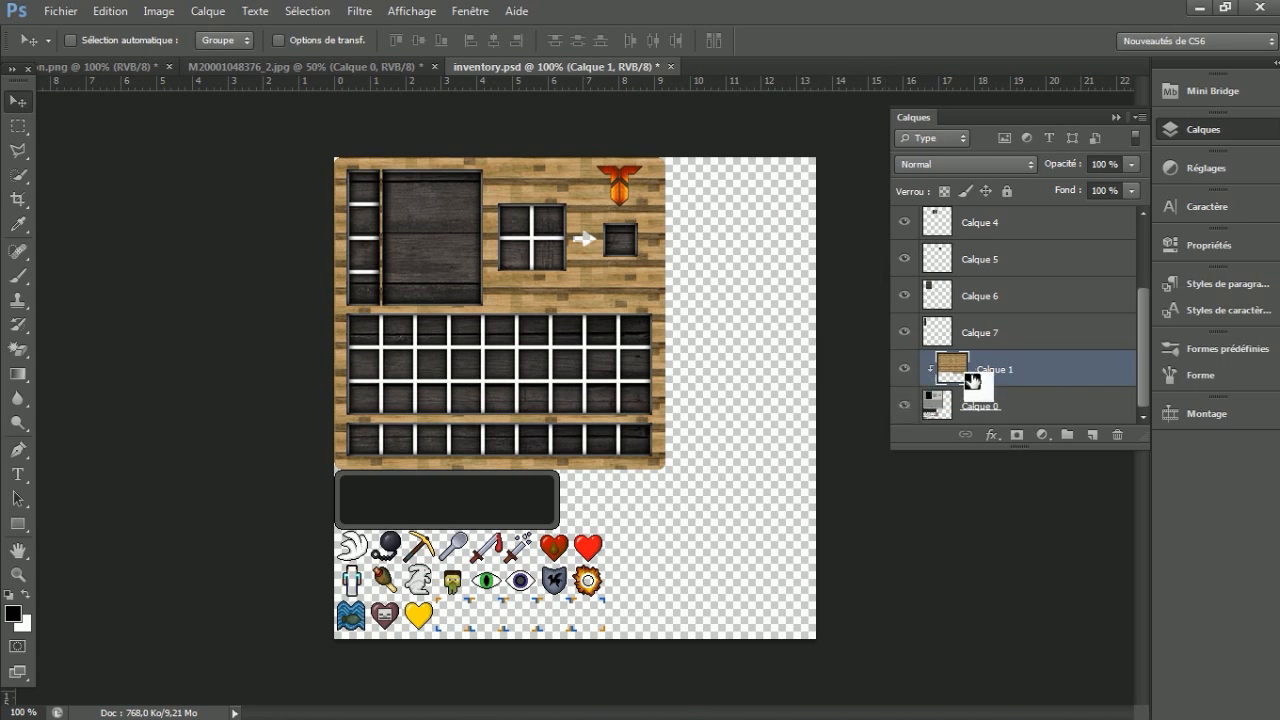
left_click(905, 372)
left_click(905, 372)
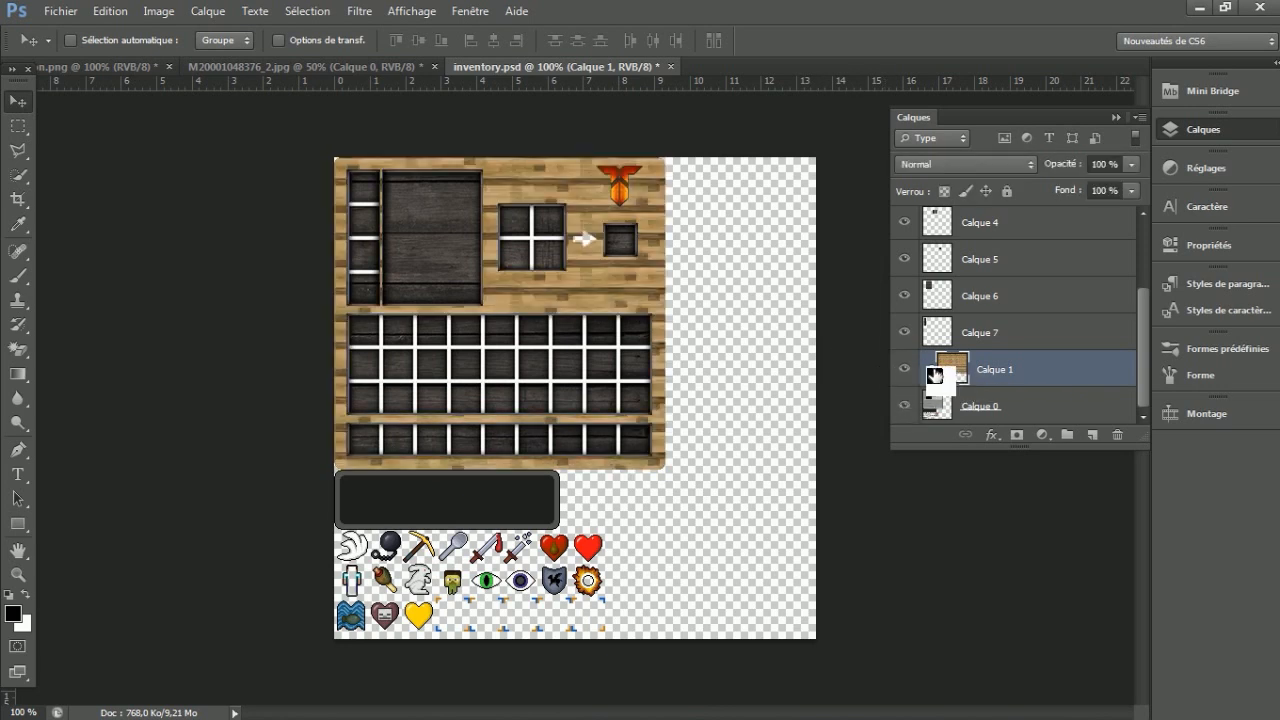
Release the clipping mask on wood layer Calque 1 and recreate it over Calque 0 to demonstrate its effect
right_click(1056, 366)
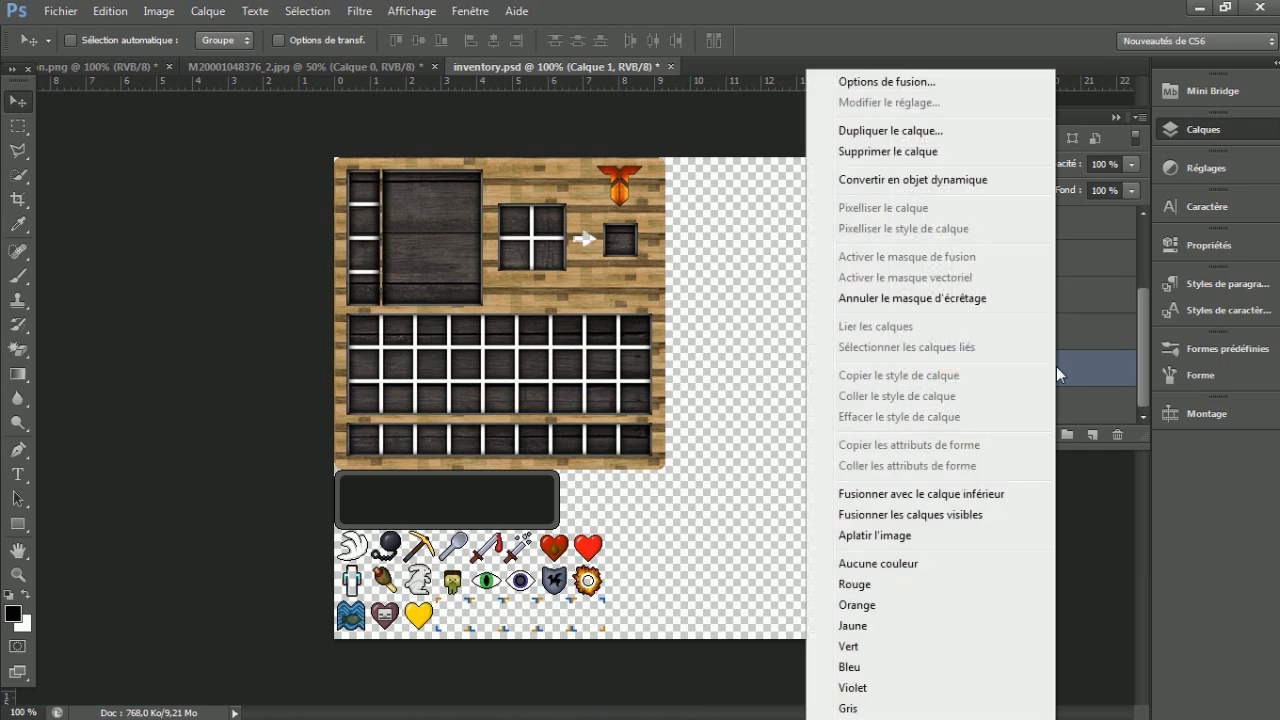
left_click(947, 299)
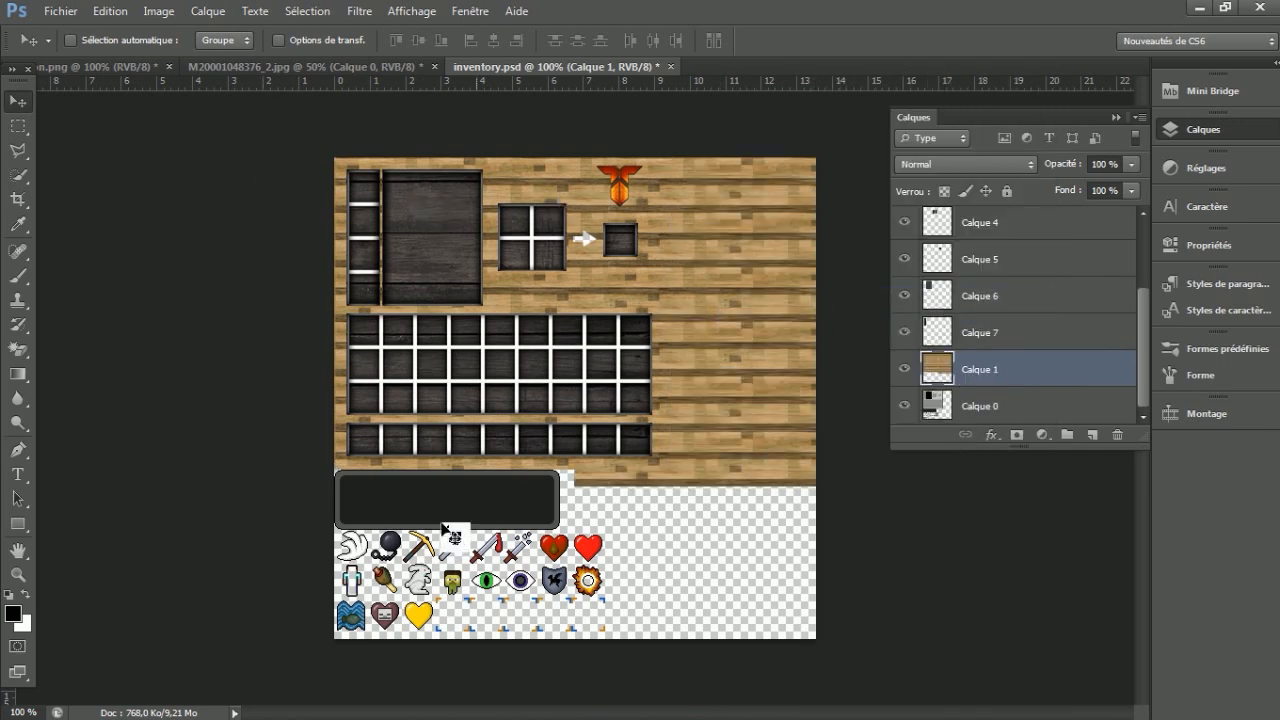
right_click(1041, 366)
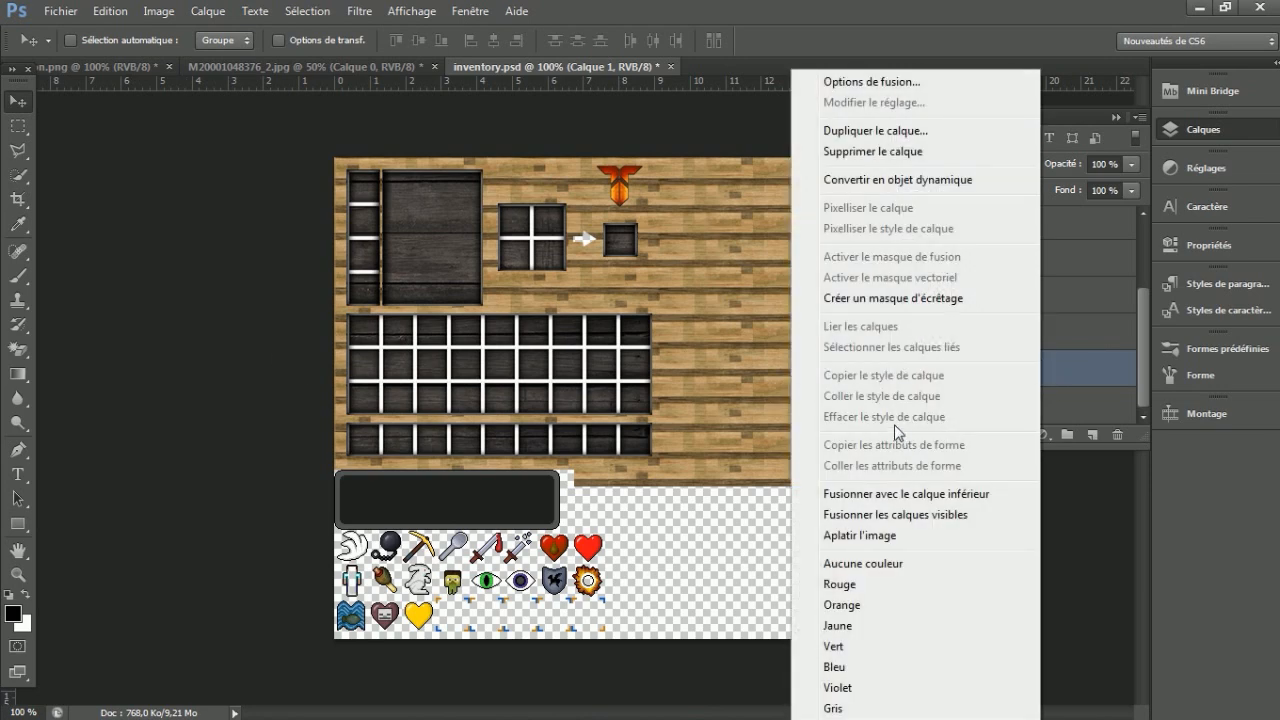
left_click(930, 299)
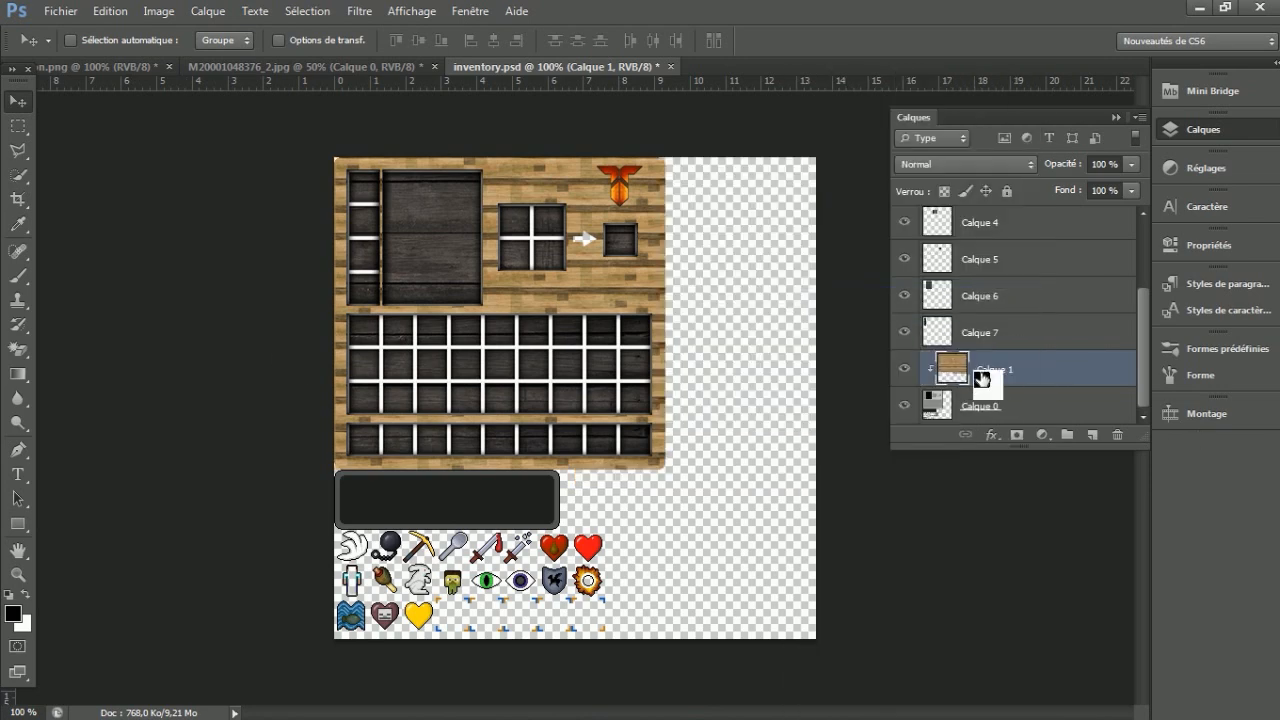
Toggle the visibility of Calque 0 and Calque 1 in turn to compare the base interface with the clipped wood, leaving both shown
left_click(905, 406)
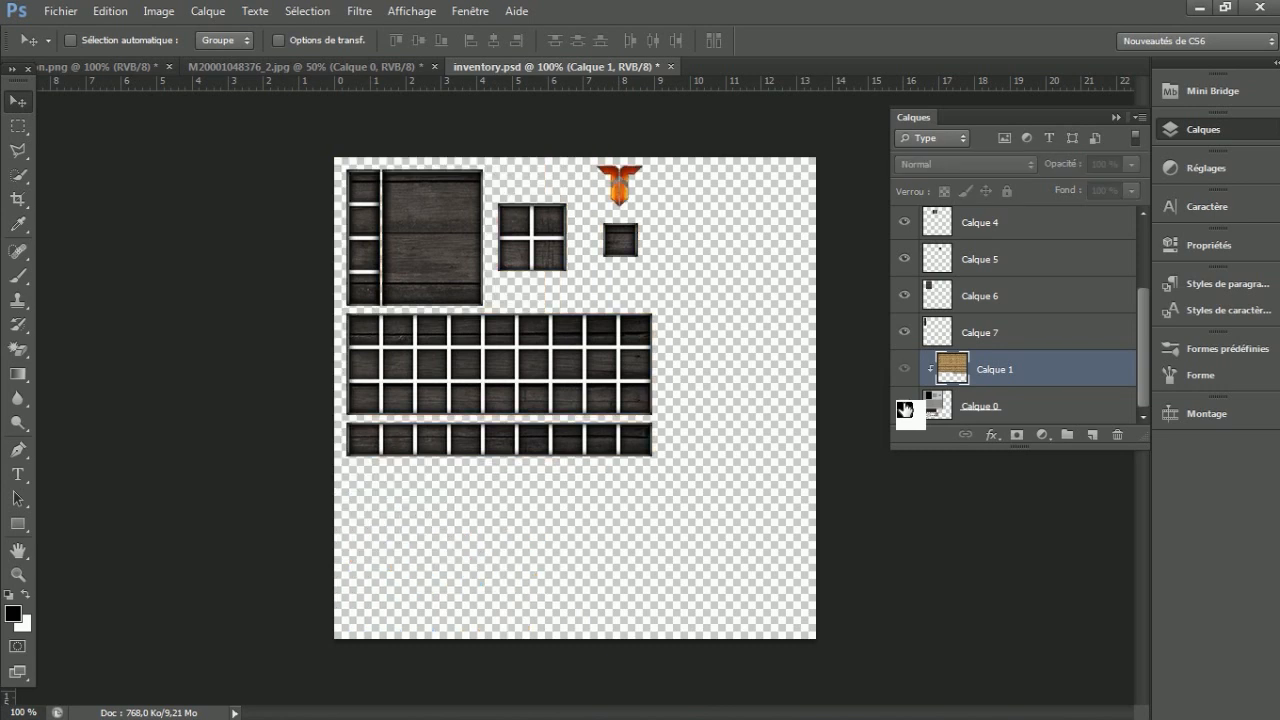
left_click(905, 406)
left_click(905, 369)
left_click_drag(968, 403, 919, 362)
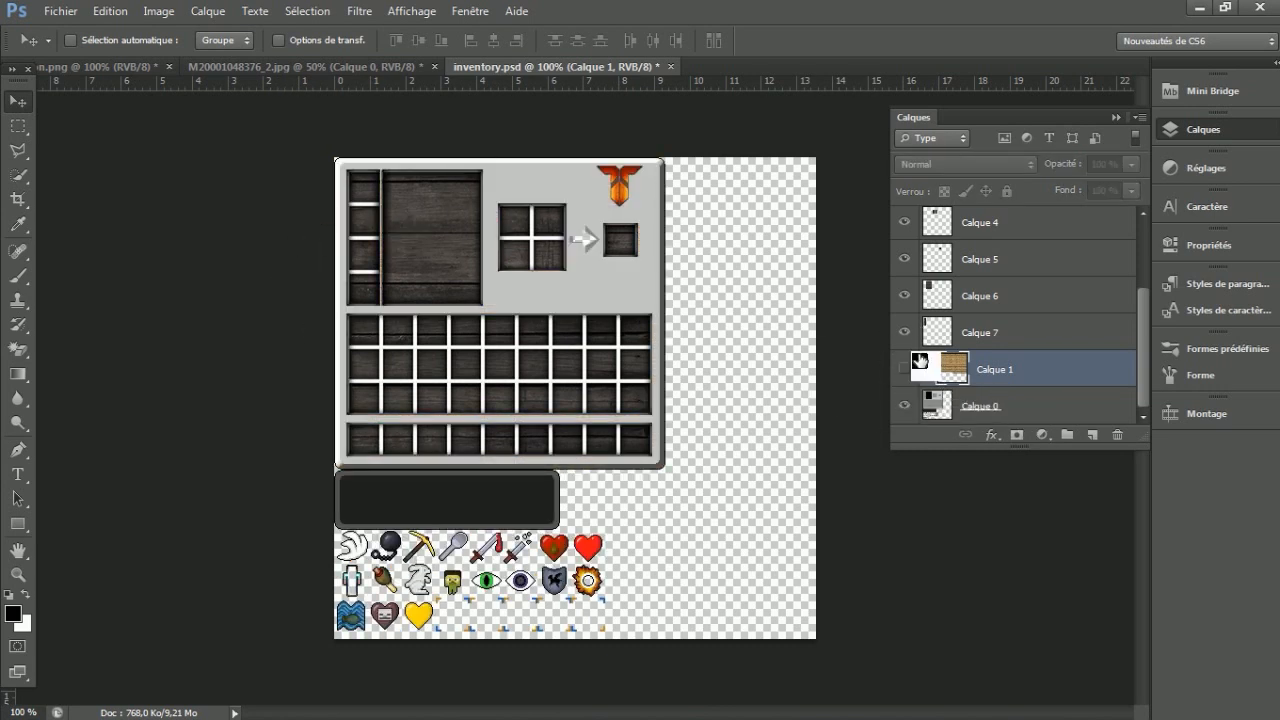
left_click(905, 369)
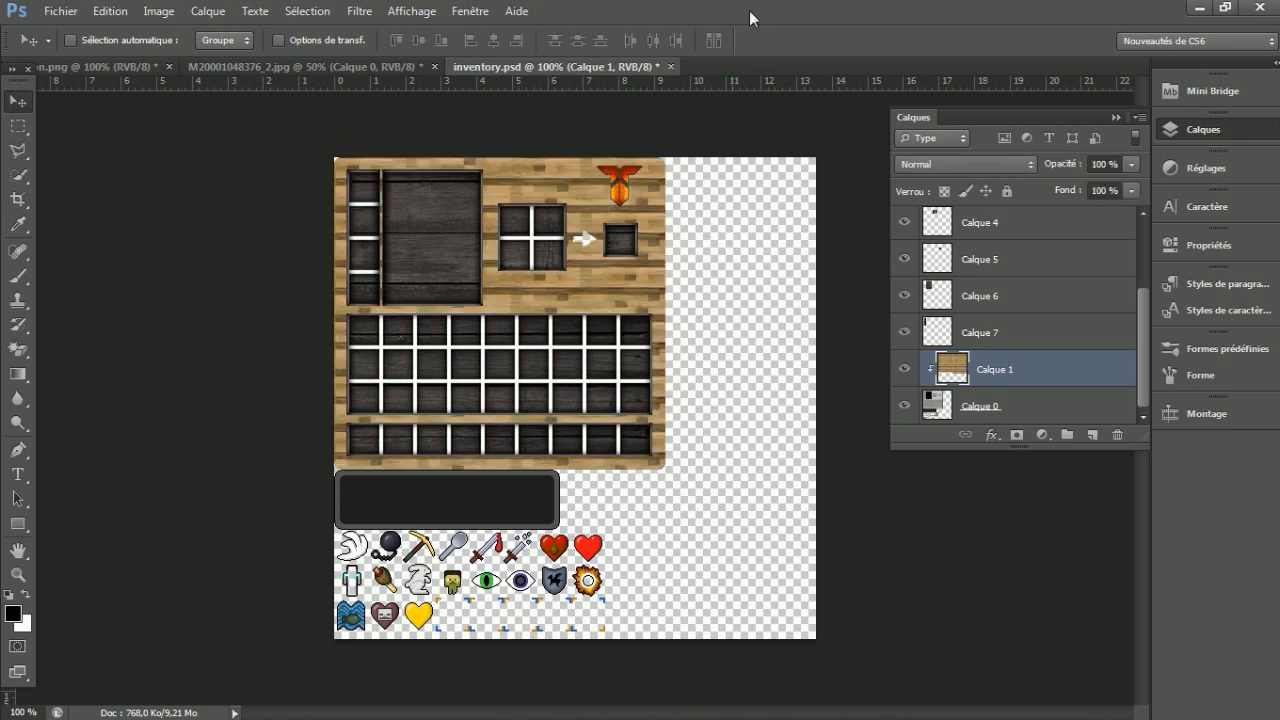
Release and reapply Calque 1's clipping mask once more, and shift the wood texture about 2.28 cm upward within it
right_click(1089, 372)
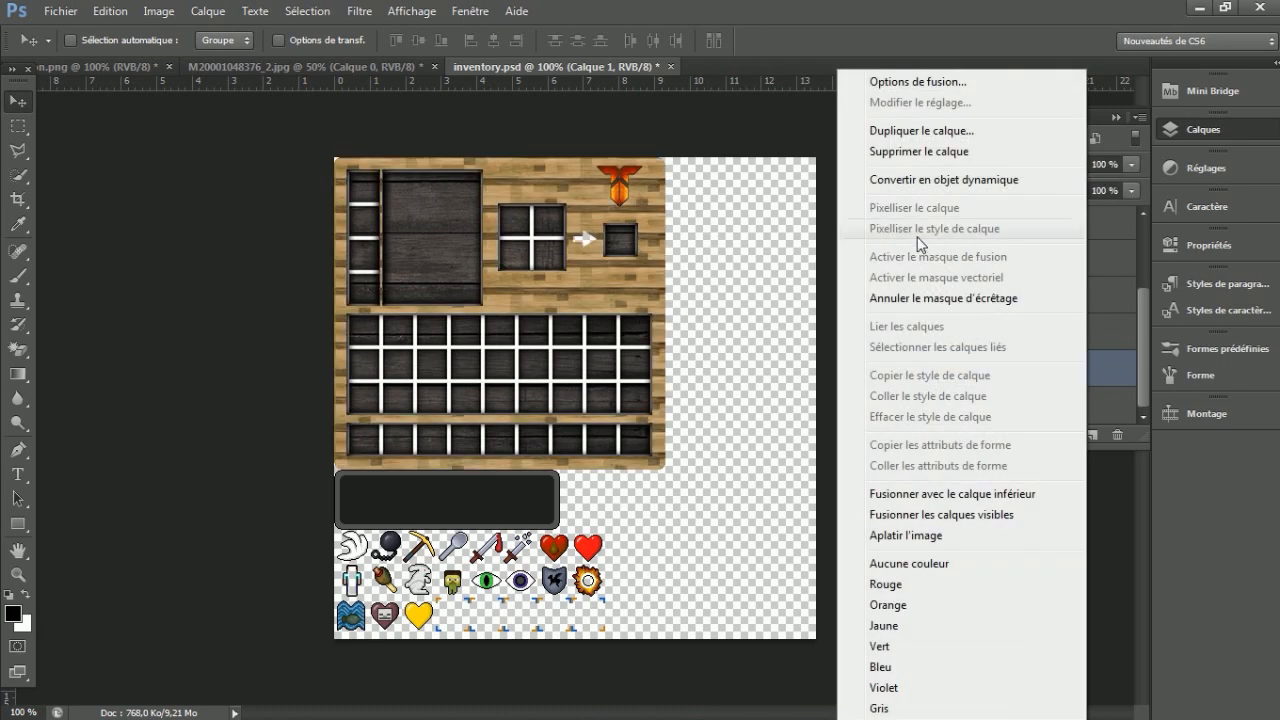
left_click(940, 300)
right_click(1000, 373)
left_click(1059, 298)
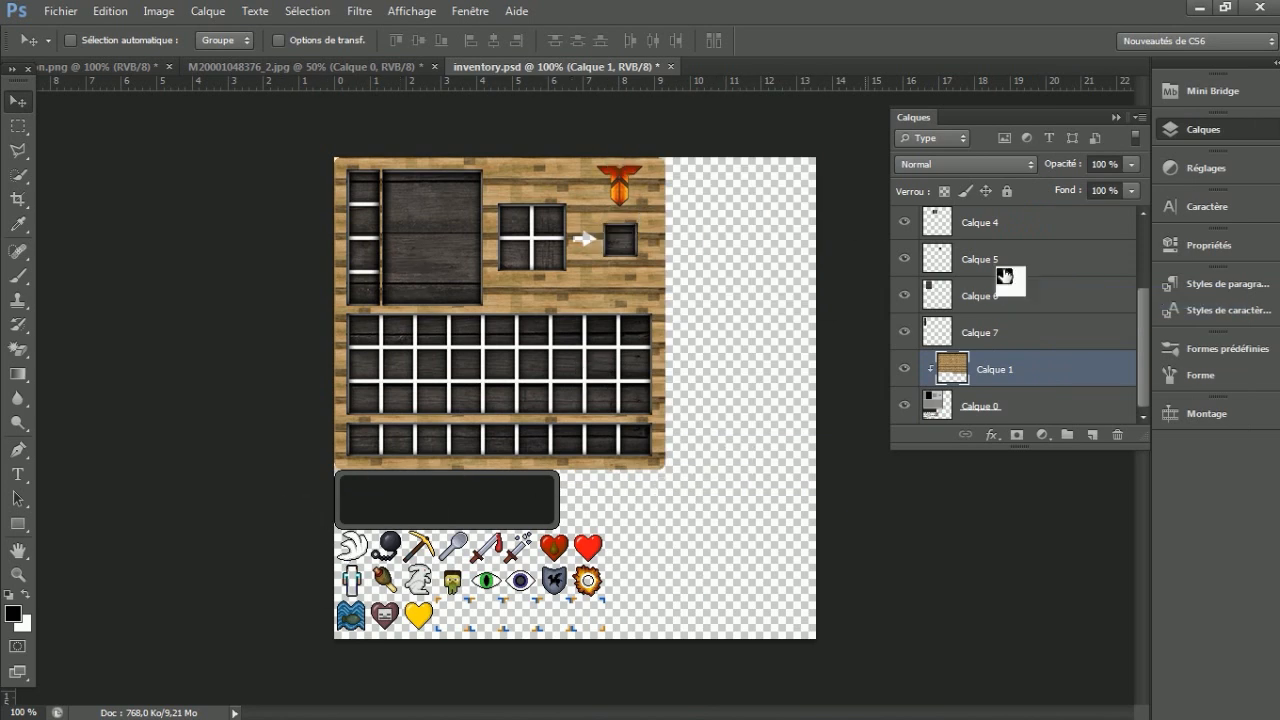
left_click_drag(650, 360, 625, 300)
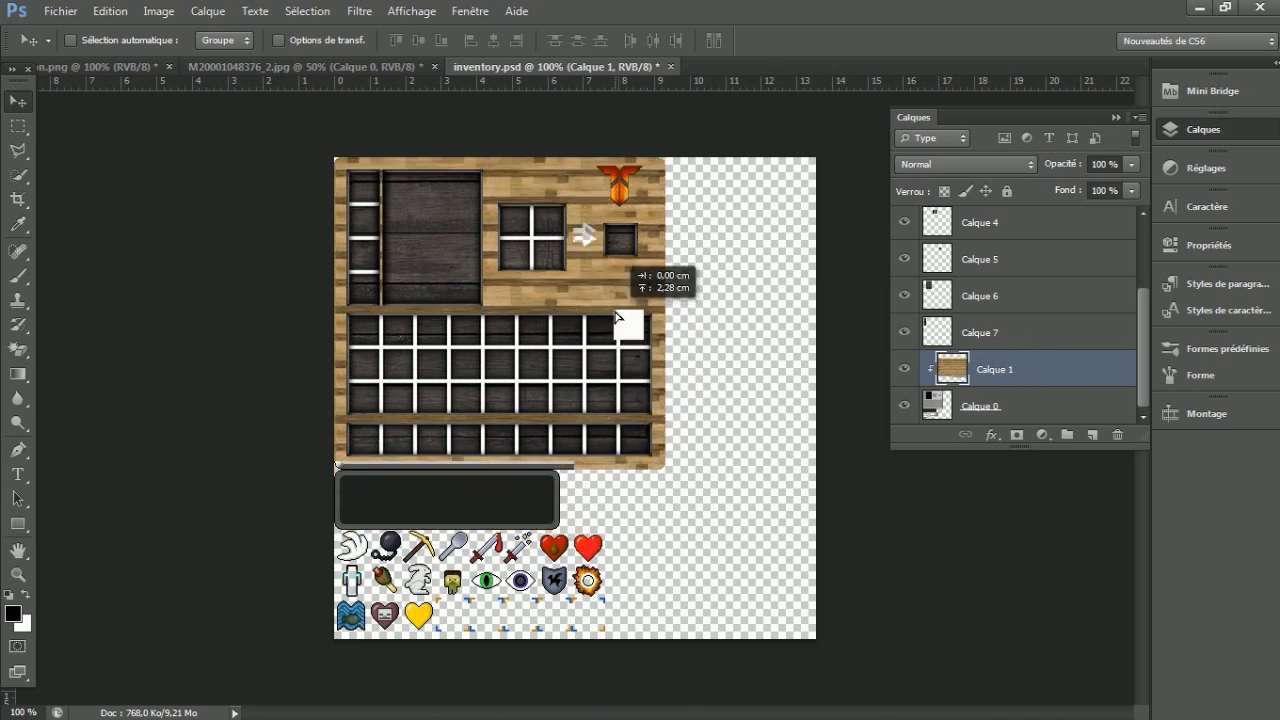
Close inventory.psd without saving, minimize Photoshop, and close the sauvegardeserveur folder window
left_click(671, 66)
left_click(680, 290)
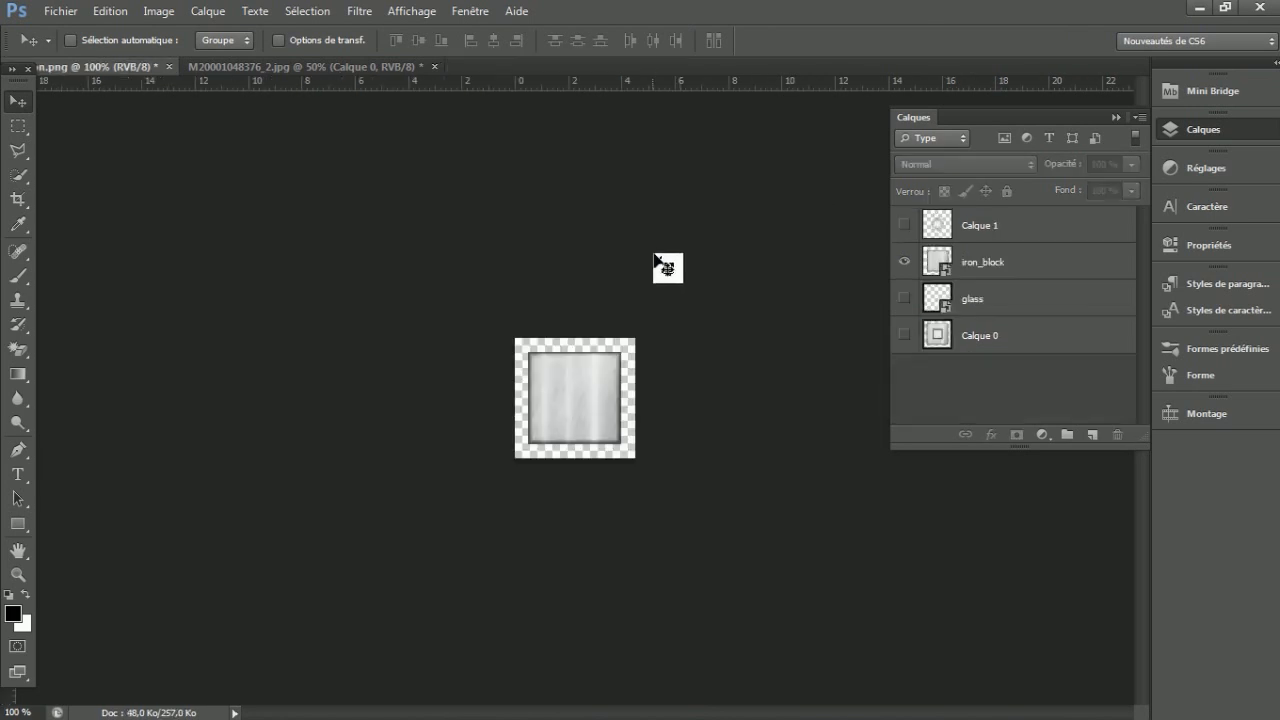
left_click(1204, 7)
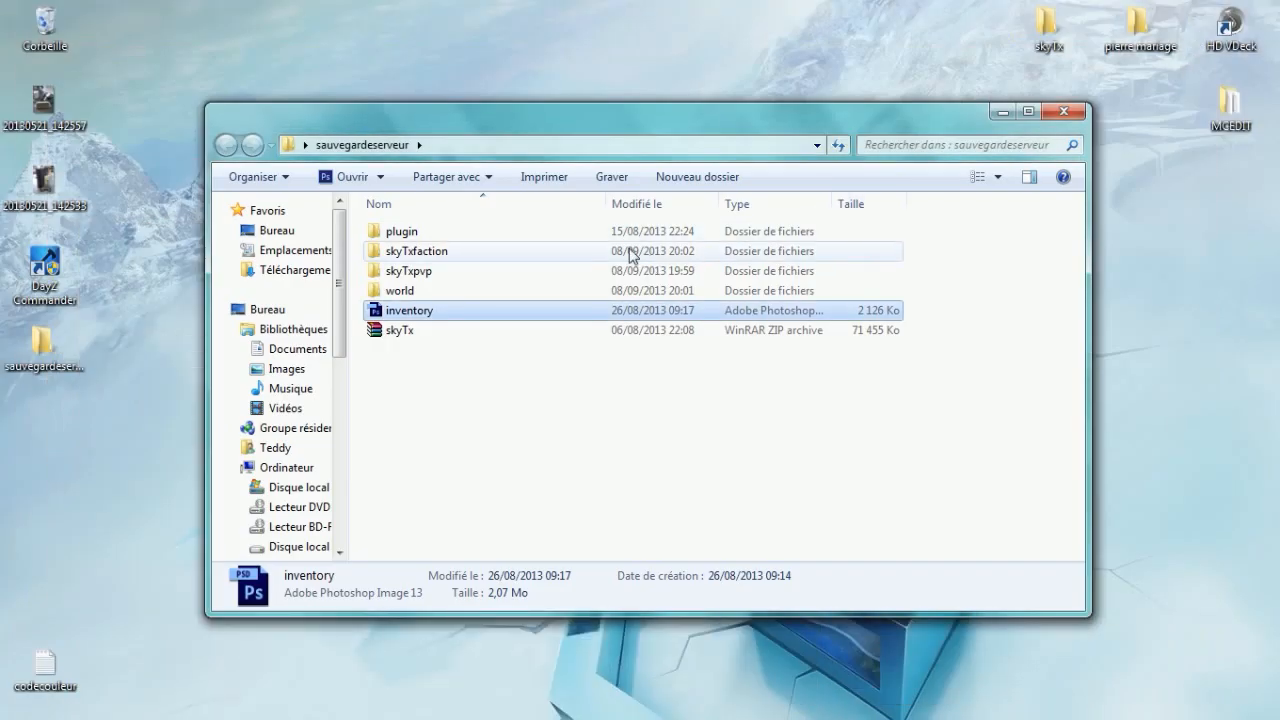
left_click(1068, 112)
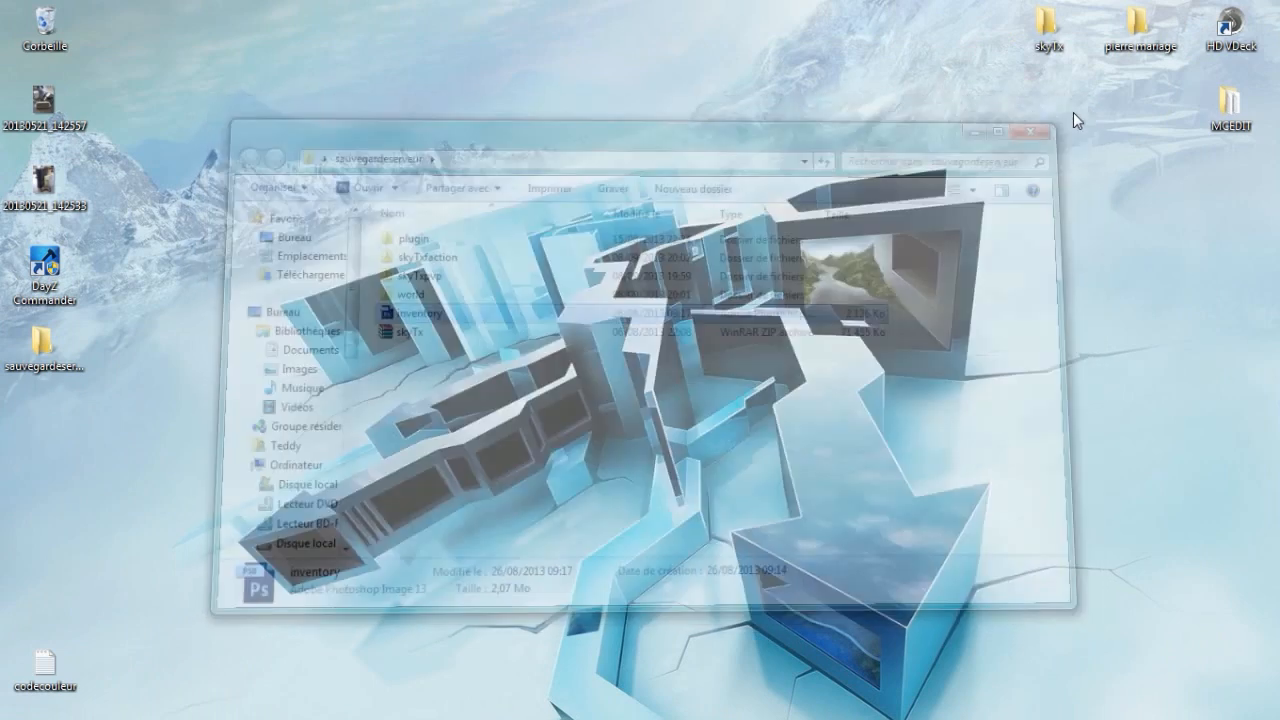
Switch to the container folder window, go to the gui folder's title subfolder, and view the mojang image
mouse_move(112, 703)
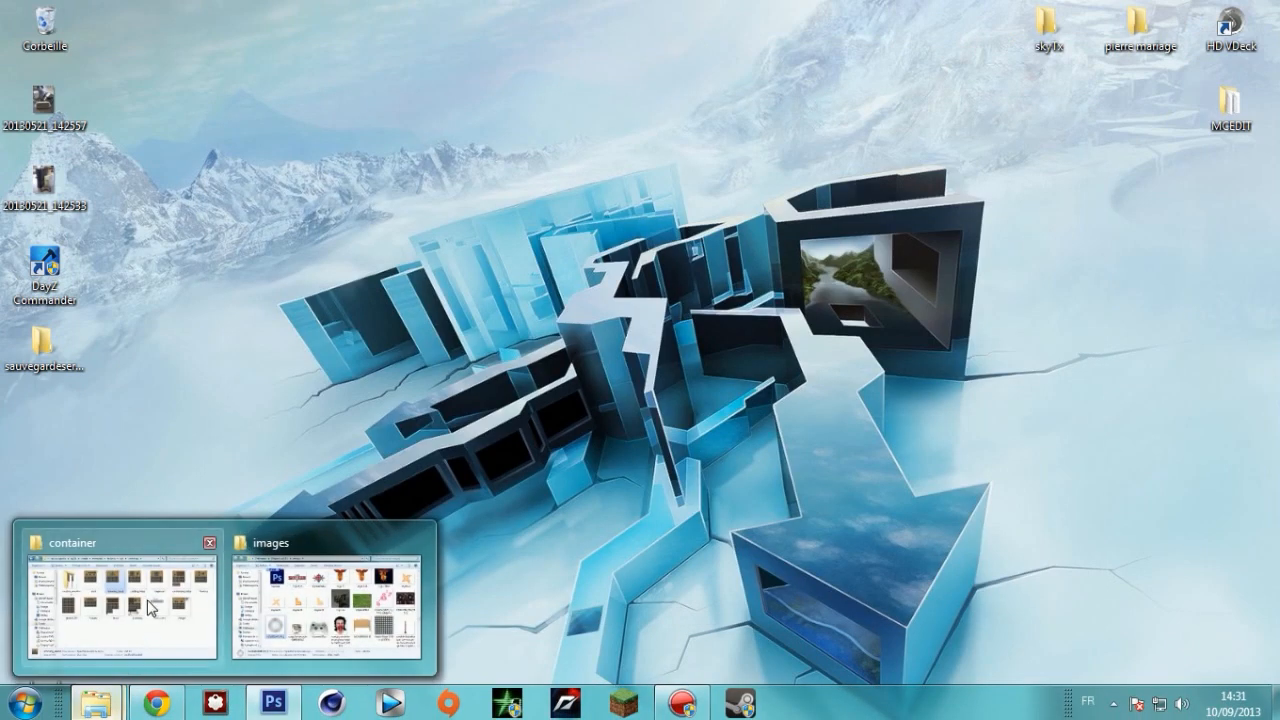
left_click(165, 600)
left_click(203, 122)
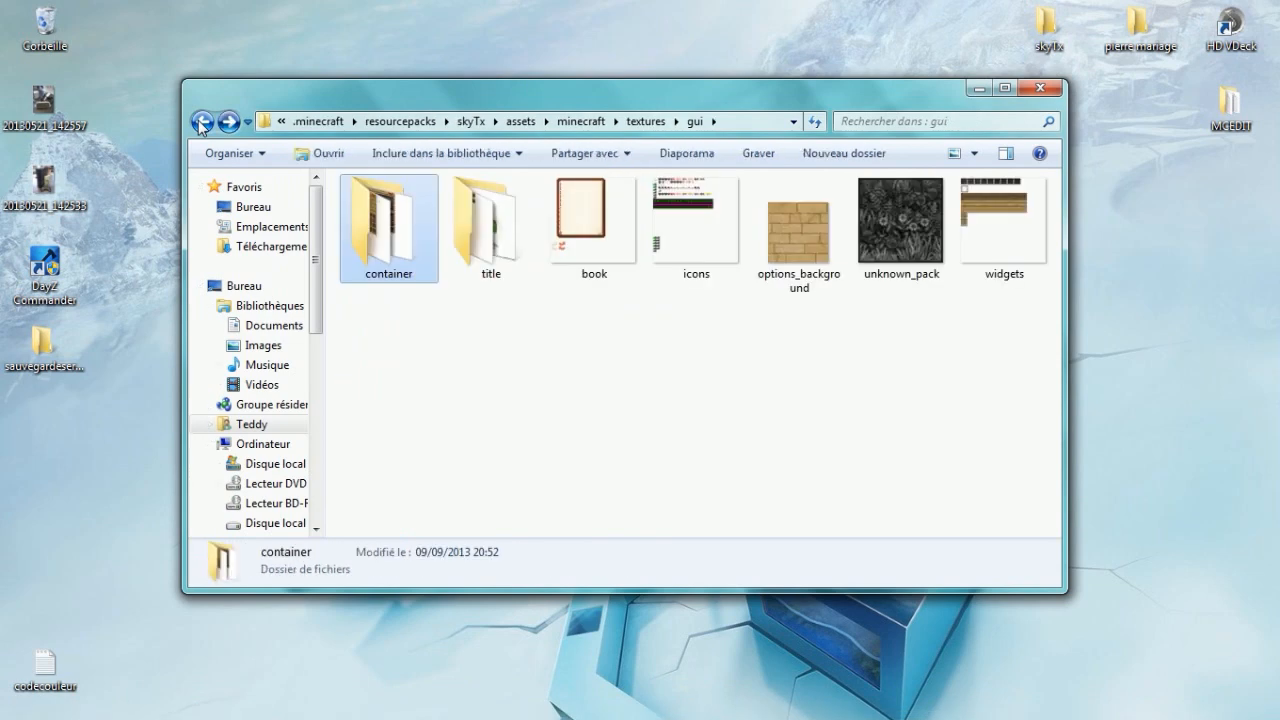
double_click(450, 233)
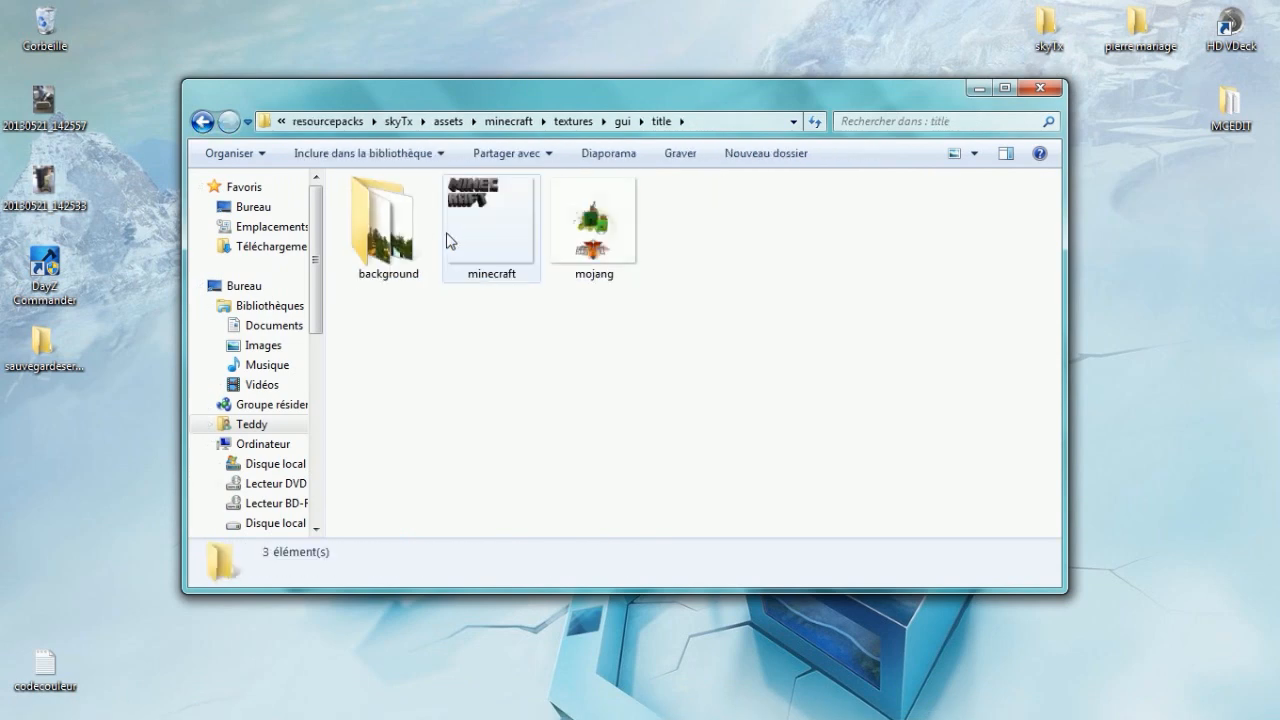
double_click(590, 215)
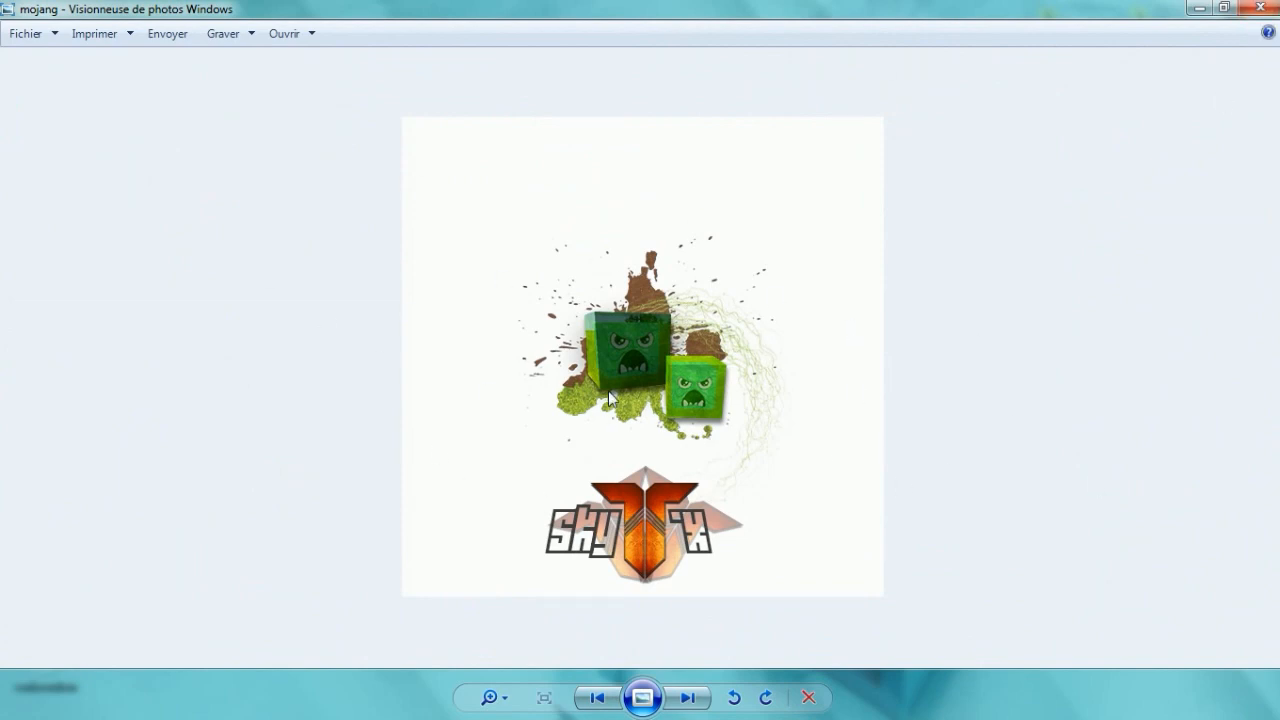
left_click(1252, 8)
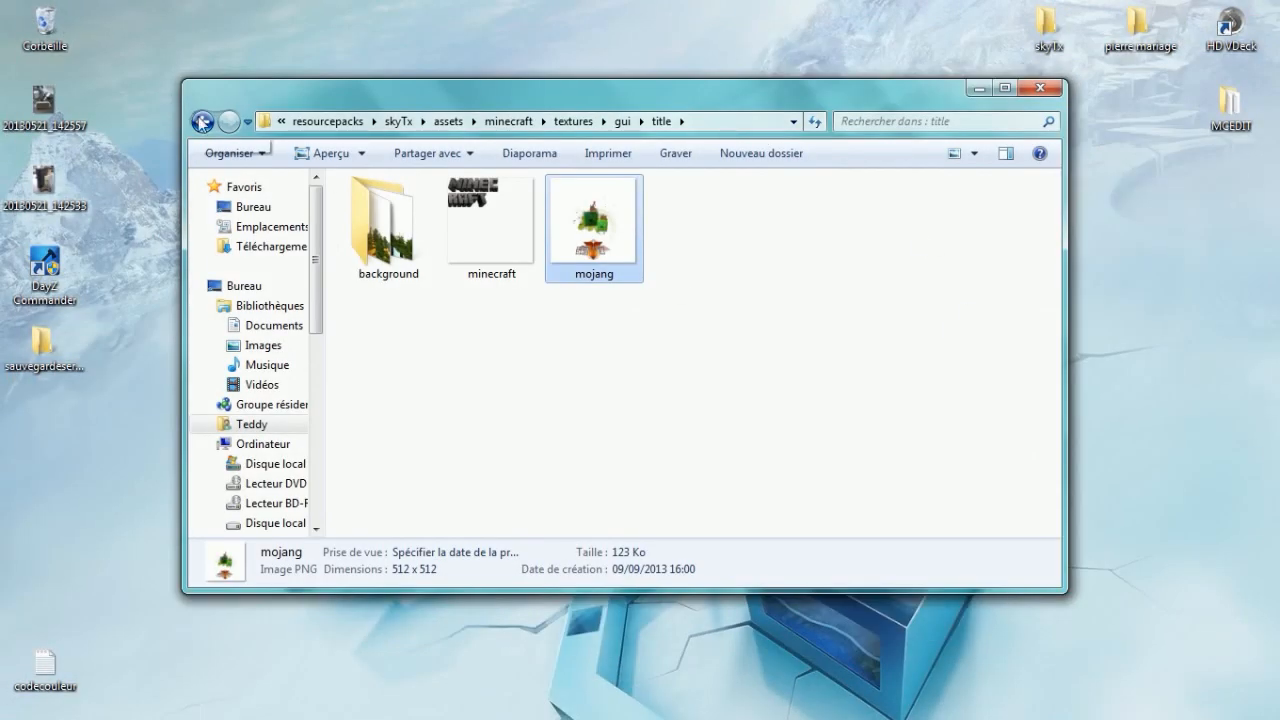
Return to the gui folder and examine the icons image with its hearts, hunger and experience bar graphics
left_click(202, 121)
double_click(722, 226)
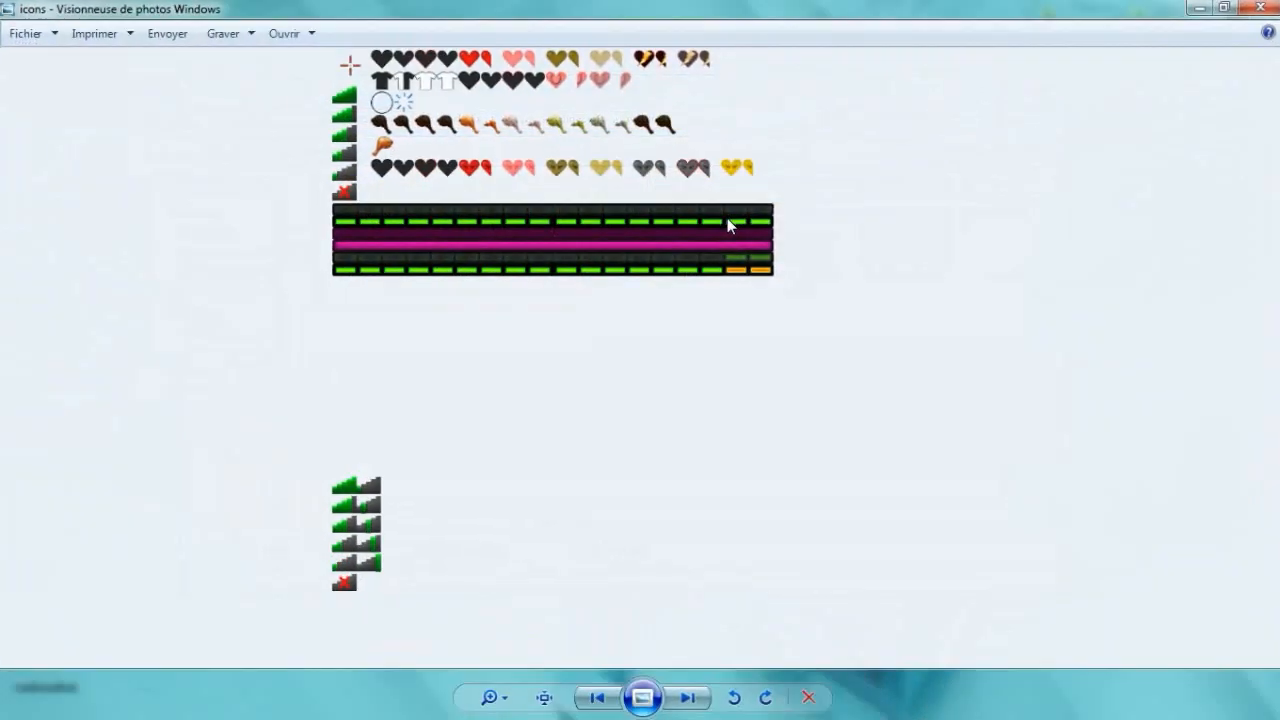
left_click(1262, 8)
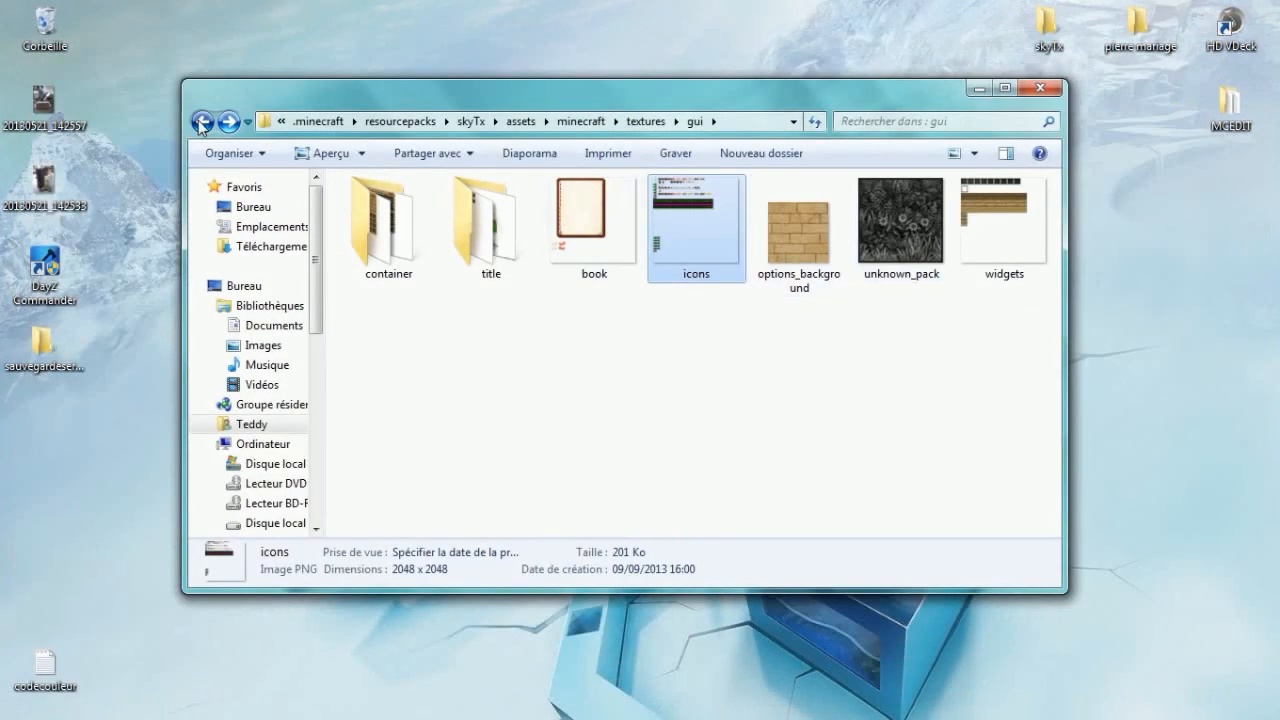
double_click(704, 214)
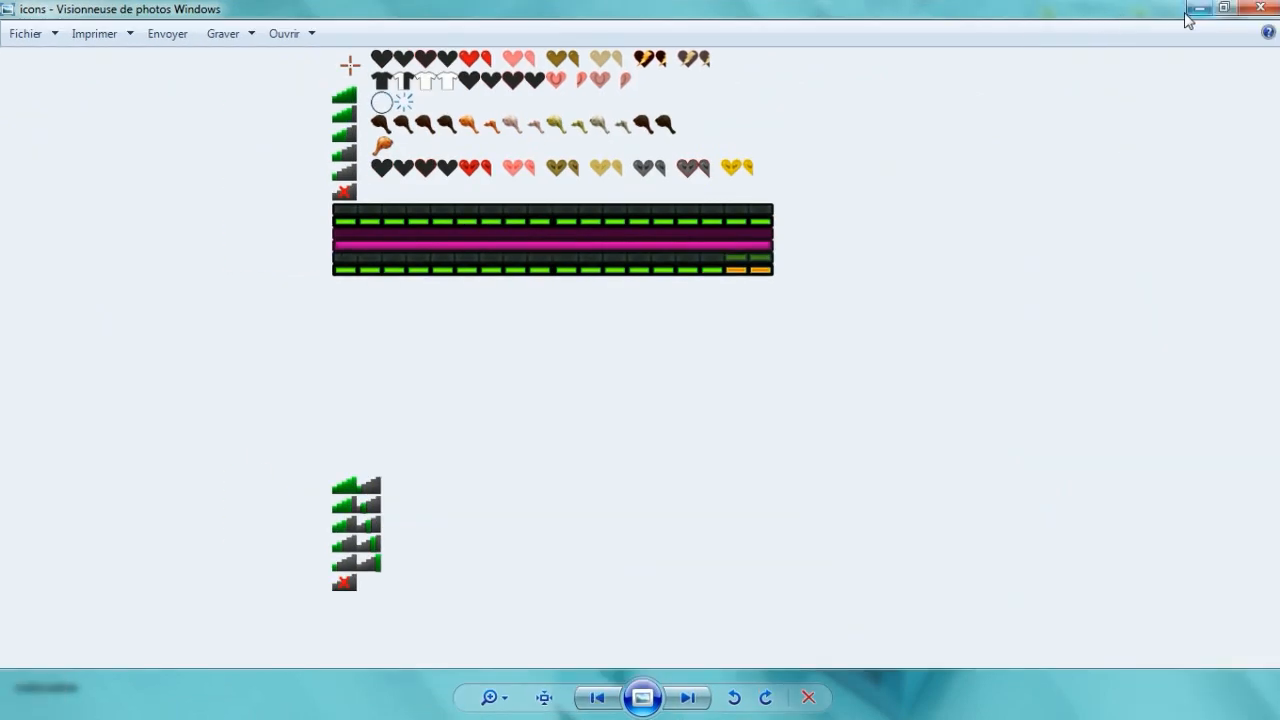
left_click(1192, 12)
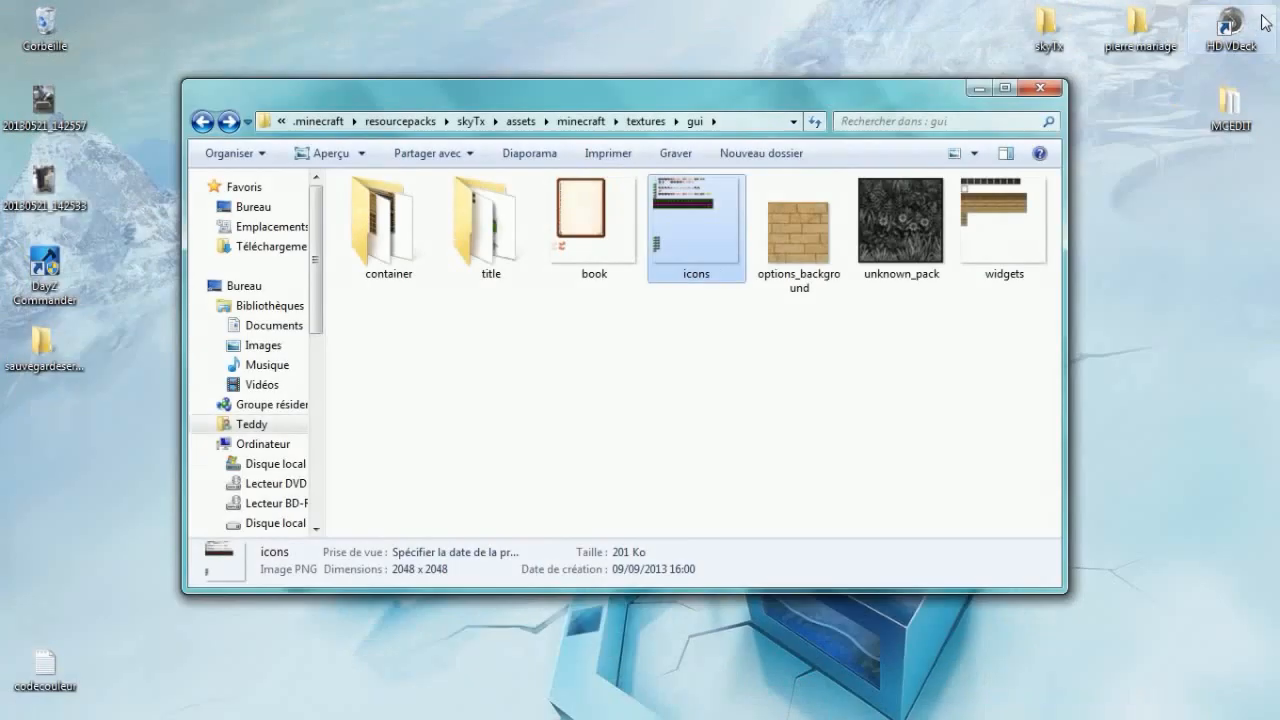
Go up to the textures folder and open its items folder to examine the item textures
left_click(201, 122)
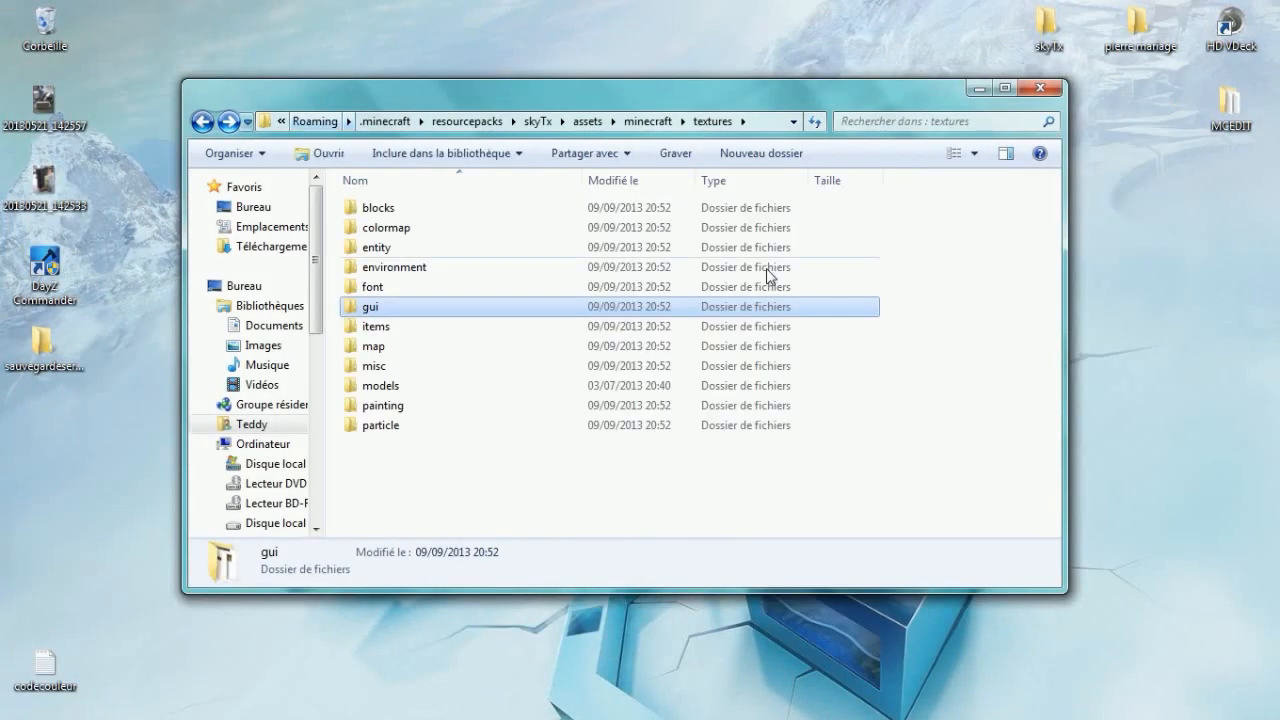
double_click(372, 328)
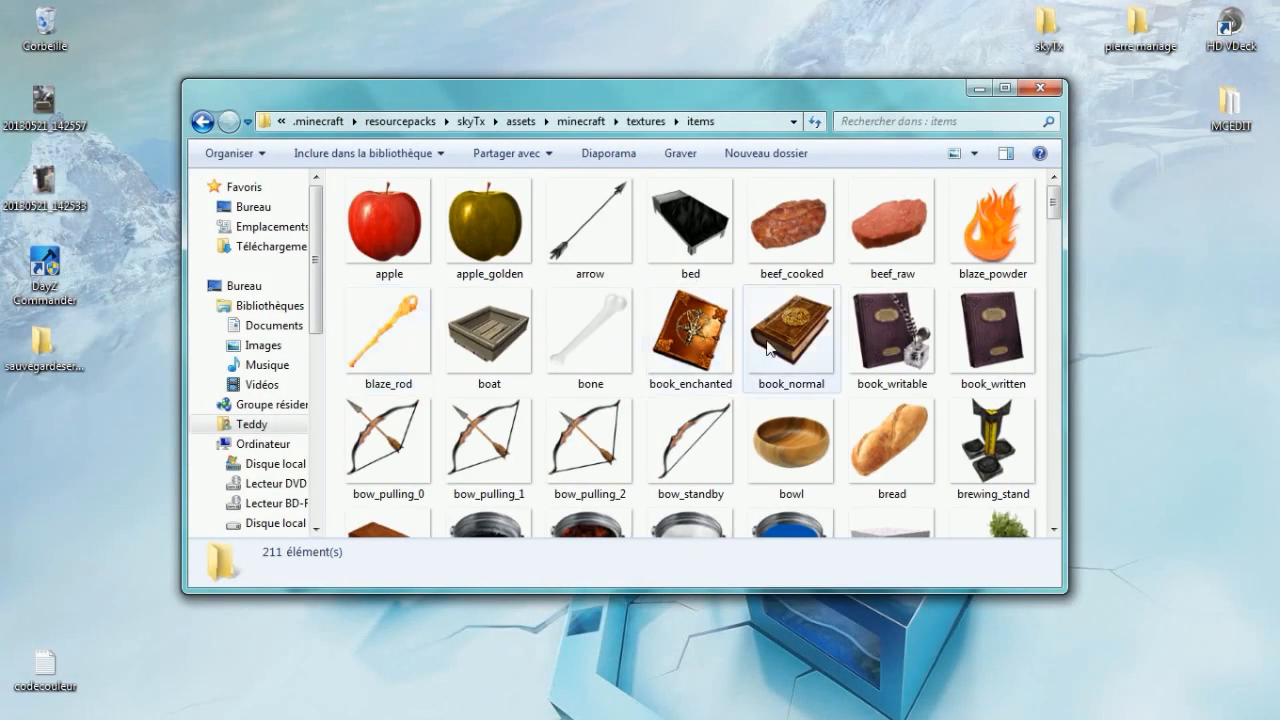
mouse_move(762, 334)
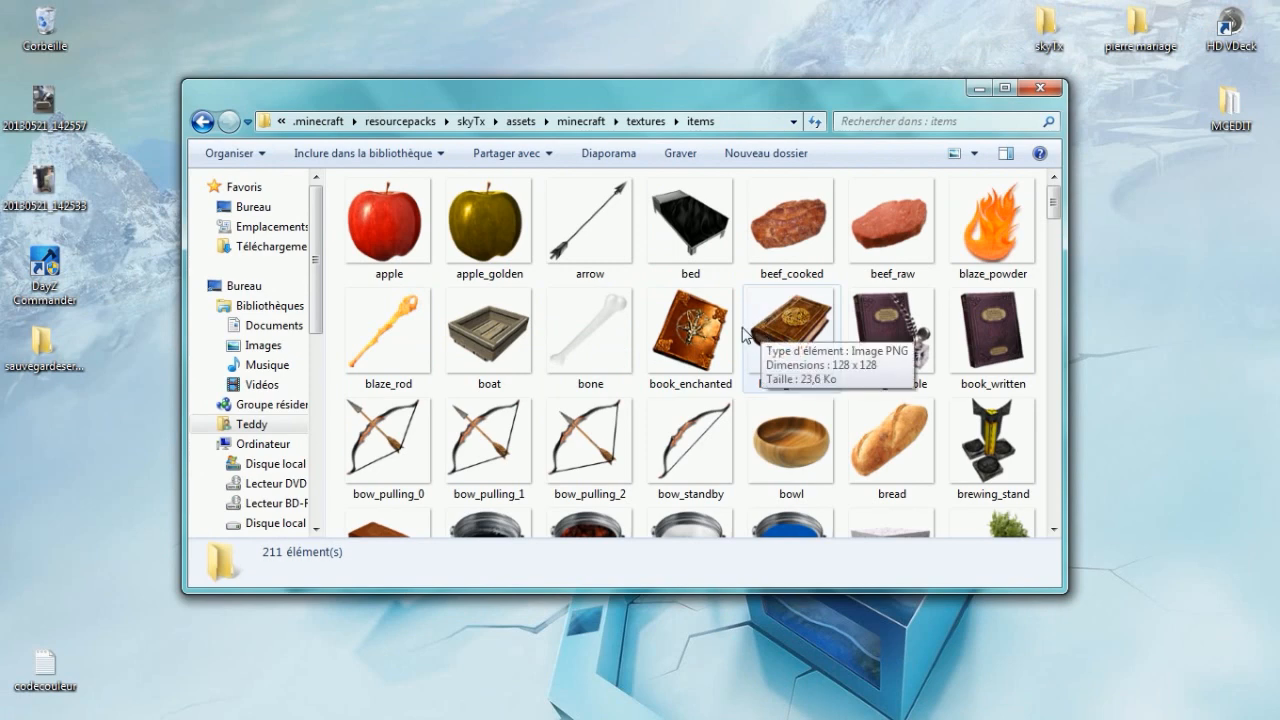
mouse_move(413, 229)
Glance at the Chrome window and switch back to Photoshop with the iron_block document
mouse_move(363, 694)
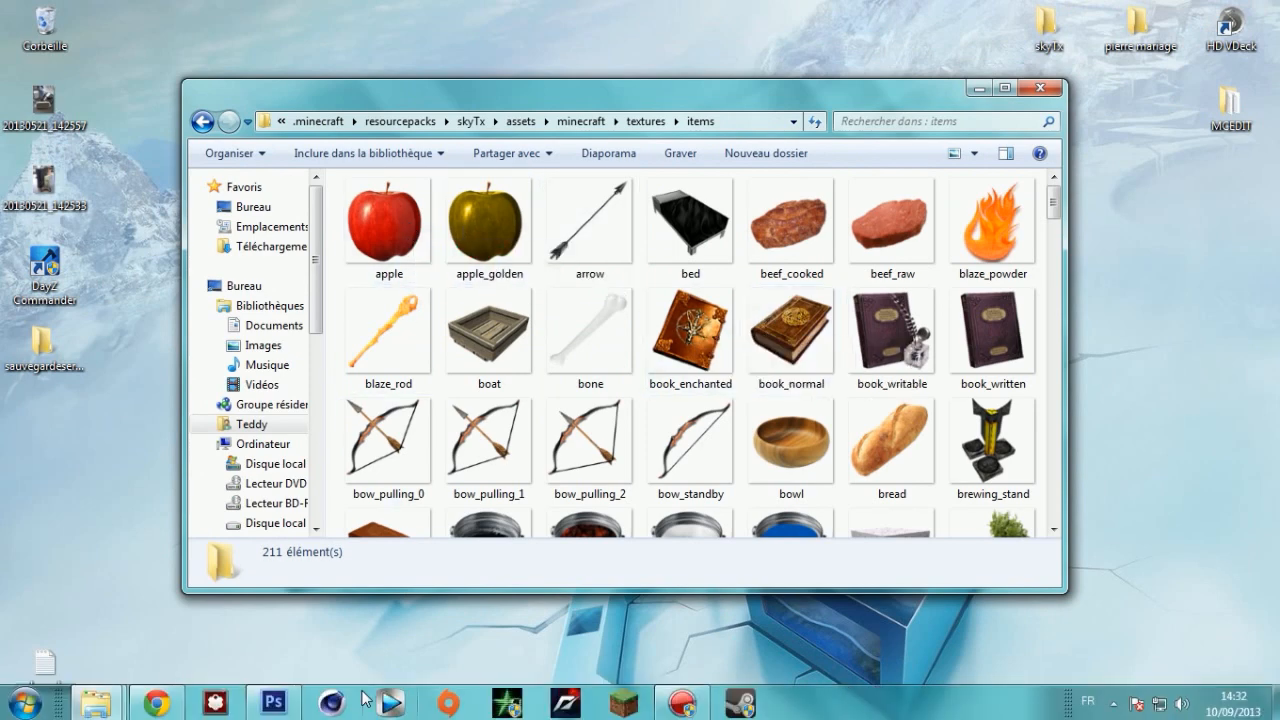
left_click(178, 703)
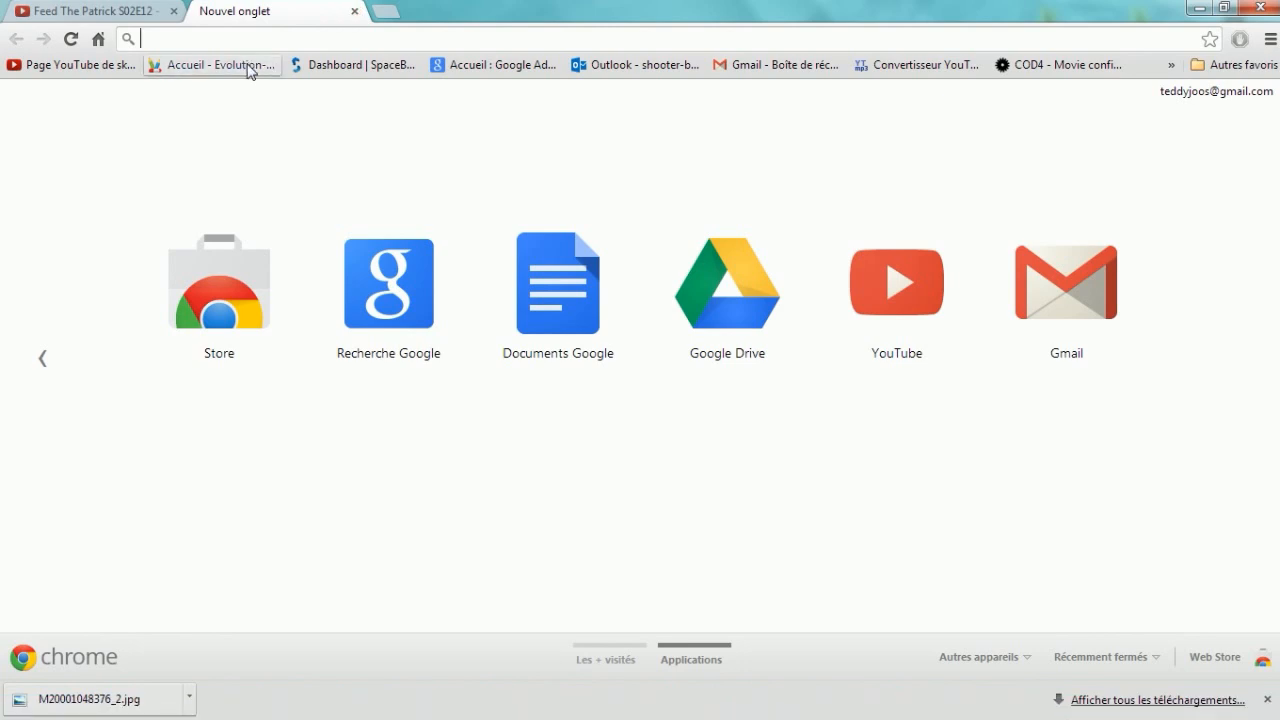
mouse_move(356, 718)
left_click(268, 703)
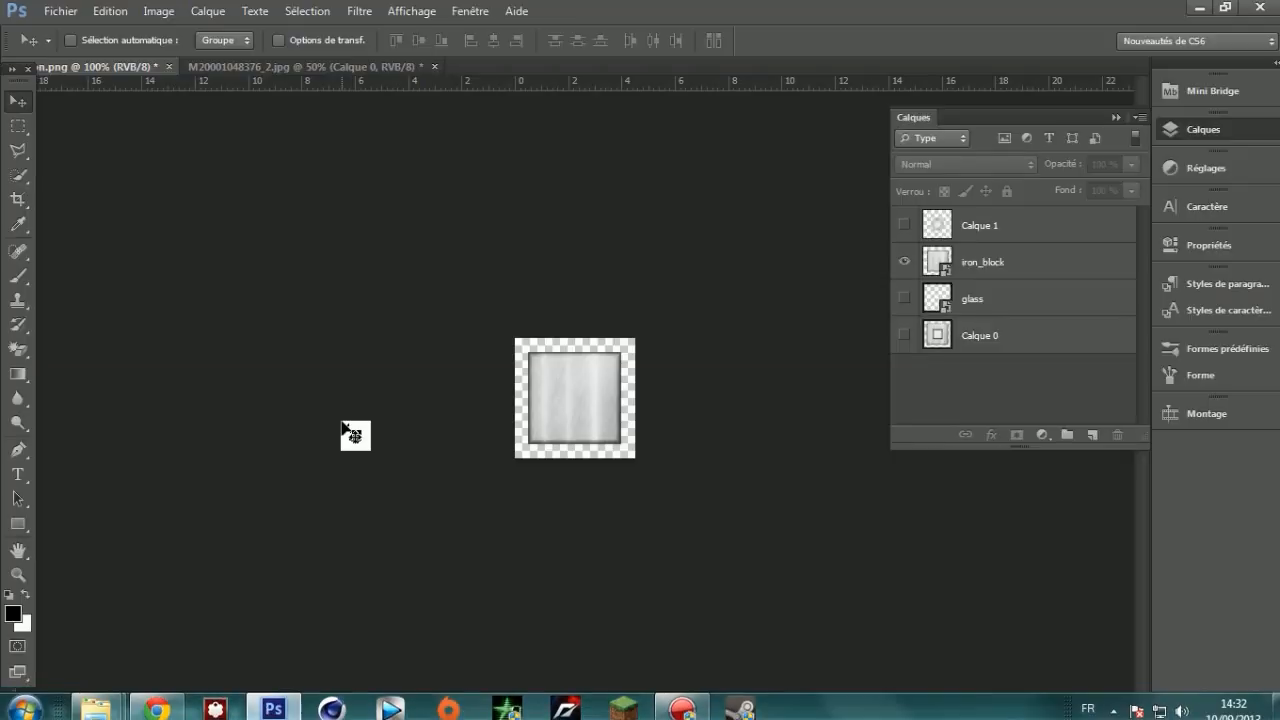
left_click(200, 707)
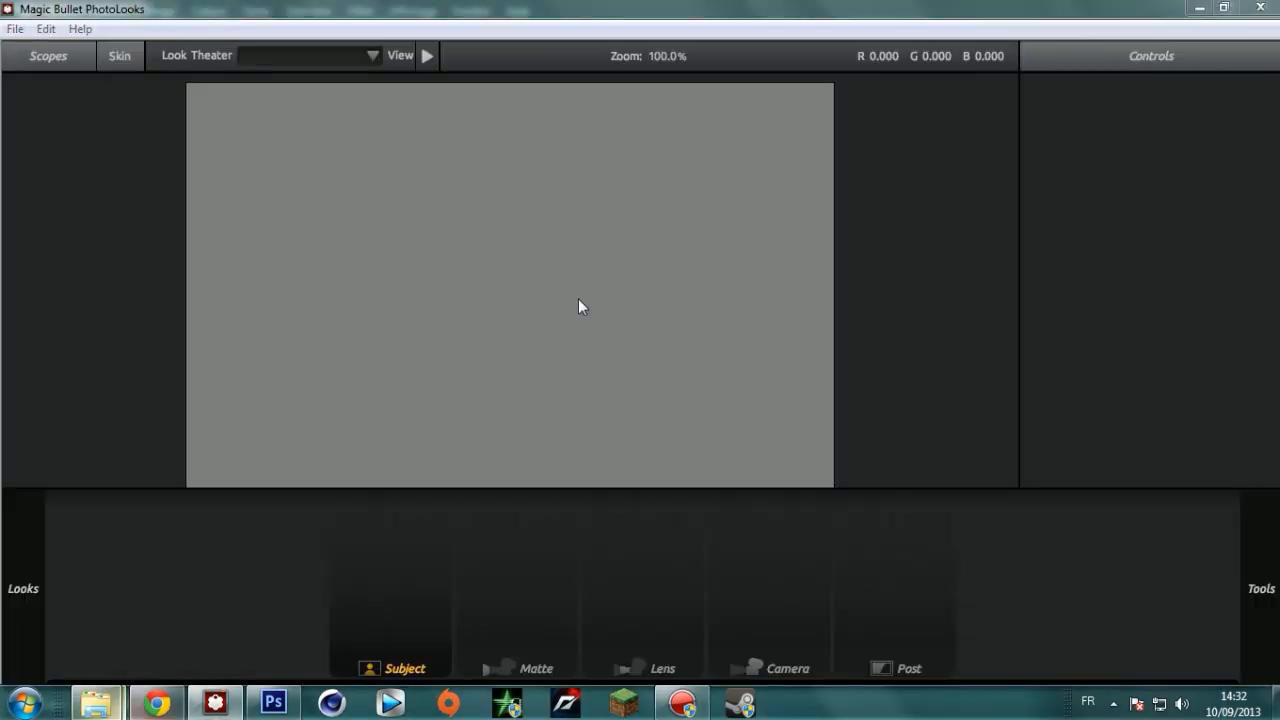
left_click(97, 703)
left_click(1255, 8)
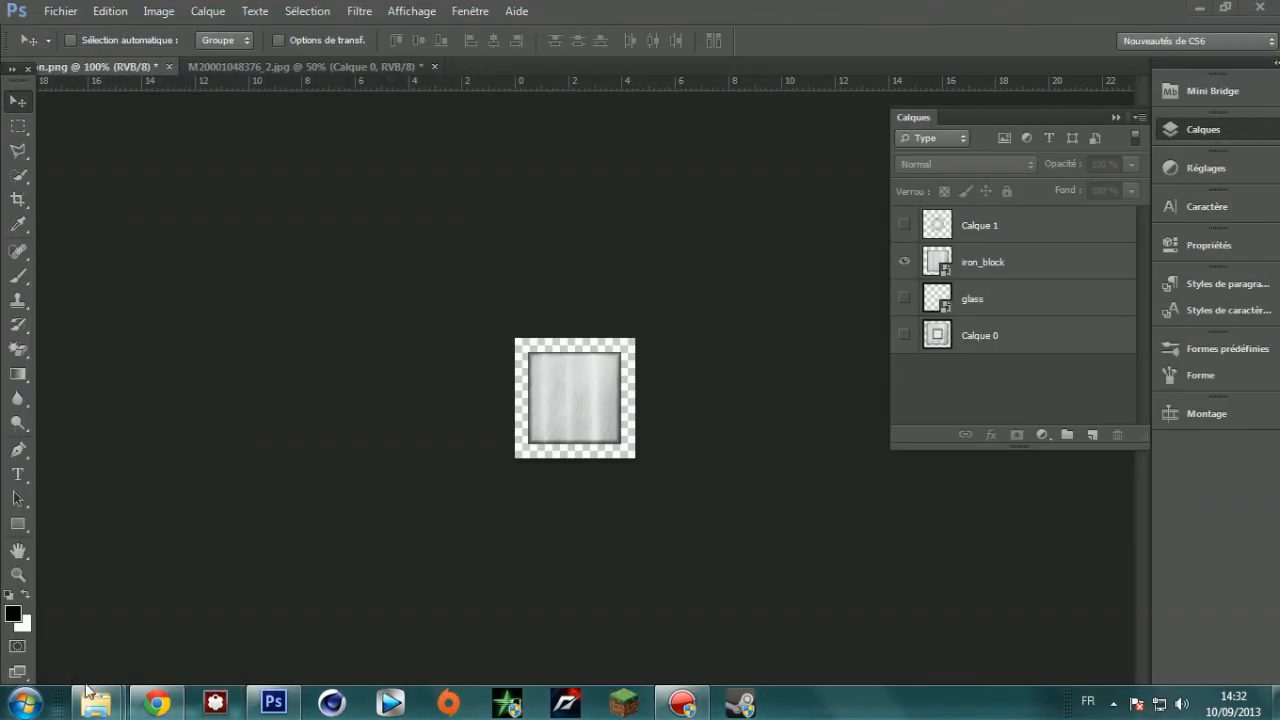
Bring the items folder window over Photoshop, look through the blocks texture folder, and return to the items folder
mouse_move(90, 700)
left_click(110, 610)
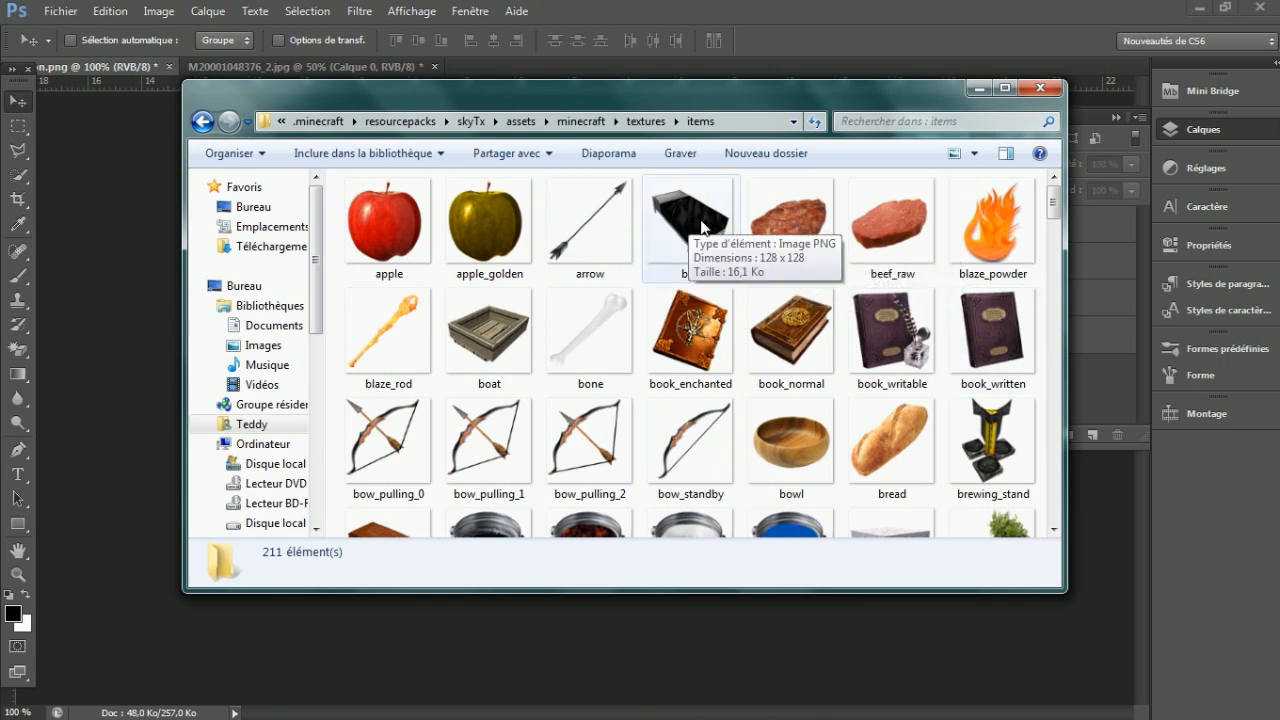
left_click(203, 121)
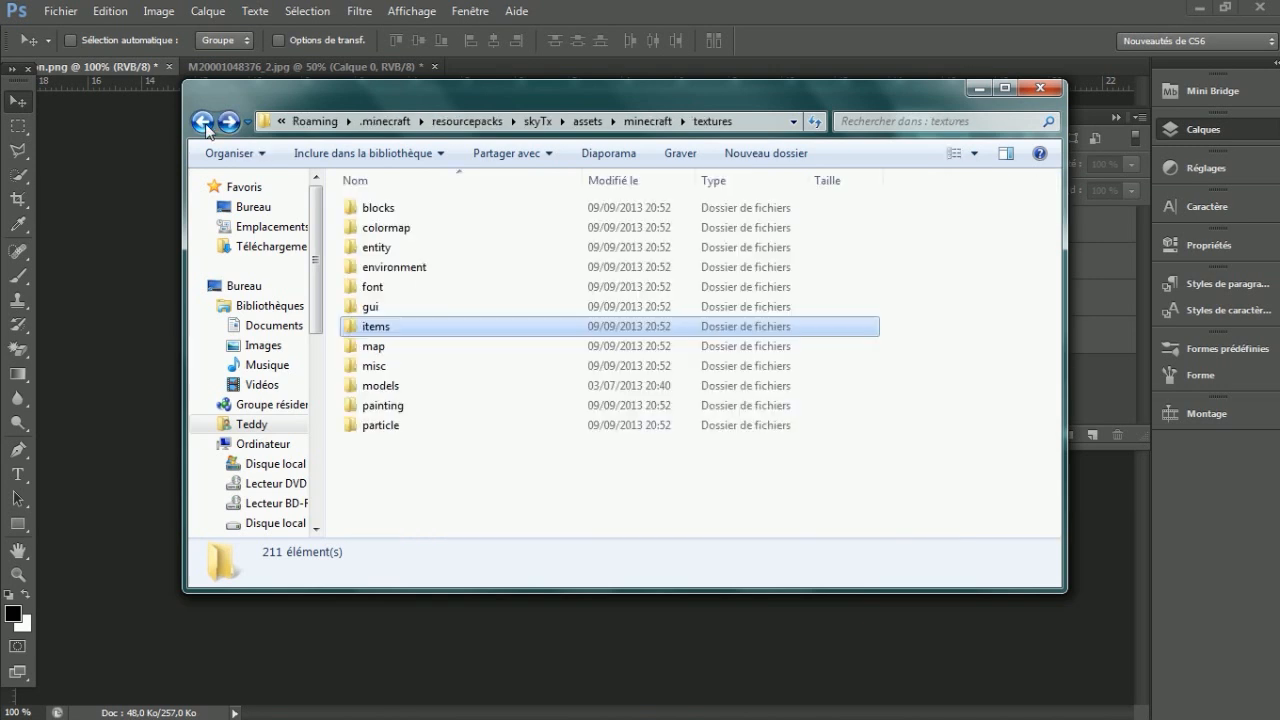
double_click(590, 207)
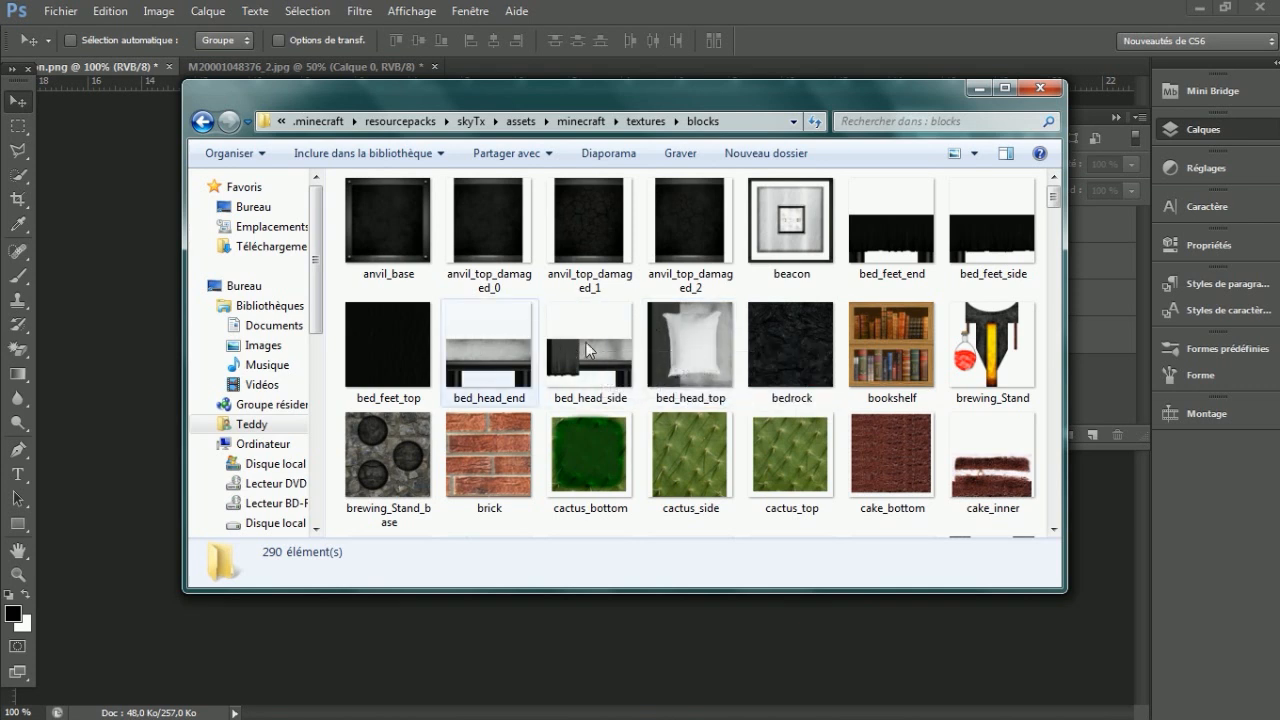
left_click(202, 121)
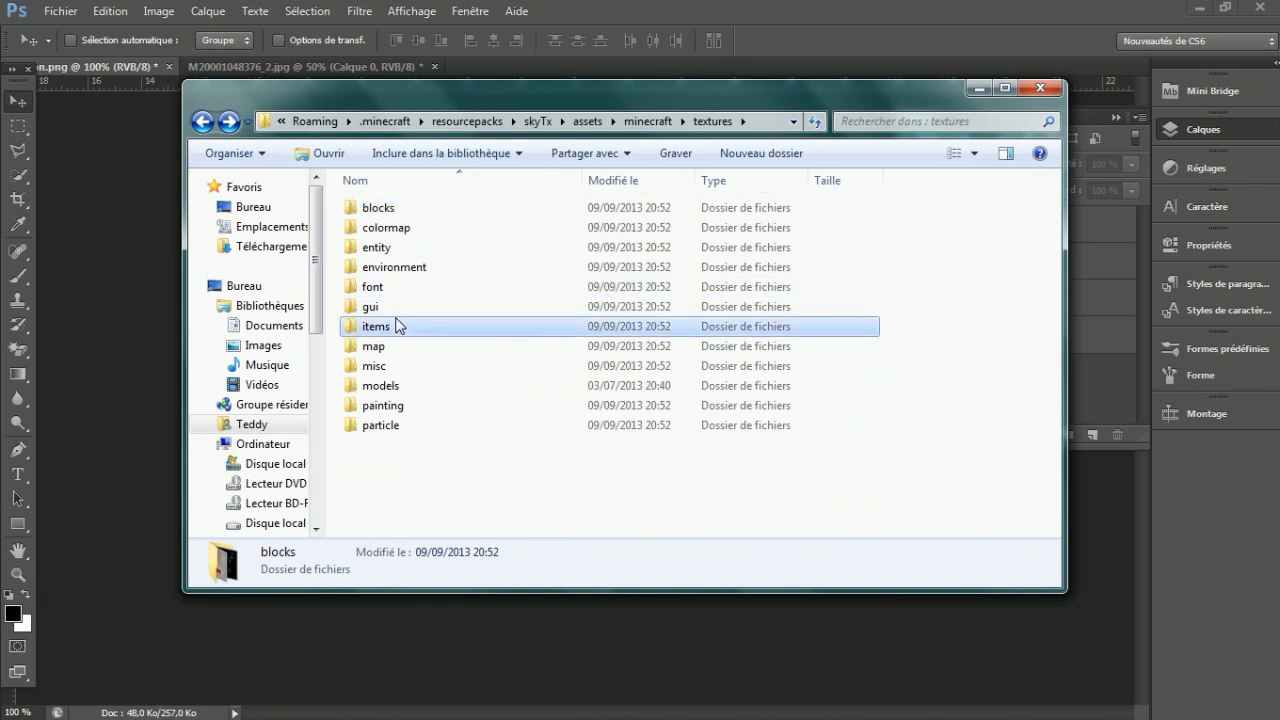
double_click(398, 327)
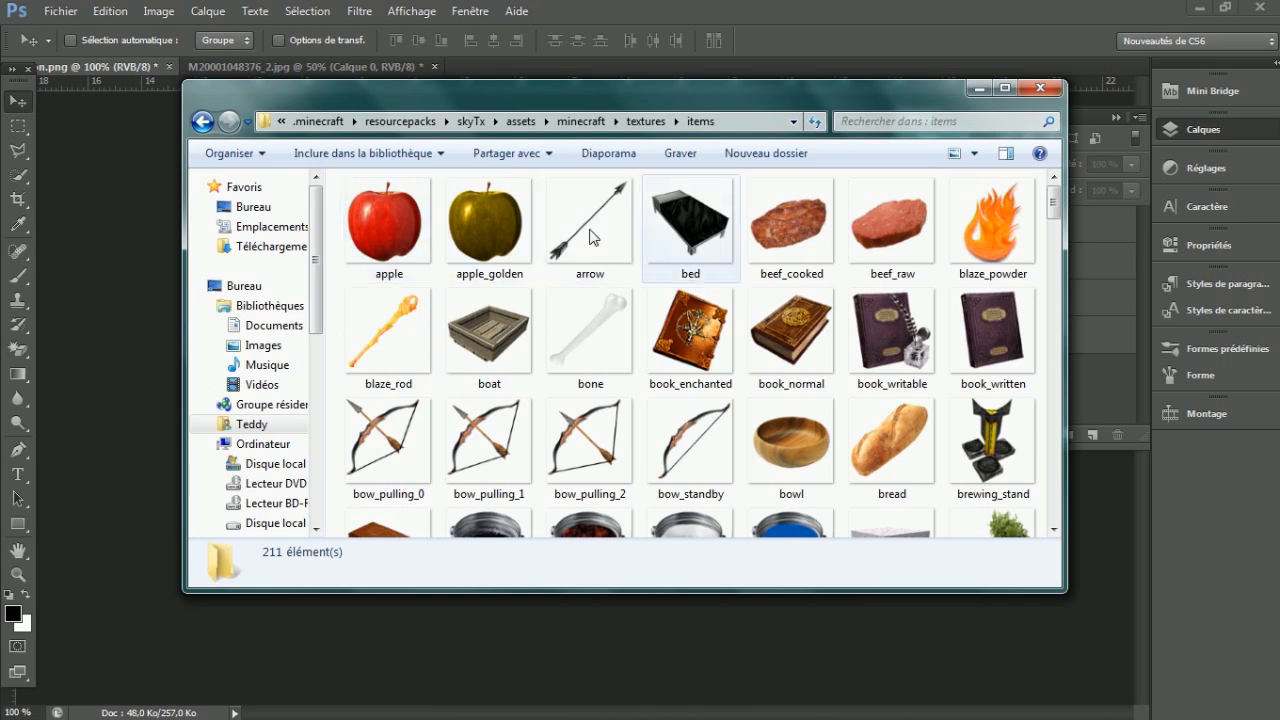
Switch to the Minecraft launcher and start Minecraft 1.6.2
mouse_move(780, 712)
left_click(622, 704)
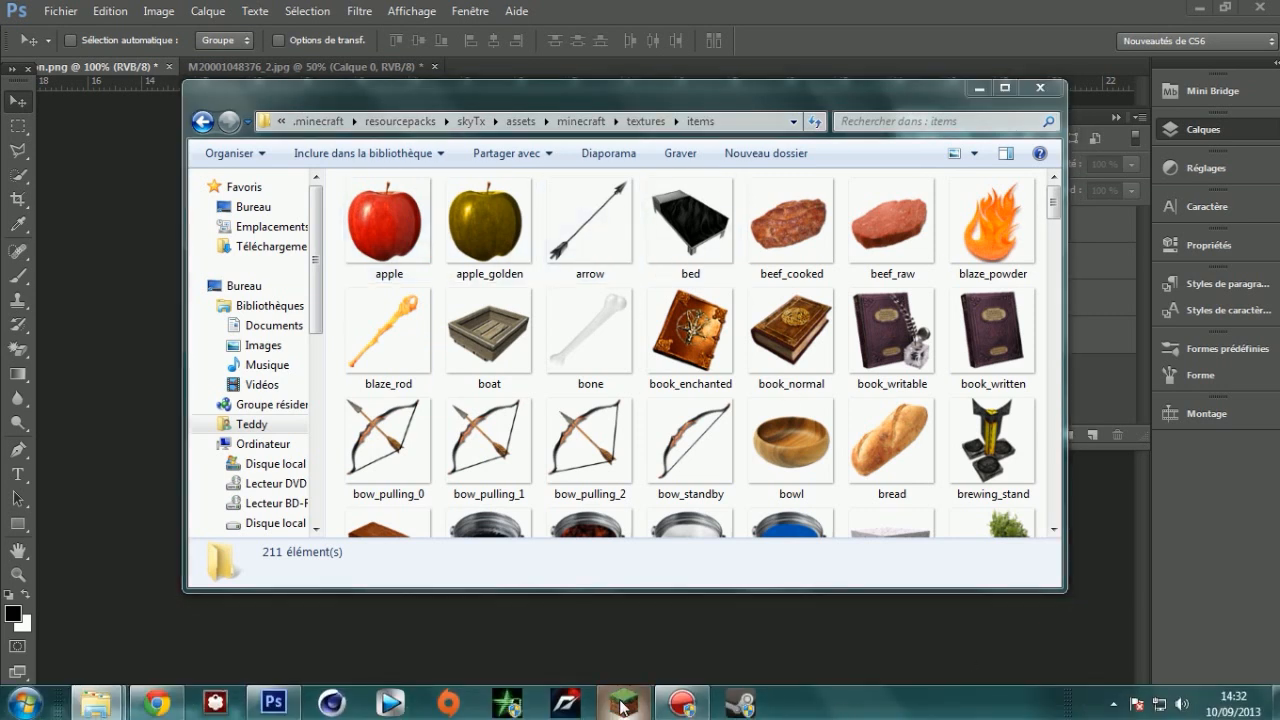
left_click(712, 386)
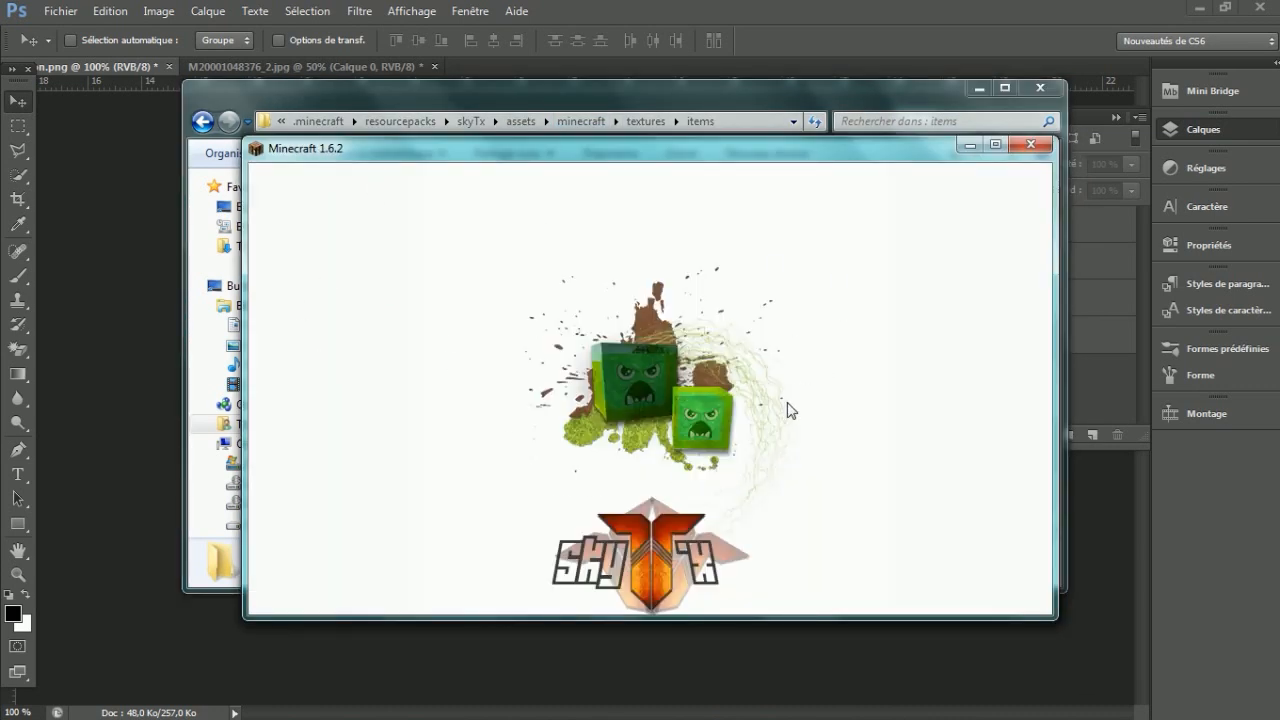
While Minecraft loads, look into the skyTx pack's gui folder and its title subfolder, and return to the items folder
left_click(516, 108)
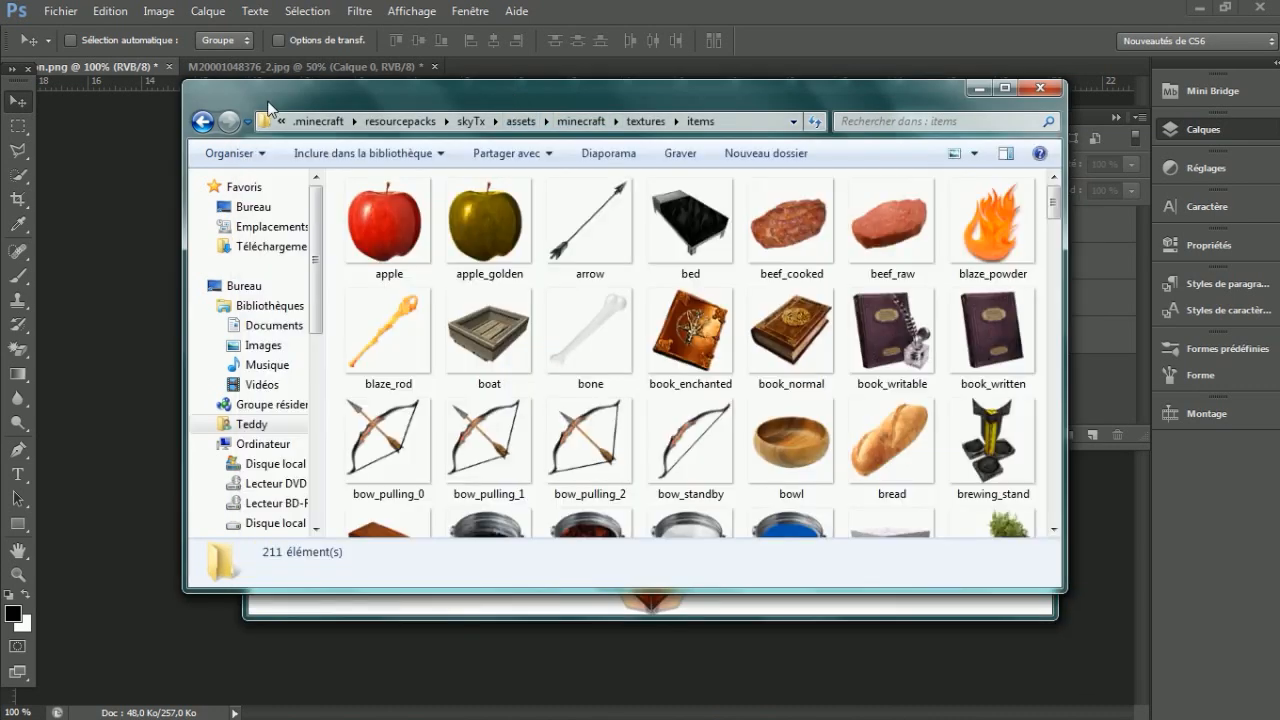
left_click(203, 121)
double_click(408, 303)
left_click(503, 224)
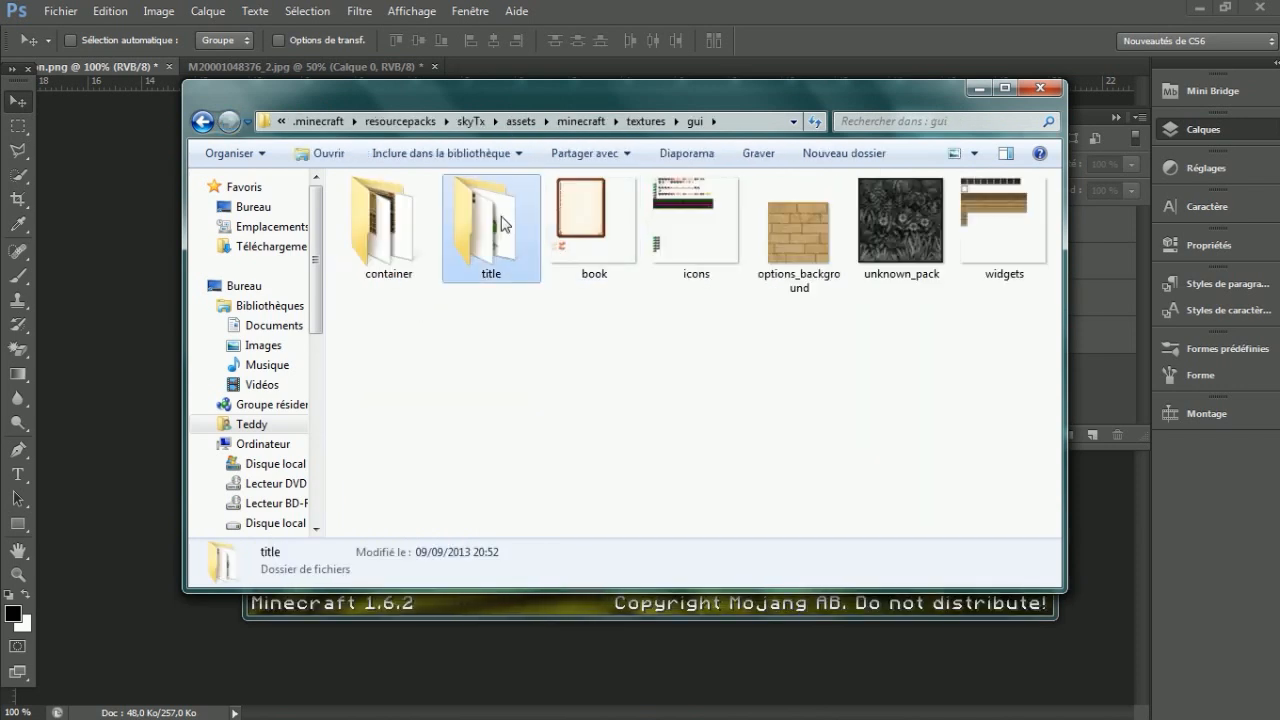
double_click(503, 224)
left_click(203, 121)
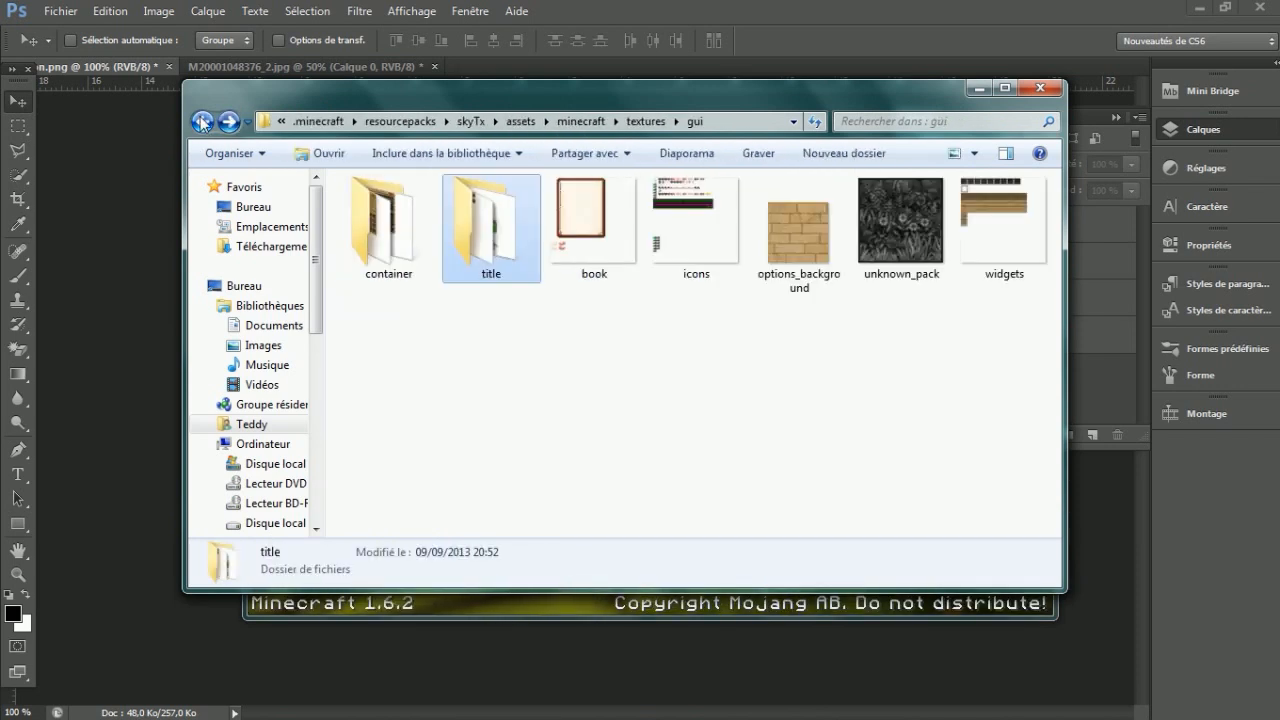
left_click(203, 121)
double_click(409, 336)
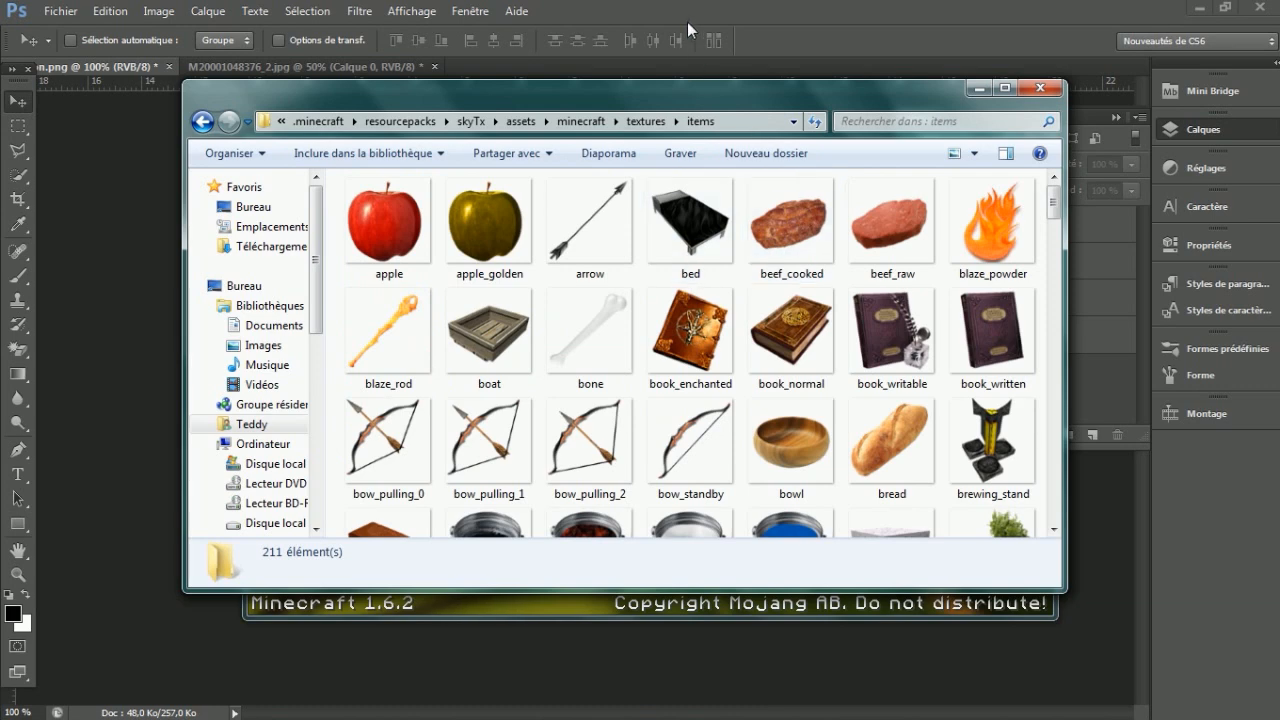
Bring Minecraft forward, join the multiplayer server and set clear weather with the command /weather sun
left_click(620, 600)
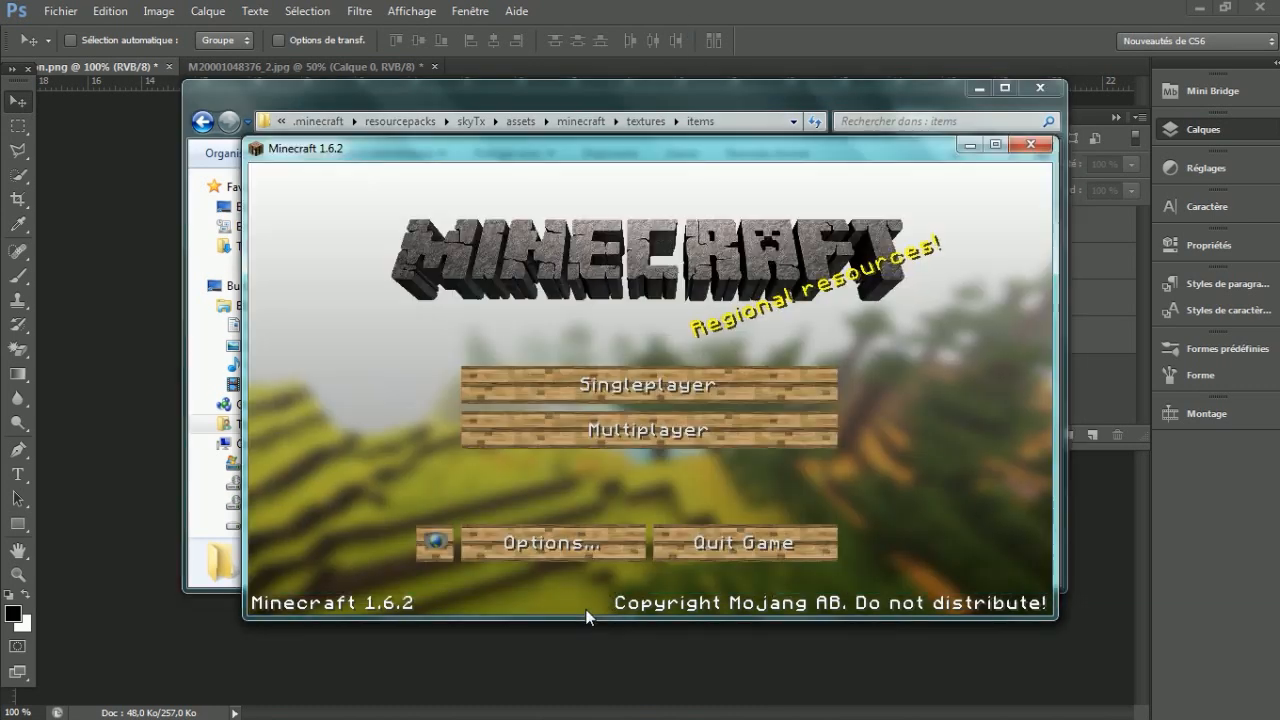
left_click(599, 423)
double_click(604, 258)
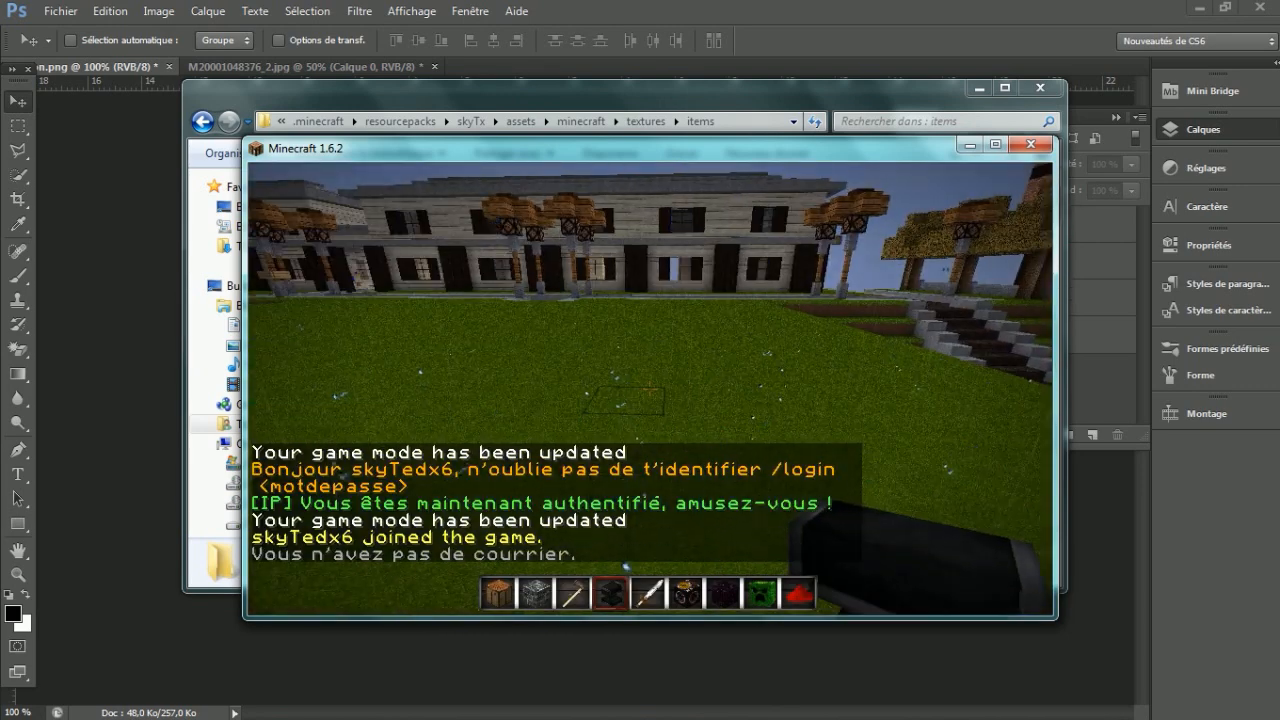
type("t/weather sun")
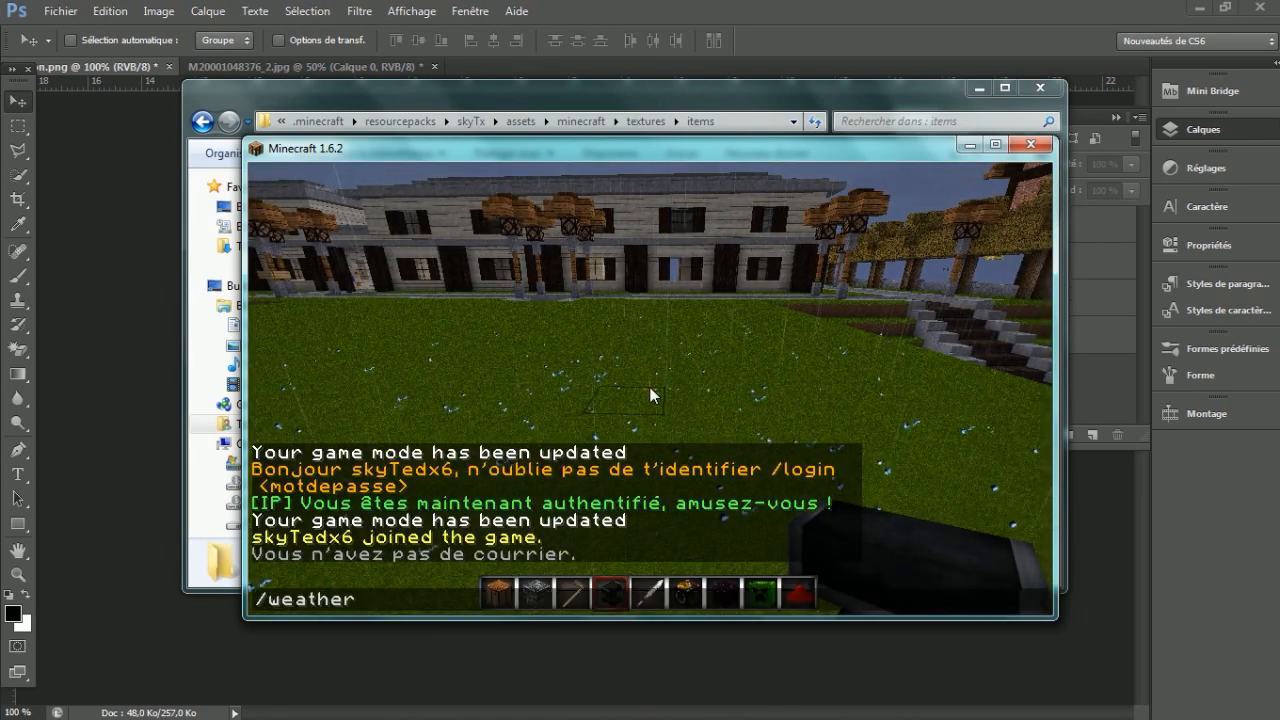
key("Return")
Check the music and sound settings in the game options and return to the game
key("Escape")
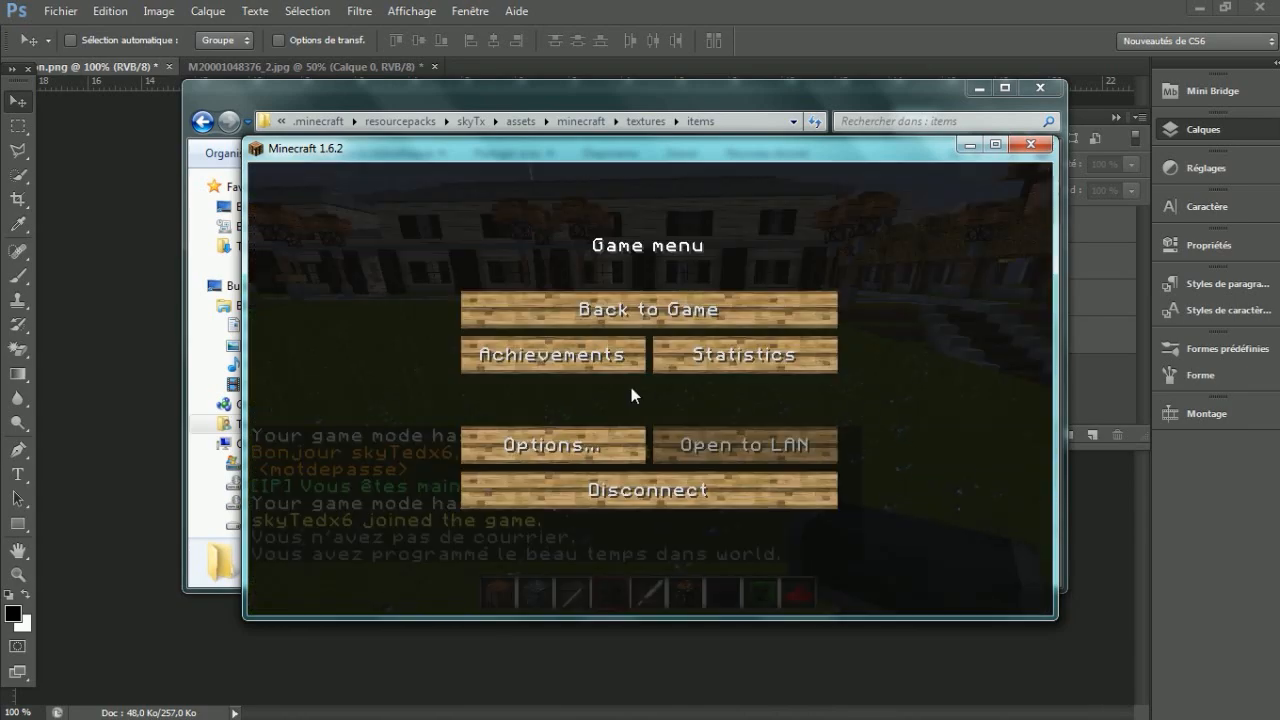
left_click(570, 455)
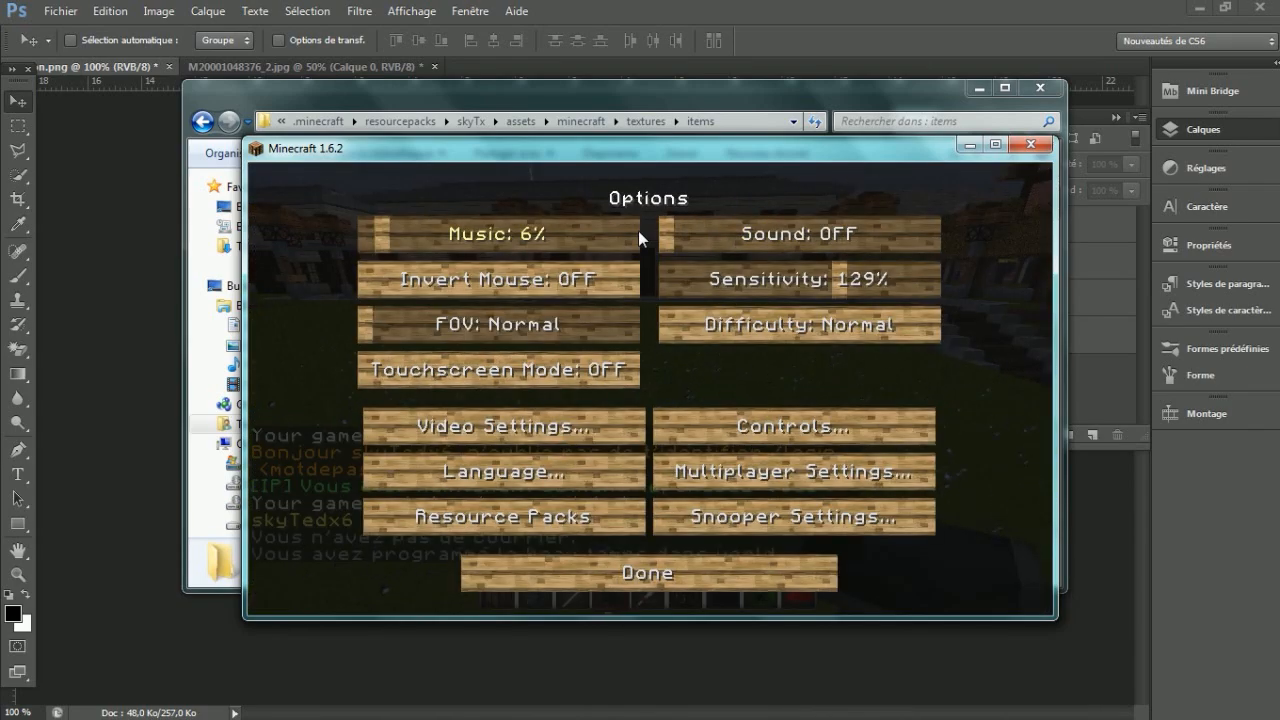
left_click(636, 577)
key("Escape")
Take a bed from the Decoration Blocks category of the creative inventory and place it on the grass
key("e")
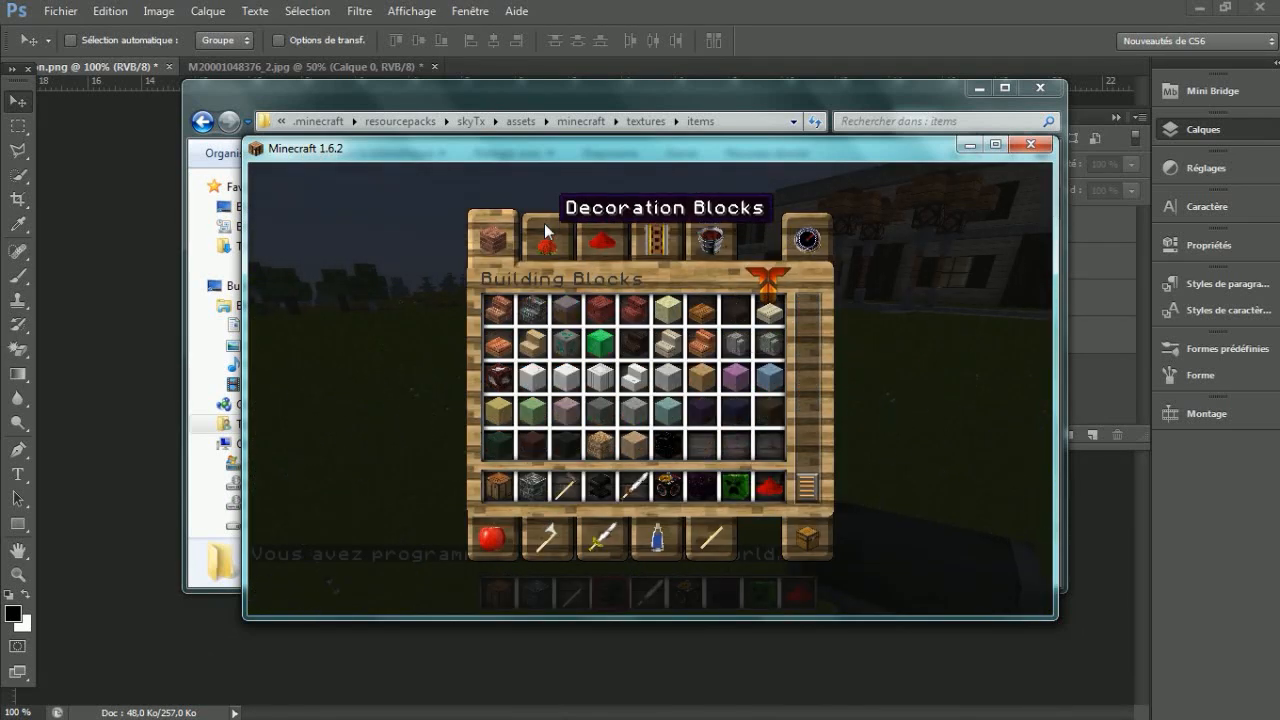
left_click(548, 236)
scroll(690, 400, "down", 1)
key("e")
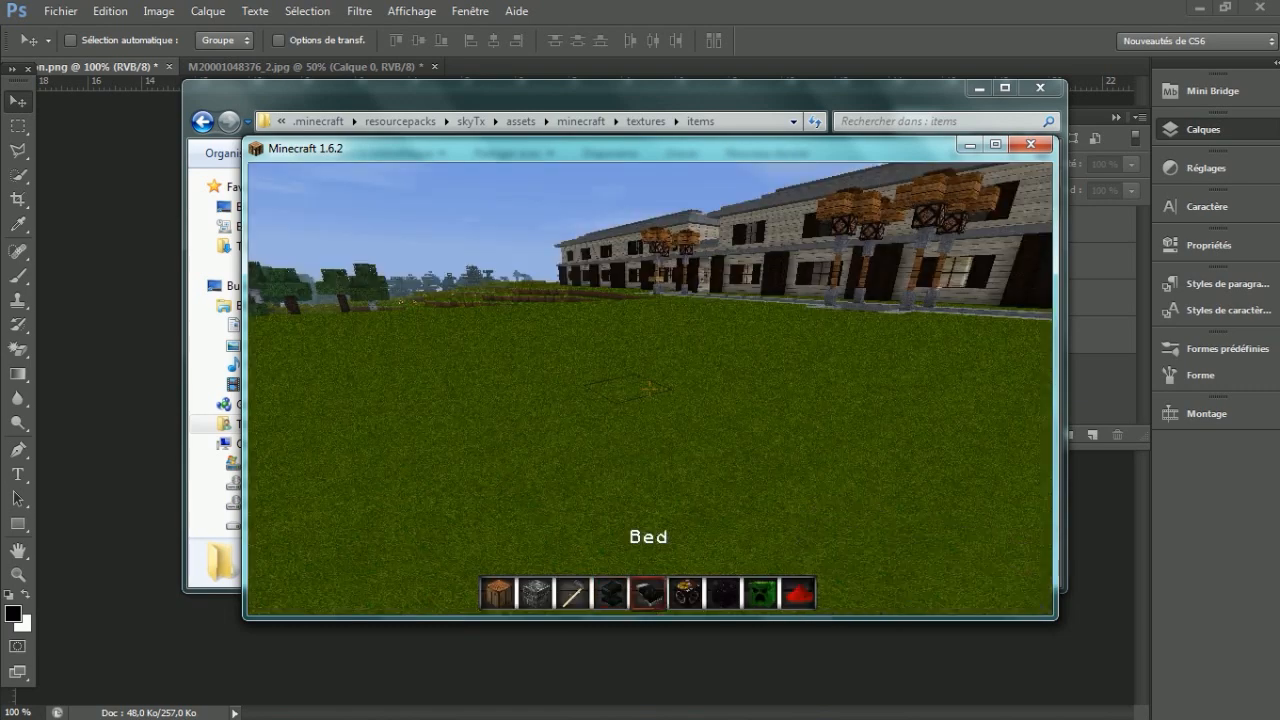
right_click(650, 389)
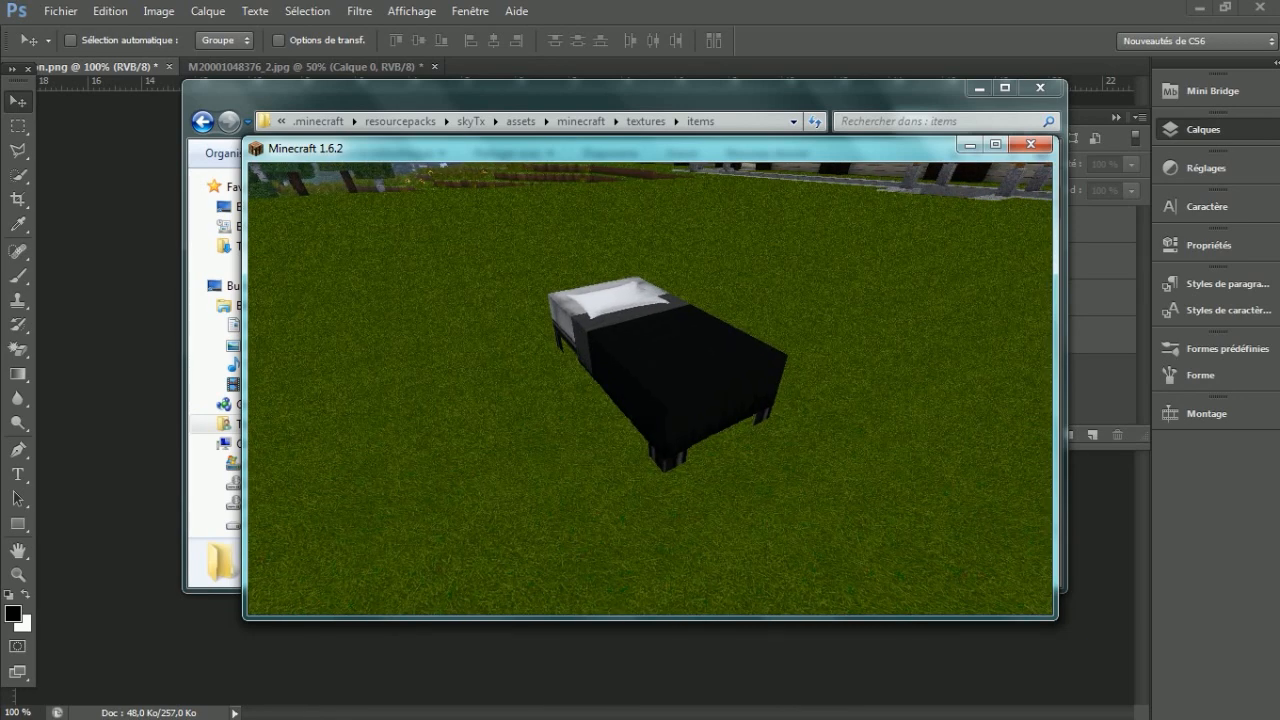
Take a game screenshot of the placed bed with the interface hidden, restore the interface and break the bed
key("F2")
key("F1")
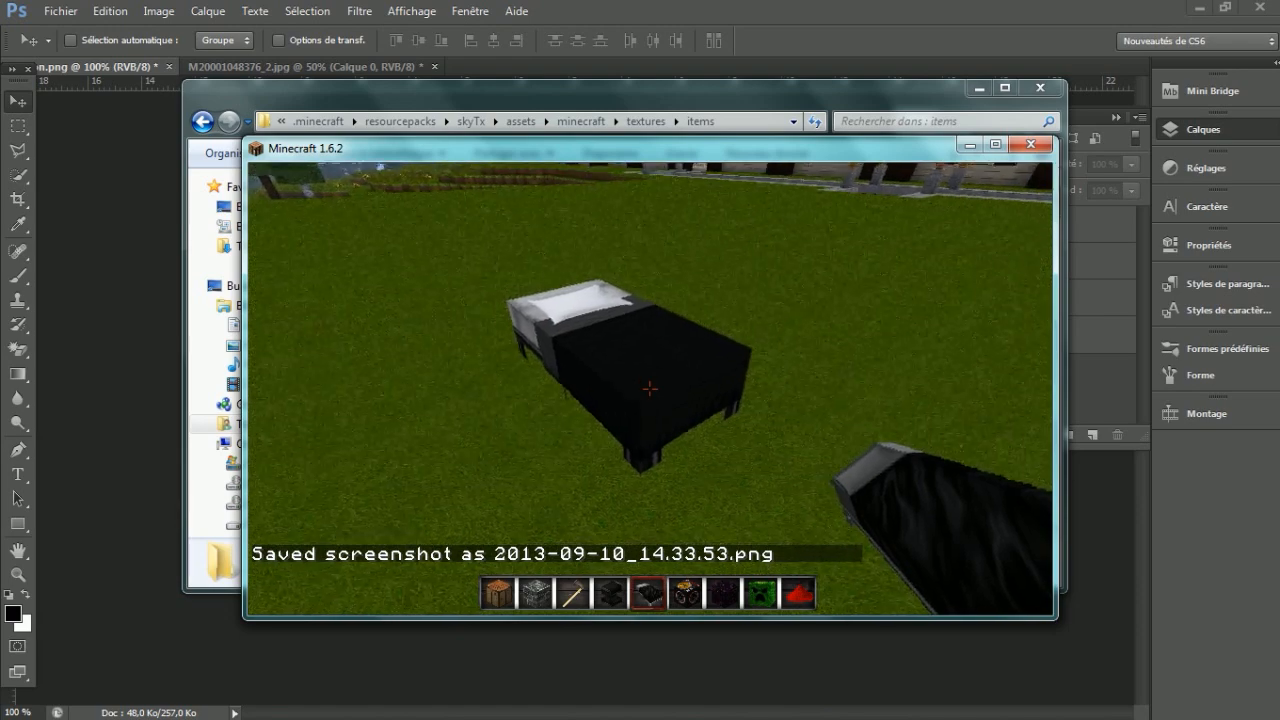
left_click(649, 389)
Disconnect from the server and minimize the Minecraft window
key("Escape")
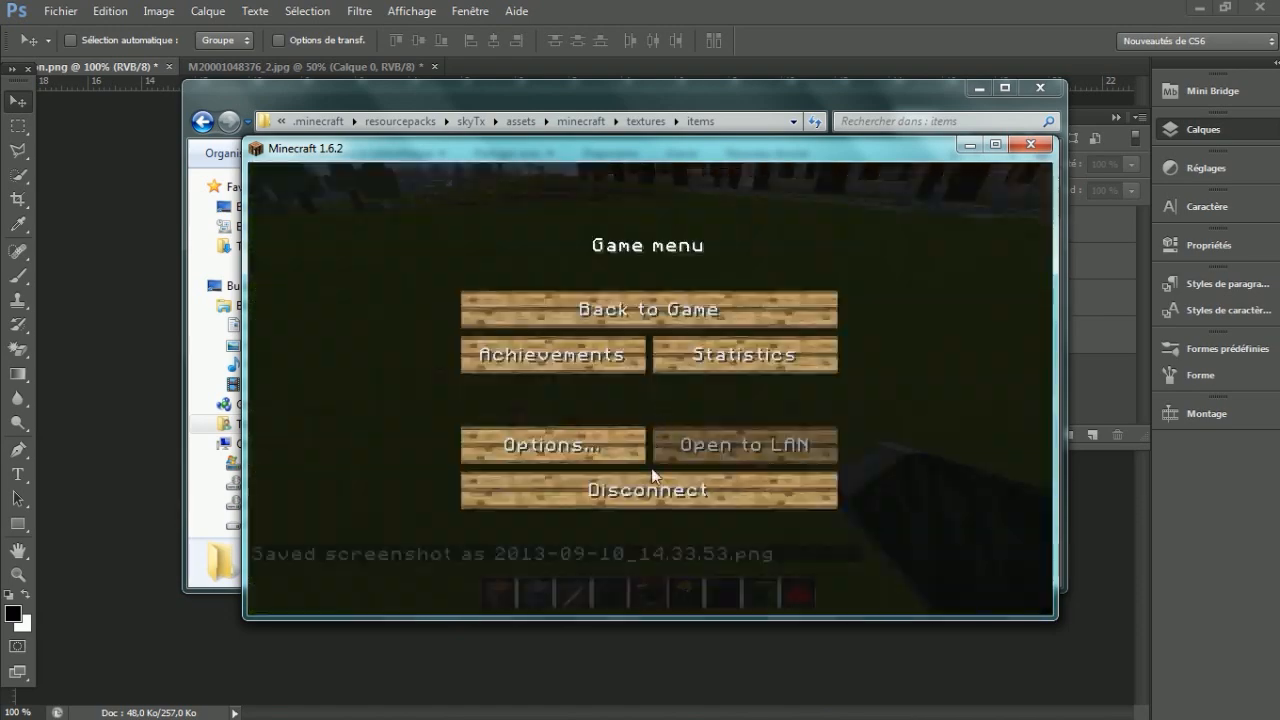
left_click(652, 489)
left_click(969, 145)
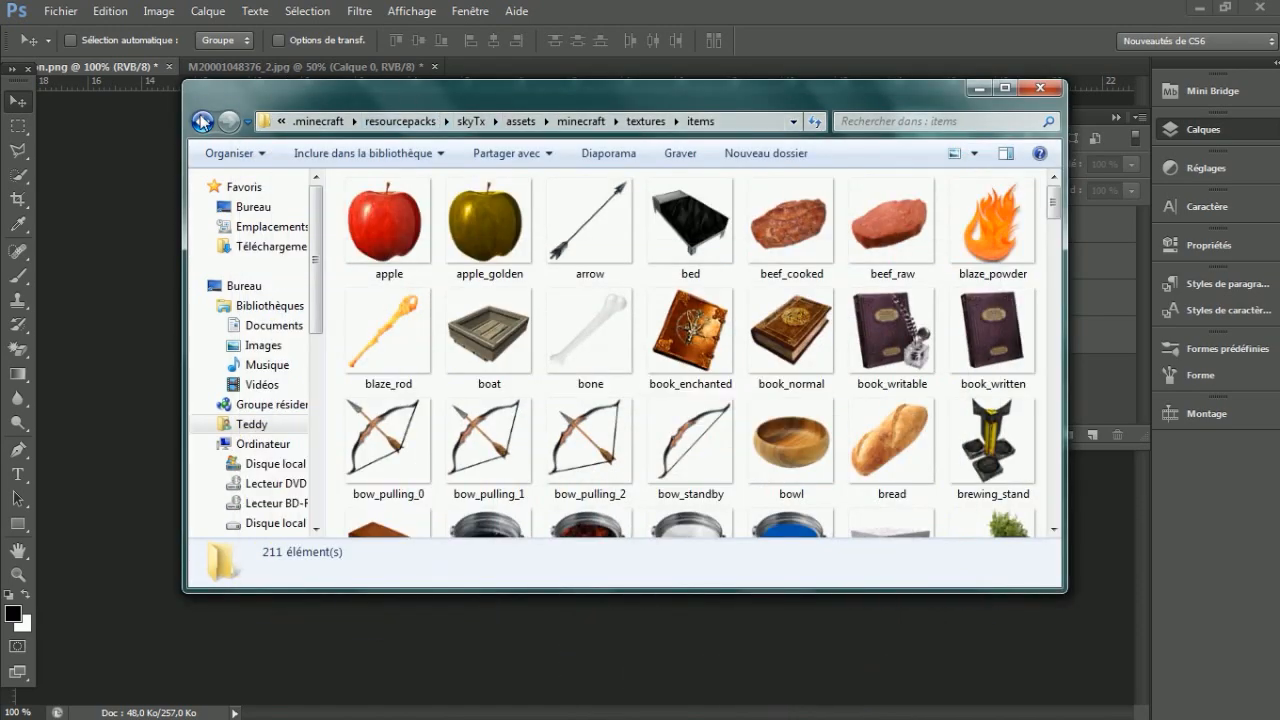
Go back up from the items folder to .minecraft and find the newest image in its screenshots folder
left_click(202, 122)
left_click(202, 122)
left_click(202, 122)
left_click(202, 122)
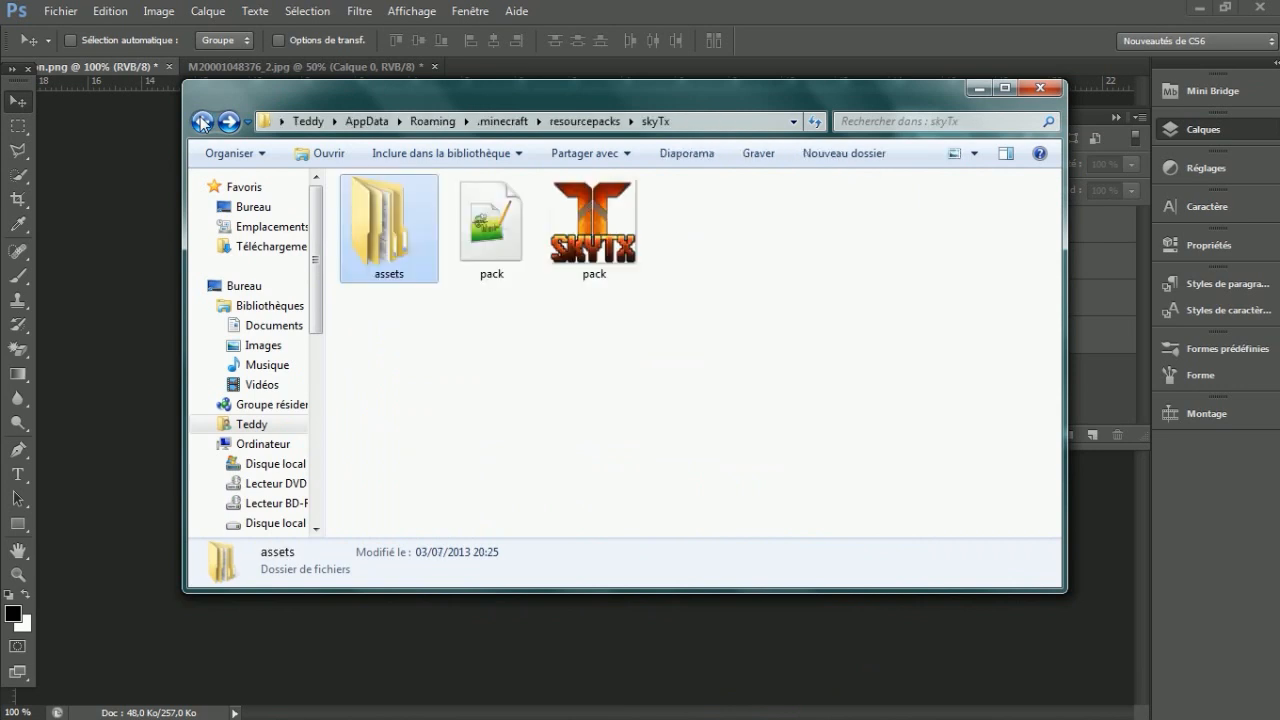
left_click(202, 122)
left_click(202, 122)
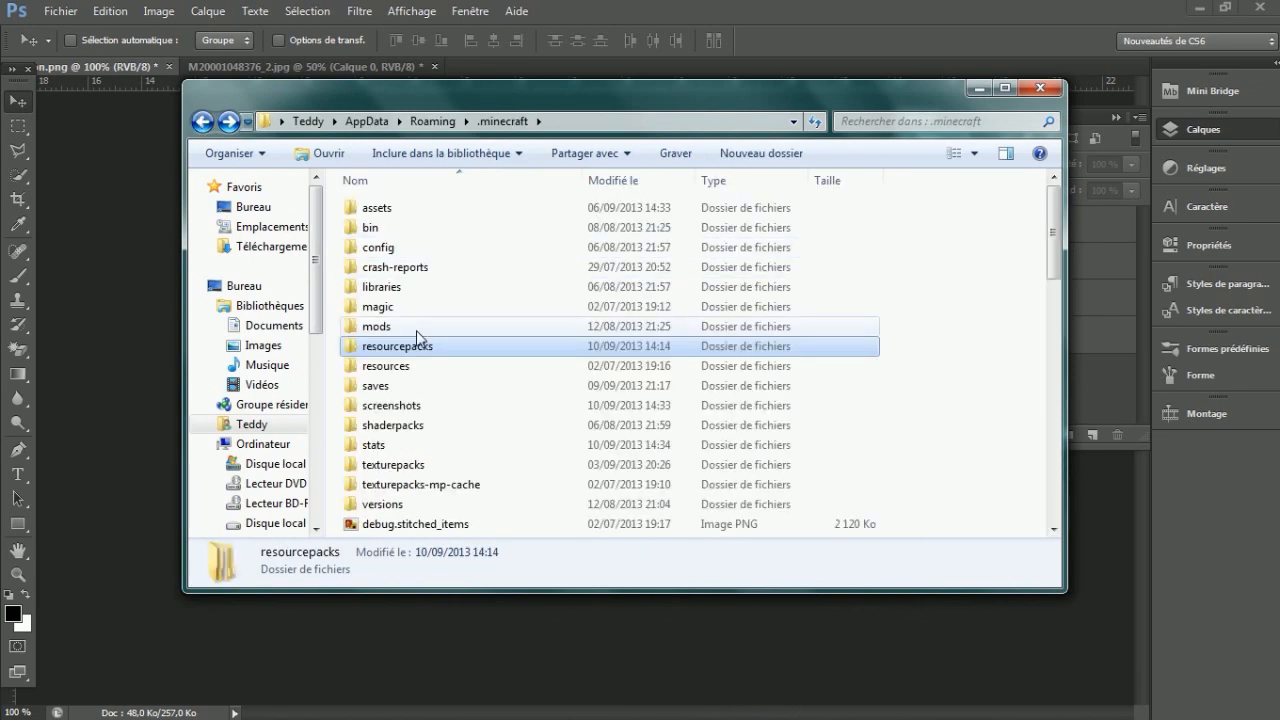
double_click(395, 405)
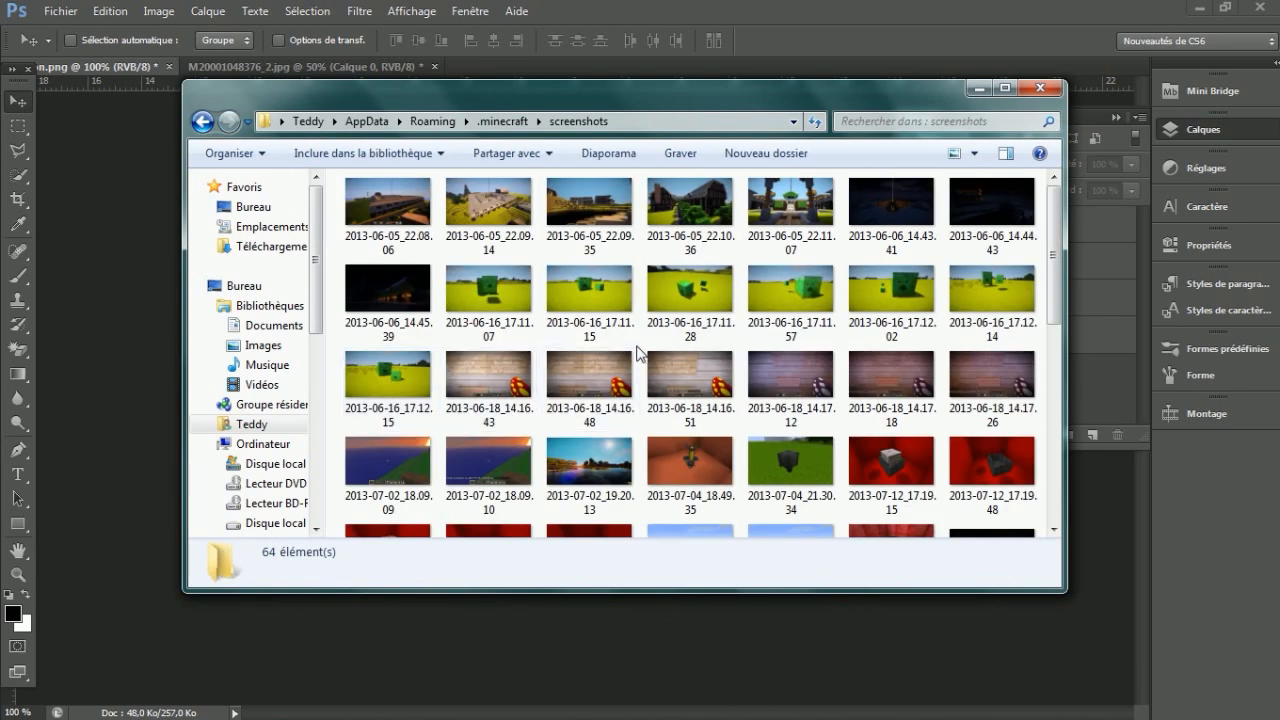
scroll(602, 280, "down", 6)
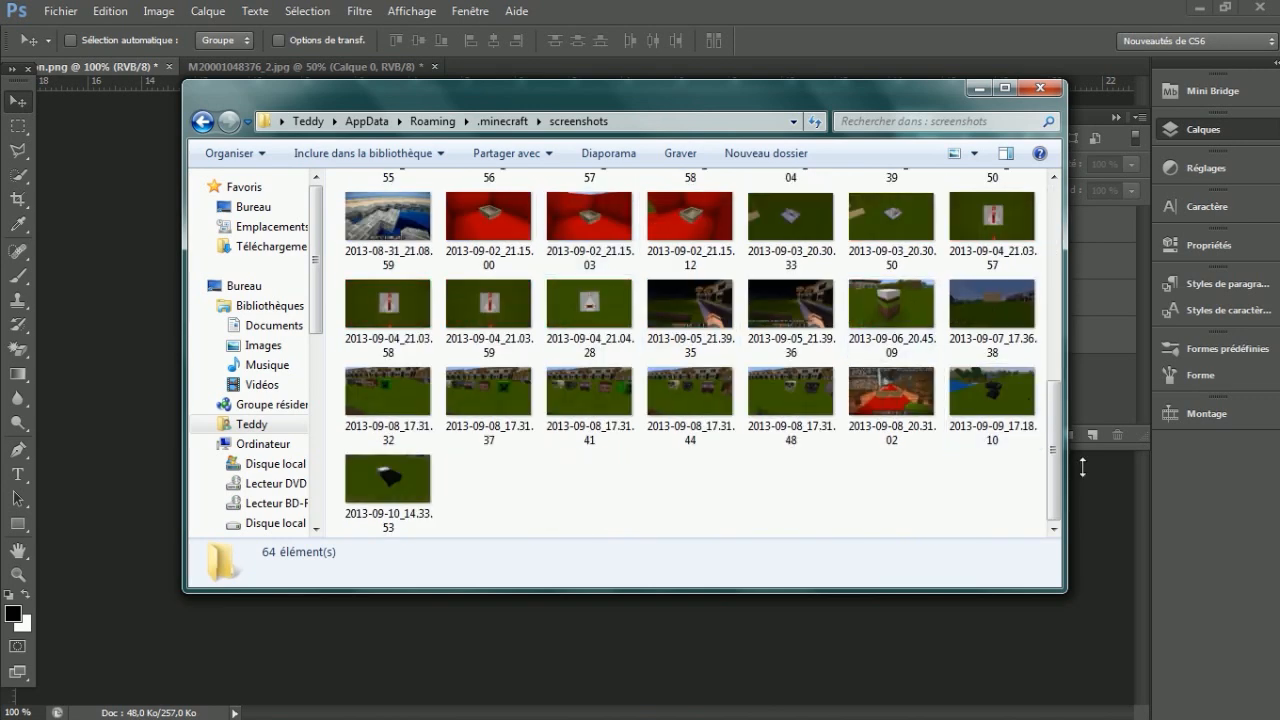
Preview the older cauldron and furnace minecart screenshots in the photo viewer, closing each one
scroll(860, 440, "up", 5)
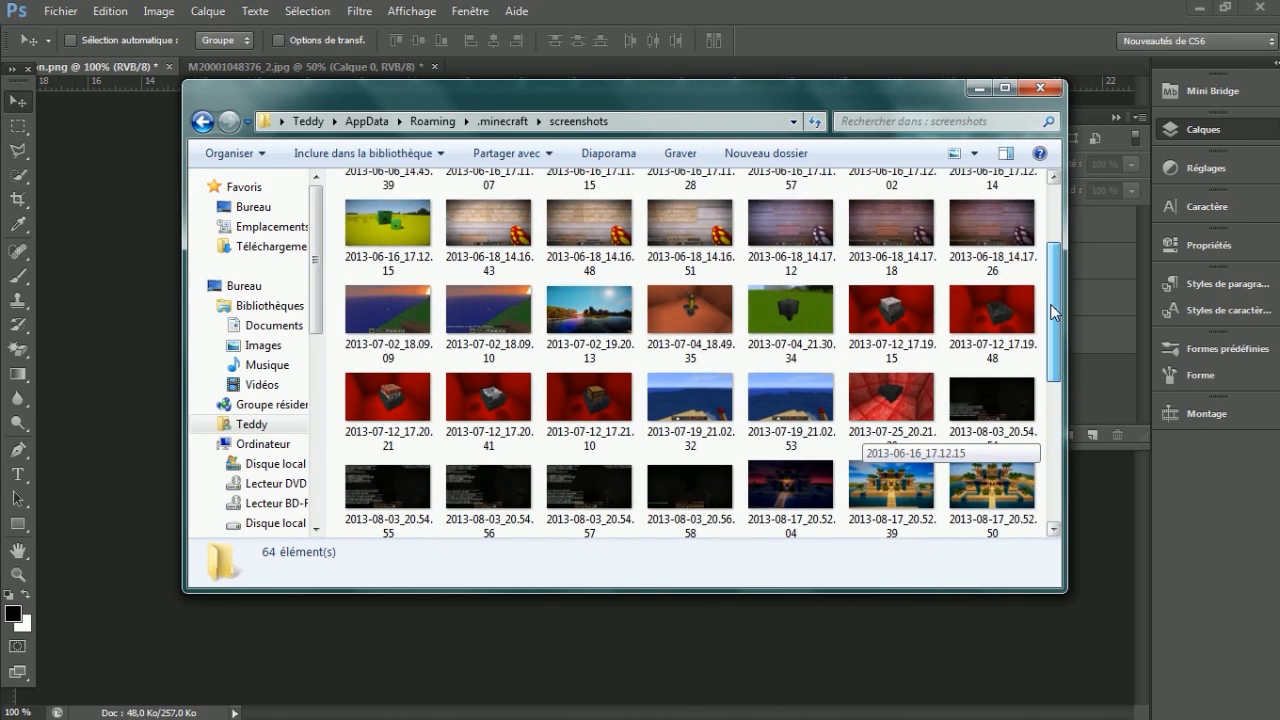
double_click(790, 308)
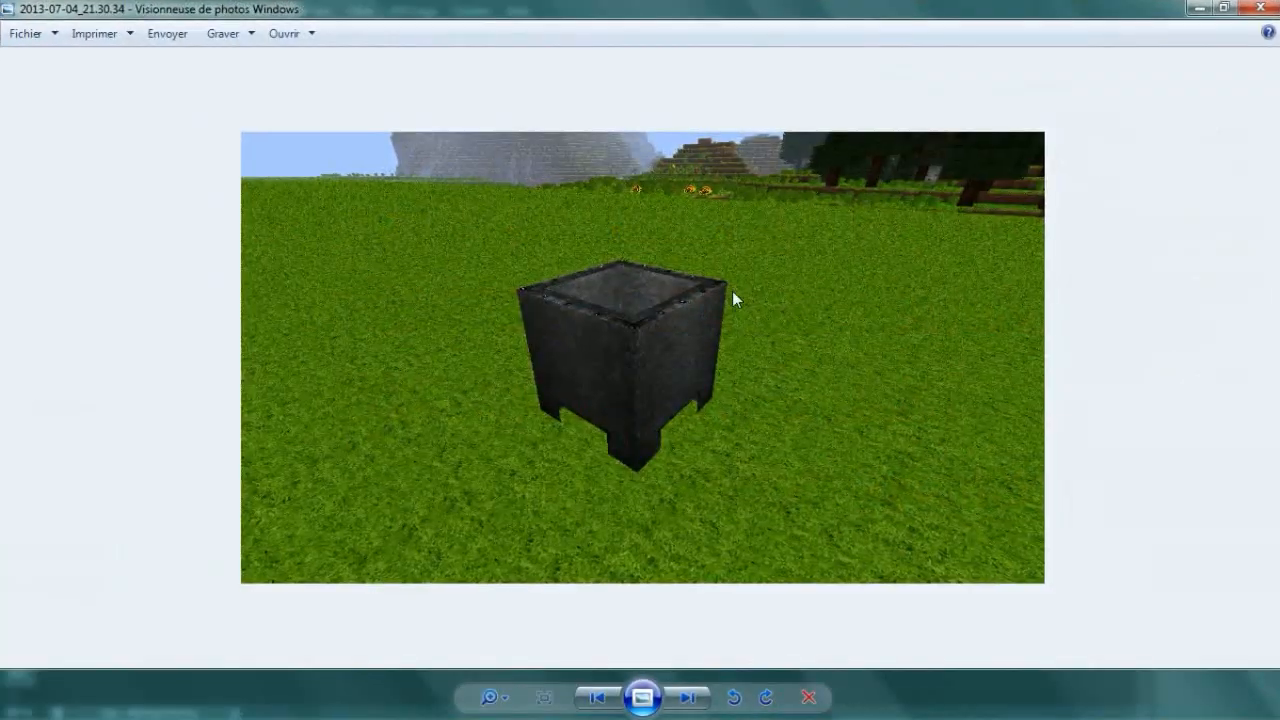
left_click(1275, 6)
double_click(909, 298)
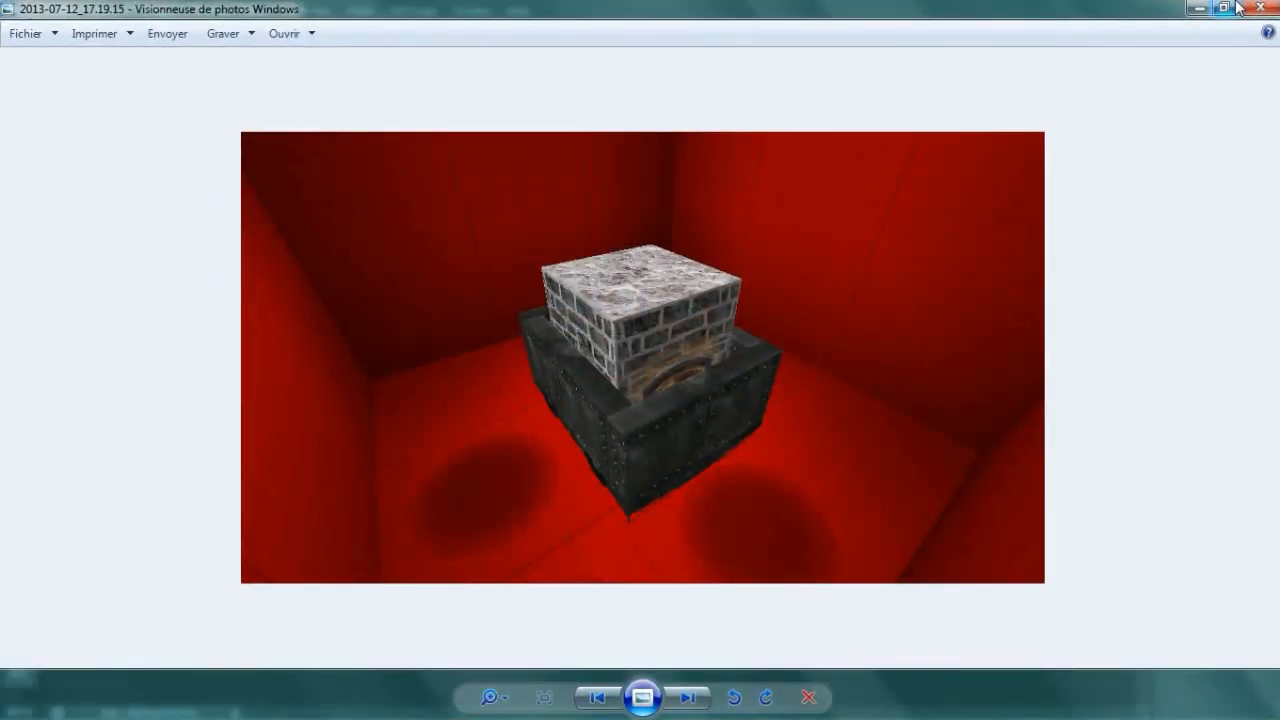
left_click(1258, 10)
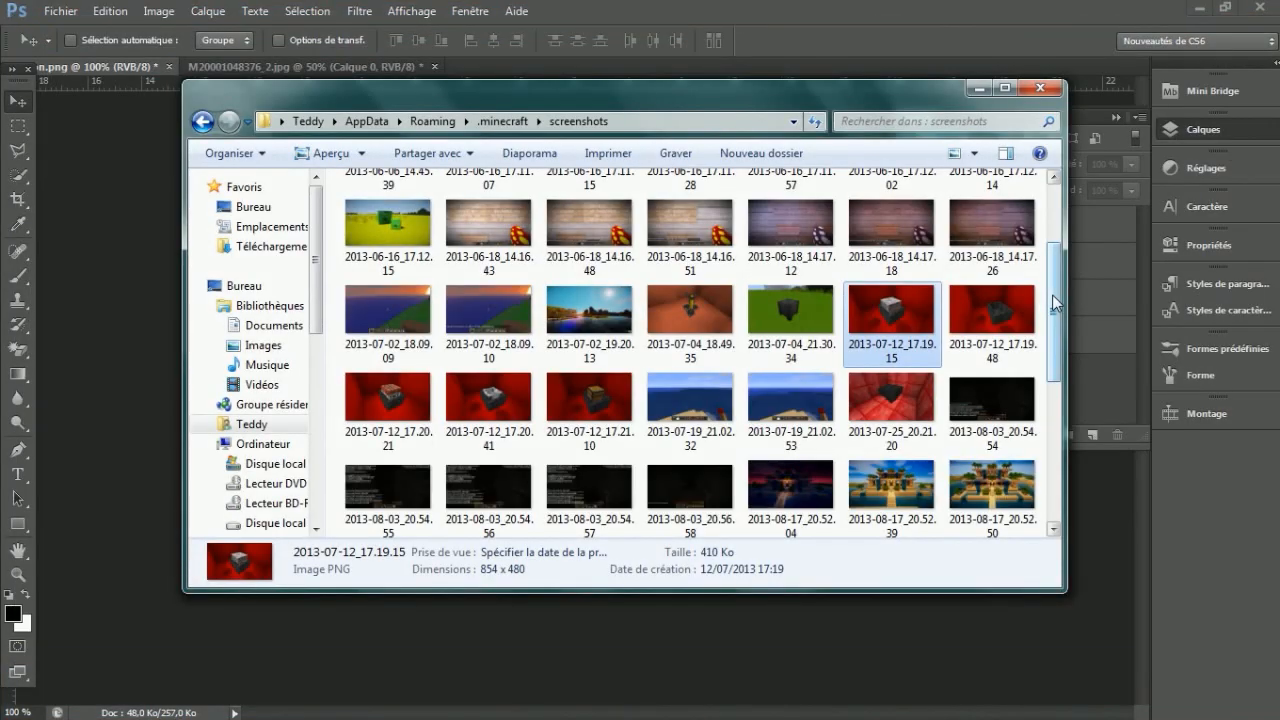
Open the bed screenshot 2013-09-10_14.33.53.png as a separate Photoshop document and convert its background into a regular layer
left_click_drag(1058, 305, 1062, 450)
left_click_drag(388, 482, 555, 61)
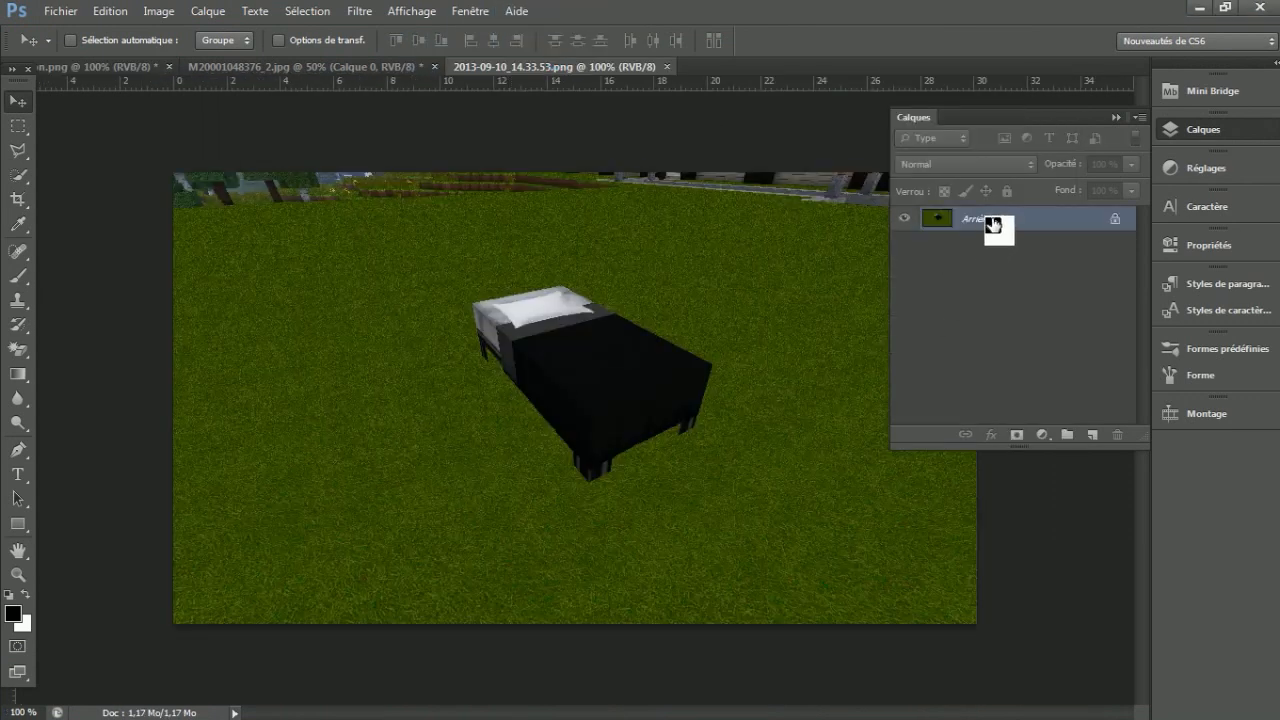
double_click(1111, 222)
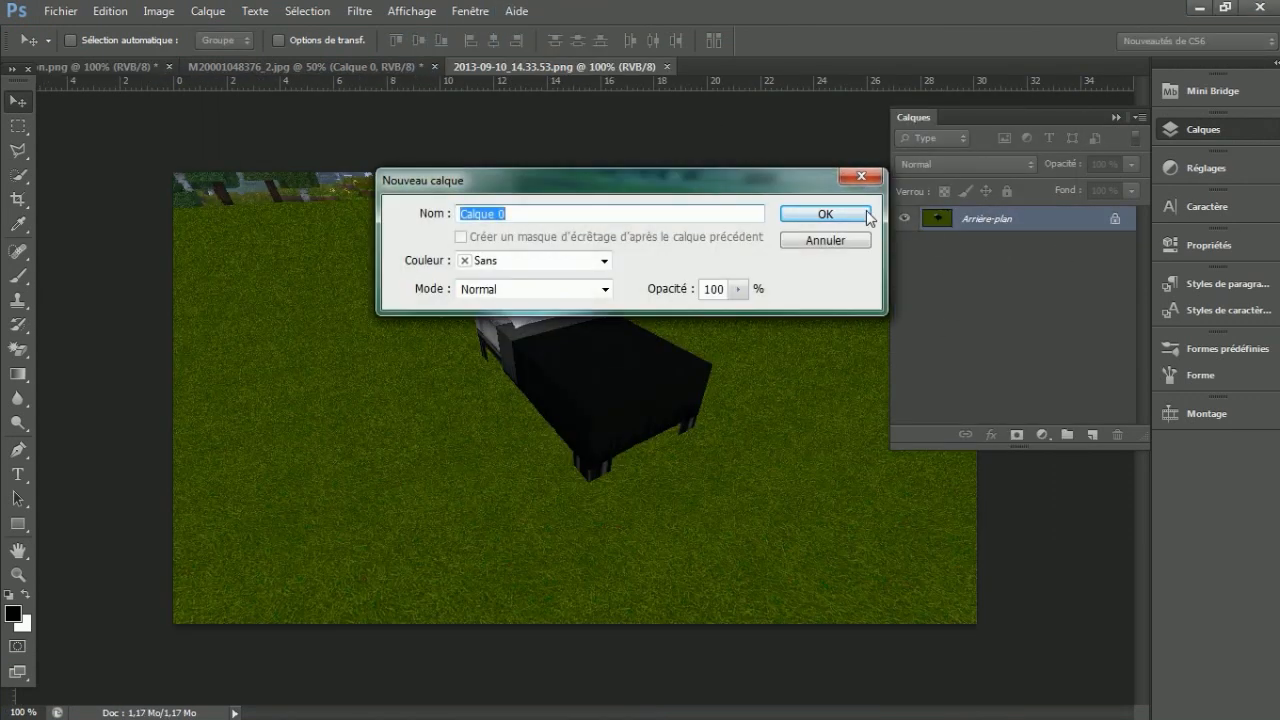
left_click(826, 218)
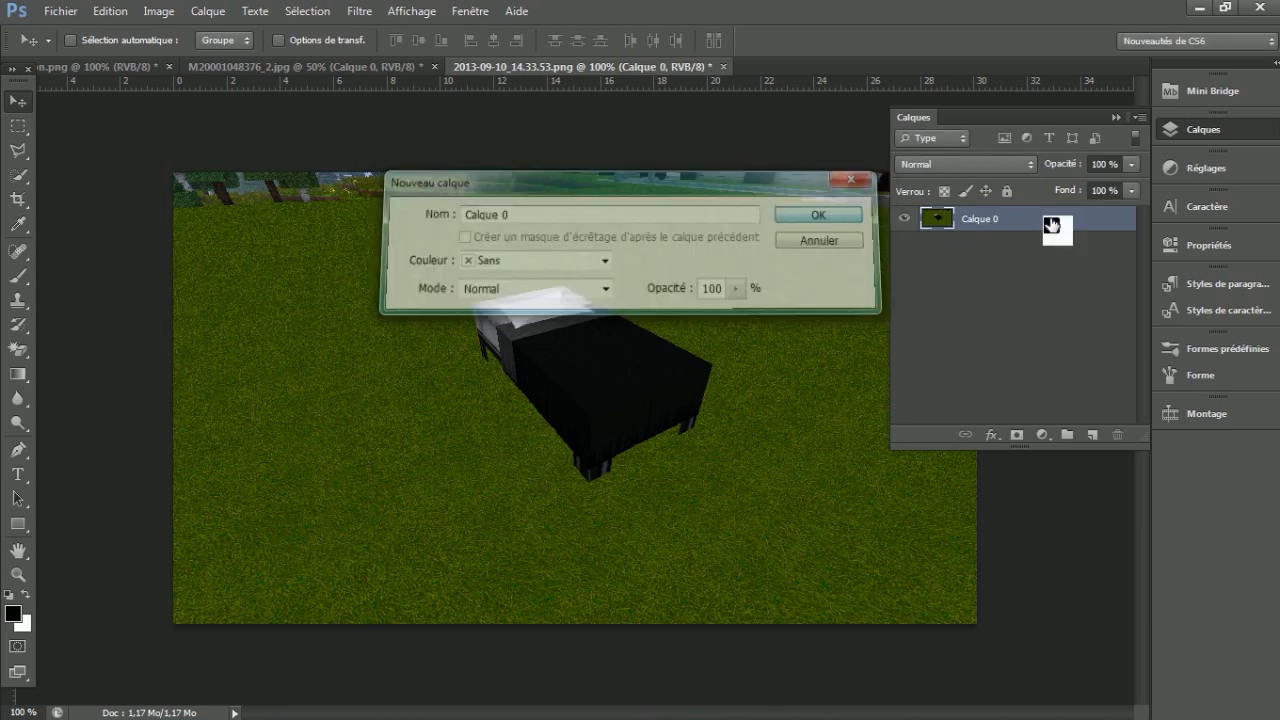
Toggle the full lock of the bed screenshot's layer on and off, and collapse the Layers panel
left_click(1008, 190)
left_click(1009, 190)
left_click(1009, 190)
left_click(1009, 190)
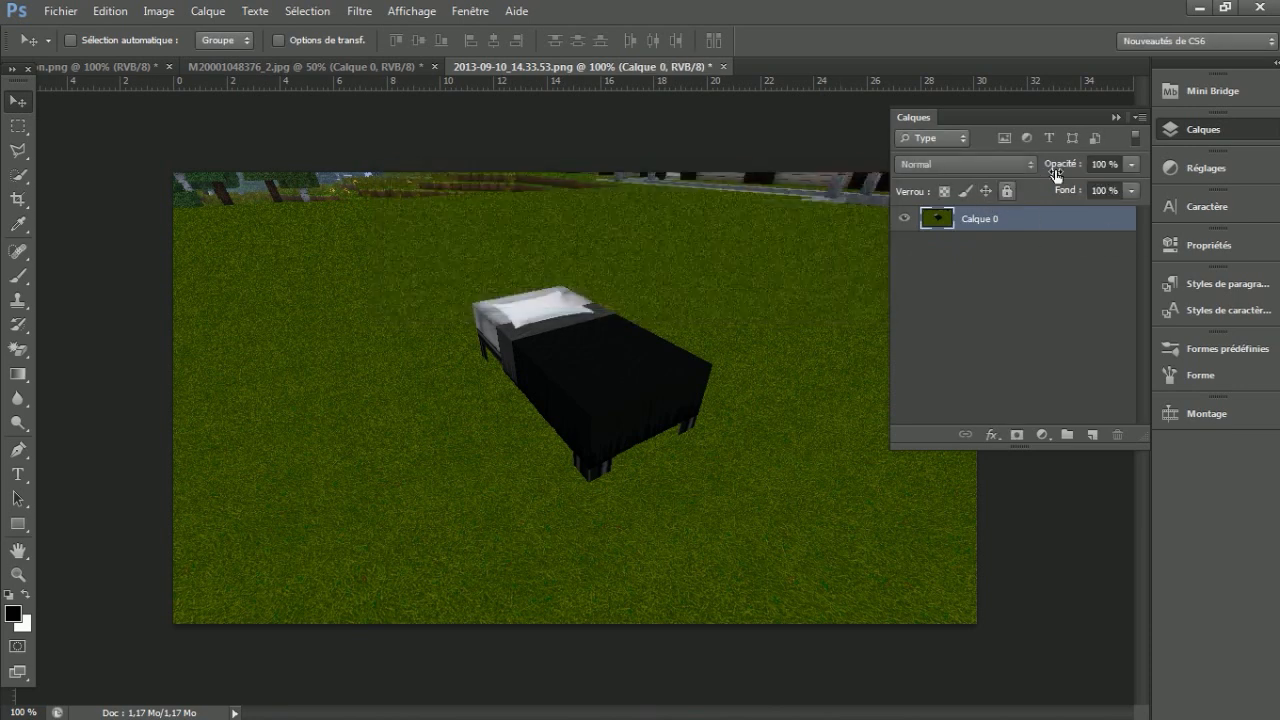
left_click(1113, 118)
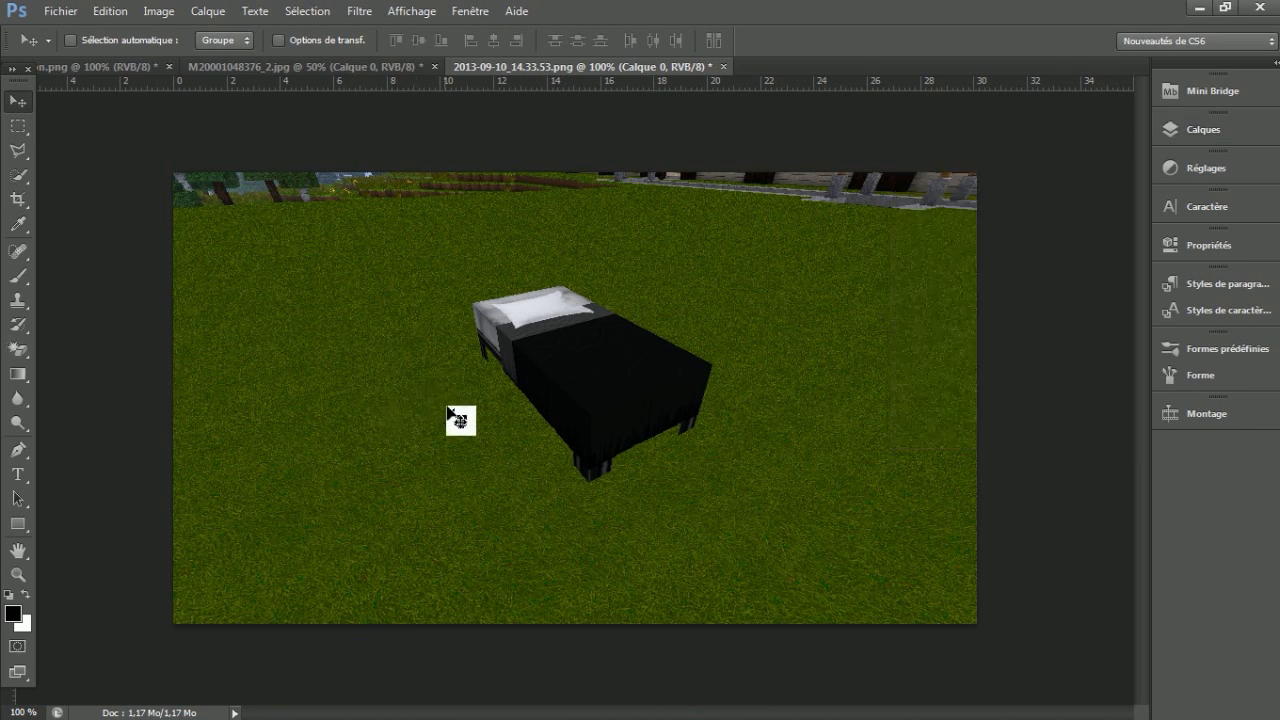
Select the bed with the Quick Selection tool and deselect it
left_click(18, 175)
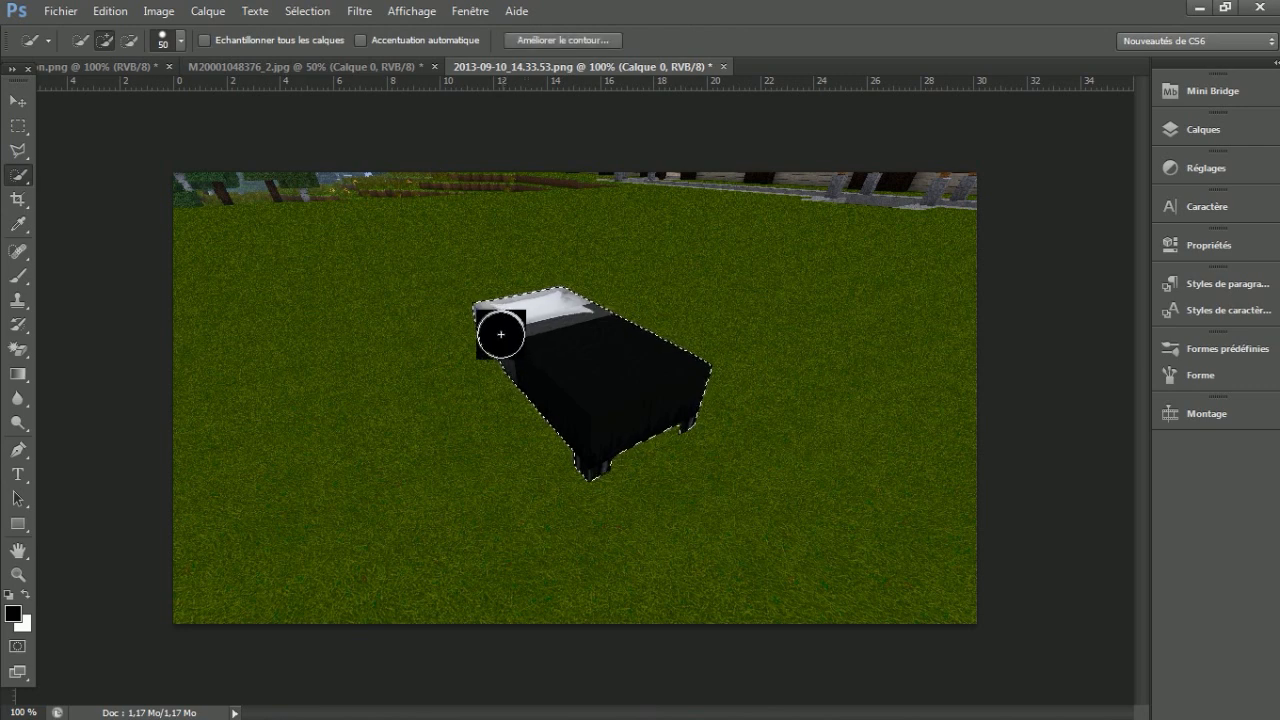
right_click(589, 351)
left_click(630, 366)
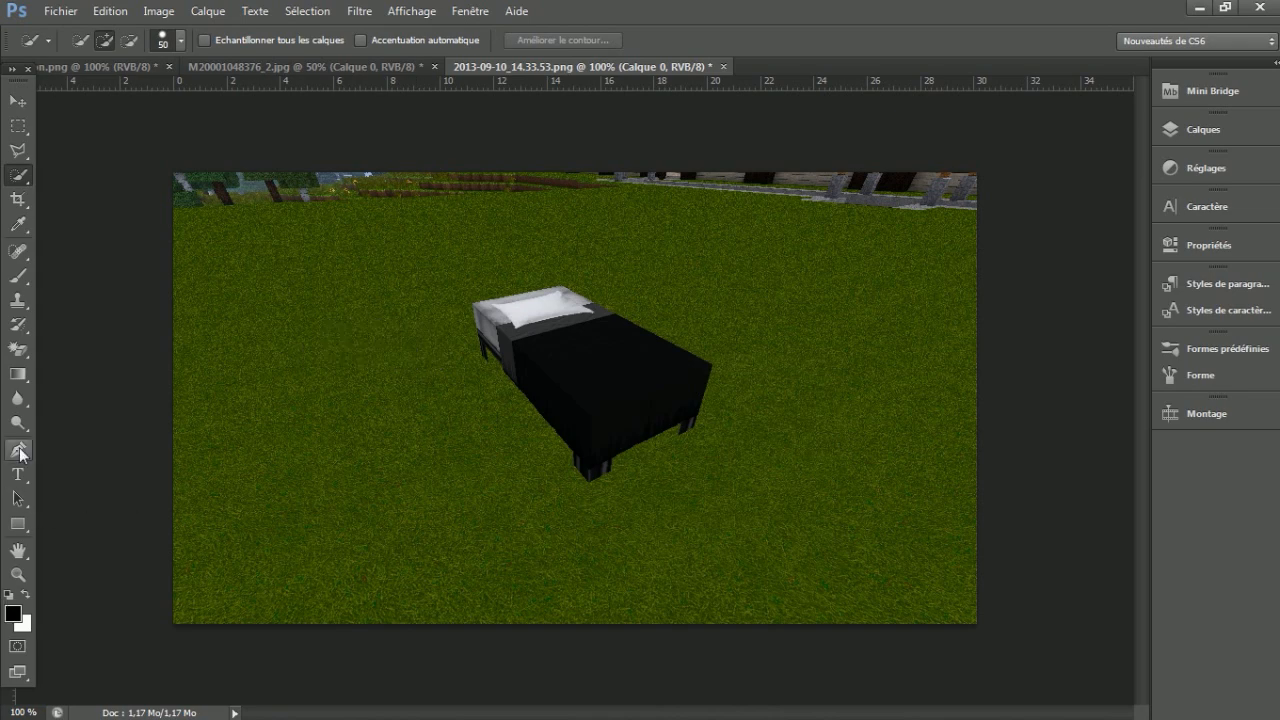
Try erasing the grass around the bed with the Magic Eraser at tolerance 32, and undo the erasure
left_click(21, 357)
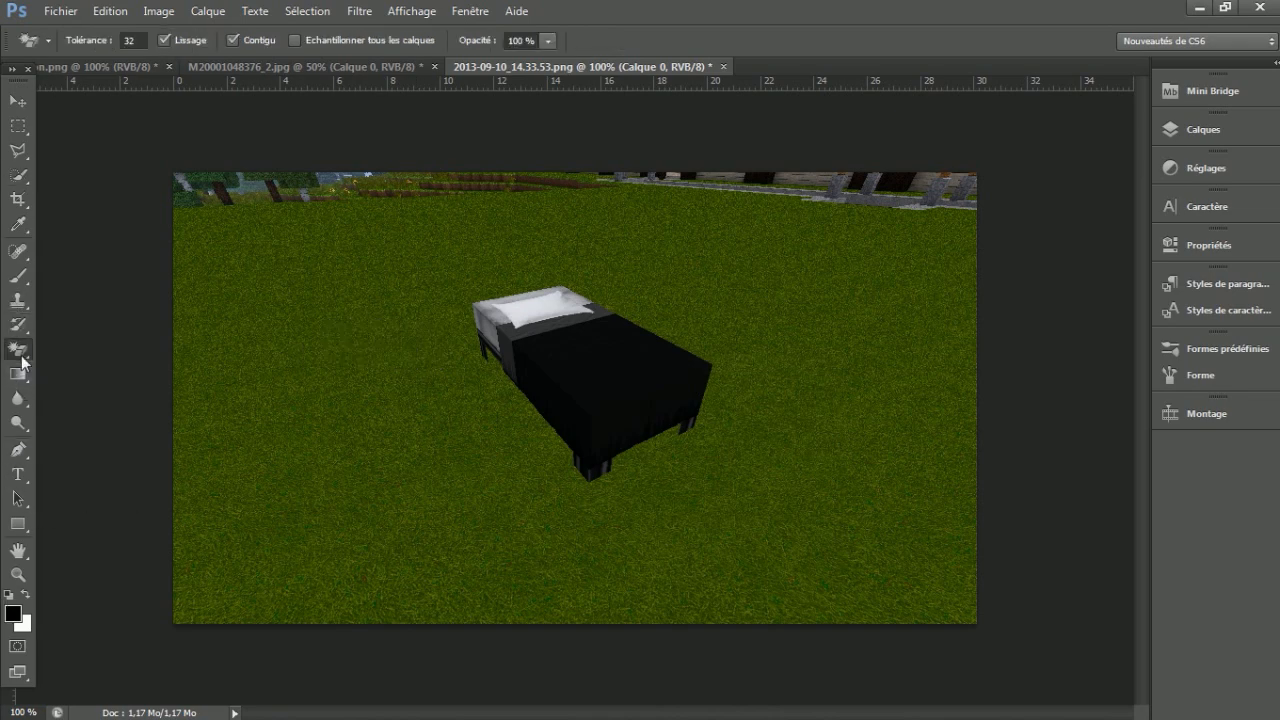
left_click(347, 392)
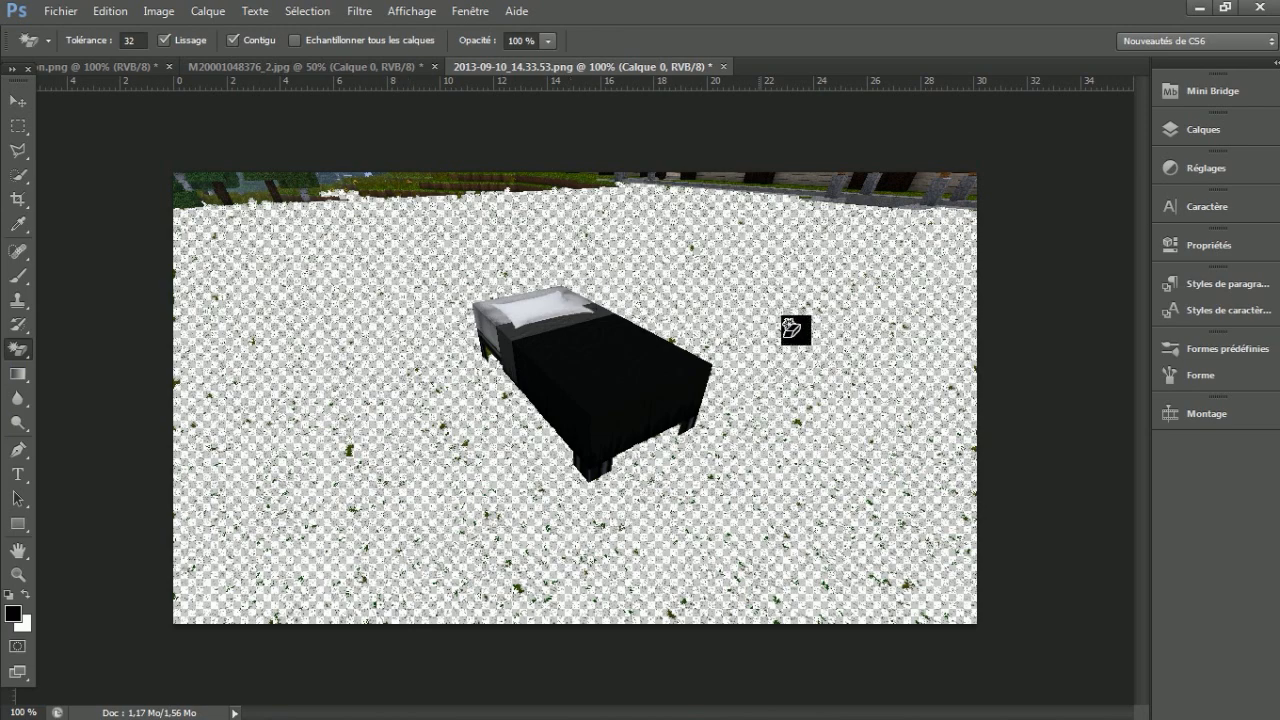
left_click(110, 11)
left_click(150, 31)
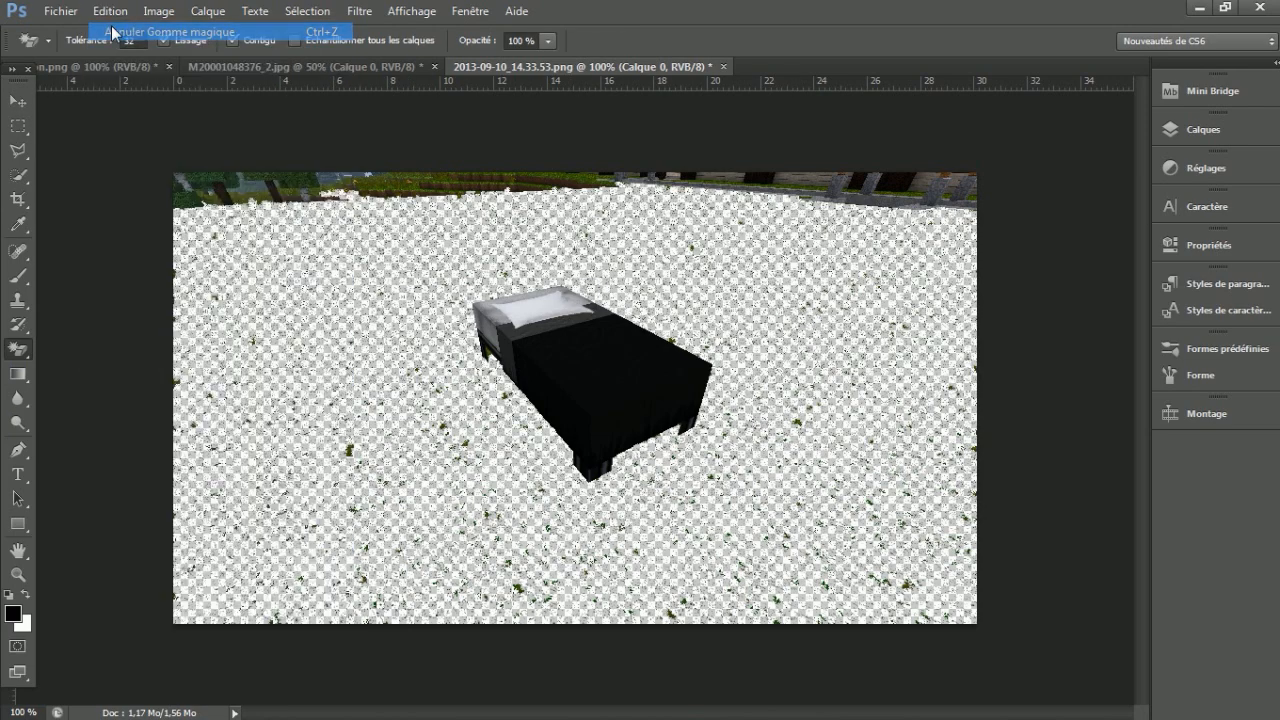
Step back through the Magic Eraser edits to restore the grass around the bed
left_click(110, 11)
left_click(140, 67)
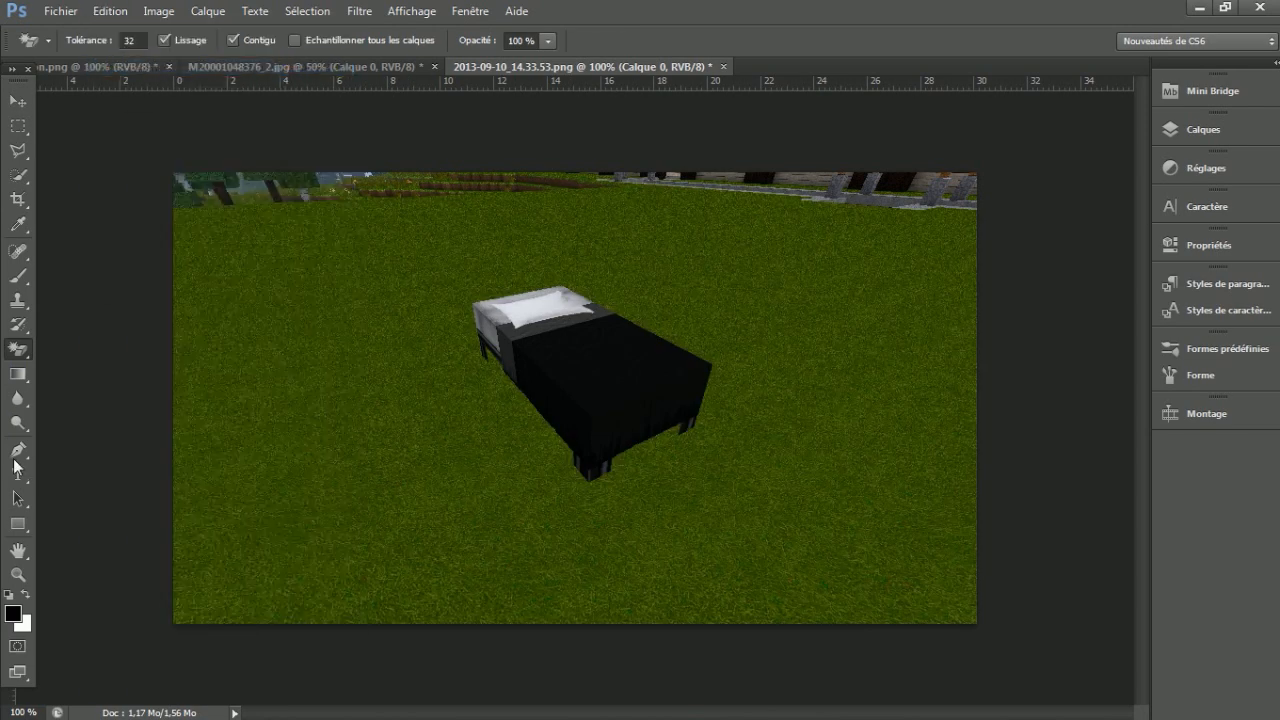
Start a Pen tool path at the bed's rear leg and trace around the head end and far long side to the far front leg
key("p")
scroll(673, 510, "up", 2)
scroll(673, 515, "up", 2)
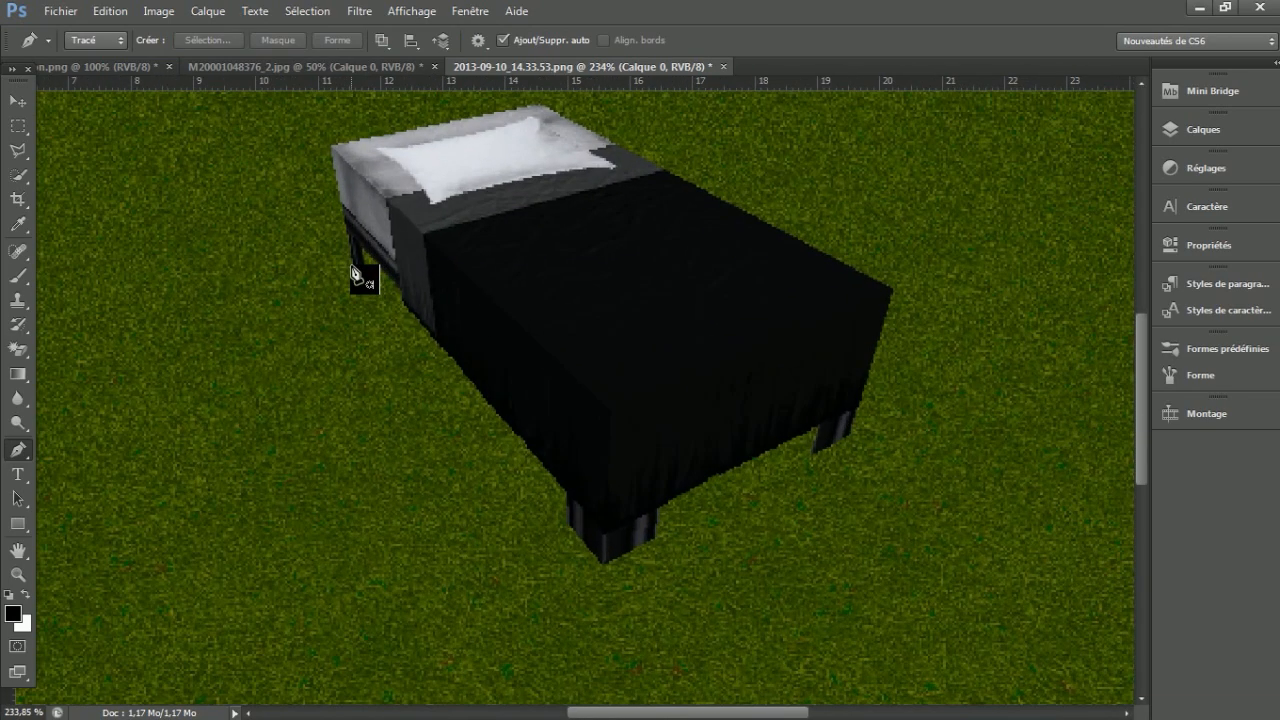
scroll(356, 272, "up", 2)
left_click(357, 271)
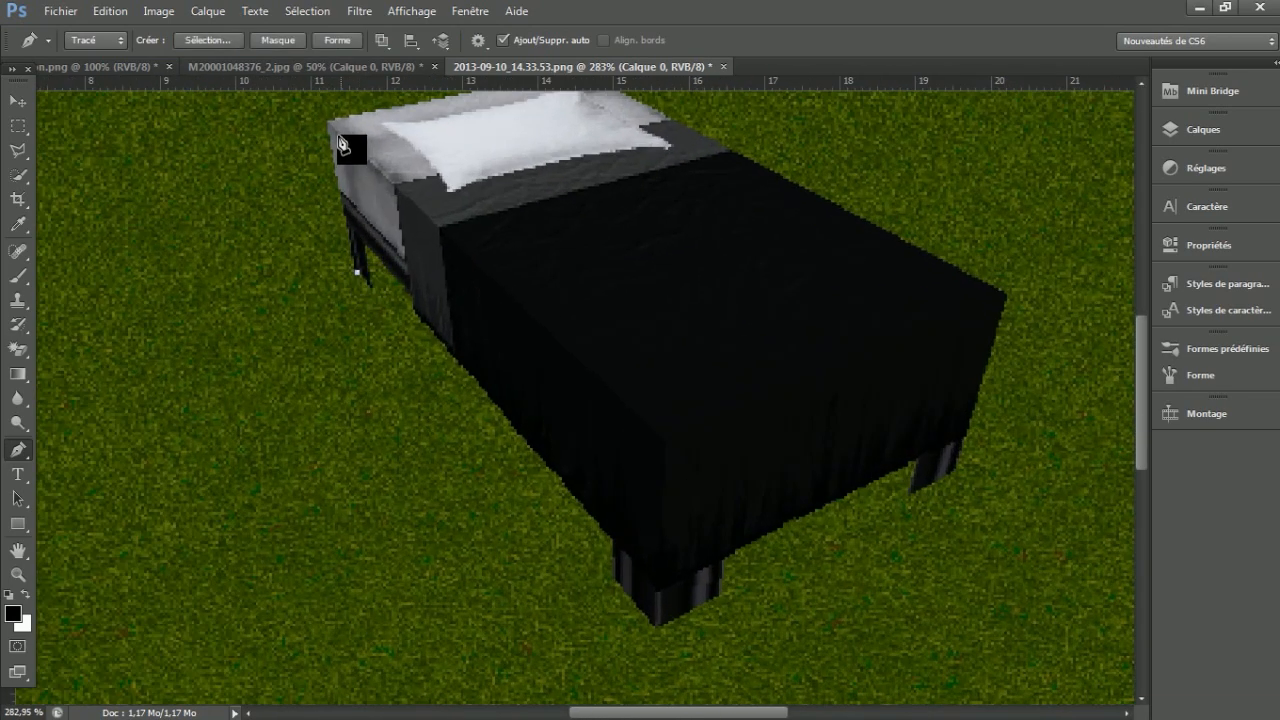
scroll(691, 177, "up", 2)
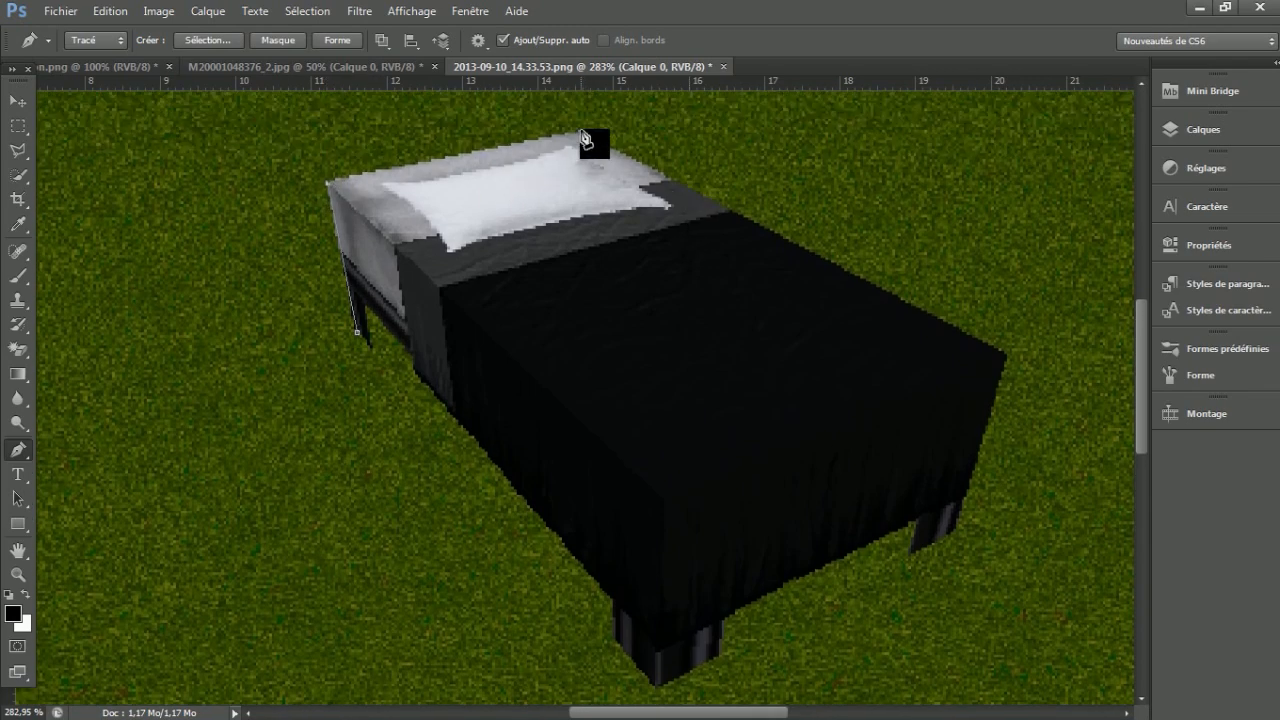
left_click(1002, 355)
left_click(954, 527)
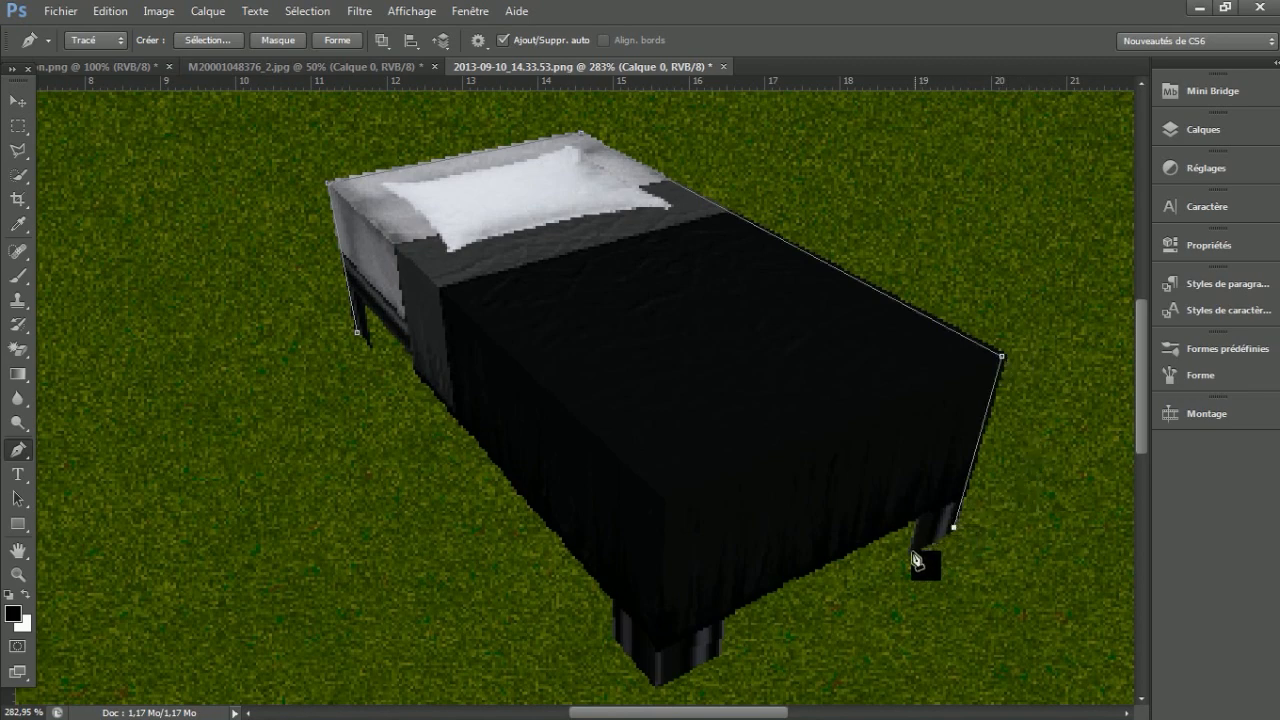
Continue the path around the two front legs and along the near long side, stepping back the misplaced anchor at the rear leg
left_click(722, 614)
left_click(717, 653)
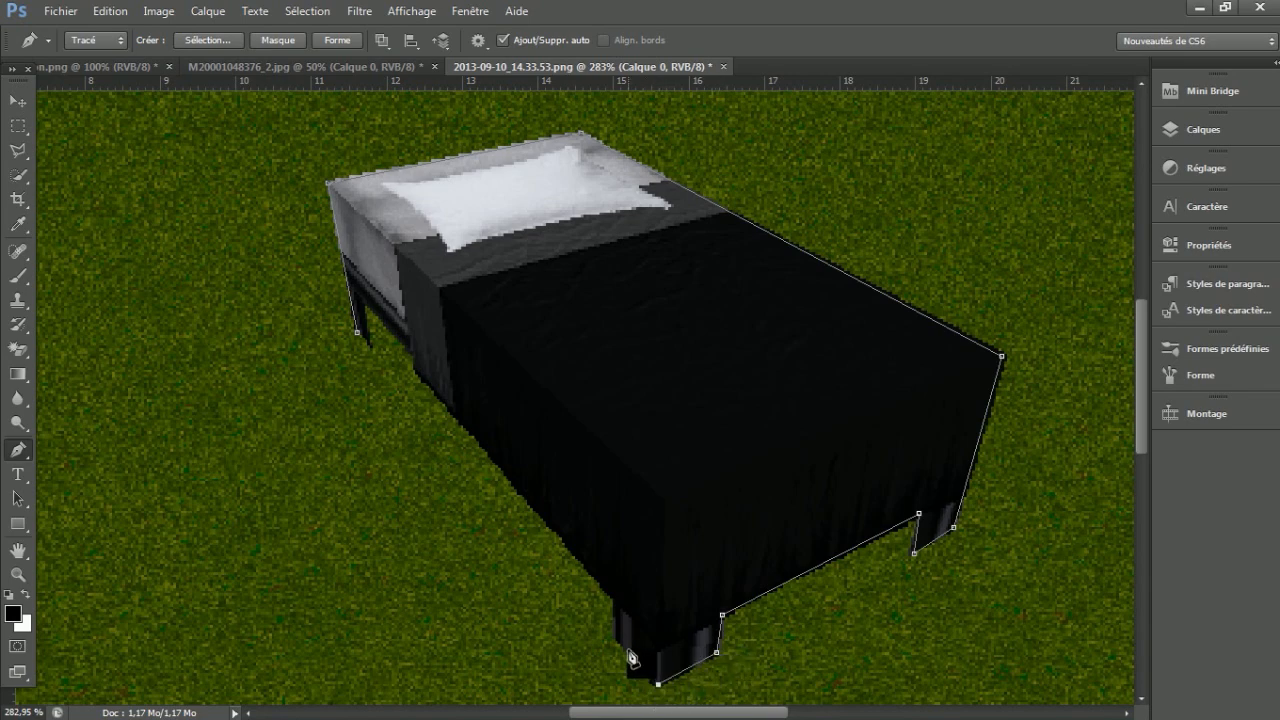
left_click(618, 600)
left_click(360, 296)
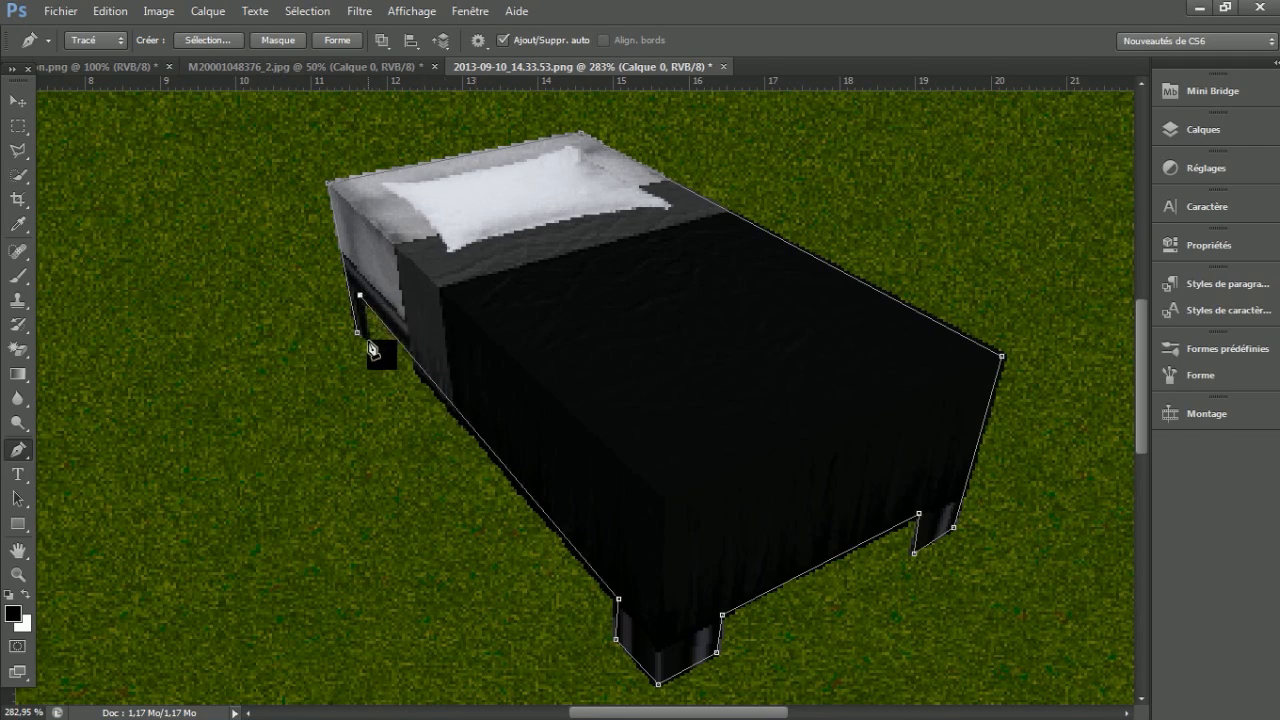
left_click(110, 11)
left_click(155, 71)
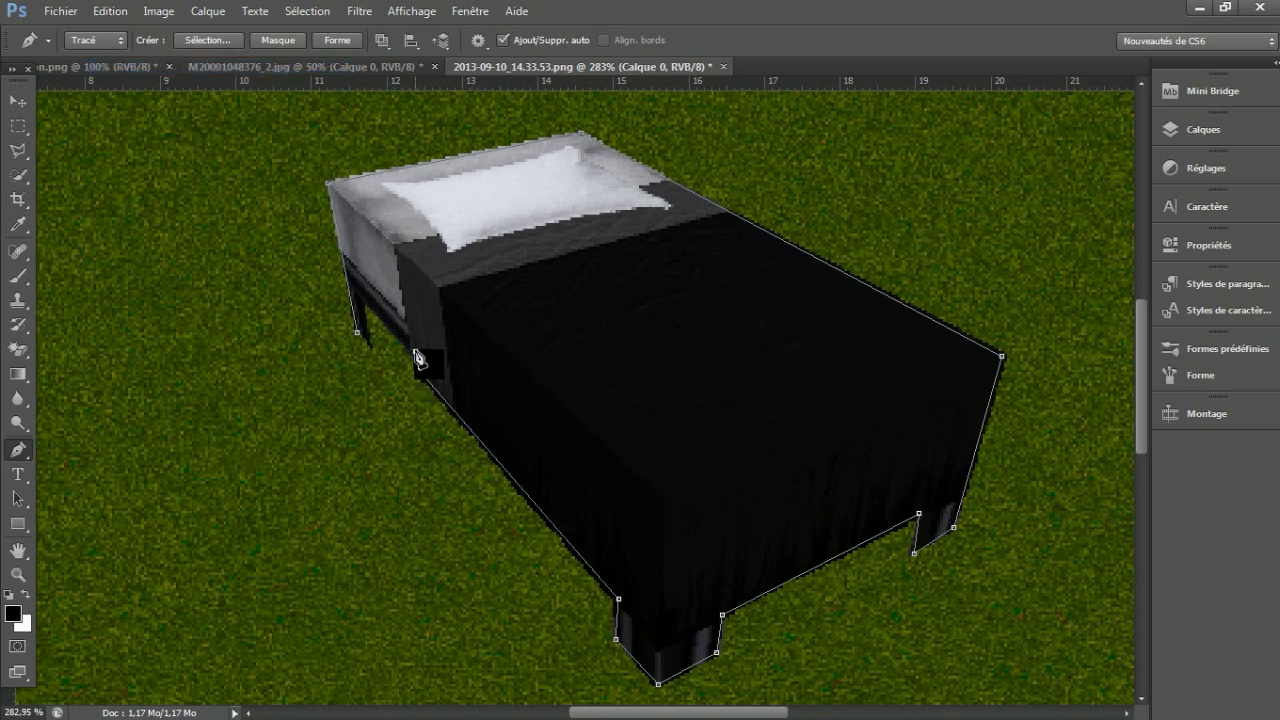
Add anchors at the blanket's lower corner and around the rear leg, and close the path around the bed
left_click(415, 352)
left_click(362, 298)
left_click(360, 337)
scroll(609, 316, "down", 5)
key("alt")
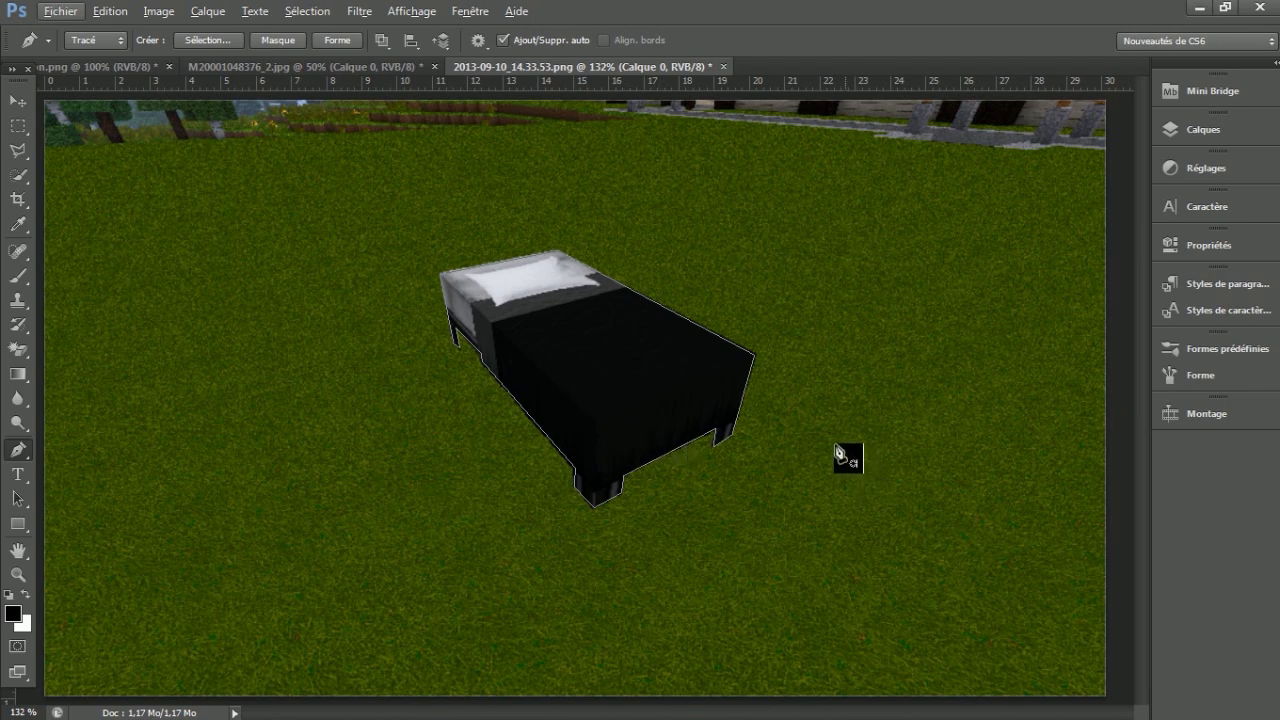
Convert the bed path into a new anti-aliased selection with a feather radius of 0 pixels
right_click(596, 350)
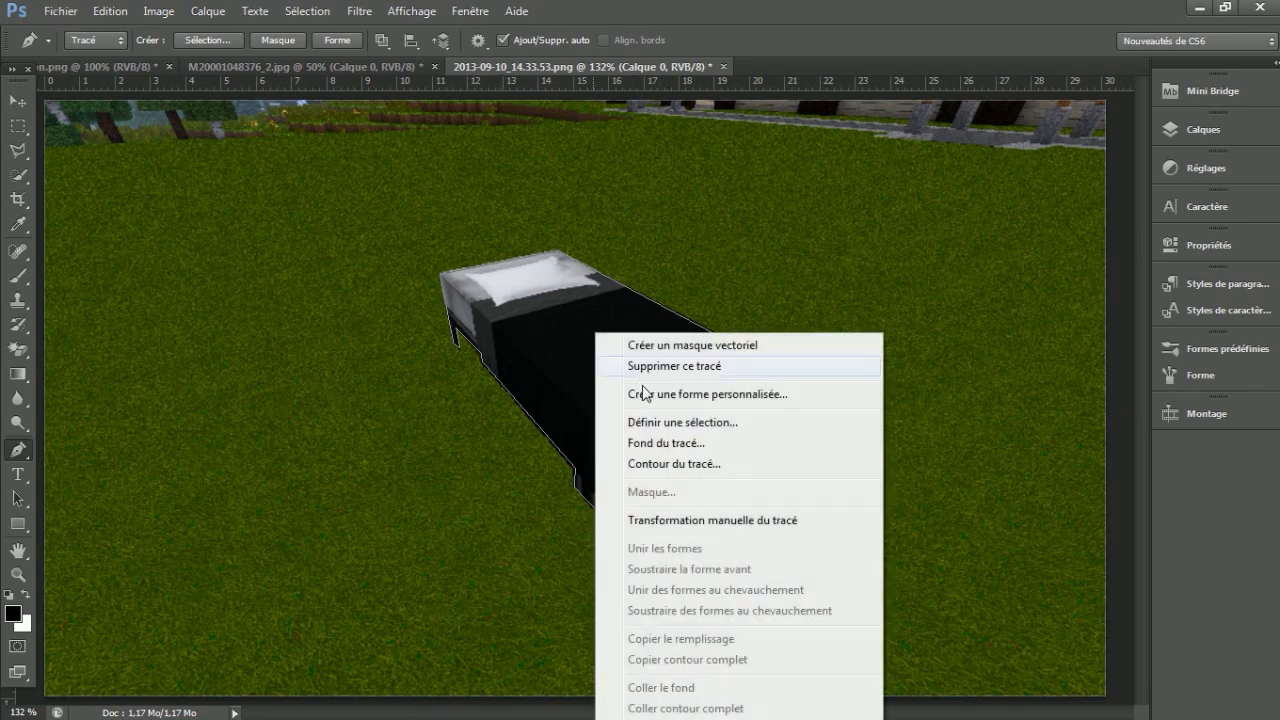
left_click(652, 422)
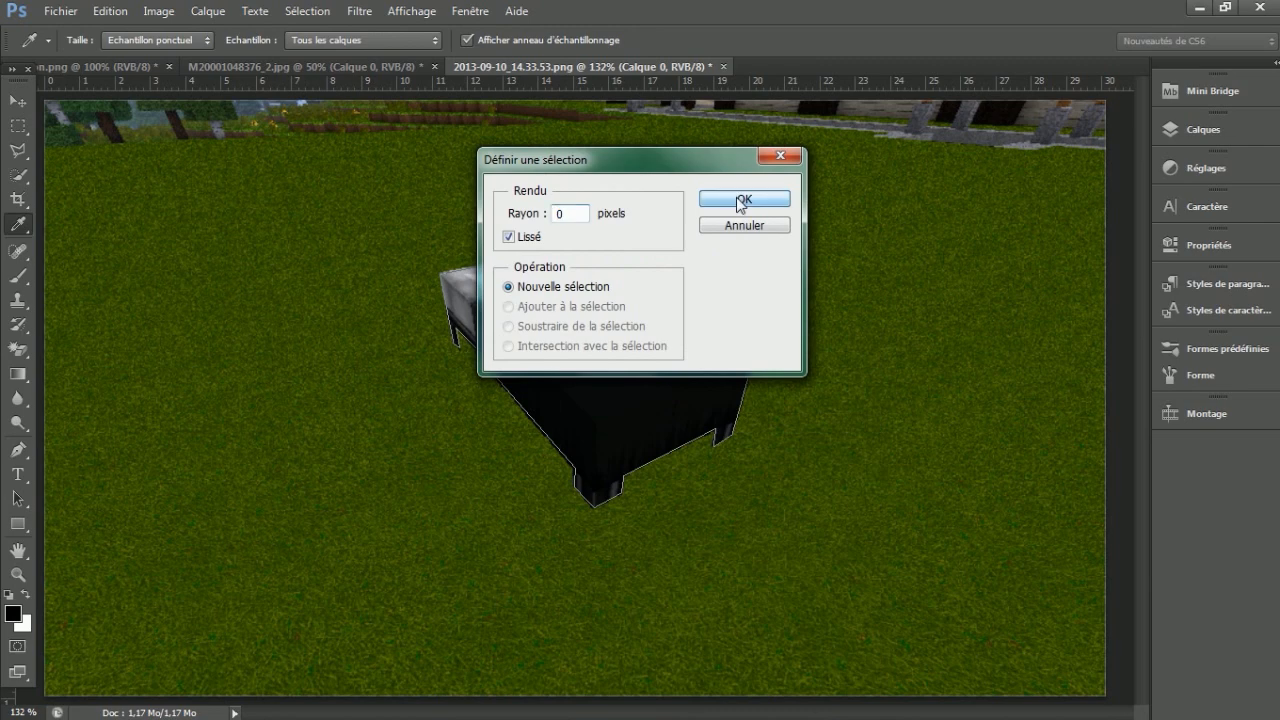
left_click(740, 200)
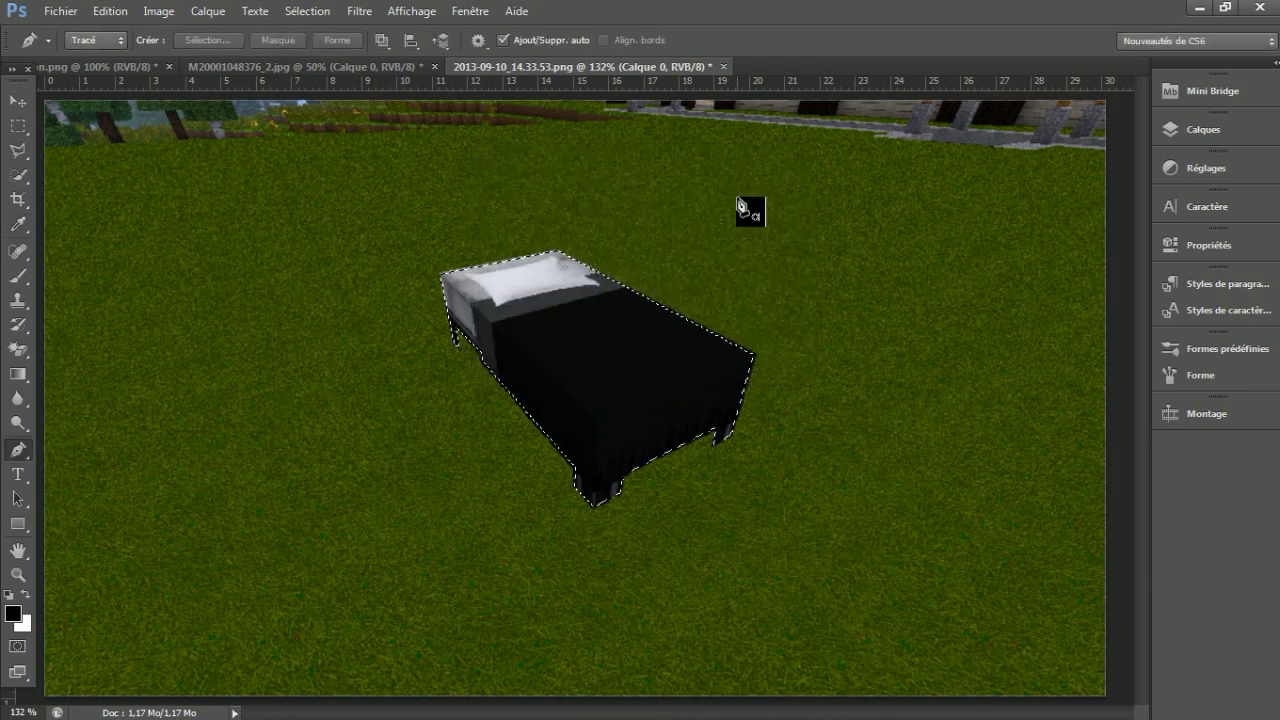
Delete the grass background around the bed by inverting the selection, and deselect
left_click(283, 11)
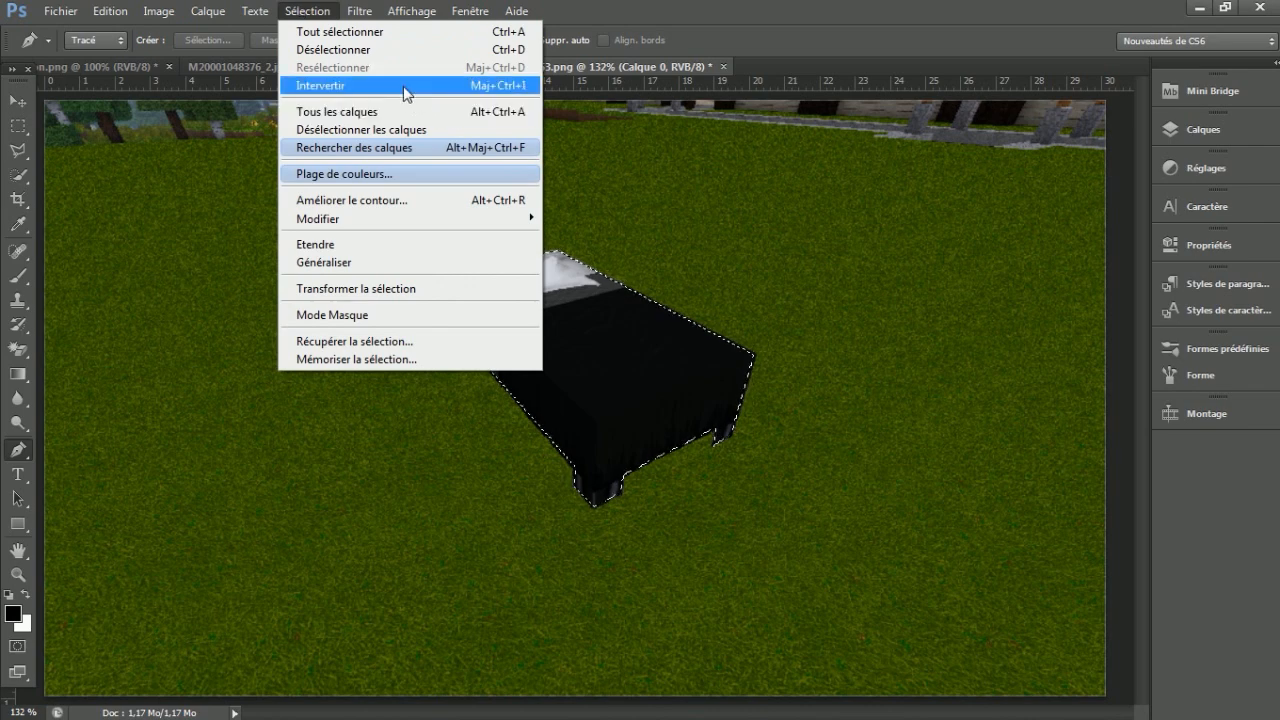
left_click(339, 90)
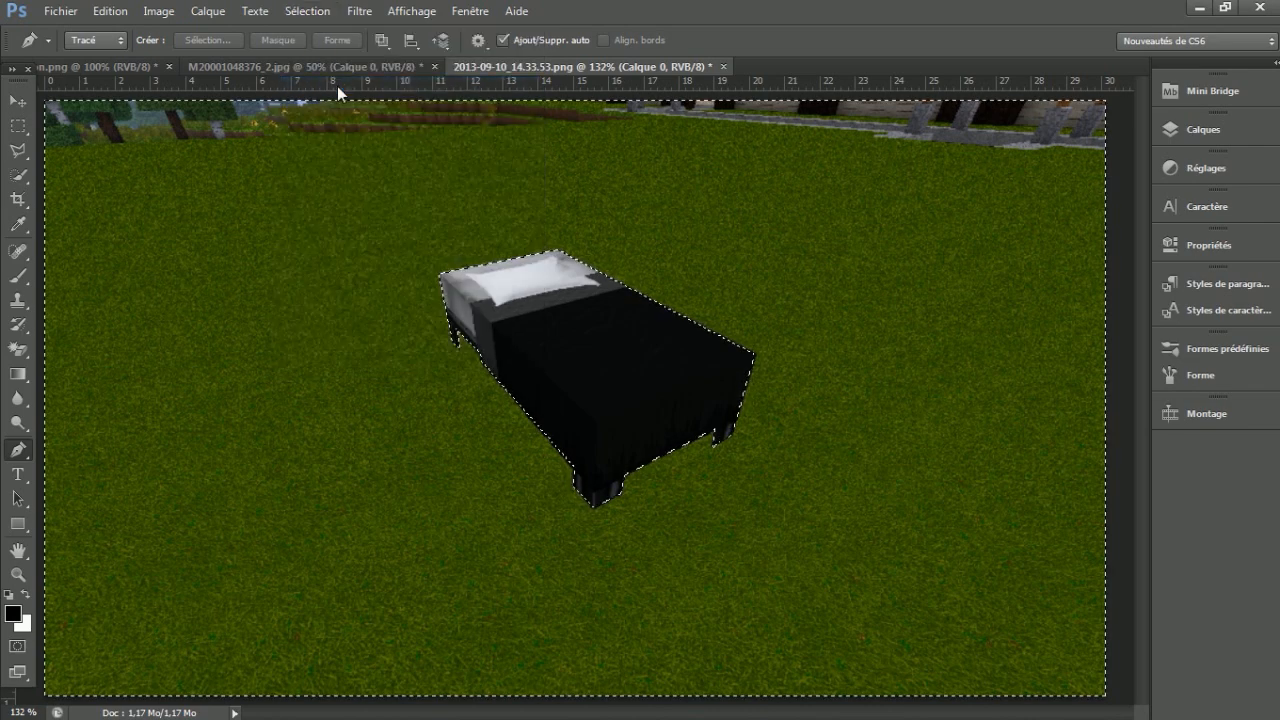
key("Delete")
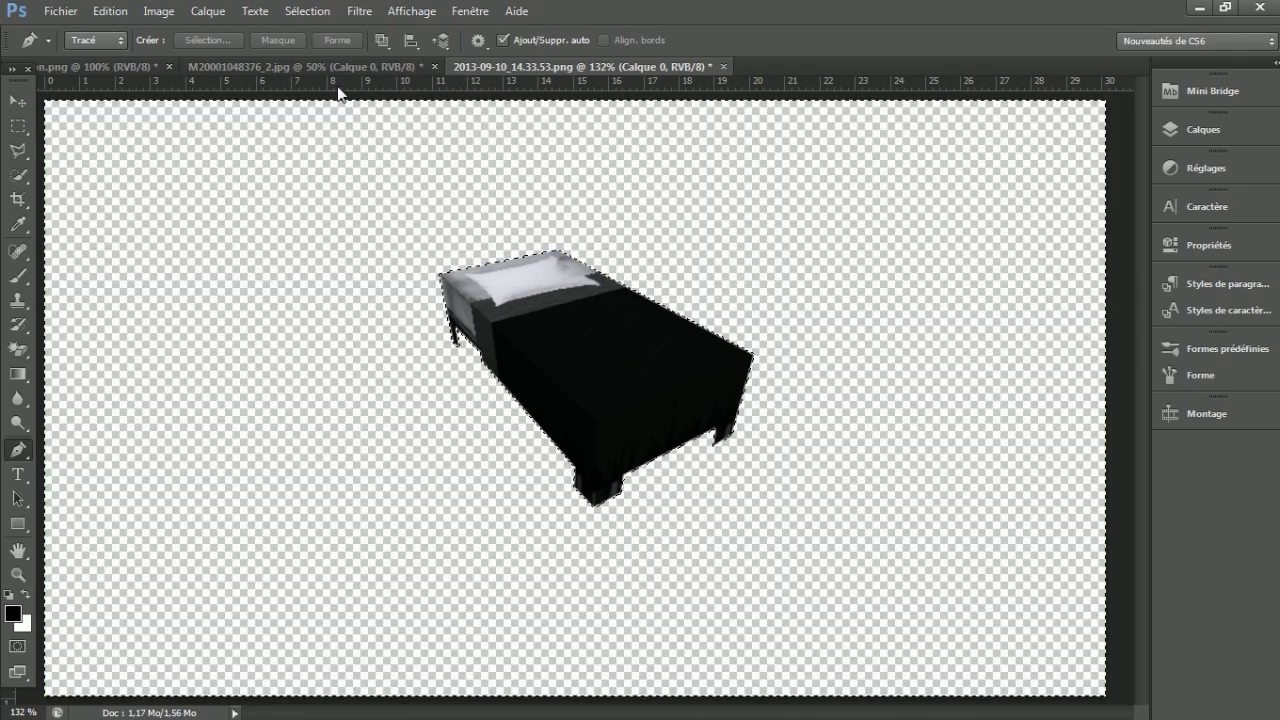
left_click(16, 126)
right_click(224, 242)
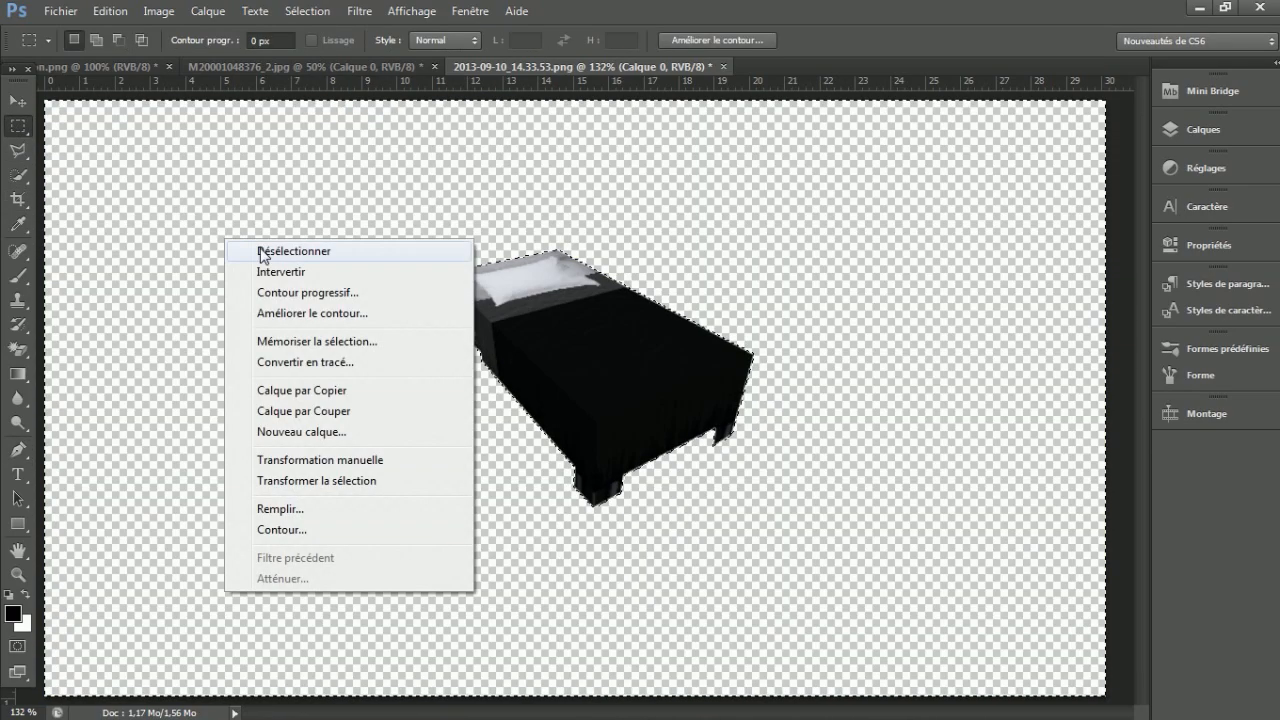
left_click(258, 250)
scroll(503, 316, "down", 3)
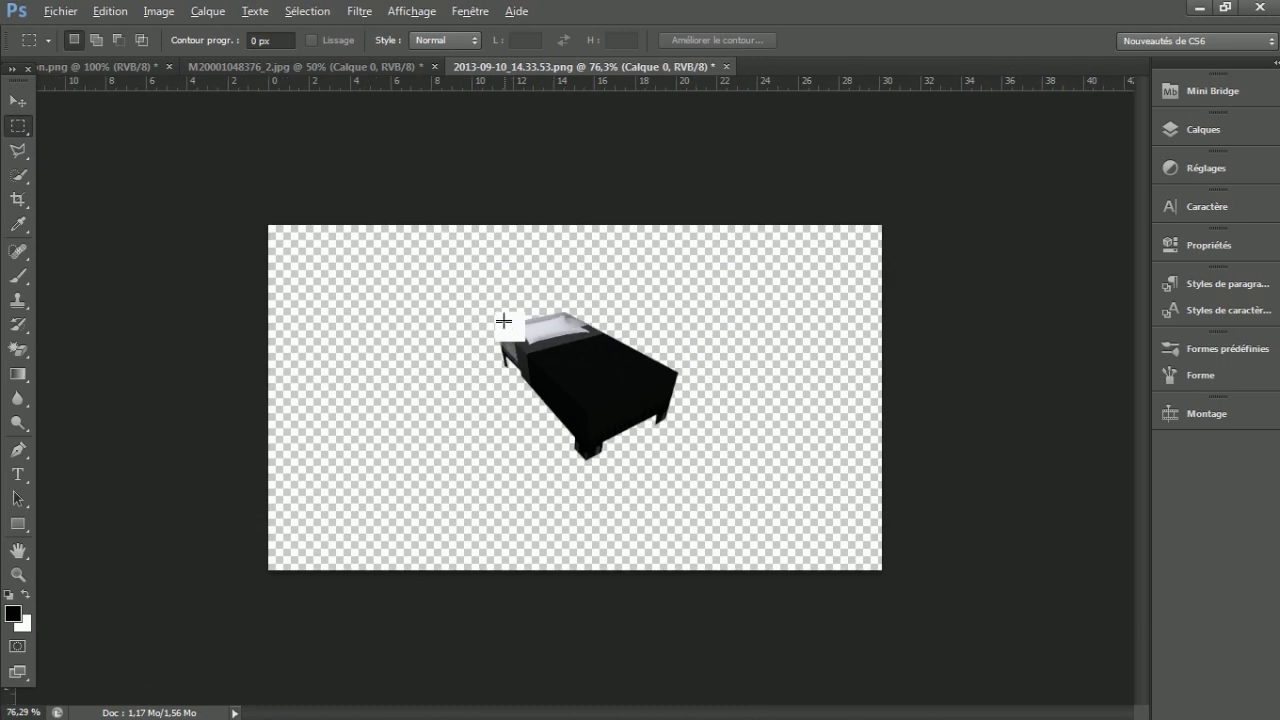
left_click(6, 103)
left_click(271, 68)
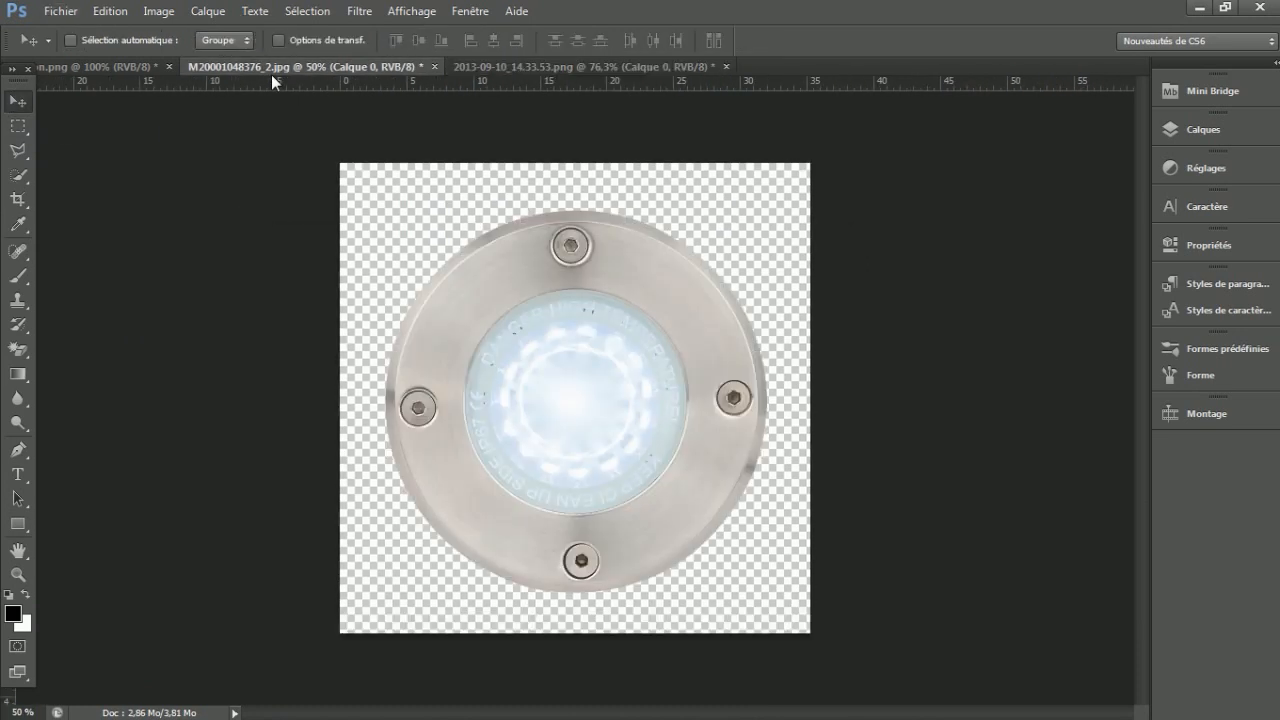
left_click(434, 67)
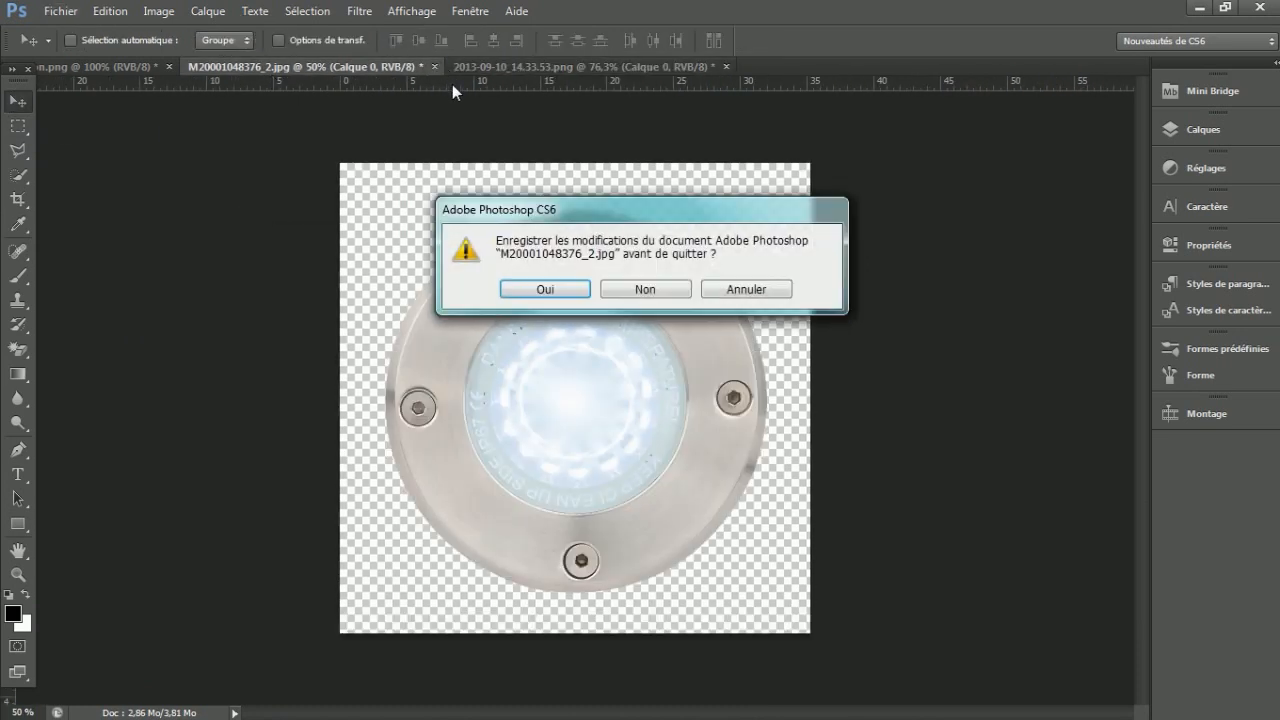
left_click(625, 283)
left_click(110, 60)
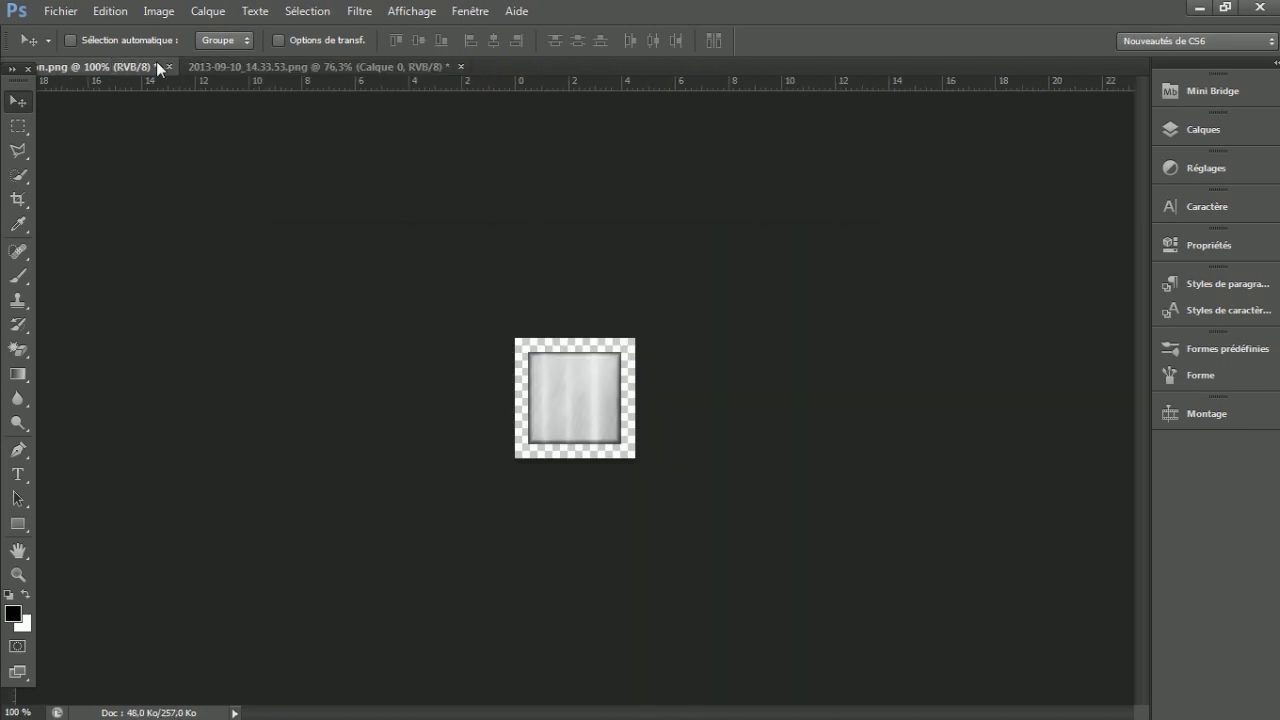
Create a new 128 x 128 pixel RGB document at 72 pixels/inch with a transparent background
left_click(70, 13)
left_click(85, 33)
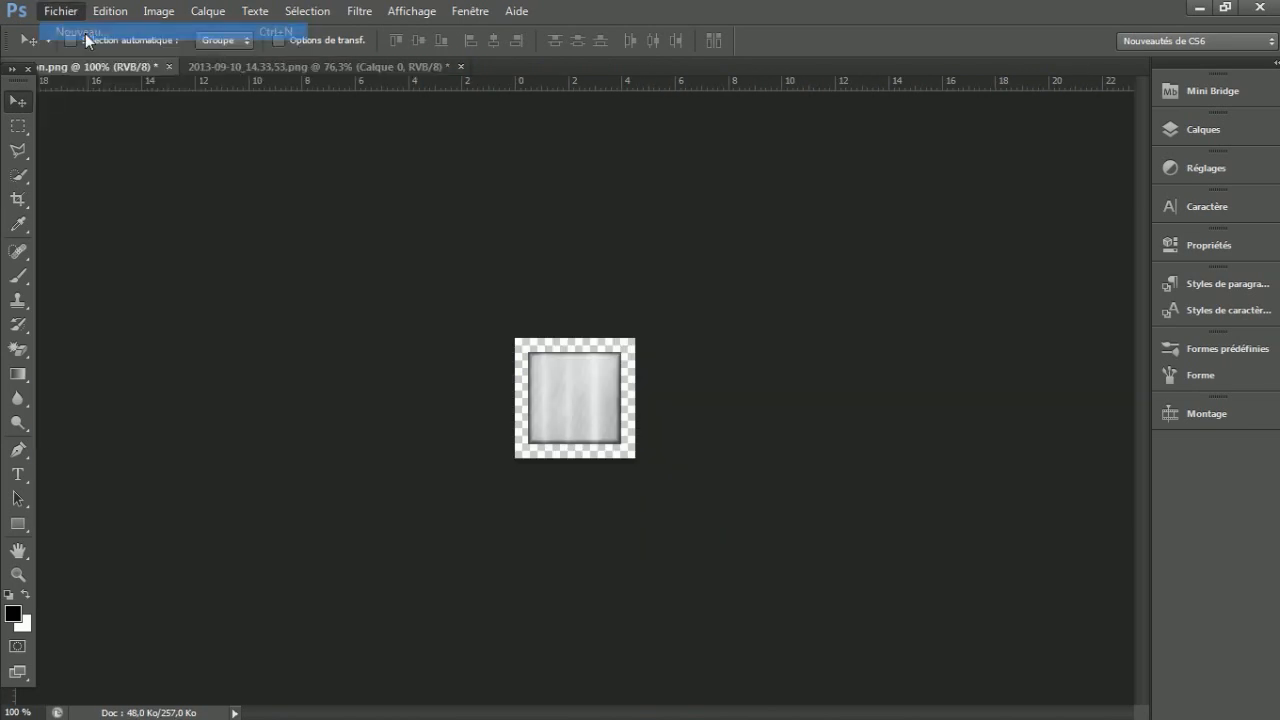
left_click(535, 249)
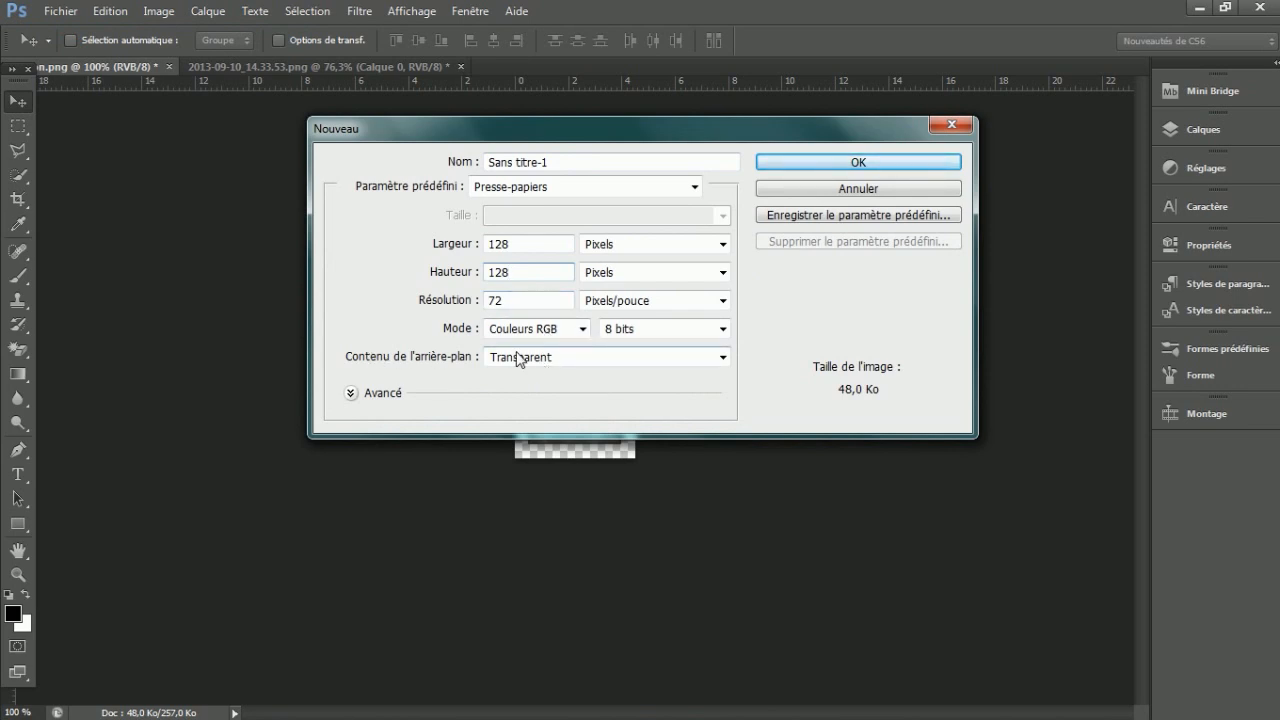
left_click(845, 160)
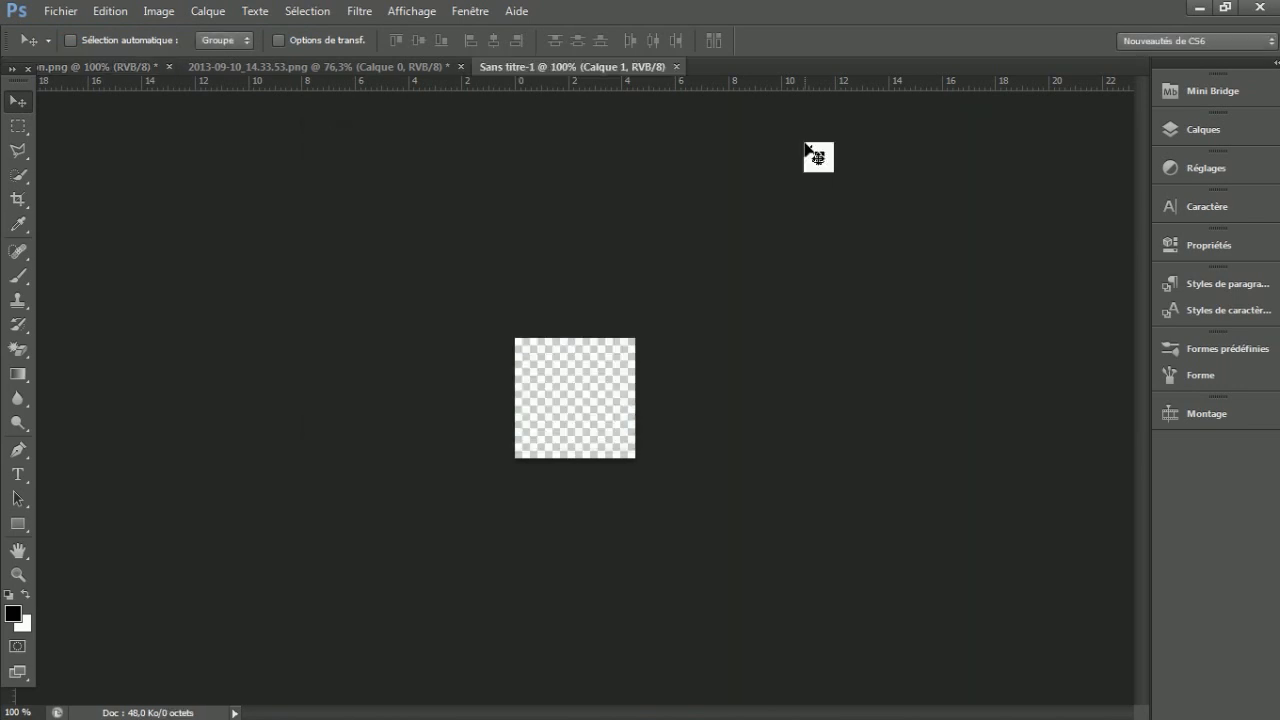
Copy the cut-out bed into the new document and scale it to about 44% so it fits the canvas
left_click(352, 66)
left_click_drag(566, 362, 580, 400)
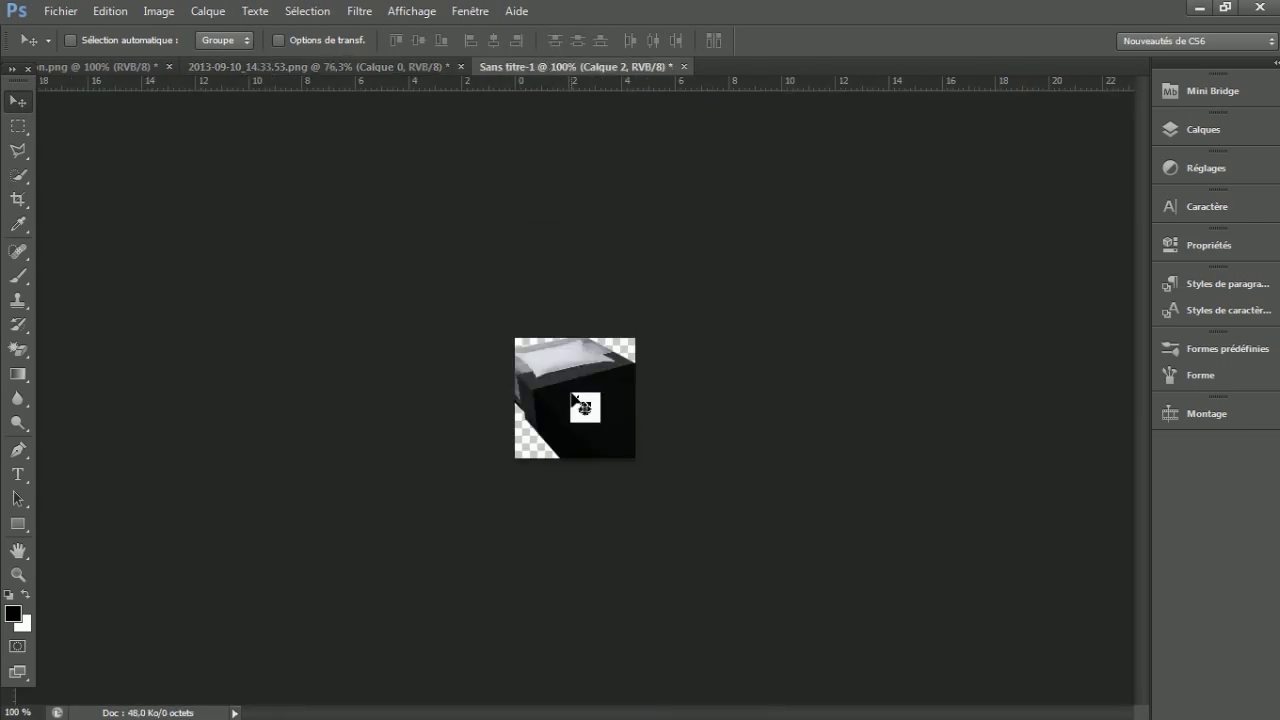
key("ctrl+t")
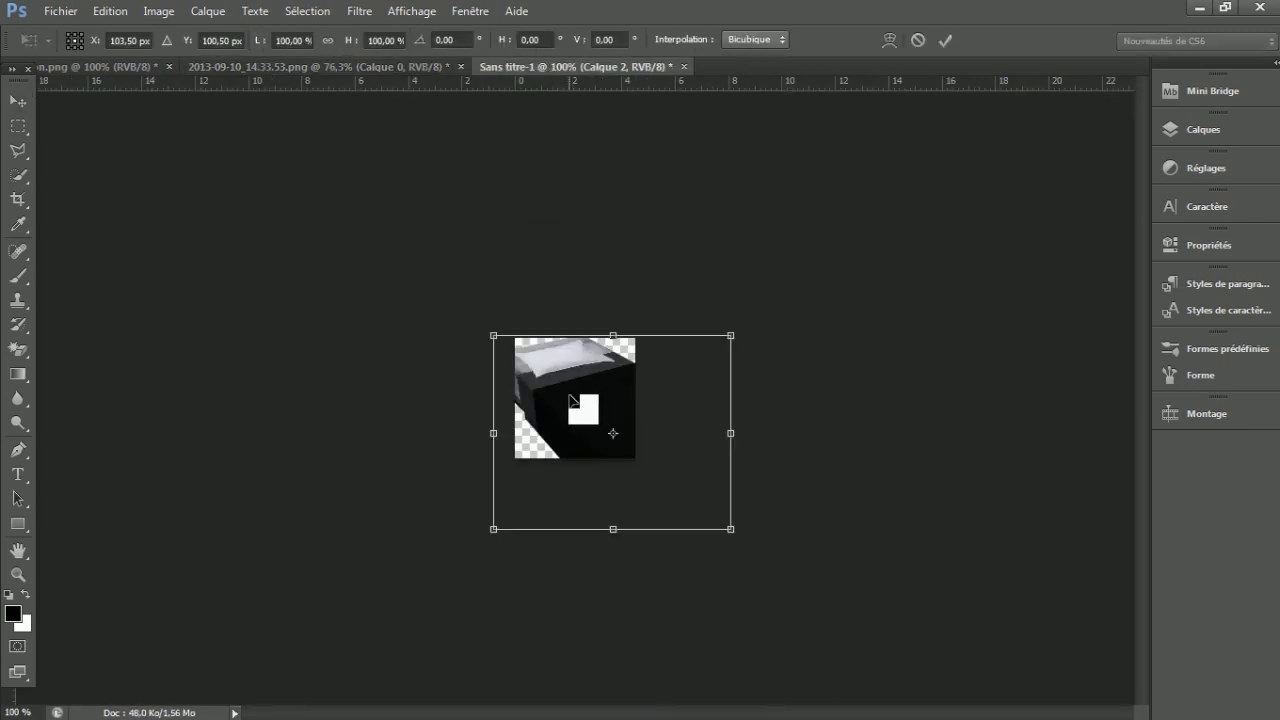
left_click_drag(494, 331, 550, 378)
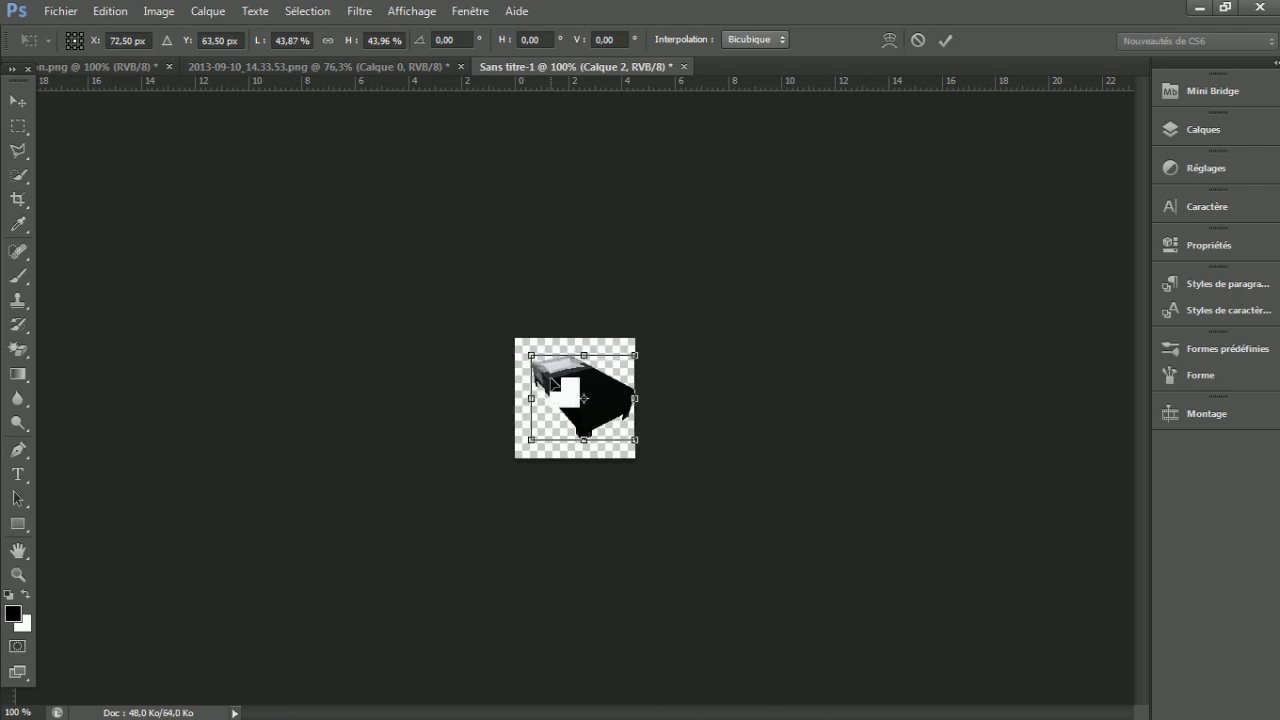
key("Return")
Nudge the bed a few pixels left and down to centre it on the canvas
key("Left")
key("Left")
key("Left")
key("Left")
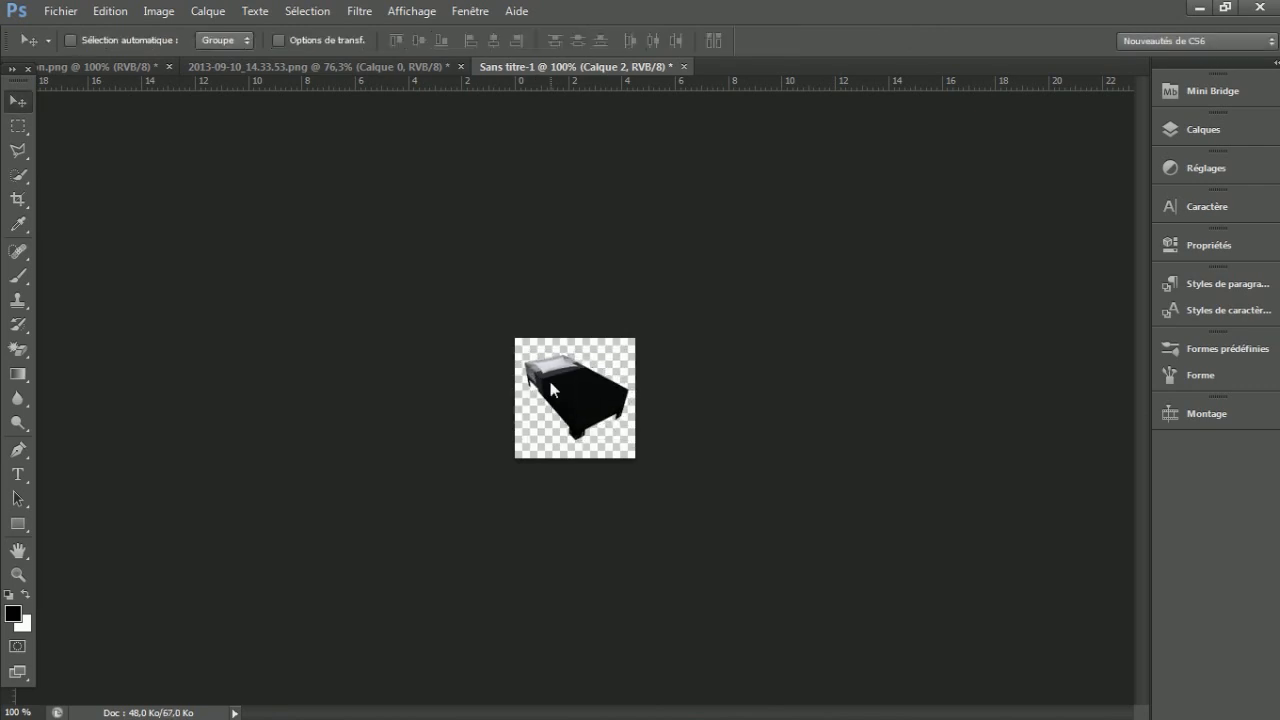
key("Down")
key("Down")
Start a Save for Web export of the bed icon as a PNG-24 with transparency
left_click(60, 10)
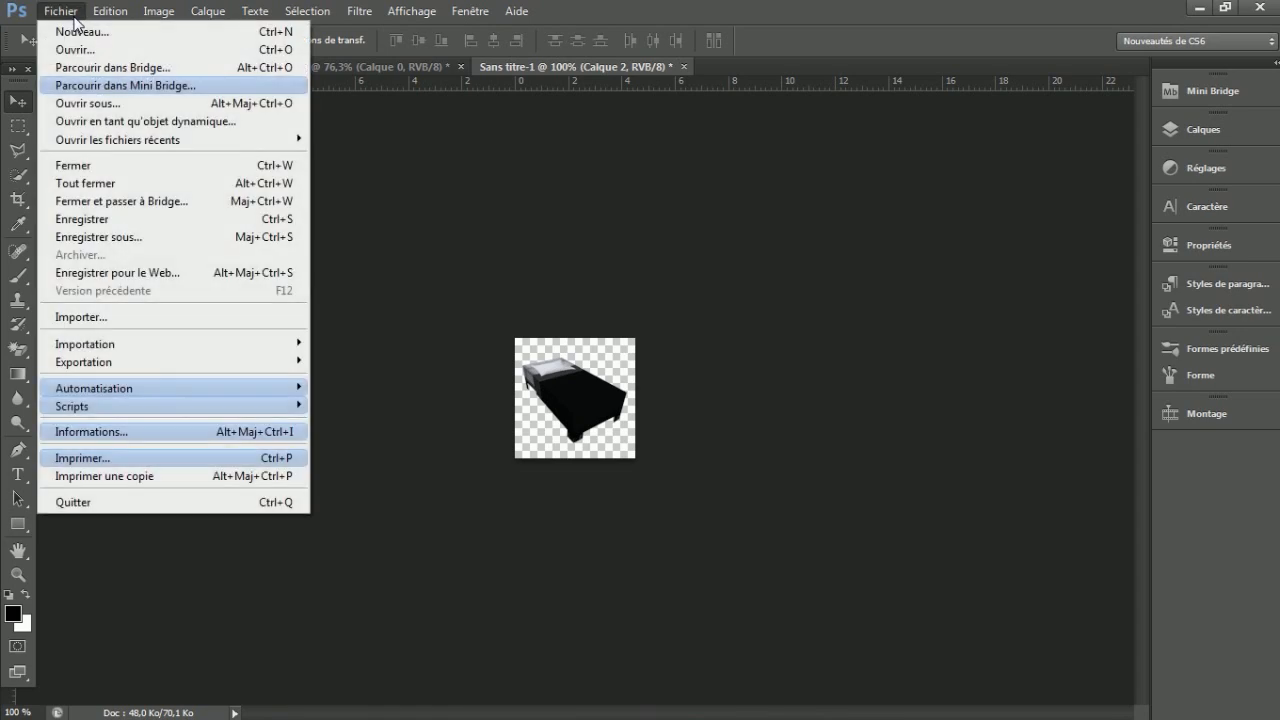
left_click(135, 270)
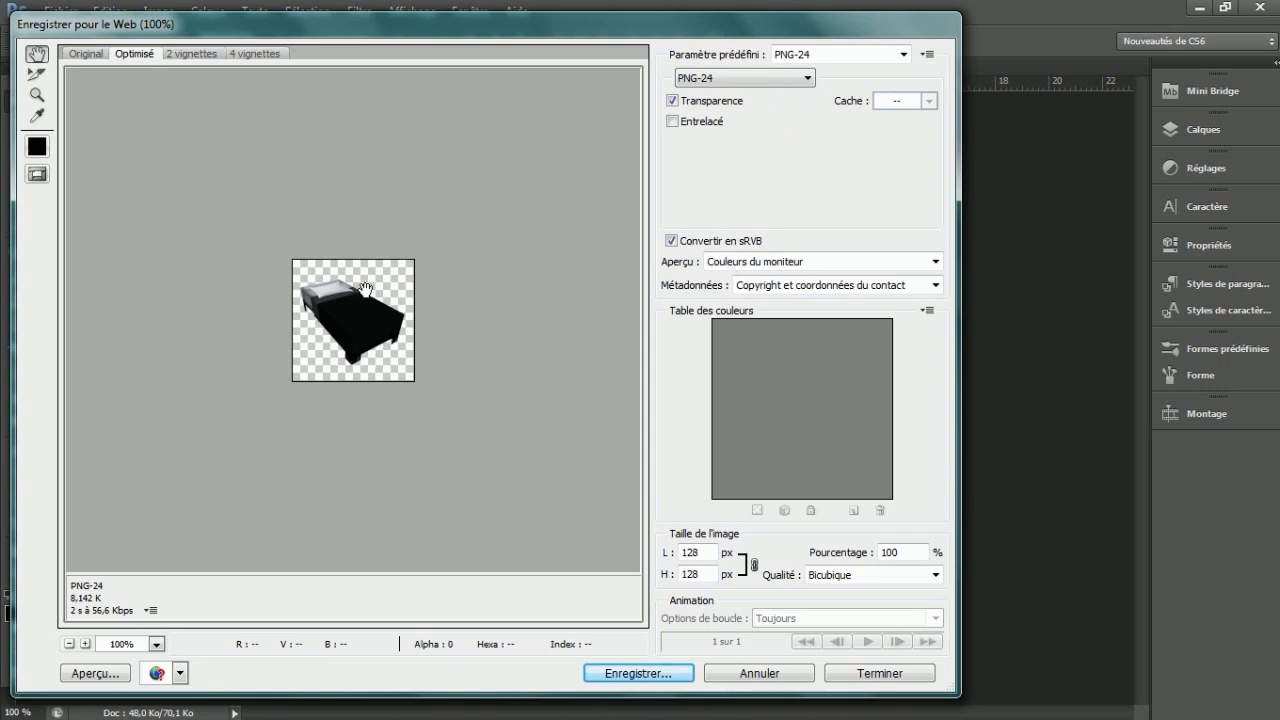
left_click(632, 673)
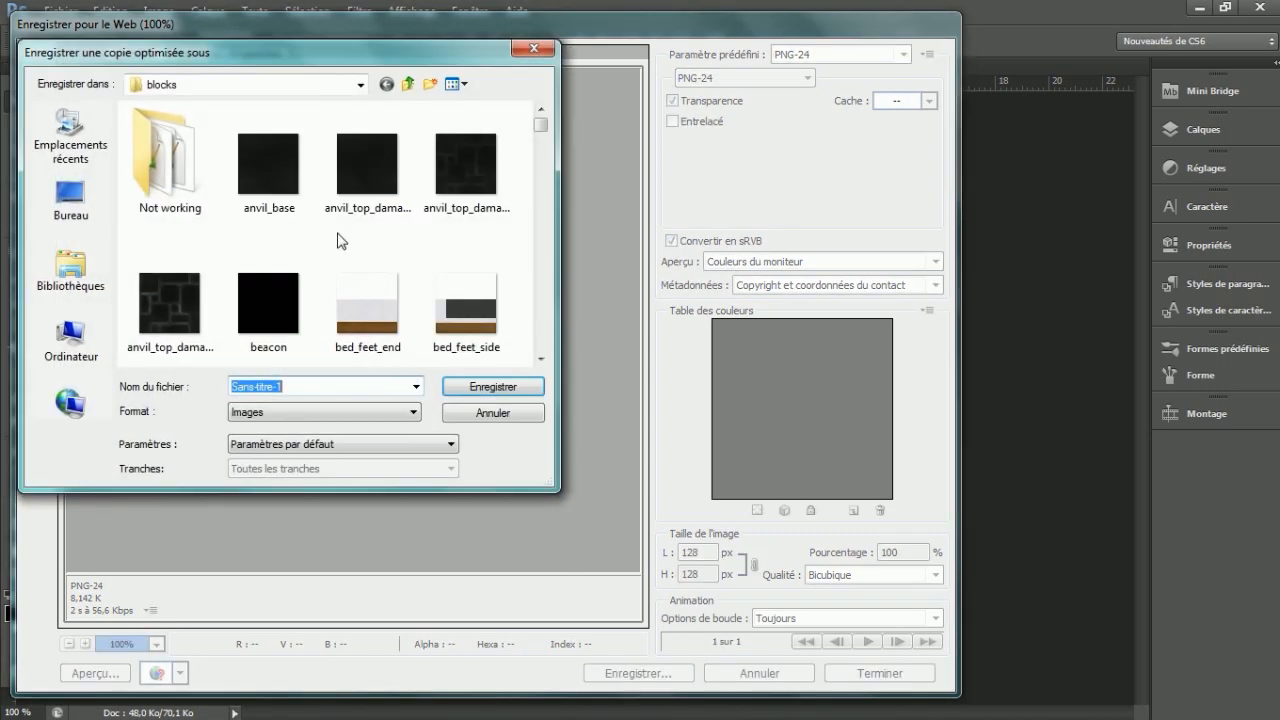
Browse the export location to the skyTx resource pack's assets, minecraft, textures, items folder
left_click(359, 87)
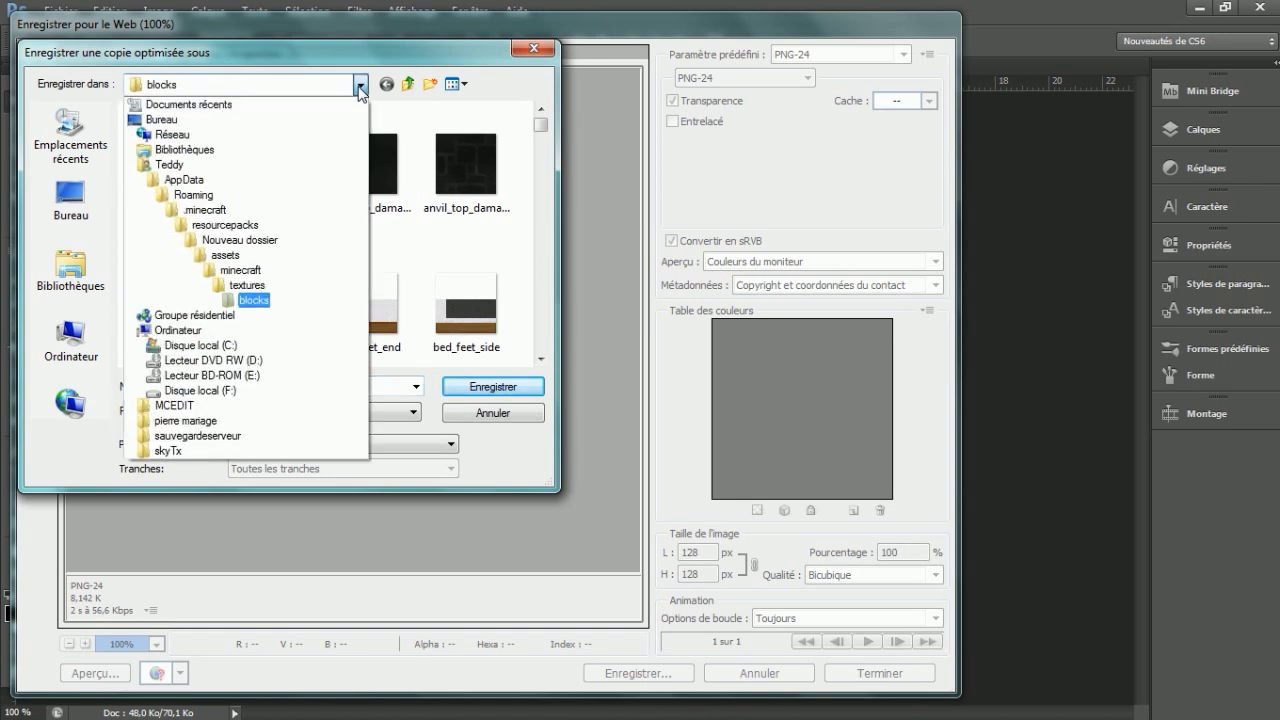
left_click(240, 215)
double_click(240, 264)
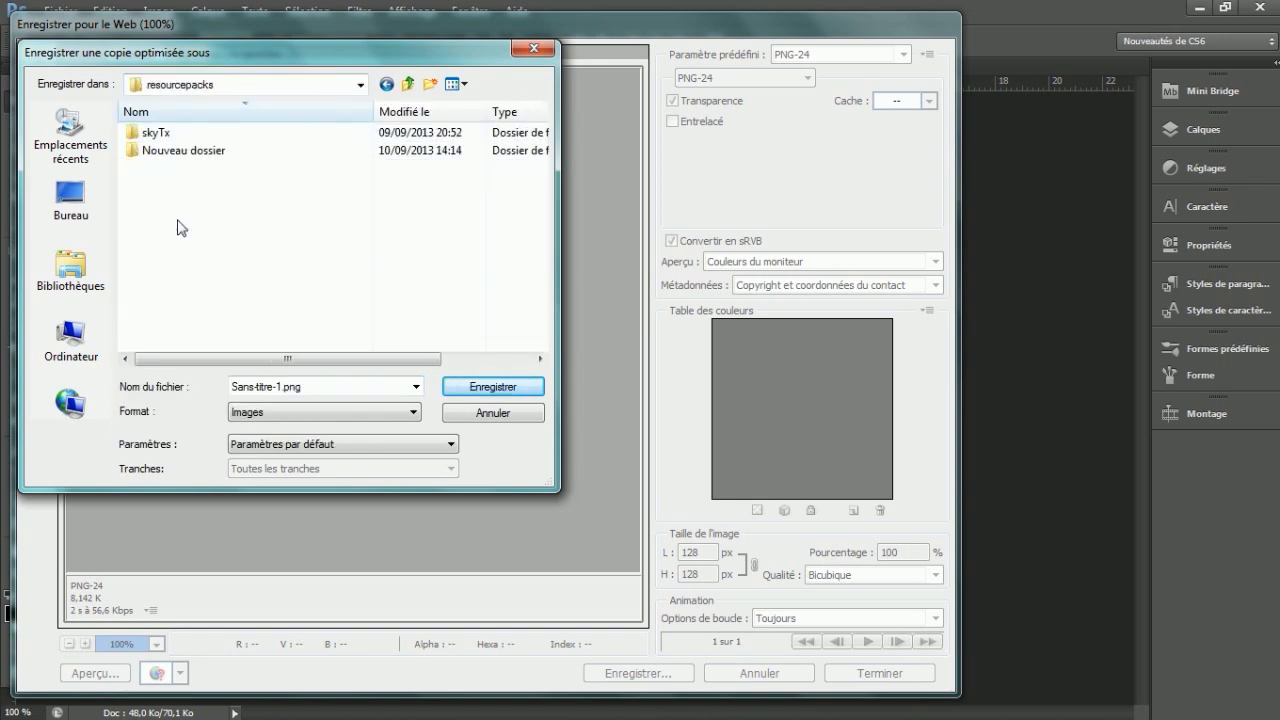
double_click(173, 138)
double_click(173, 140)
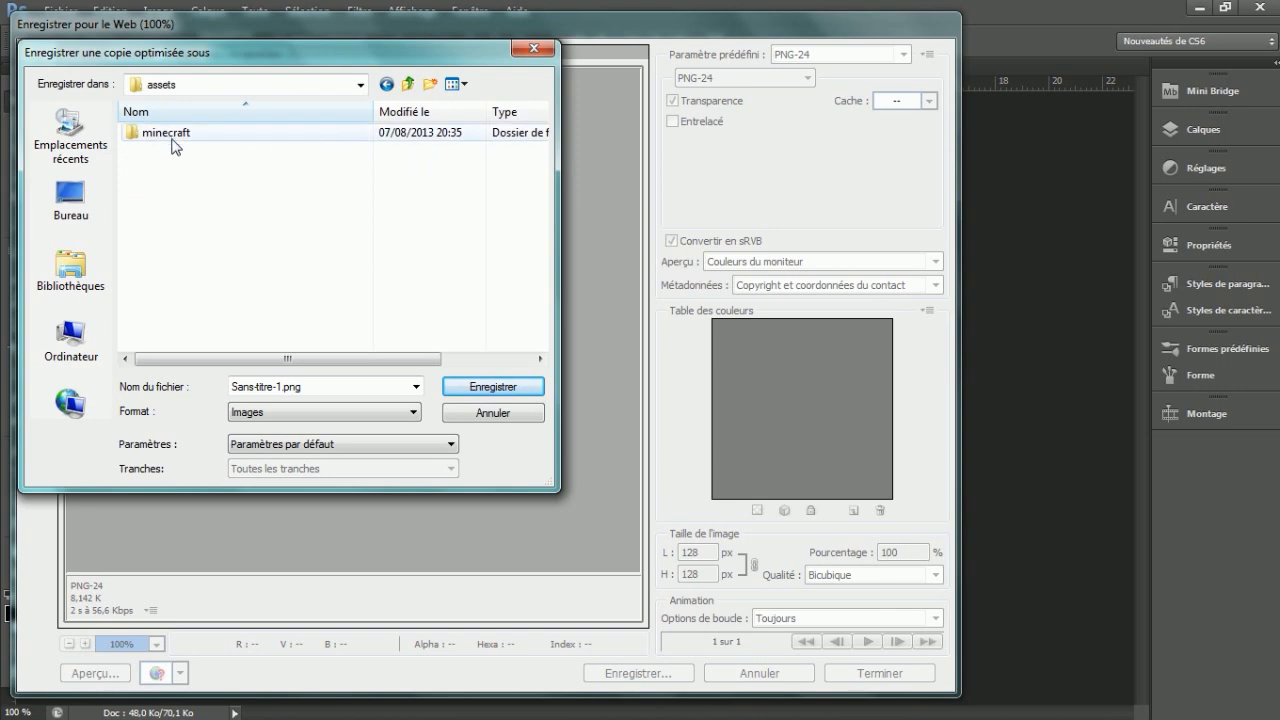
double_click(173, 138)
double_click(175, 204)
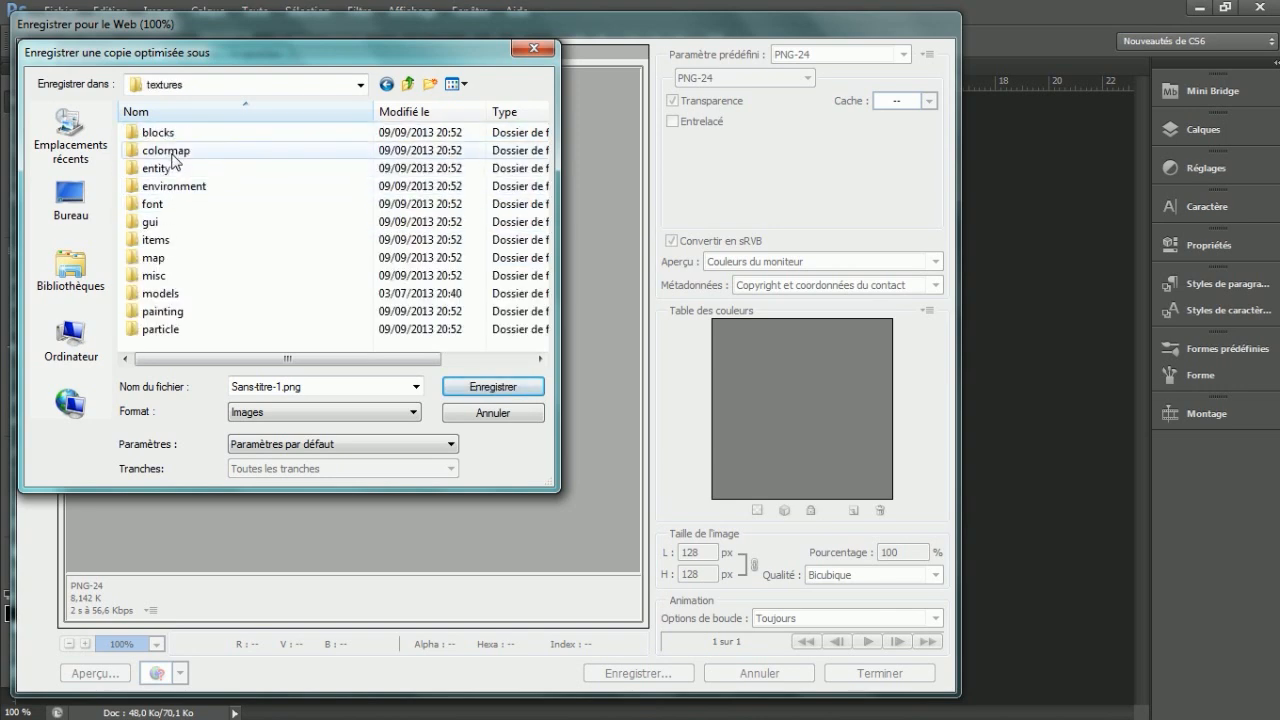
left_click(165, 242)
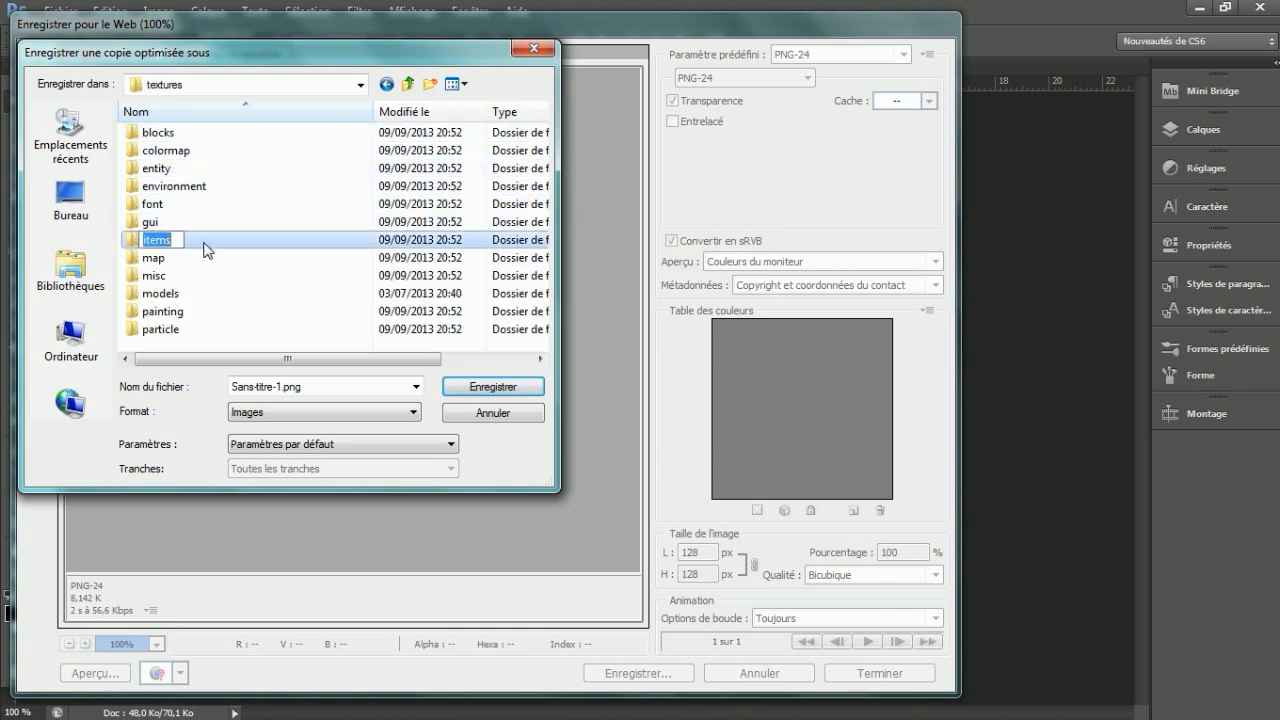
double_click(205, 250)
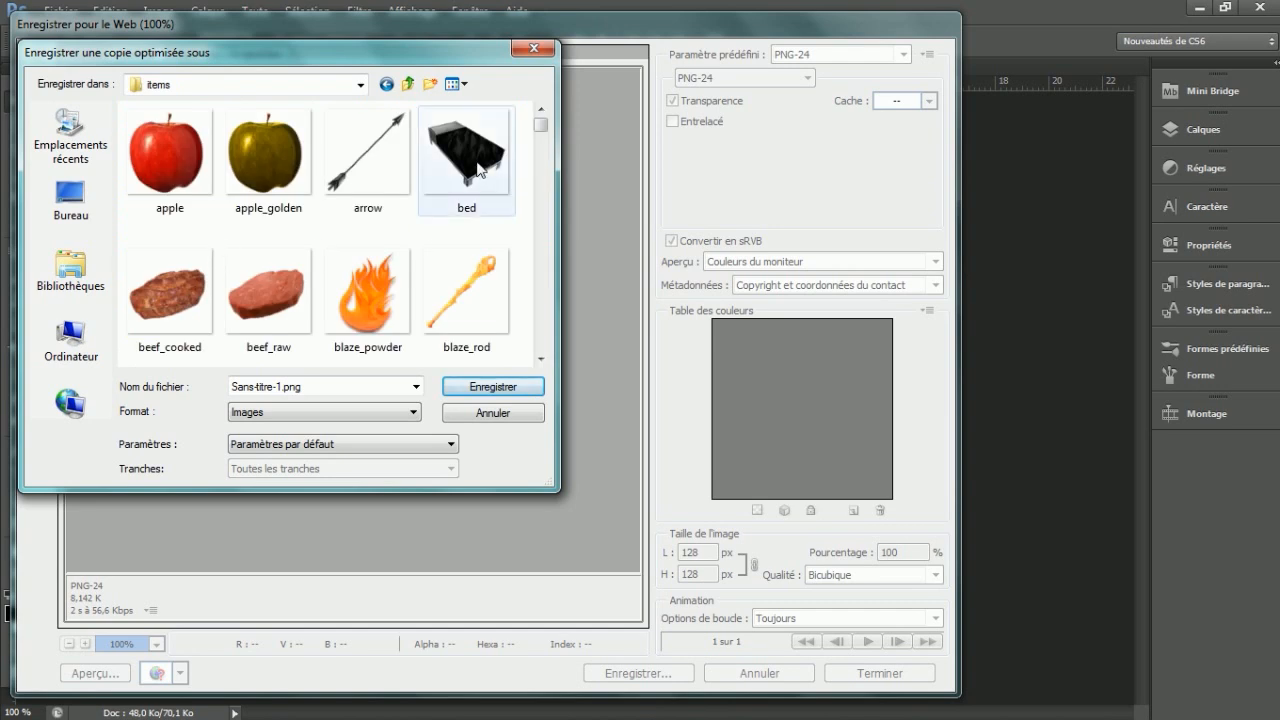
Choose the existing bed.png as the export's file name, and cancel both the save and the Save for Web export
left_click(468, 165)
left_click(493, 386)
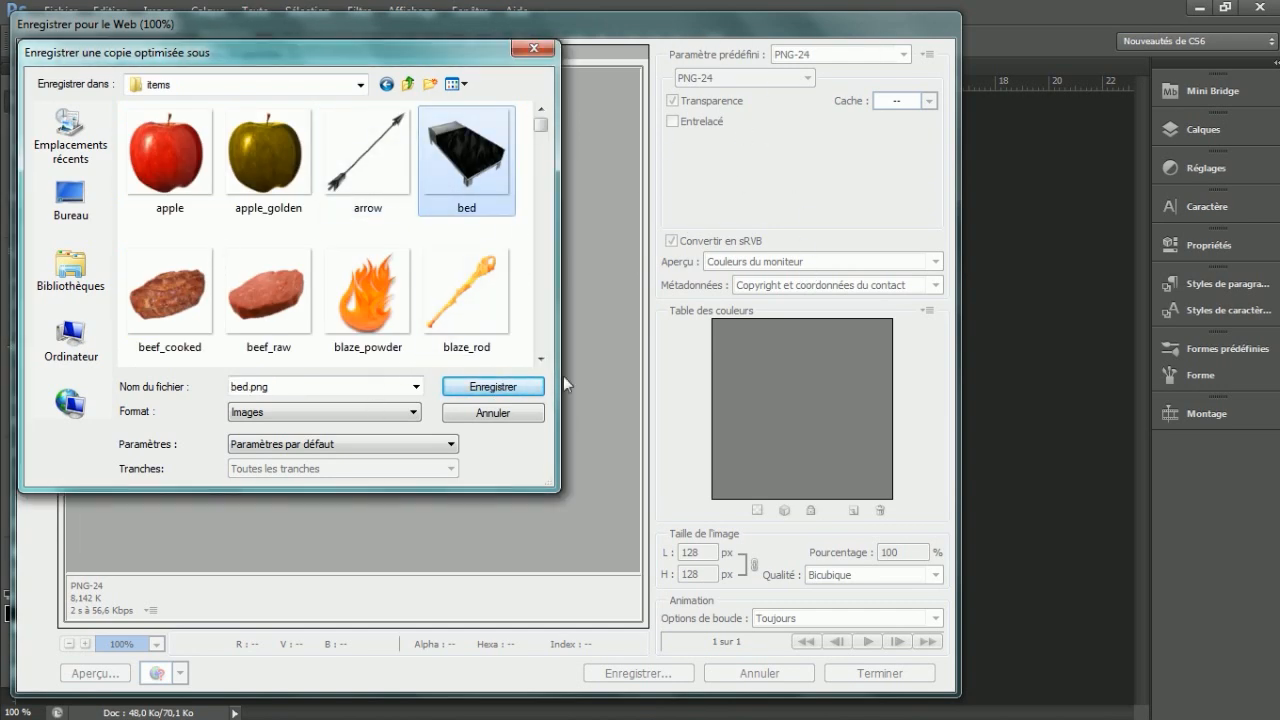
left_click(471, 414)
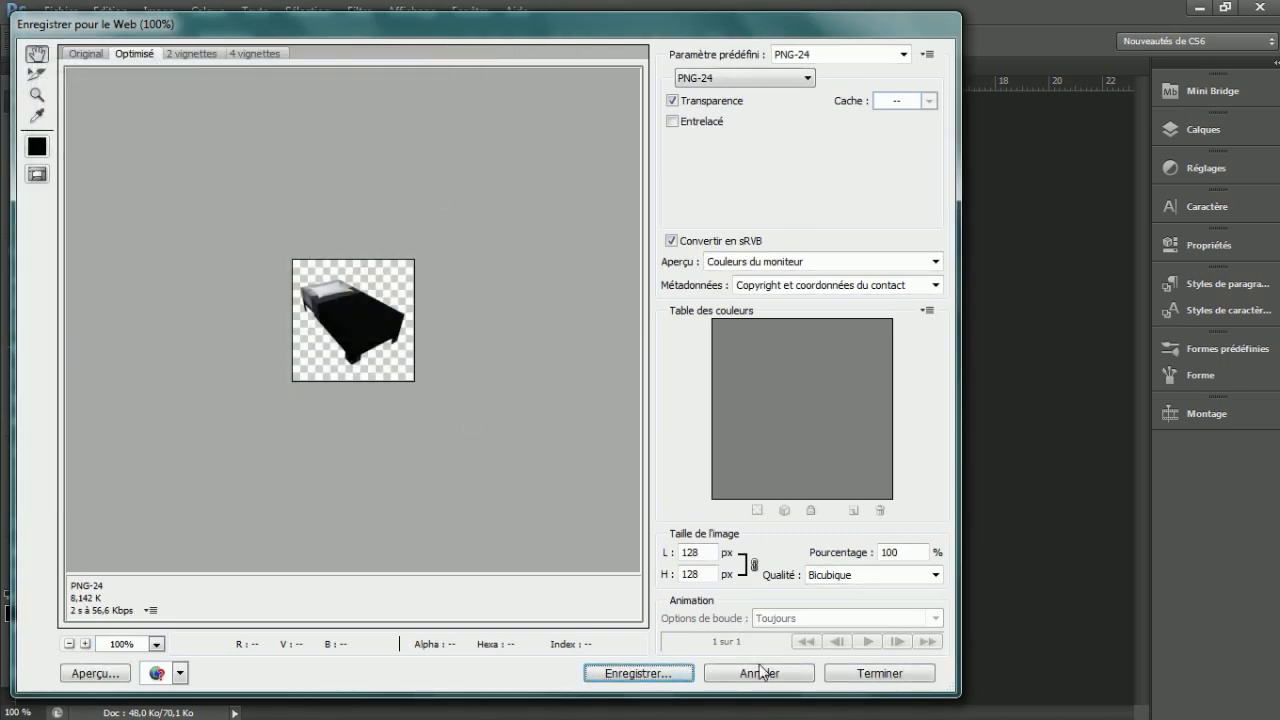
left_click(760, 673)
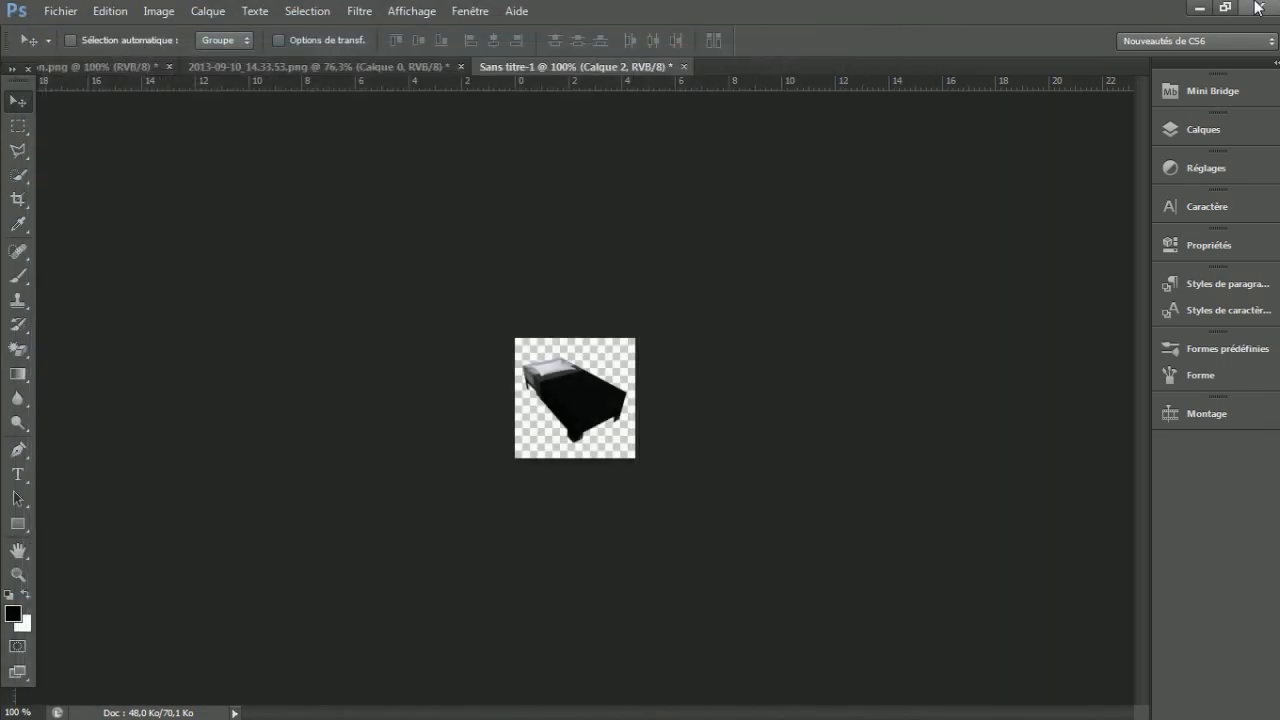
Minimise Photoshop, switch to Minecraft 1.6.2 and join a multiplayer server
left_click(1199, 8)
mouse_move(695, 710)
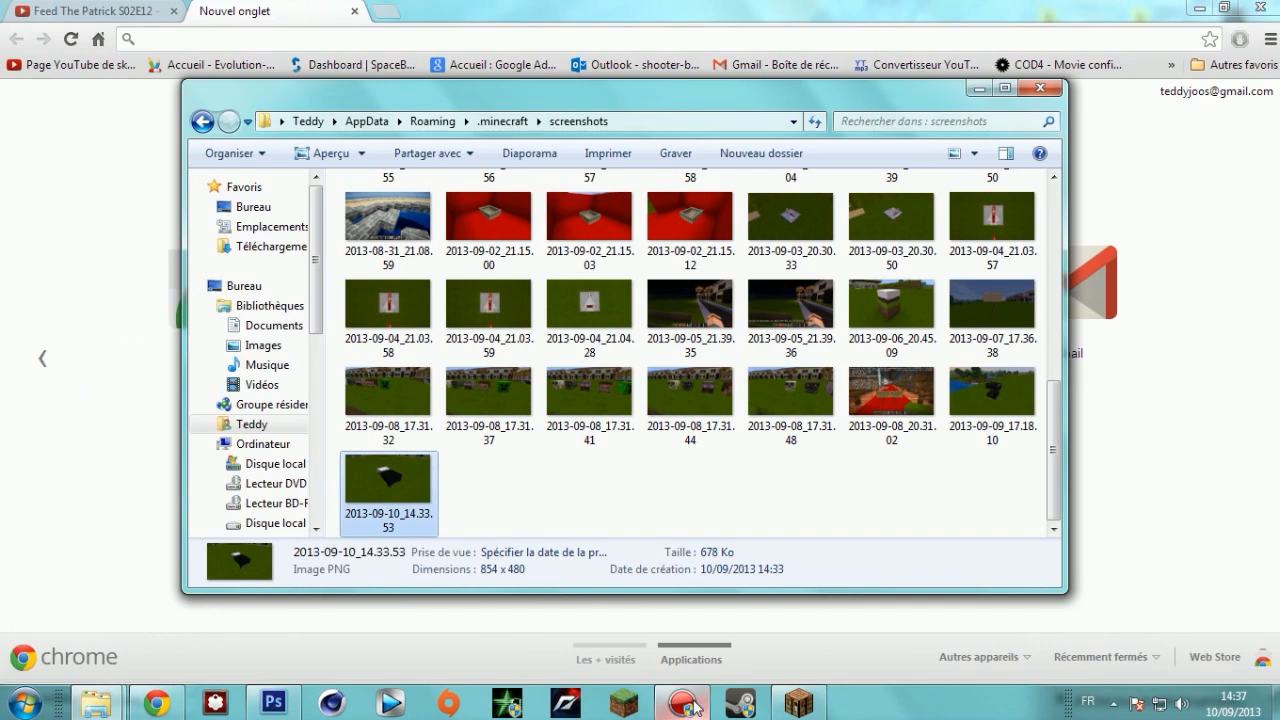
left_click(798, 705)
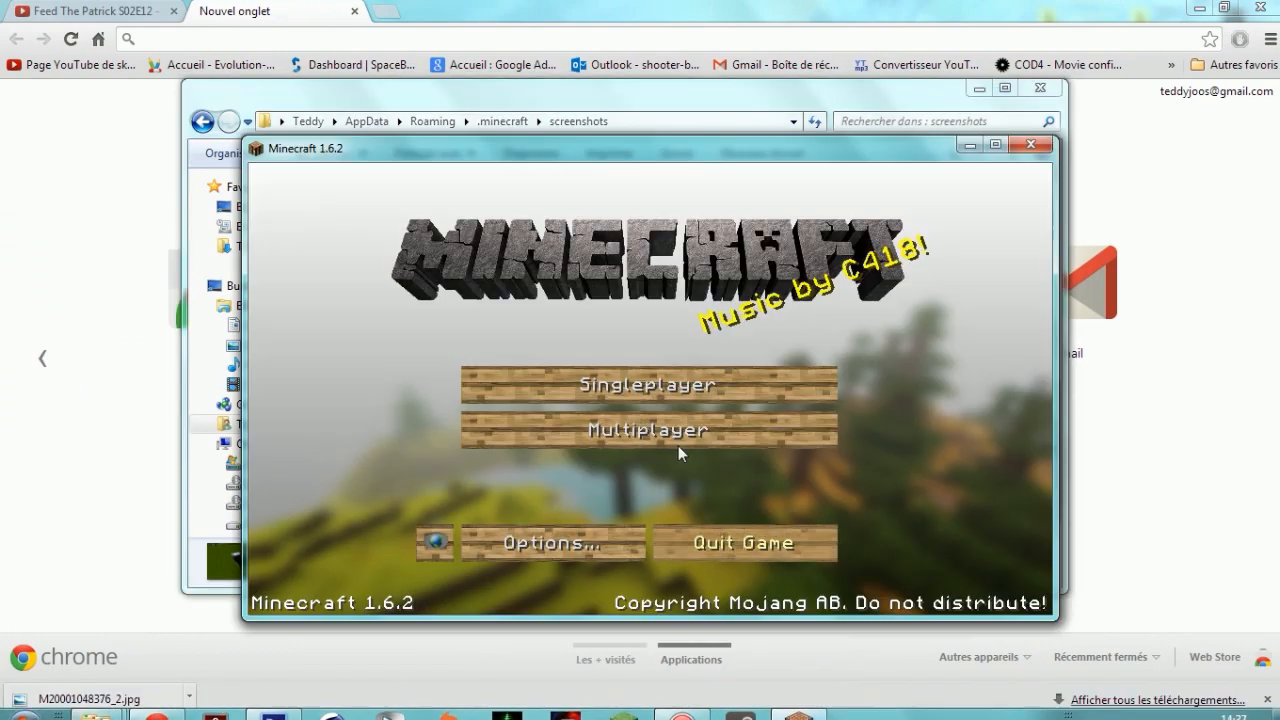
left_click(631, 427)
double_click(612, 312)
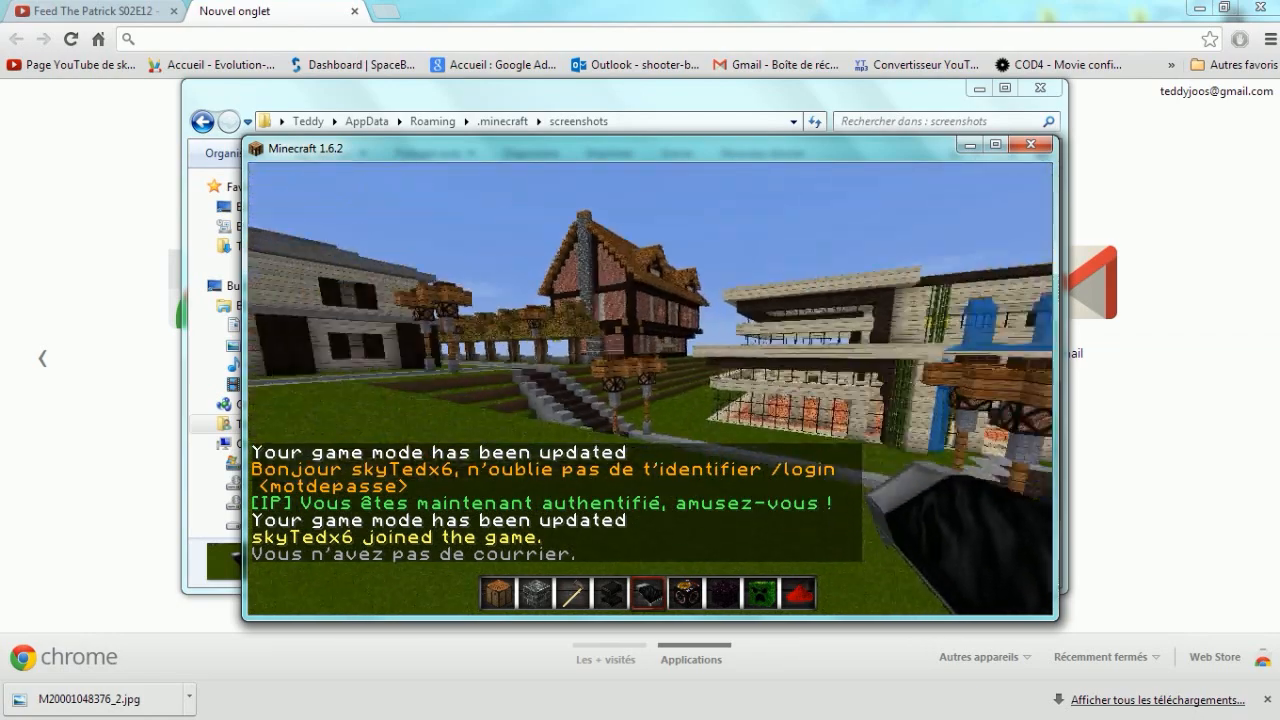
Place the iron and wooden swords from the Combat items in the fourth and fifth hotbar slots
key("e")
left_click(549, 545)
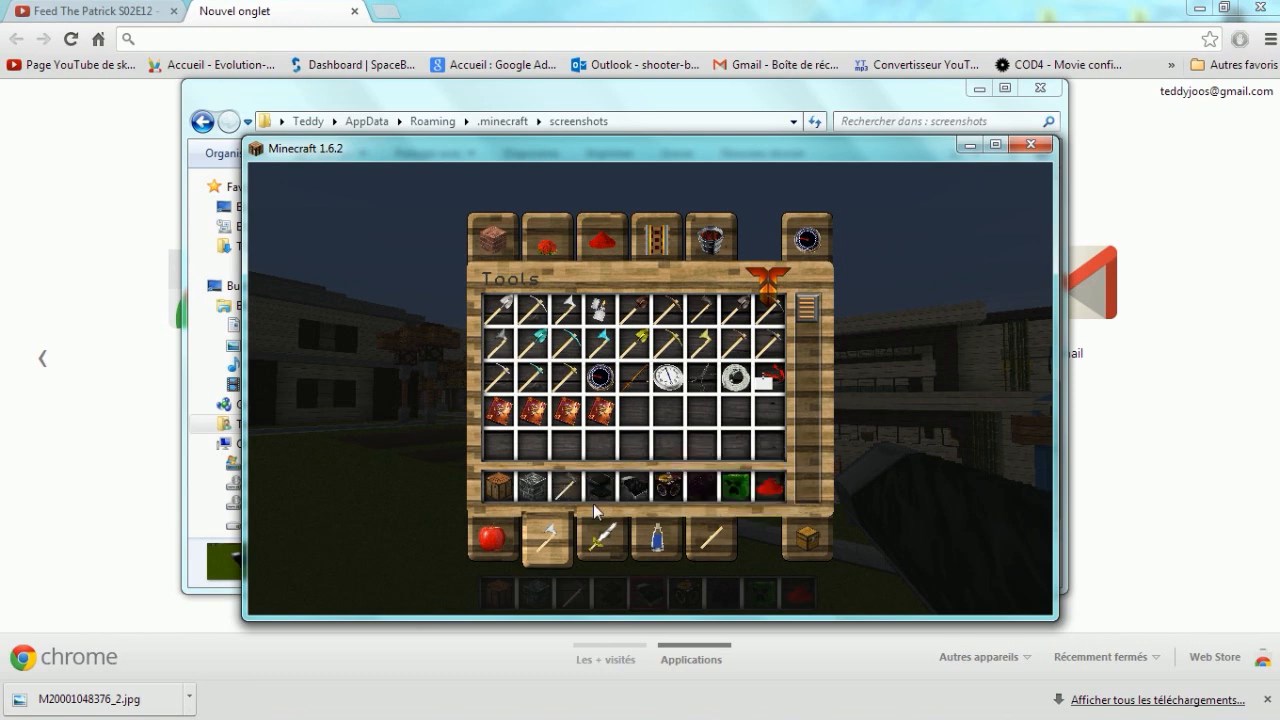
left_click(598, 536)
left_click(562, 310)
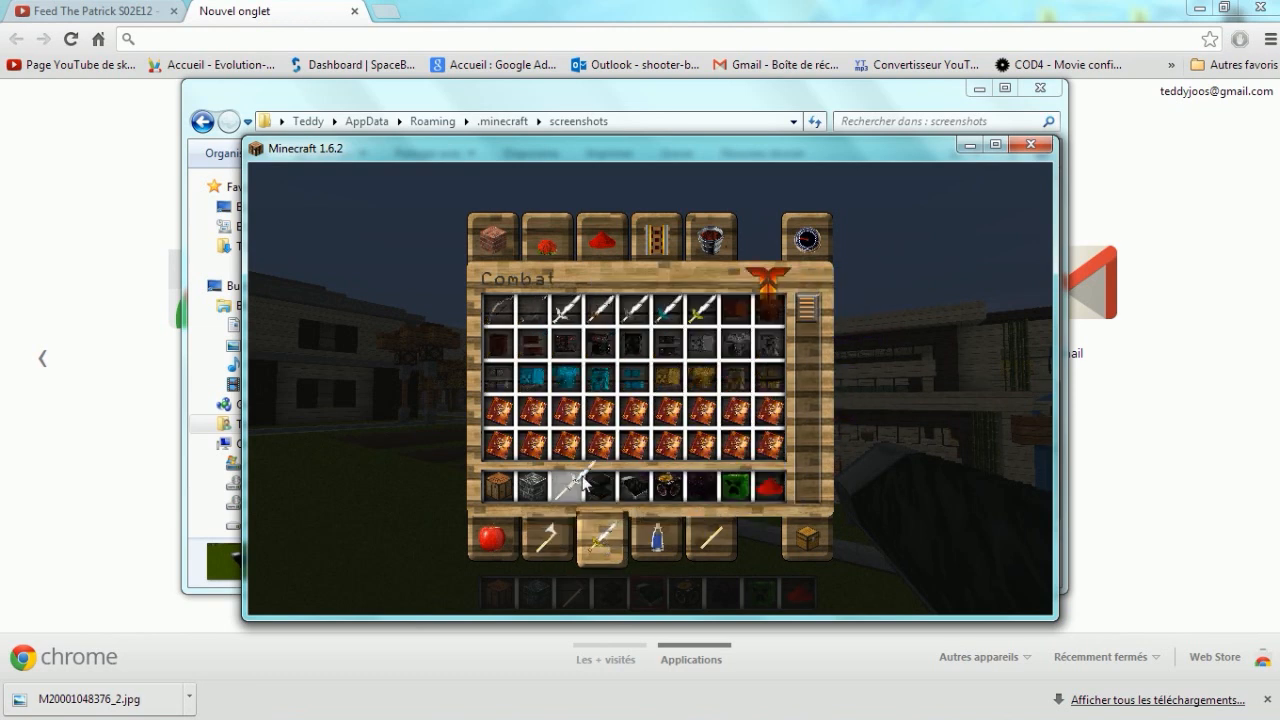
left_click(602, 487)
left_click(601, 315)
left_click(602, 305)
left_click(630, 506)
left_click(594, 315)
left_click(638, 489)
Place the stone sword from the Combat items in the sixth hotbar slot
left_click(629, 358)
left_click(628, 322)
left_click(668, 483)
left_click(668, 446)
Place the diamond and golden swords in the seventh and eighth hotbar slots and return to the game
left_click(667, 309)
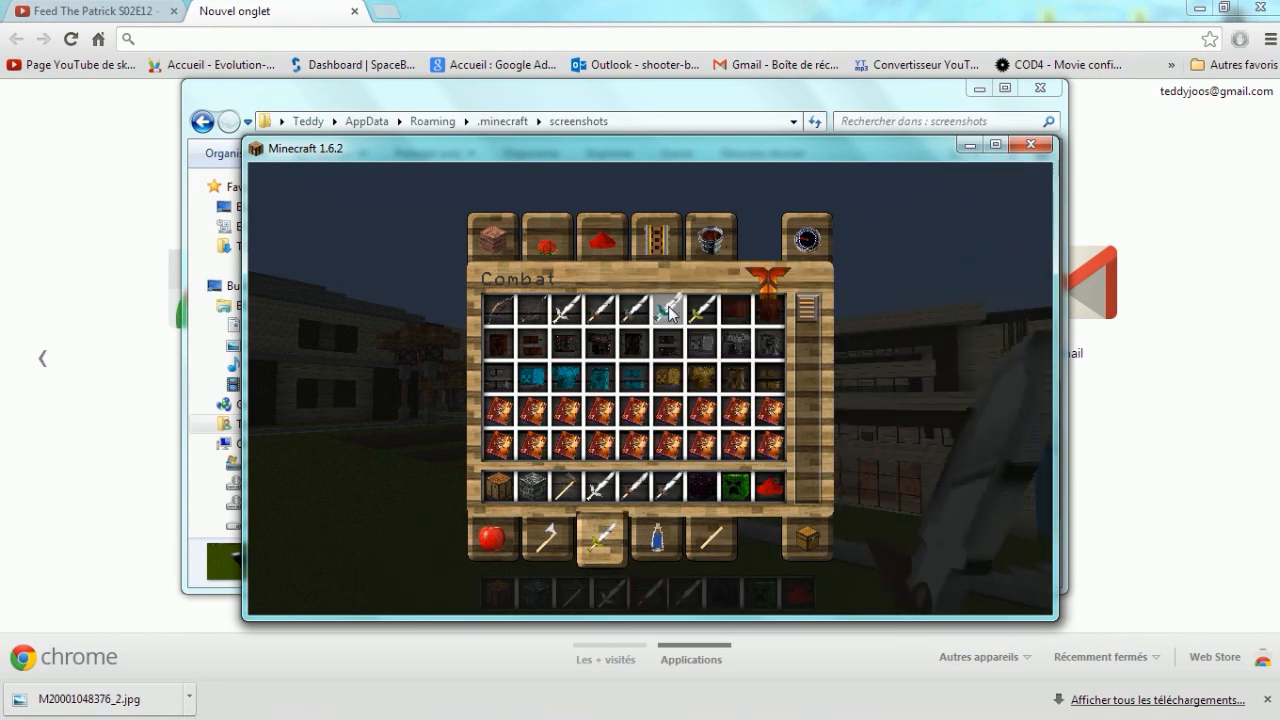
left_click(698, 452)
left_click(698, 450)
left_click(731, 408)
left_click(671, 314)
left_click(698, 490)
left_click(697, 452)
left_click(692, 312)
left_click(726, 490)
left_click(731, 455)
key("e")
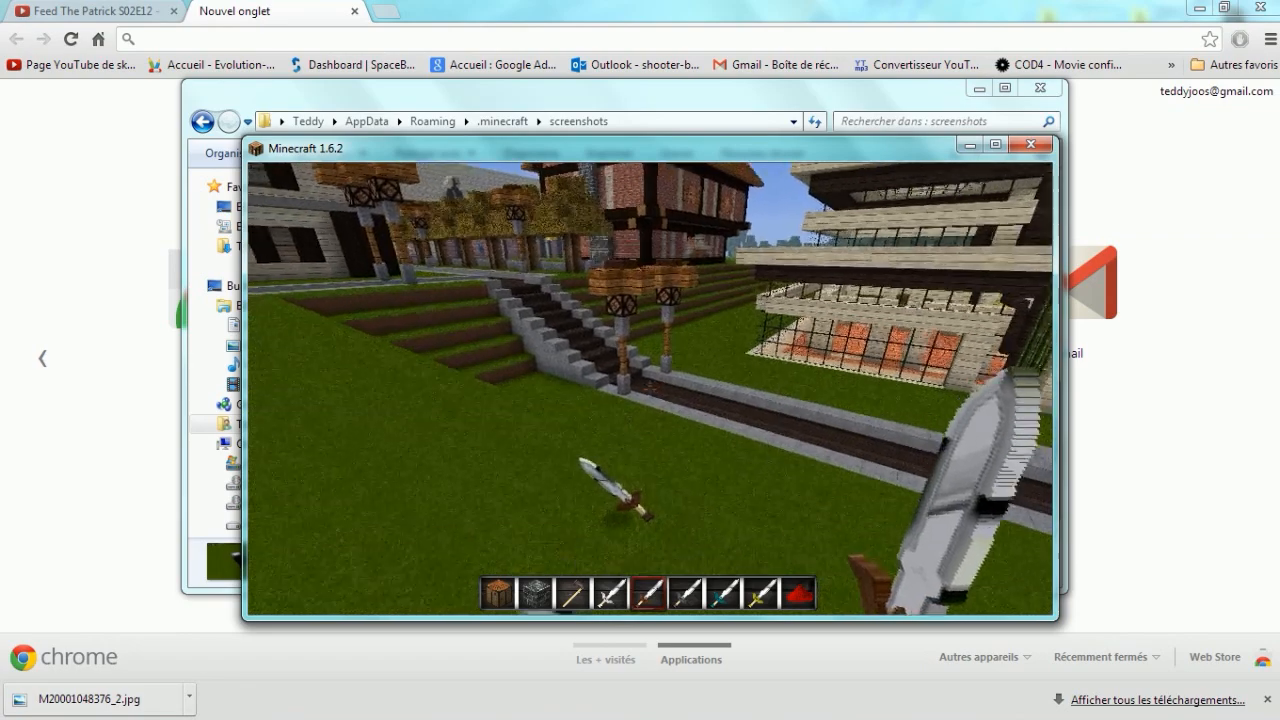
Hold each sword in turn, from iron through to golden, to compare the sword textures in hand
scroll(650, 389, "up", 1)
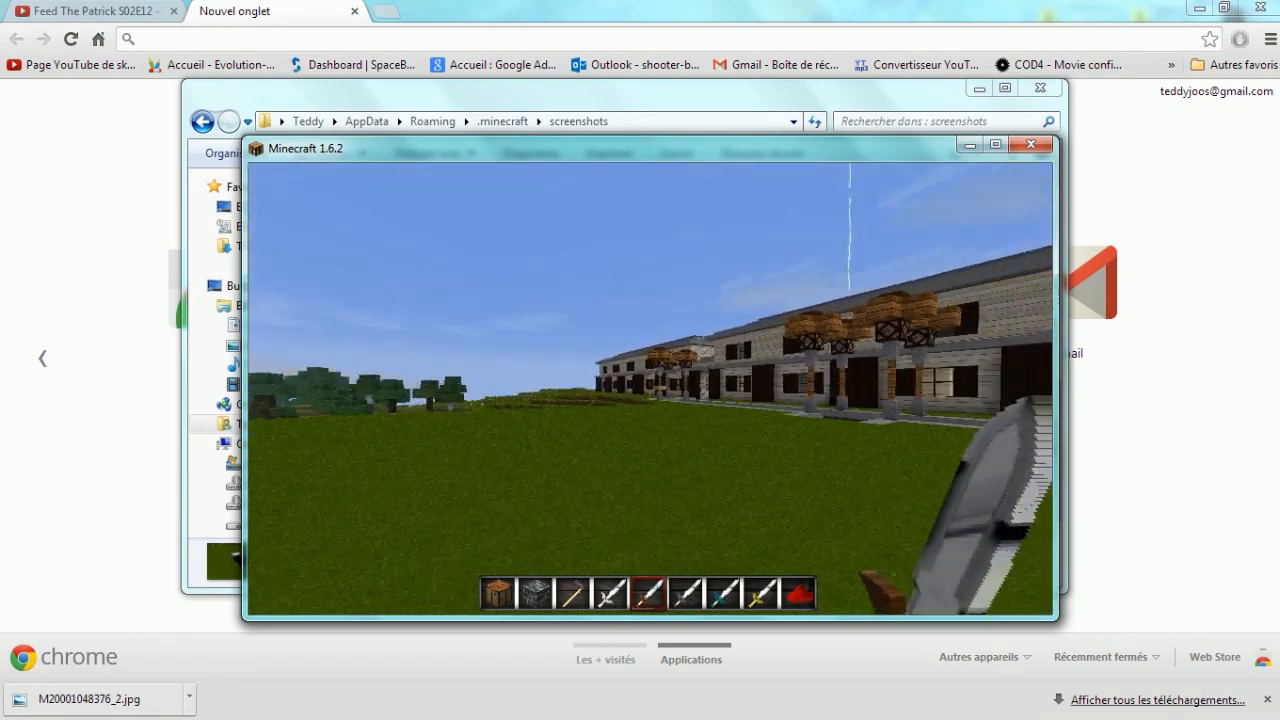
right_click(650, 389)
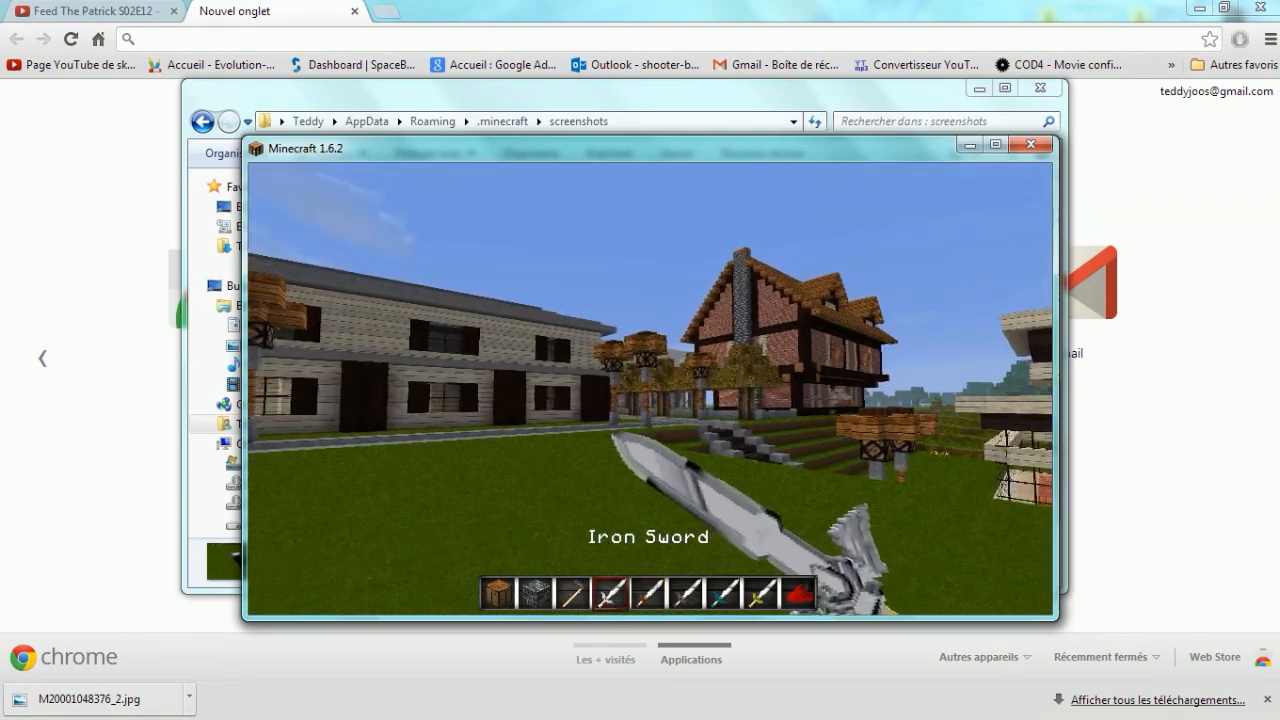
key("w")
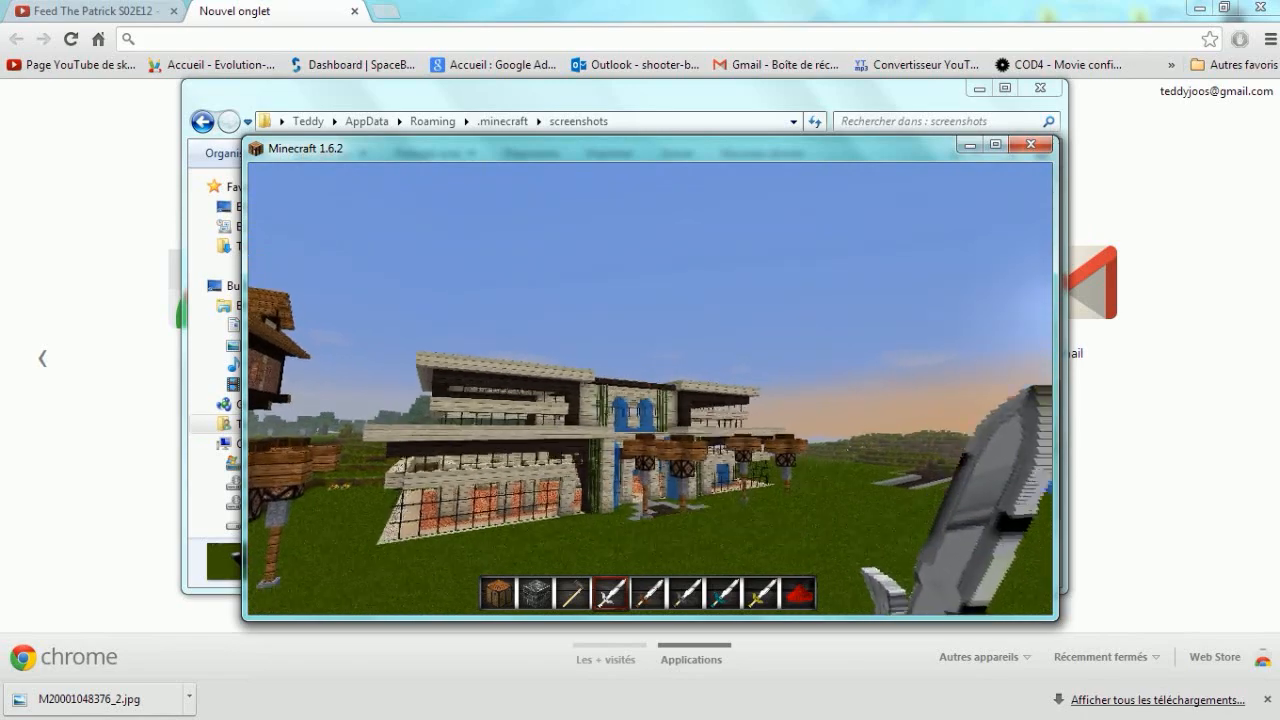
scroll(650, 389, "down", 1)
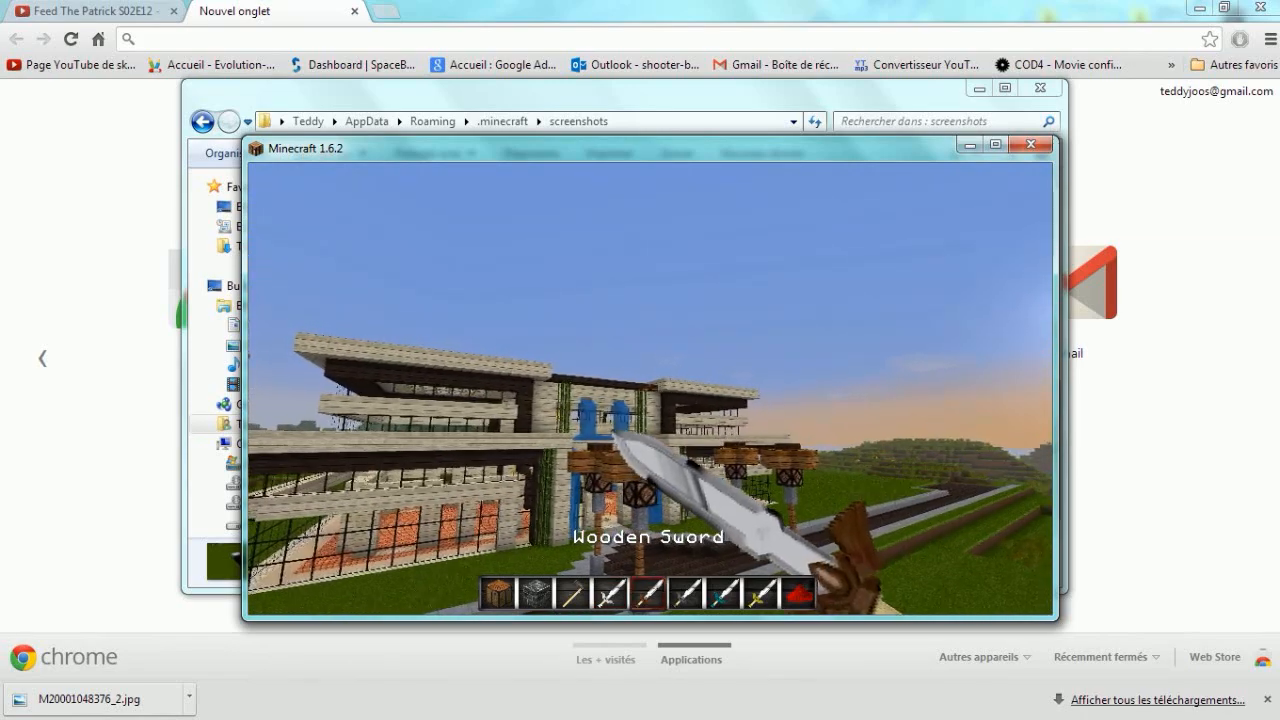
scroll(650, 389, "down", 1)
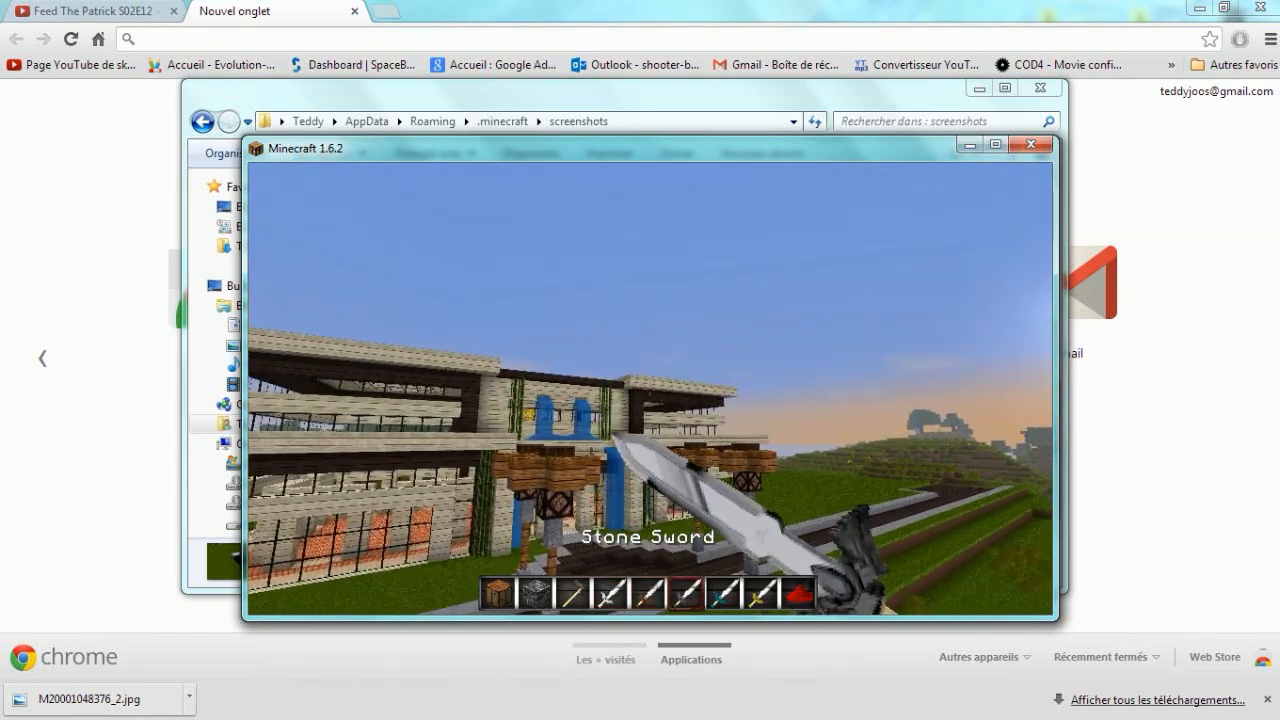
scroll(650, 389, "down", 1)
scroll(650, 389, "down", 1)
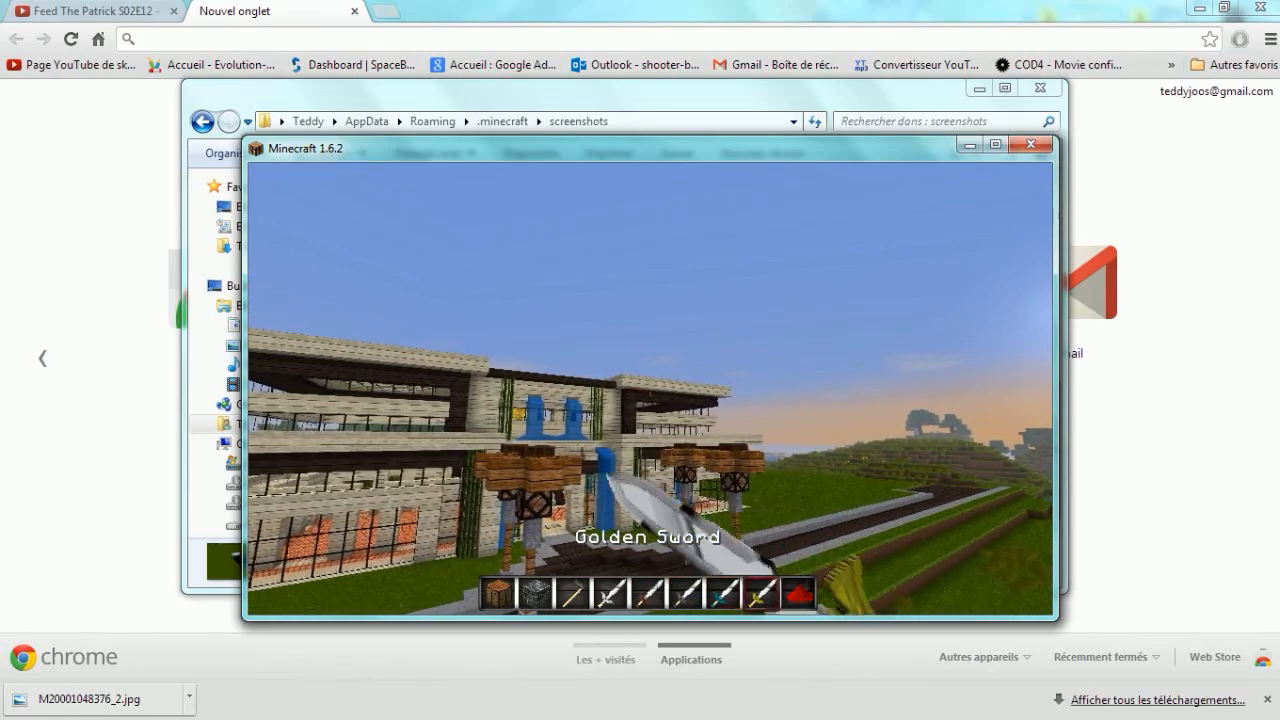
Fly around the village to examine the resource pack's textures on the houses, street lamps, paths and landscape
key("w")
key("w")
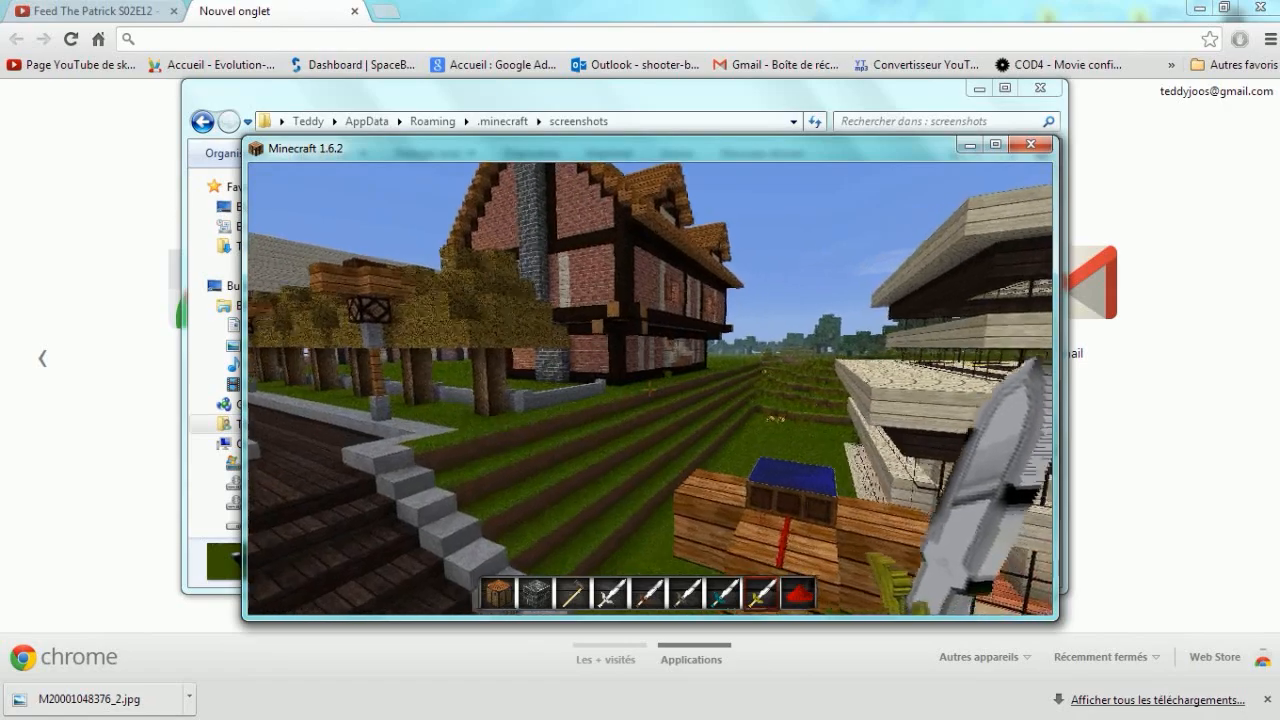
key("w")
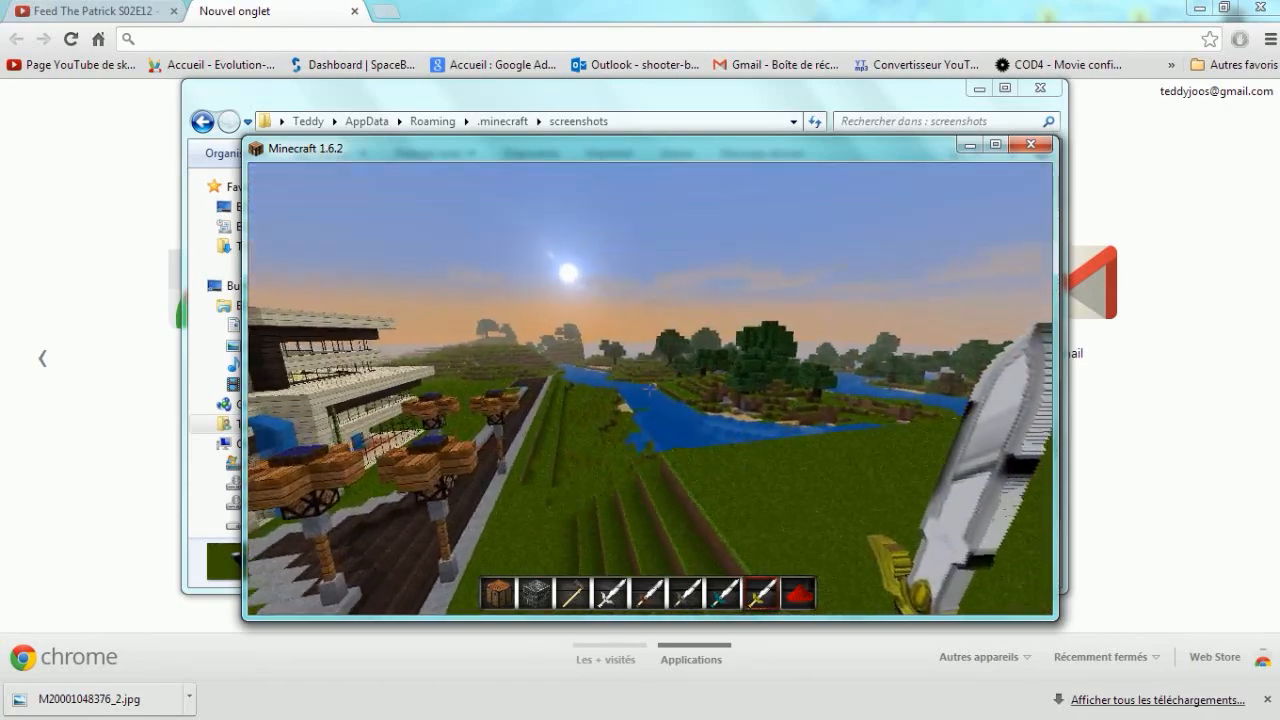
key("w")
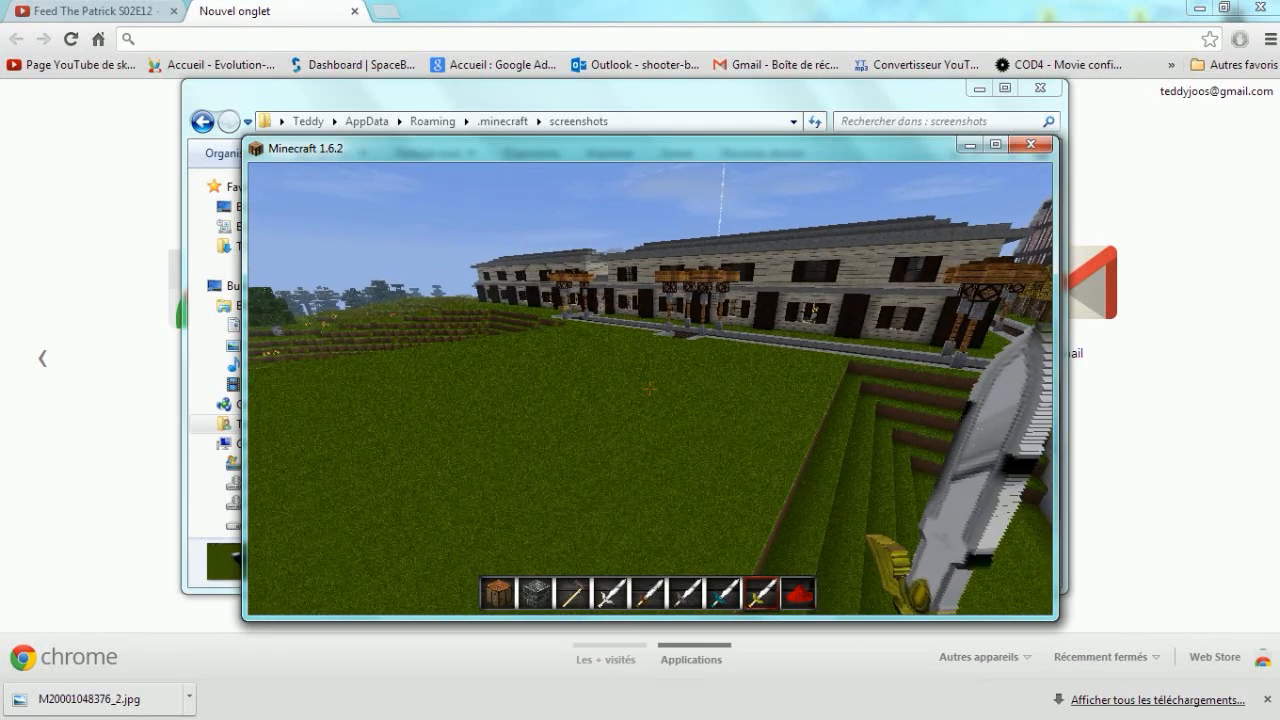
key("w")
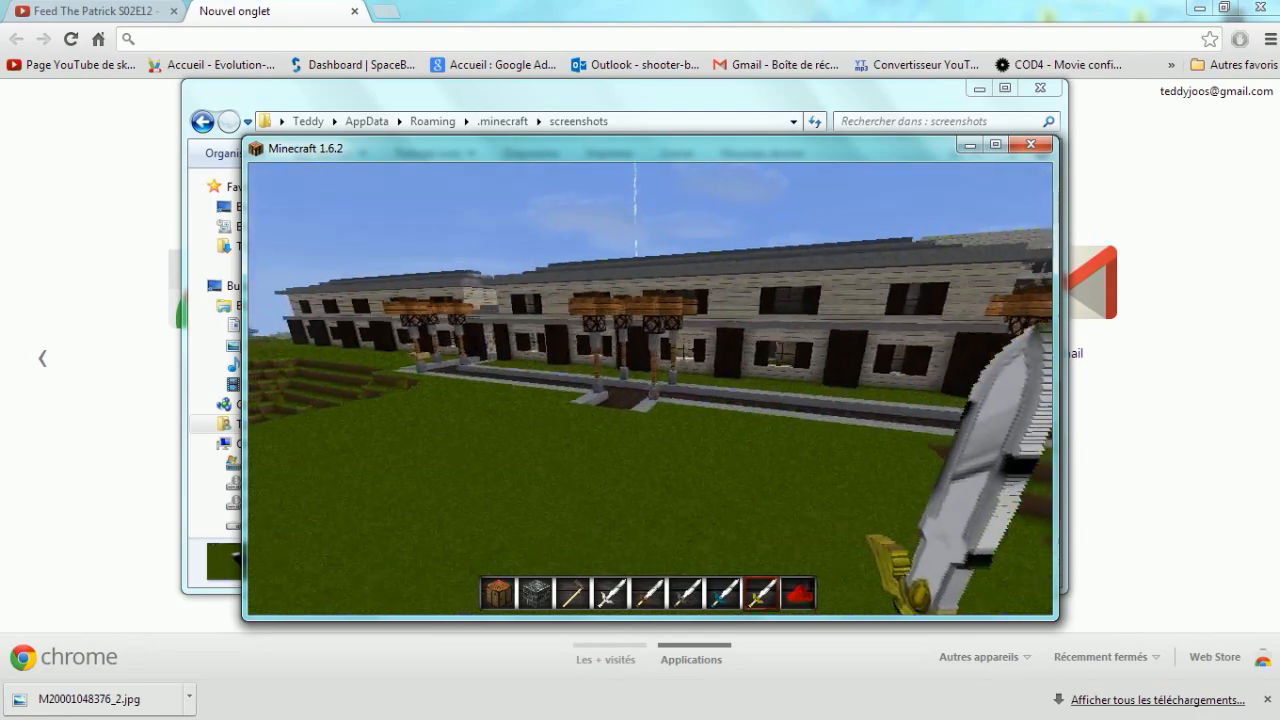
key("w")
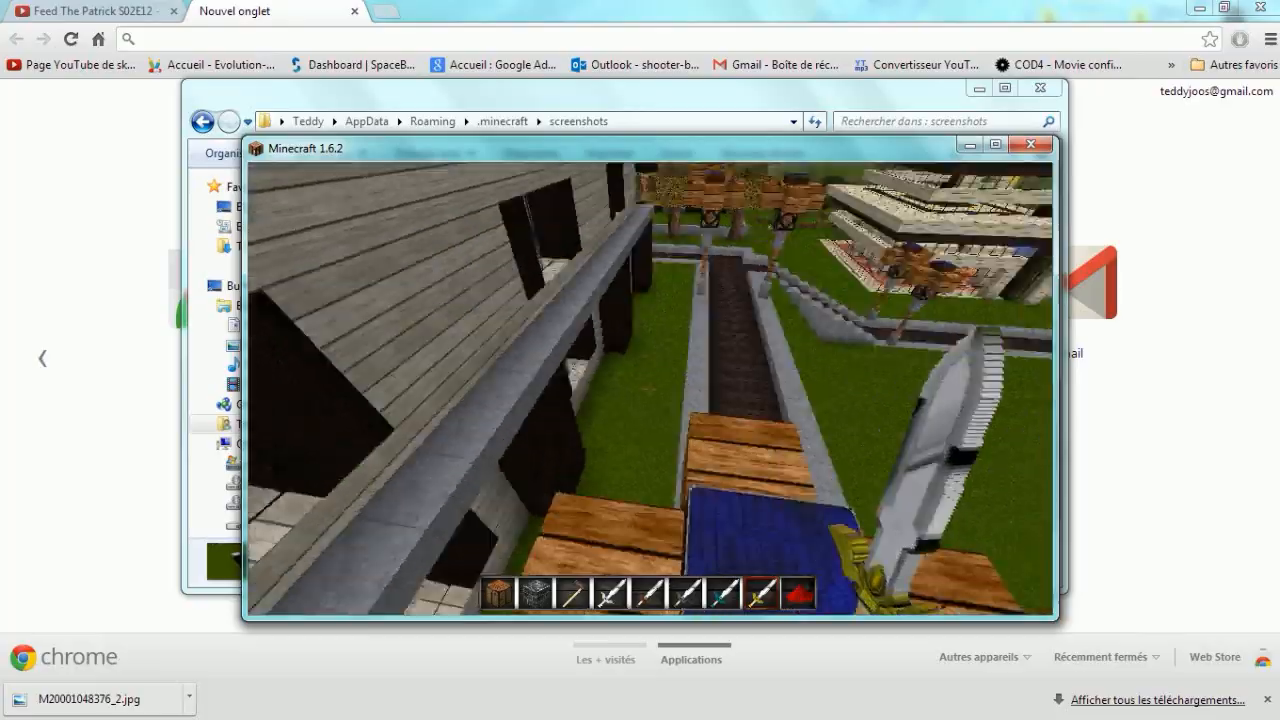
key("space")
key("w")
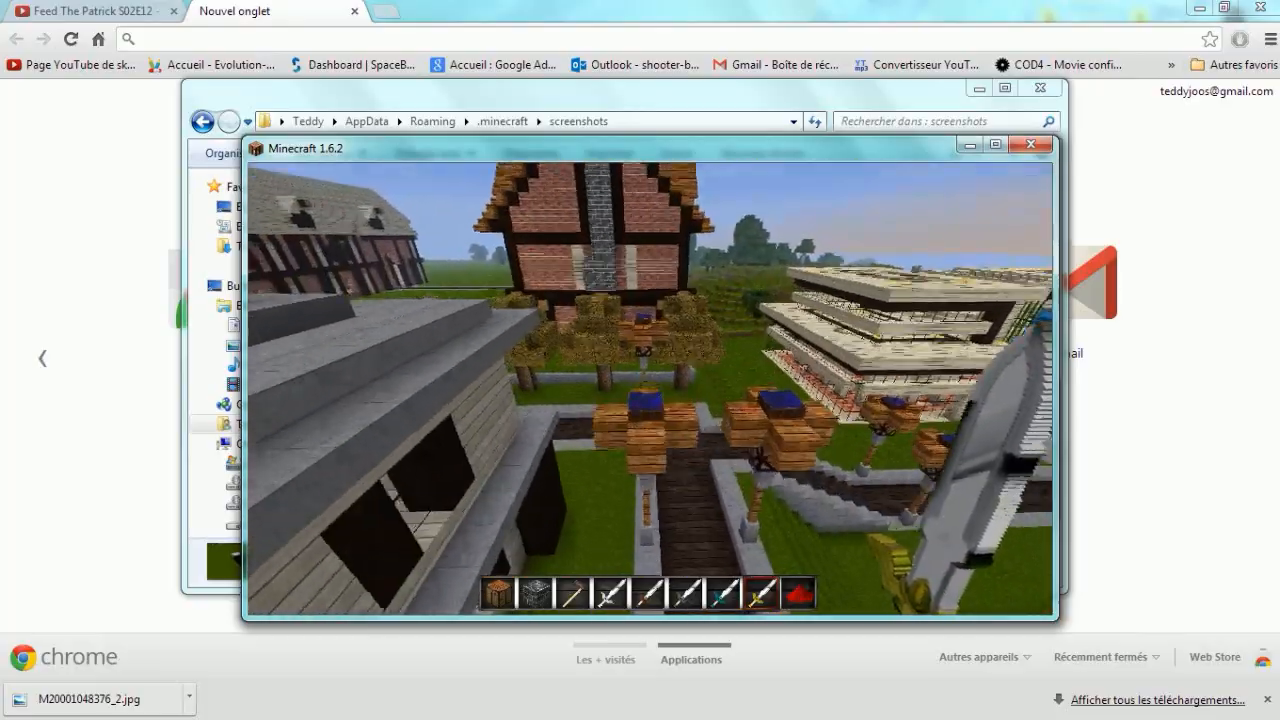
key("w")
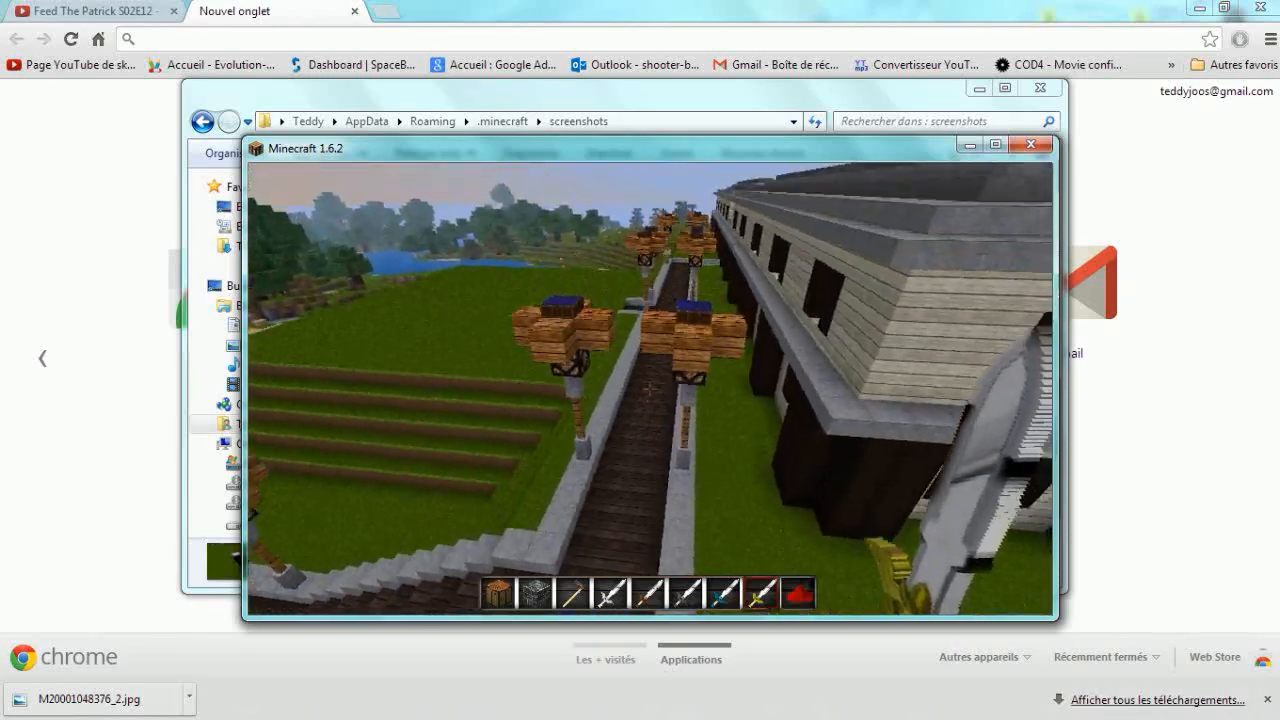
key("w")
key("w")
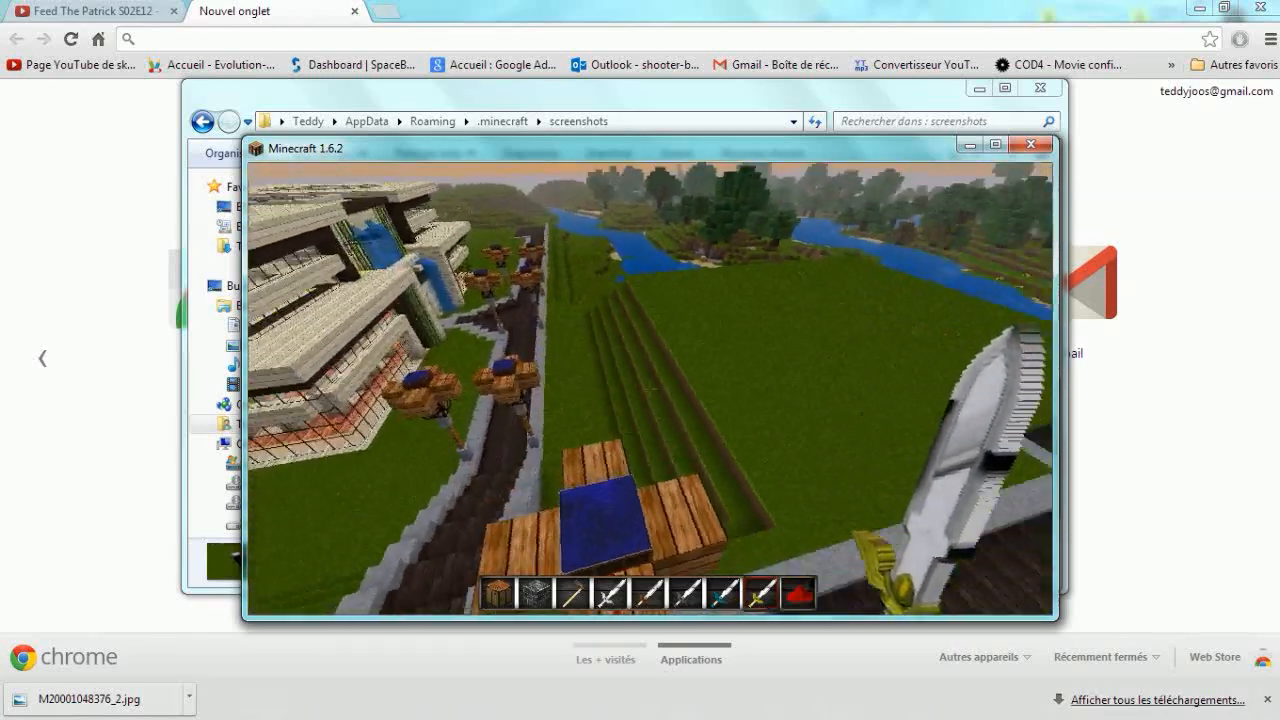
Disconnect from the multiplayer server and close Minecraft
key("Escape")
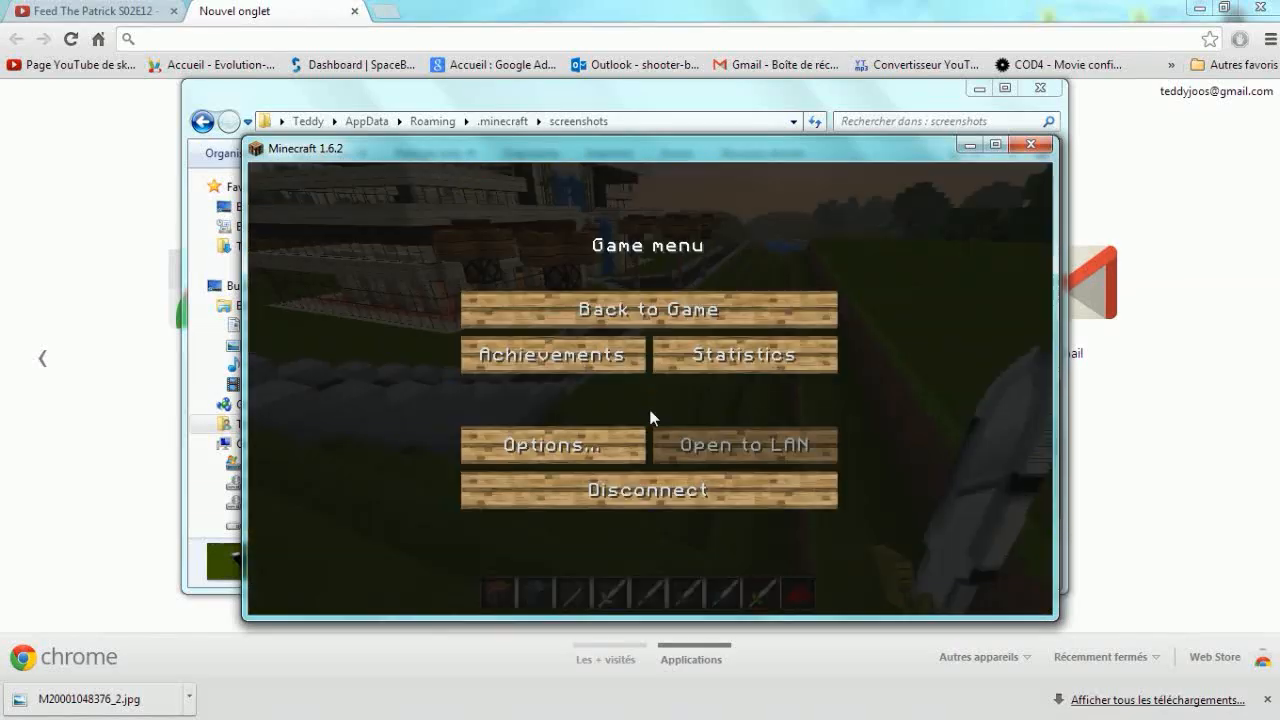
left_click(540, 492)
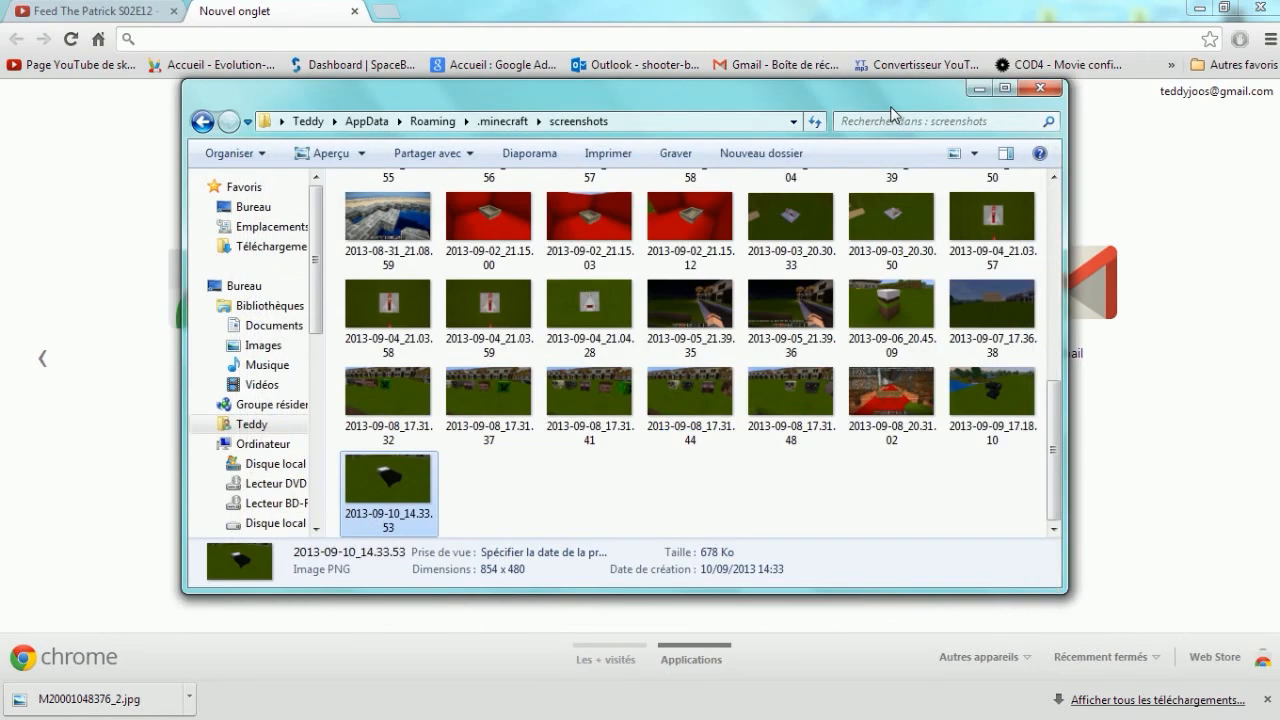
Clear the desktop by minimising the folder and browser windows and closing the empty browser tab
left_click(202, 121)
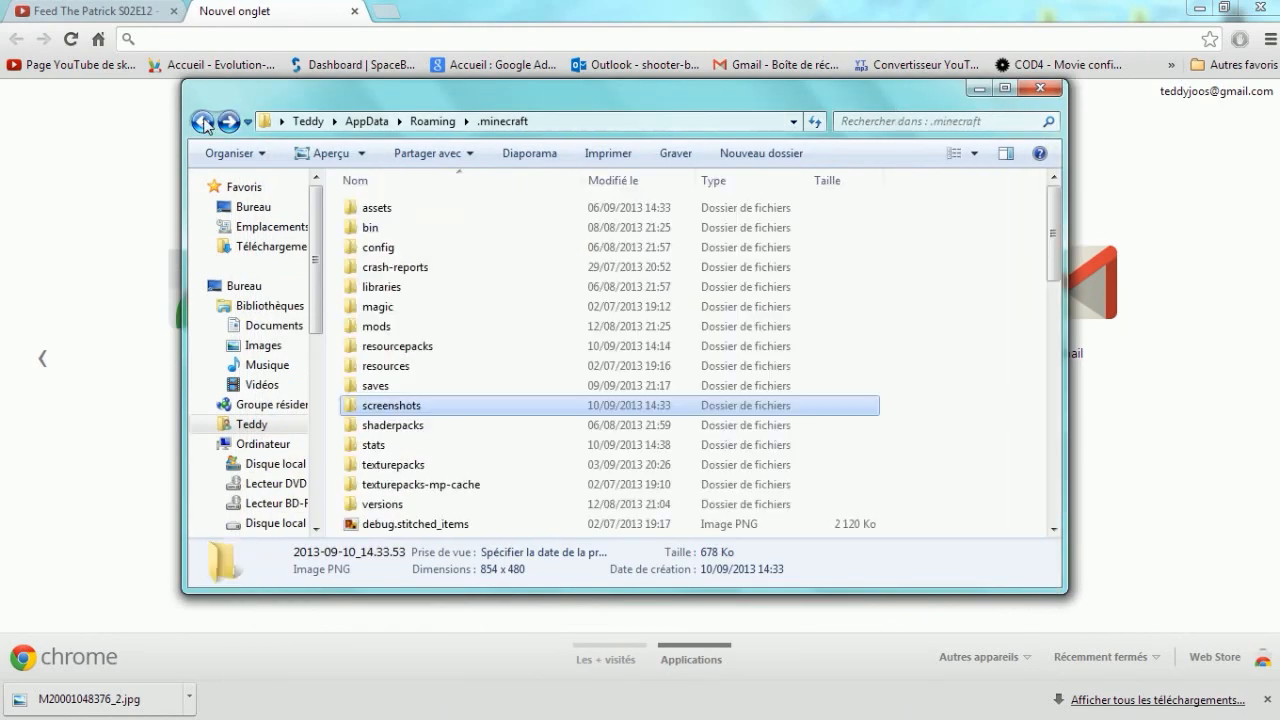
scroll(398, 356, "down", 3)
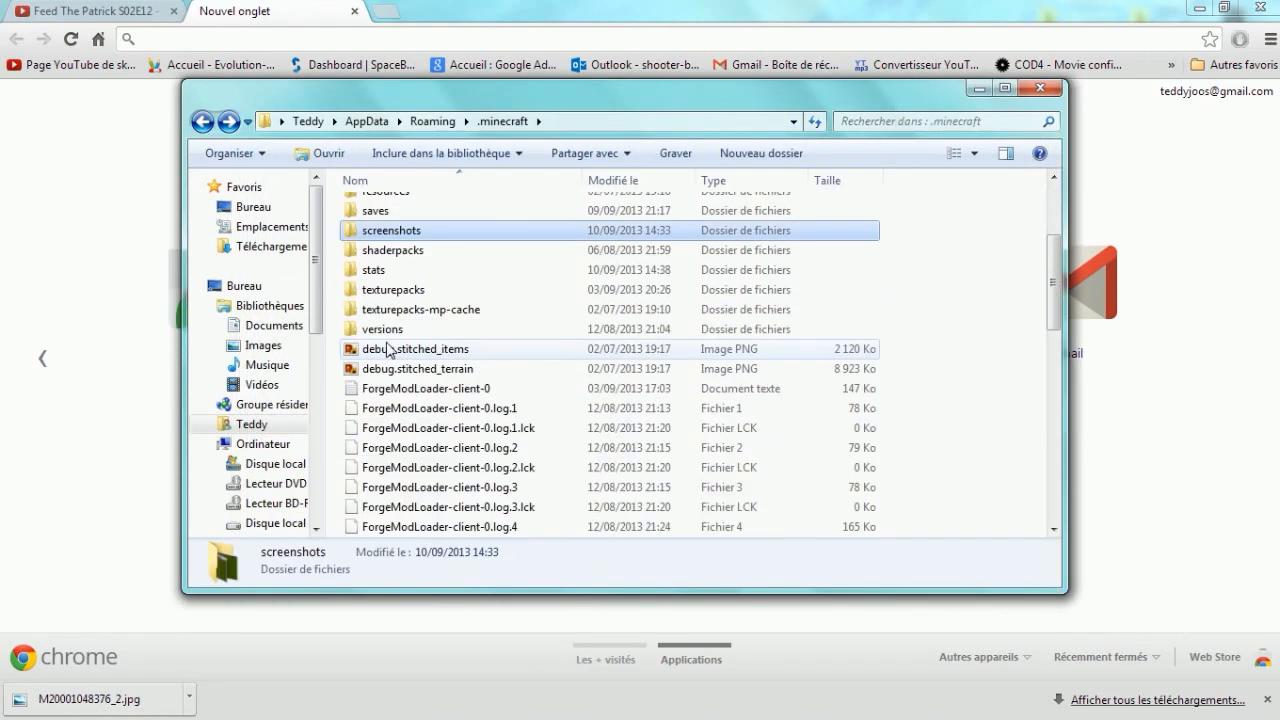
left_click(204, 122)
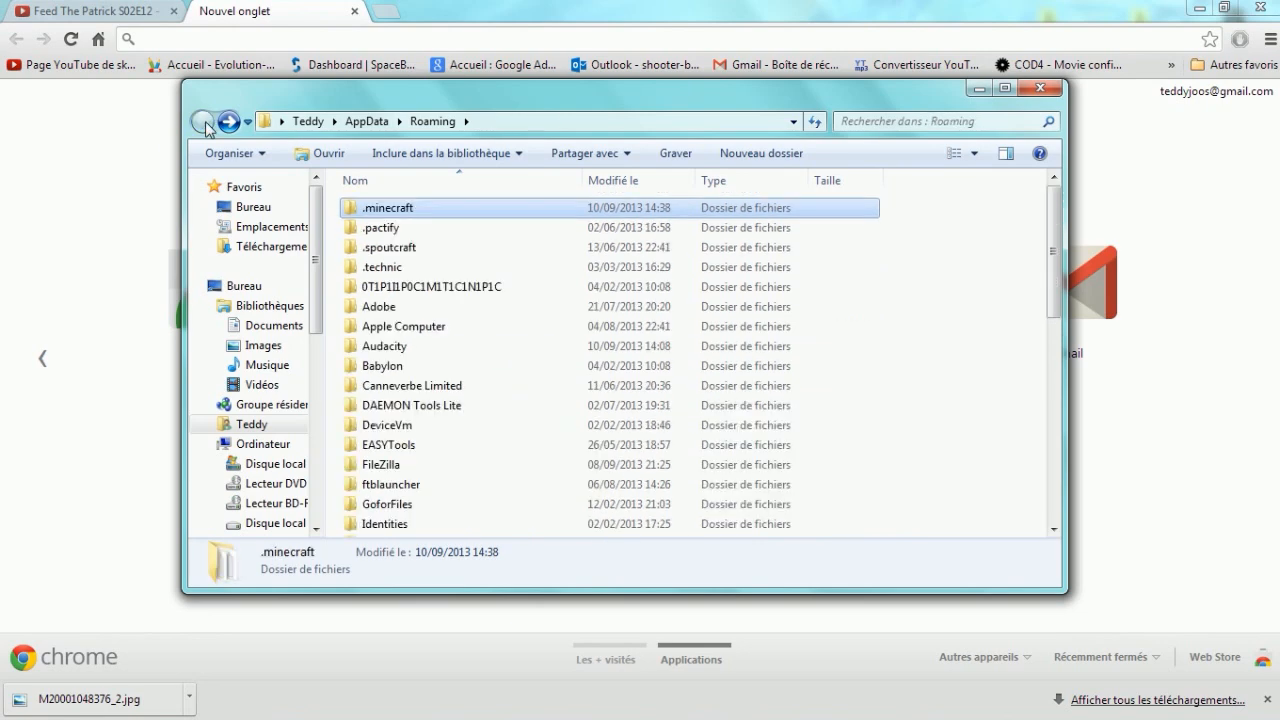
left_click(979, 90)
left_click(354, 11)
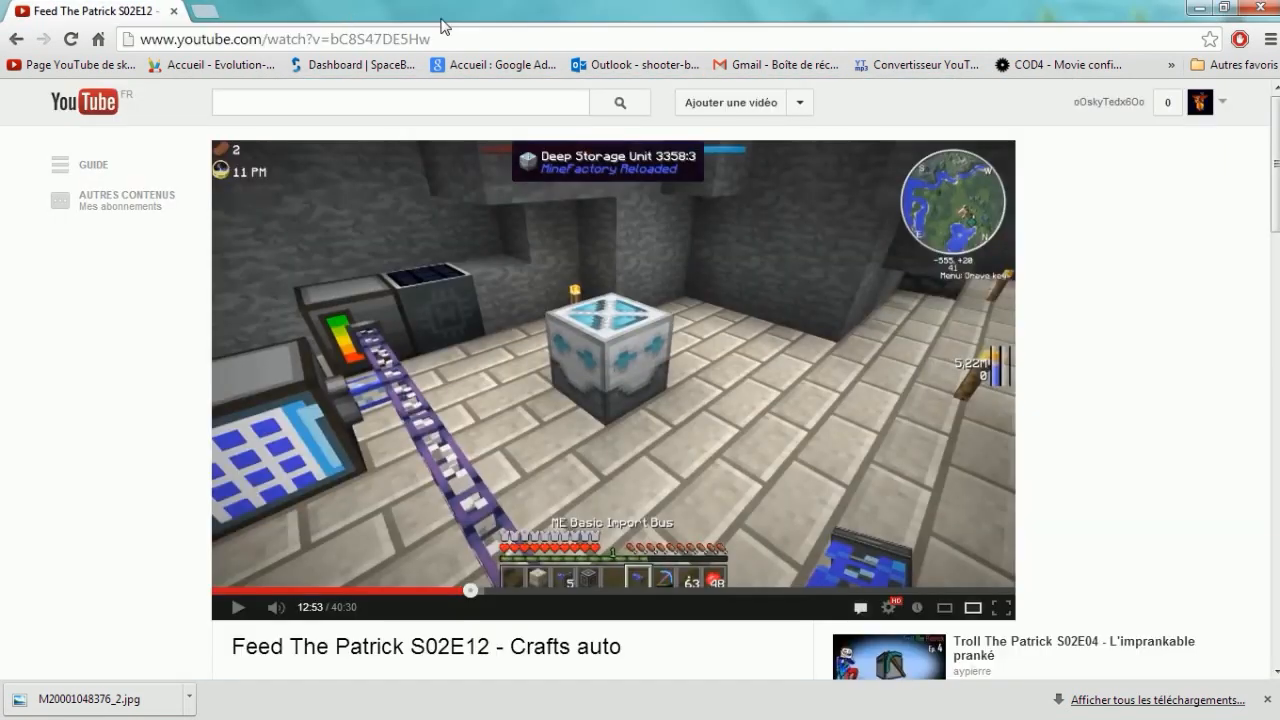
left_click(1199, 8)
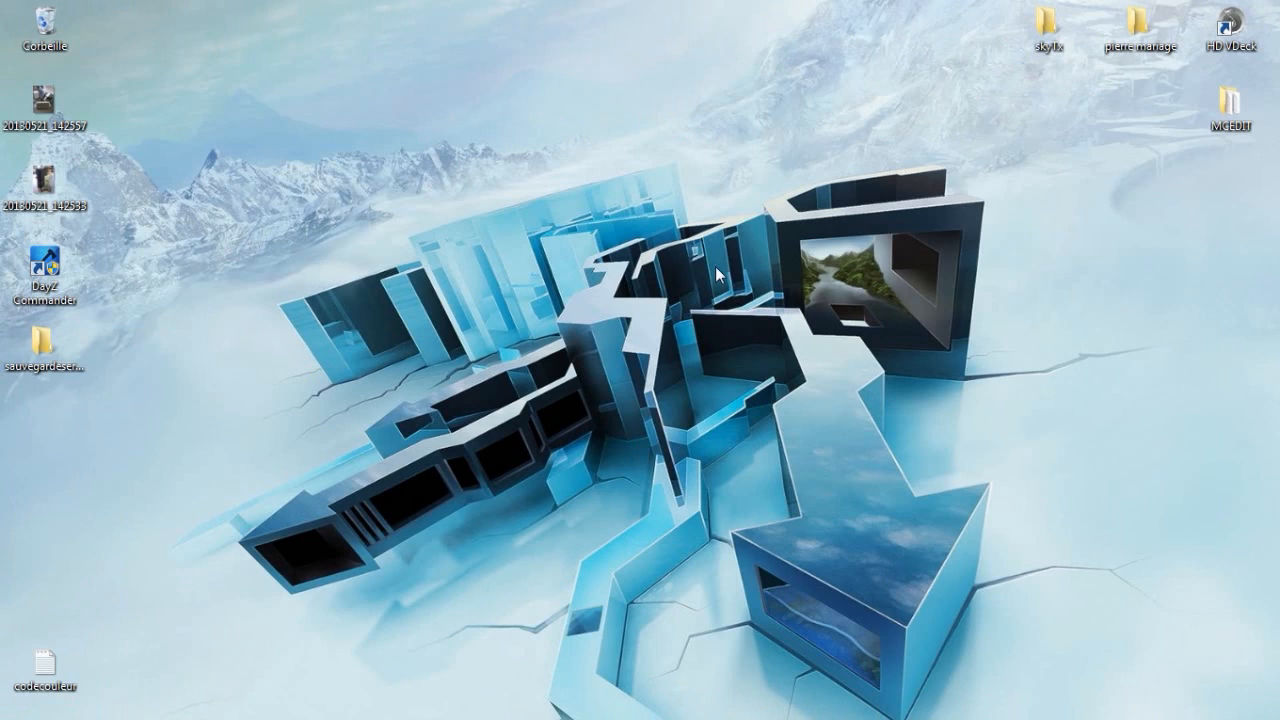